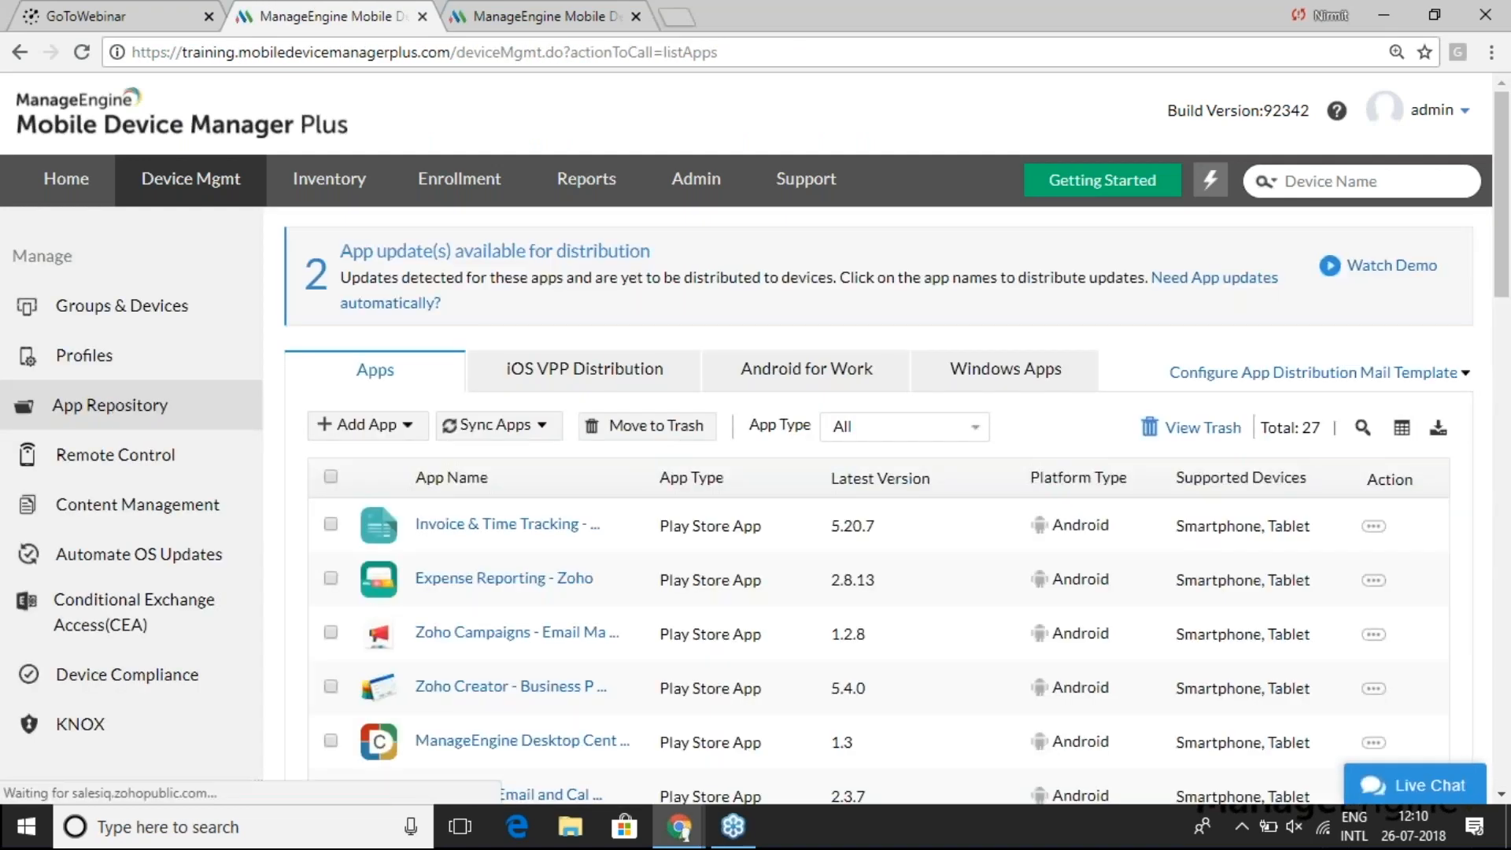
- Start a new Apple Store App entry from the App Repository's Add App menu
scroll(755, 441, "down", 3)
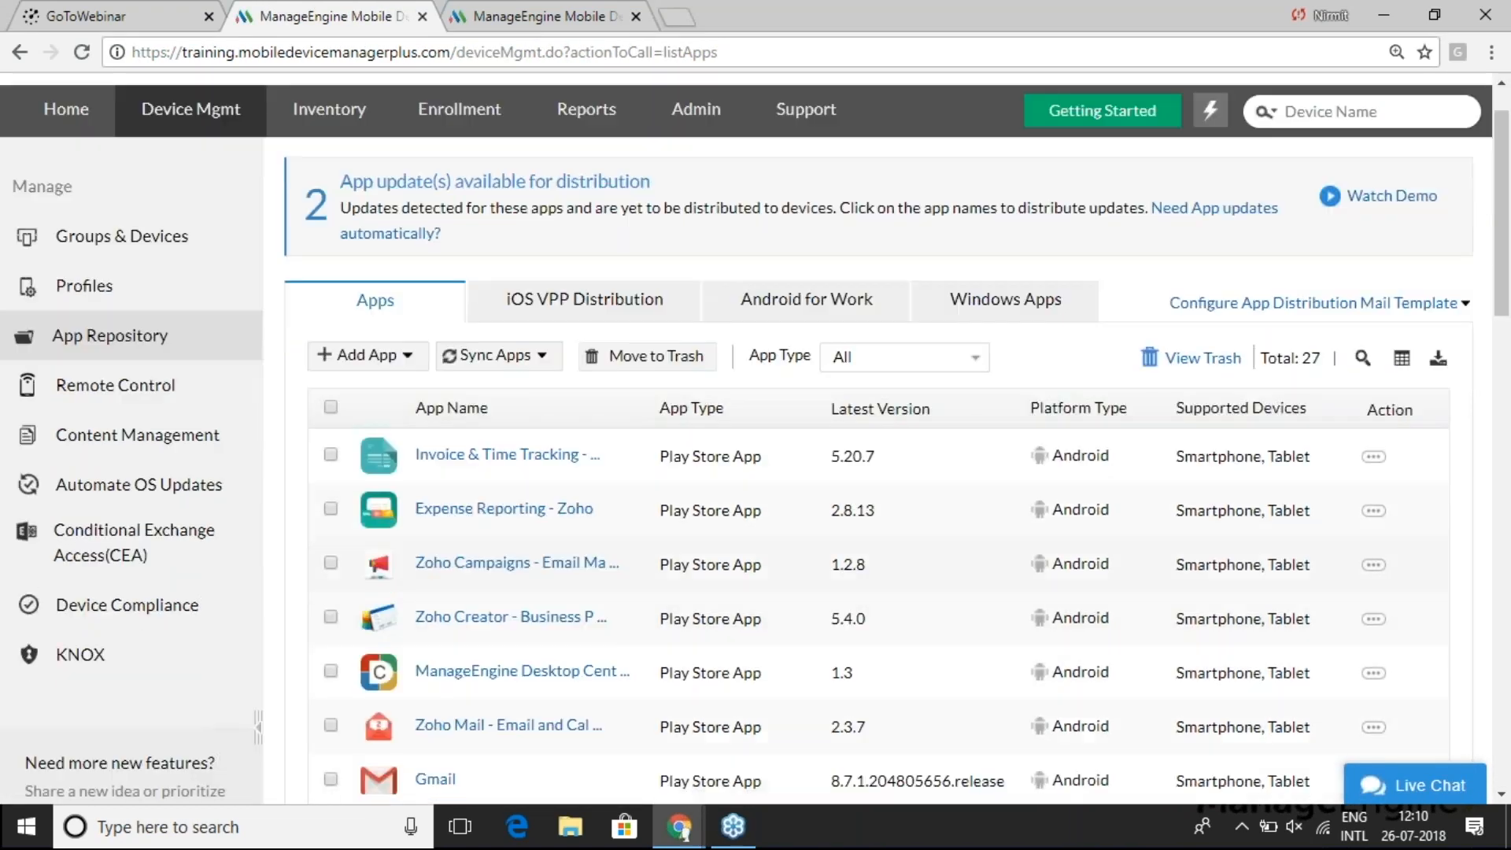
scroll(878, 441, "down", 4)
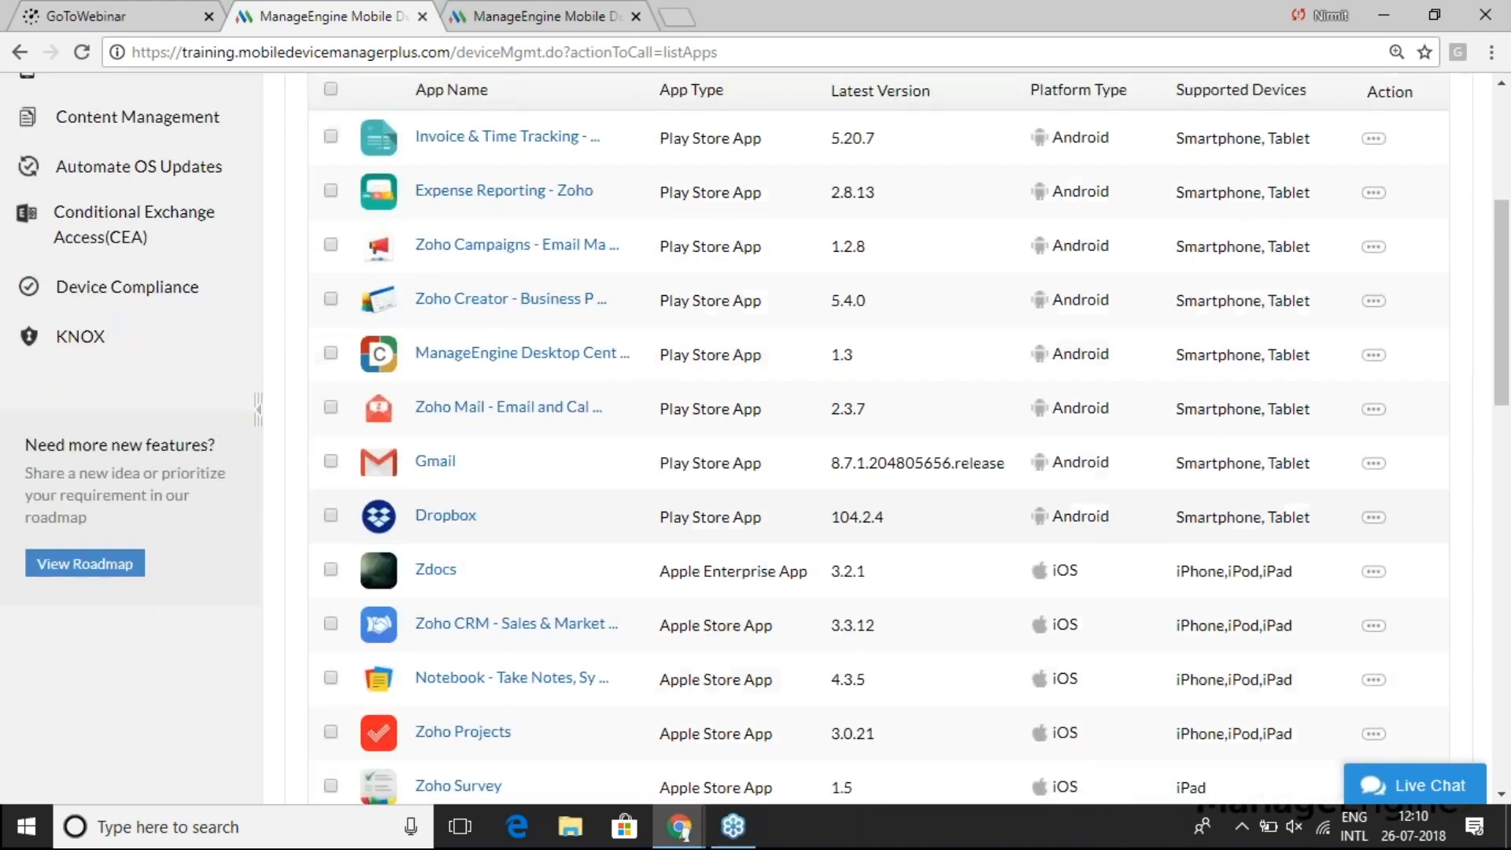
scroll(756, 440, "down", 4)
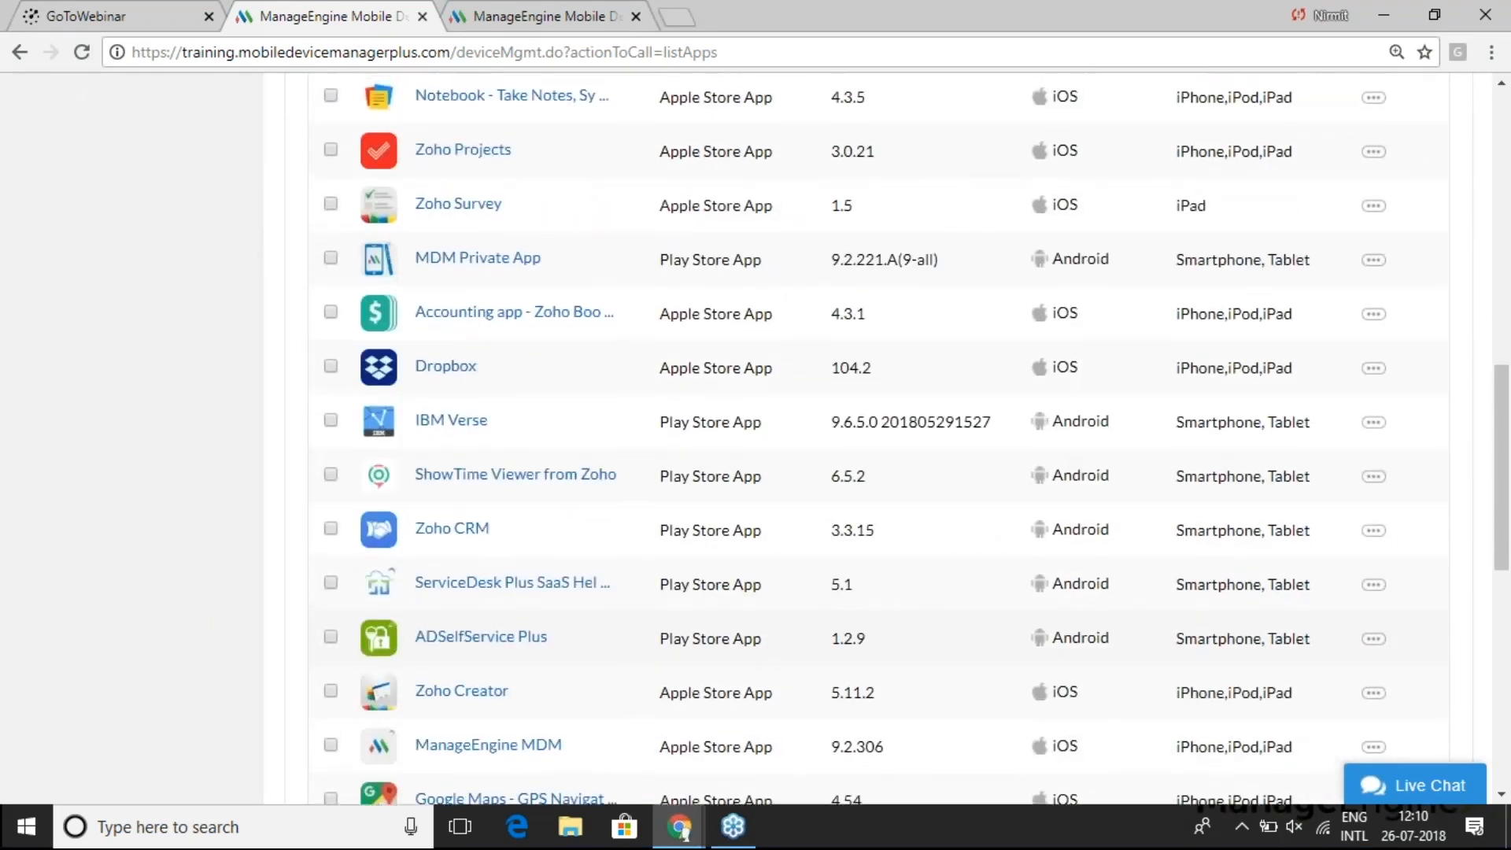
scroll(756, 441, "up", 10)
scroll(690, 626, "up", 1)
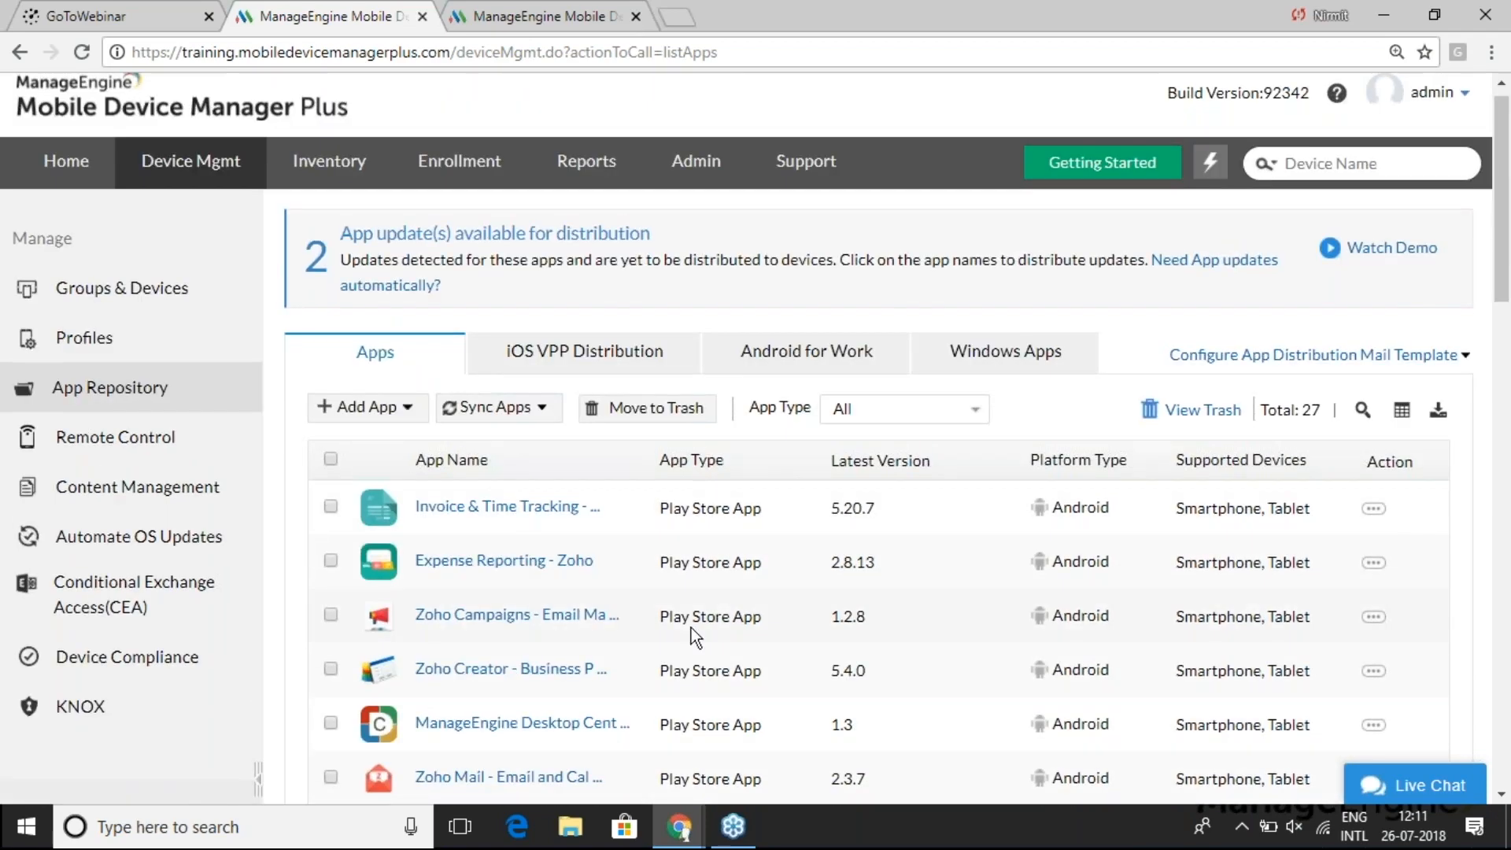
left_click(396, 411)
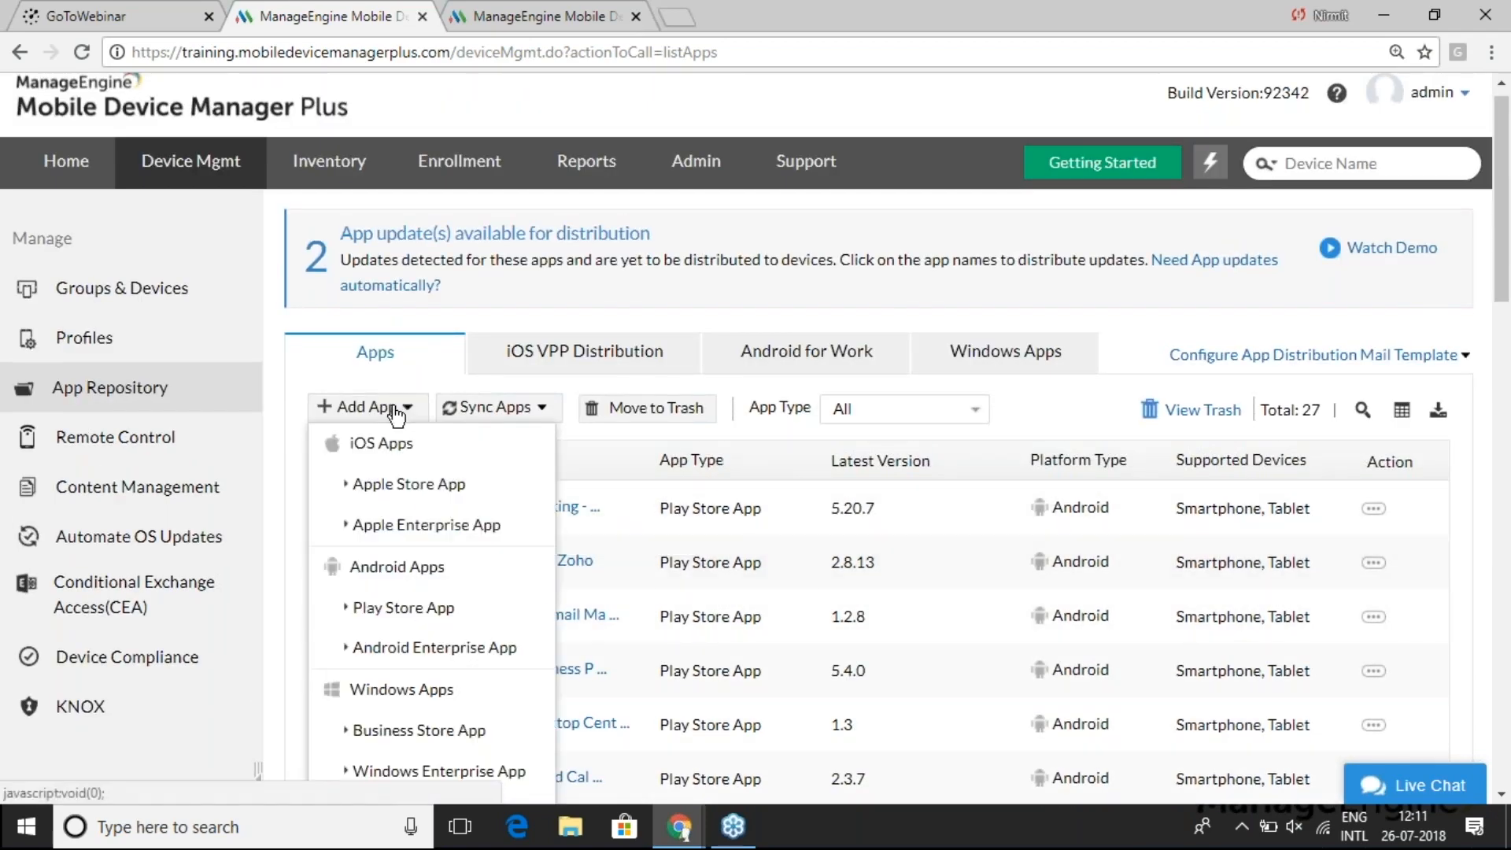
left_click(397, 488)
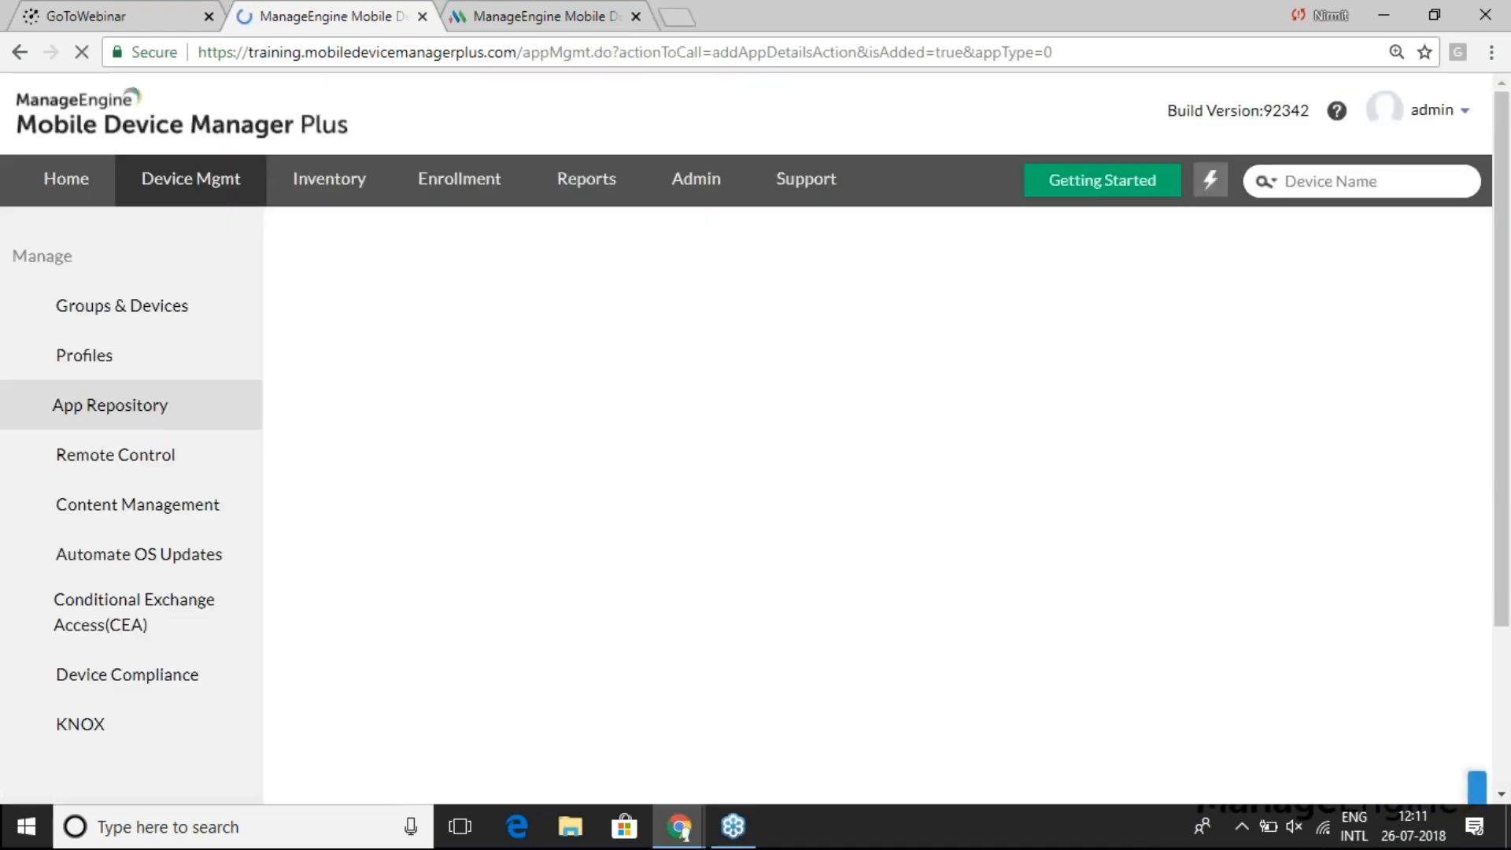
left_click(737, 417)
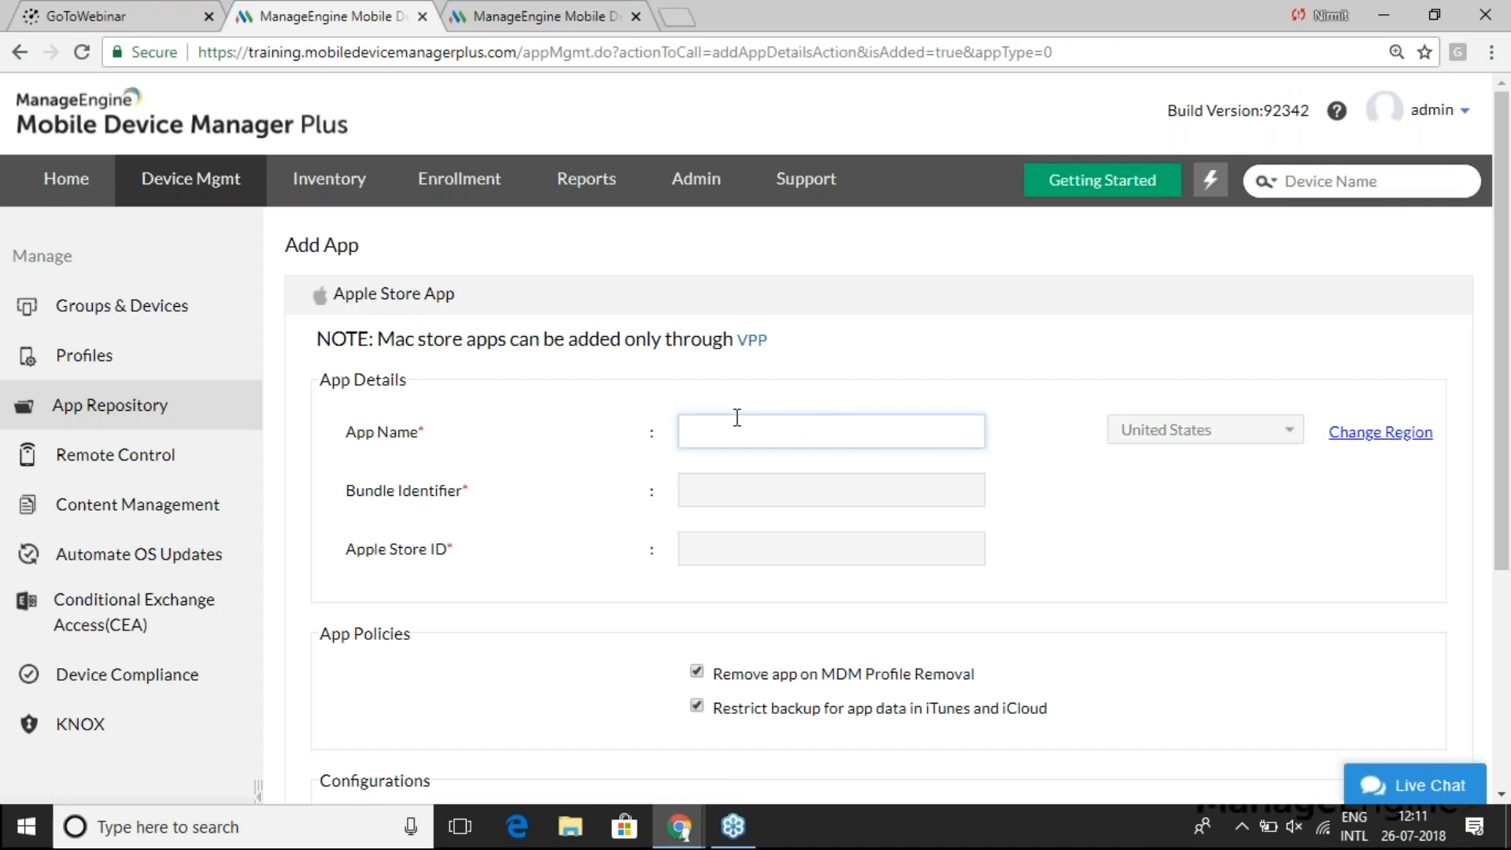
- Search 'Zoho creator', pick Zoho Creator from store results, and keep the United States region
type("Zoho creator")
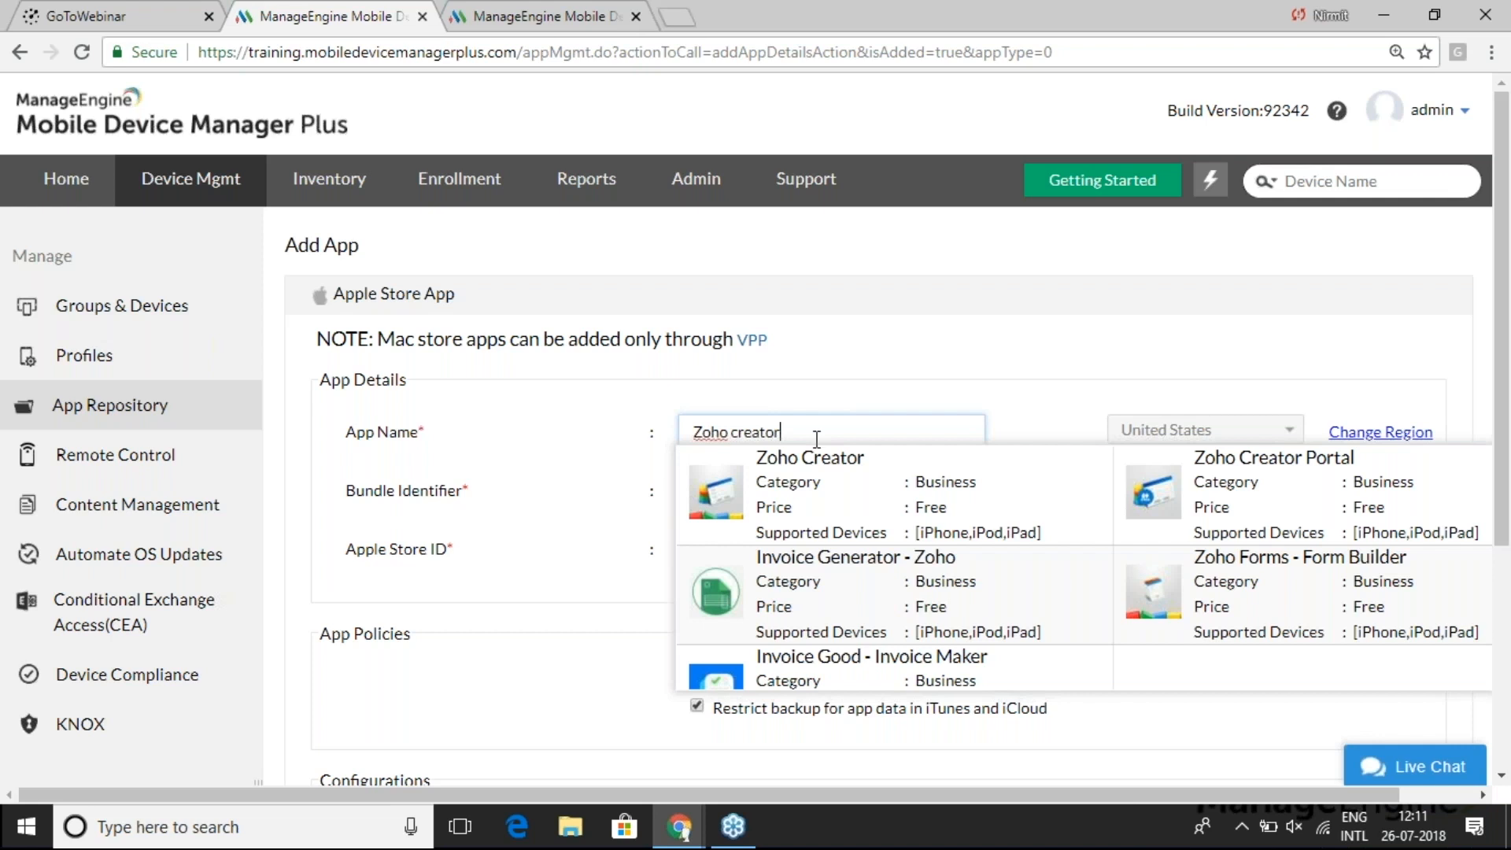
left_click(814, 485)
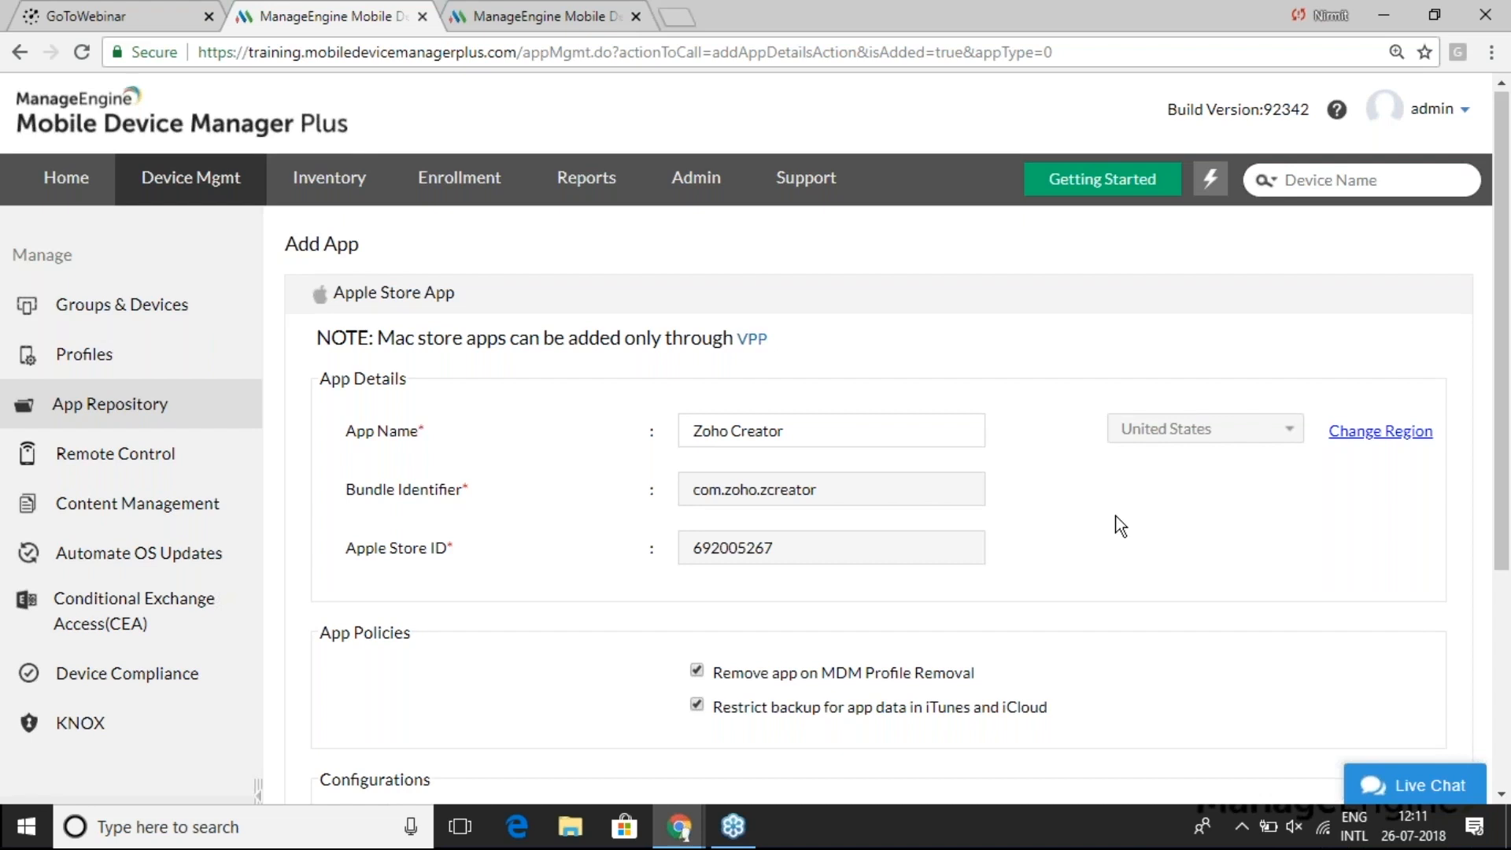
scroll(1120, 525, "down", 2)
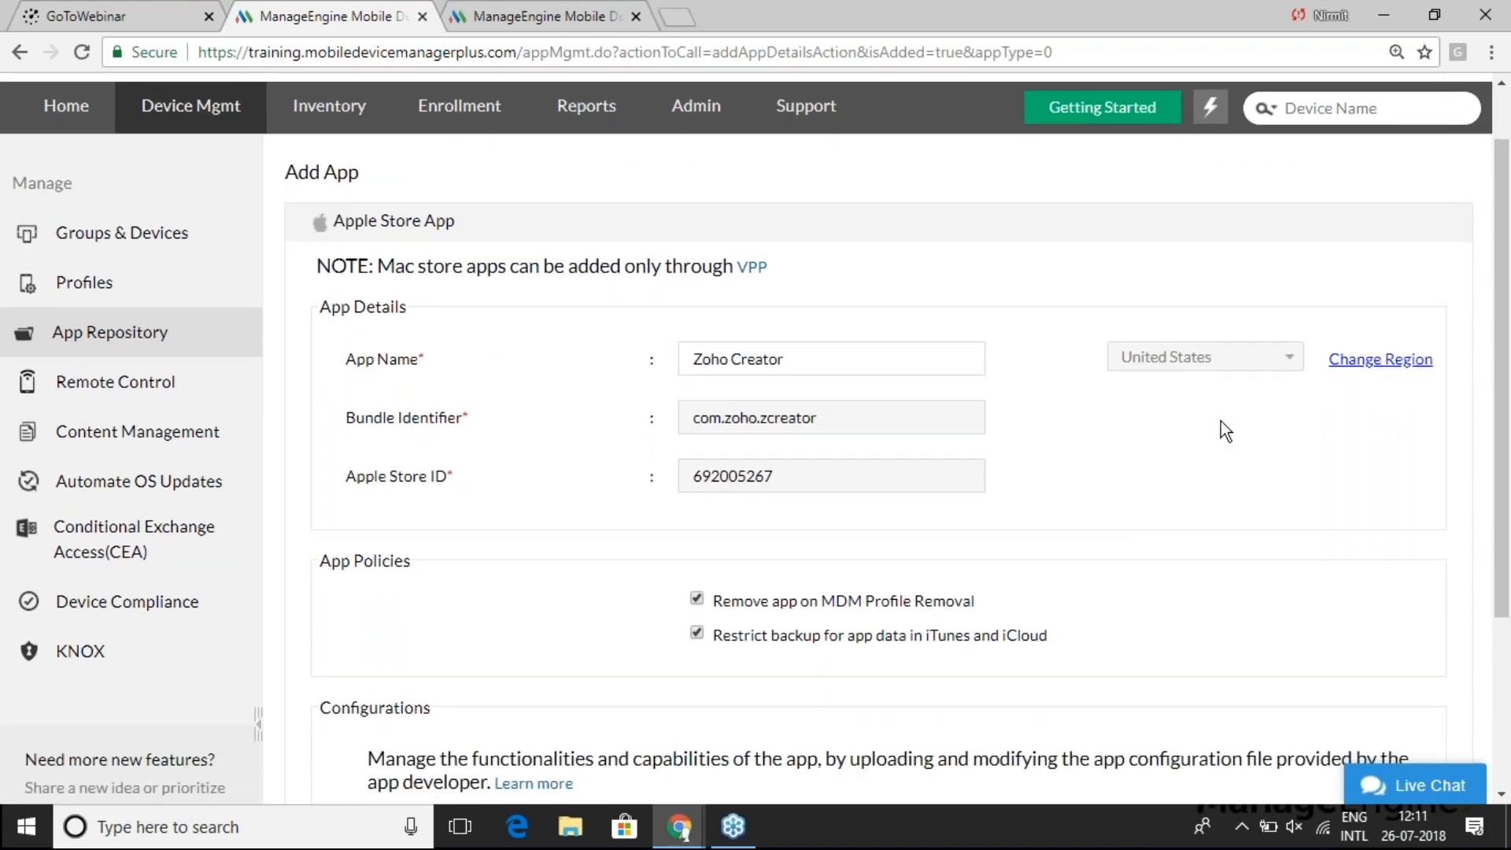
left_click(1369, 364)
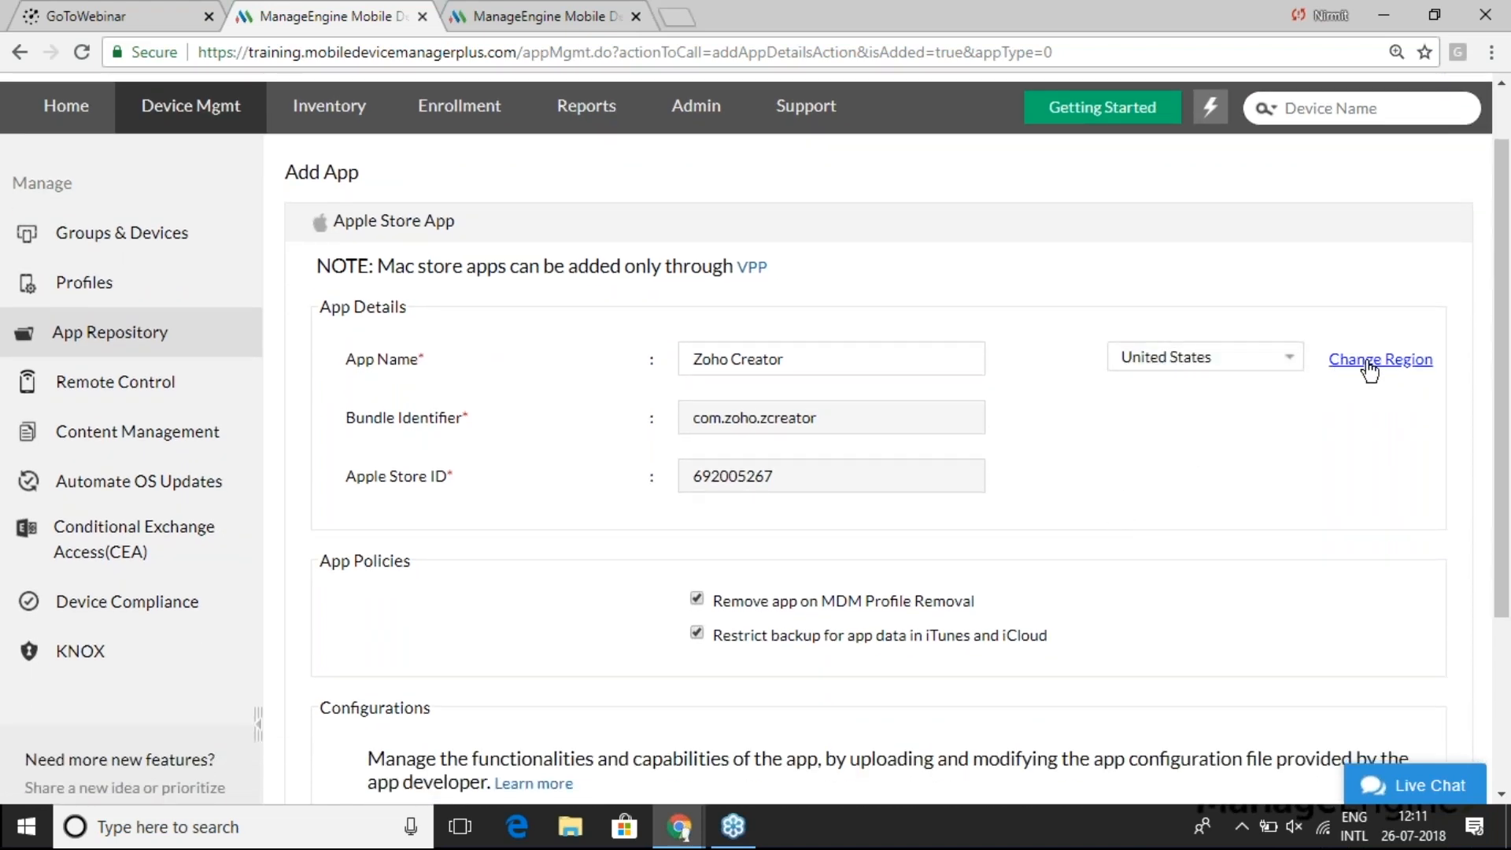
left_click(1229, 358)
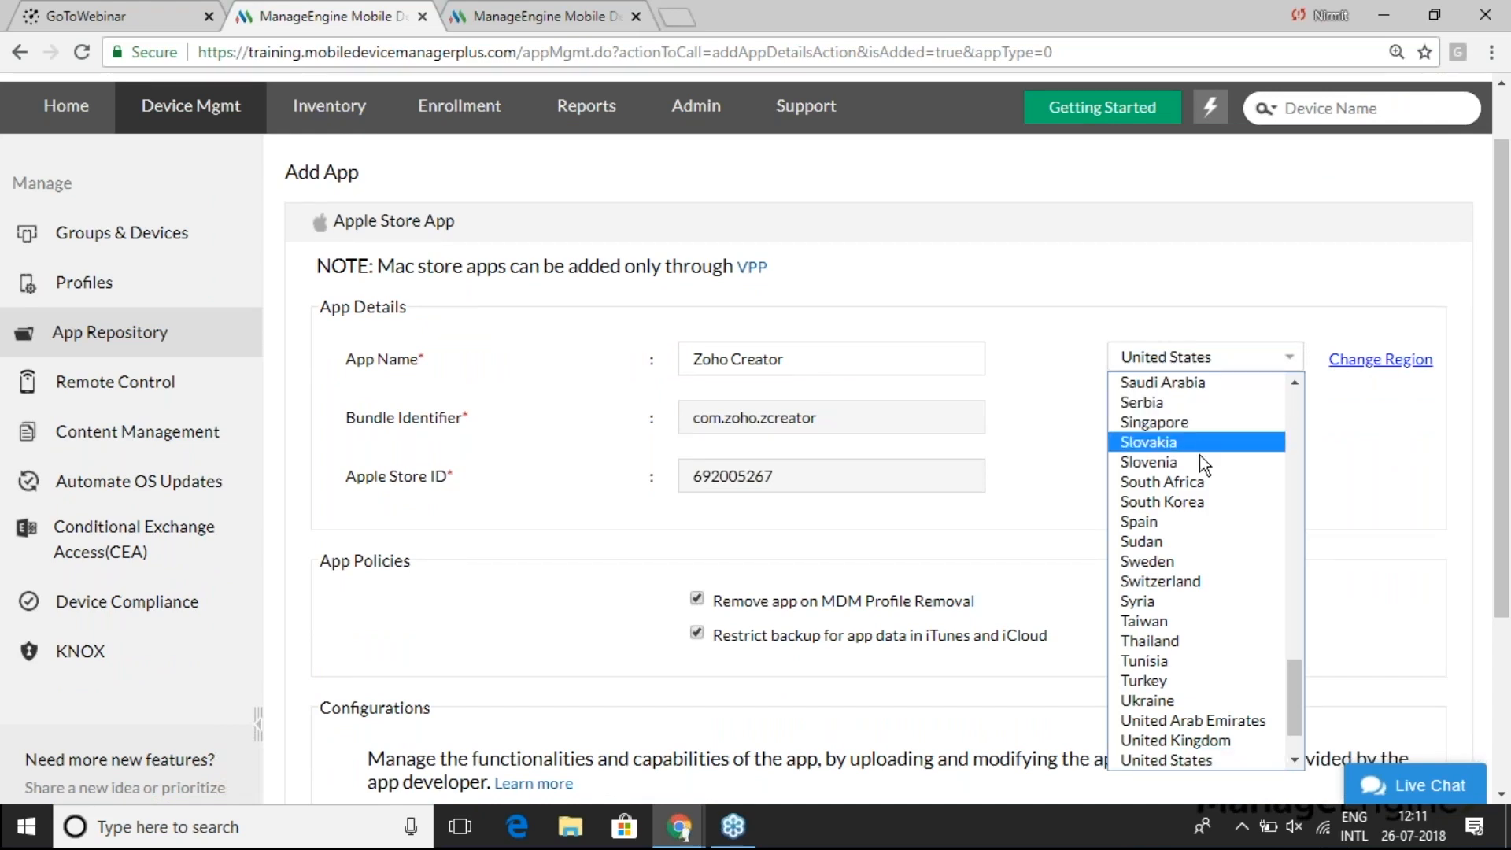
left_click(1372, 448)
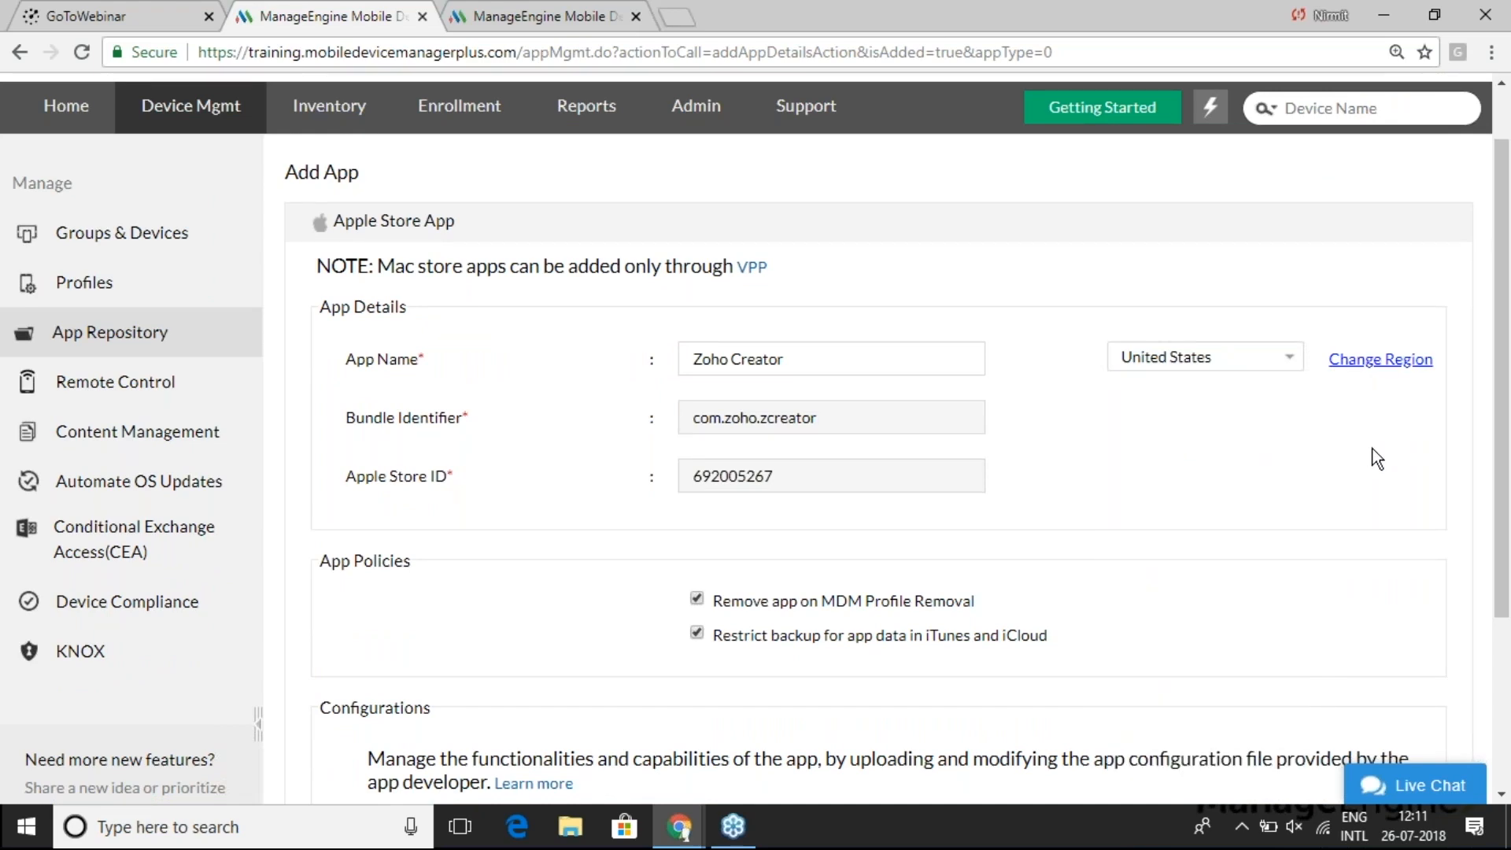
scroll(1507, 464, "down", 3)
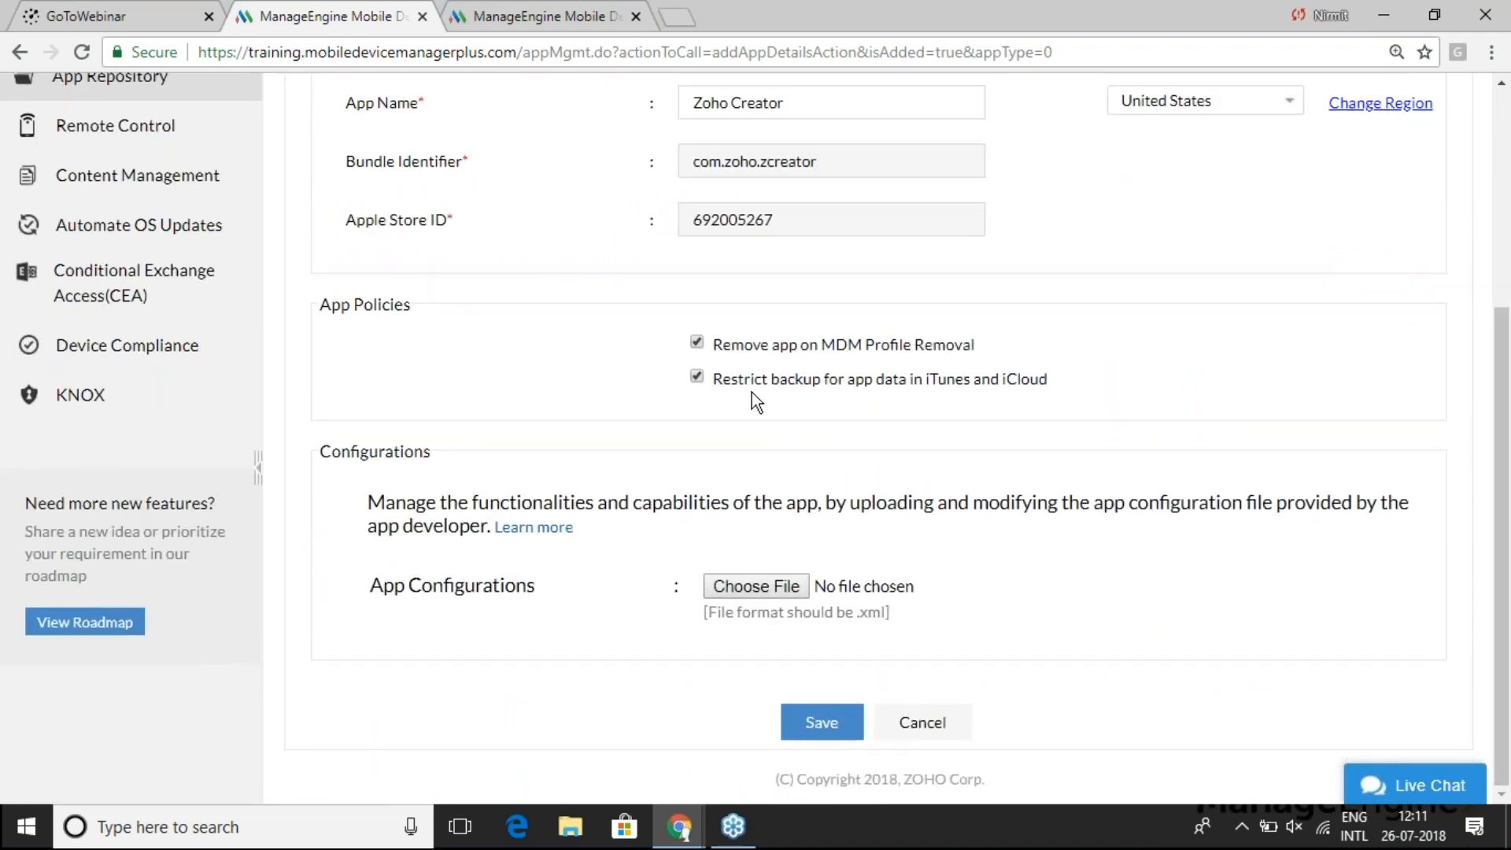
- Toggle the remove-on-profile-removal policy, keep app data backup restricted, and save Zoho Creator
left_click(696, 343)
left_click(696, 376)
left_click(697, 378)
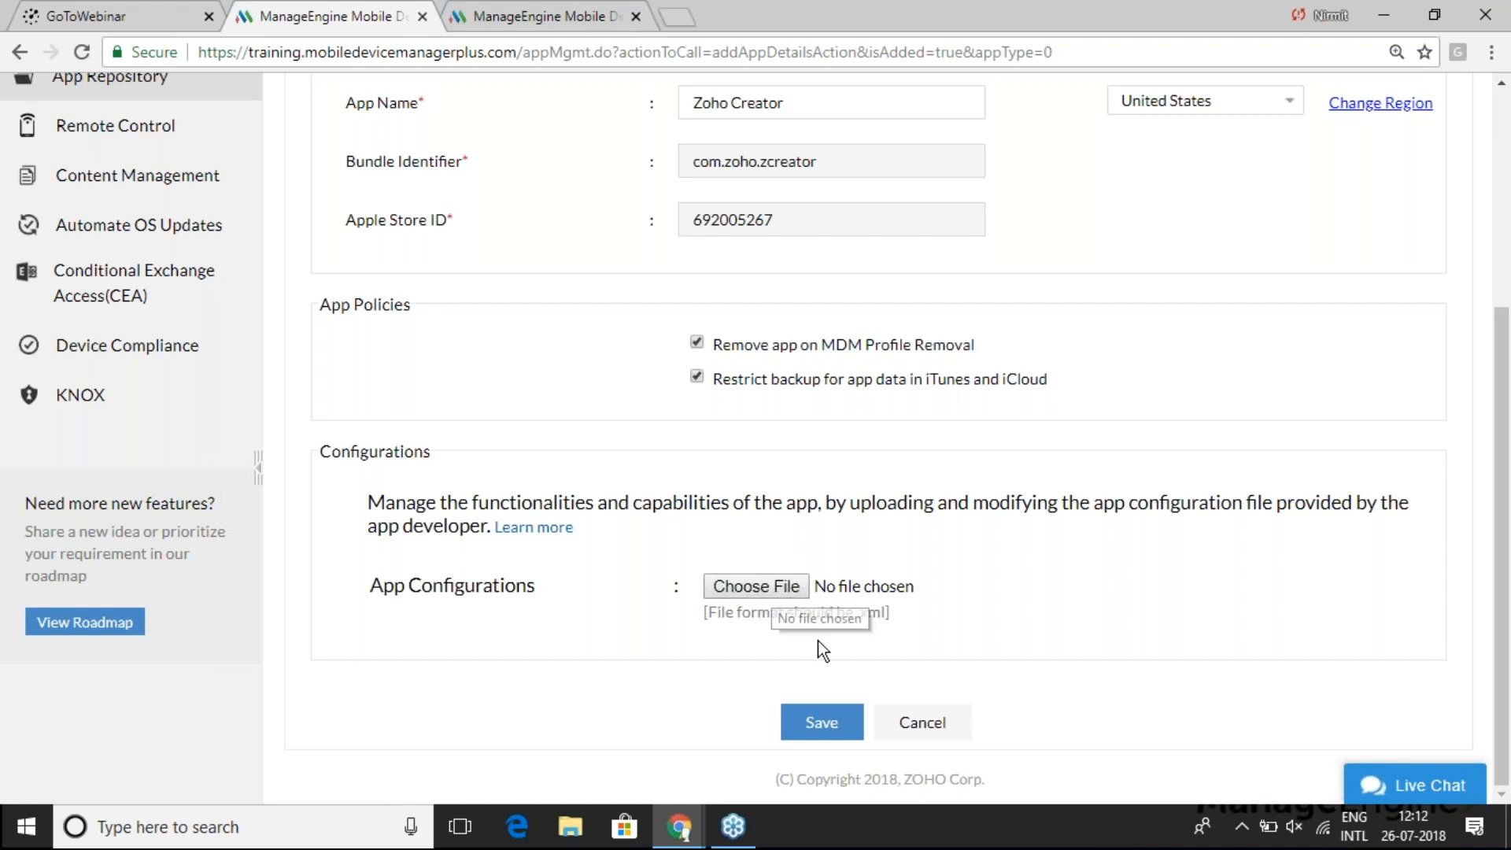
left_click(822, 723)
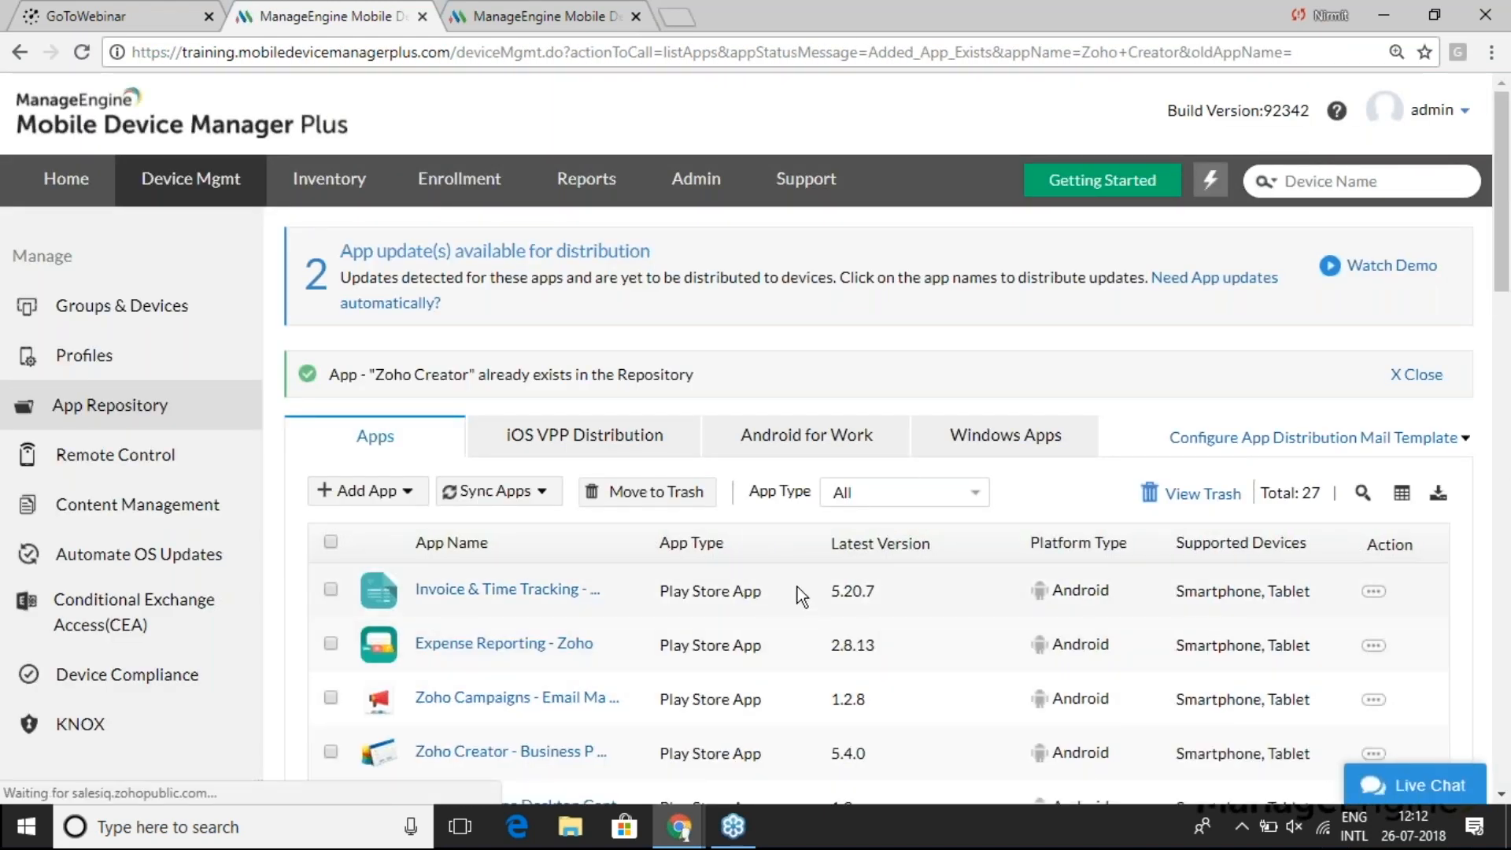
- Filter the repository to Apple Store App to confirm Zoho Creator, then go to Groups & Devices
scroll(796, 587, "down", 3)
scroll(796, 587, "down", 2)
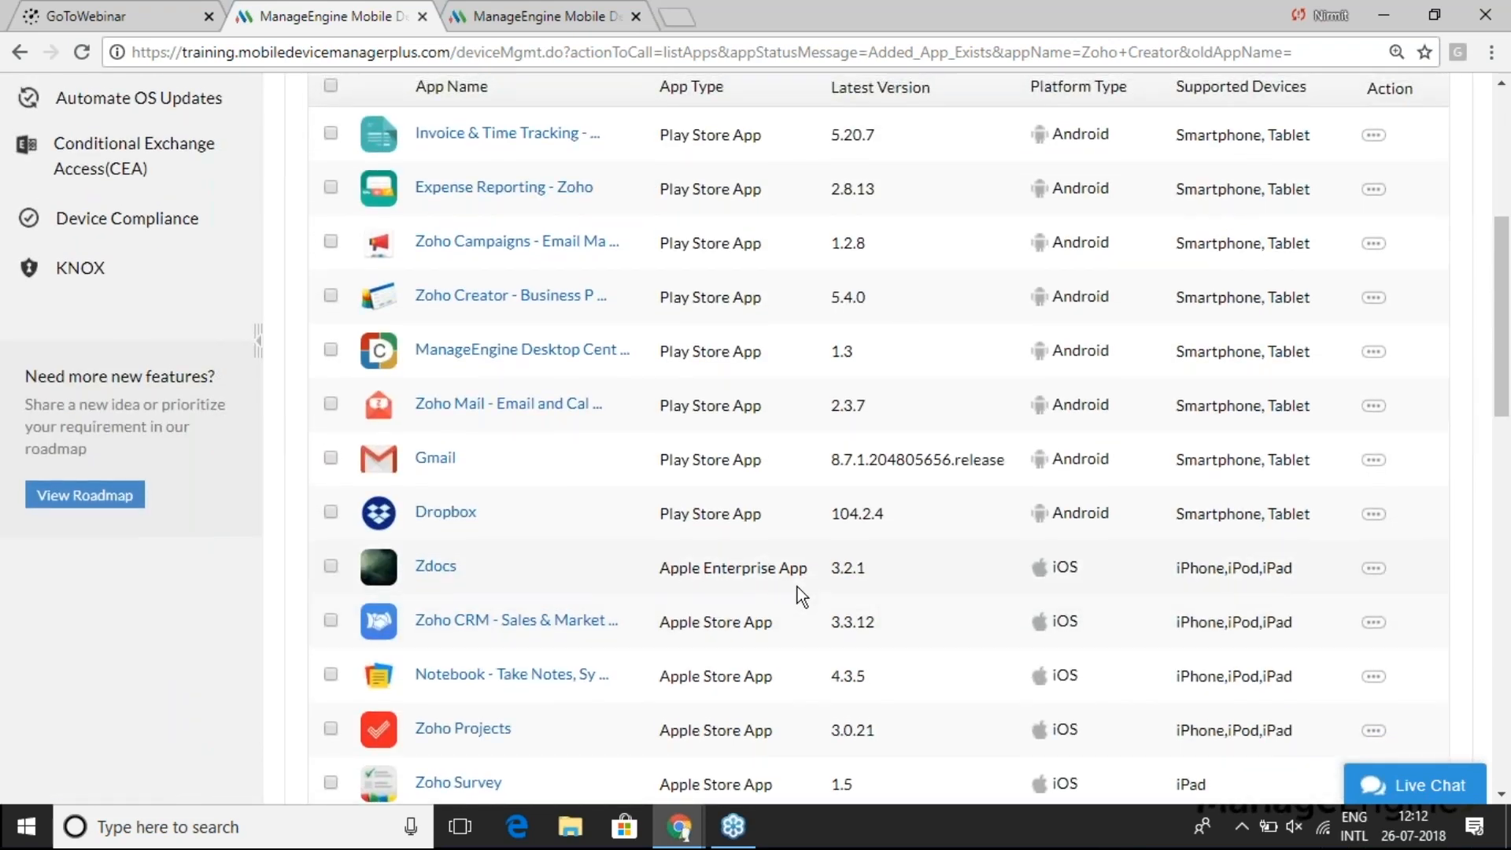
scroll(796, 587, "up", 1)
left_click(935, 110)
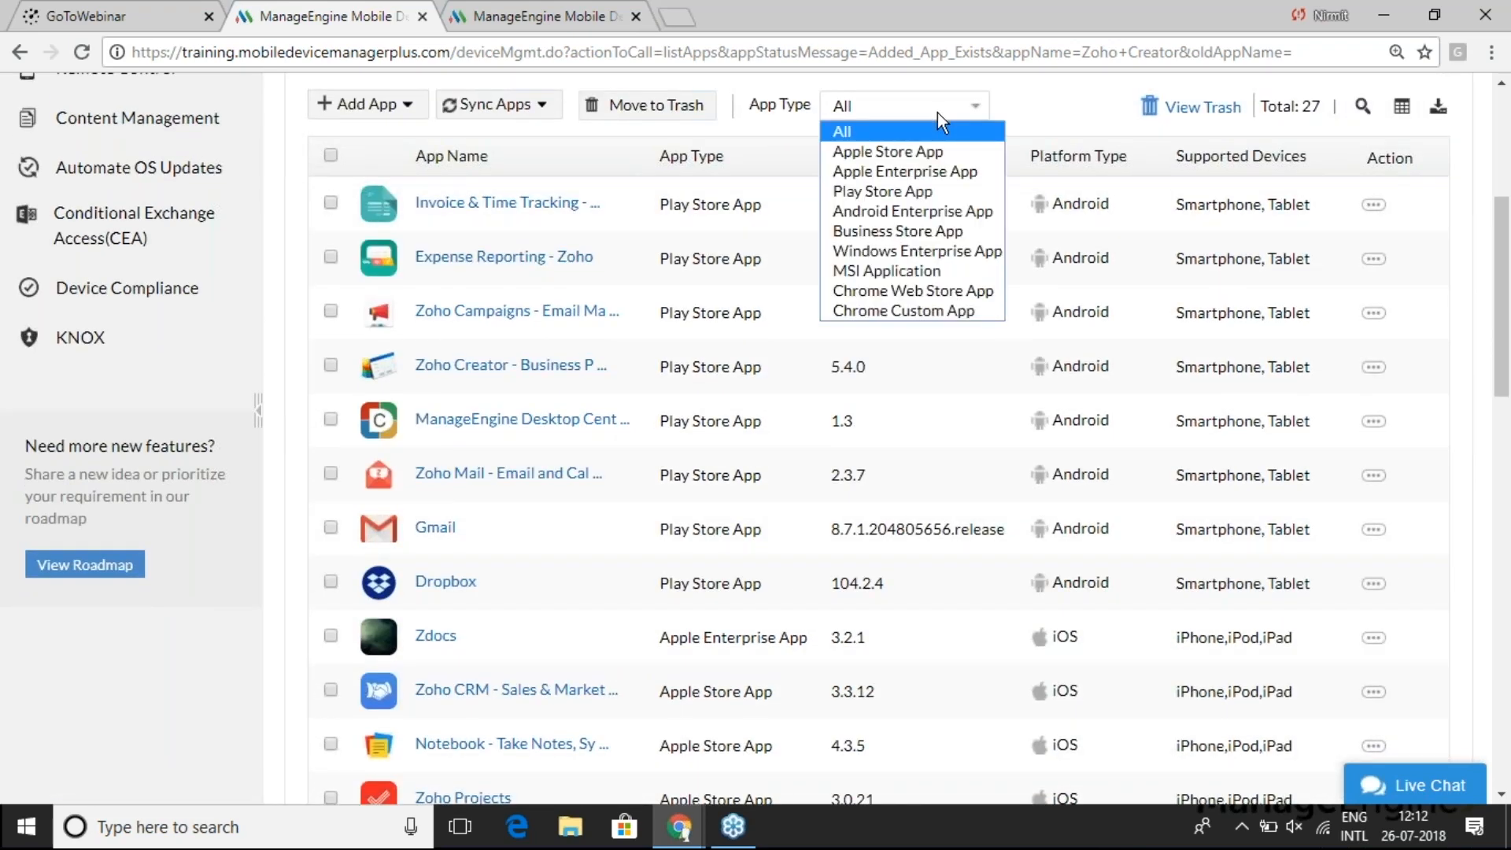
left_click(916, 158)
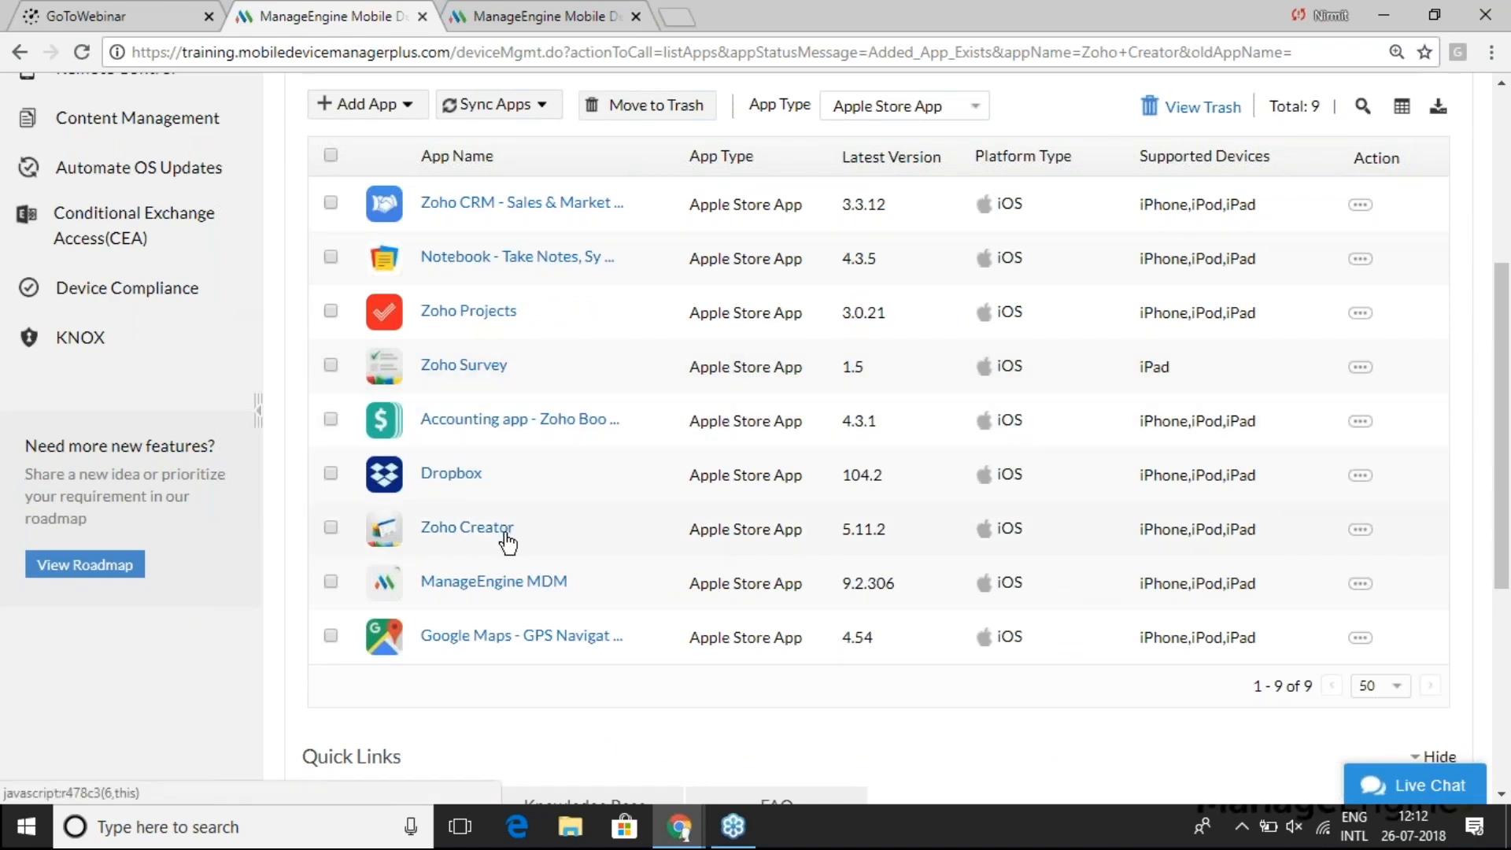
scroll(582, 484, "up", 2)
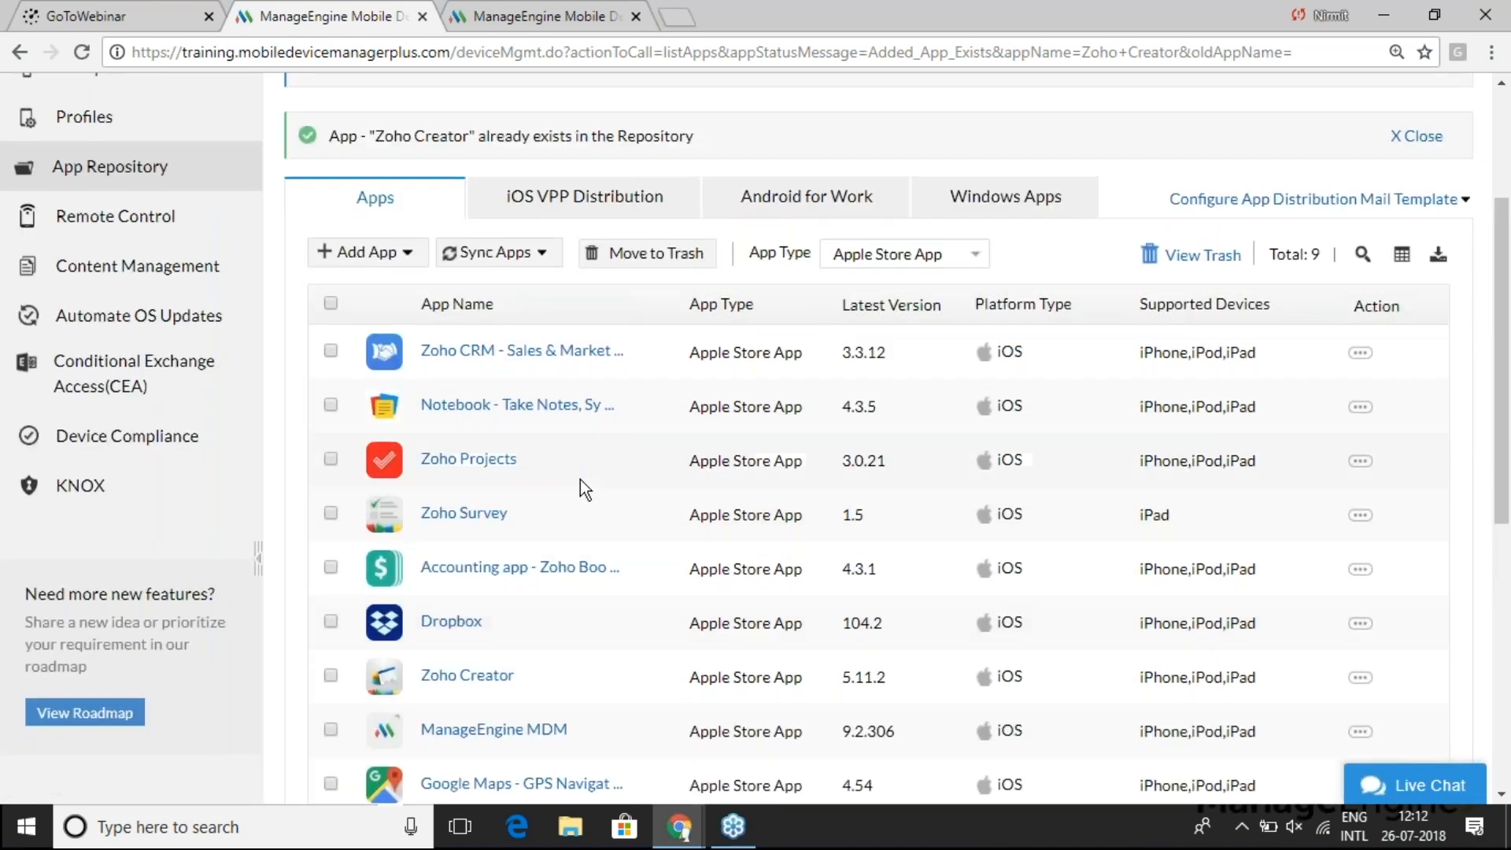
scroll(579, 479, "up", 3)
left_click(124, 239)
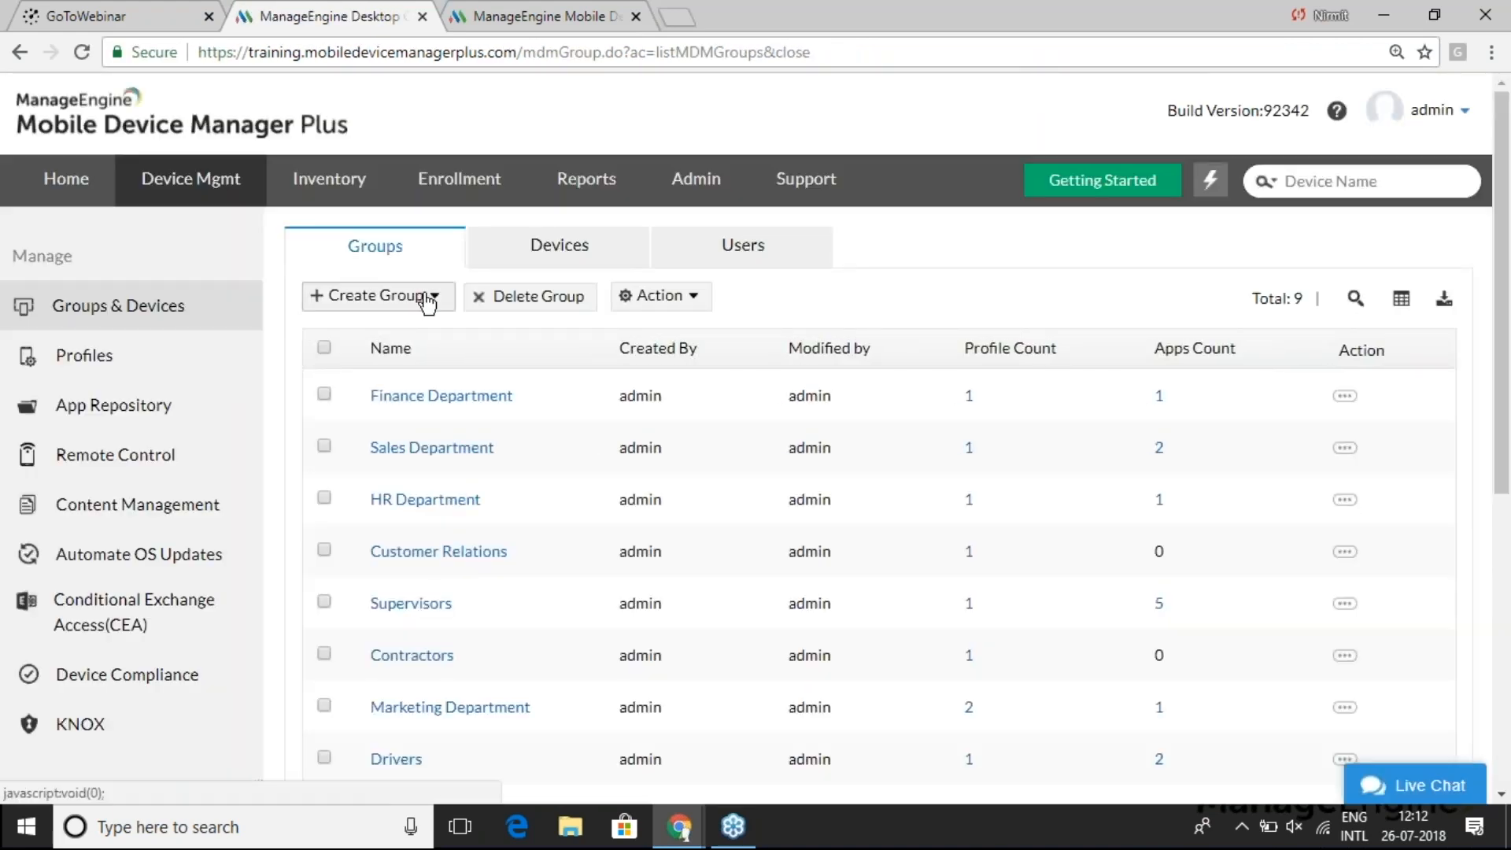
- Filter the Devices list to iOS and choose Distribute Apps for the iPhone
left_click(566, 249)
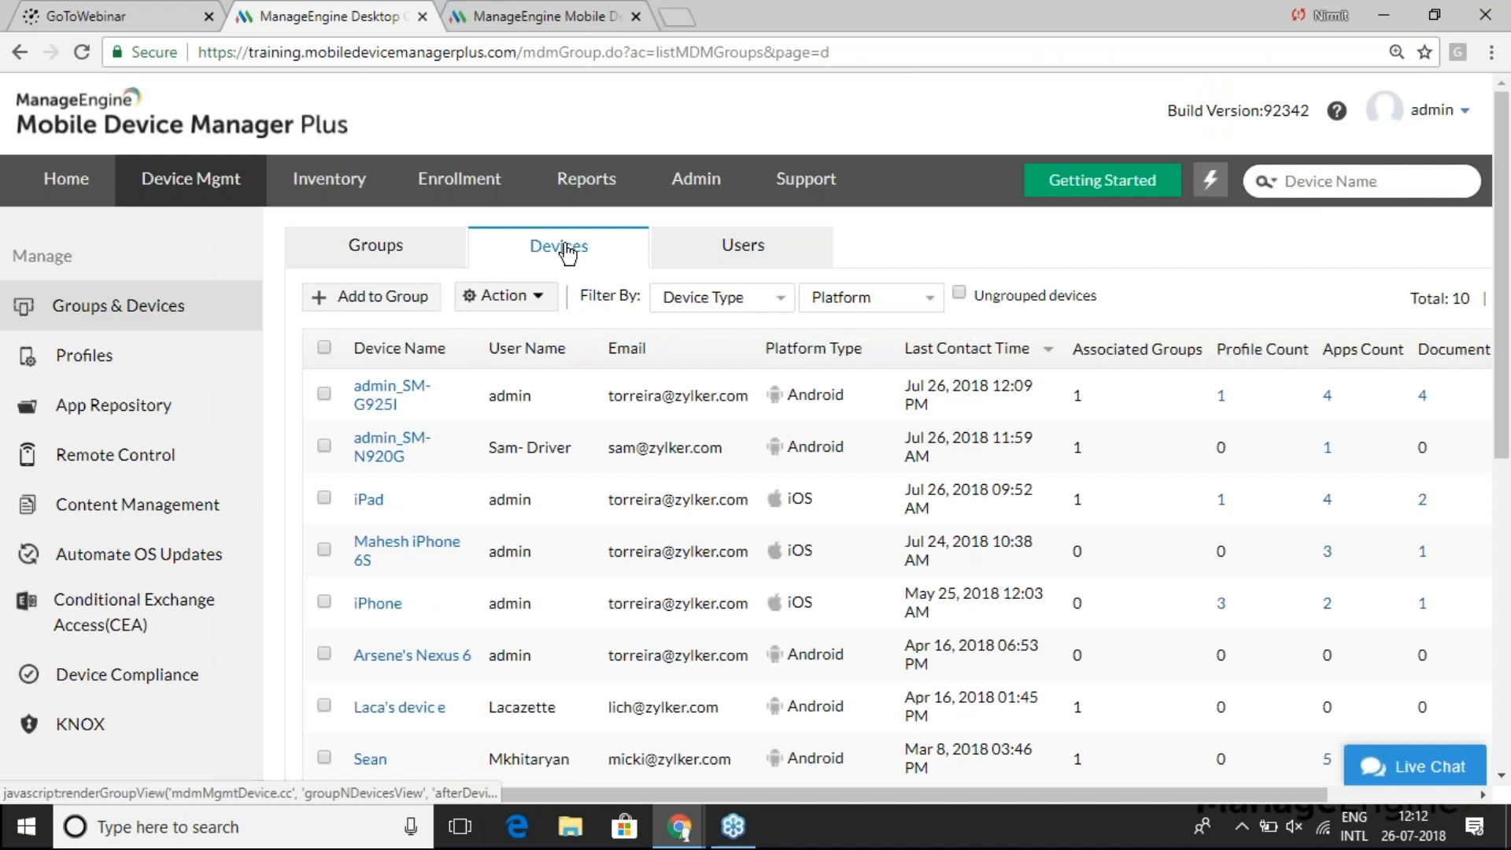
scroll(504, 391, "down", 1)
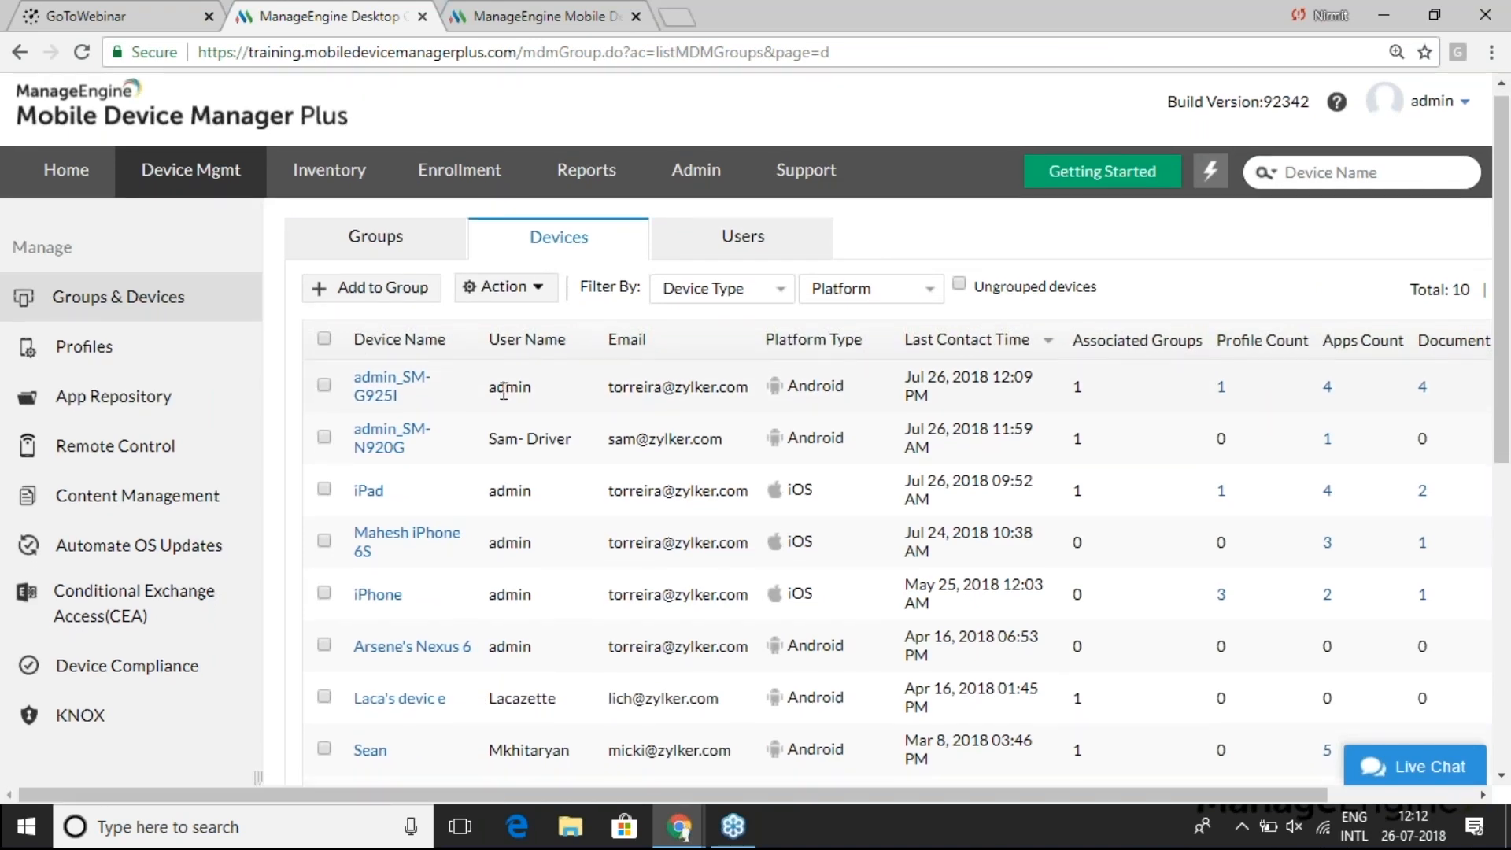
scroll(504, 392, "down", 3)
left_click(885, 189)
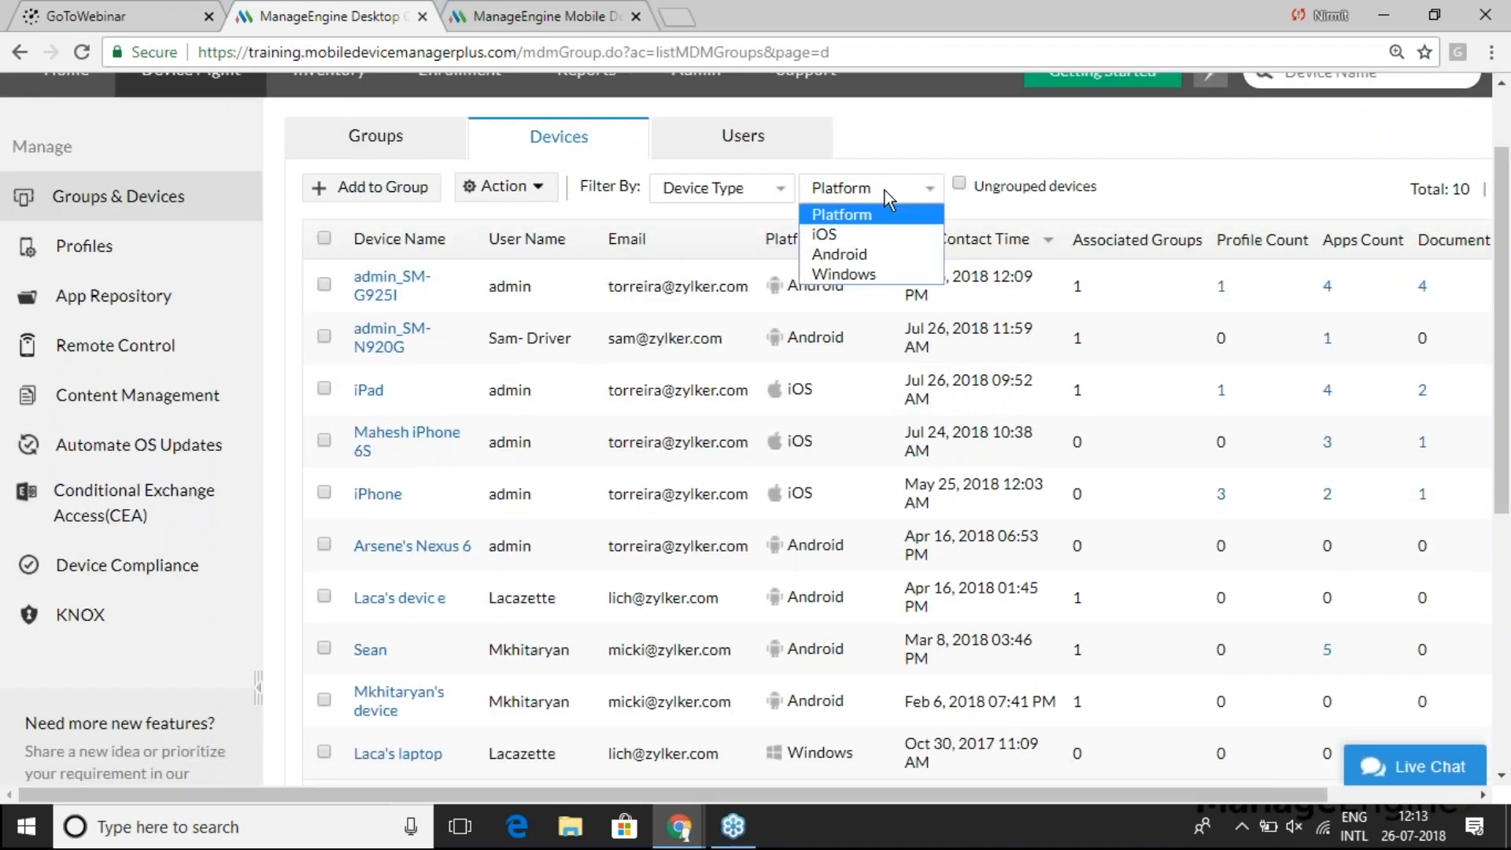
left_click(867, 232)
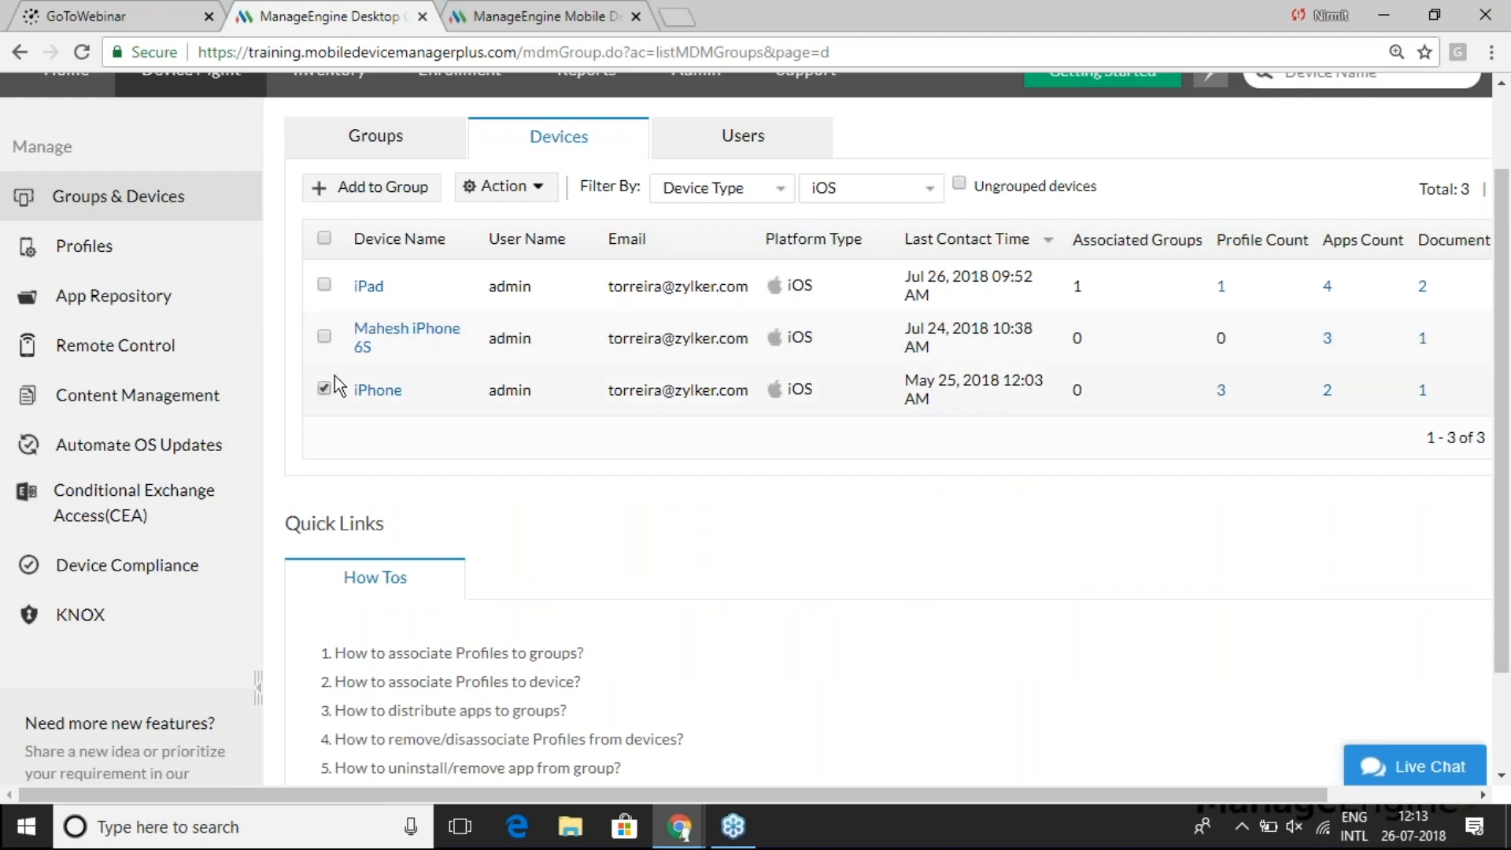
left_click(524, 194)
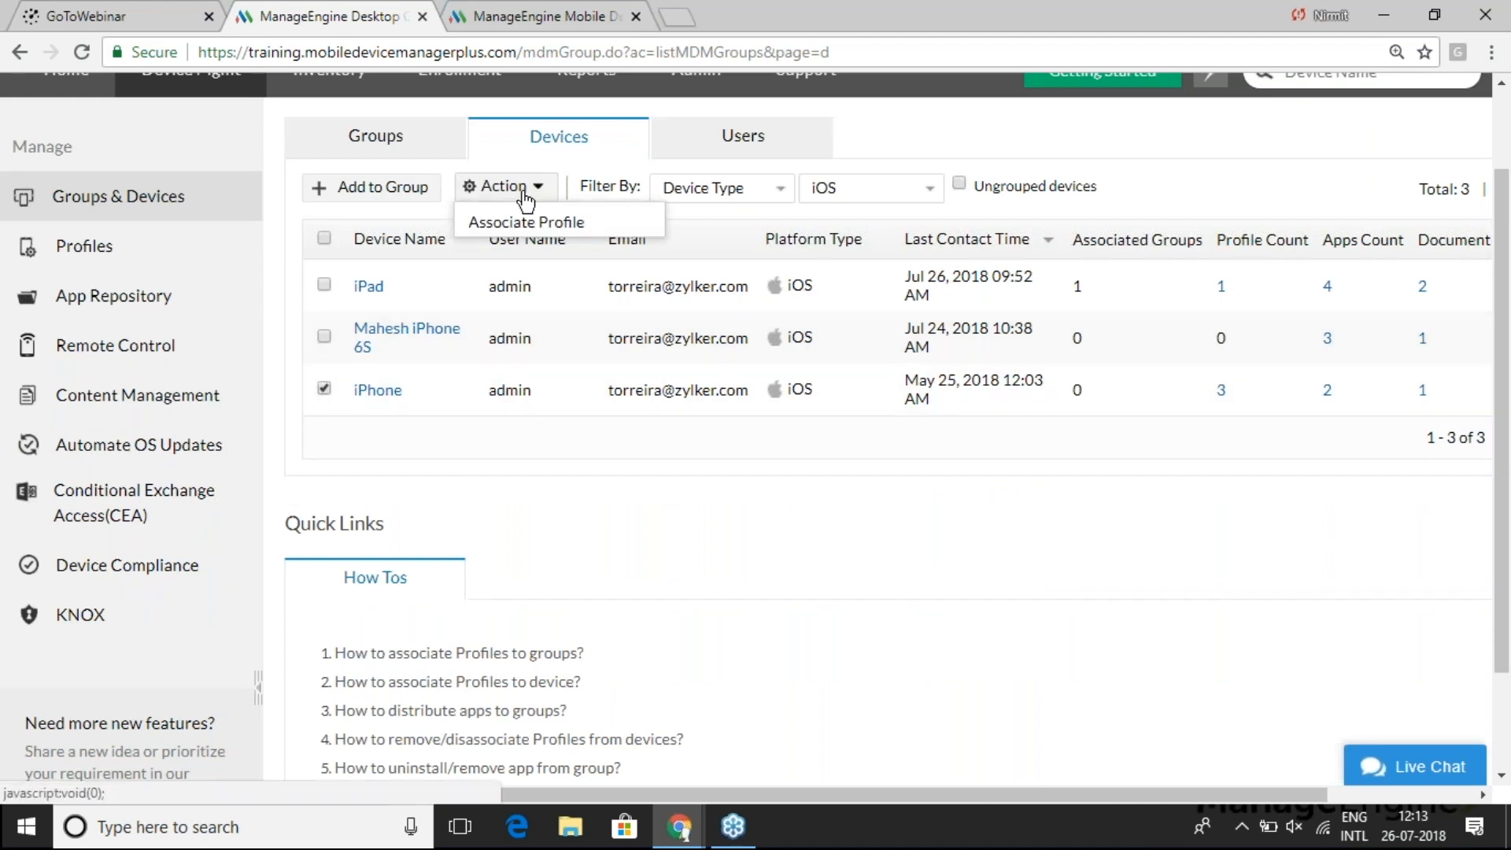
left_click(515, 271)
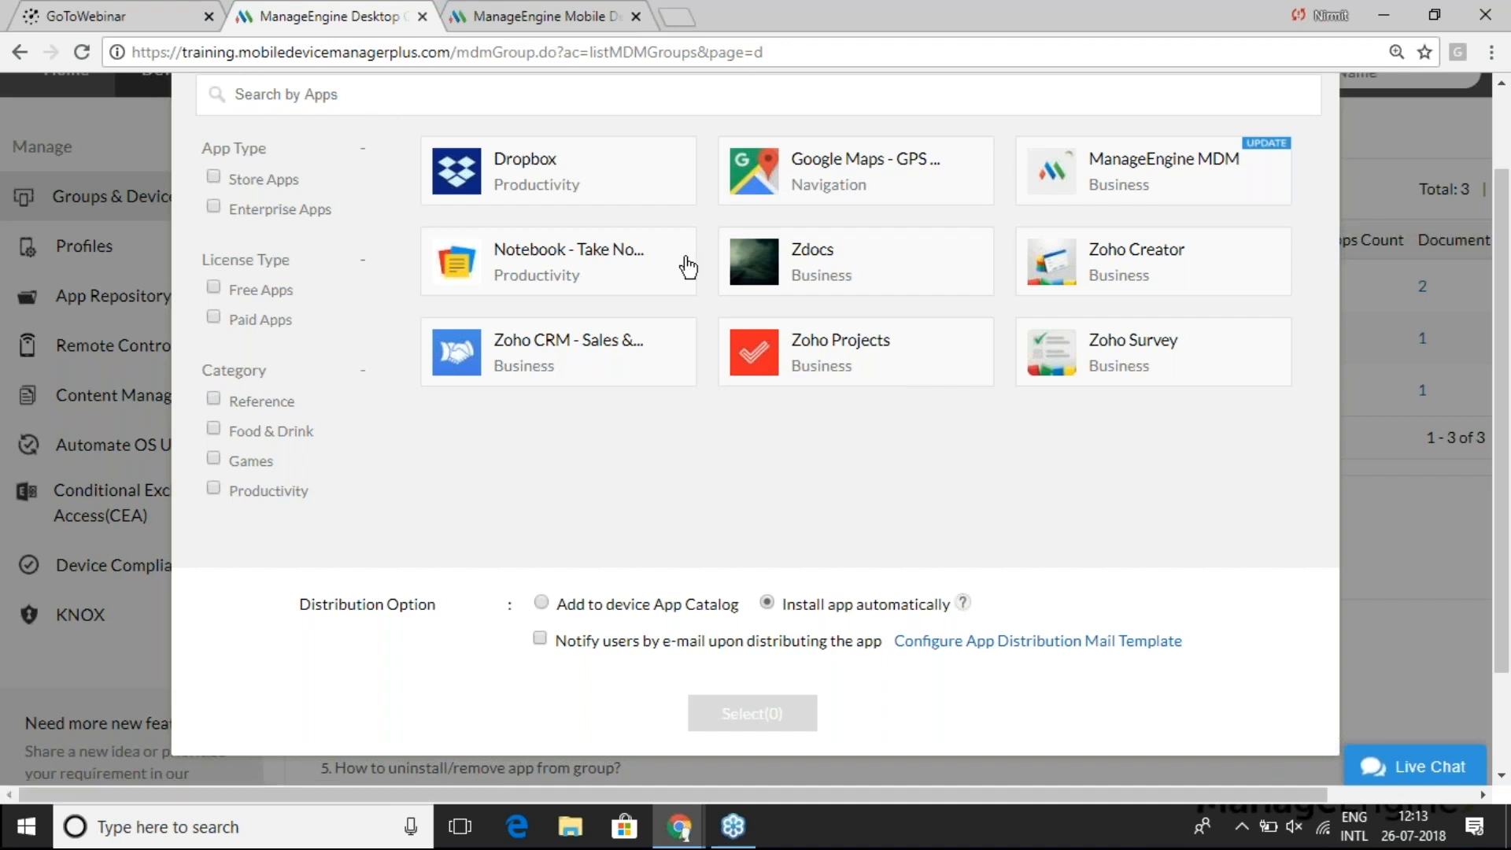
- Select Zoho Creator, add it to the device App Catalog, and distribute it to the iPhone
left_click(1095, 269)
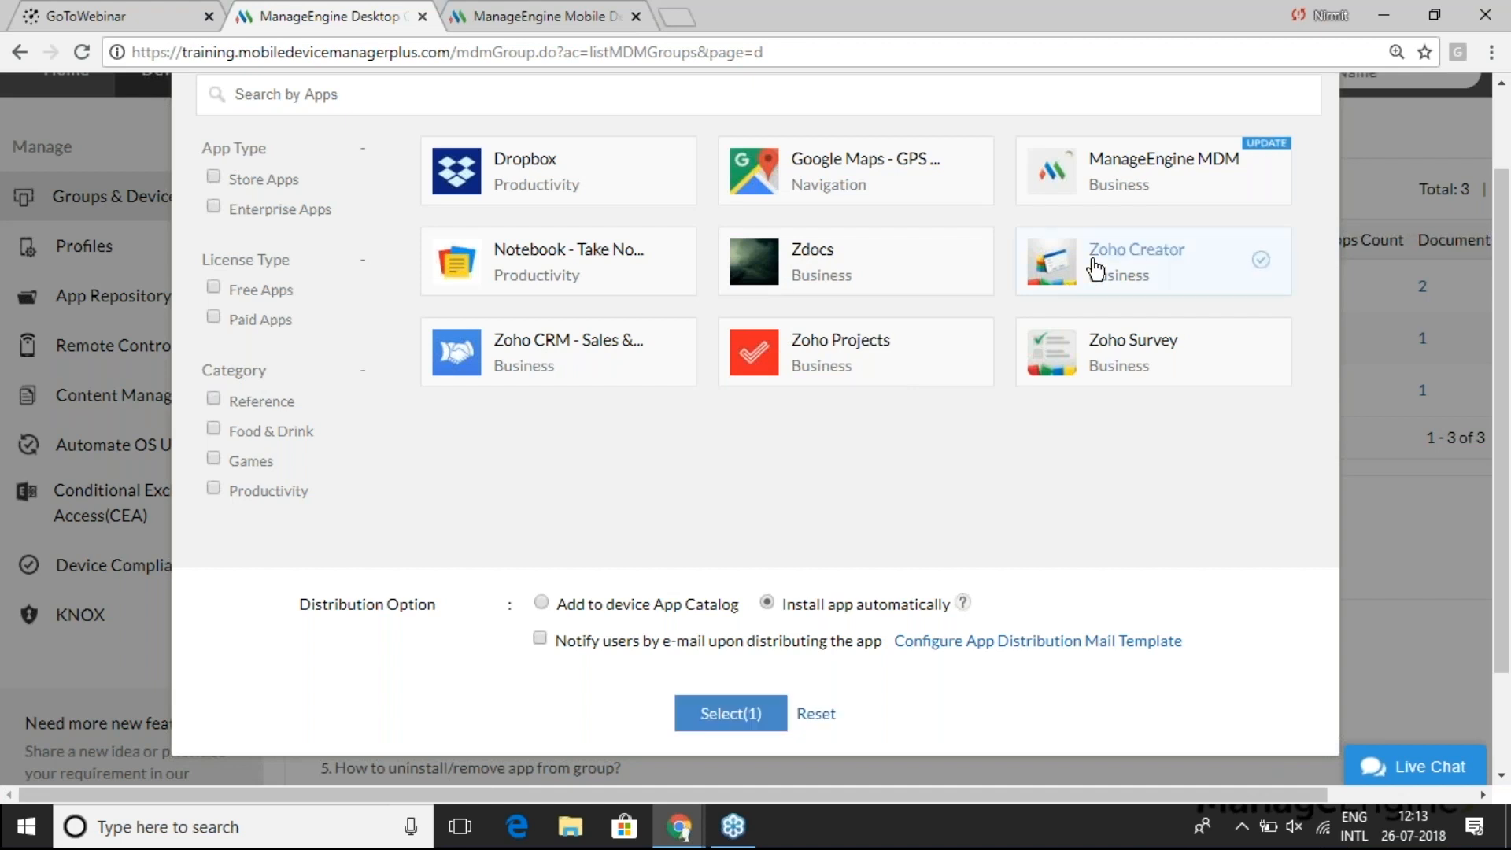
left_click(543, 602)
left_click(740, 720)
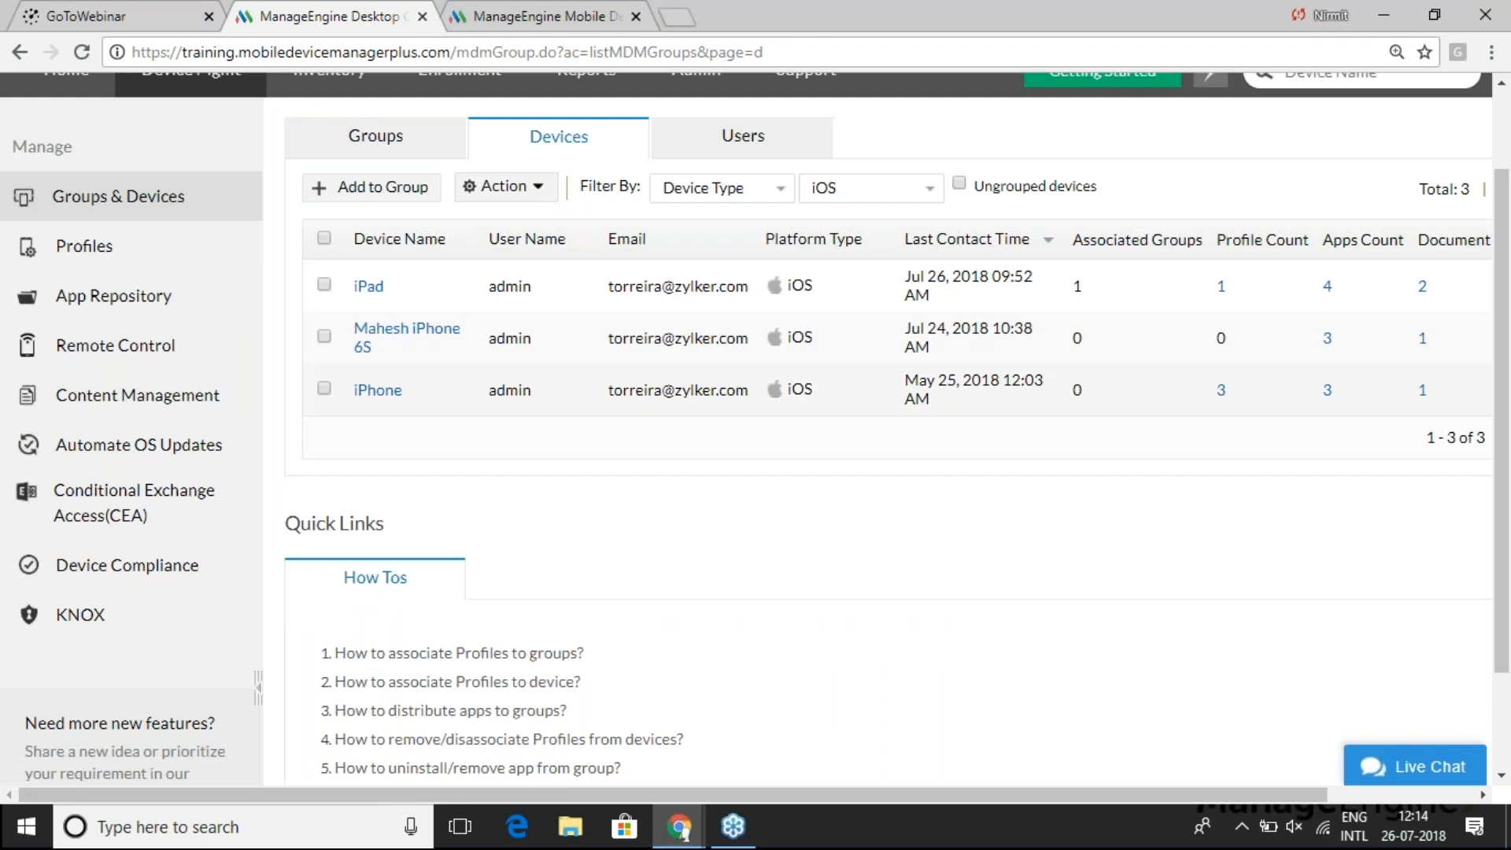
key("alt+Tab")
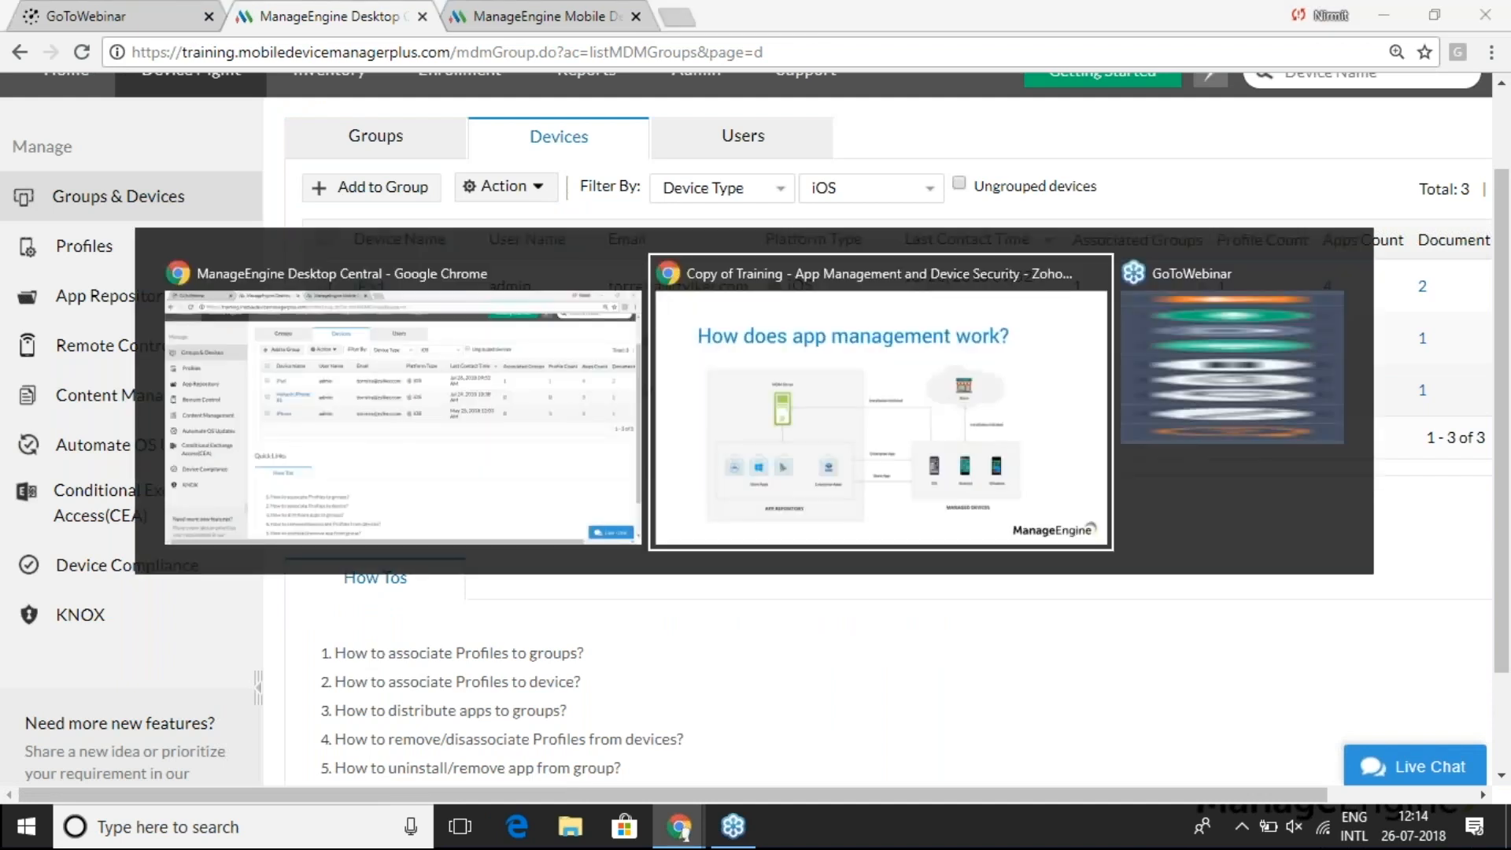
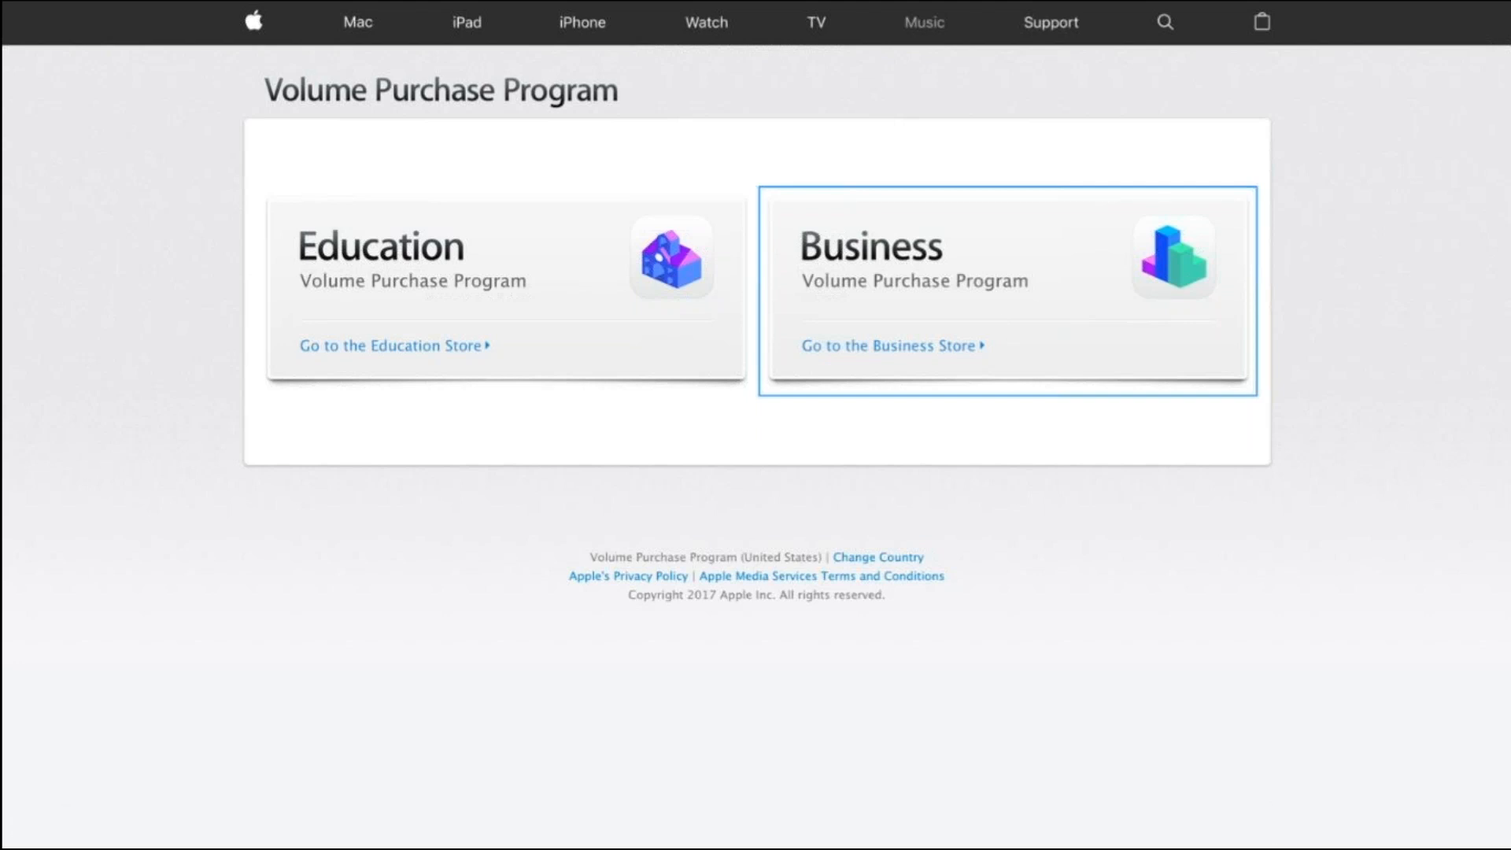
- Download the VPP token from Account Summary, then return to the MDM App Repository
left_click(1140, 175)
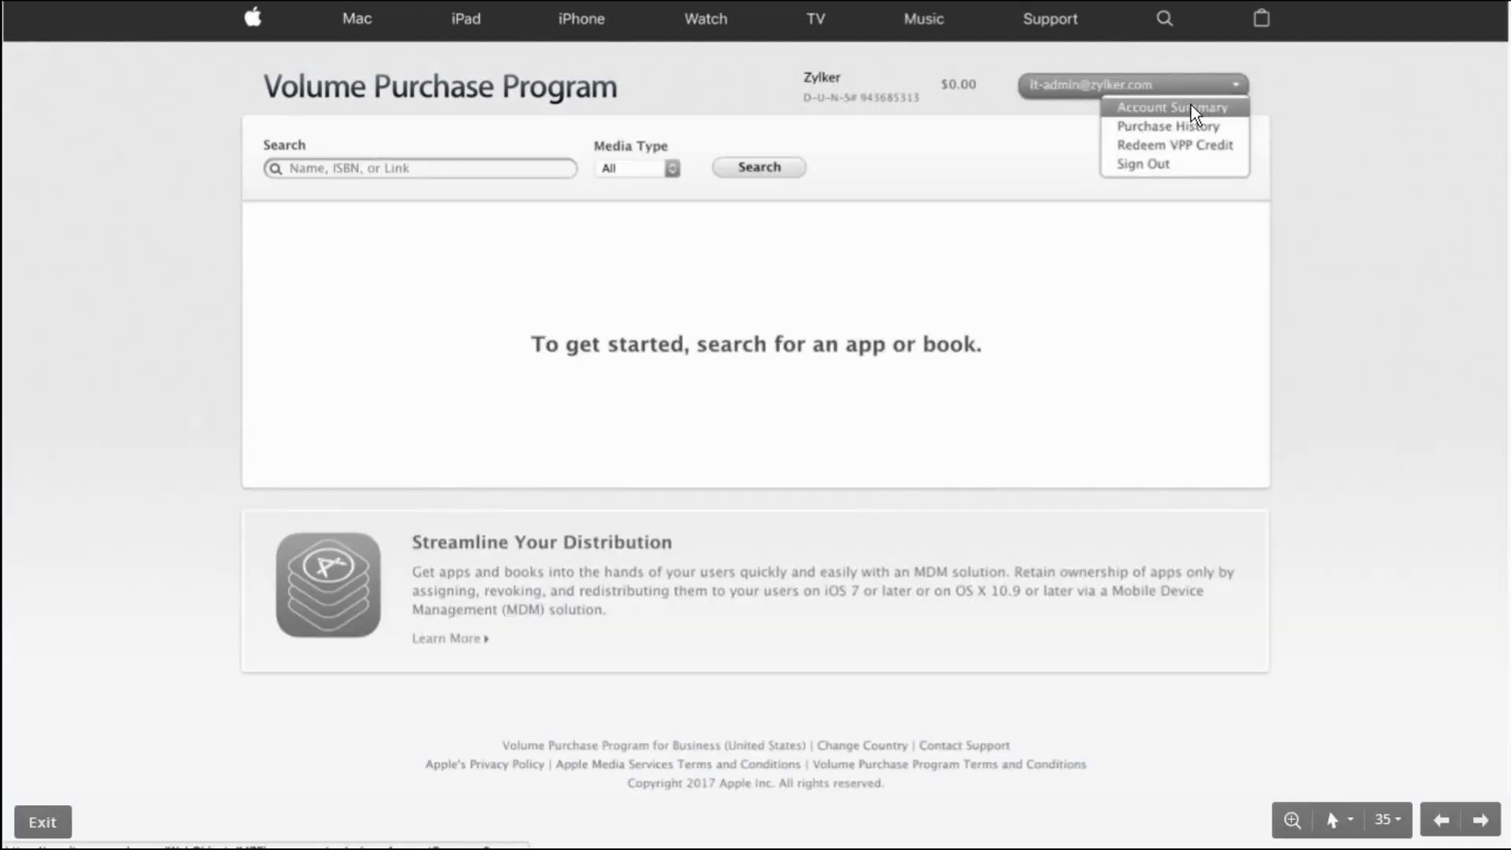
left_click(1192, 106)
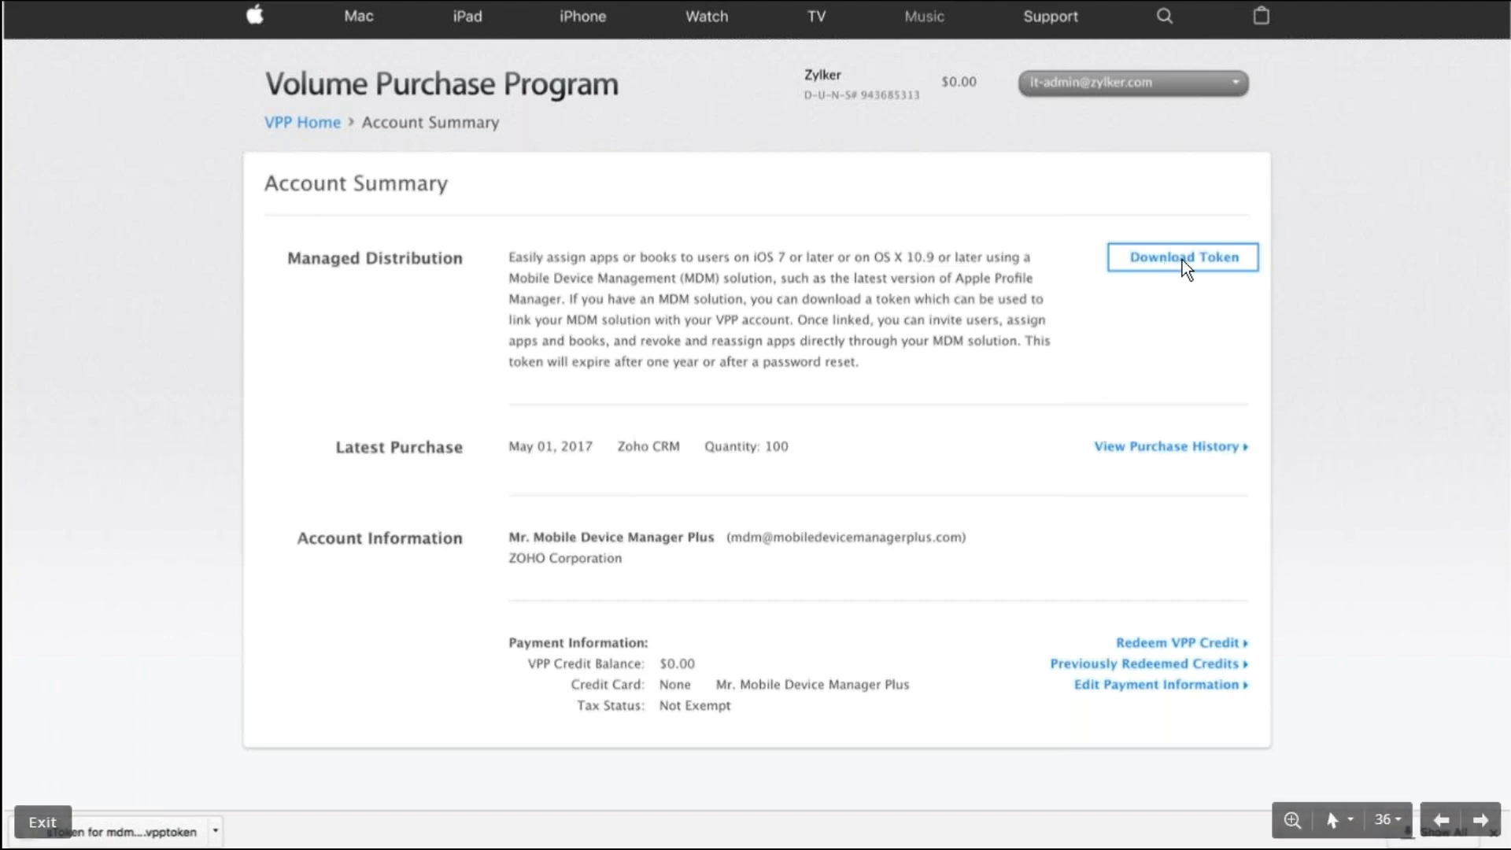
key("alt+Tab")
scroll(701, 314, "up", 1)
scroll(702, 313, "up", 1)
left_click(131, 409)
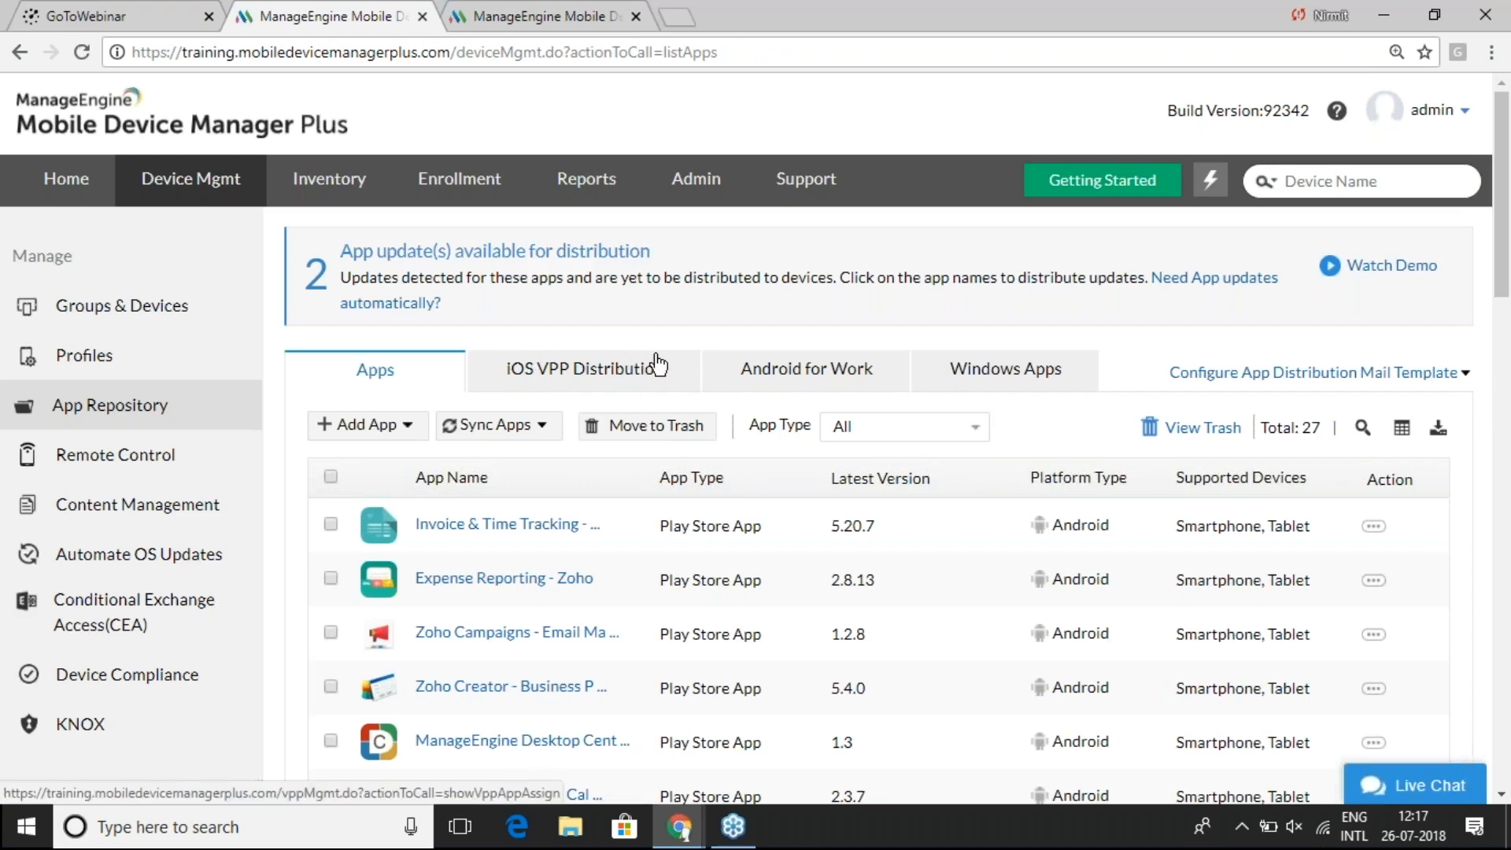
- On the local MDM server, open Device Mgmt > App Repository > iOS VPP Distribution and begin configuring
left_click(632, 377)
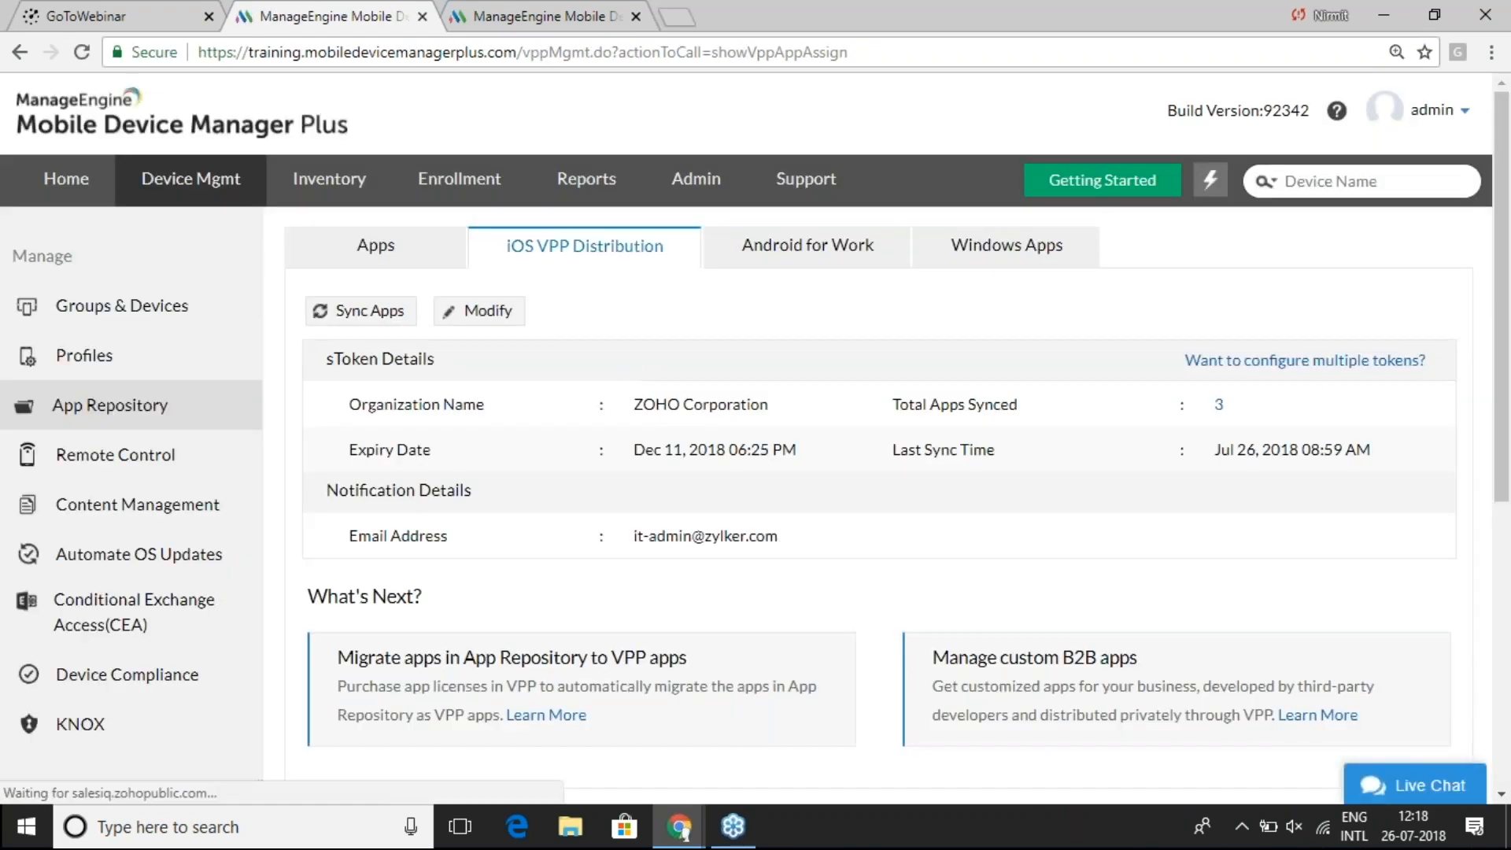
scroll(649, 443, "down", 2)
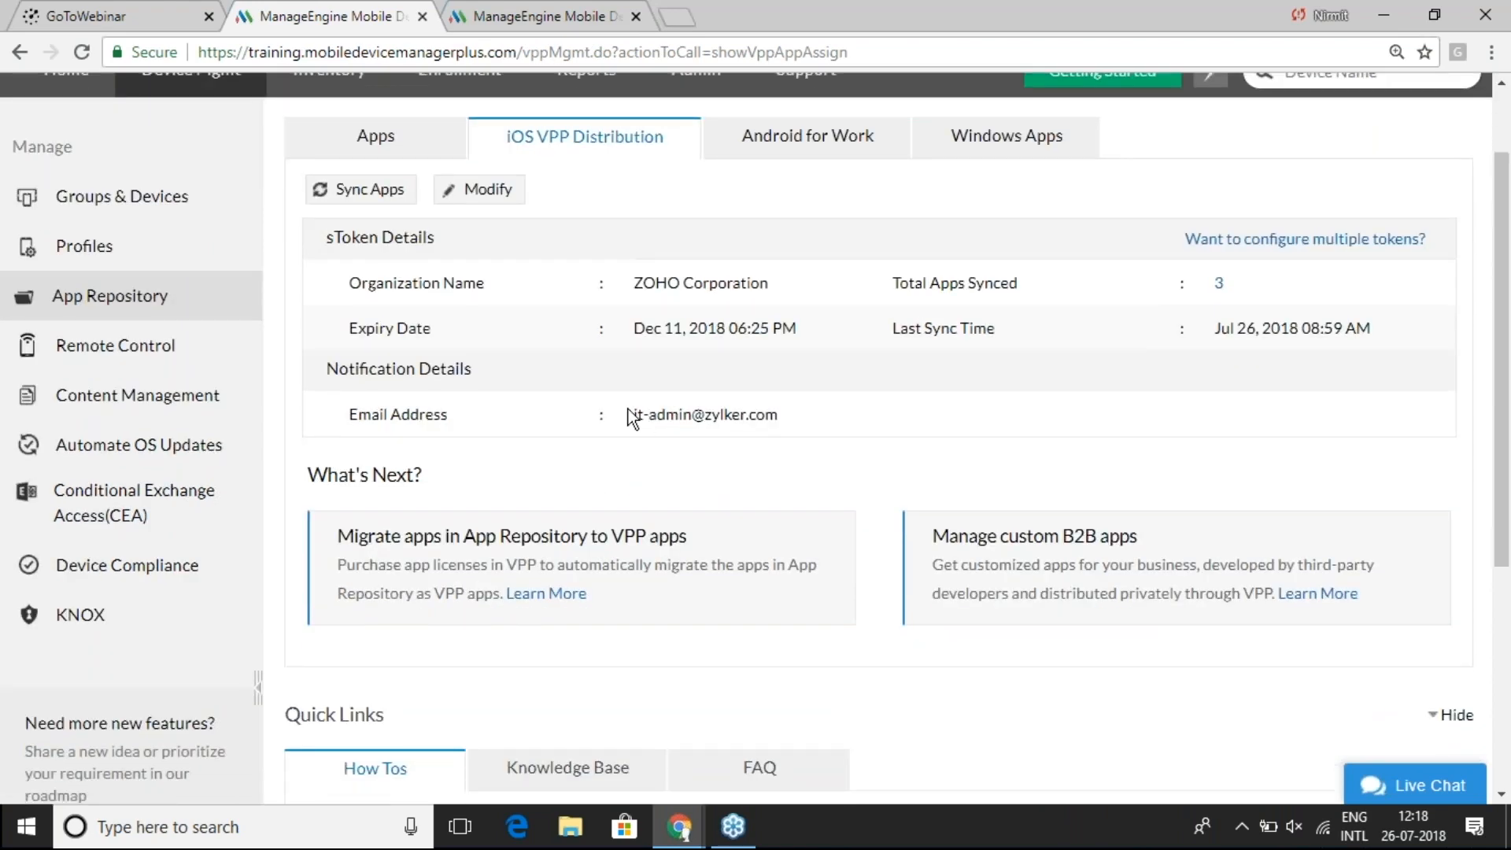
left_click(543, 16)
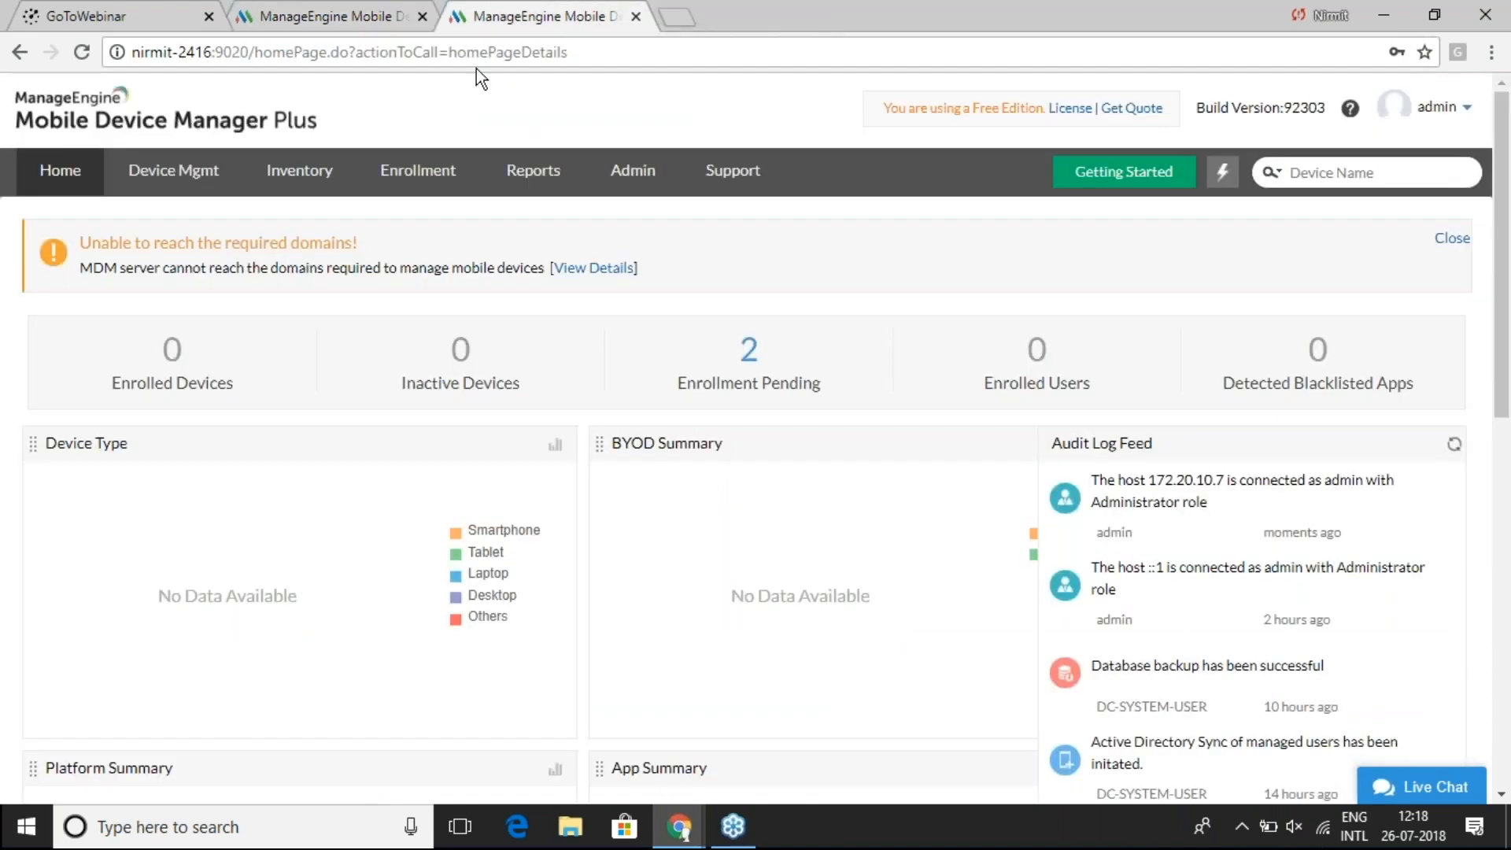
left_click(173, 173)
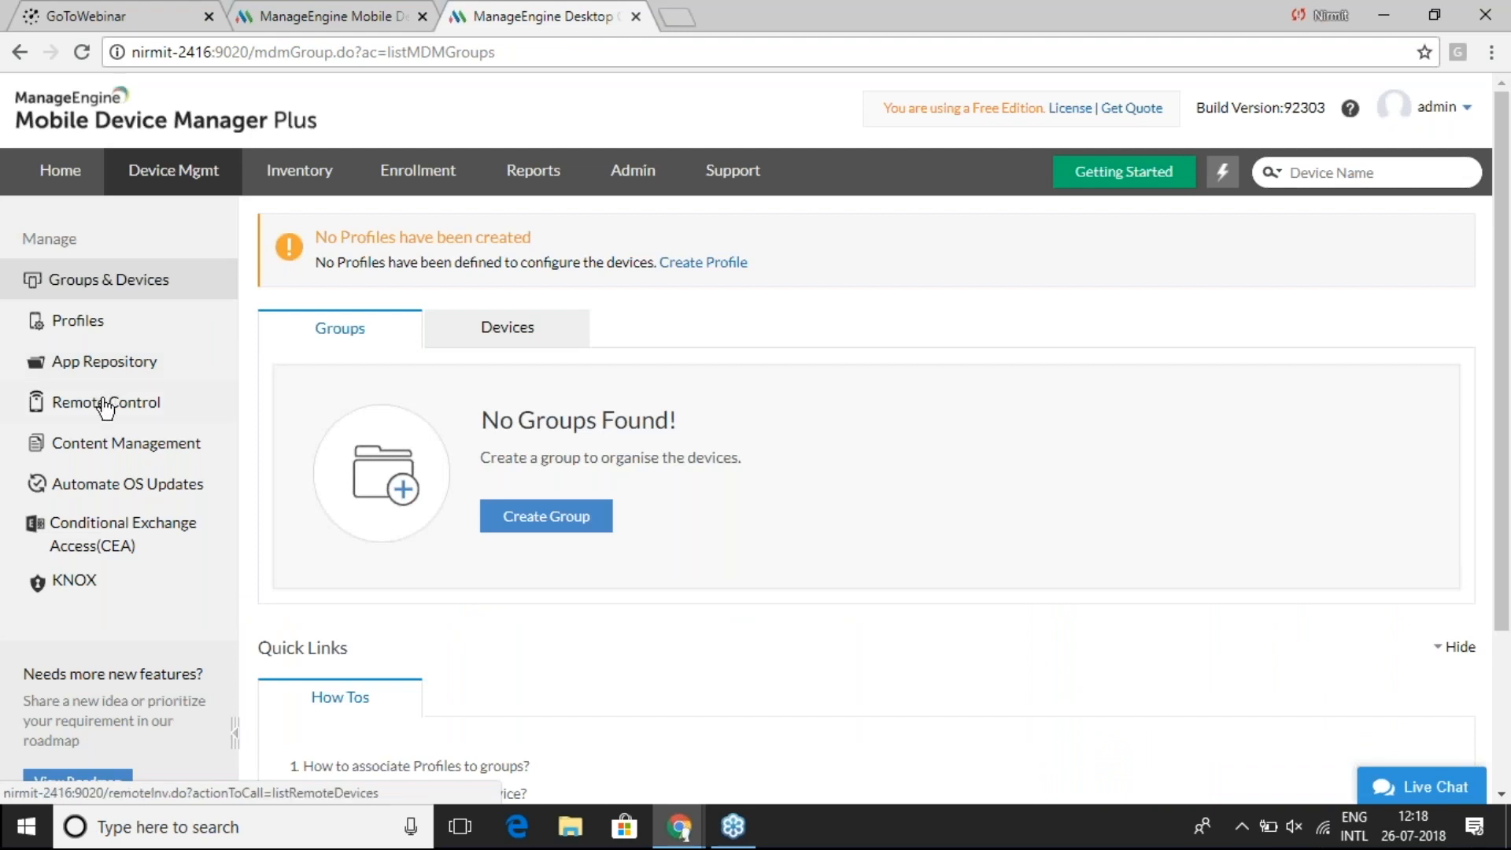
left_click(113, 365)
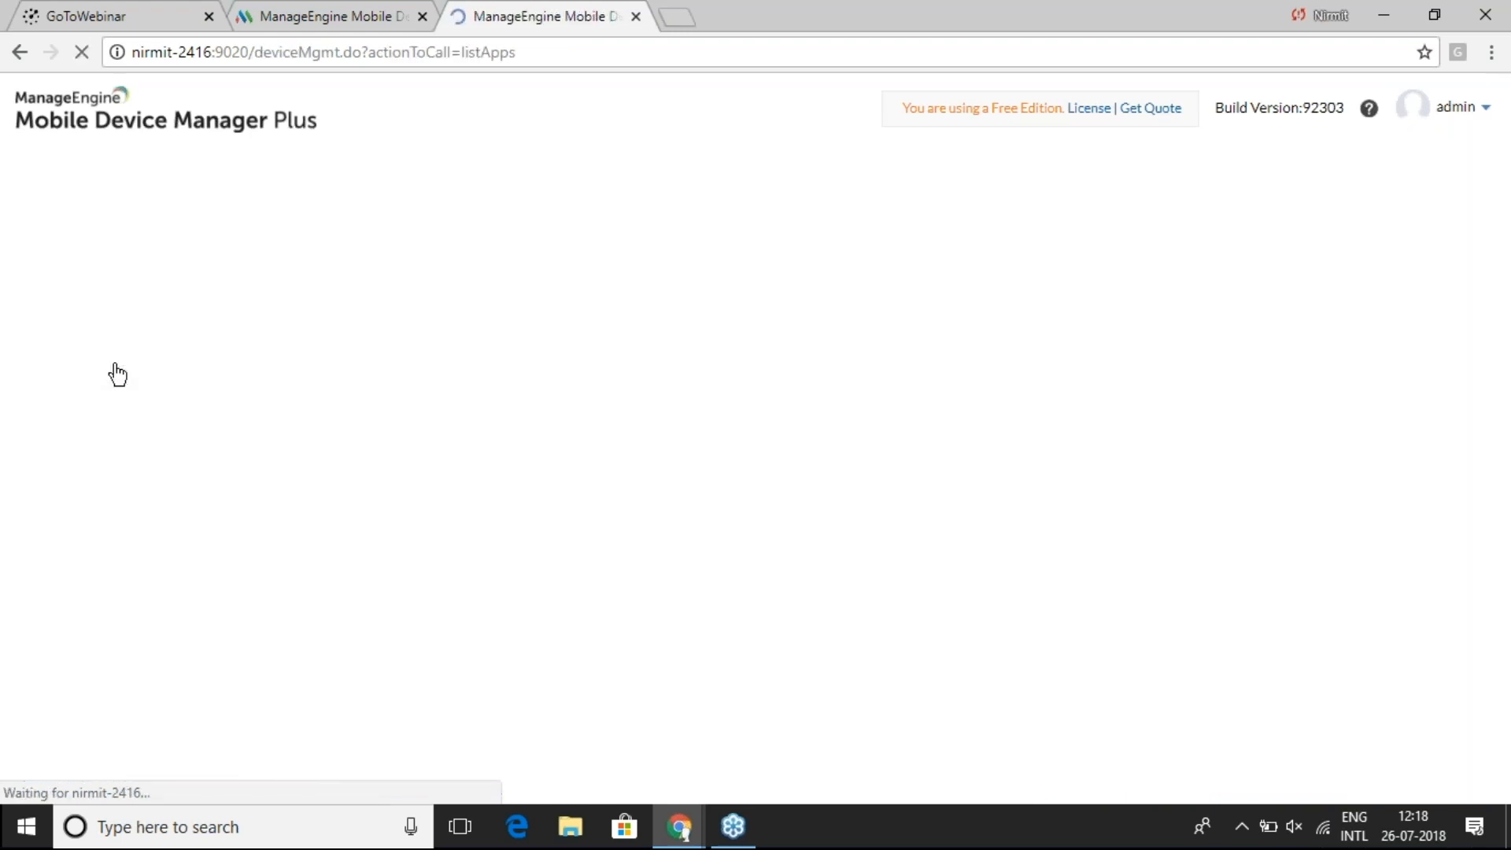
left_click(584, 337)
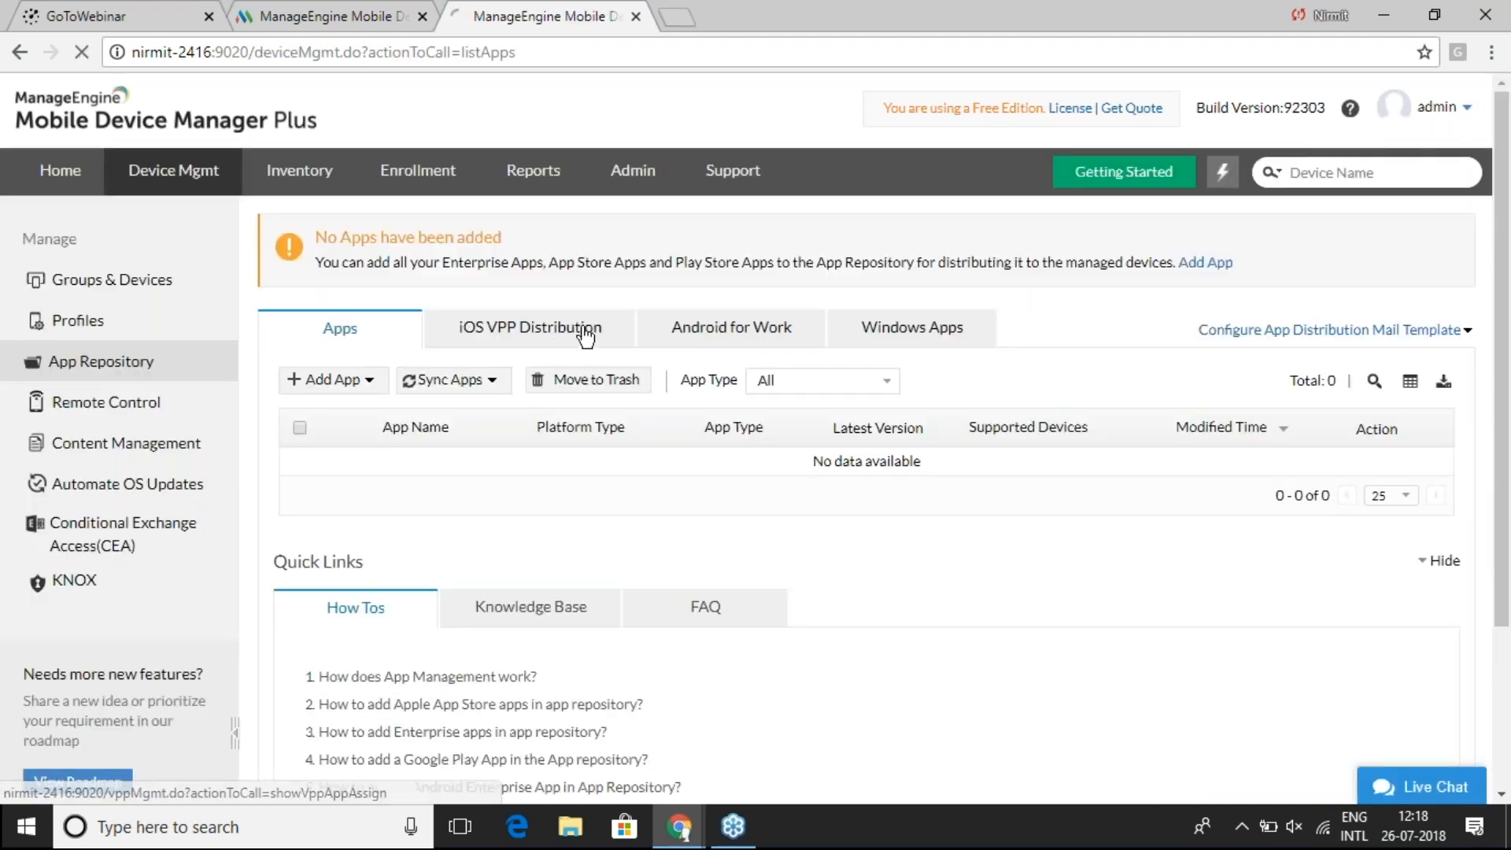
left_click(553, 579)
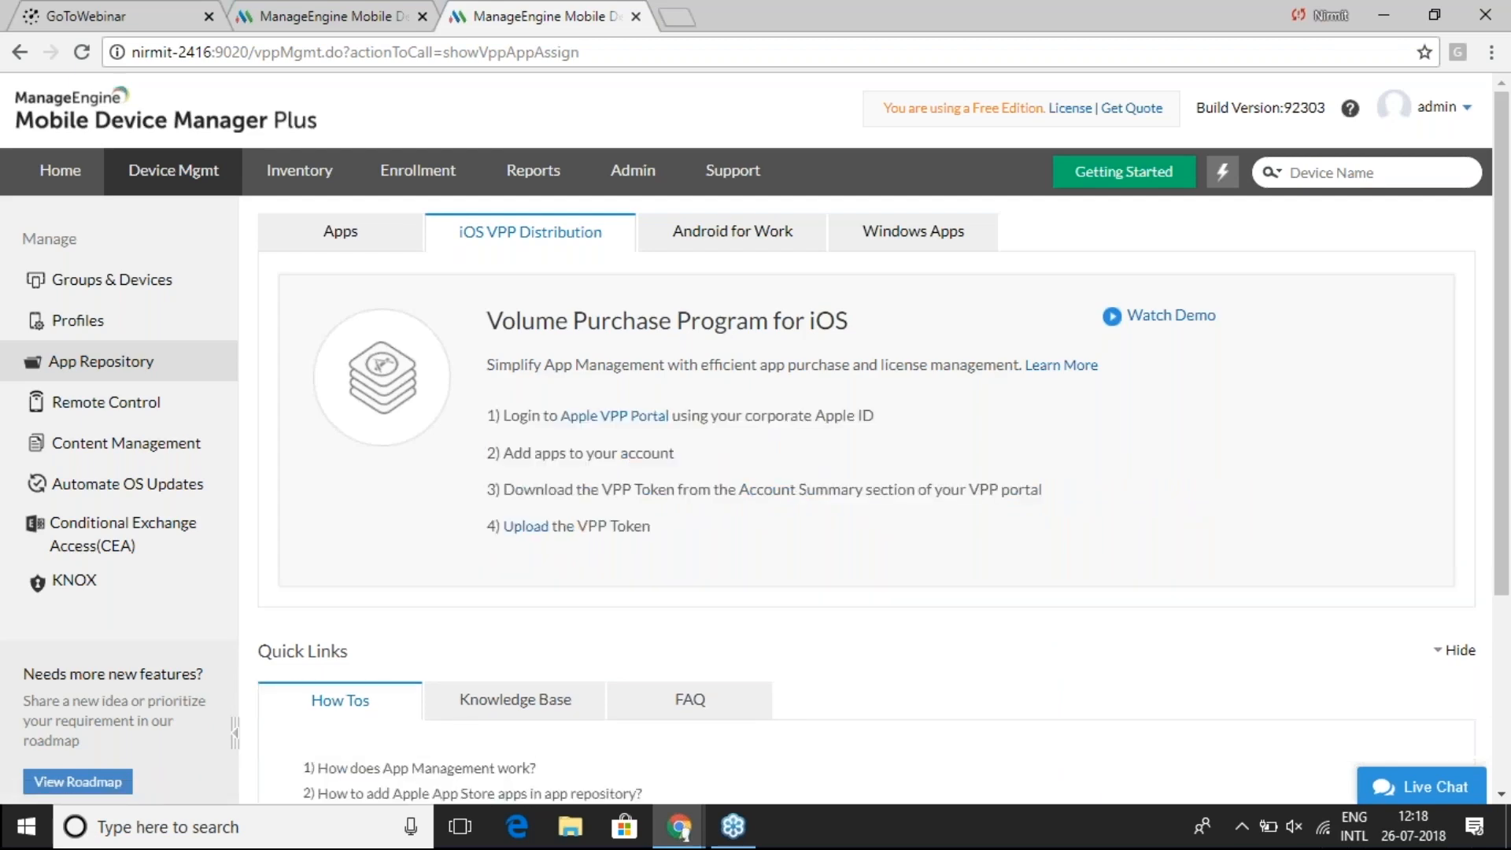
- Attempt the VPP token upload, which the antivirus blocks with an access-denied warning
left_click(529, 527)
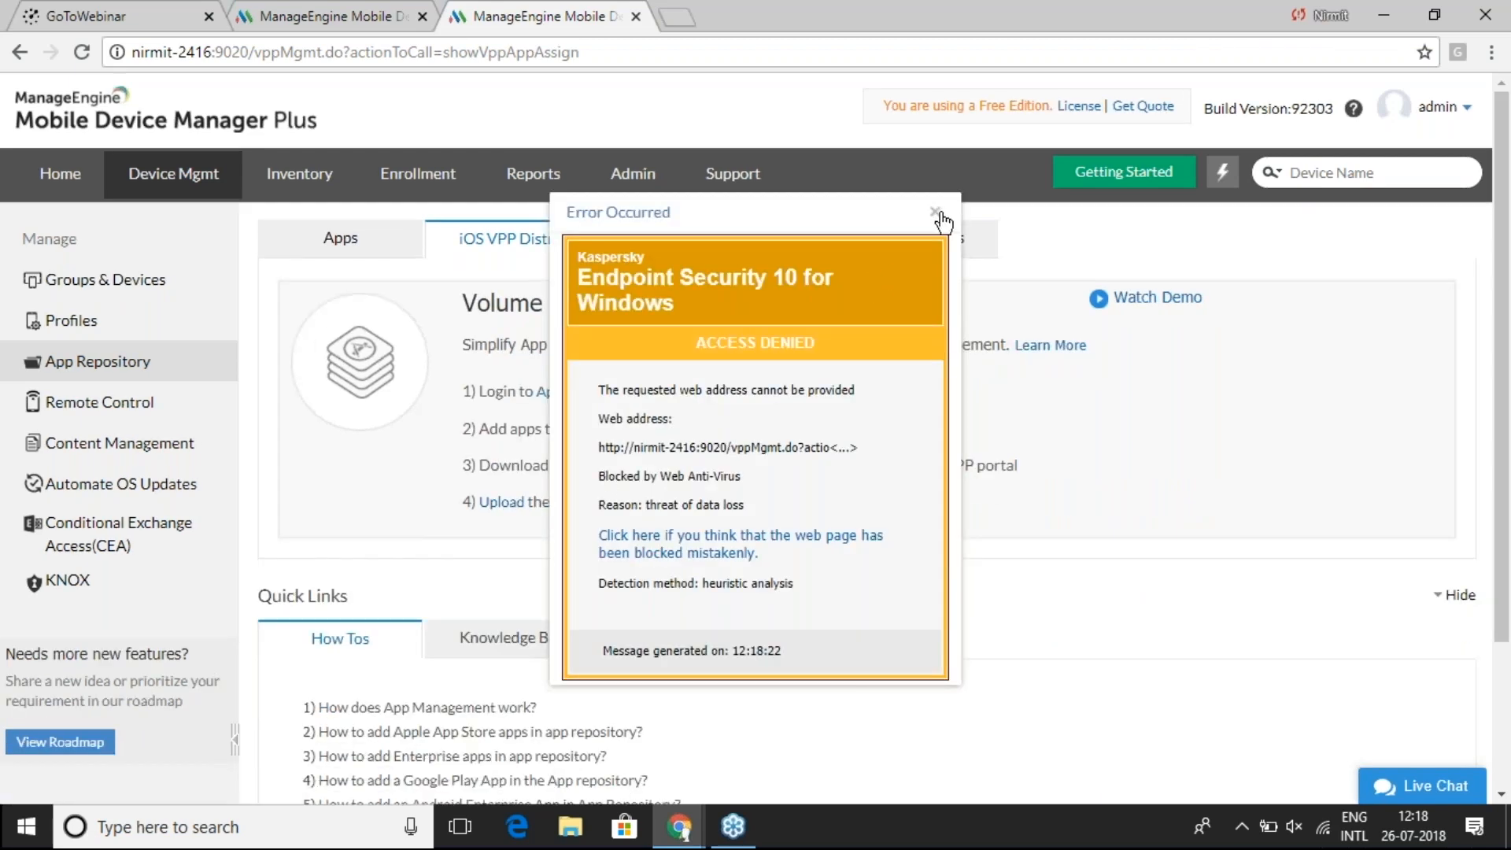
left_click(936, 212)
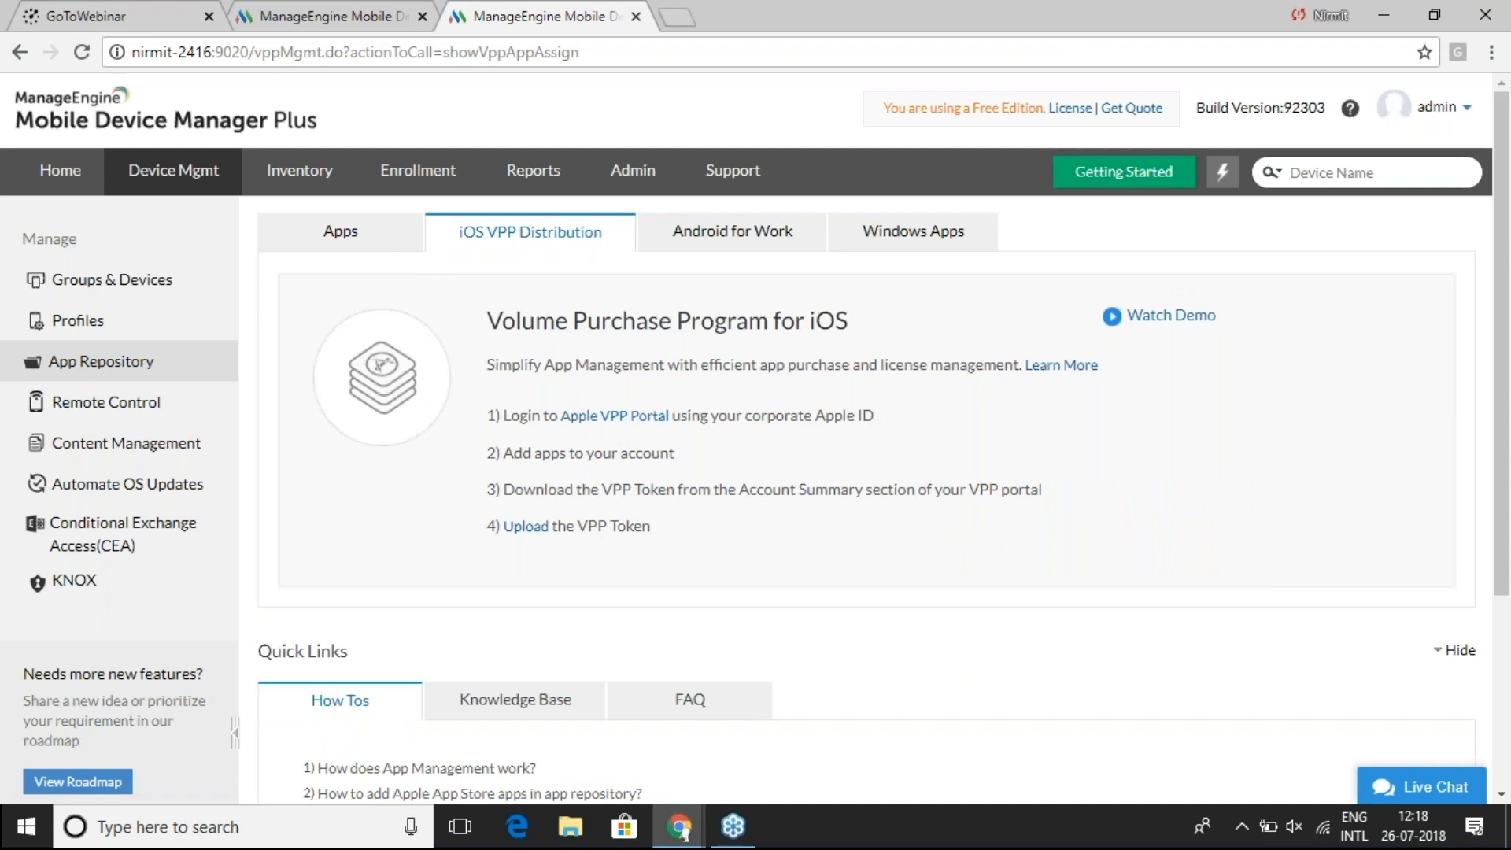
left_click(540, 527)
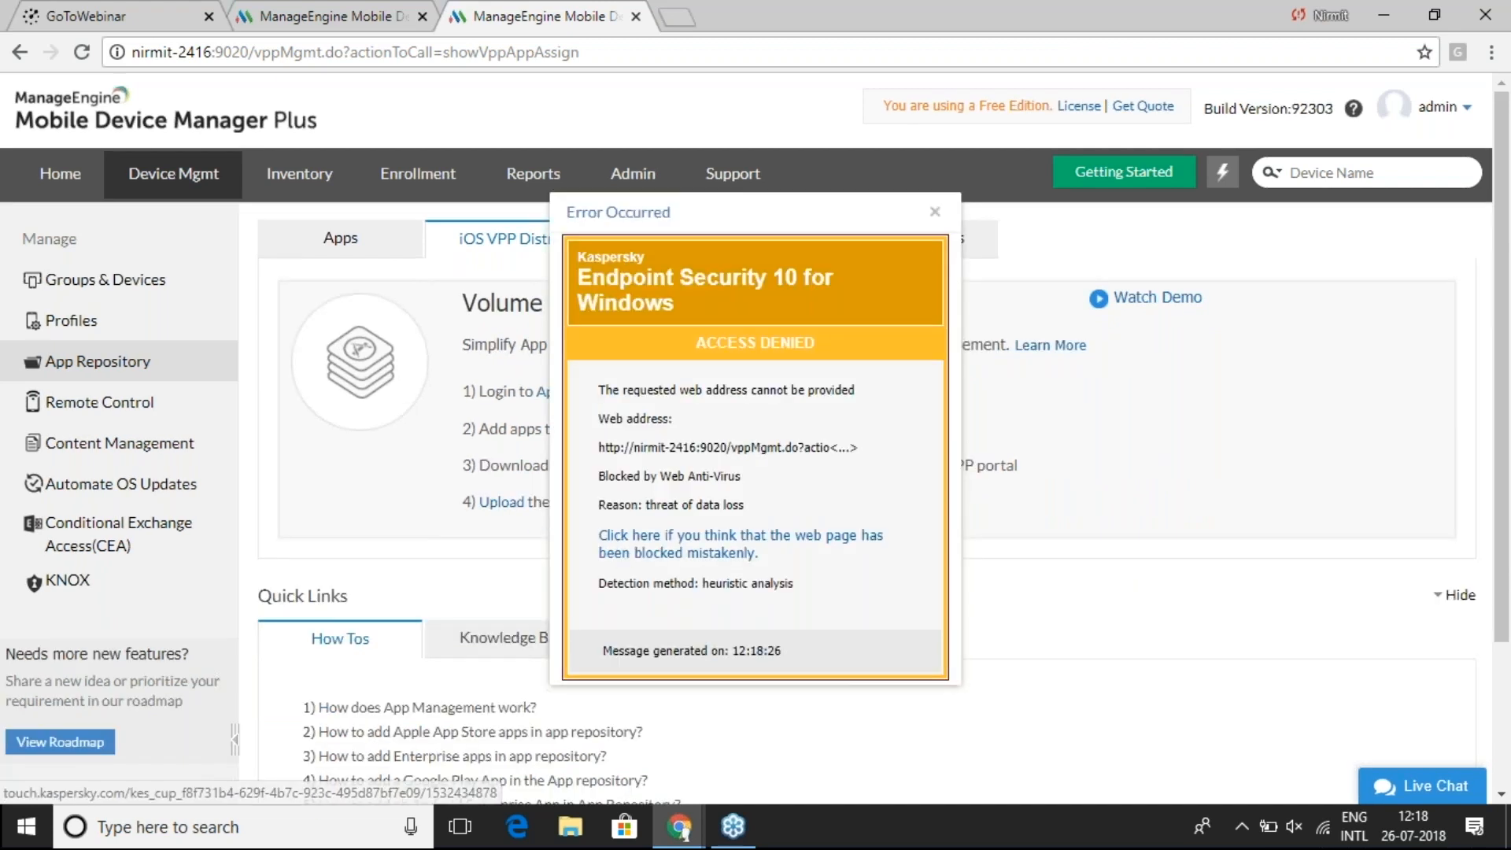
left_click(728, 544)
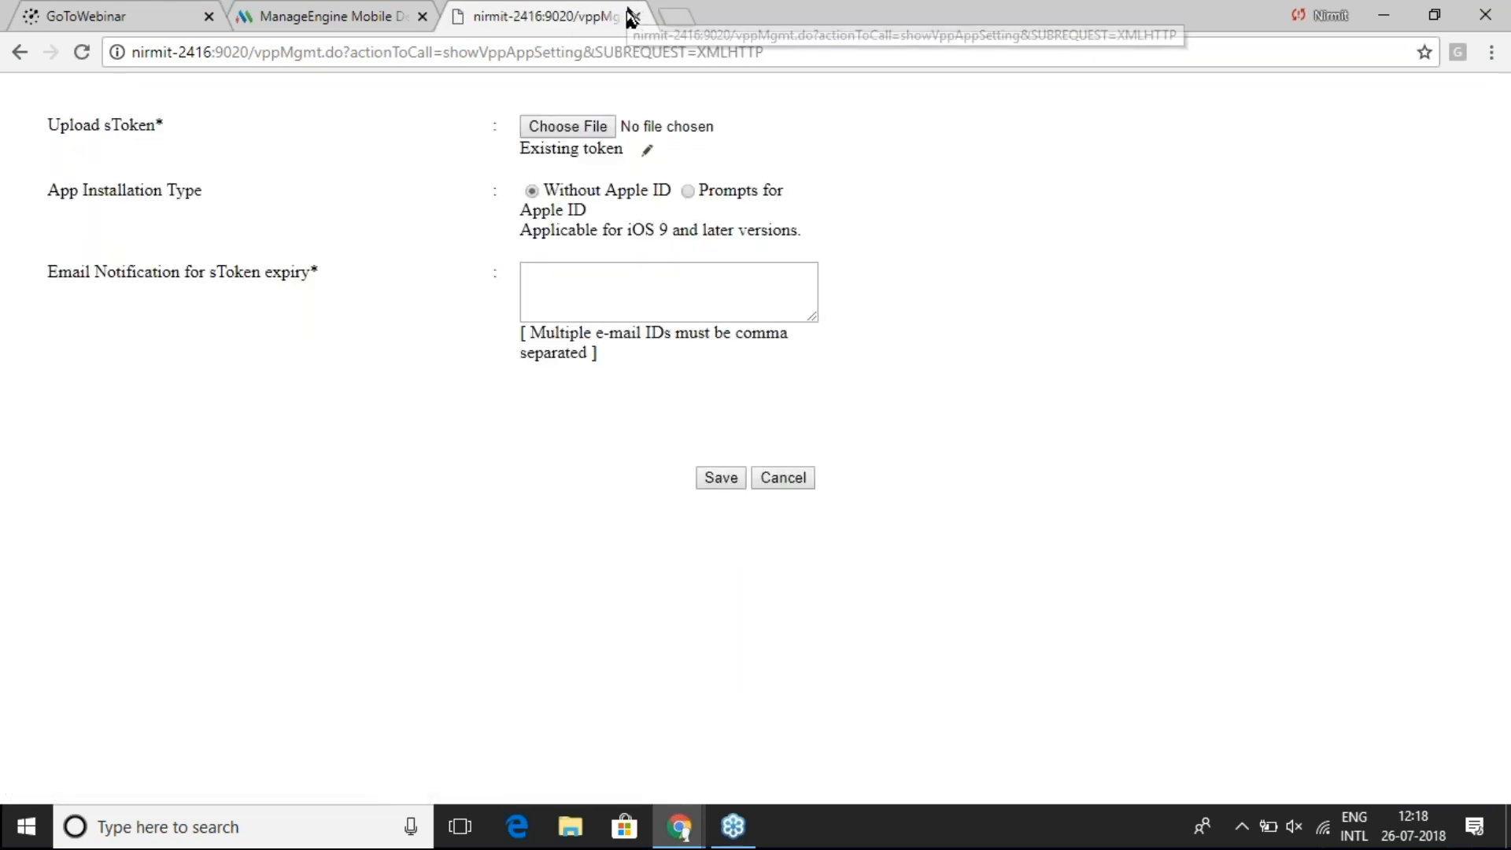
- Reload the server's base URL and navigate back to App Repository > iOS VPP Distribution
left_click(642, 52)
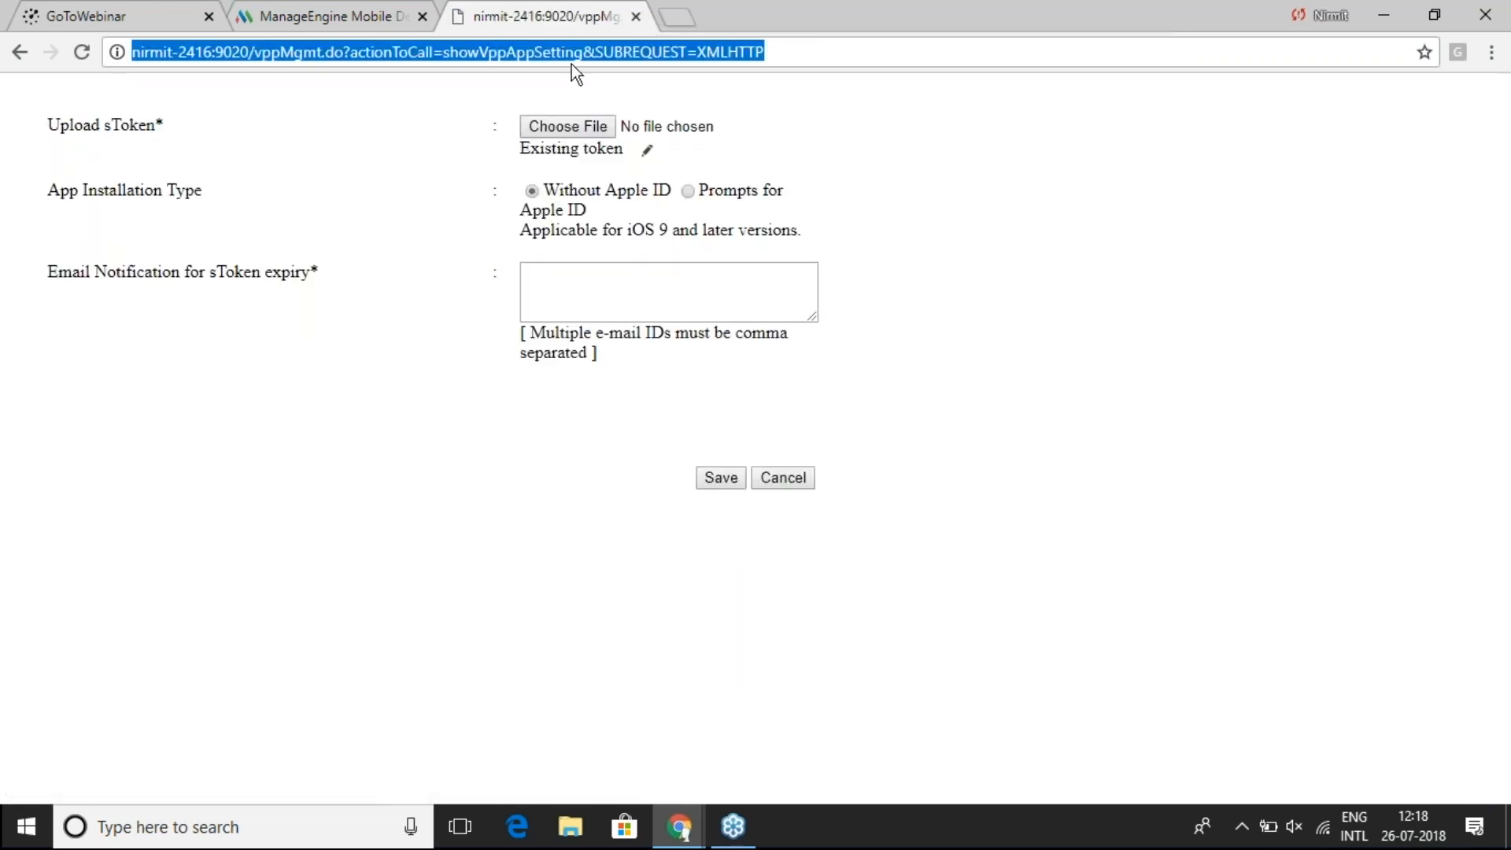
left_click(268, 52)
left_click_drag(249, 52, 808, 41)
key("BackSpace")
key("Return")
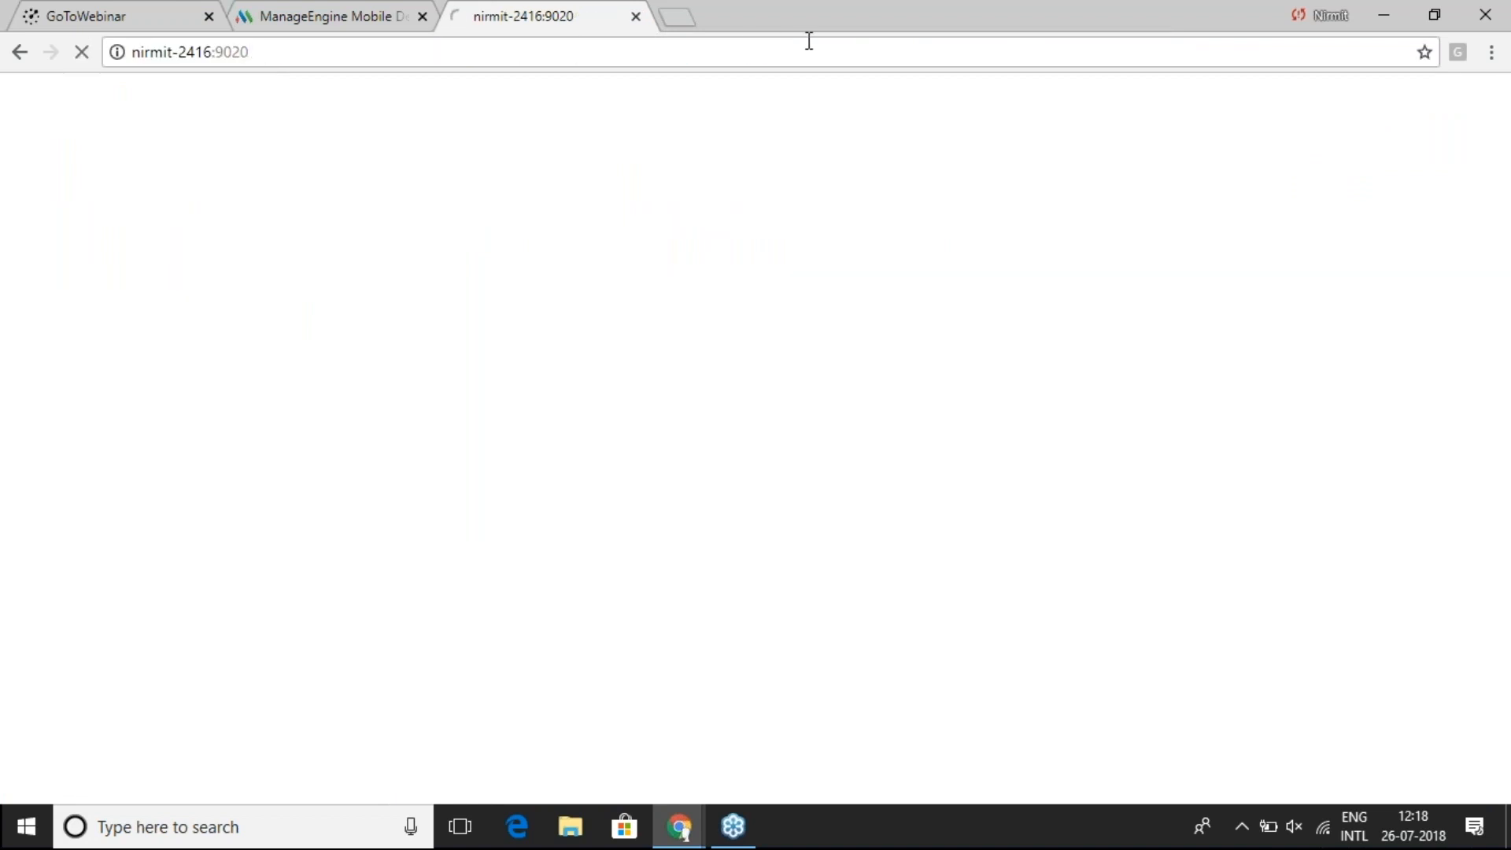
left_click(173, 170)
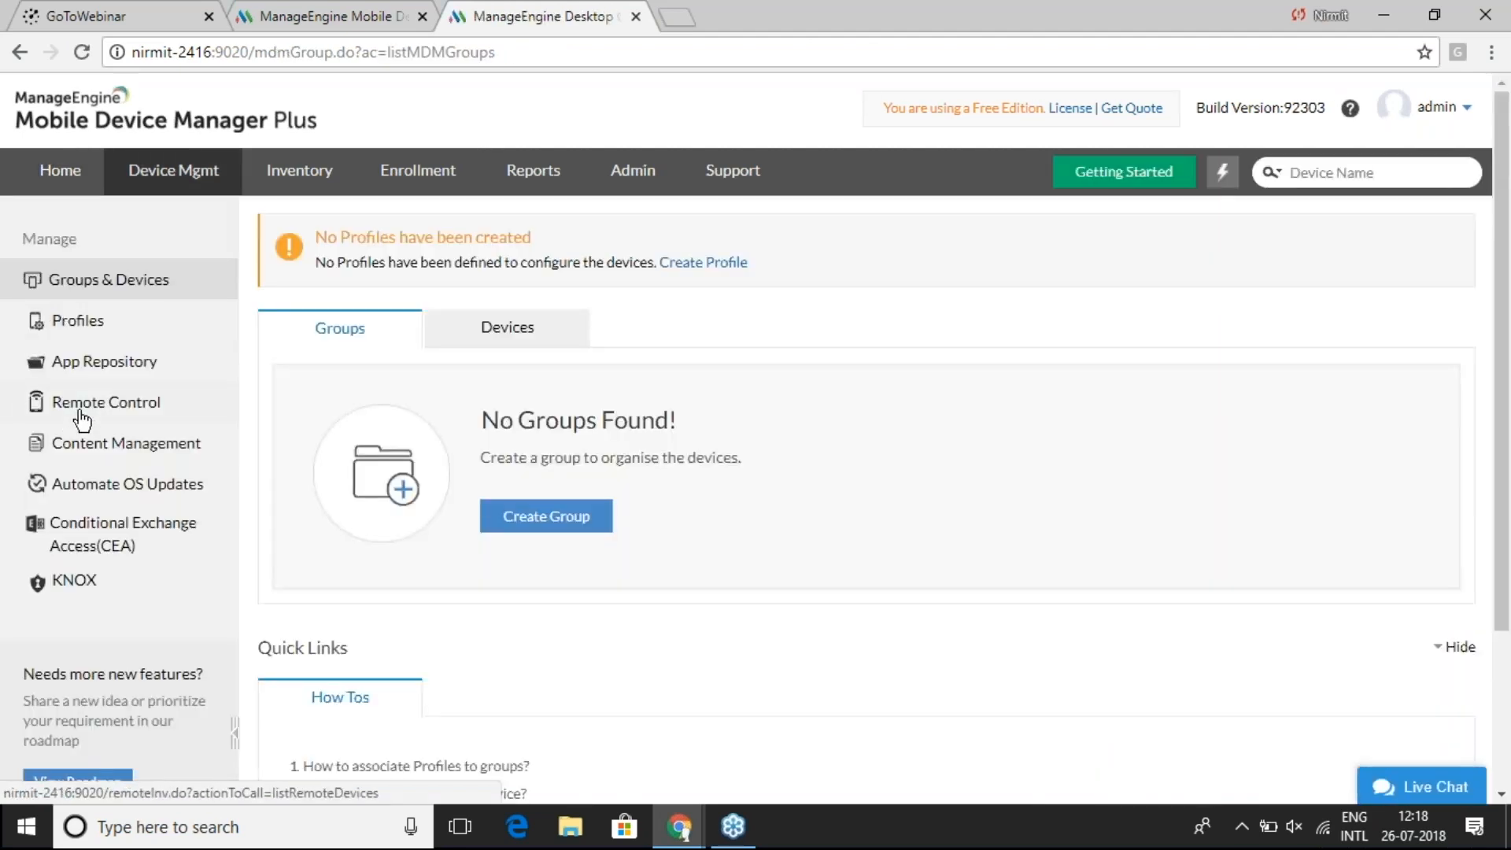
left_click(108, 371)
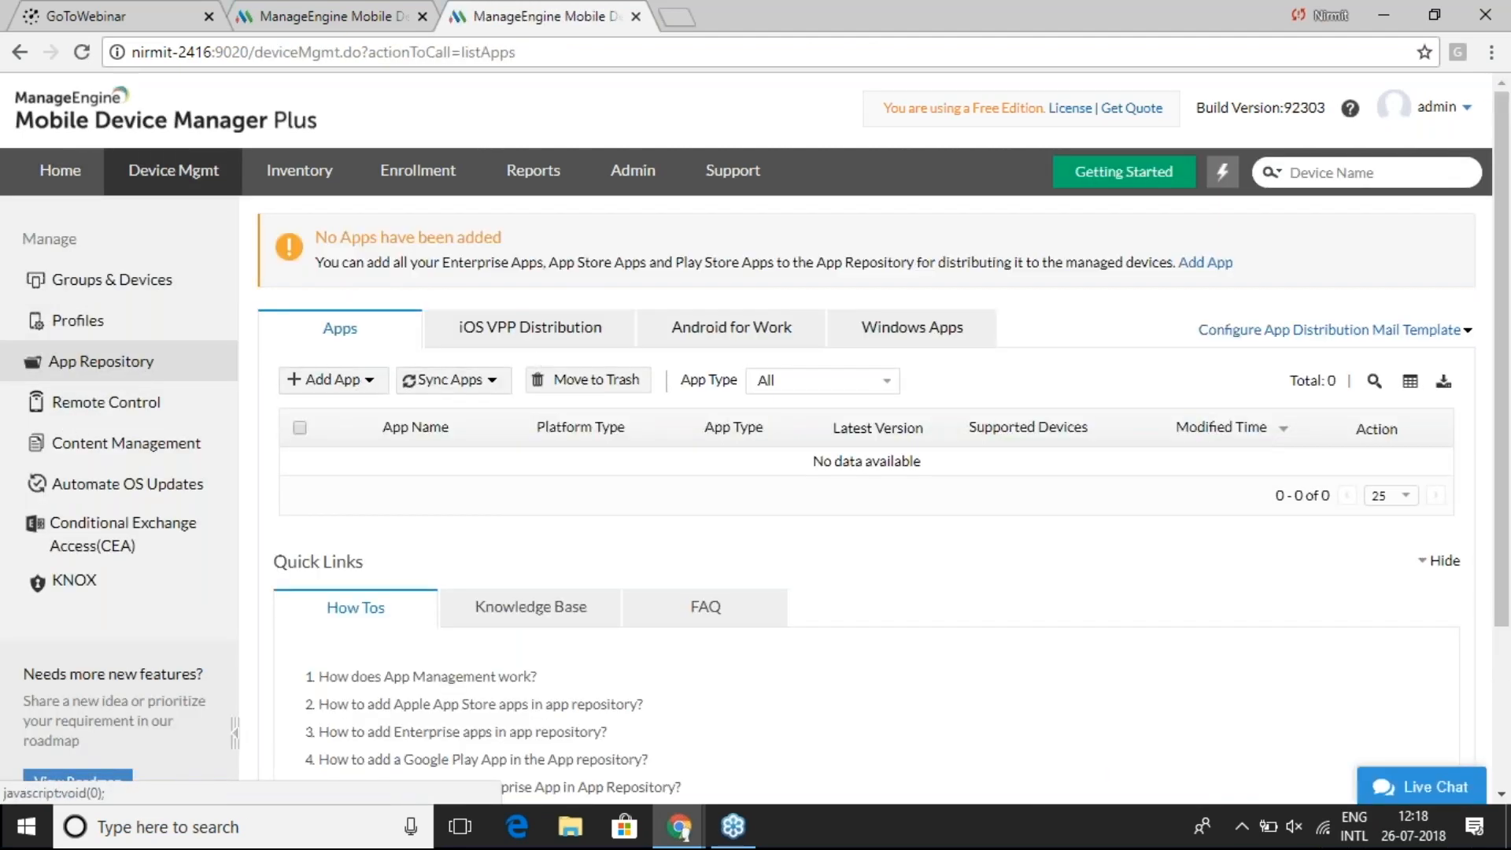
left_click(526, 328)
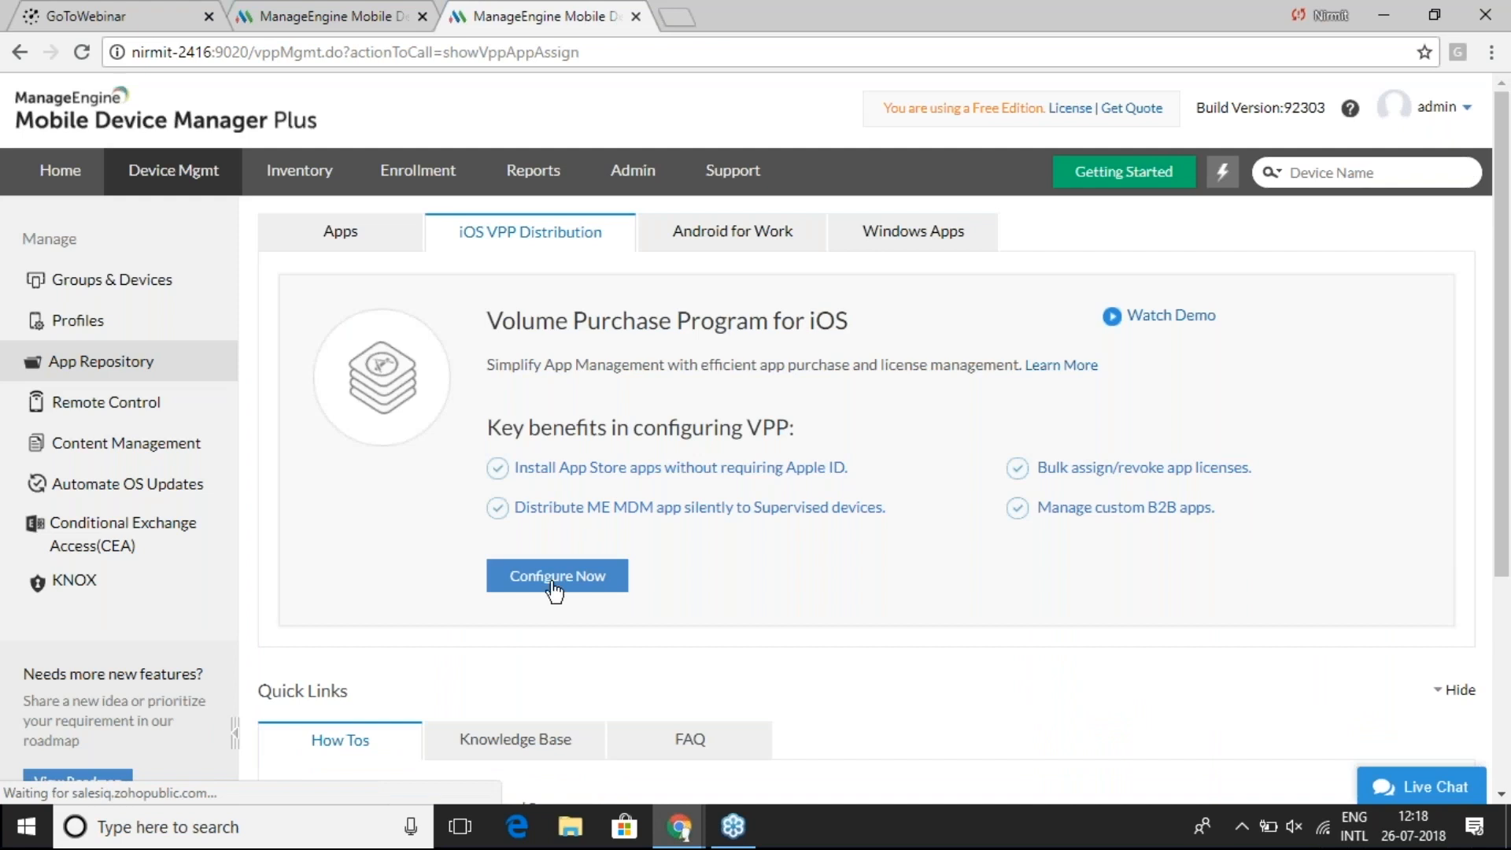
- Pick the downloaded sToken file from Downloads in the VPP upload form, then close it unsaved
left_click(554, 583)
left_click(540, 528)
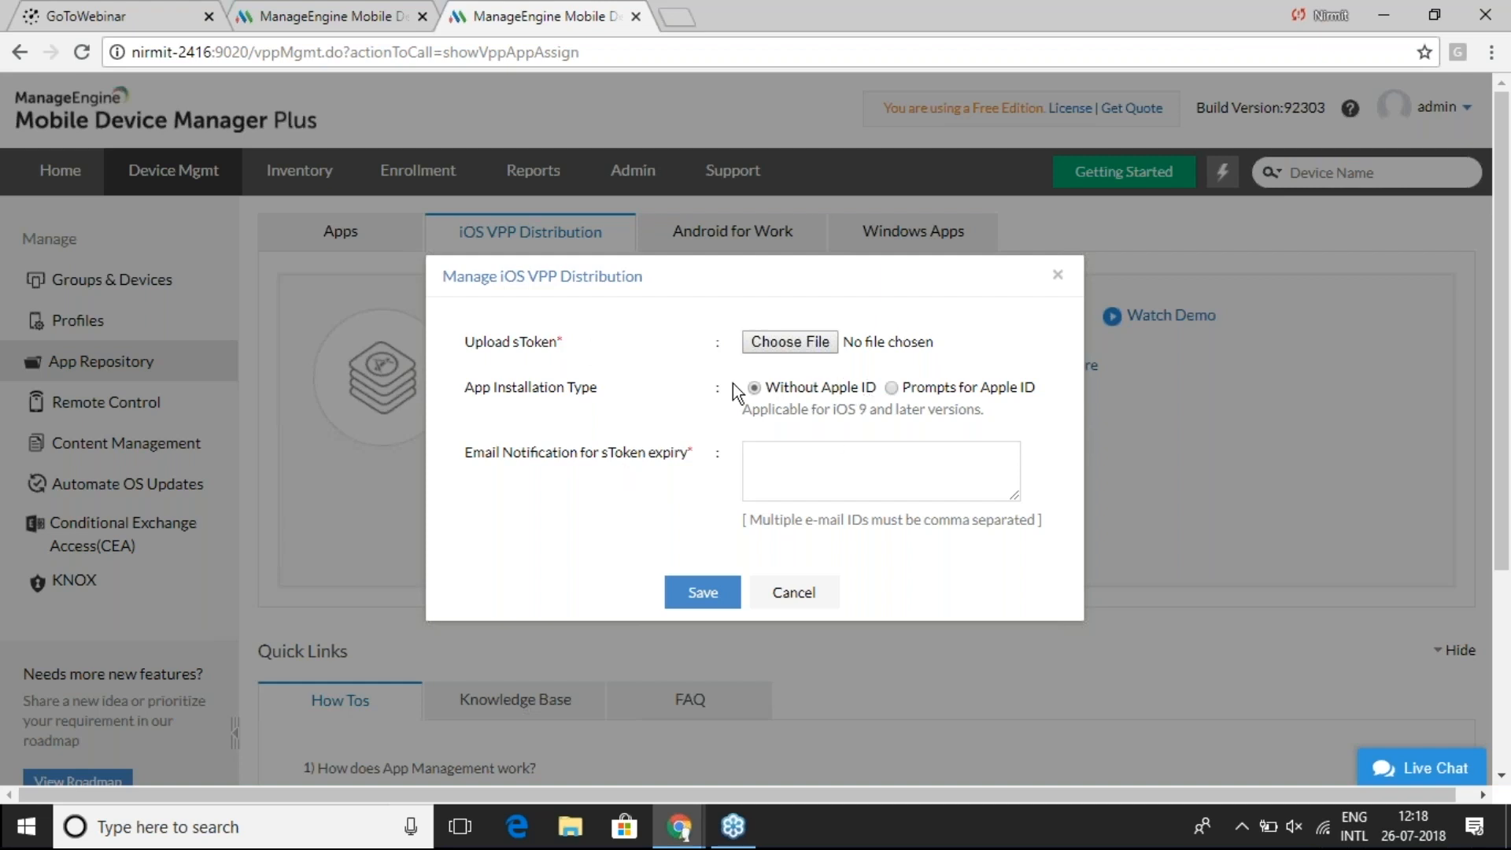
left_click(814, 340)
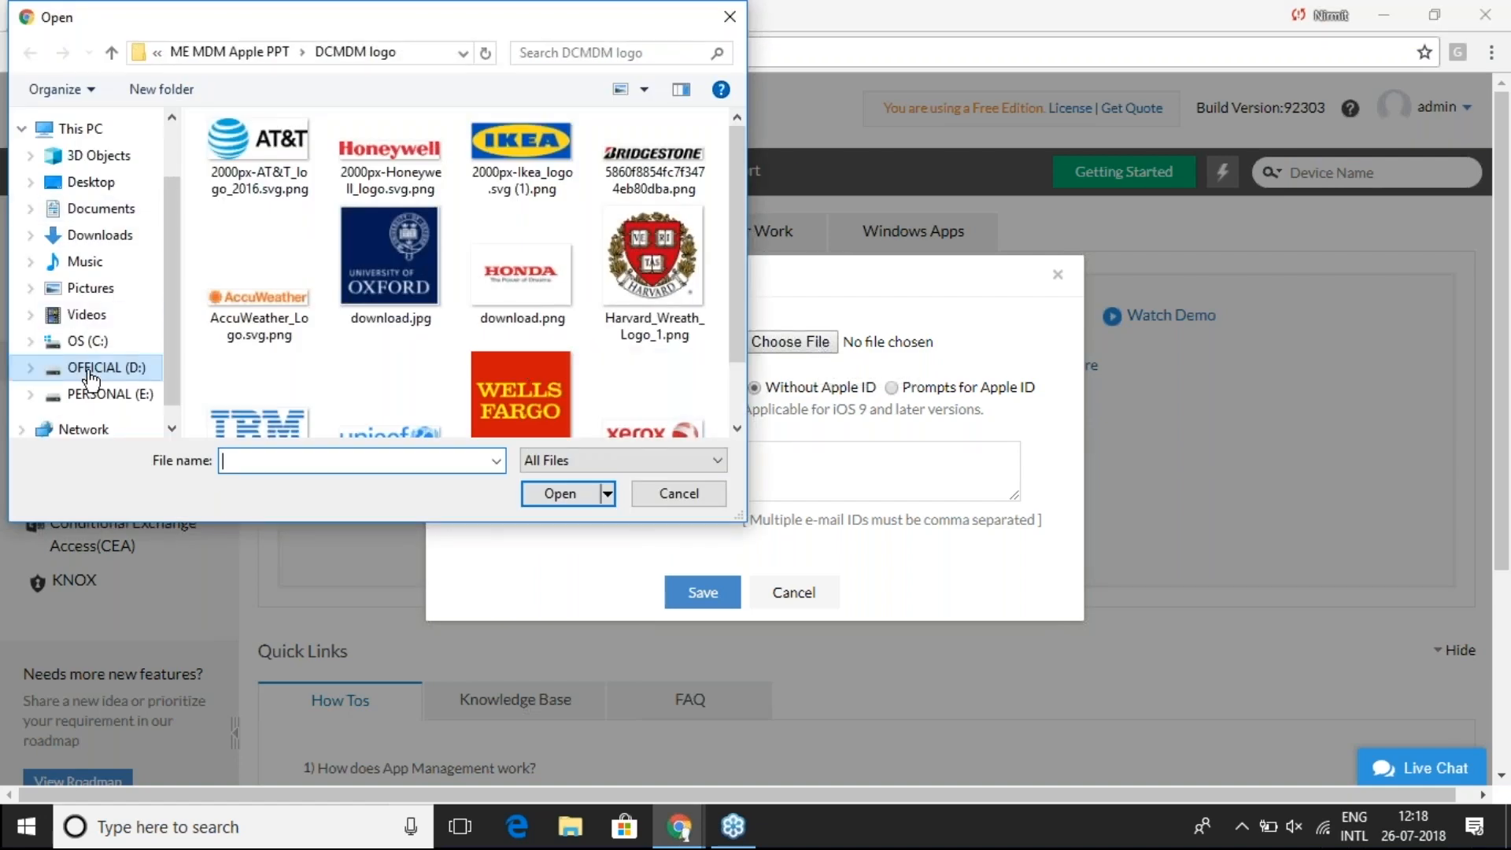
left_click(100, 183)
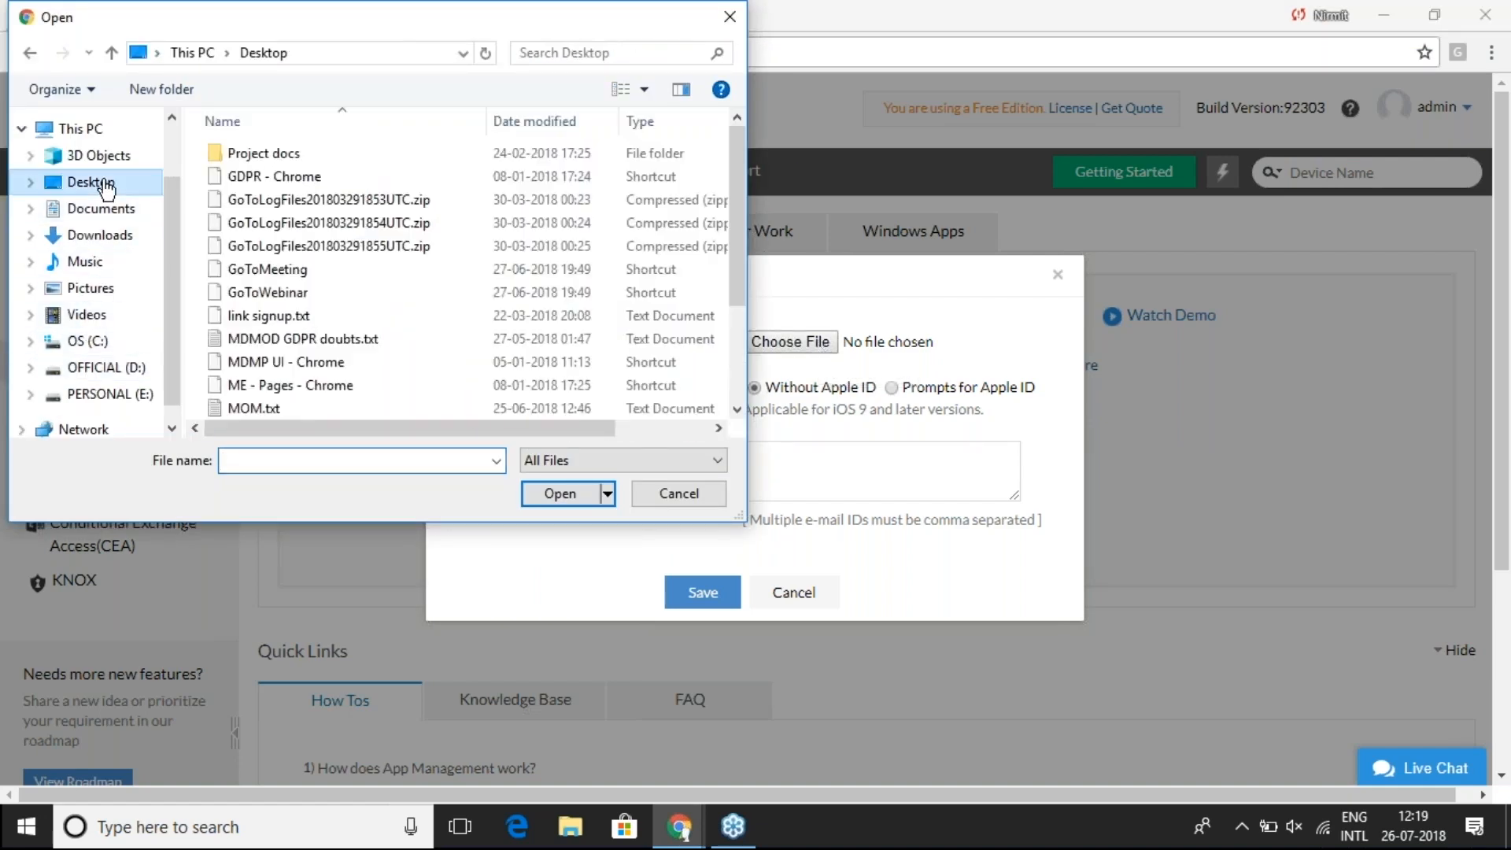
left_click(96, 235)
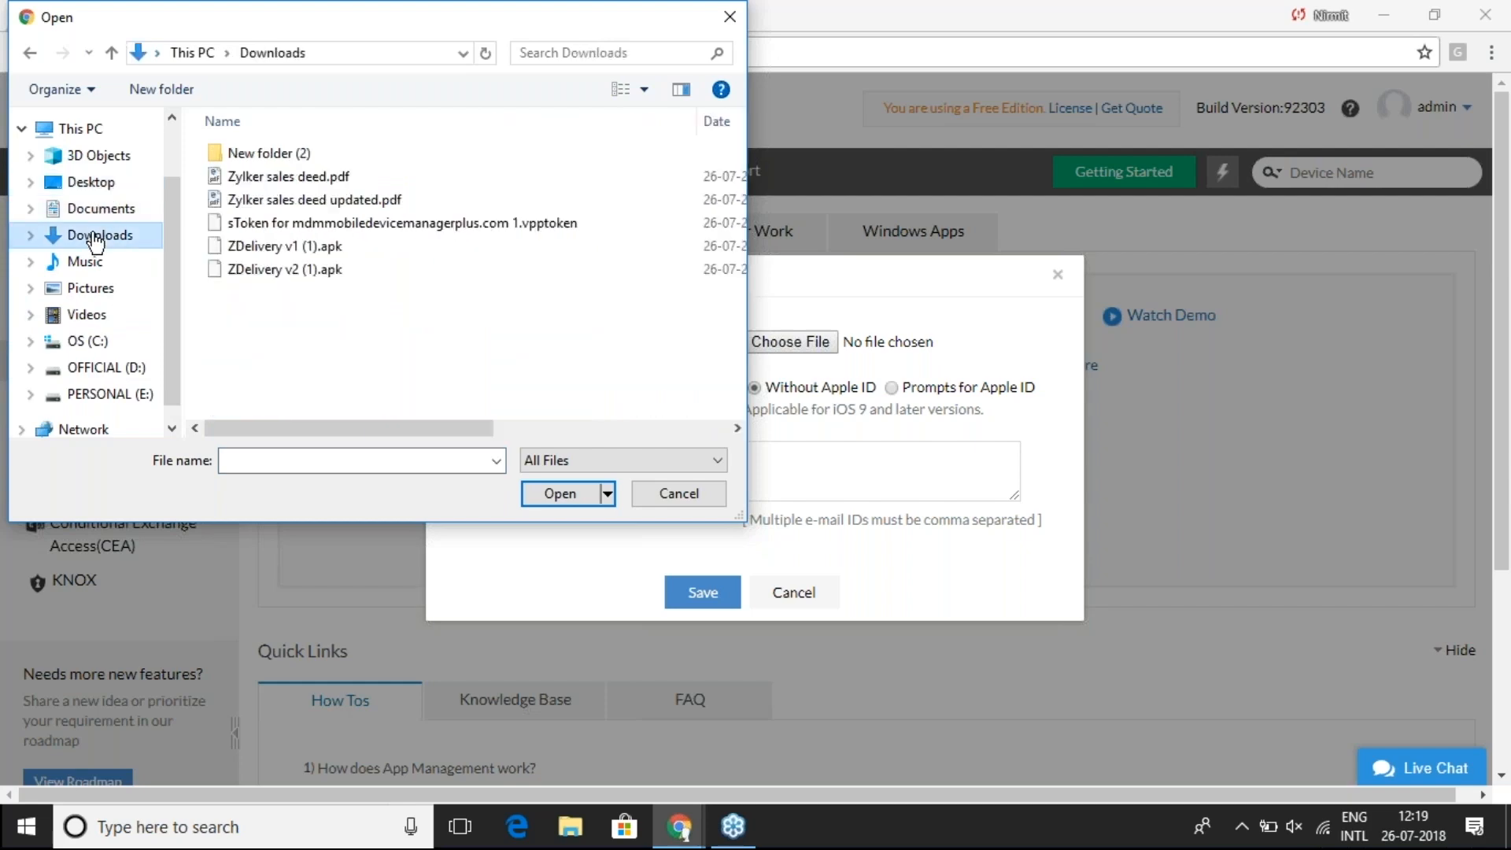
left_click(277, 225)
double_click(277, 225)
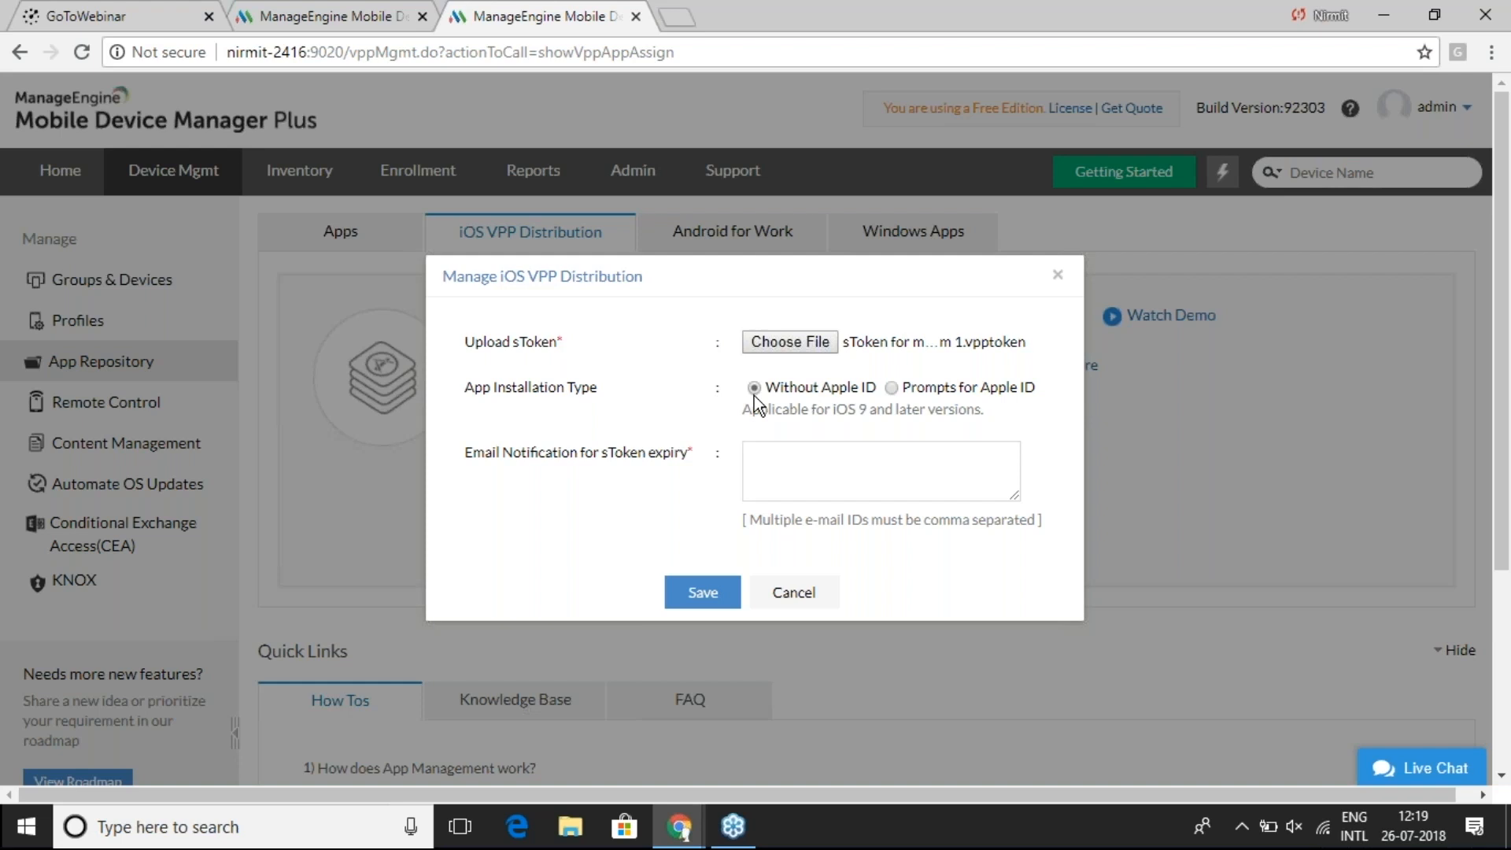
left_click(812, 457)
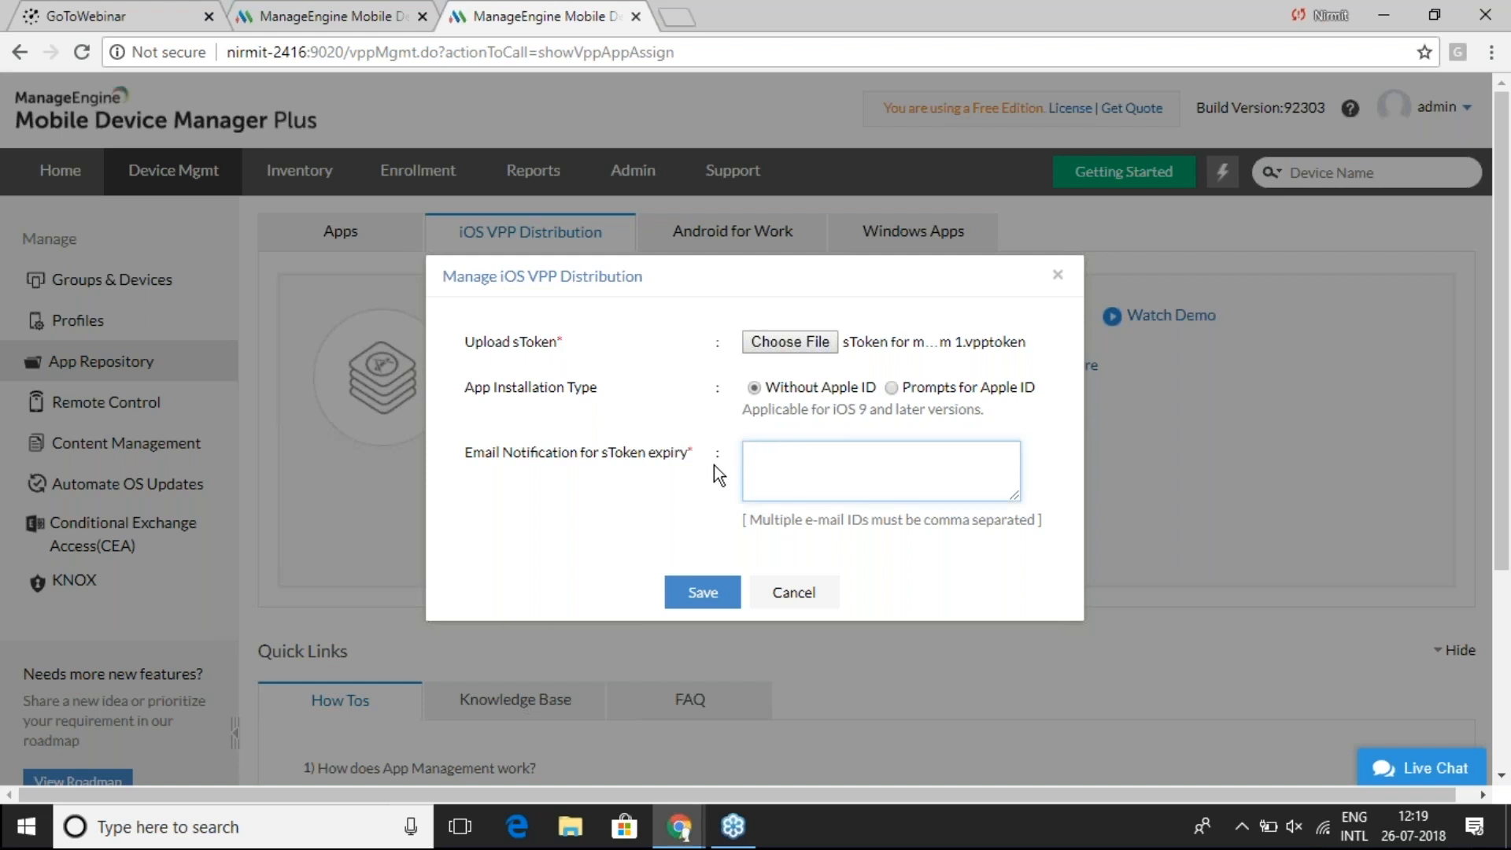
left_click(1059, 275)
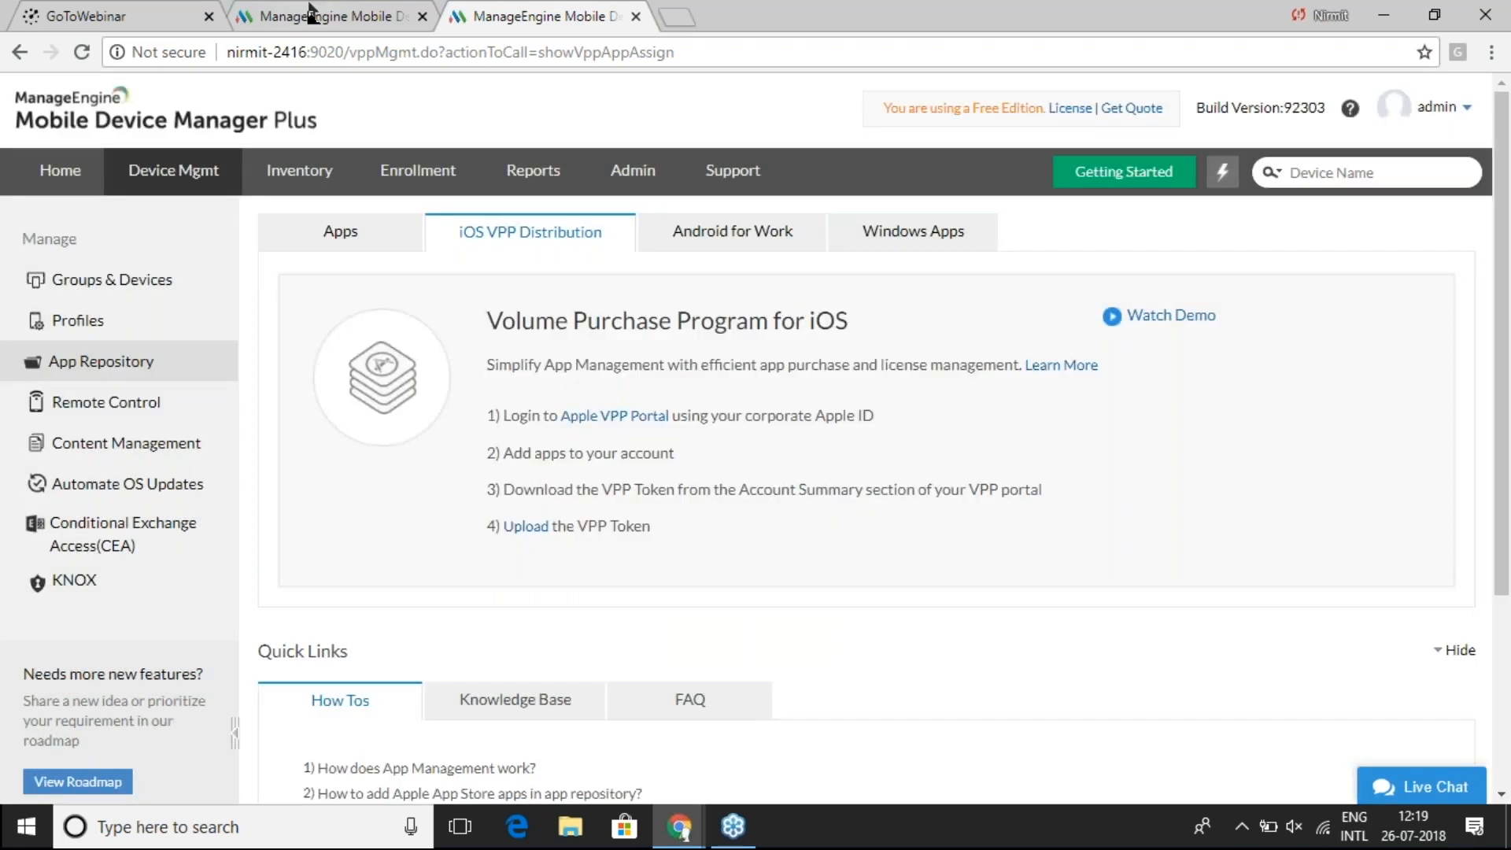
- View the training server's token details, then return to the VPP store search slide
left_click(309, 8)
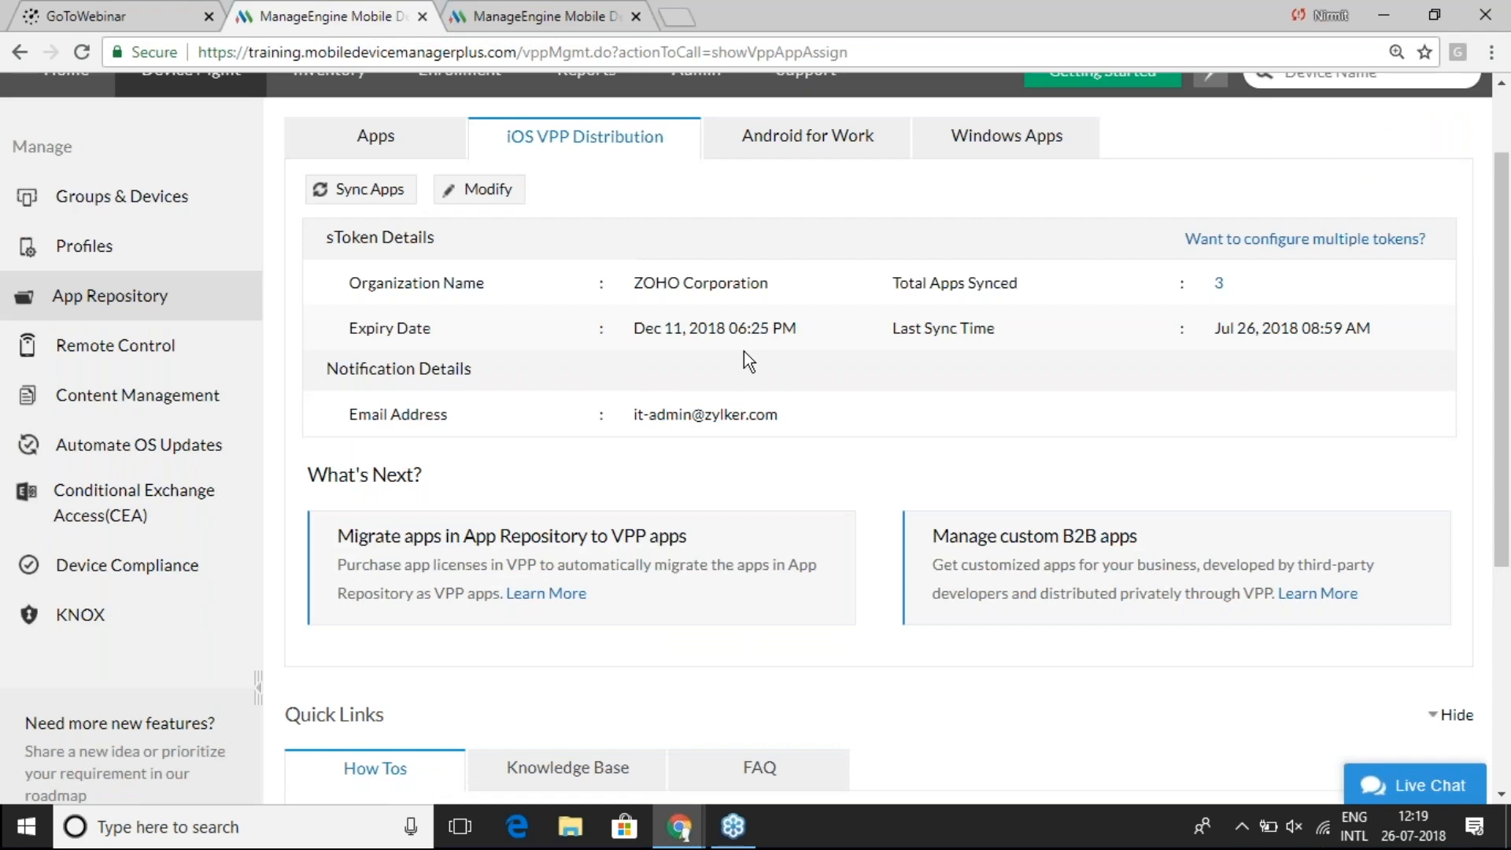
key("alt+Tab")
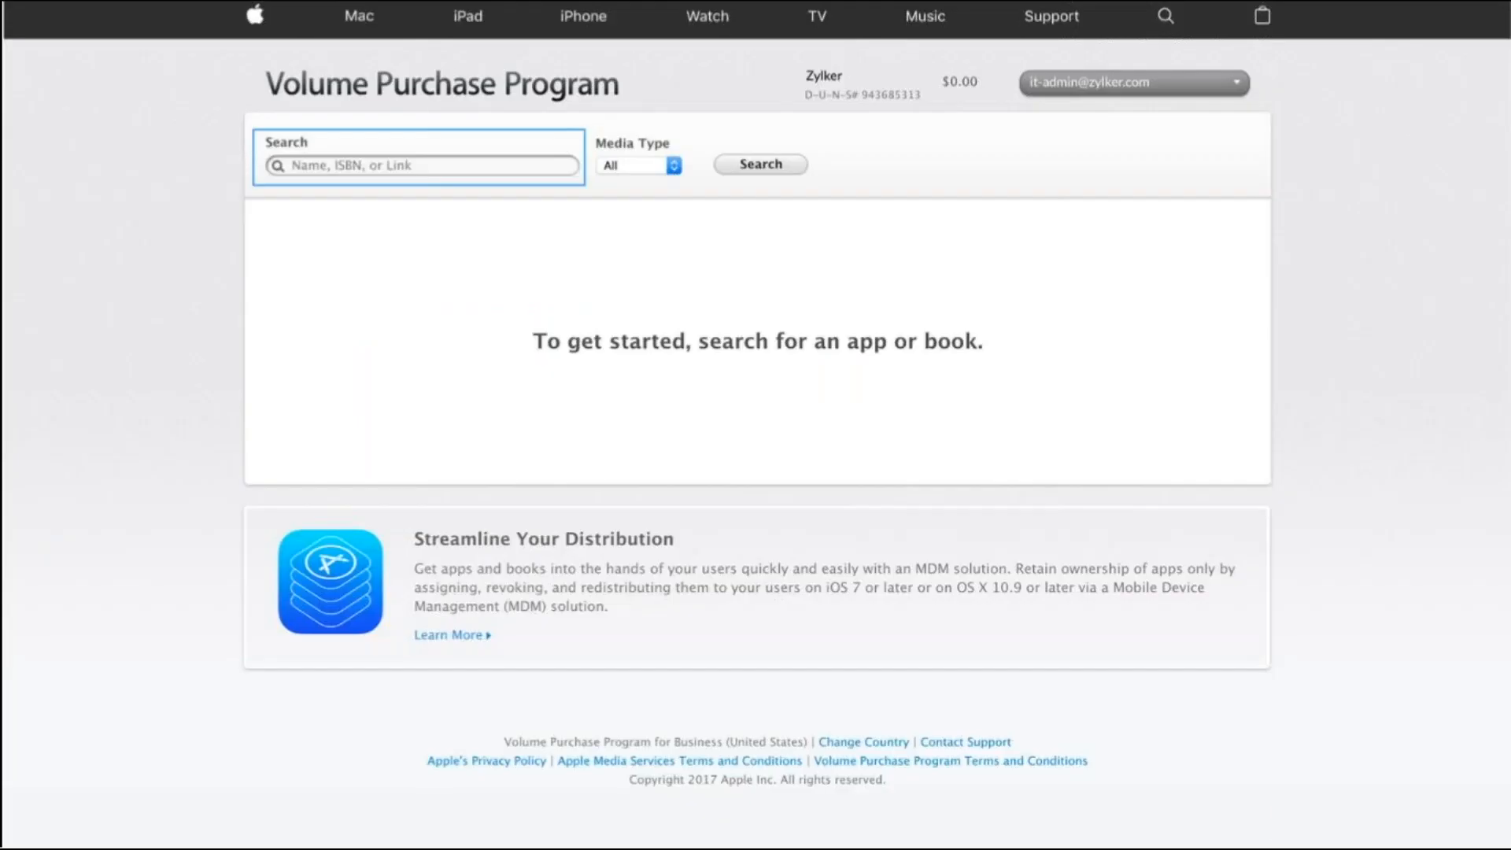
- Walk through slides searching Zoho CRM and ordering 100 free licences, then return to MDM
left_click(521, 164)
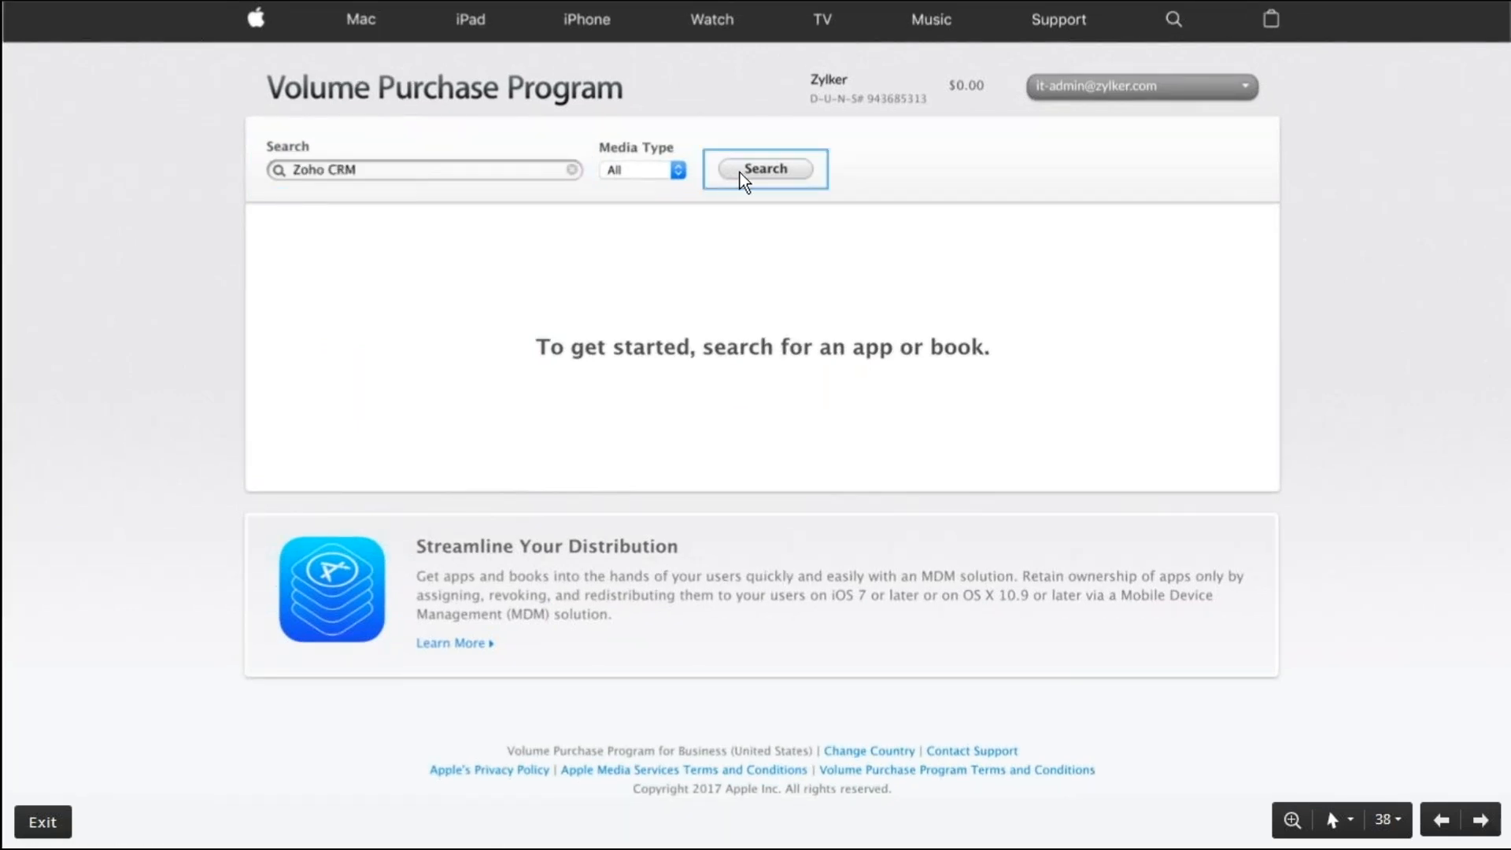
left_click(739, 173)
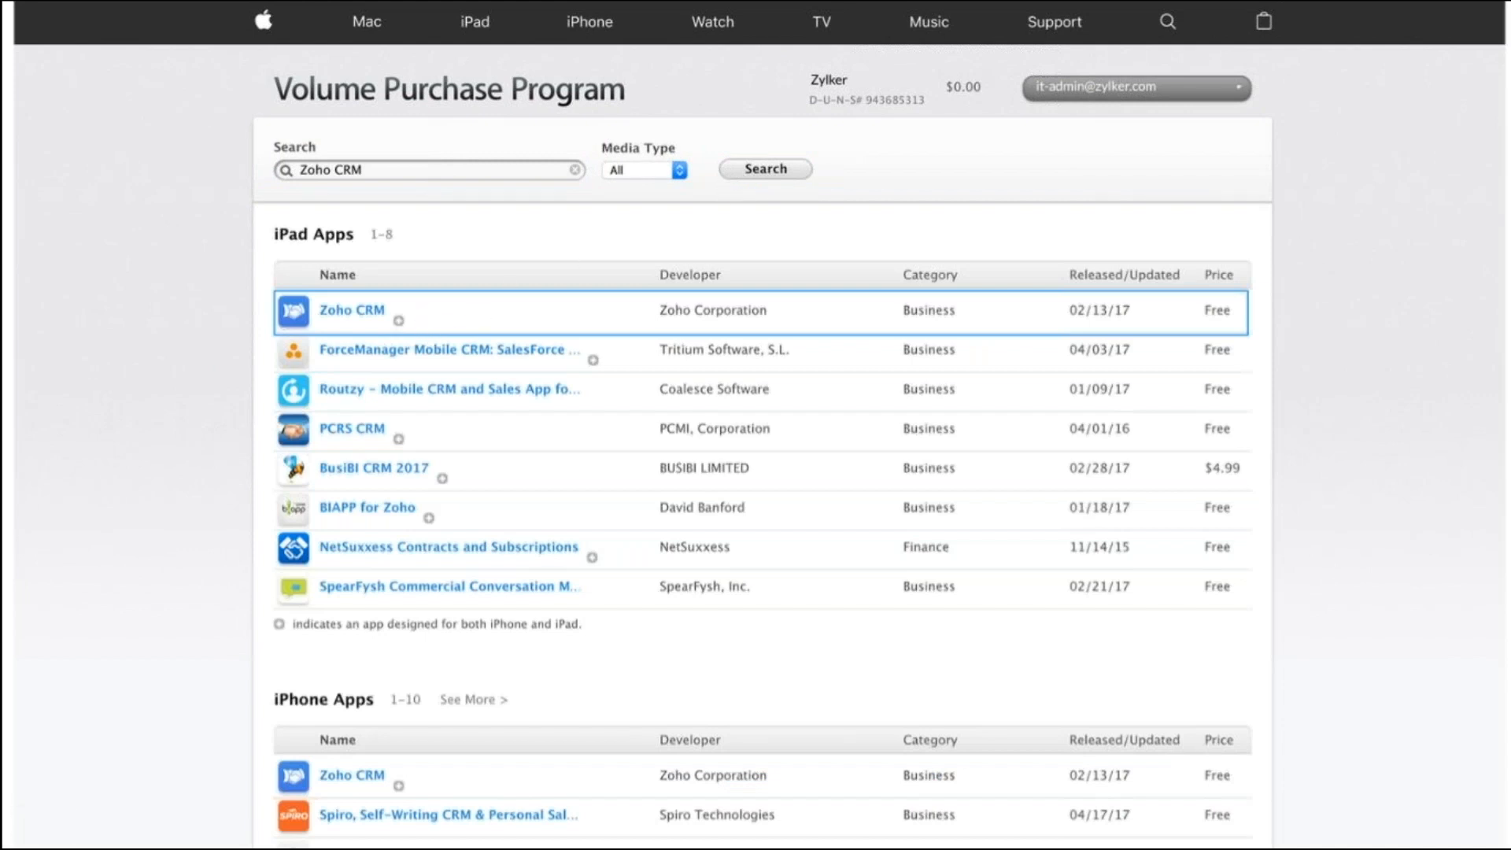
left_click(374, 309)
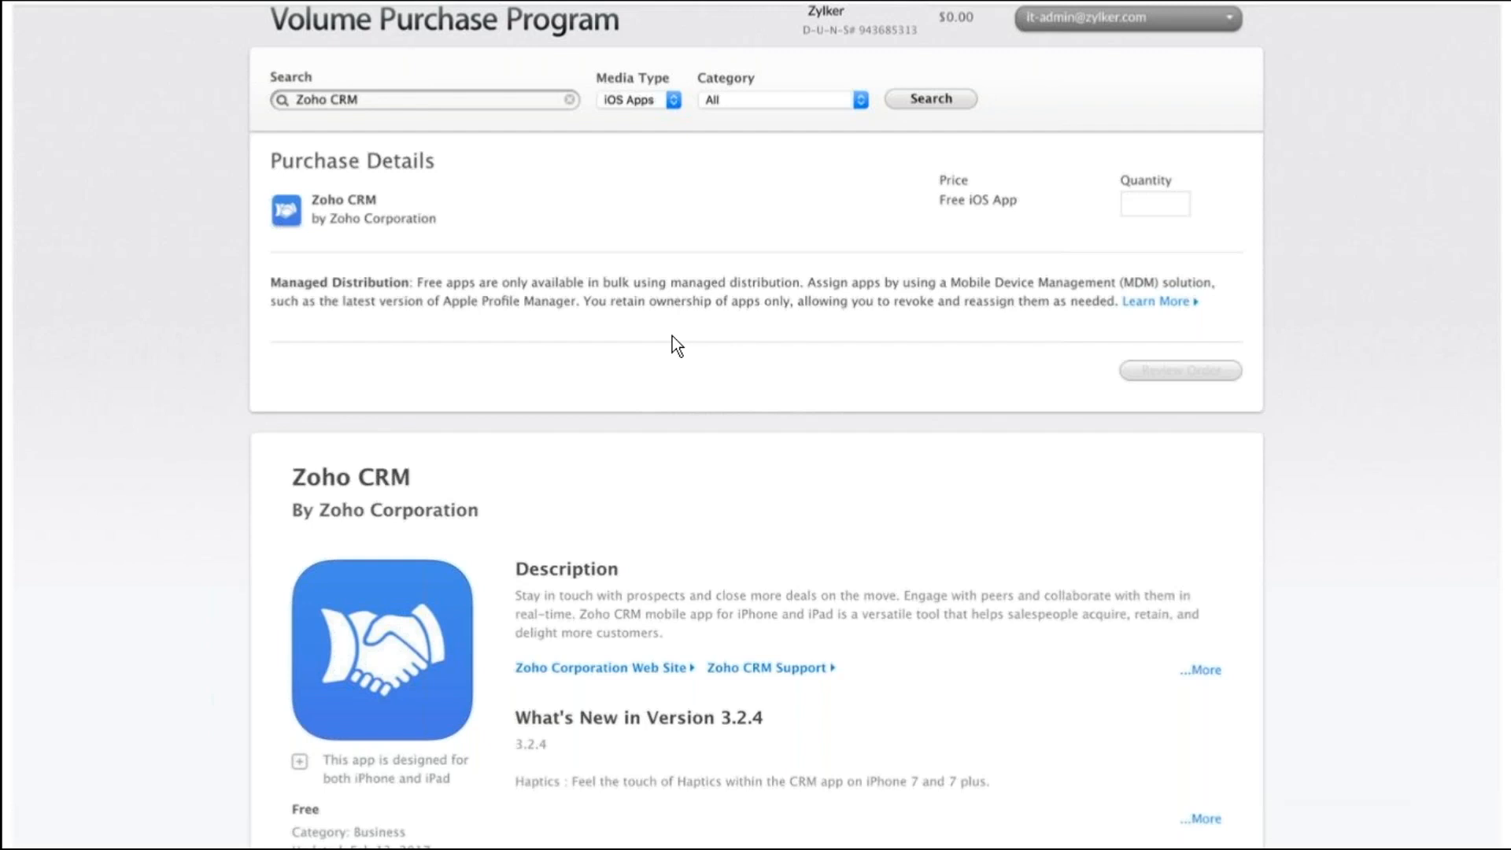
key("Right")
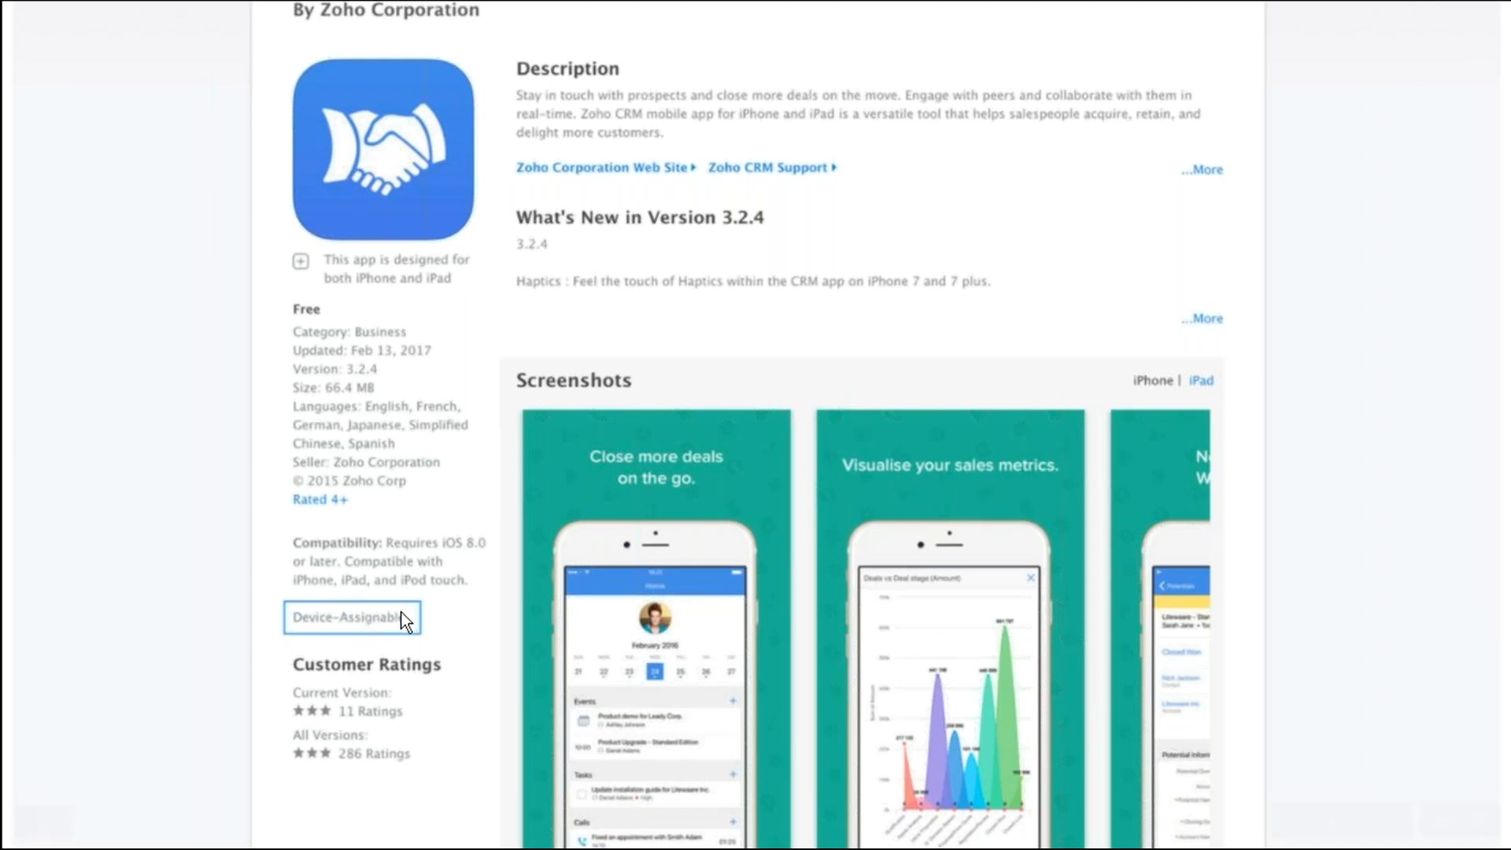
left_click(964, 328)
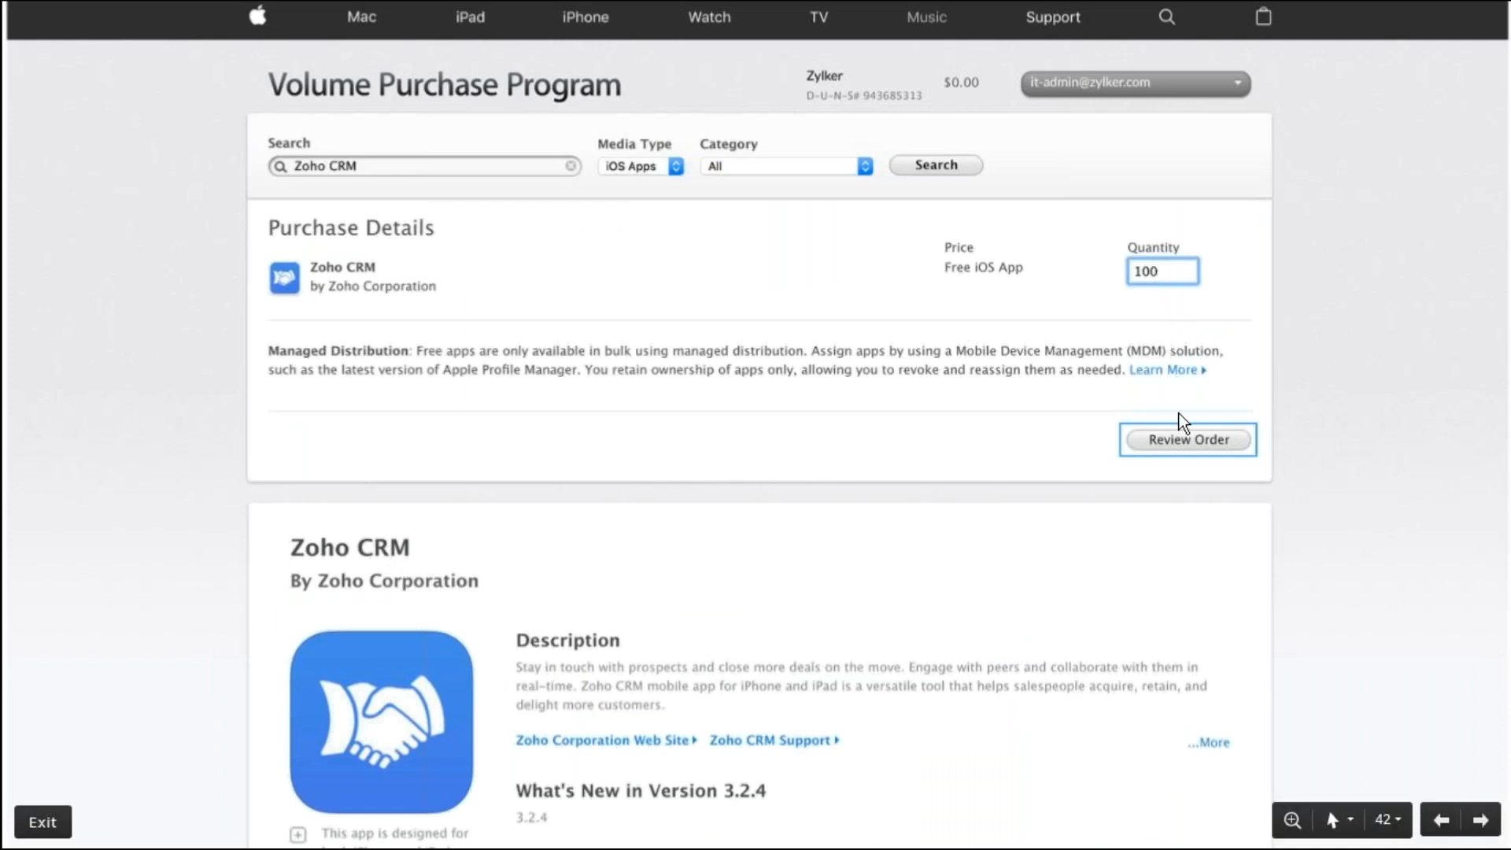
left_click(1182, 441)
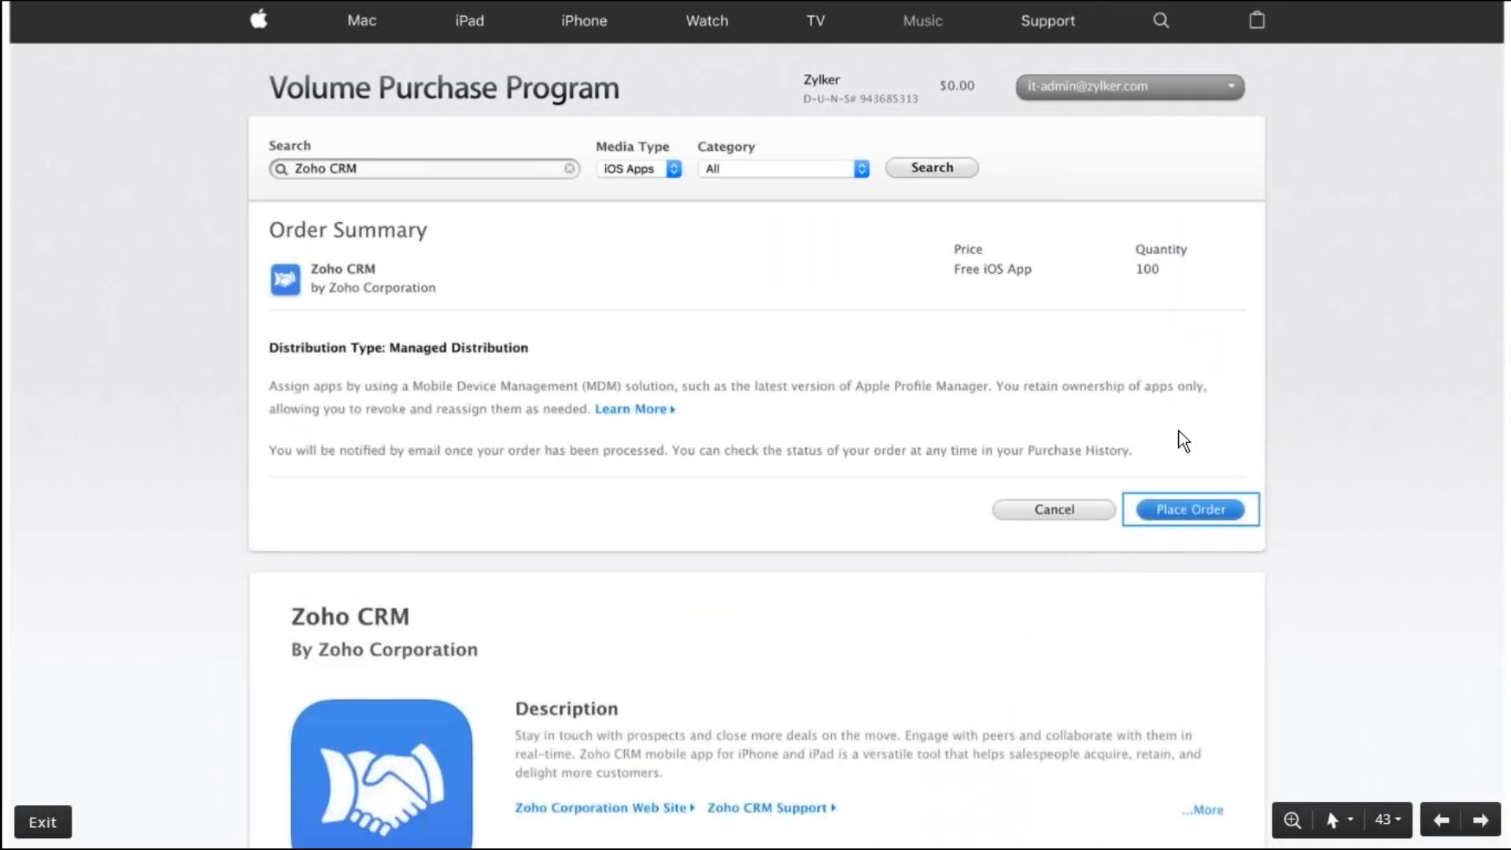
key("alt+Tab")
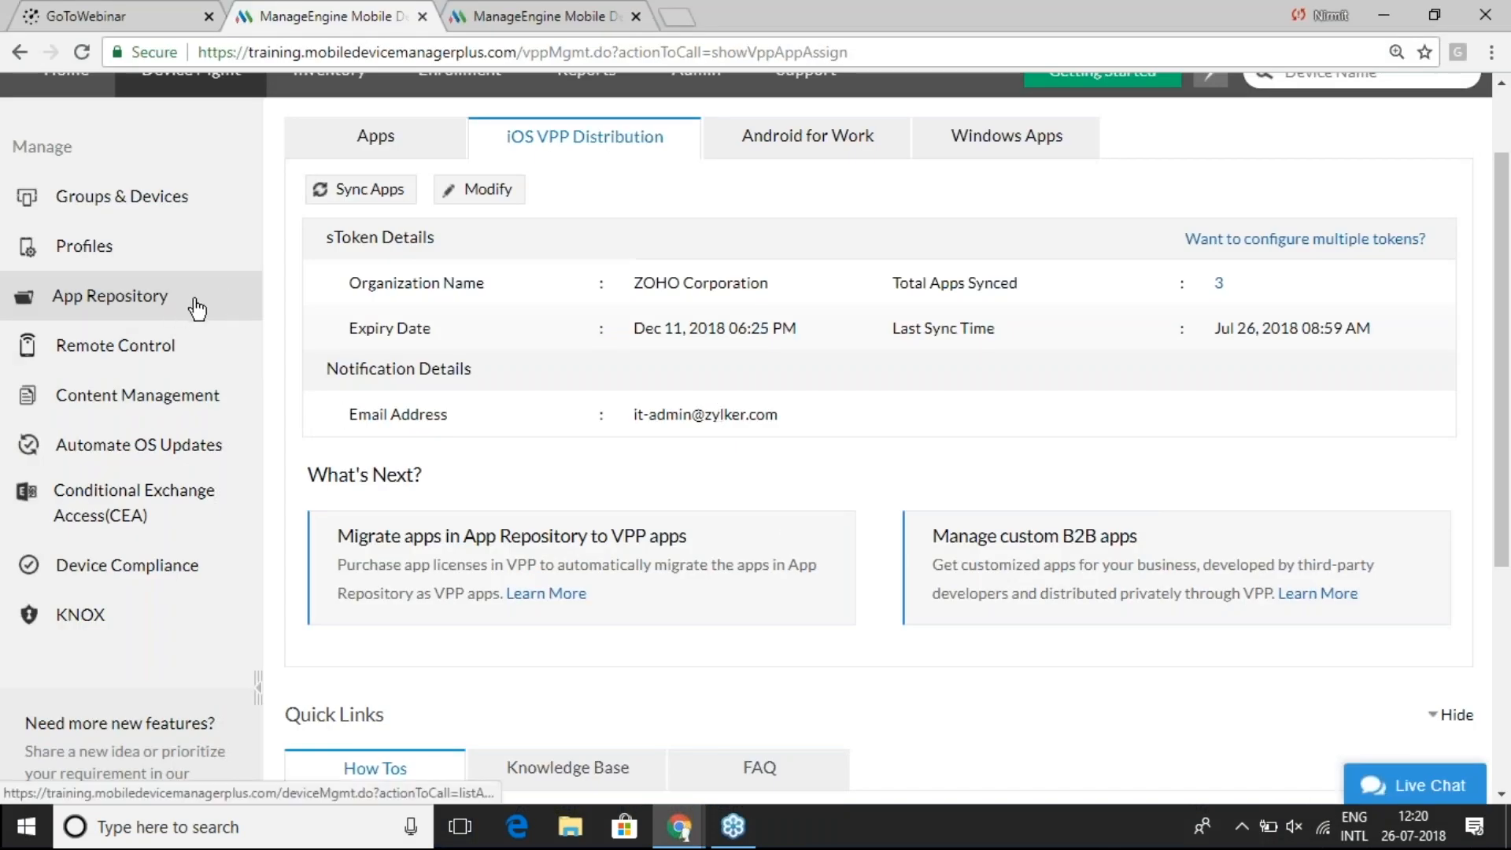
- Run Sync VPP Apps from the App Repository until 2/2 apps complete, then reopen the list
left_click(168, 300)
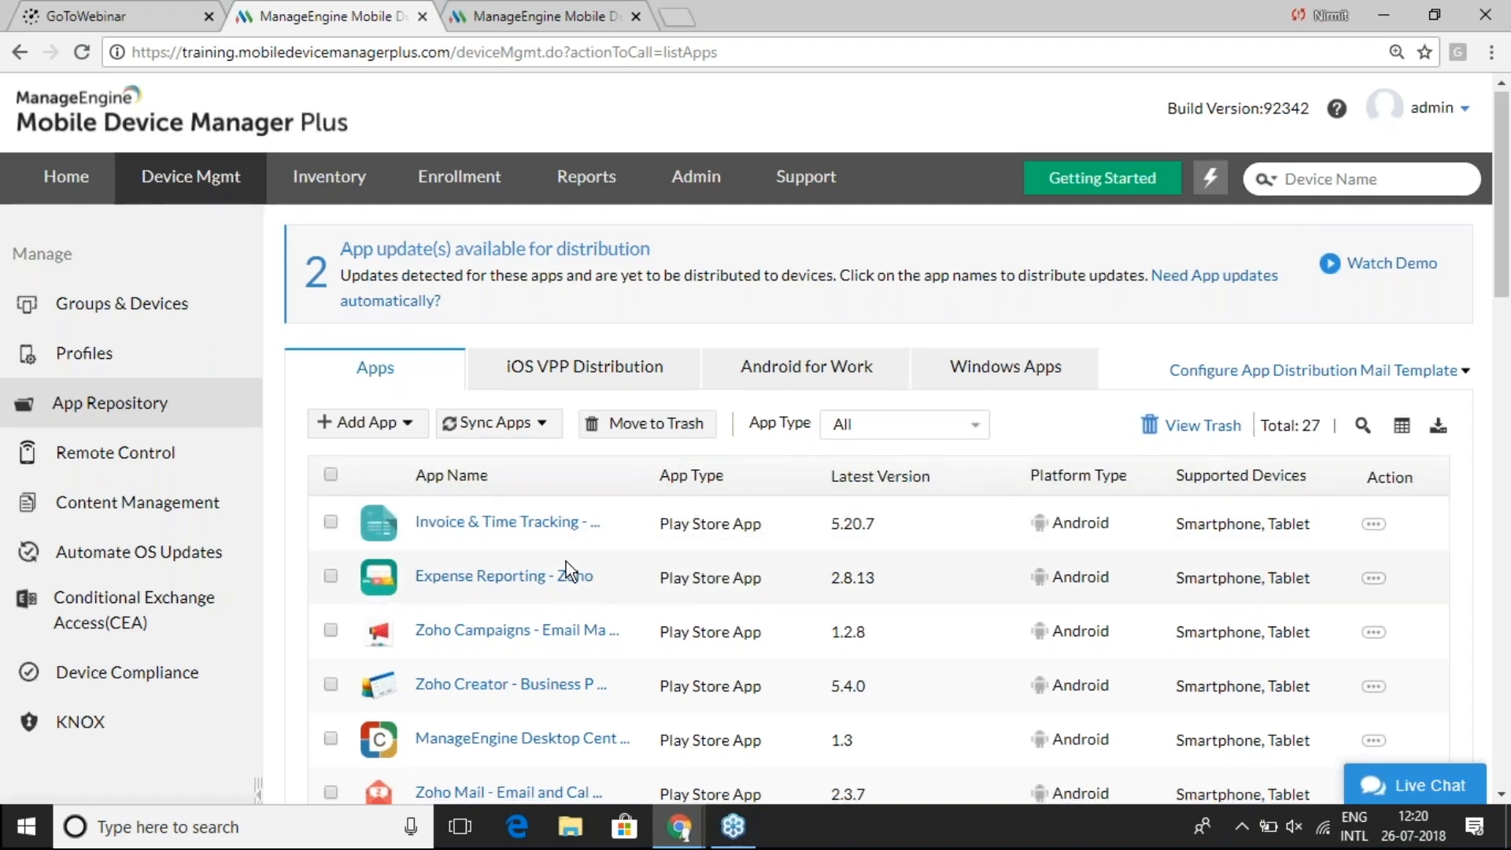
scroll(565, 560, "down", 1)
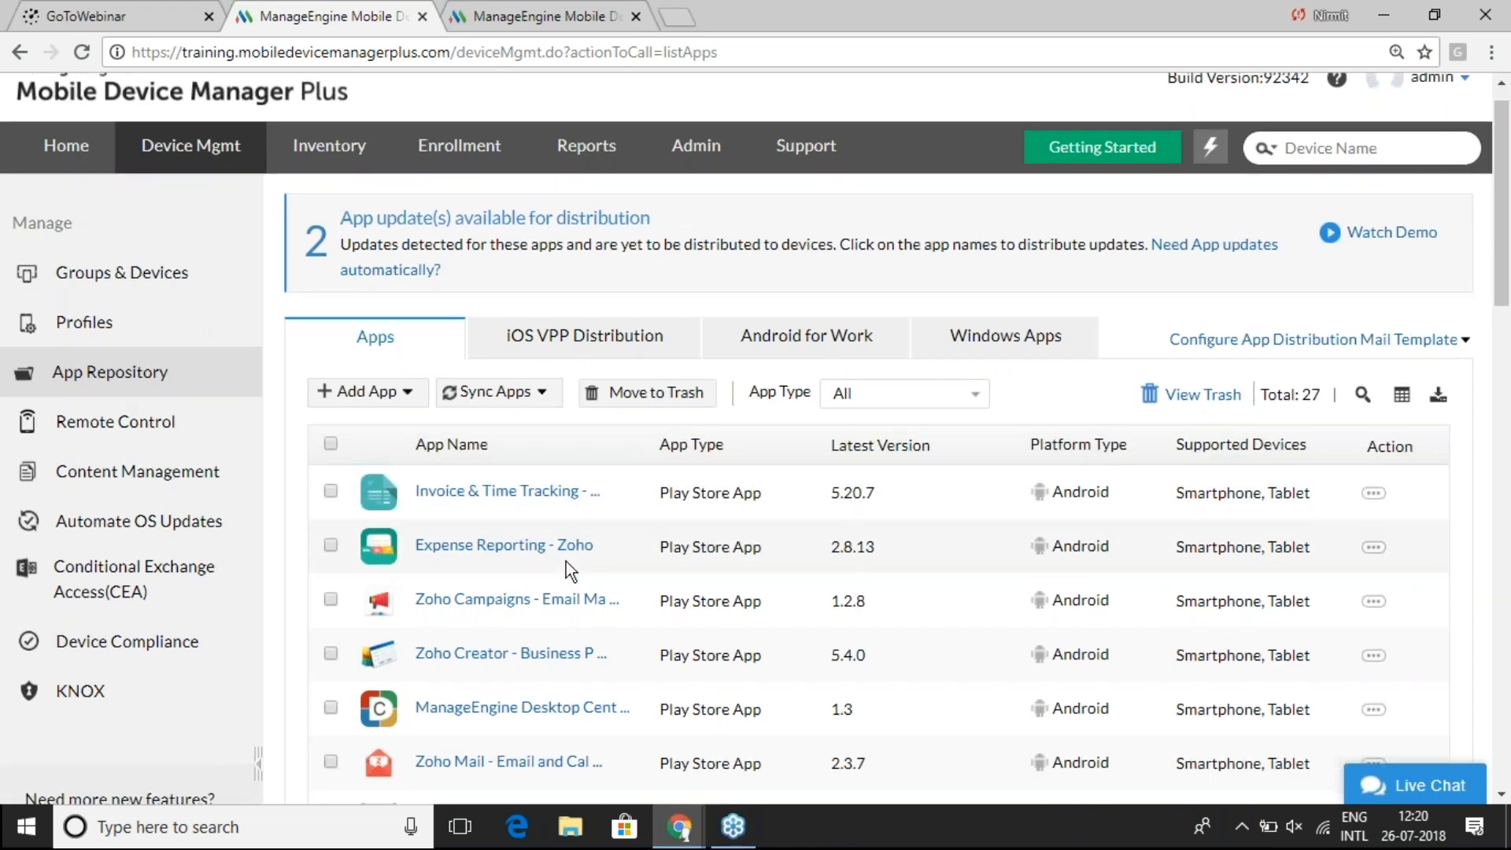
scroll(565, 561, "down", 2)
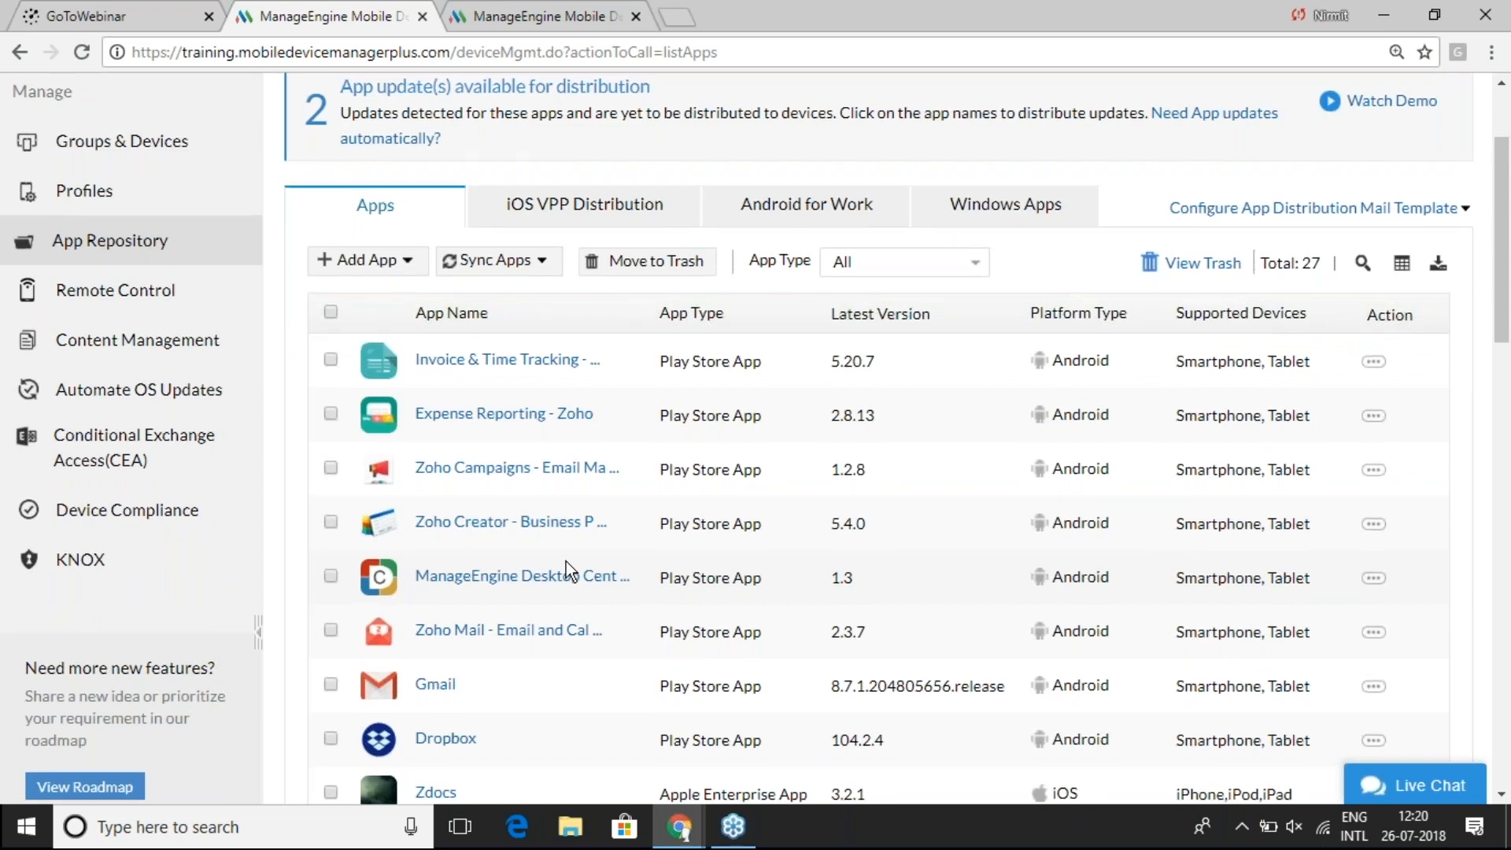
scroll(565, 560, "up", 1)
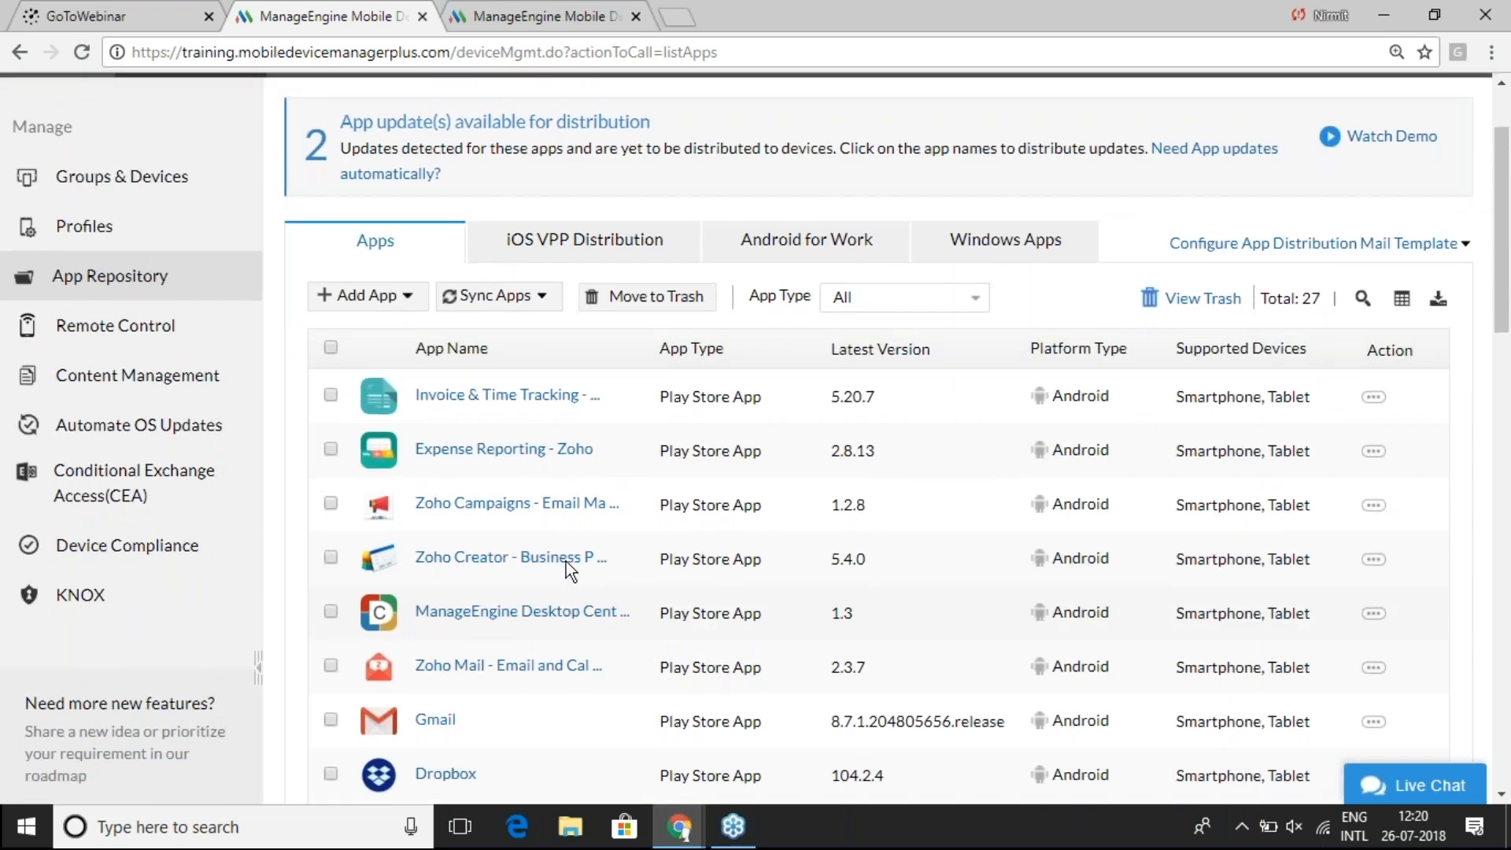
scroll(565, 560, "up", 2)
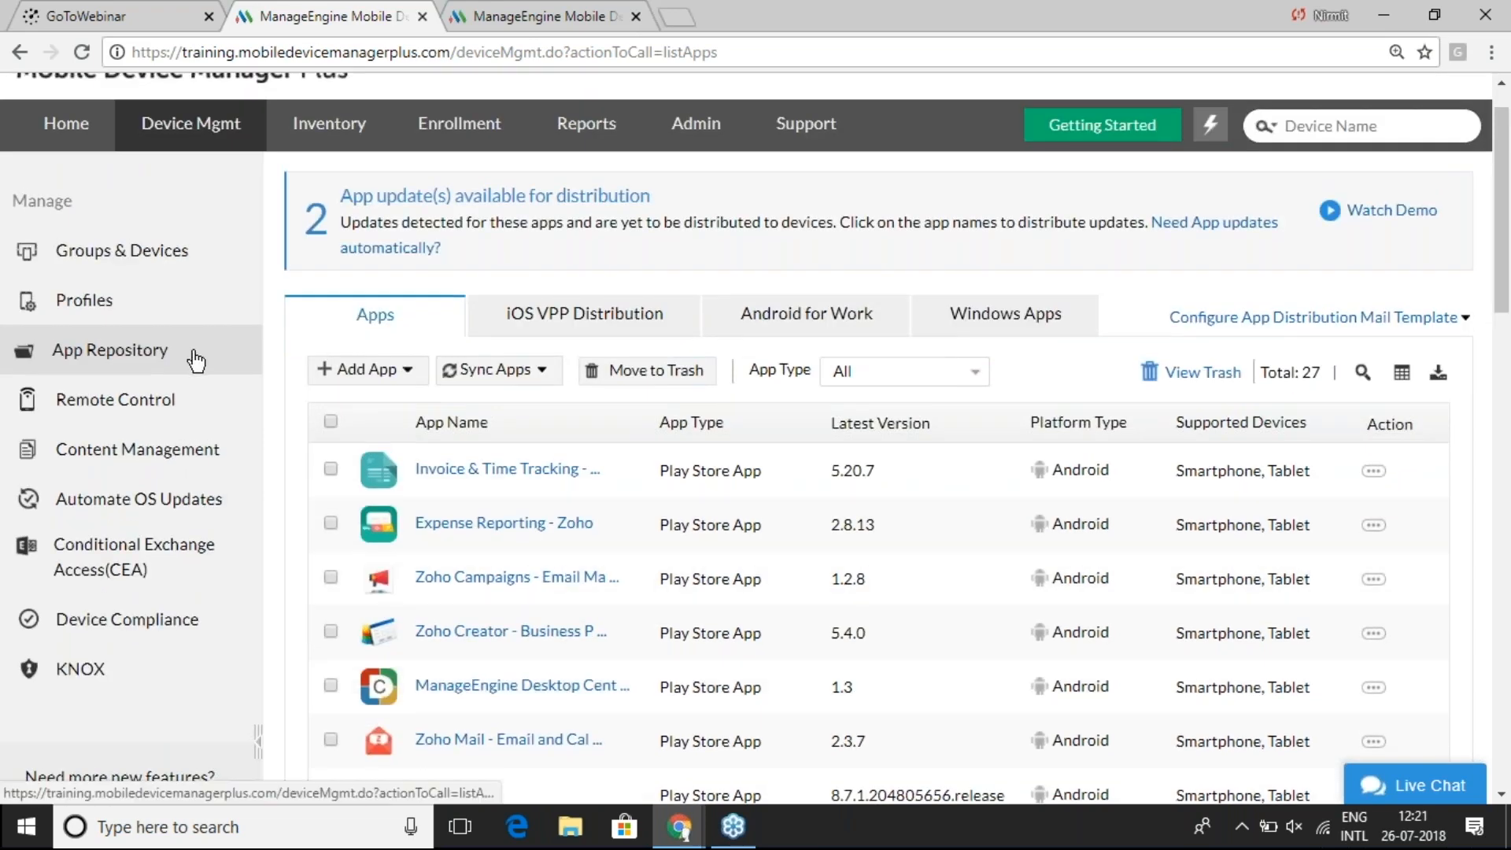
left_click(515, 371)
left_click(534, 406)
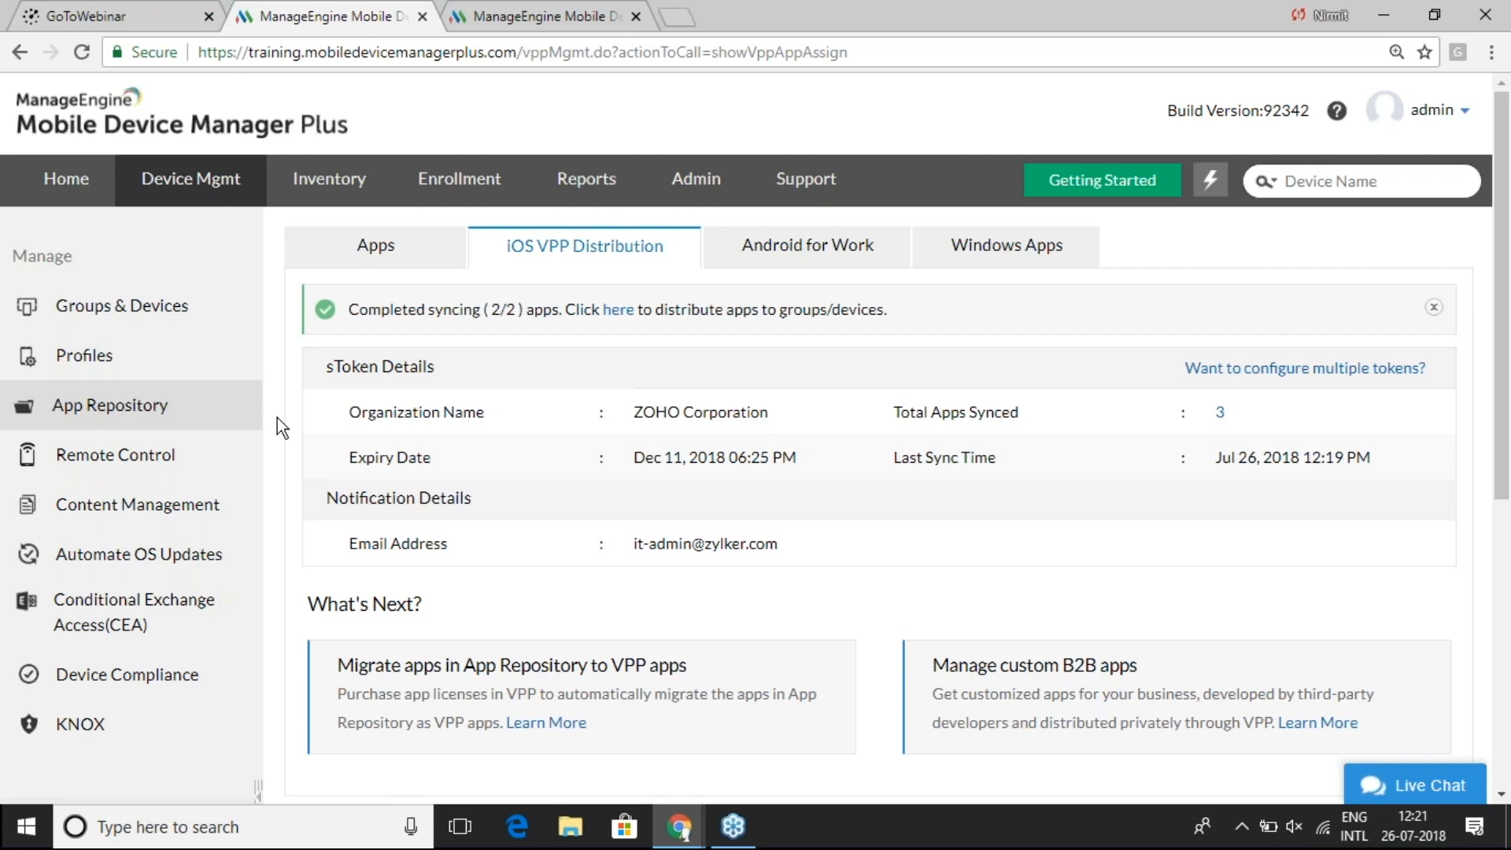
left_click(160, 413)
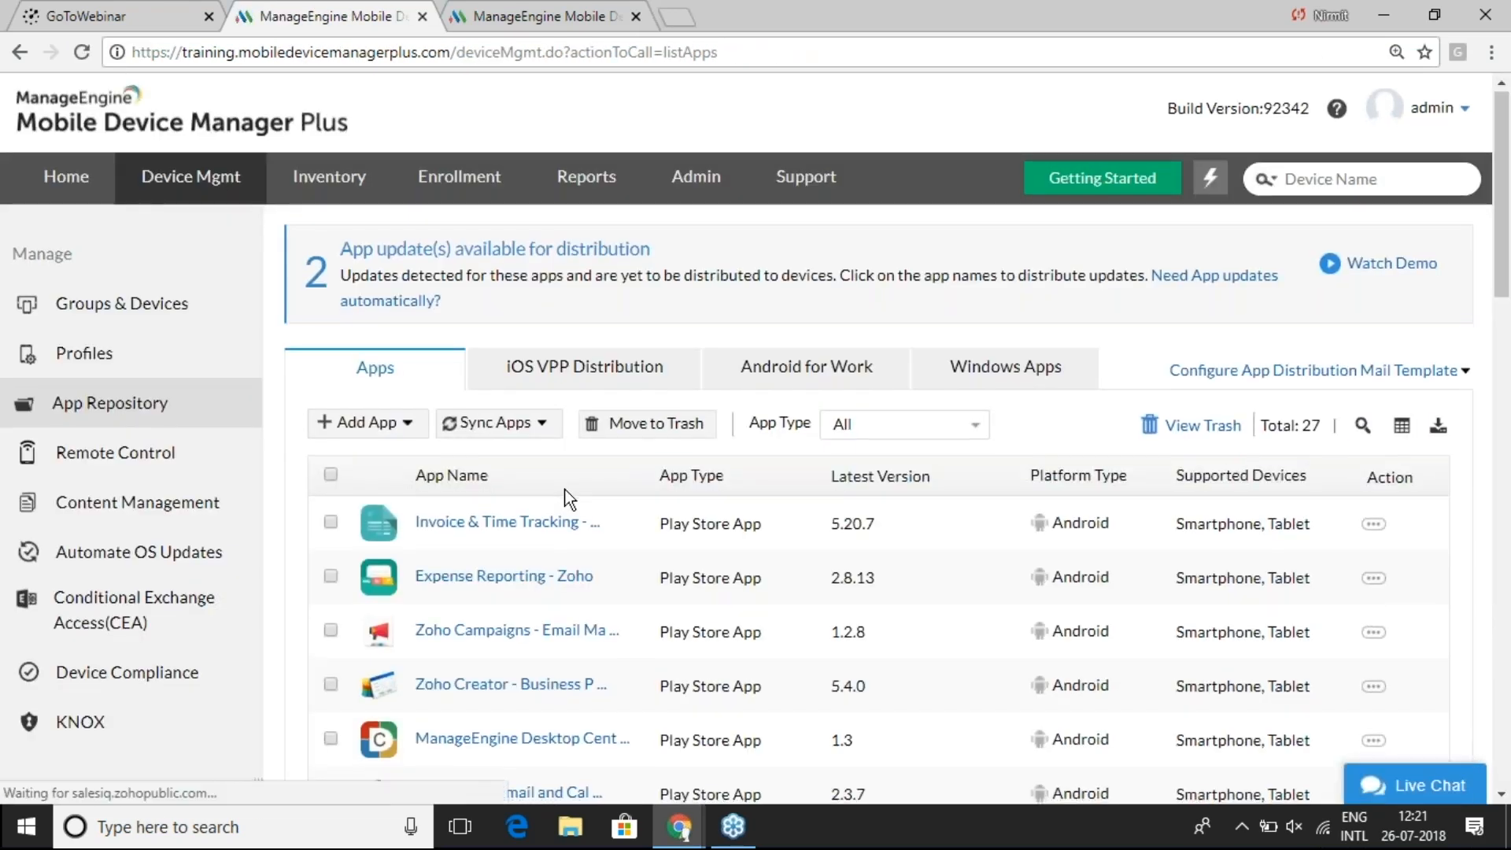
- Filter to Apple Store App, check Zoho CRM shows 199/200 licences, then open Groups & Devices
scroll(901, 340, "down", 1)
left_click(901, 340)
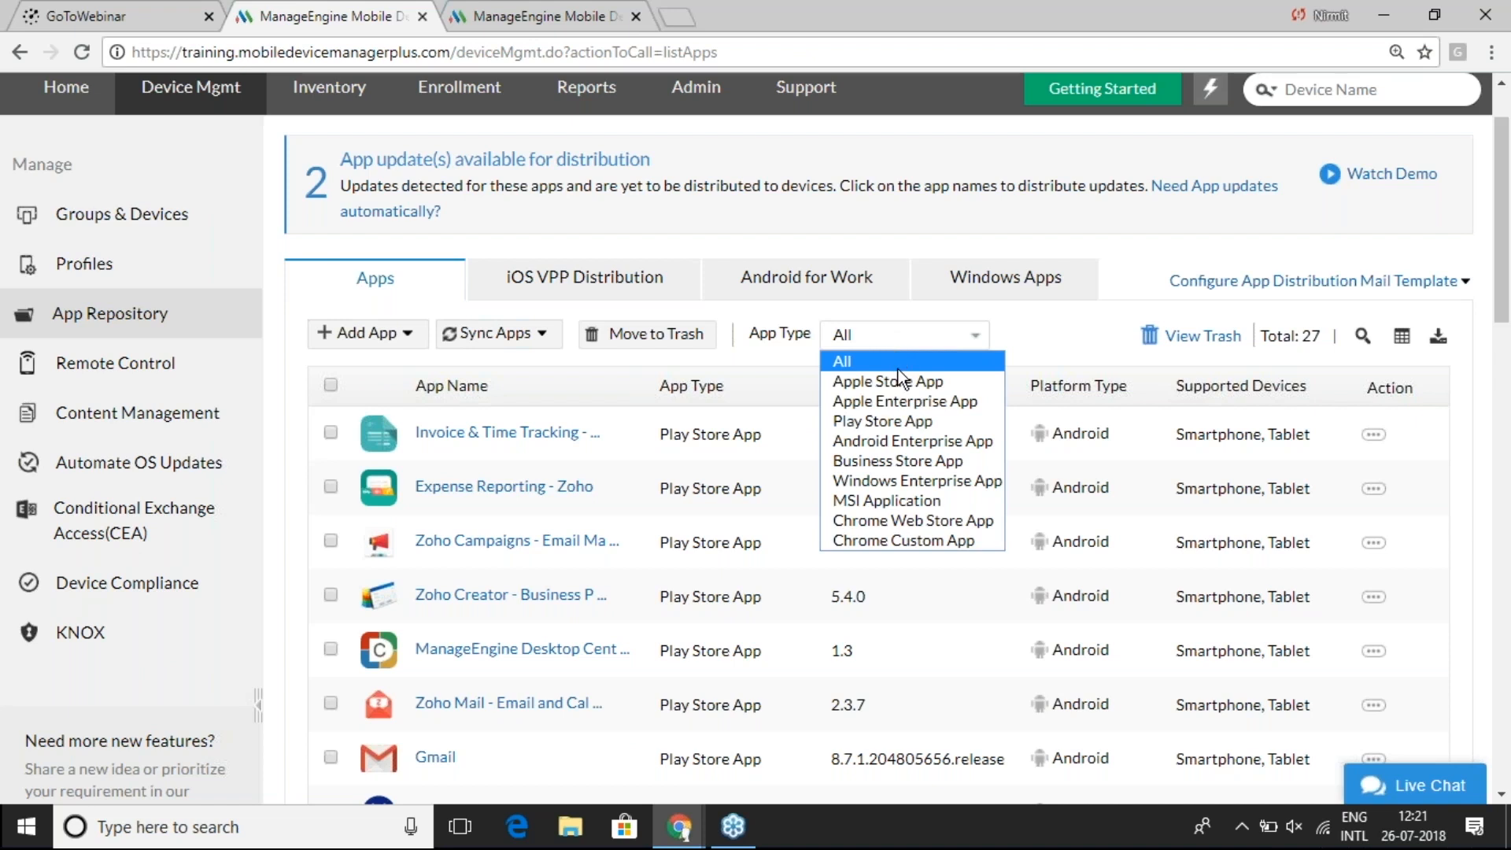
left_click(899, 372)
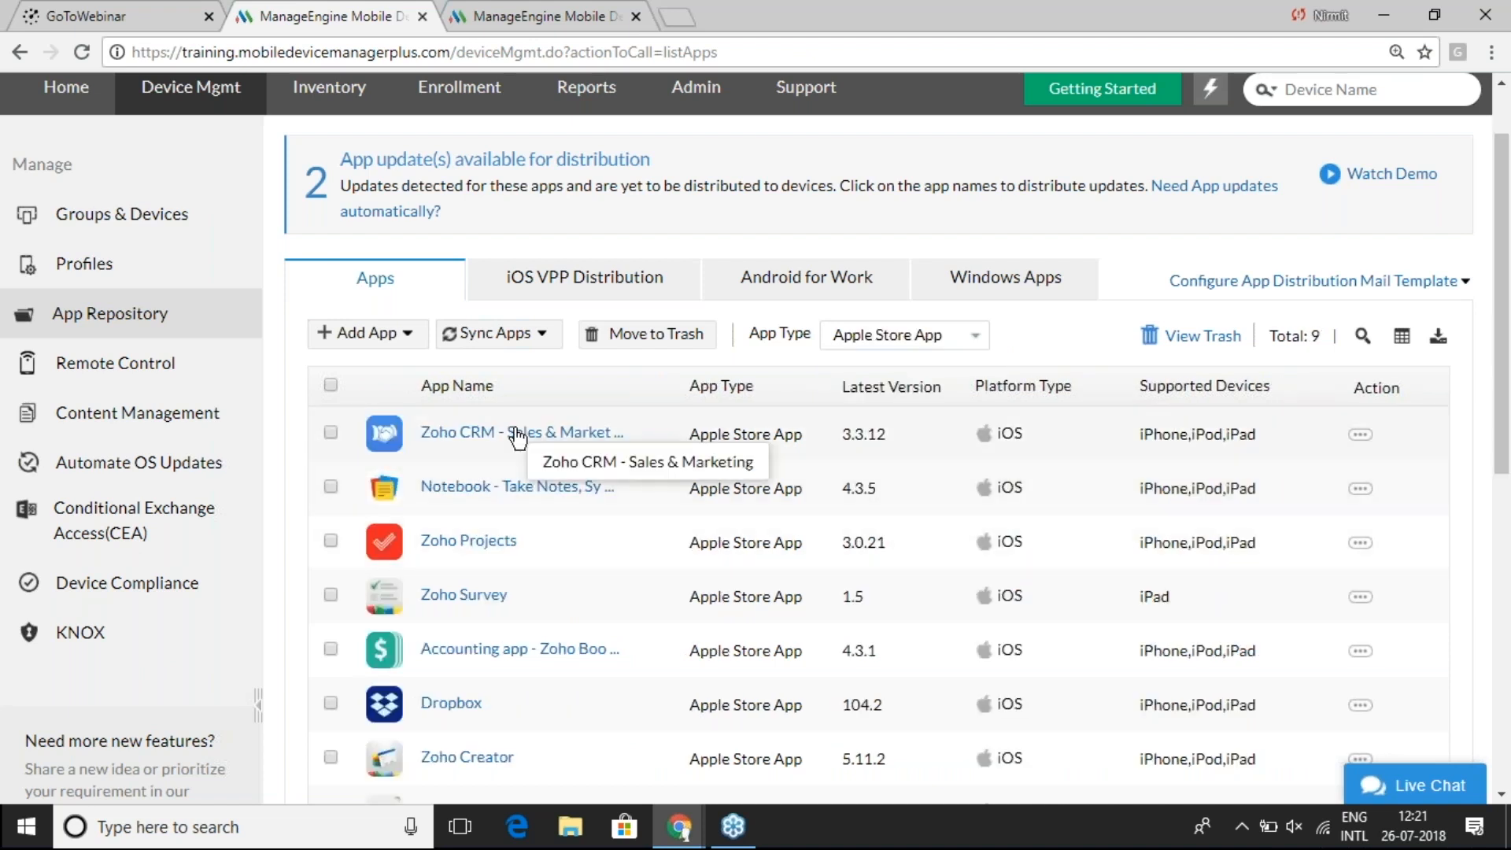
left_click(518, 436)
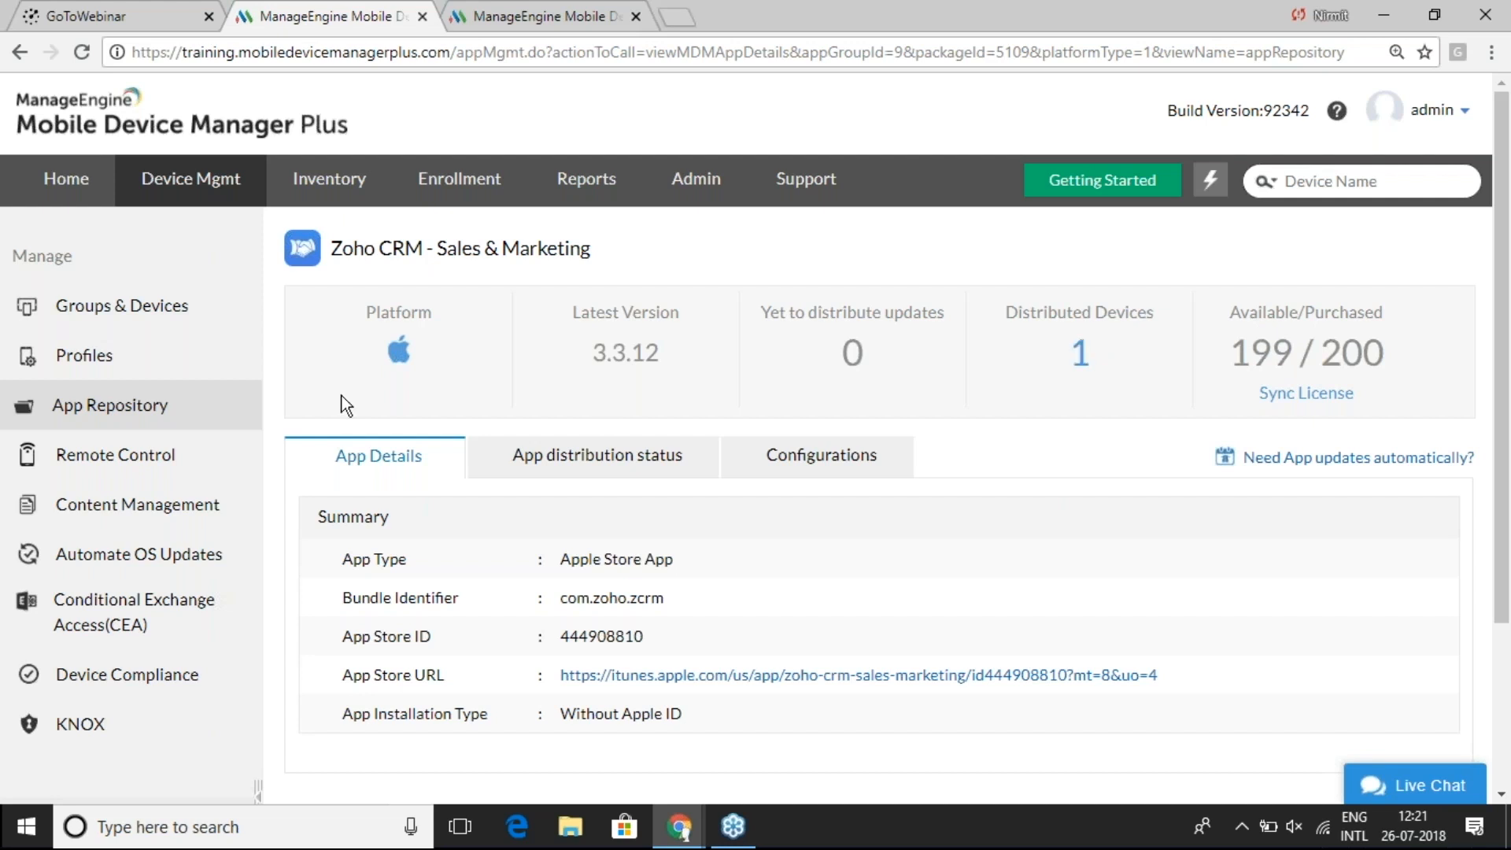
left_click(142, 314)
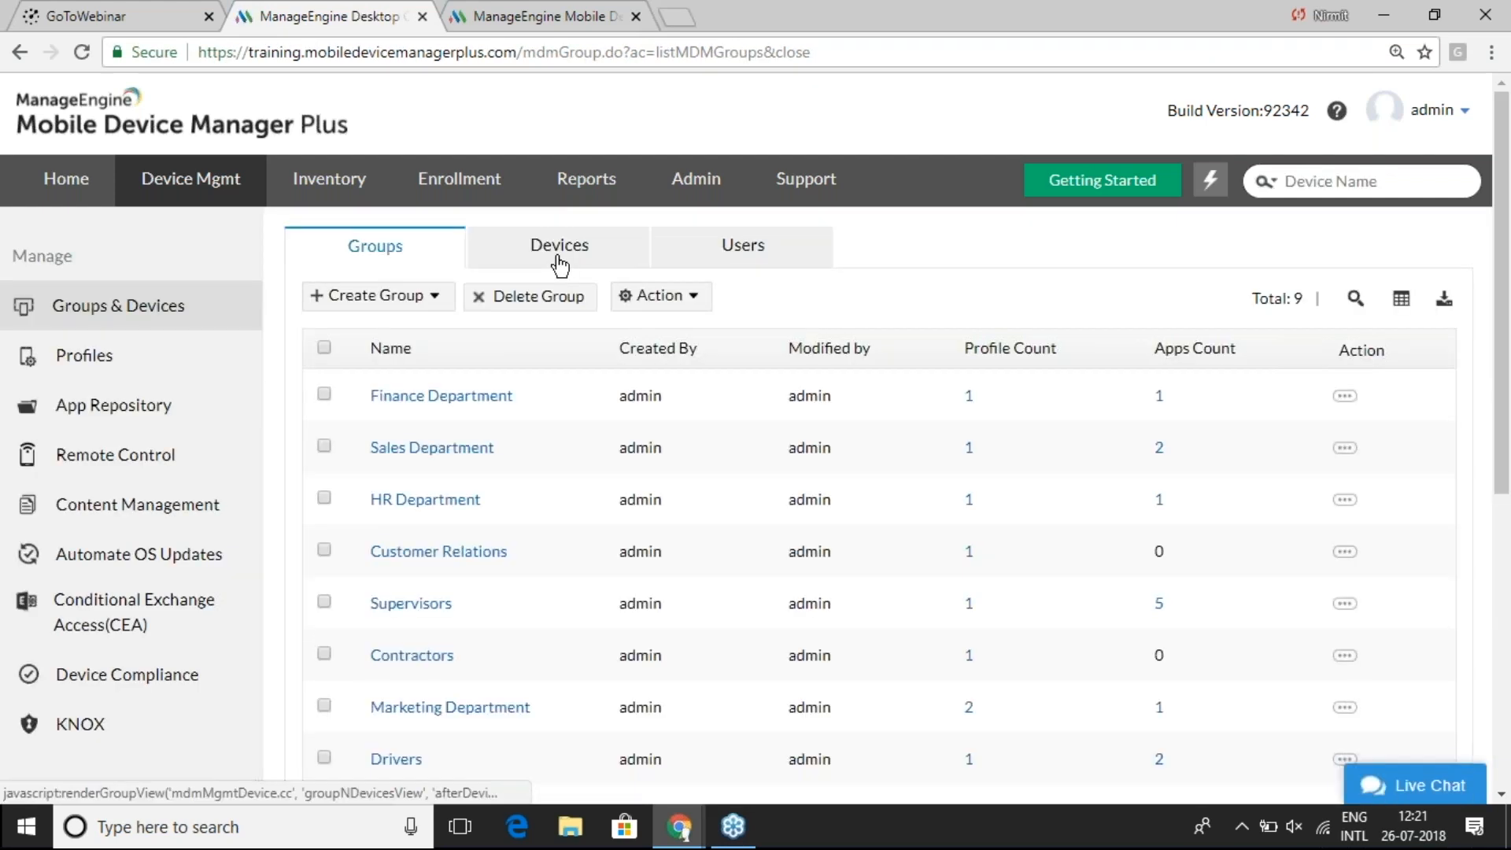
- Filter the Devices list to iOS, select all three devices, and choose Distribute Apps
left_click(560, 260)
left_click(878, 300)
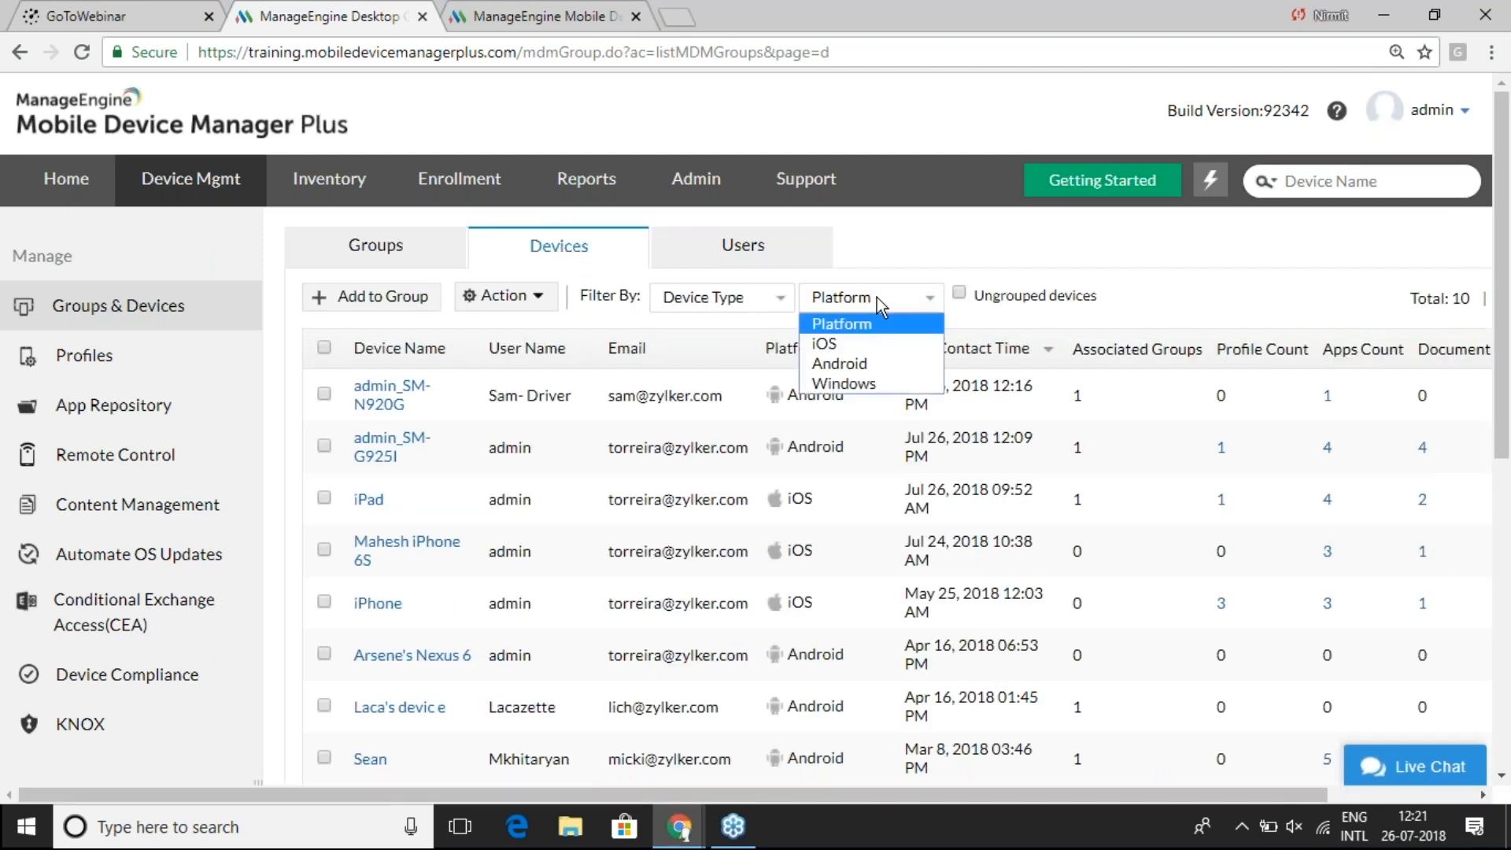
left_click(850, 343)
left_click(324, 348)
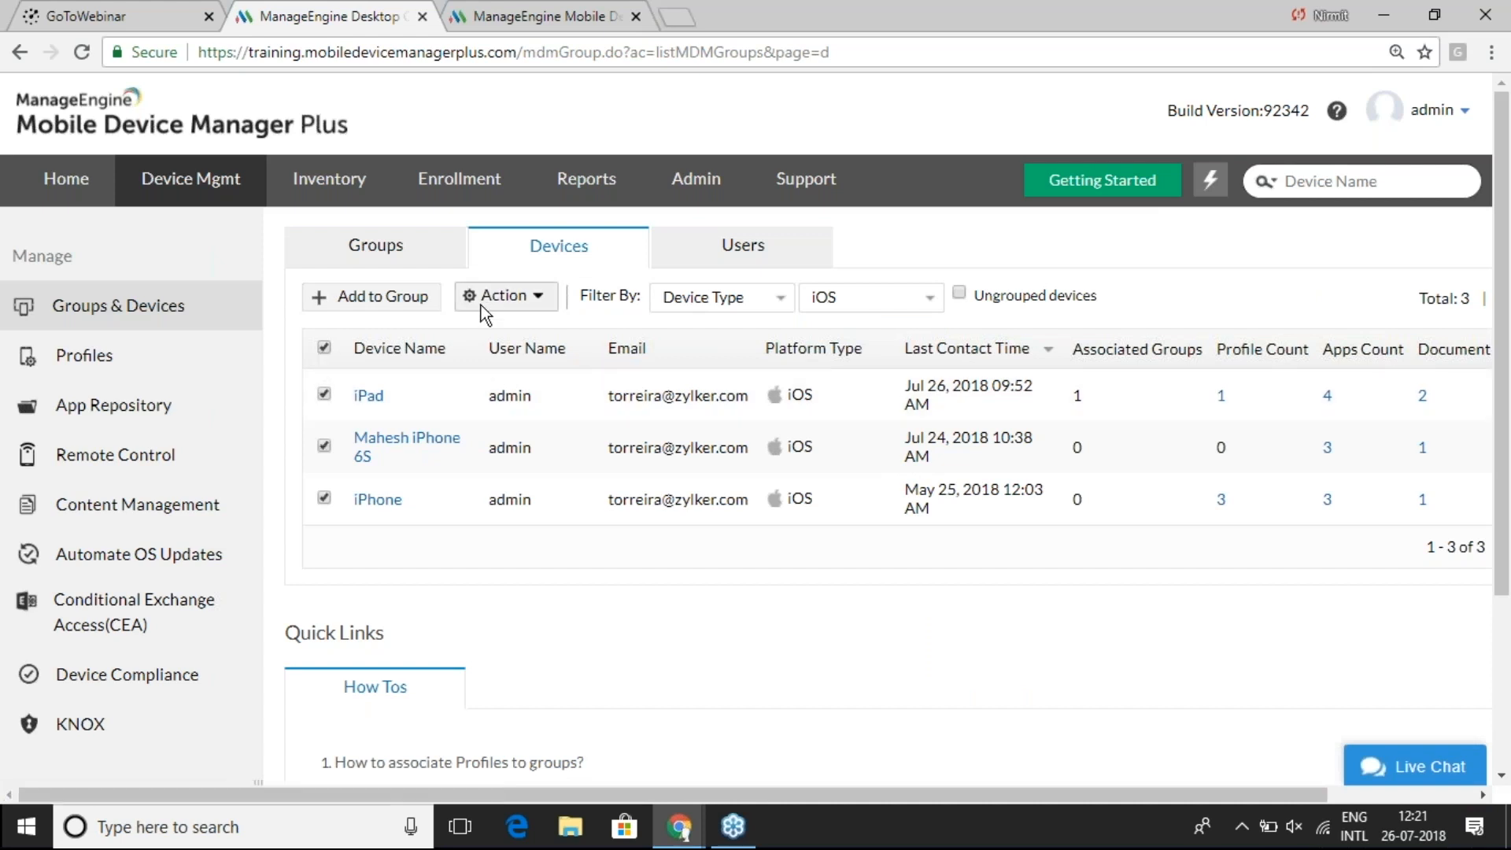
left_click(511, 302)
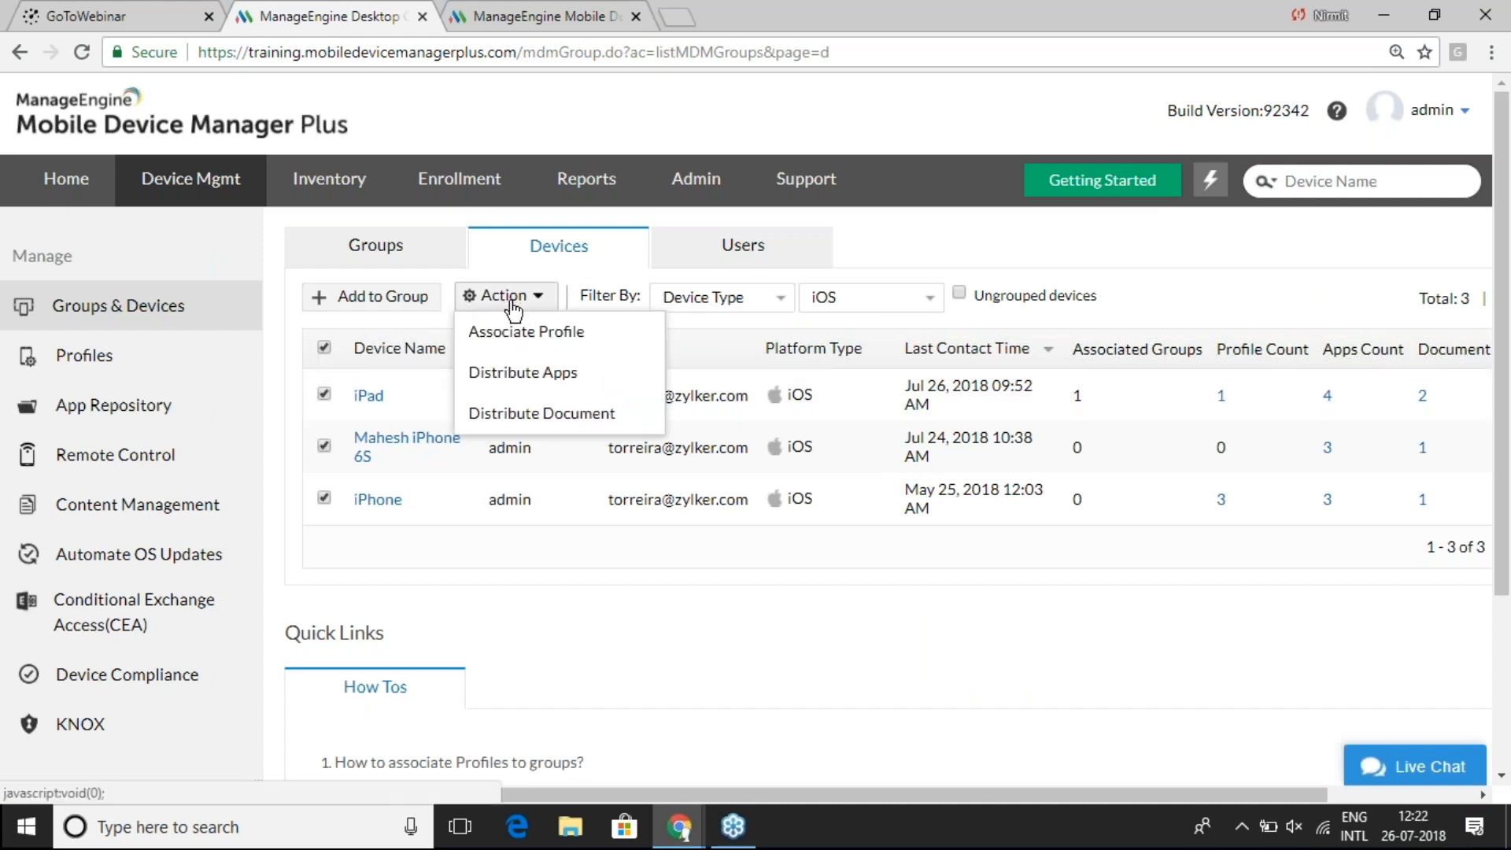
left_click(523, 373)
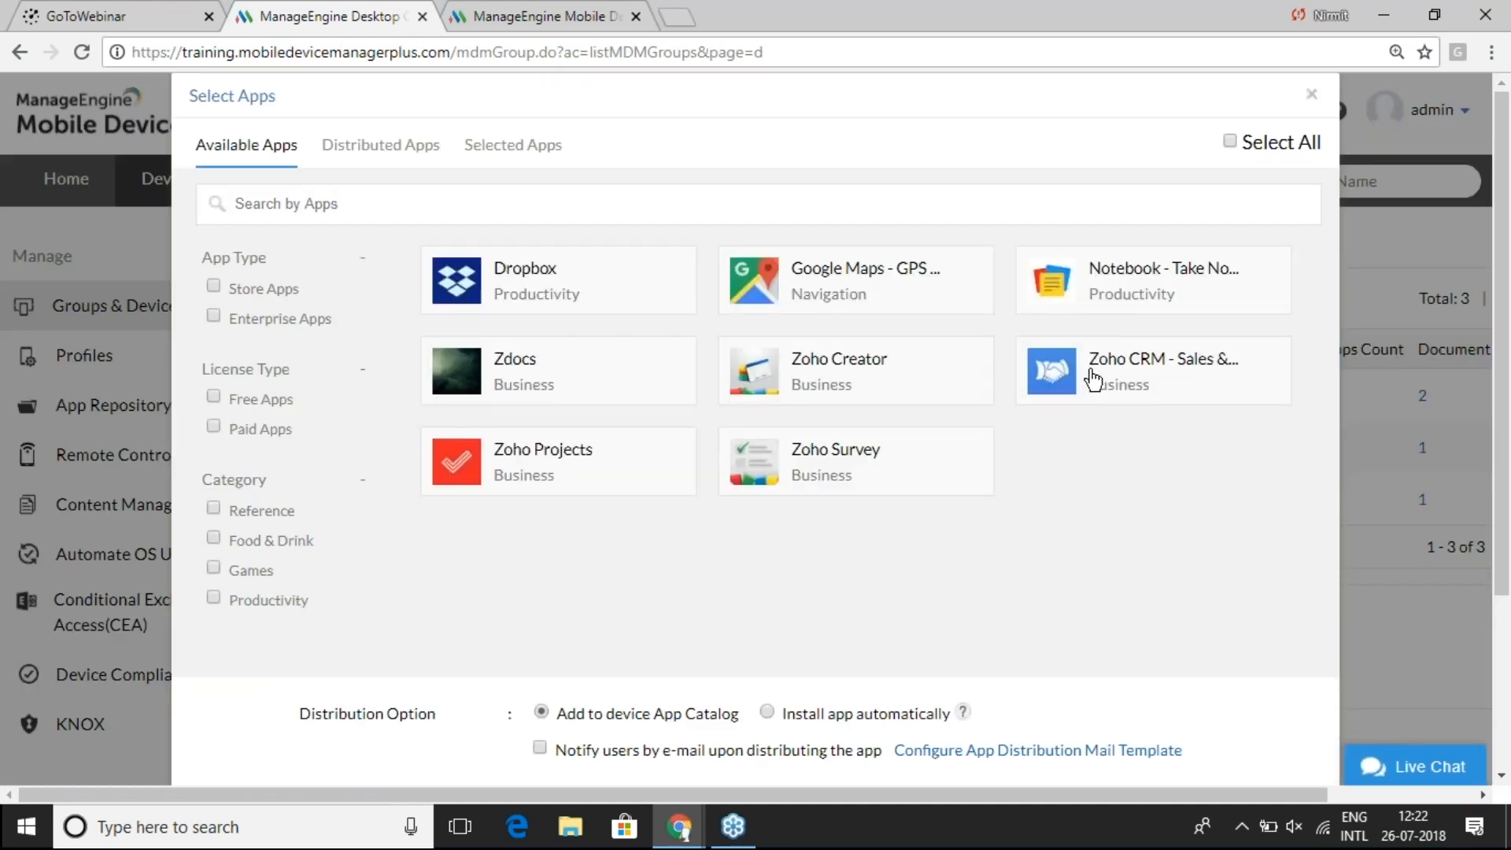
- Distribute Zoho CRM with Install app automatically to the selected devices
left_click(1093, 378)
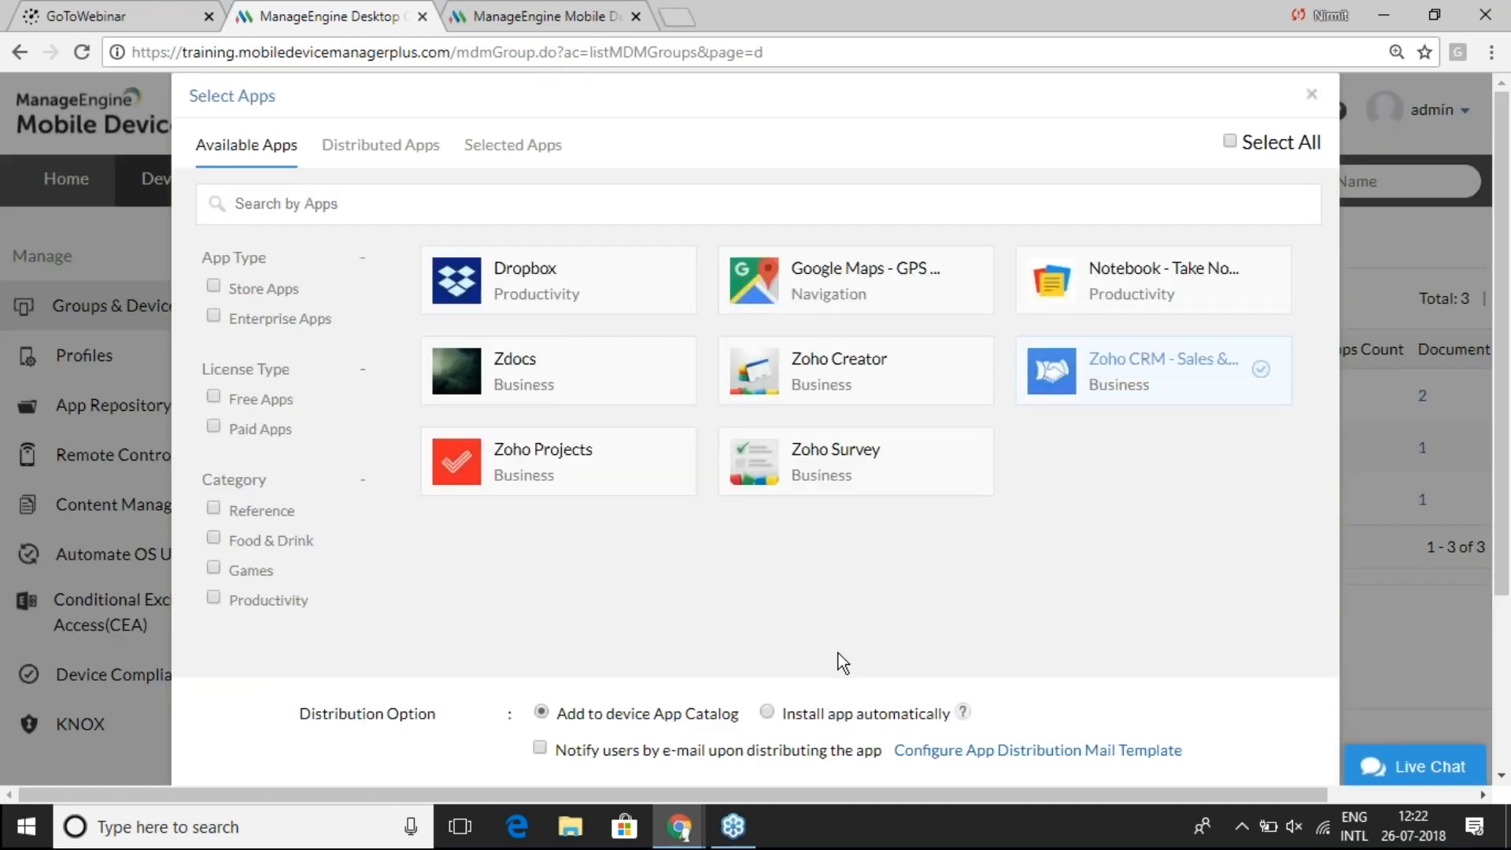
left_click(767, 712)
left_click_drag(1506, 472, 1506, 535)
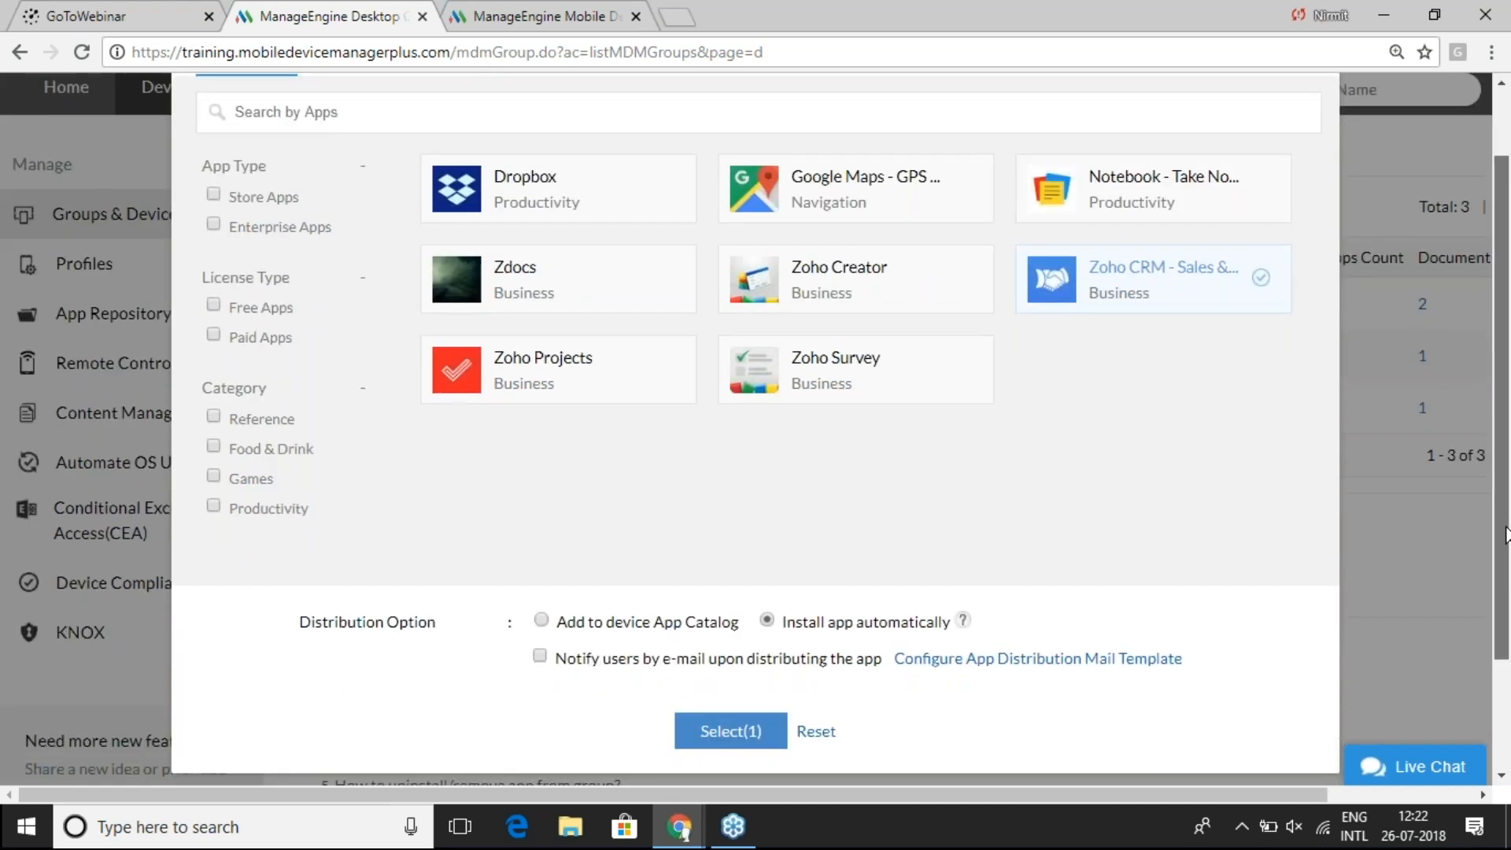
left_click(755, 731)
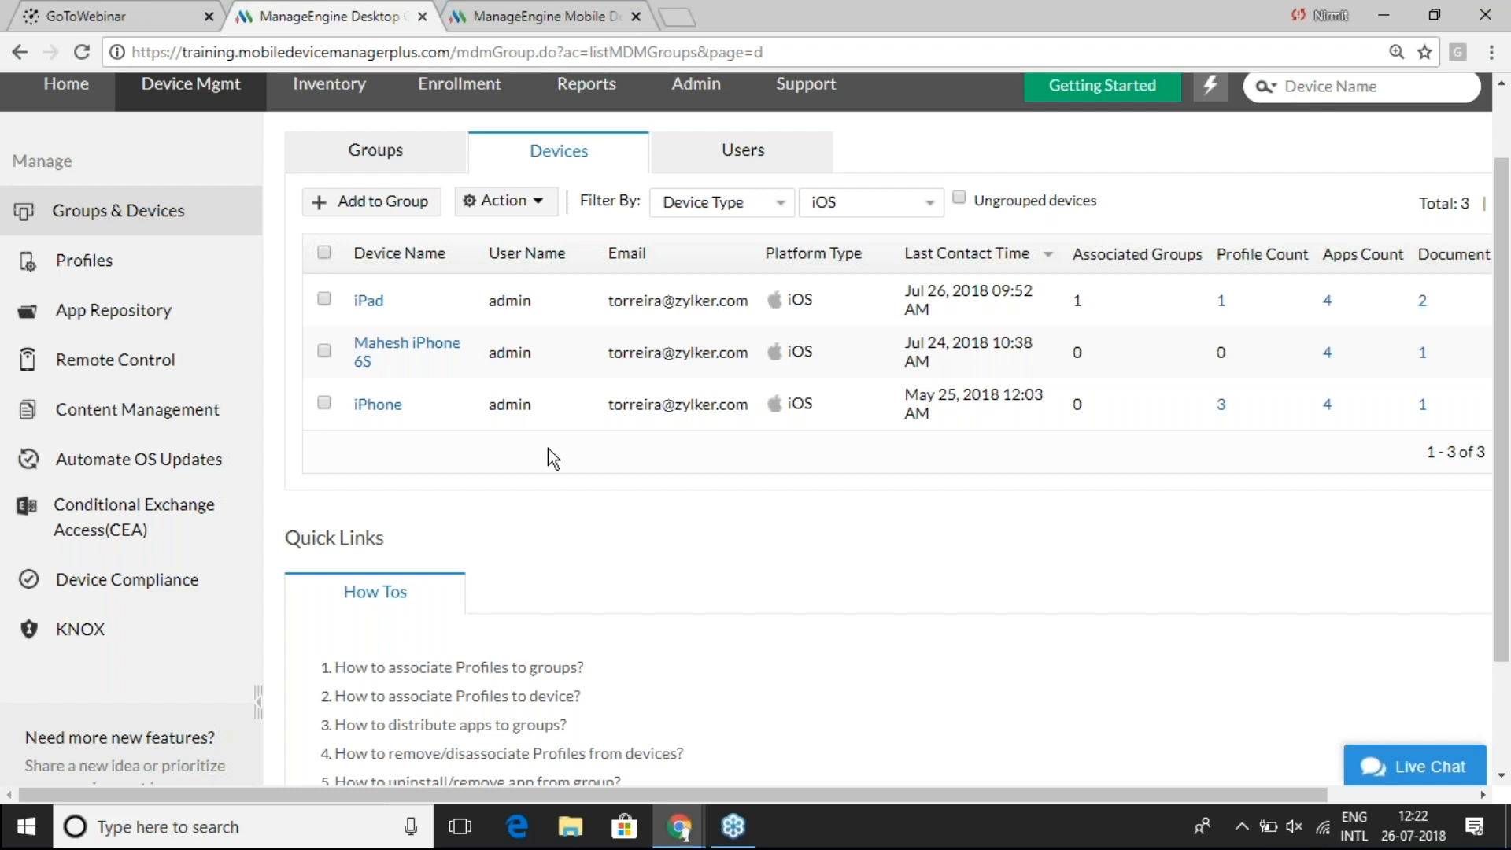
key("alt+Tab")
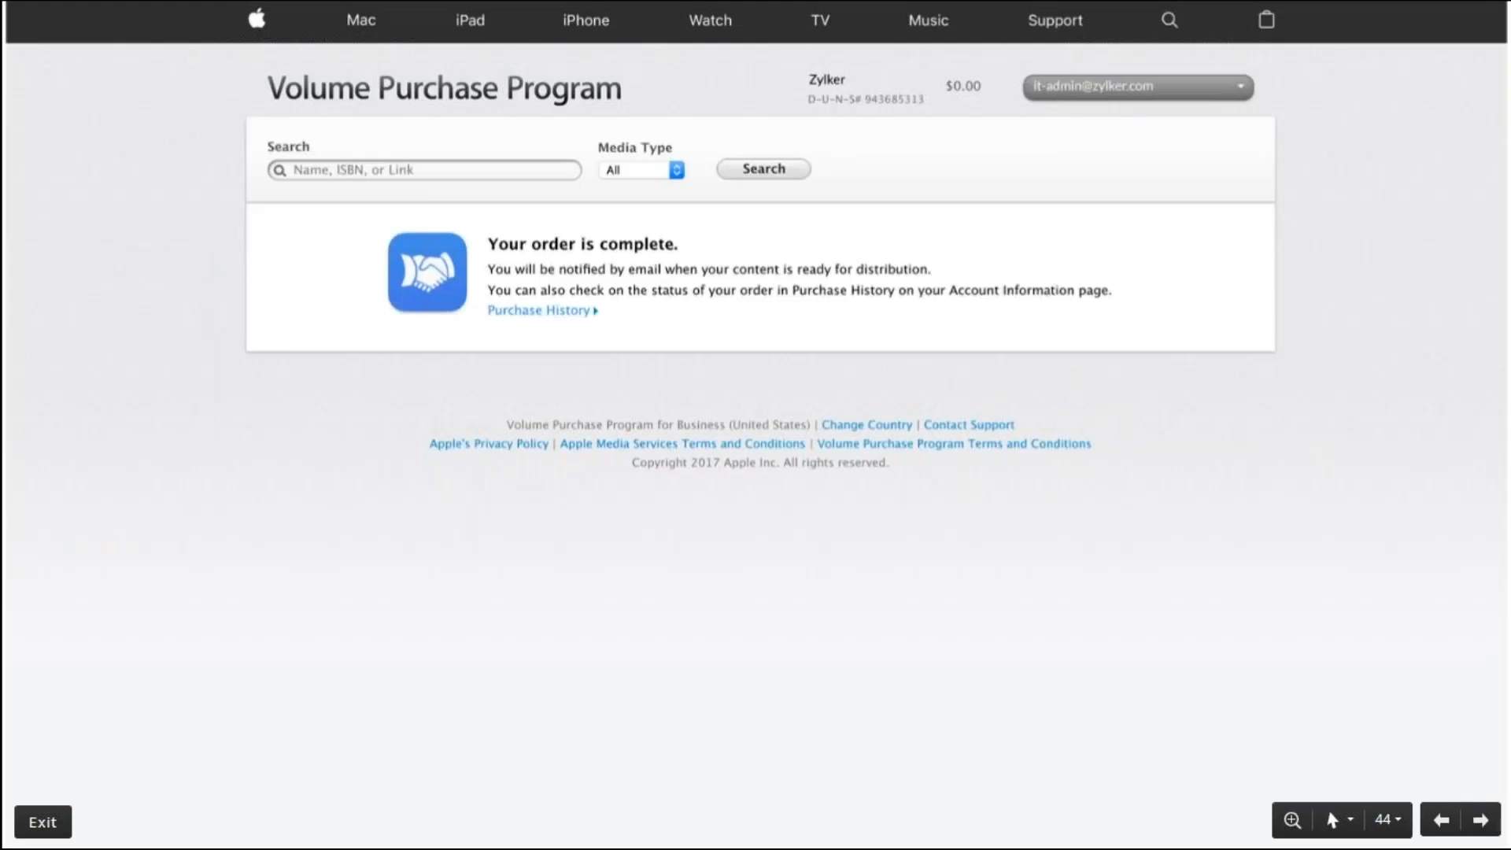
- Advance past the VPP install-steps slide to the Recommendations slide on Wi-Fi for apps over 100 MB
left_click(507, 422)
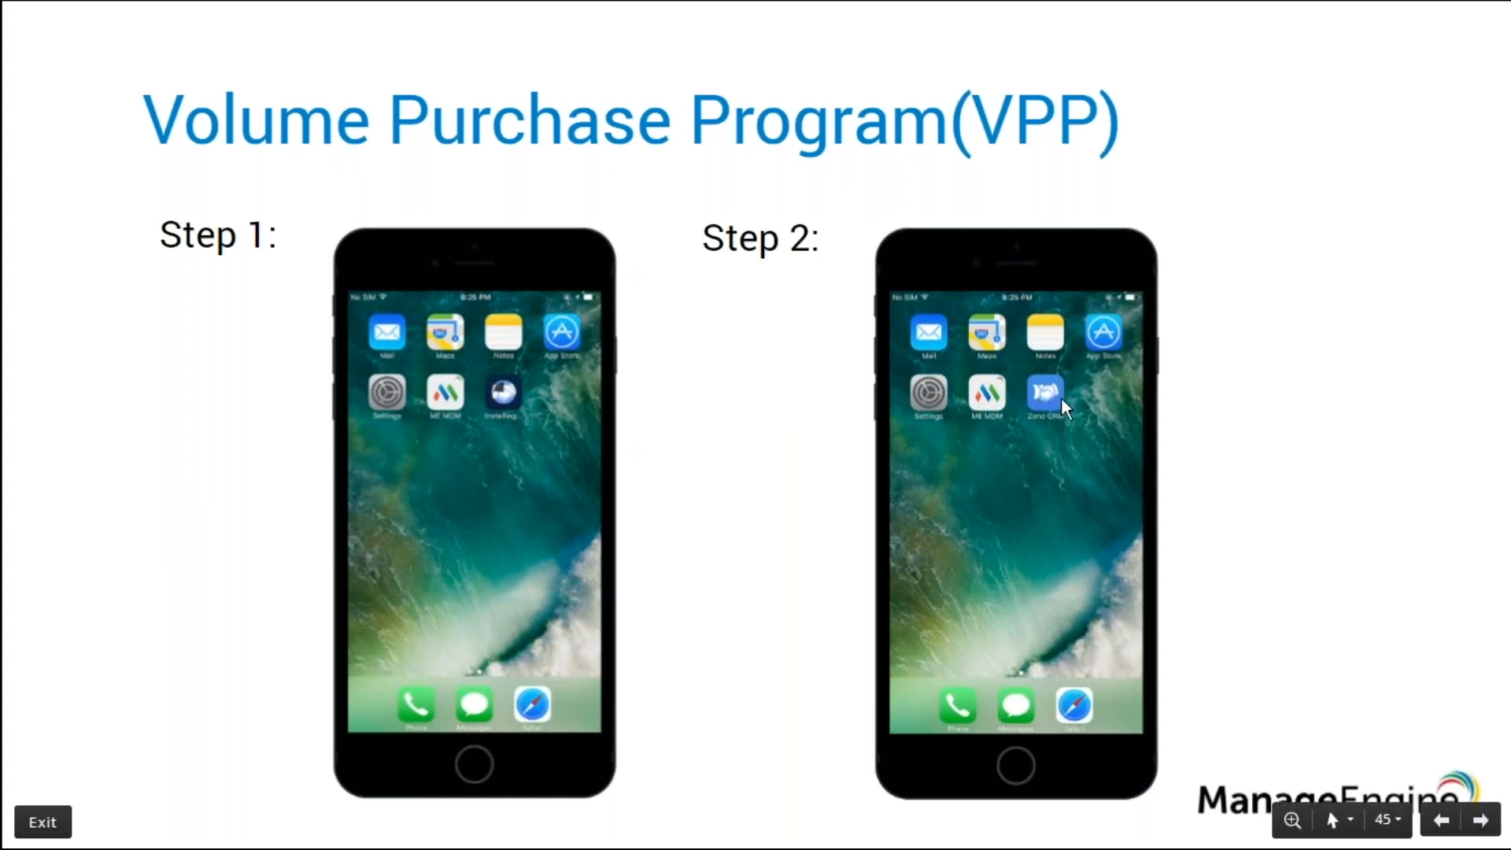
key("Right")
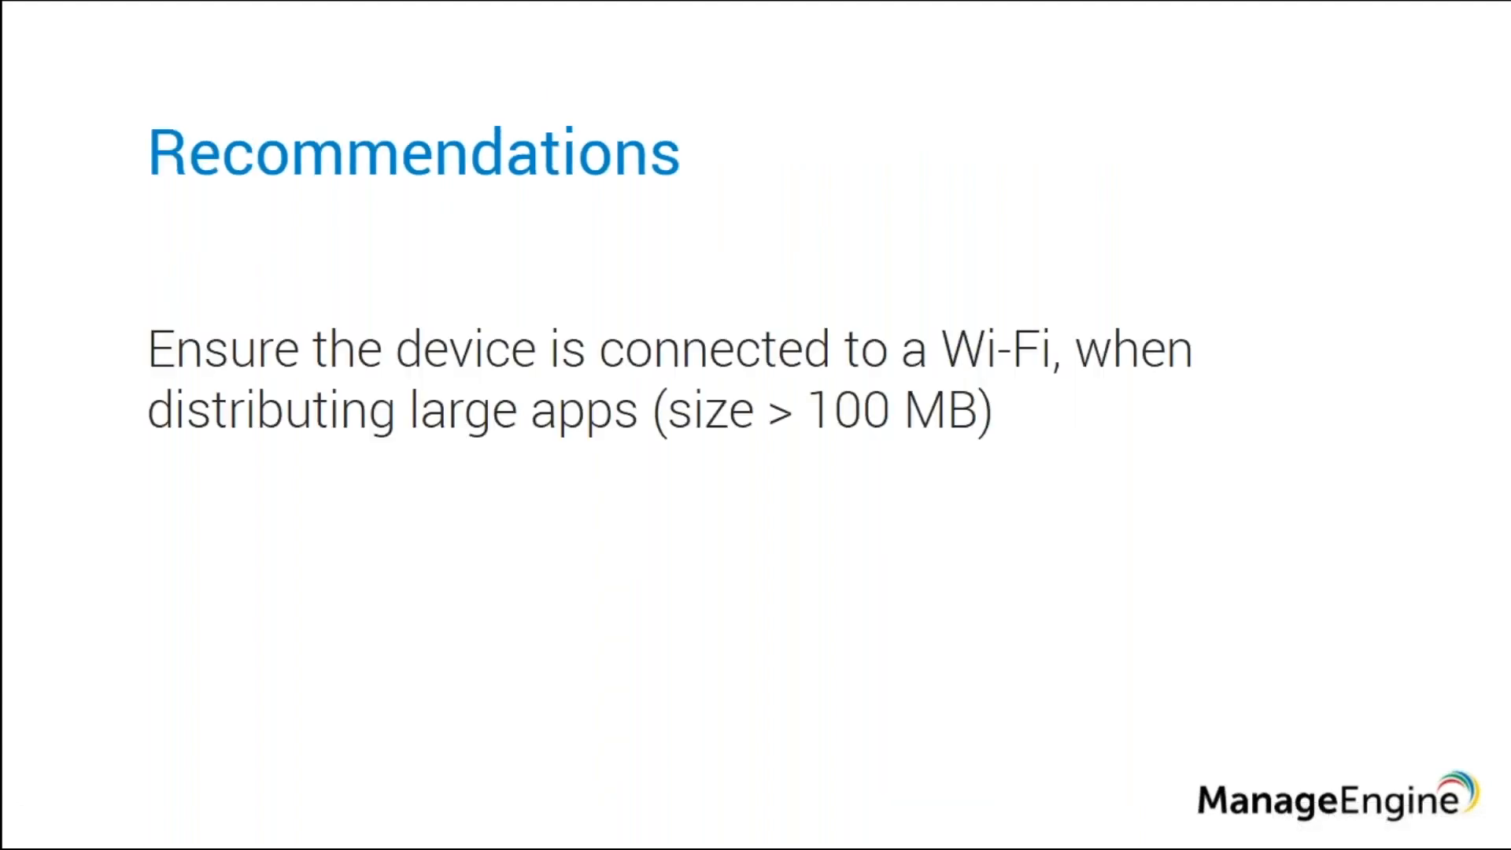
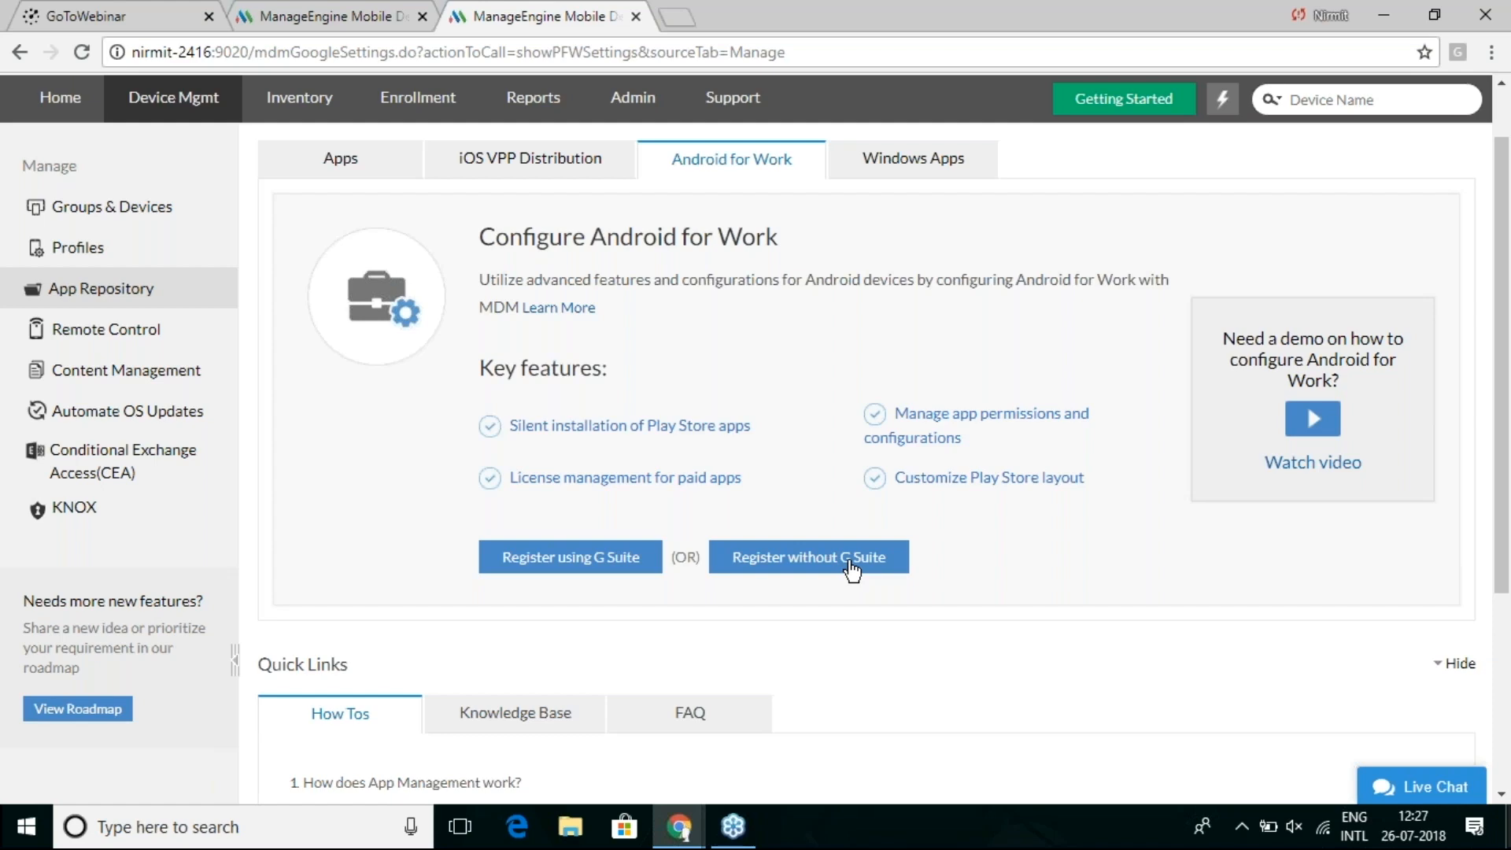
- Sign in to managed Google Play, register the organisation for Android for Work, and review its domain and account details
key("alt+Tab")
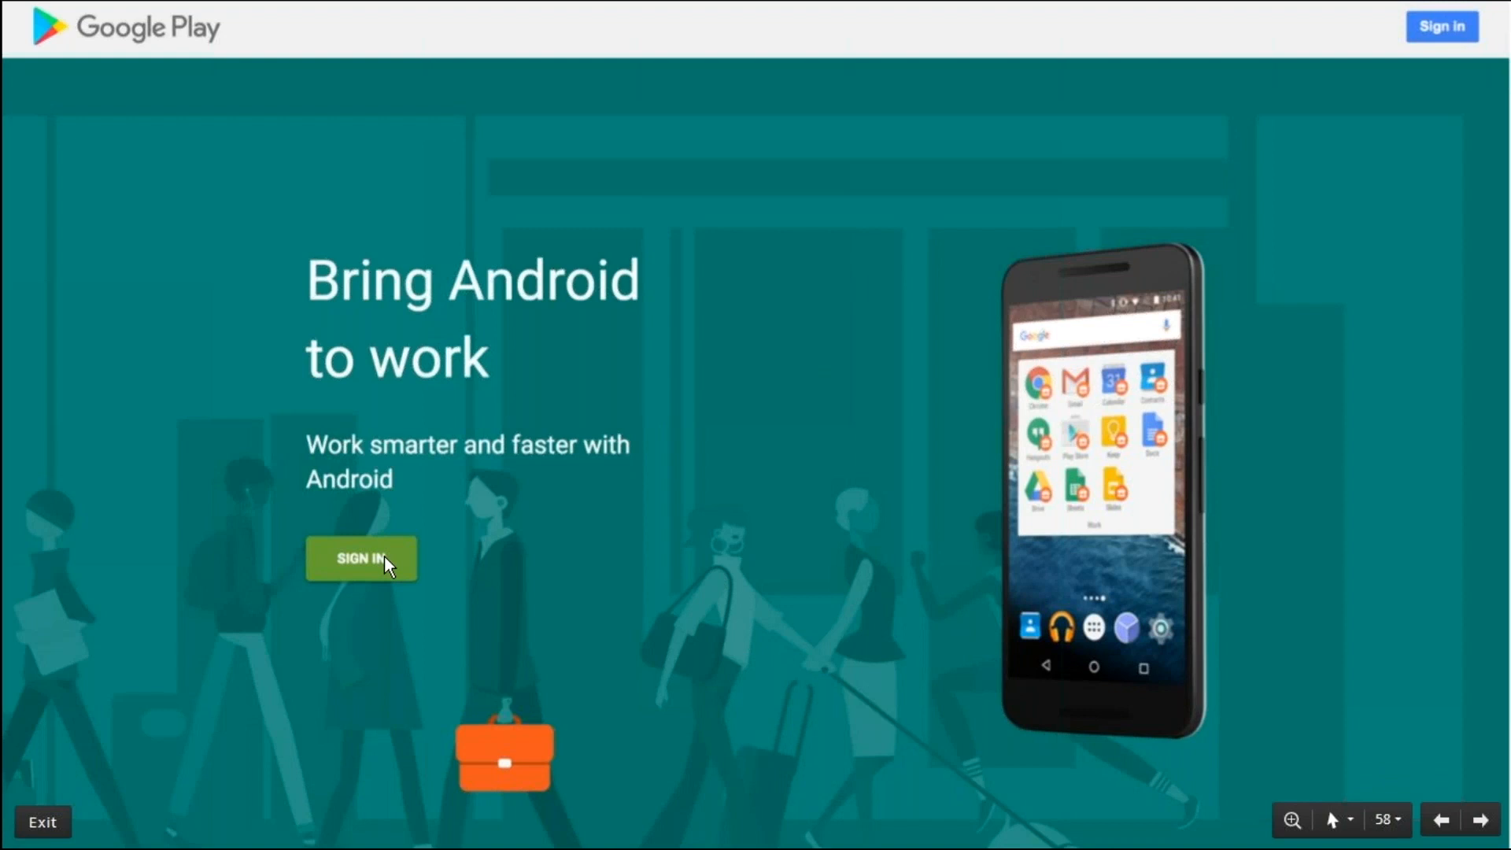
left_click(498, 494)
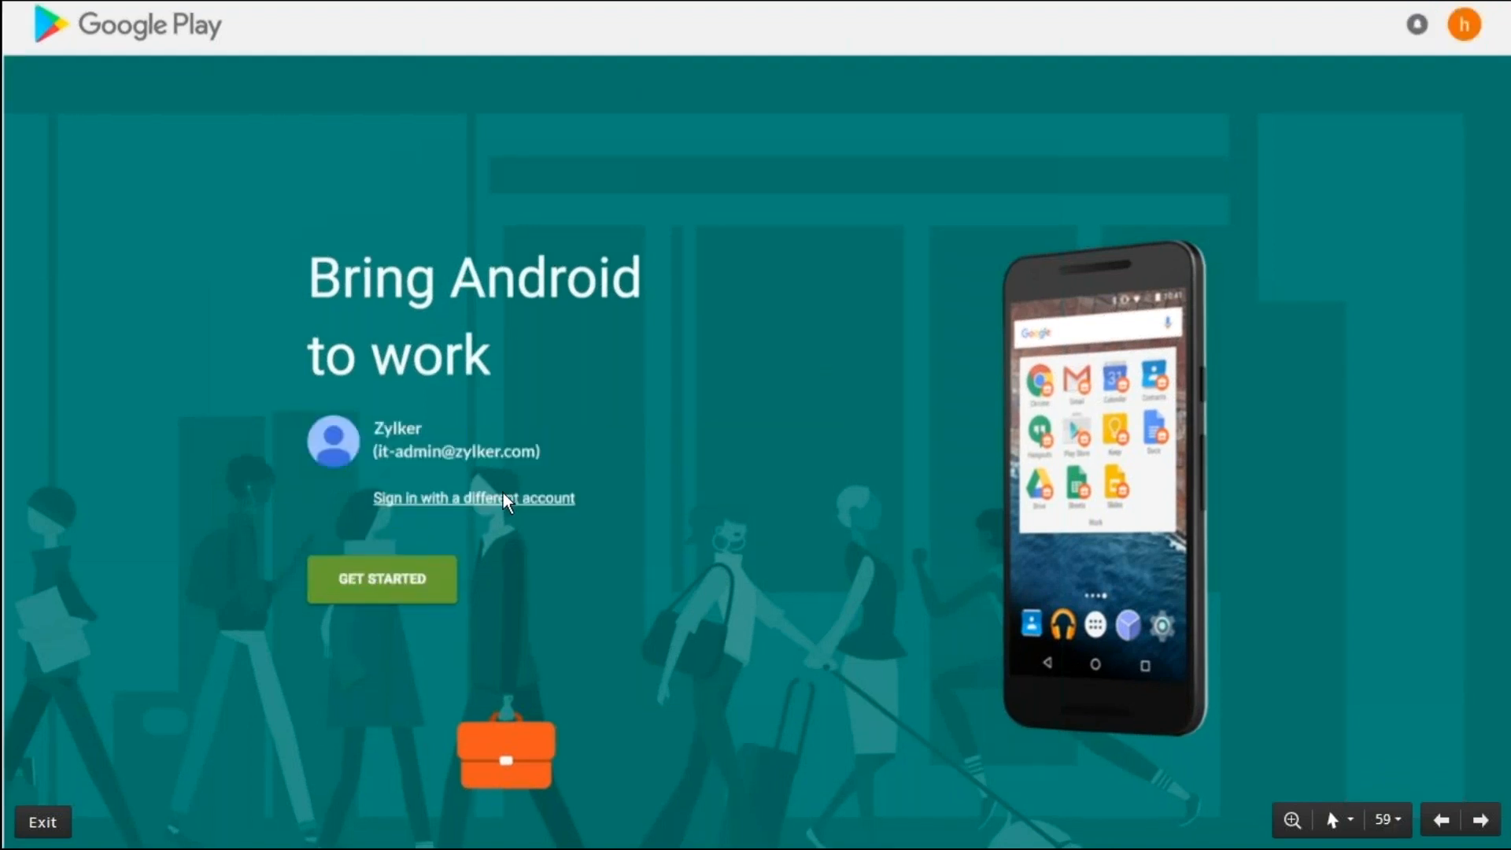
left_click(400, 580)
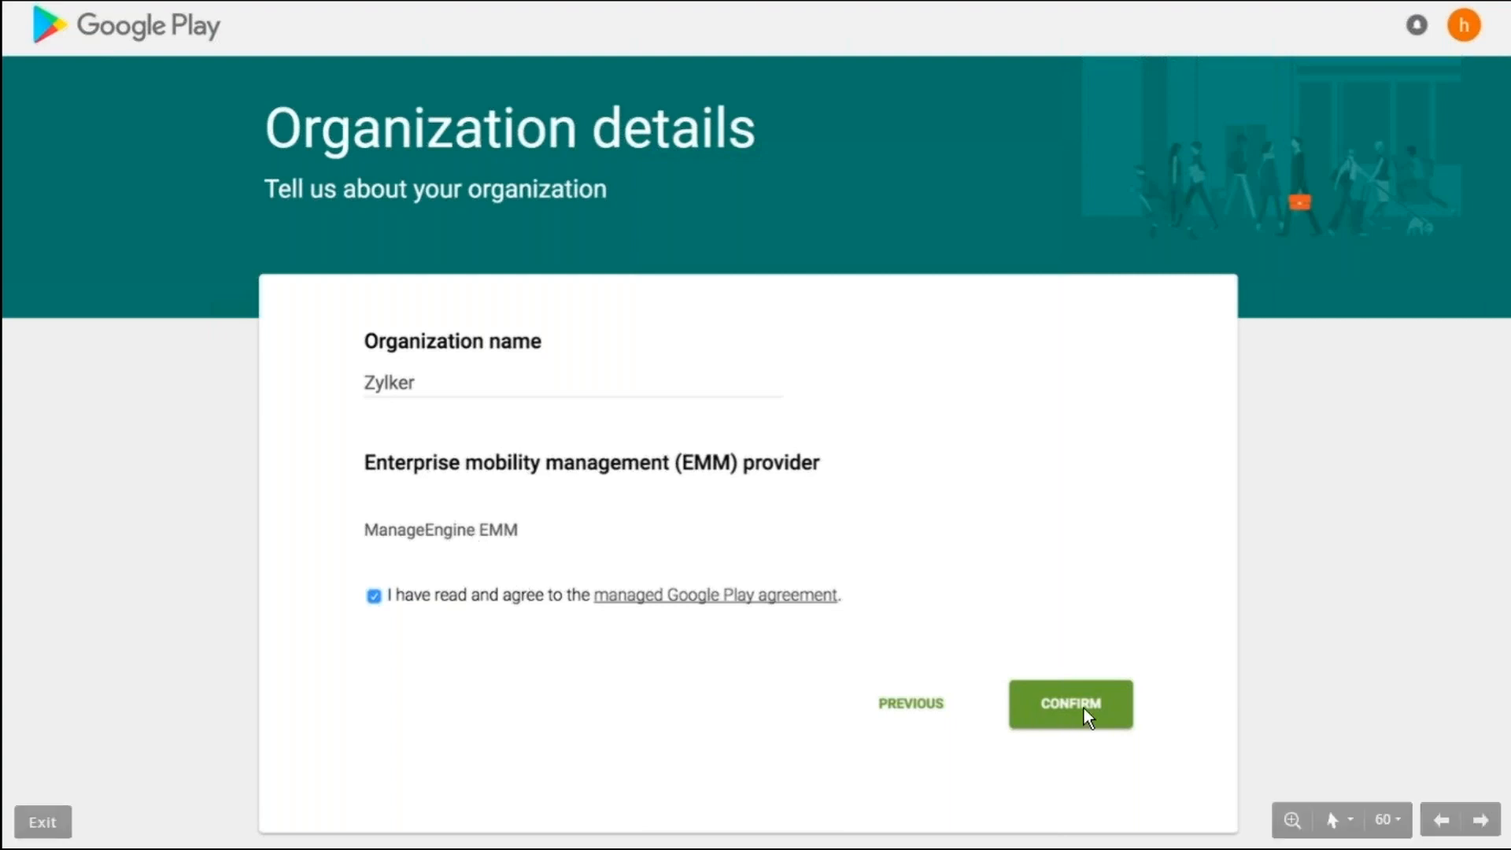
key("alt+Tab")
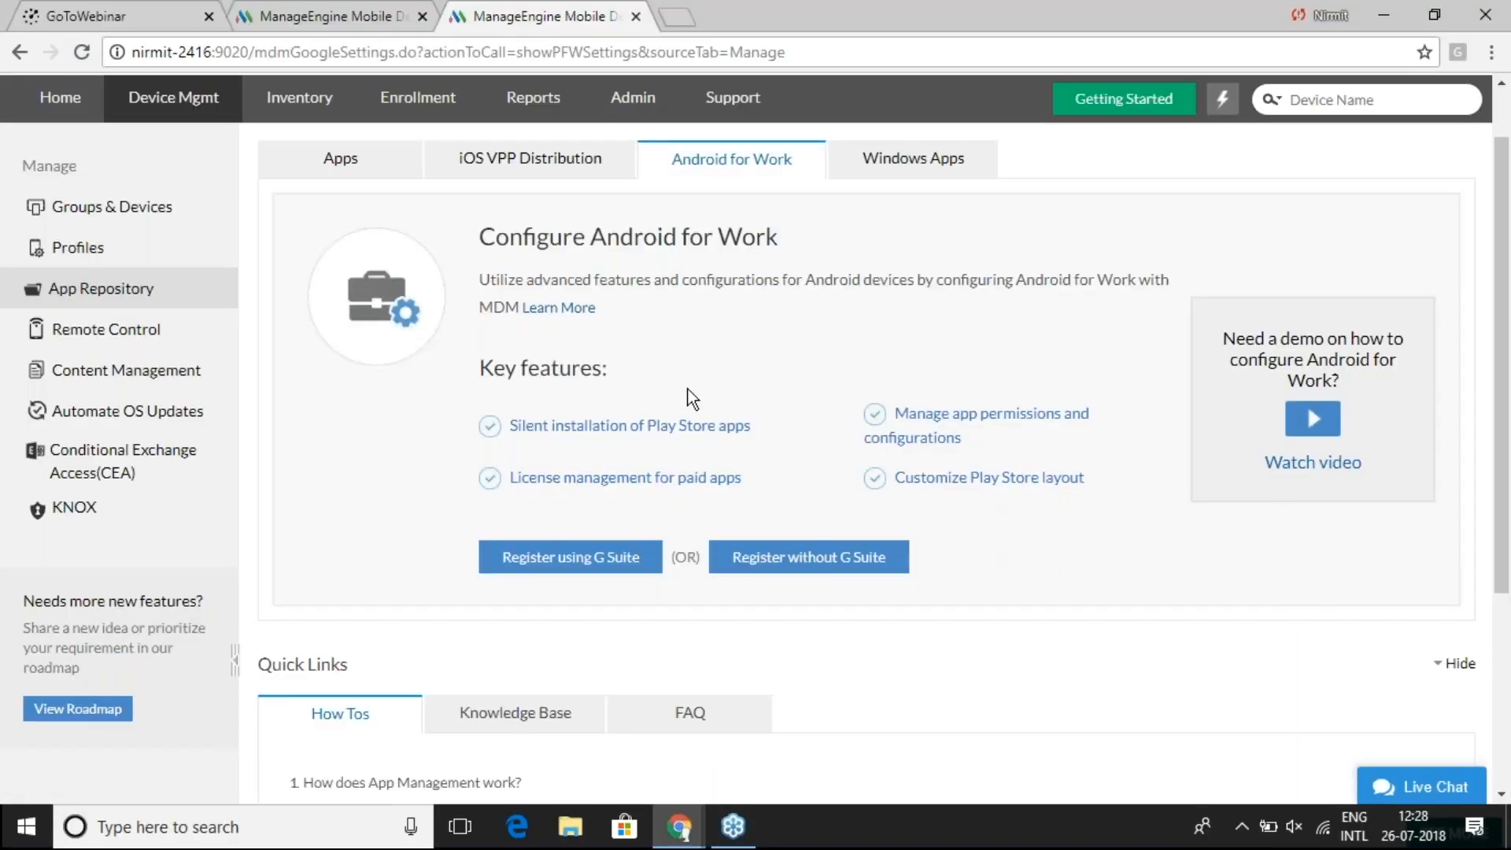
key("ctrl+Page_Up")
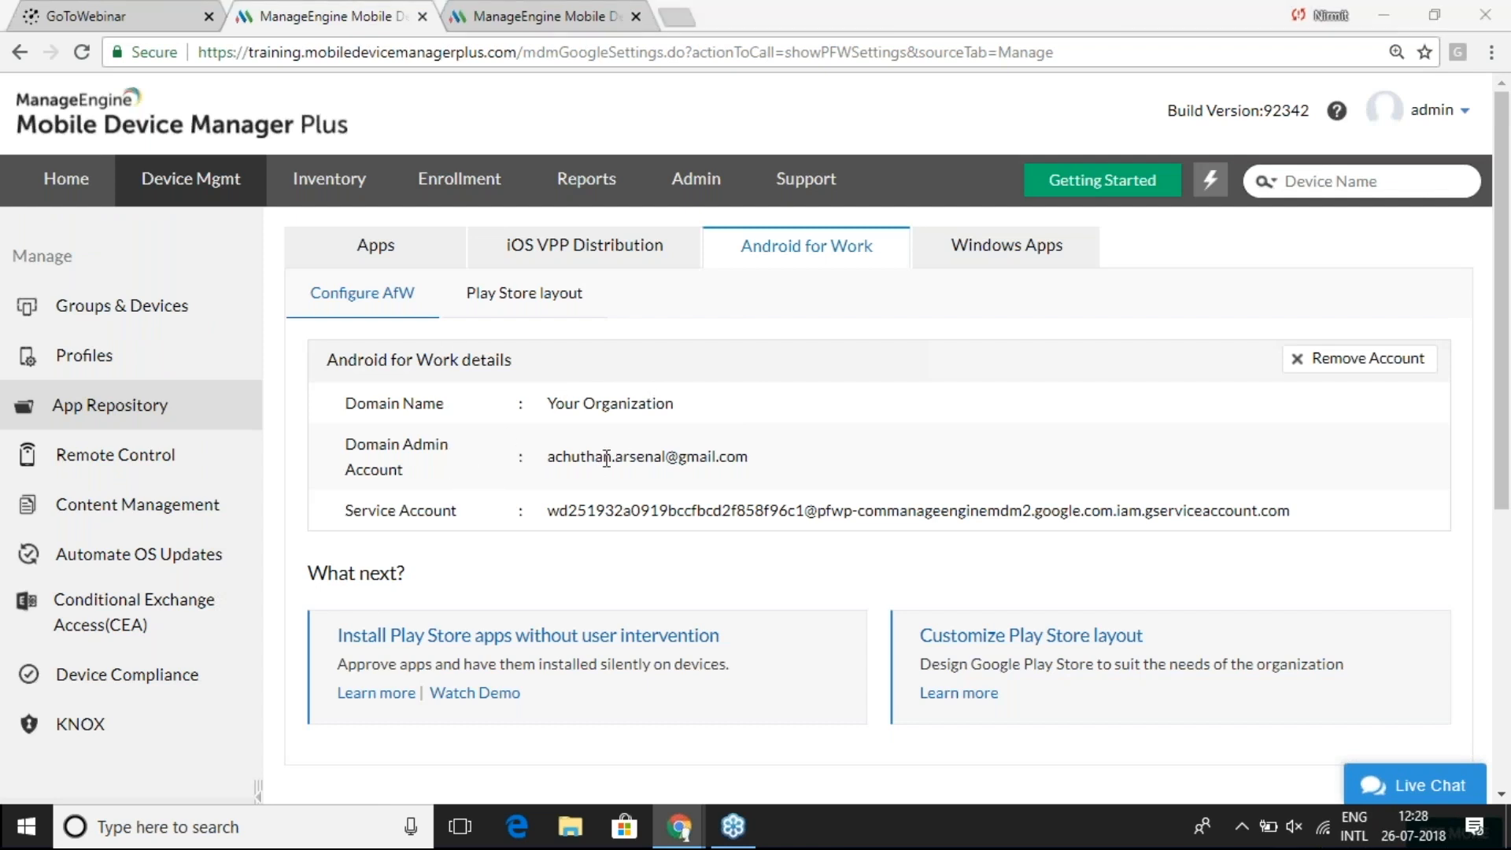
key("alt+Tab")
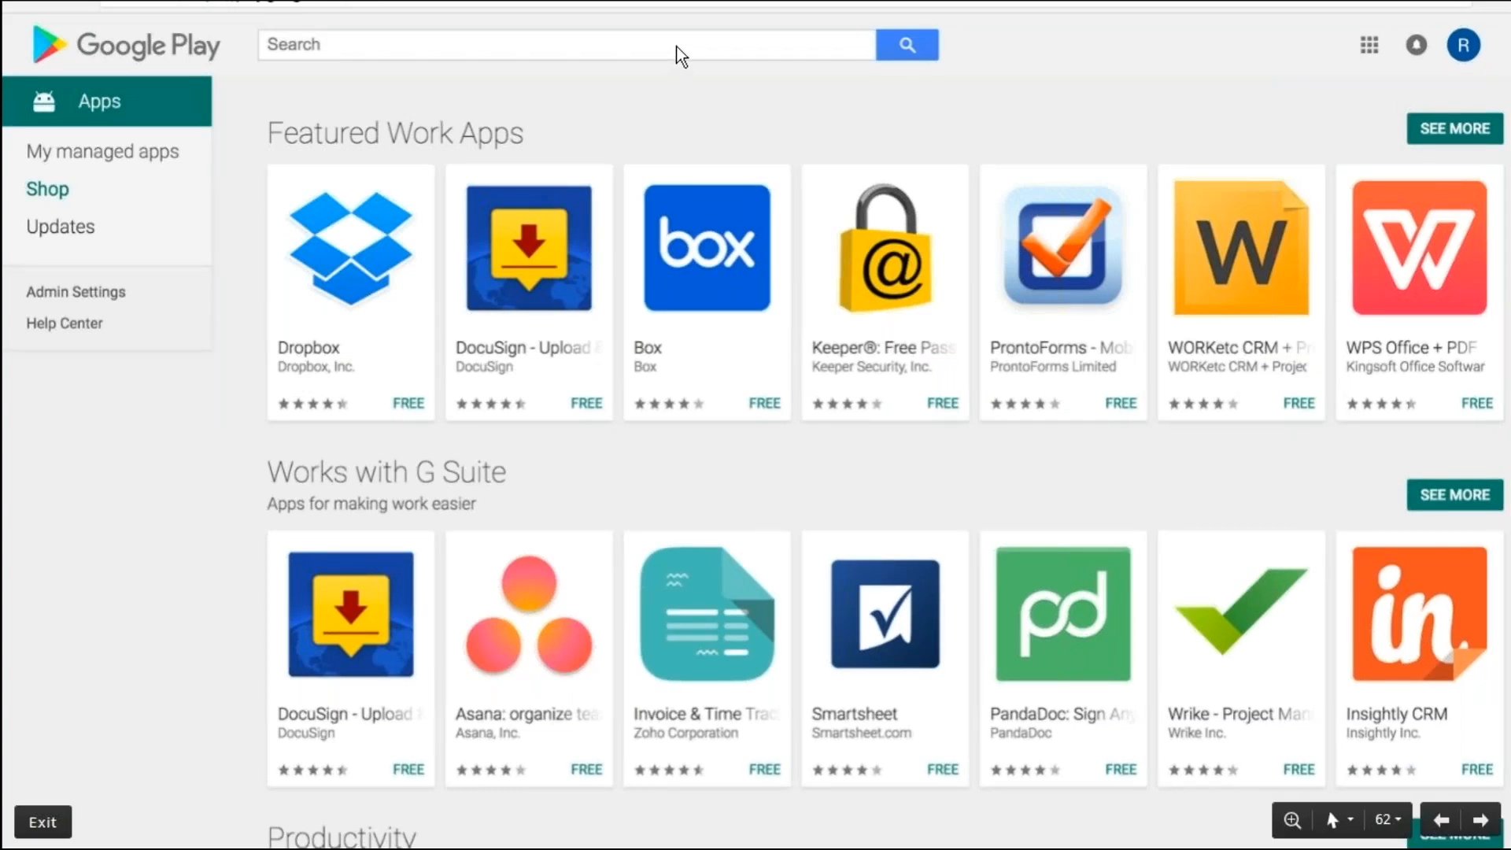
- Search managed Google Play for Zoho CRM and approve it and its permissions
key("Right")
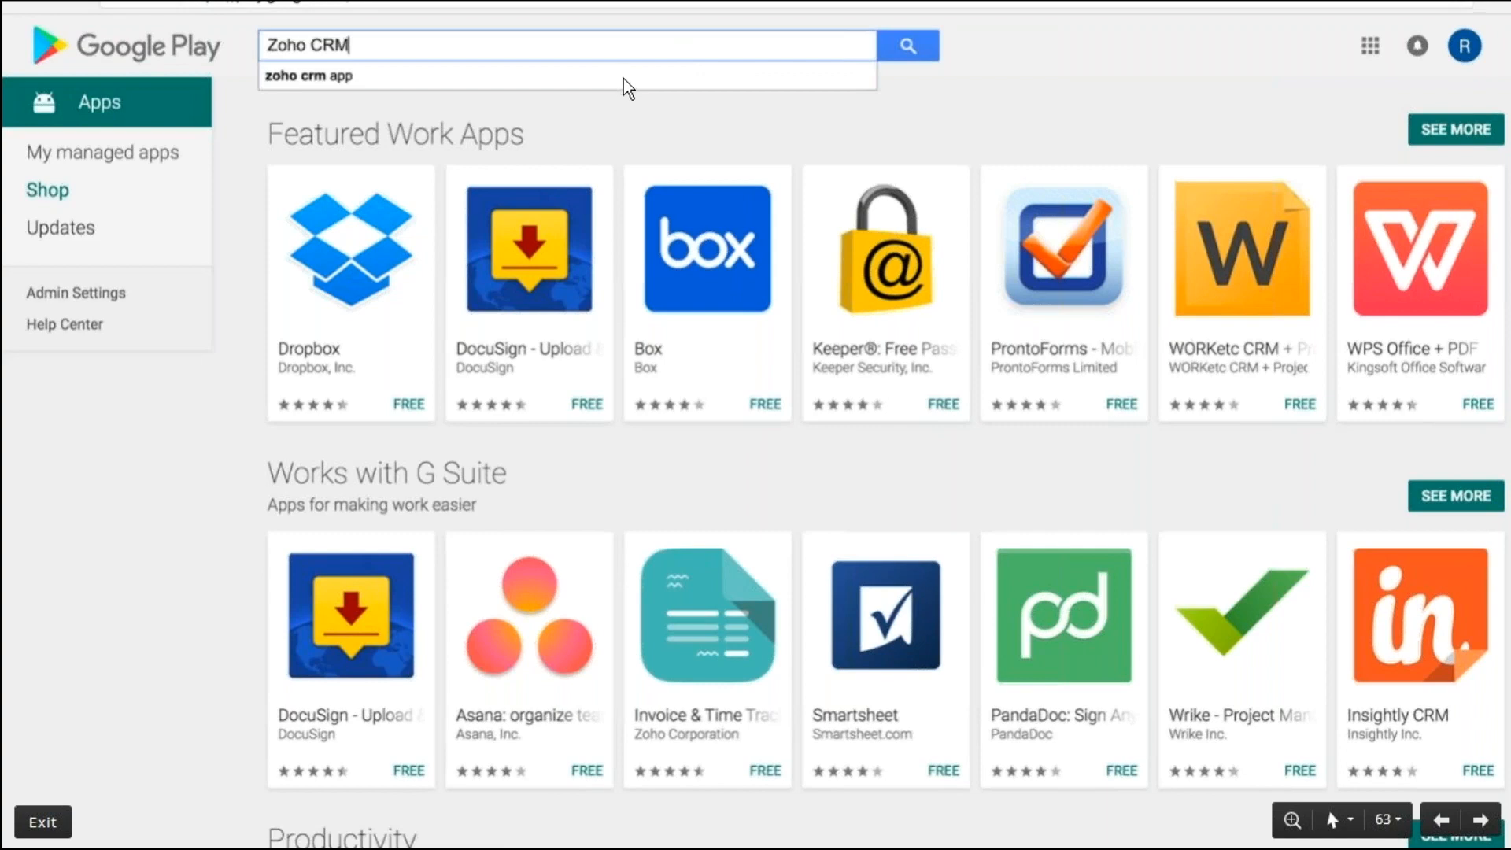
left_click(854, 44)
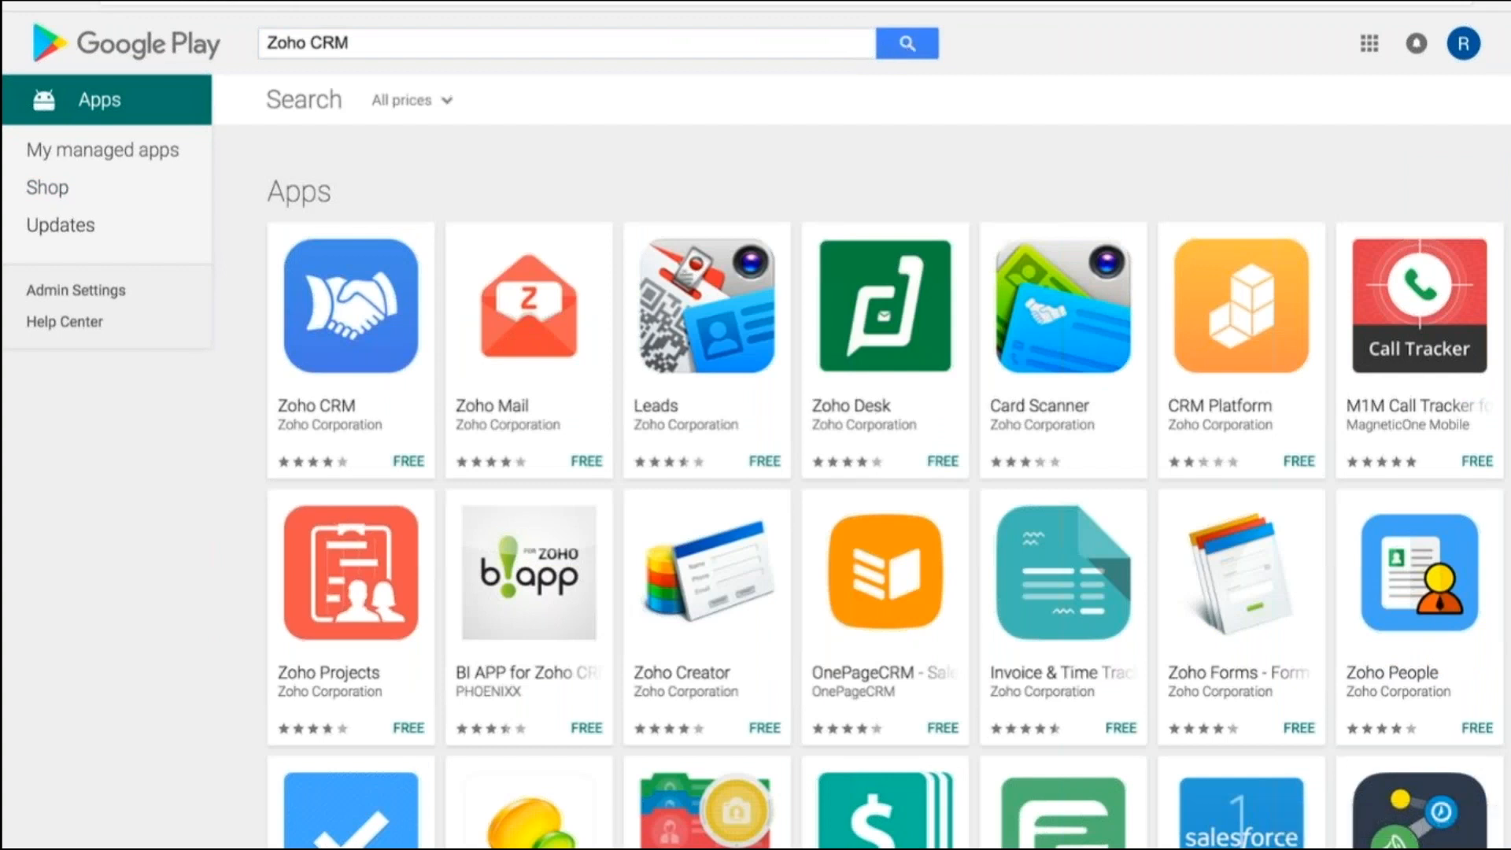
left_click(550, 205)
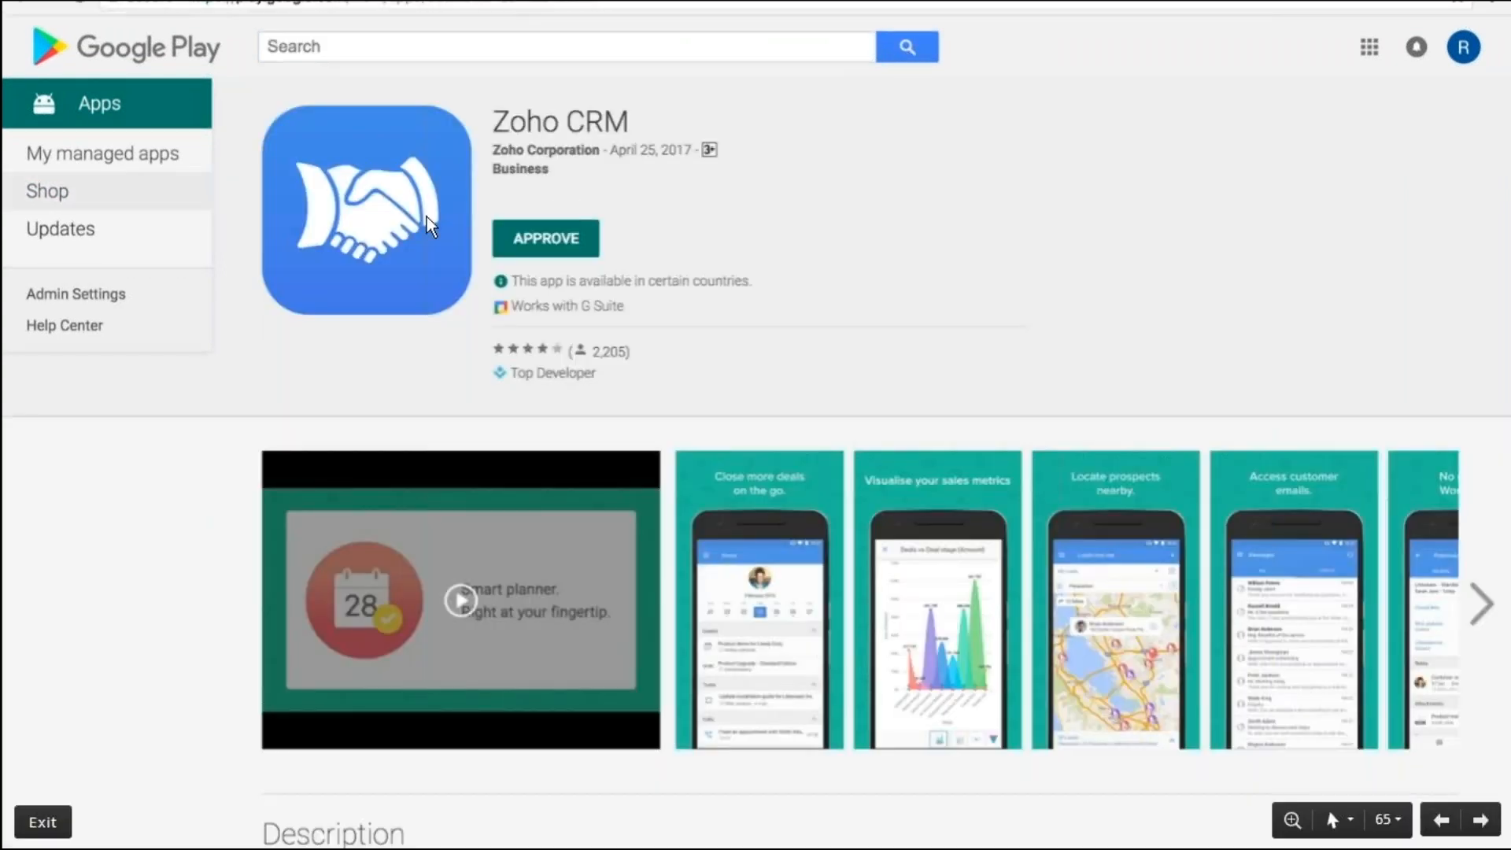
left_click(555, 238)
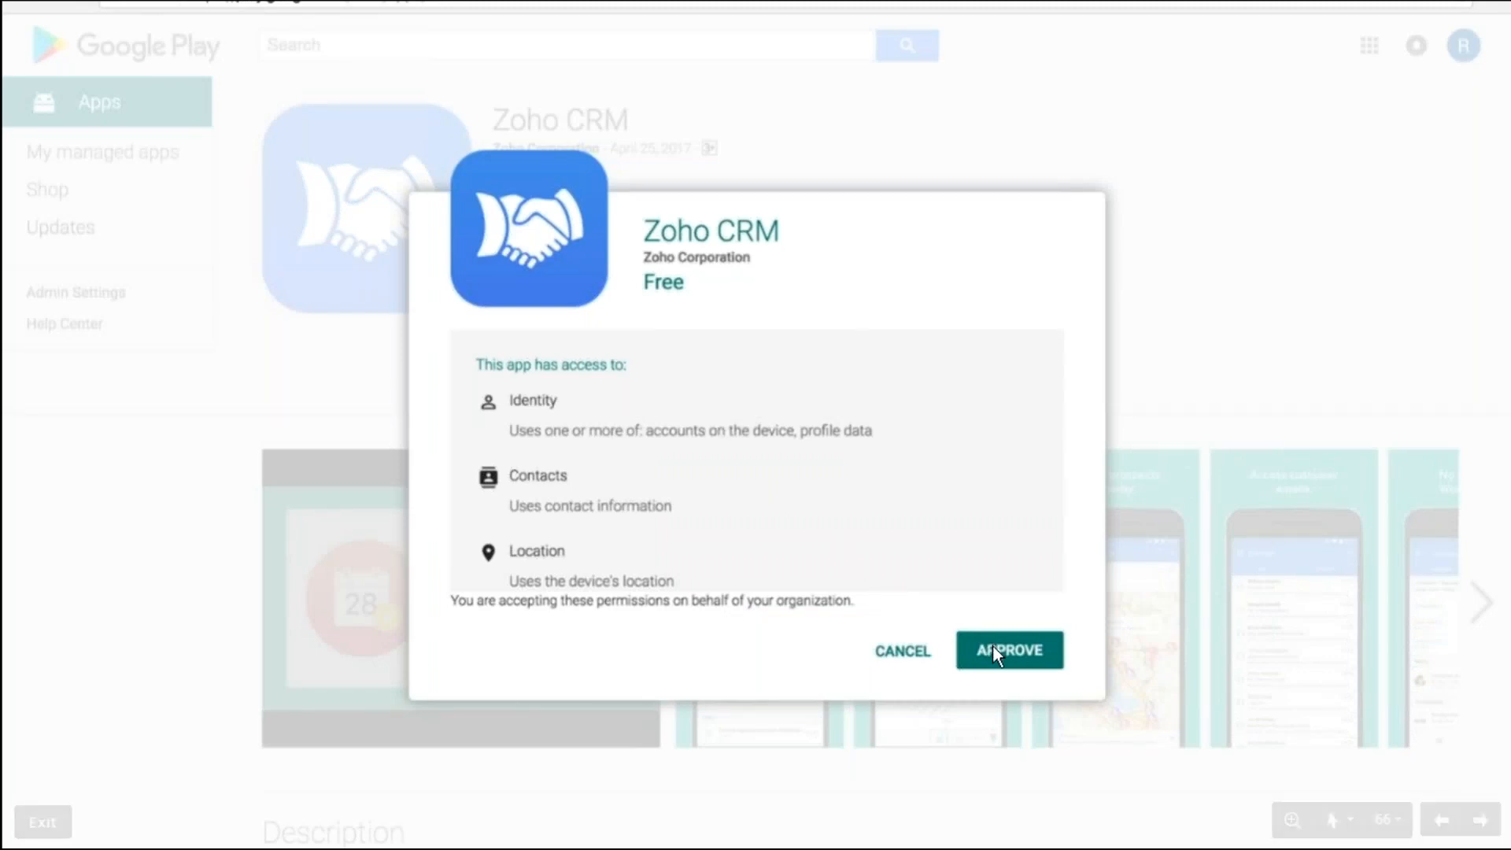
key("alt+Tab")
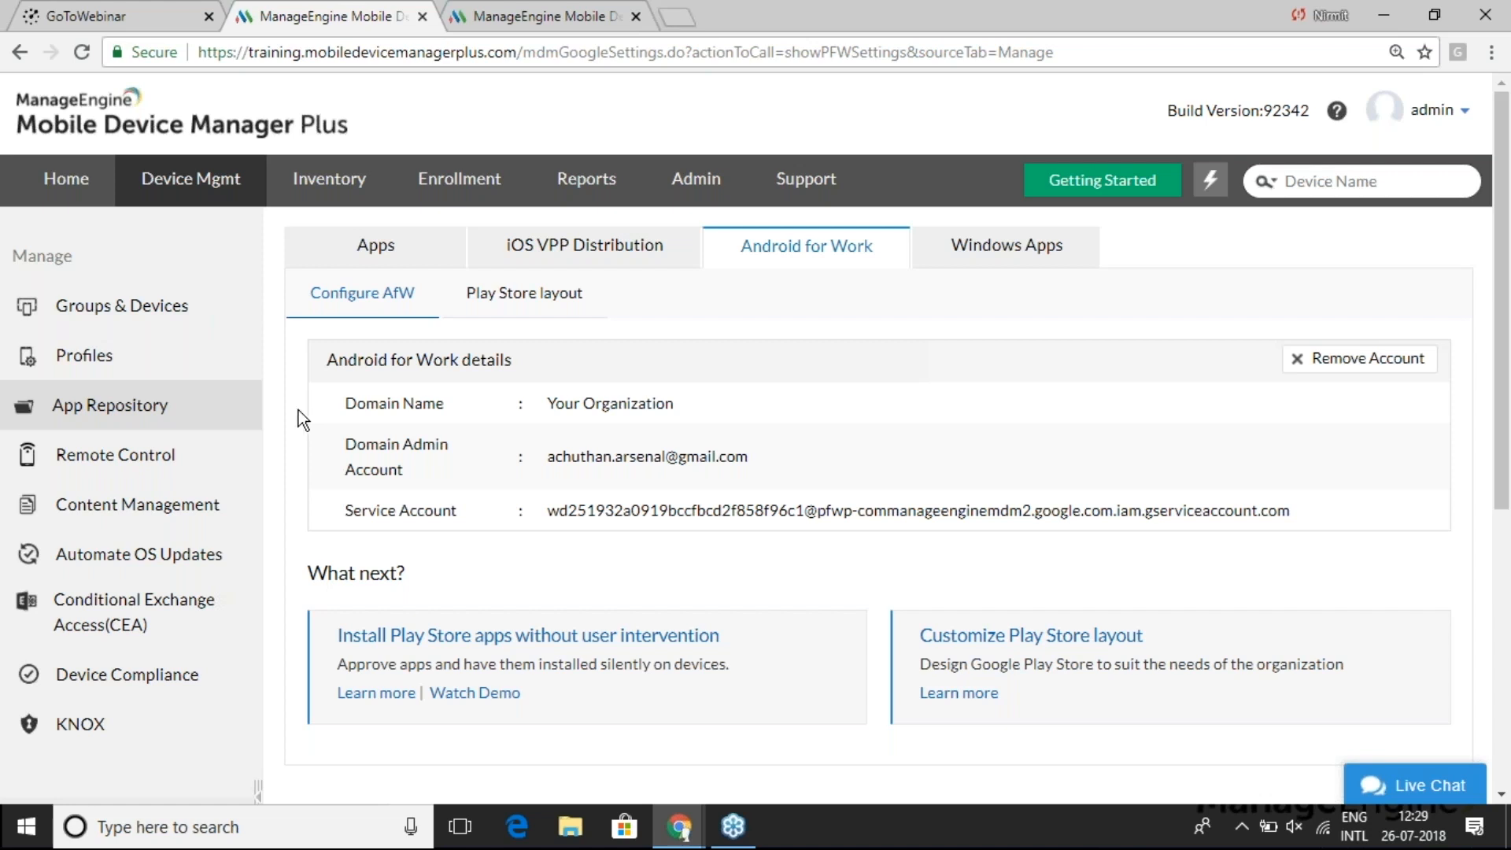
- Sync the approved Play Store apps into the App Repository
left_click(182, 410)
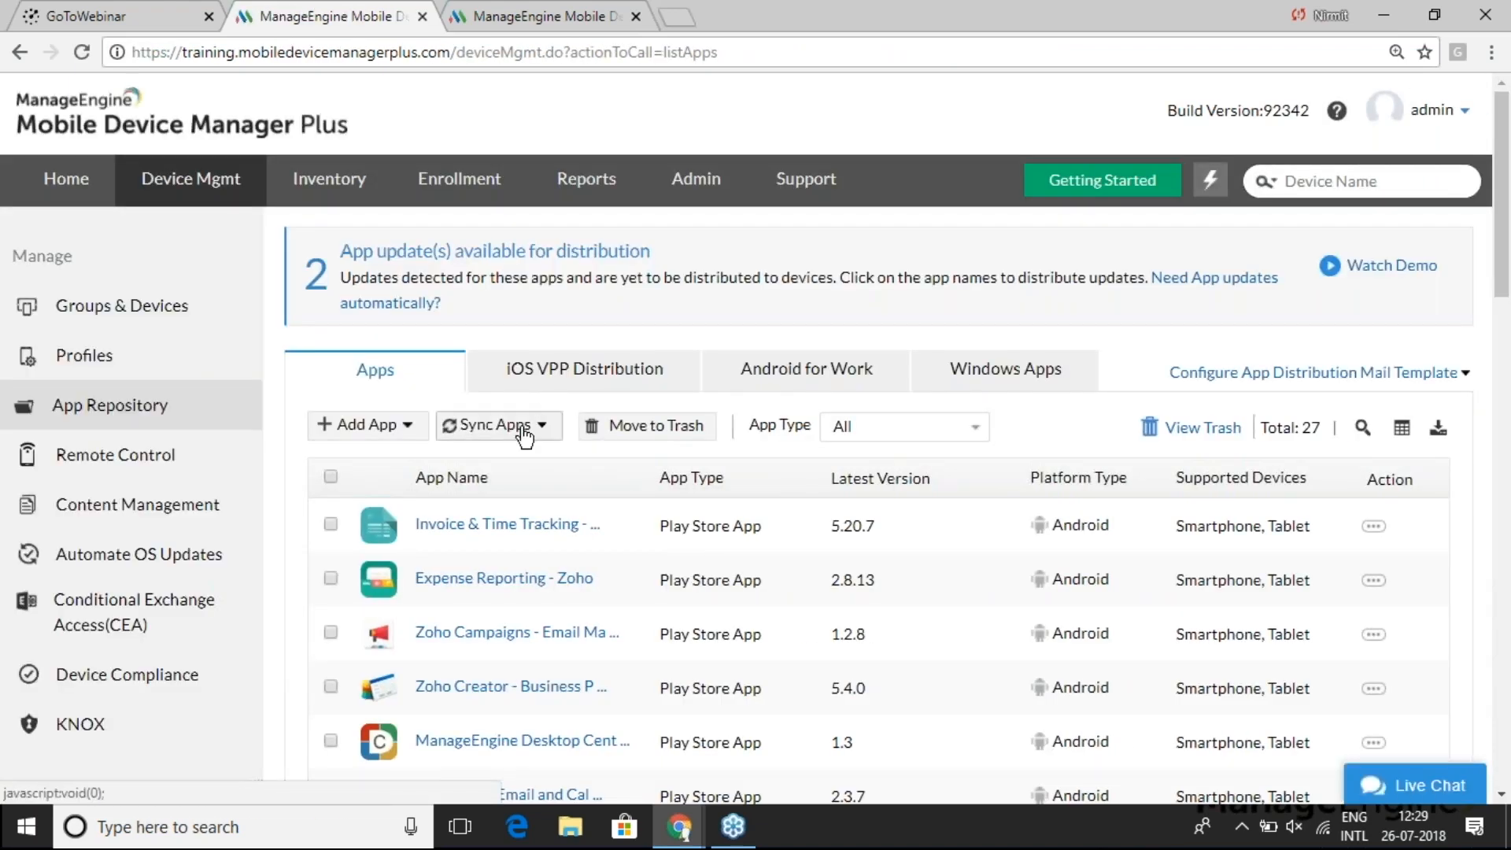
left_click(524, 432)
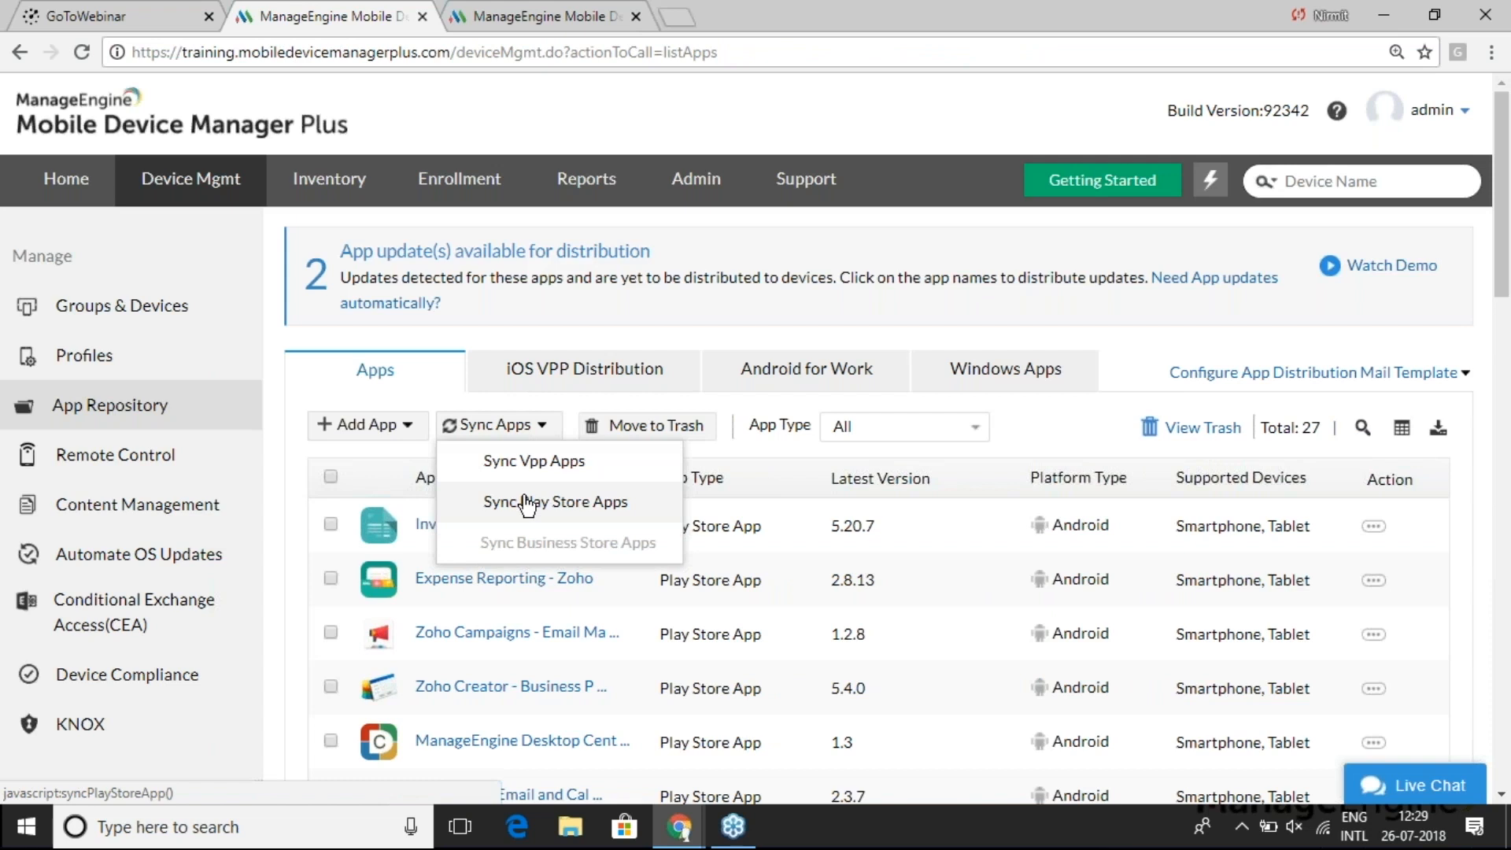
left_click(527, 502)
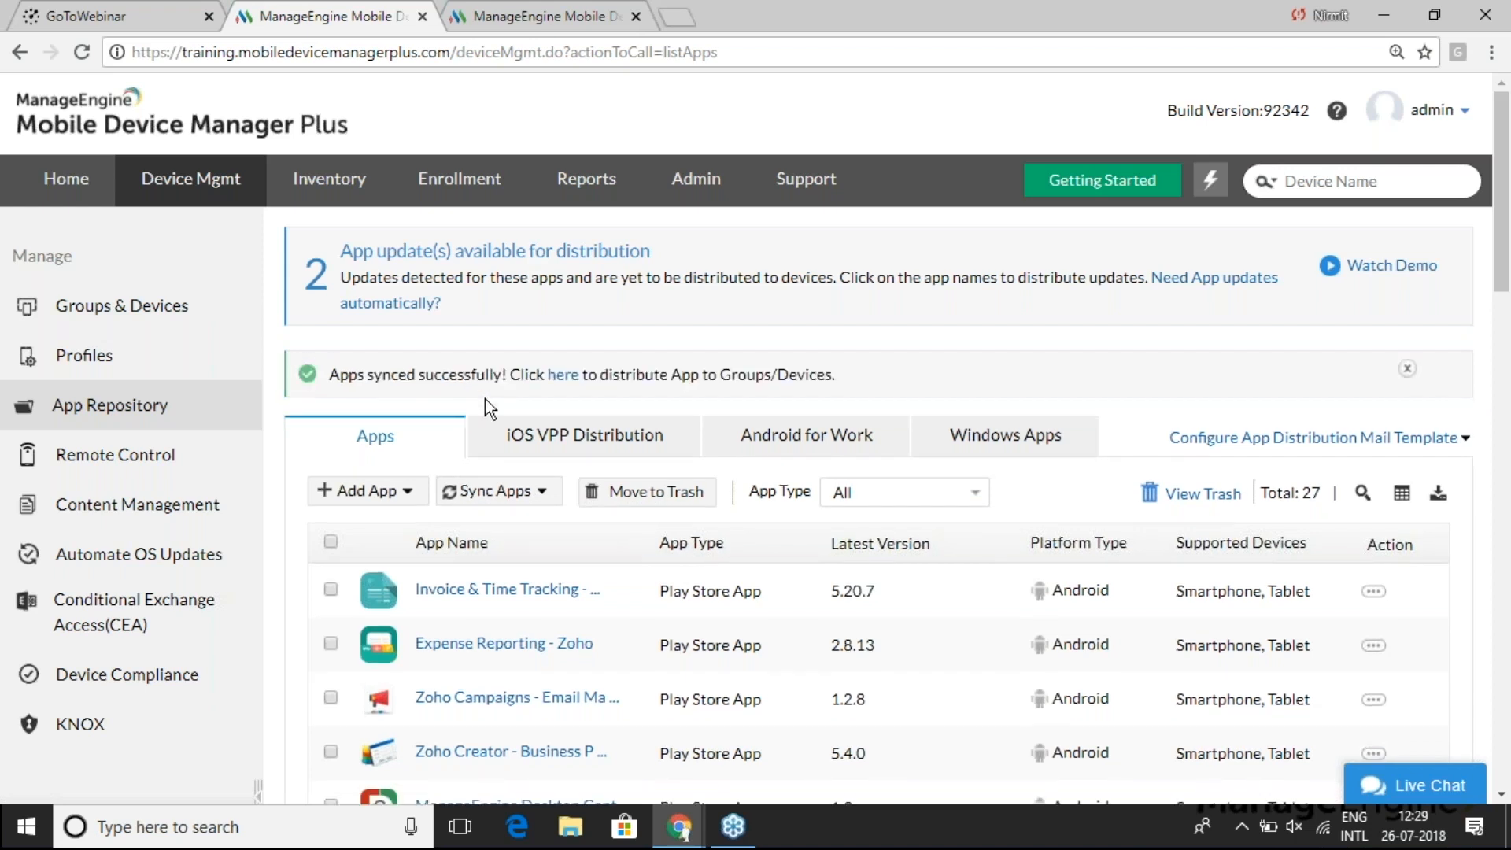
scroll(754, 440, "down", 2)
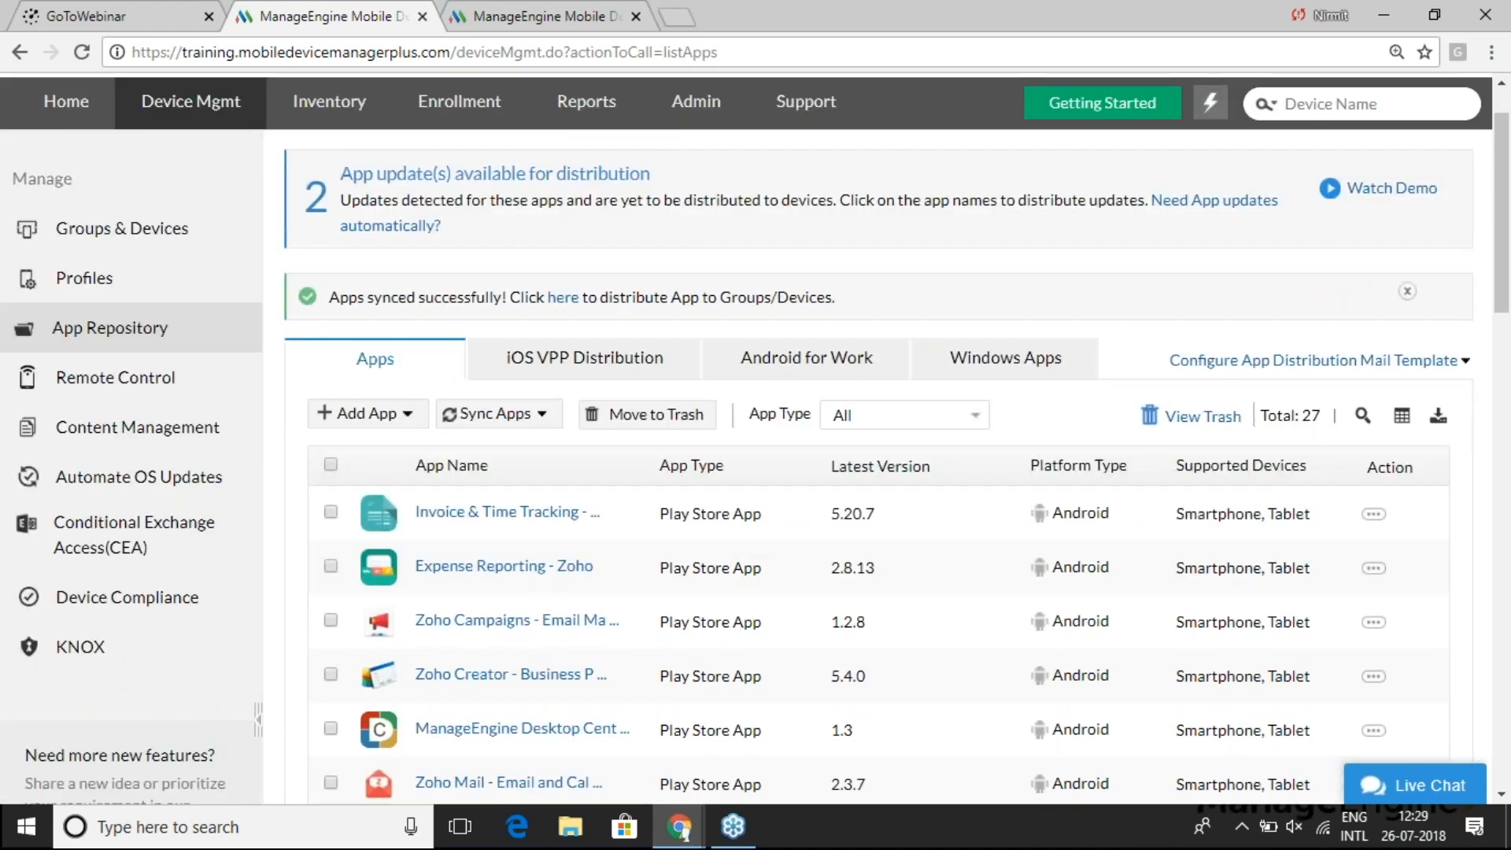
- Filter the repository to Play Store App type and open Zoho Creator - Business Process Automation
left_click(944, 362)
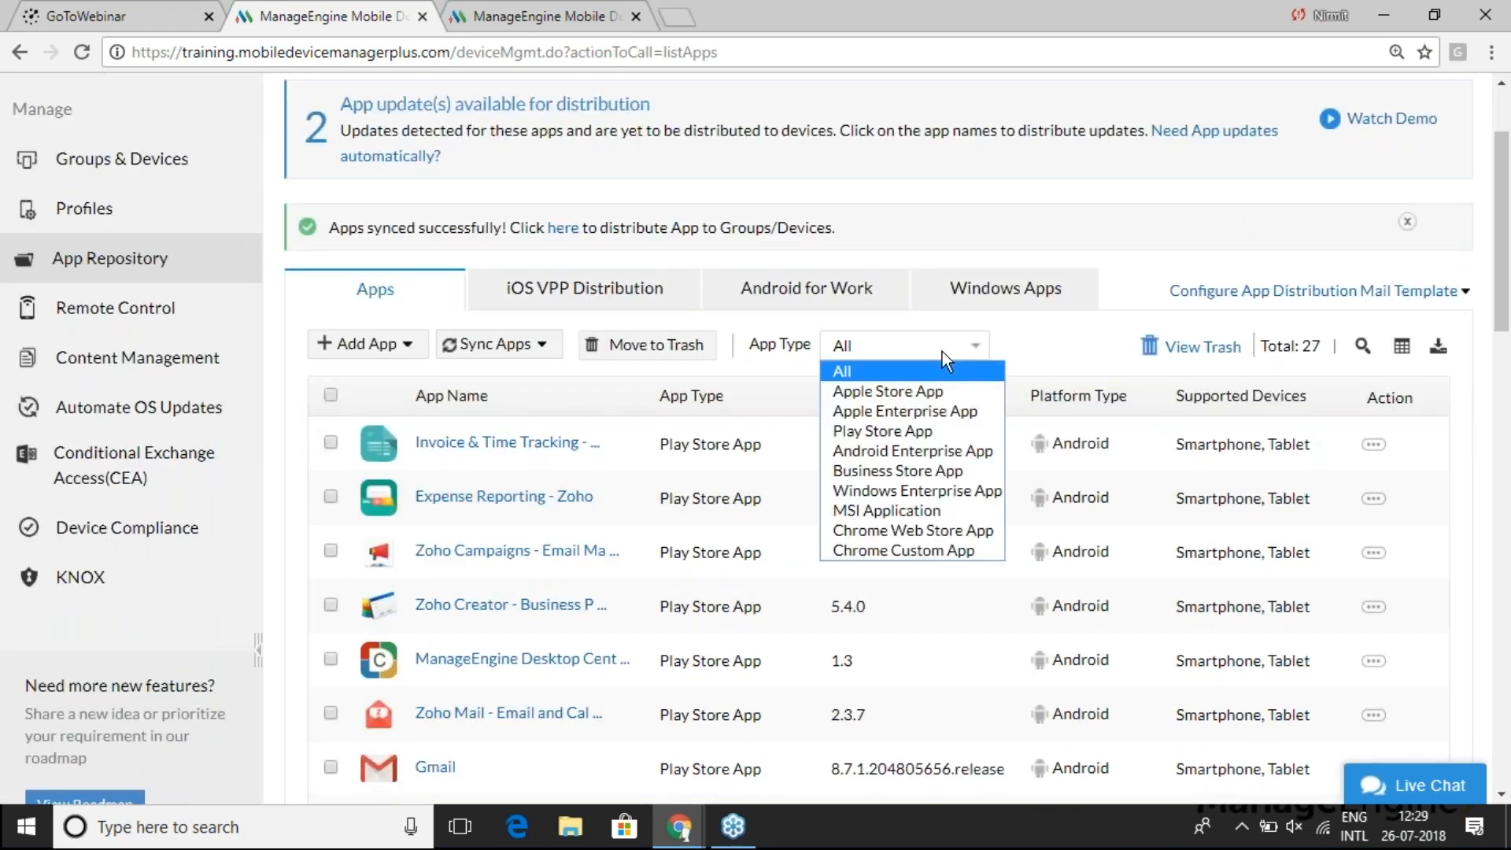
left_click(923, 436)
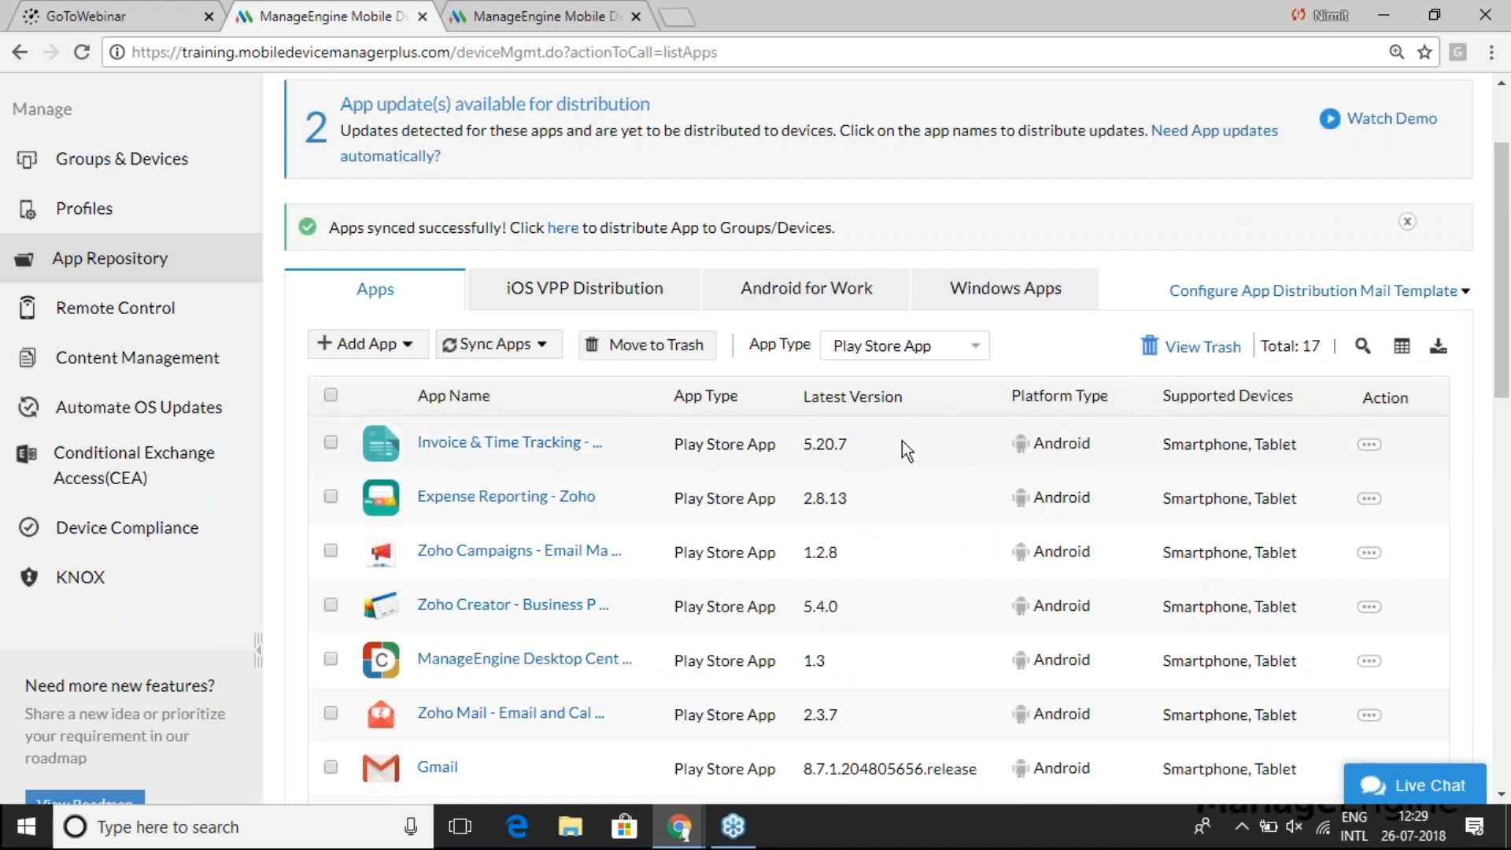
scroll(607, 528, "down", 1)
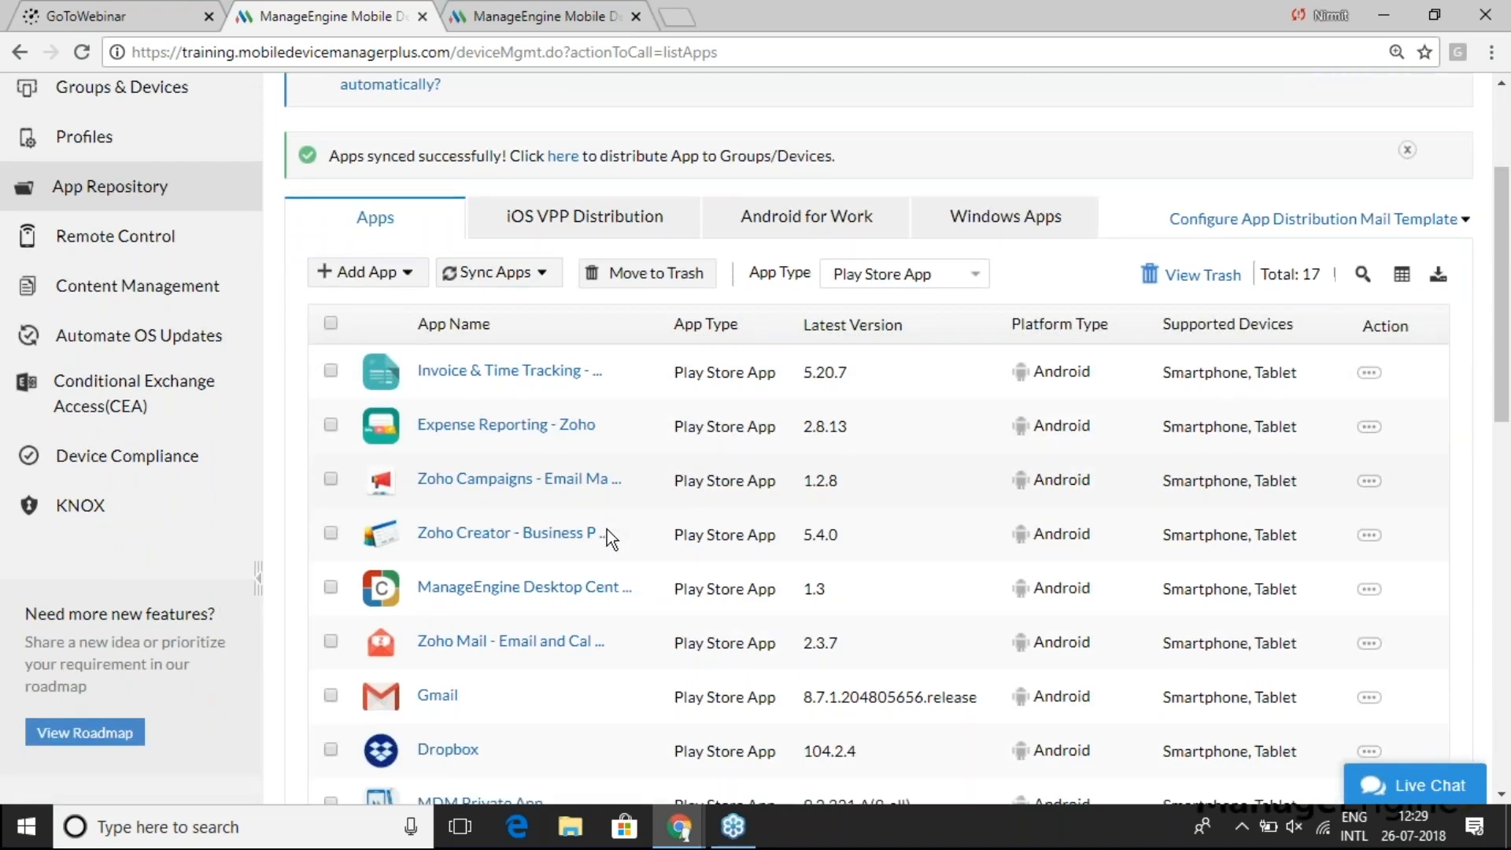
left_click(512, 602)
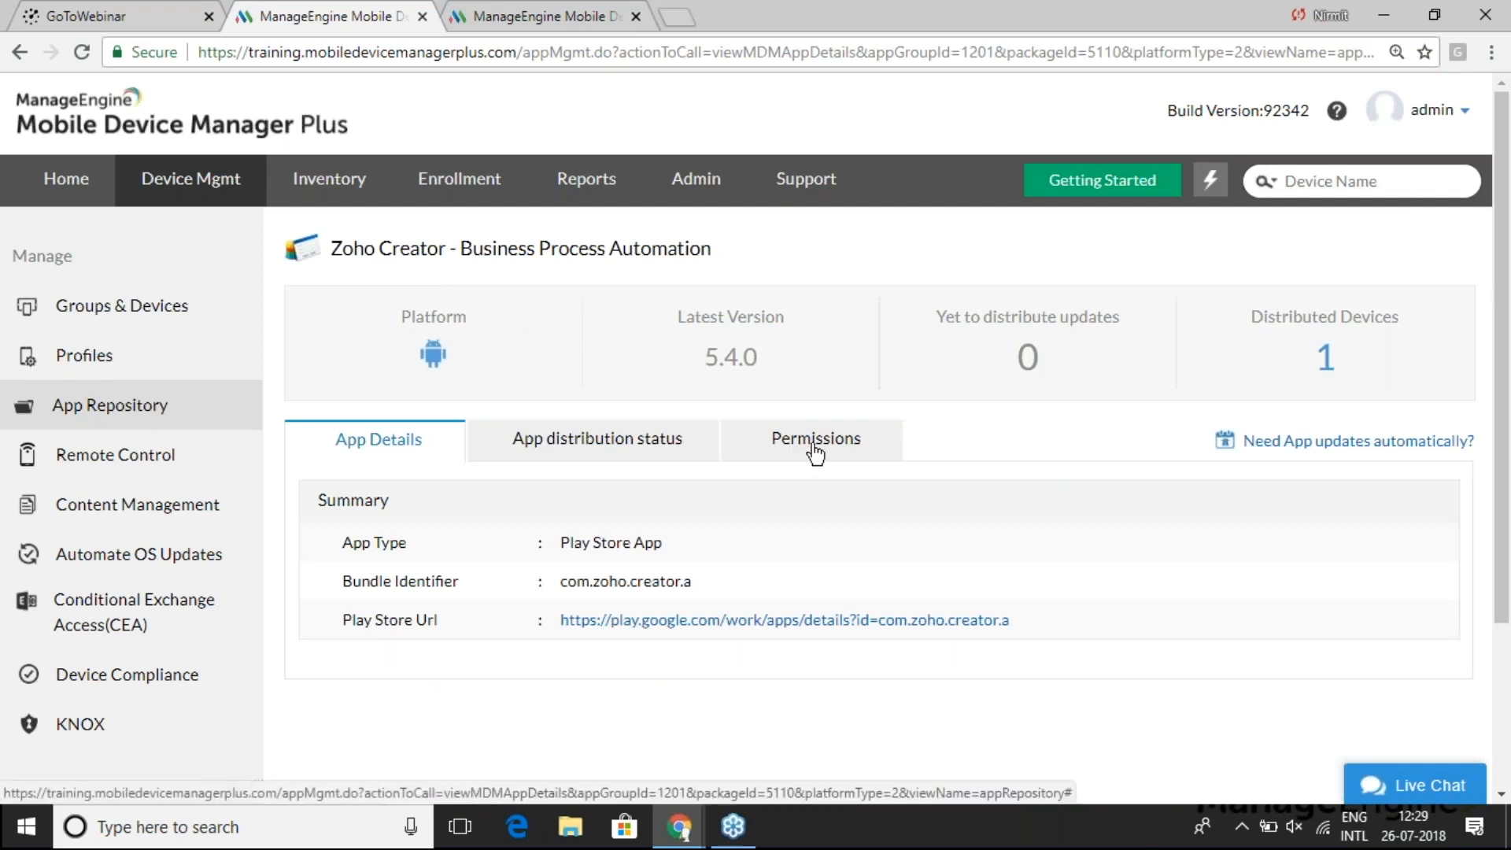
- Edit Zoho Creator's permissions to deny Camera and Contacts, keep Phone allowed, and save
left_click(816, 454)
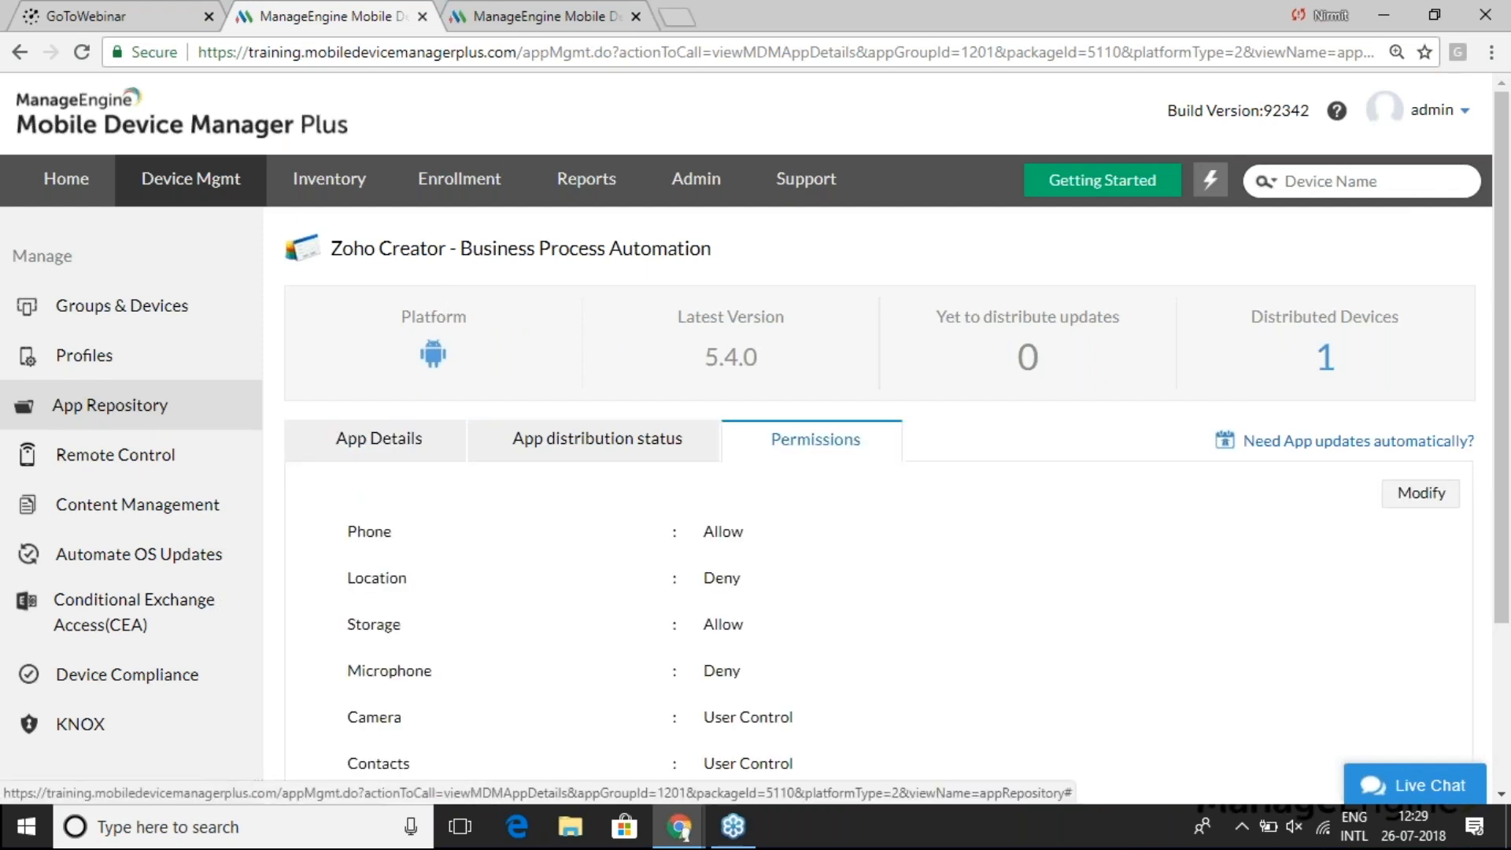
left_click(1416, 494)
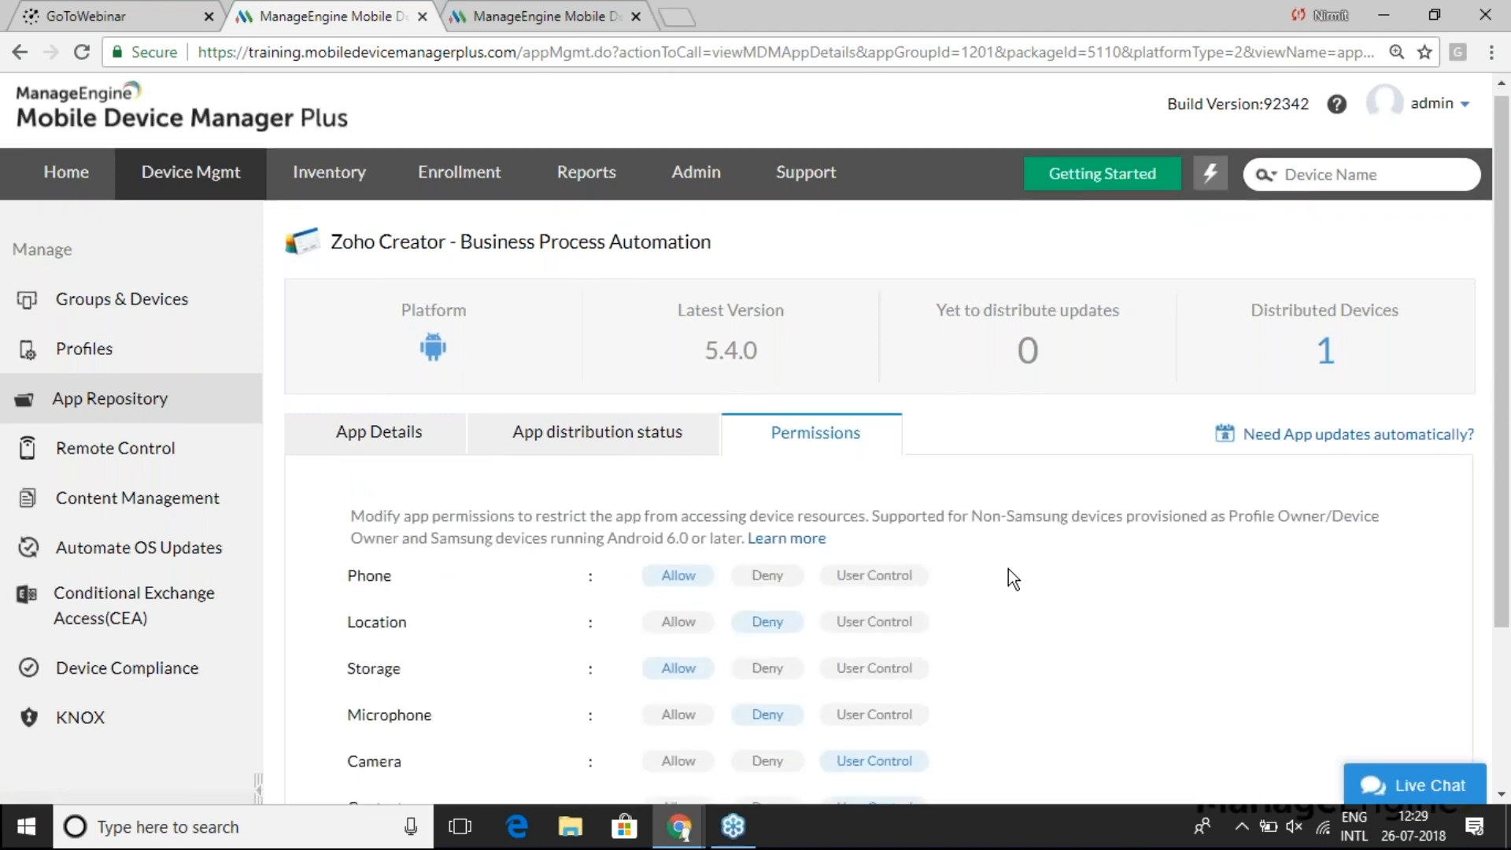
scroll(1008, 569, "down", 2)
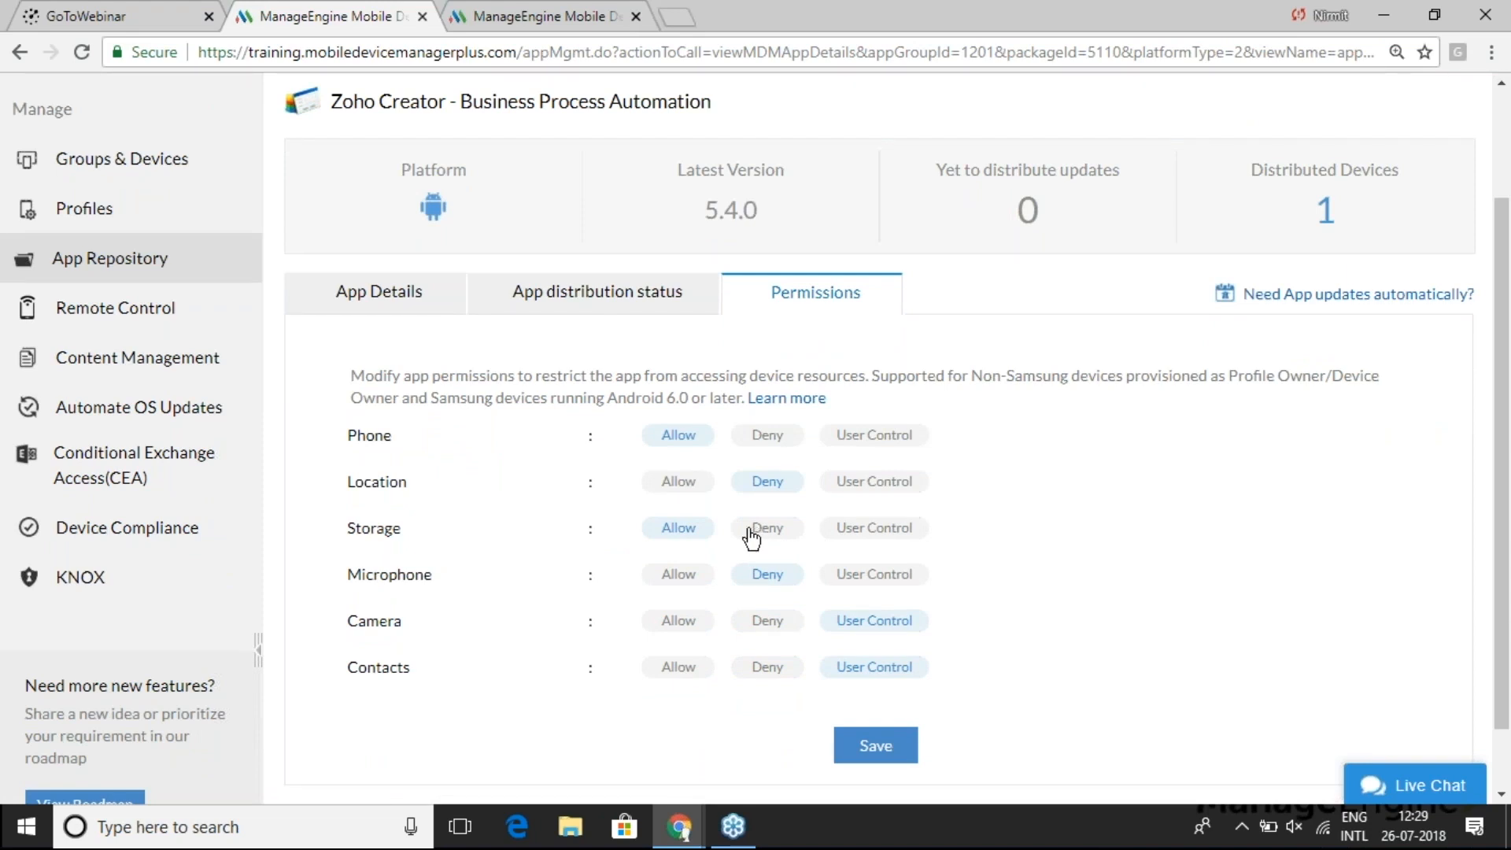
left_click(765, 436)
left_click(676, 438)
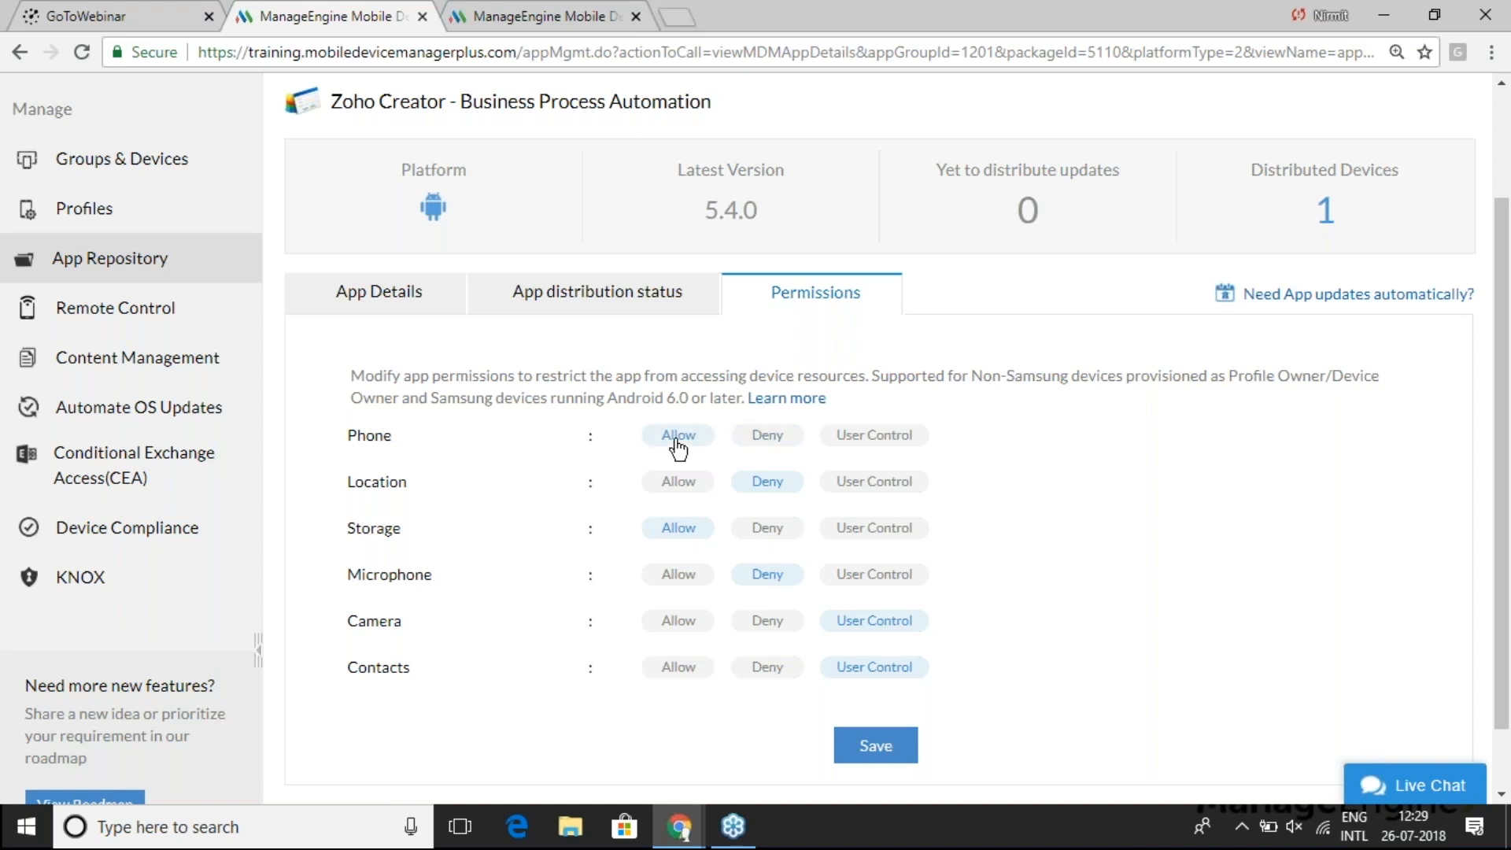
left_click(755, 623)
left_click(771, 671)
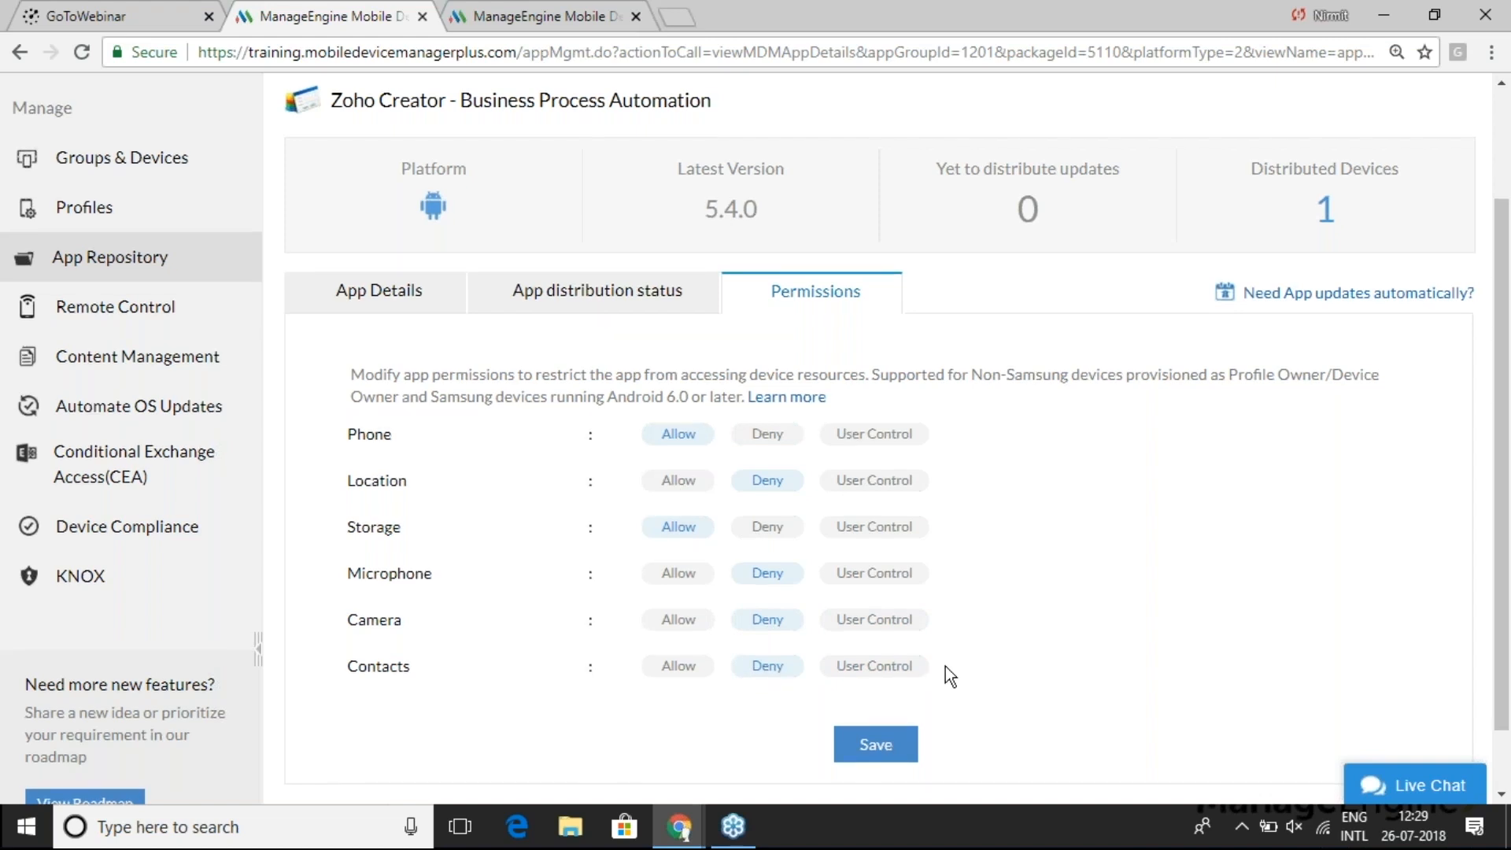
scroll(945, 665, "down", 2)
left_click(879, 674)
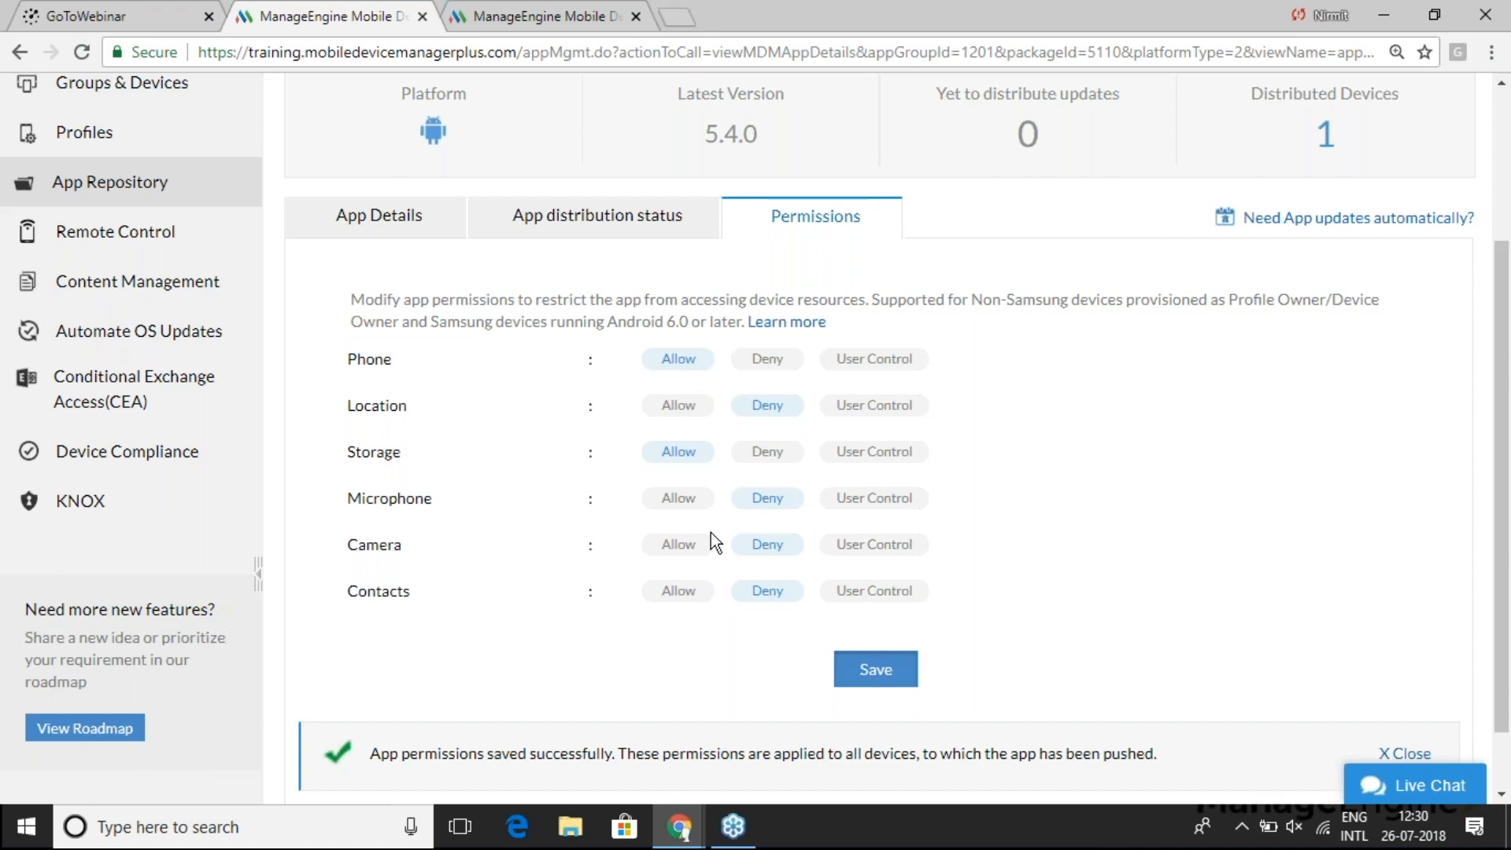
scroll(878, 438, "up", 3)
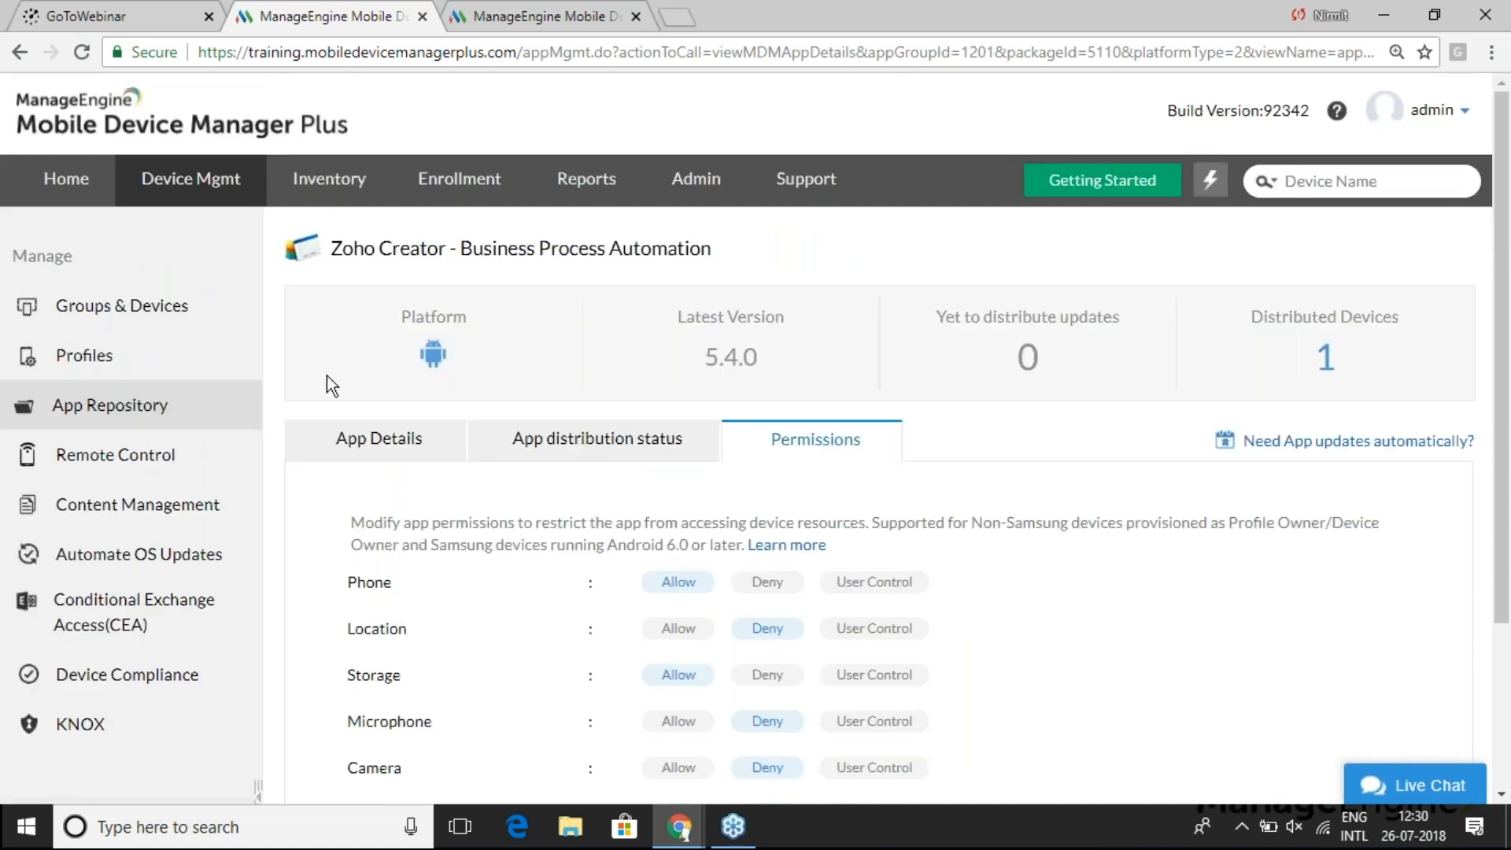
- Filter the Devices list to Android and select the devices to receive the app
left_click(167, 313)
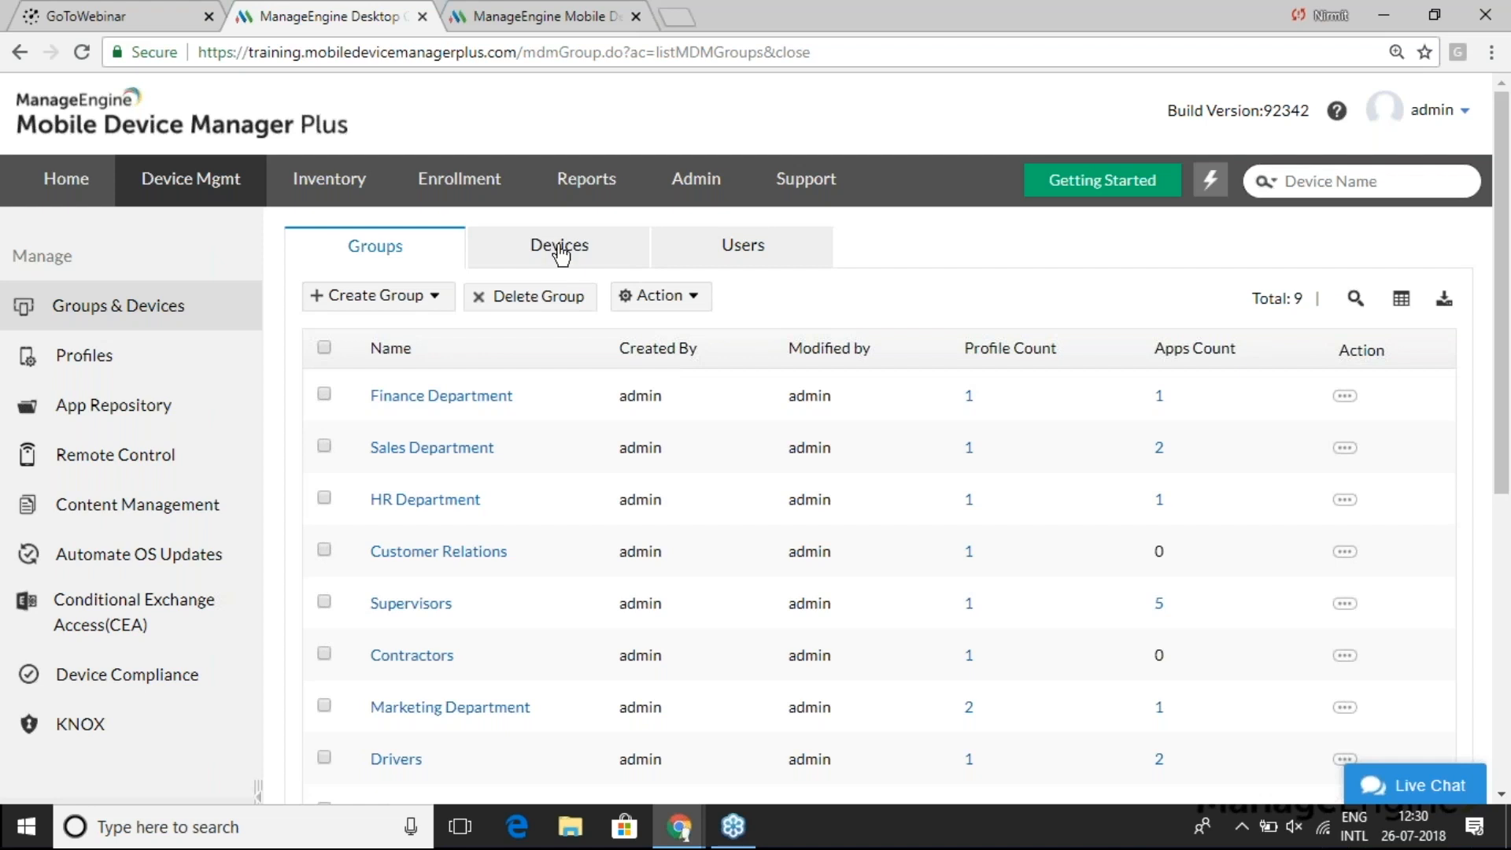
left_click(561, 247)
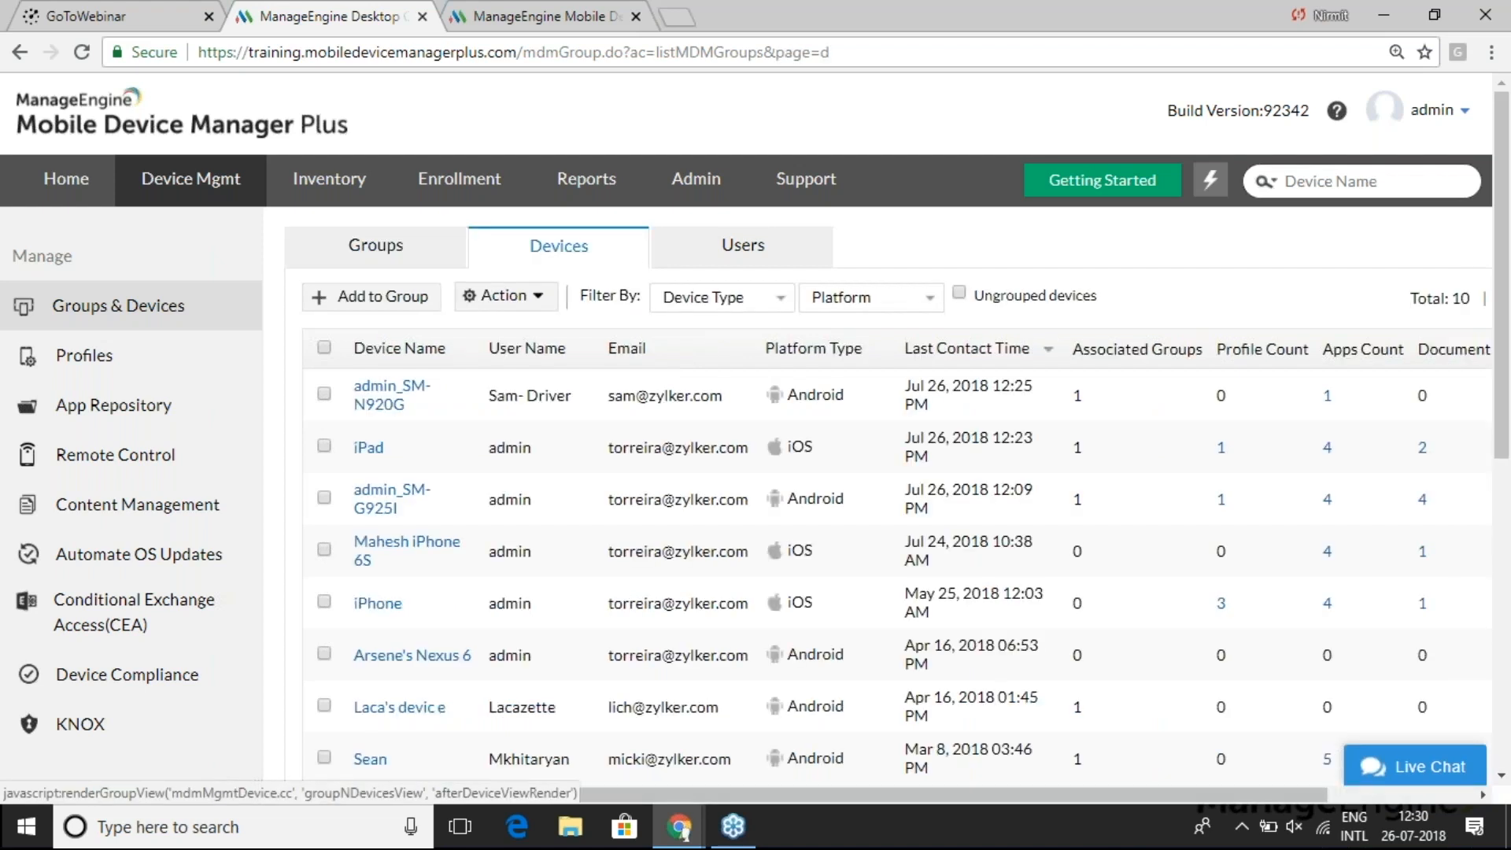
left_click(851, 299)
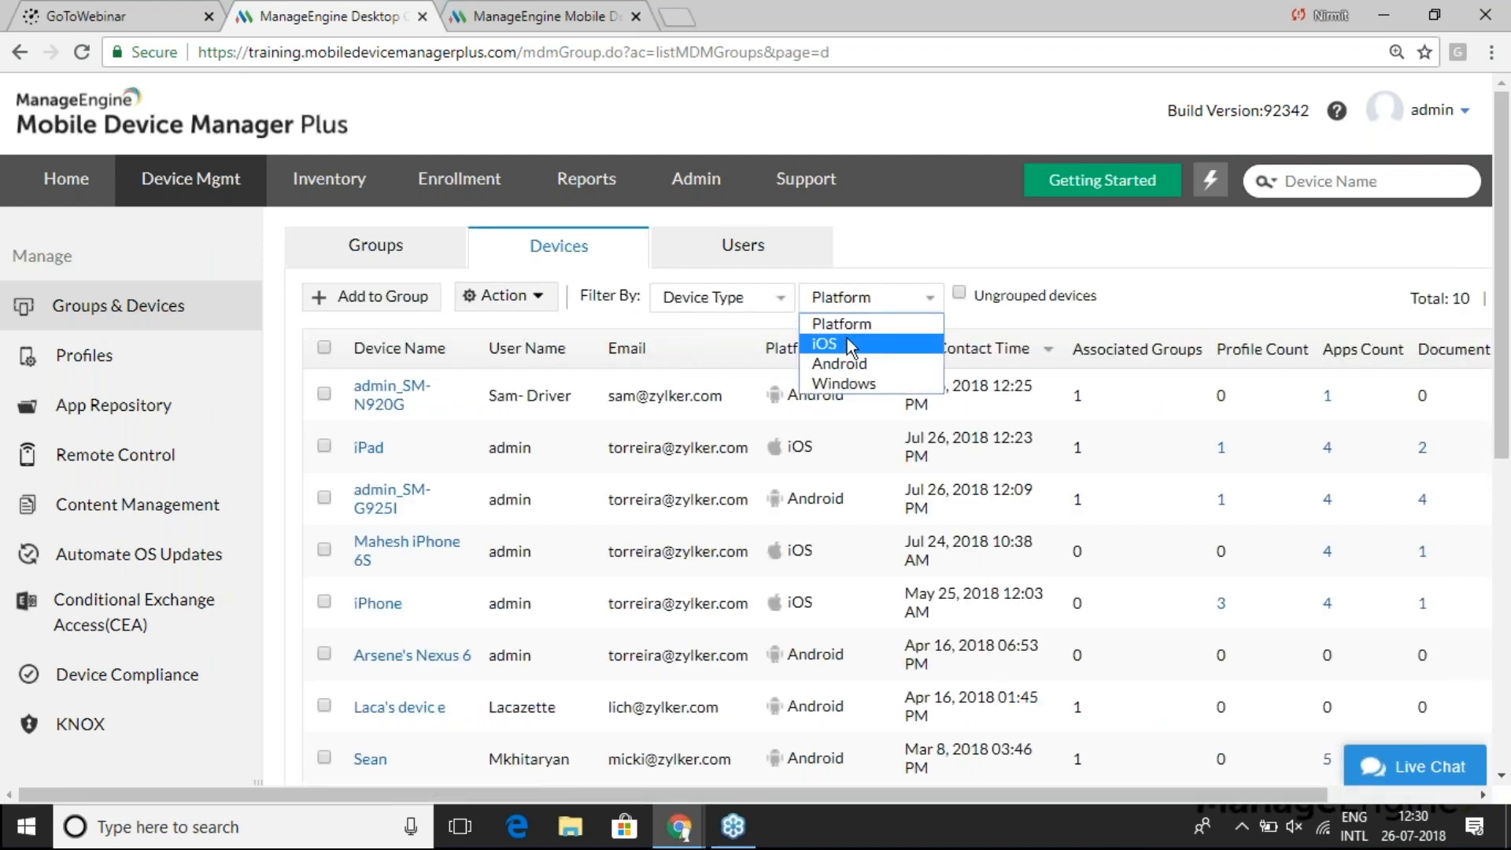
left_click(848, 359)
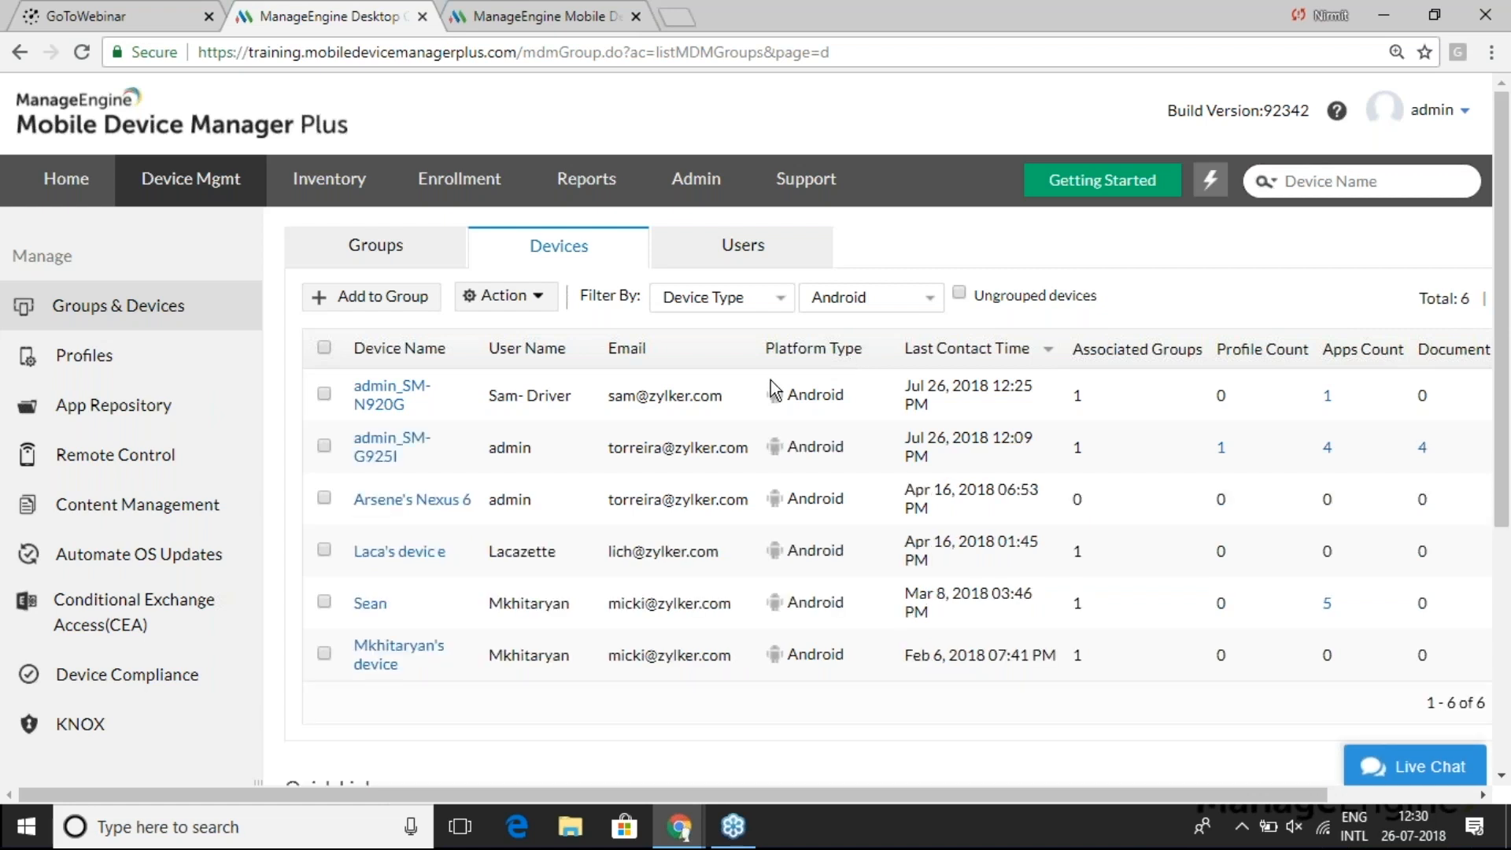
left_click(325, 499)
- Distribute Zoho CRM to the selected devices with Install app automatically
left_click(526, 297)
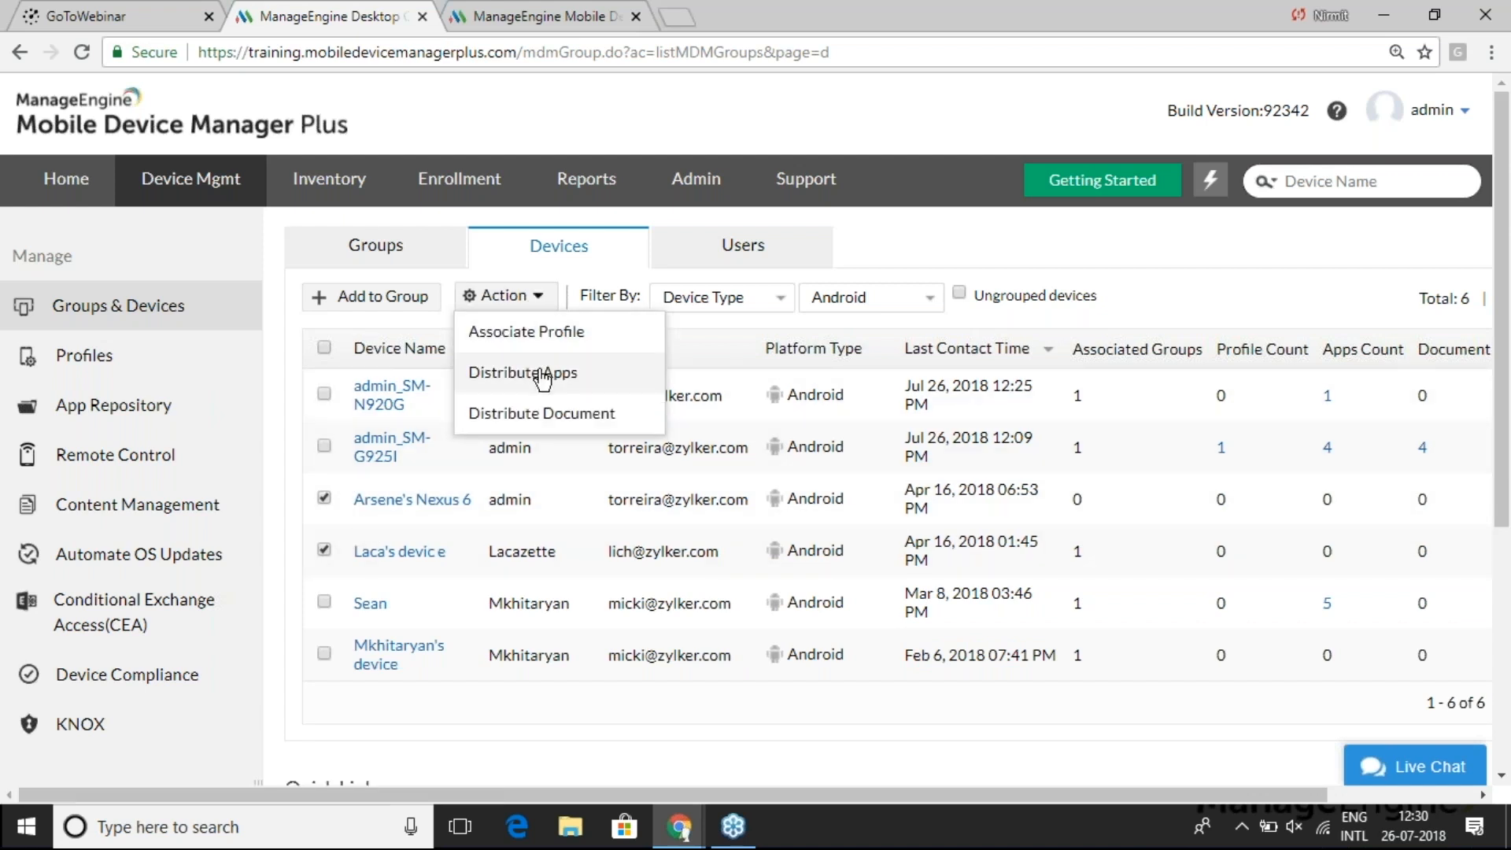
left_click(538, 370)
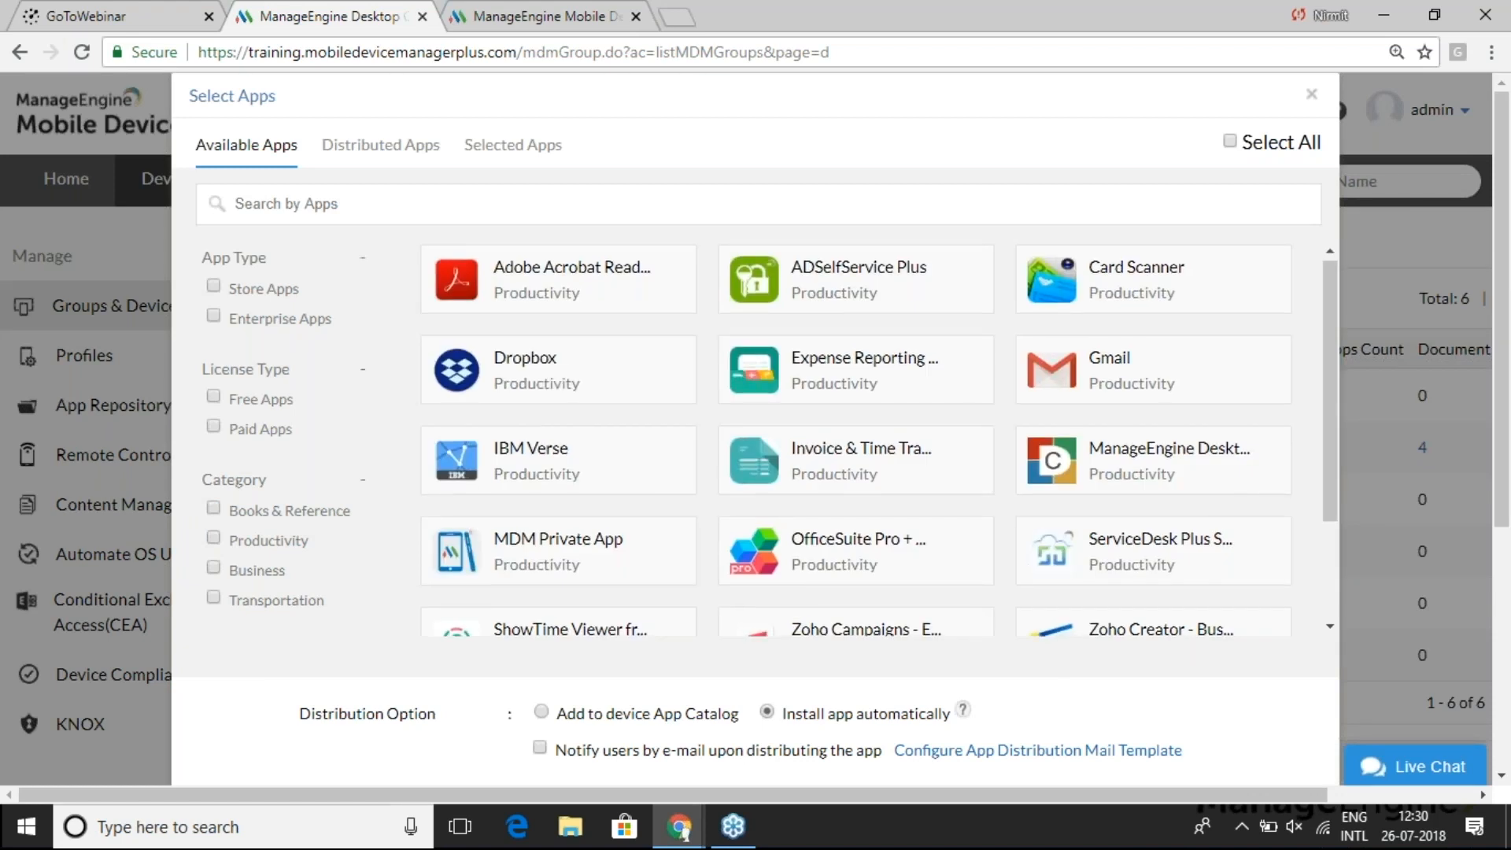
scroll(700, 504, "down", 5)
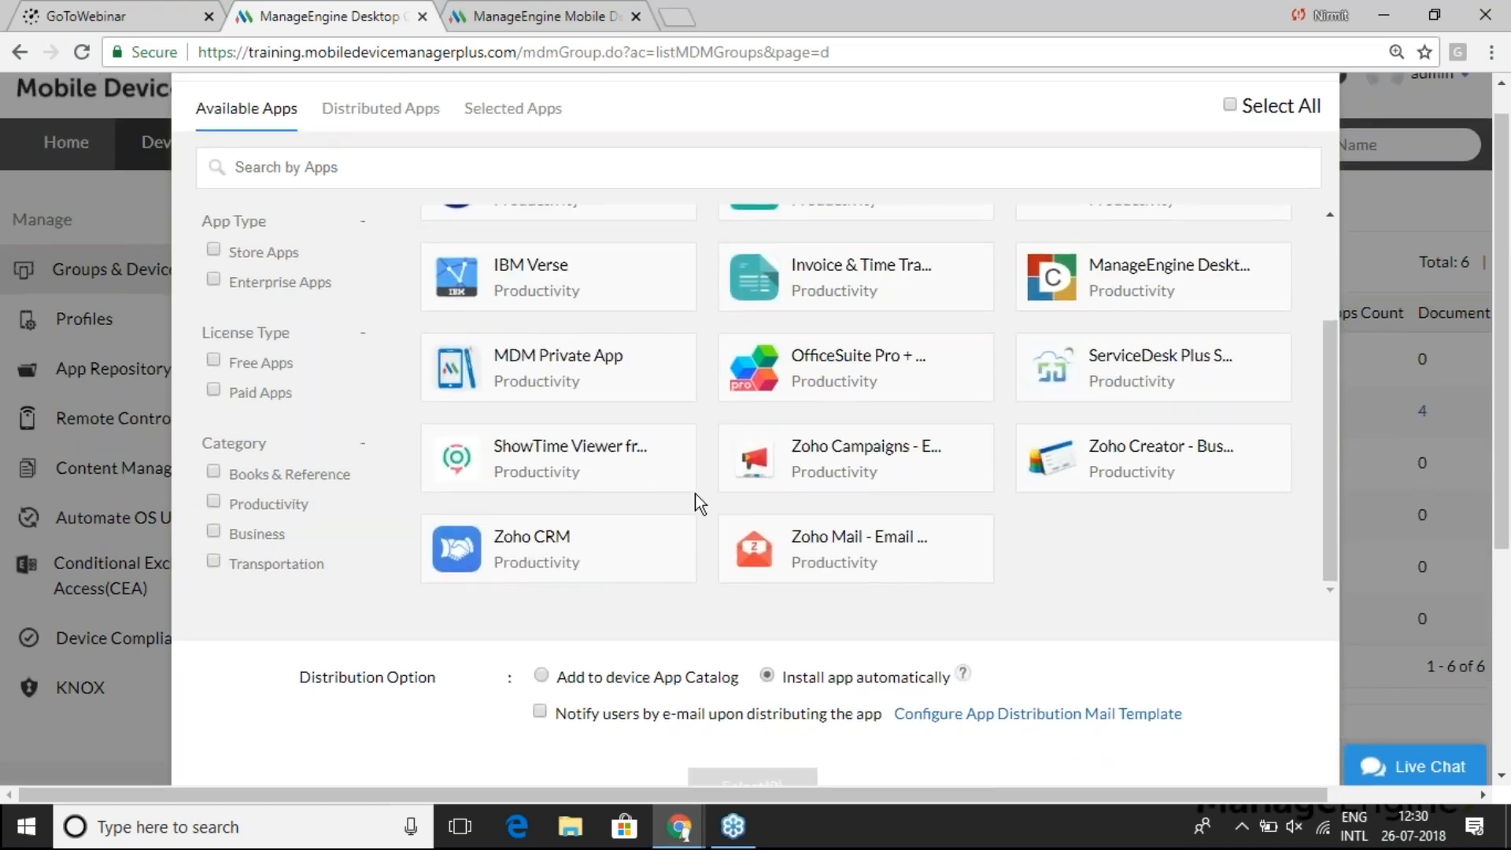
left_click(590, 549)
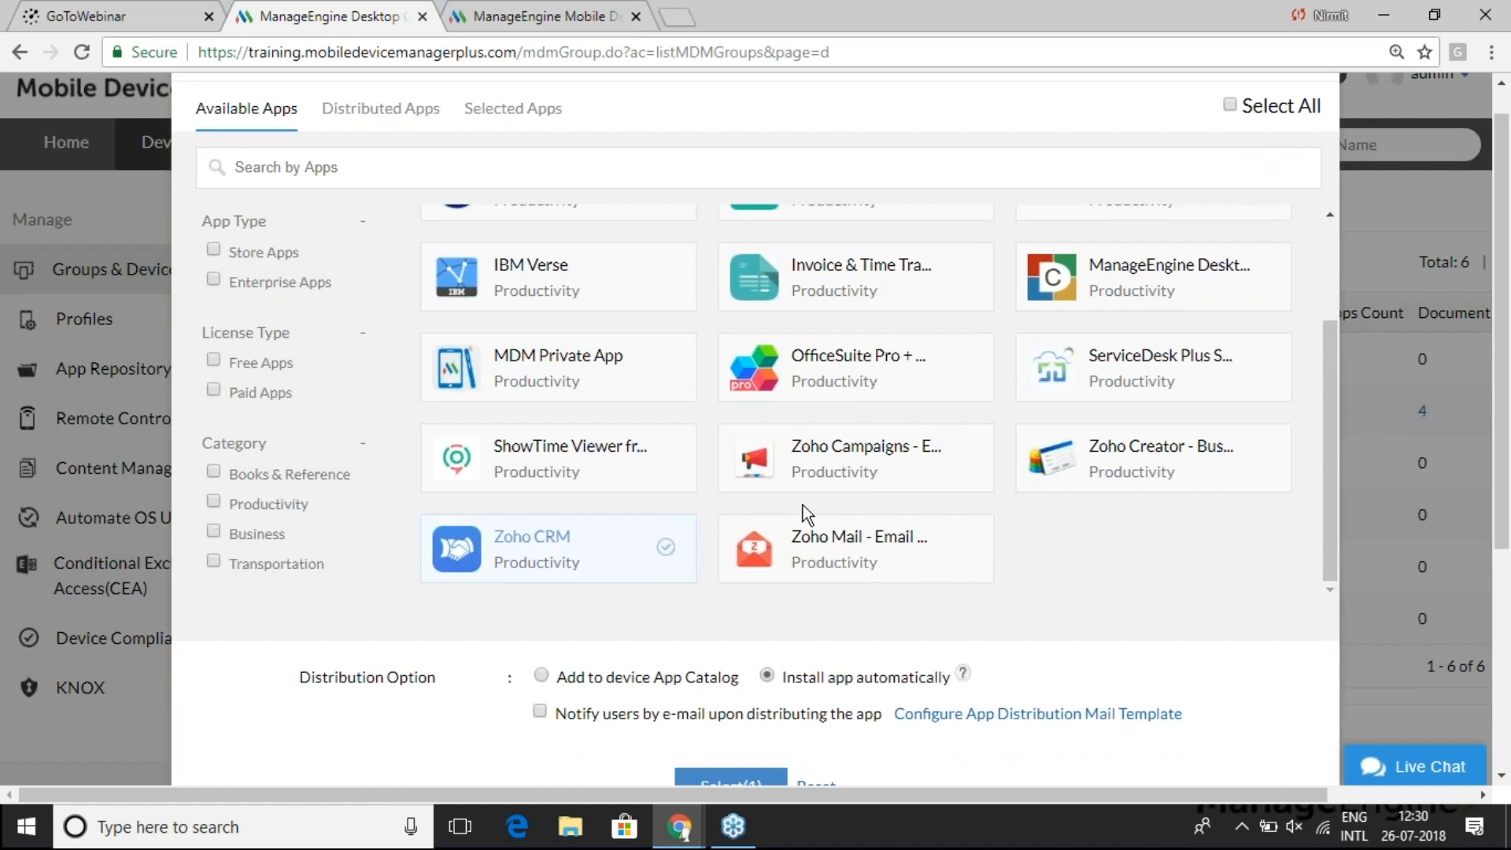
scroll(814, 518, "down", 2)
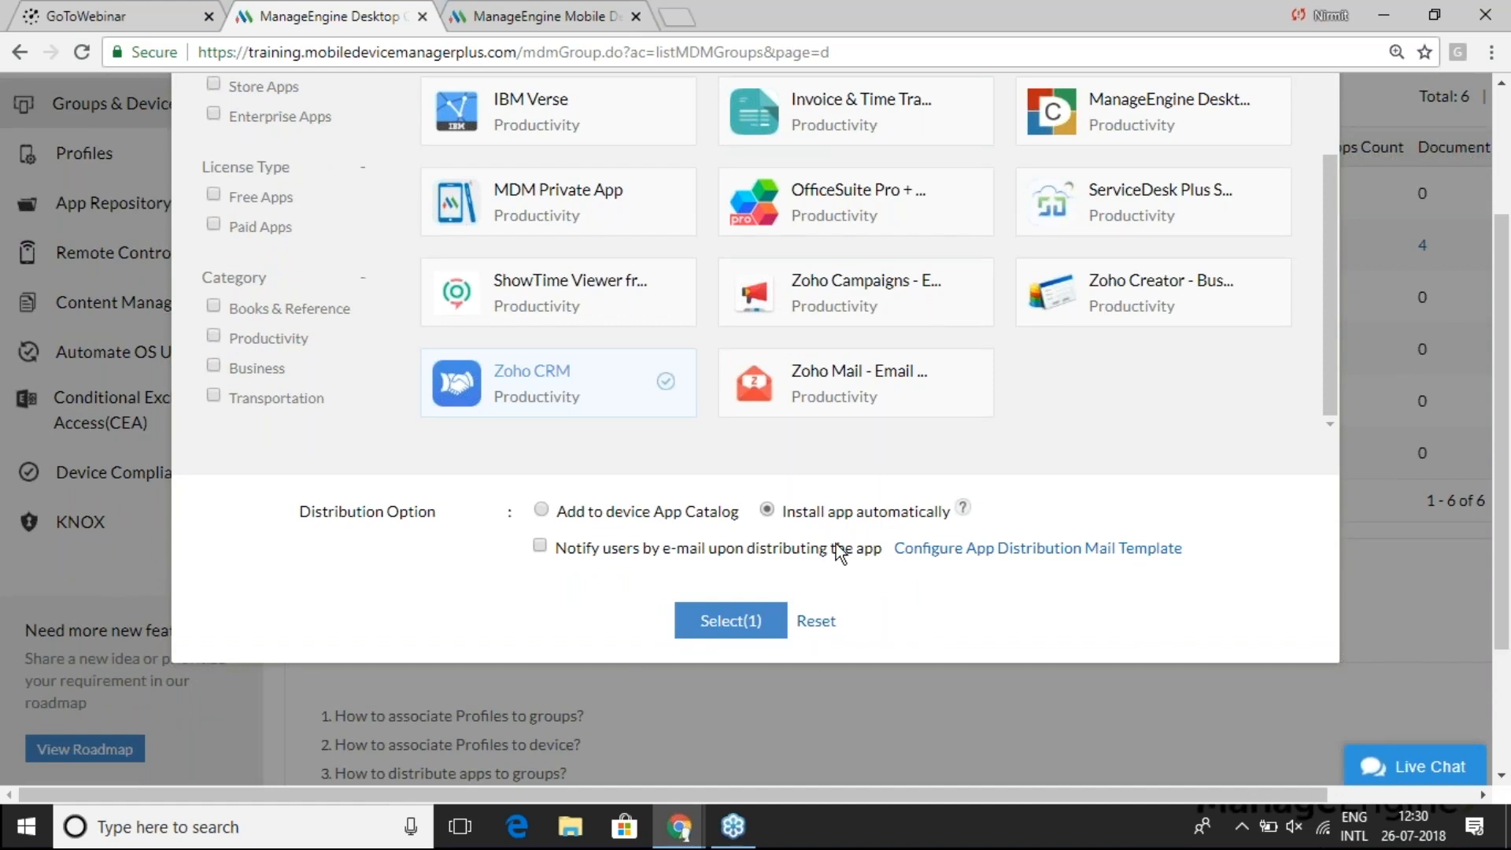
left_click(748, 620)
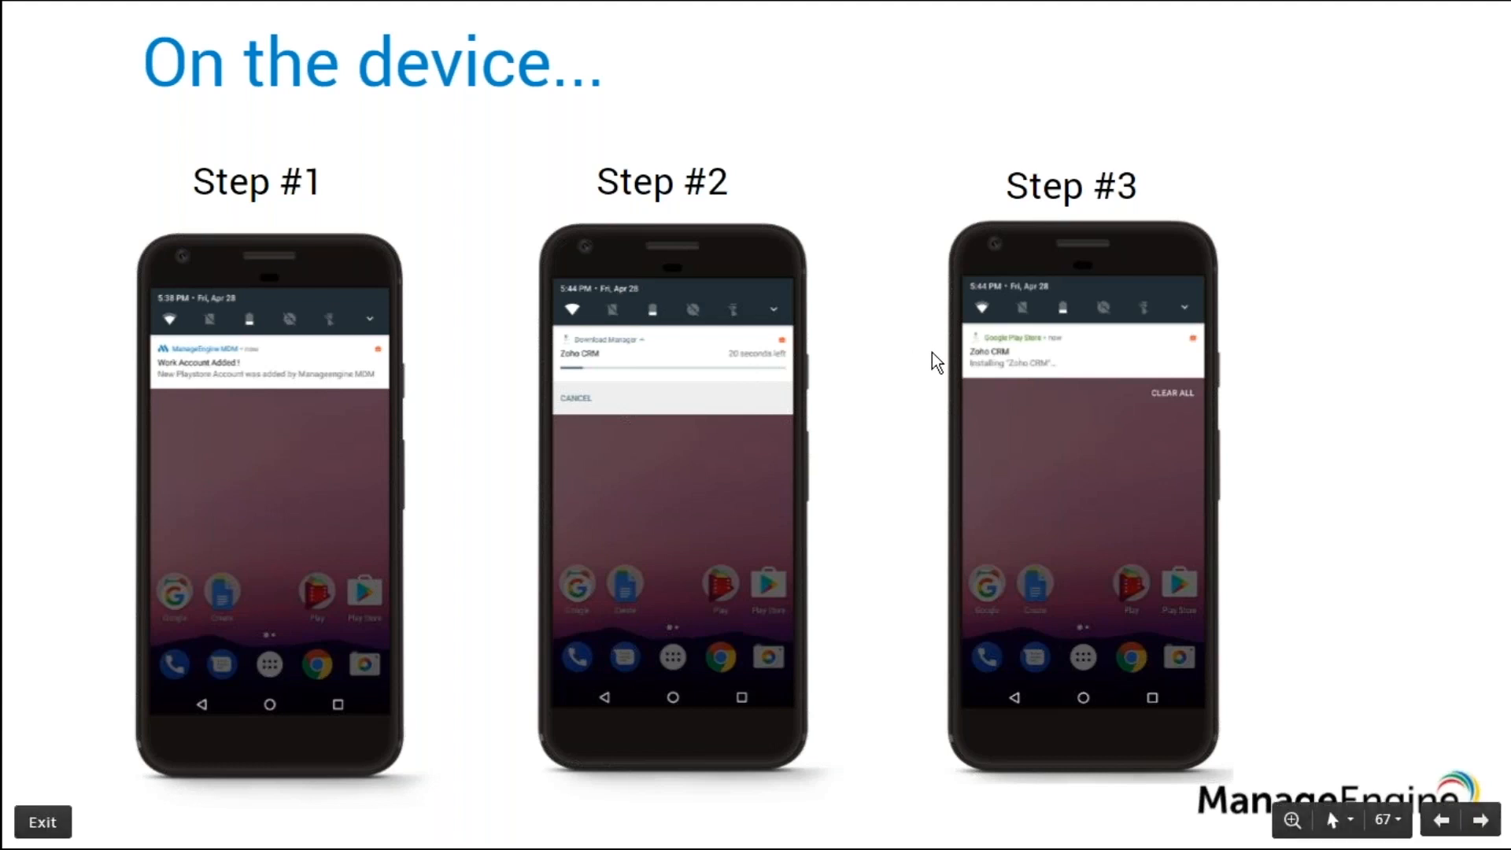
- Advance past the 'On the device...' slide to the next slide
key("Right")
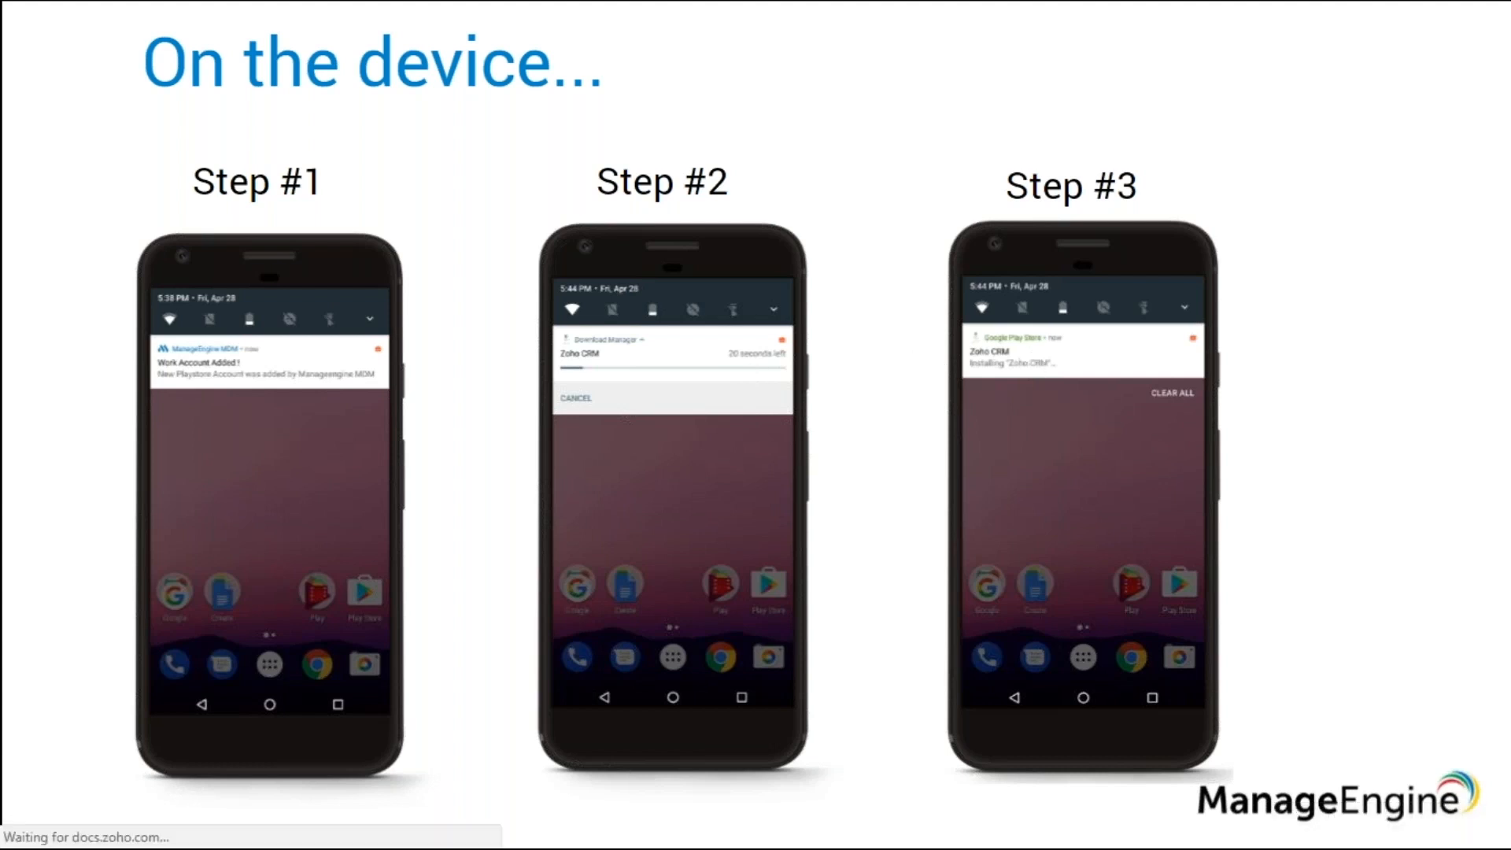
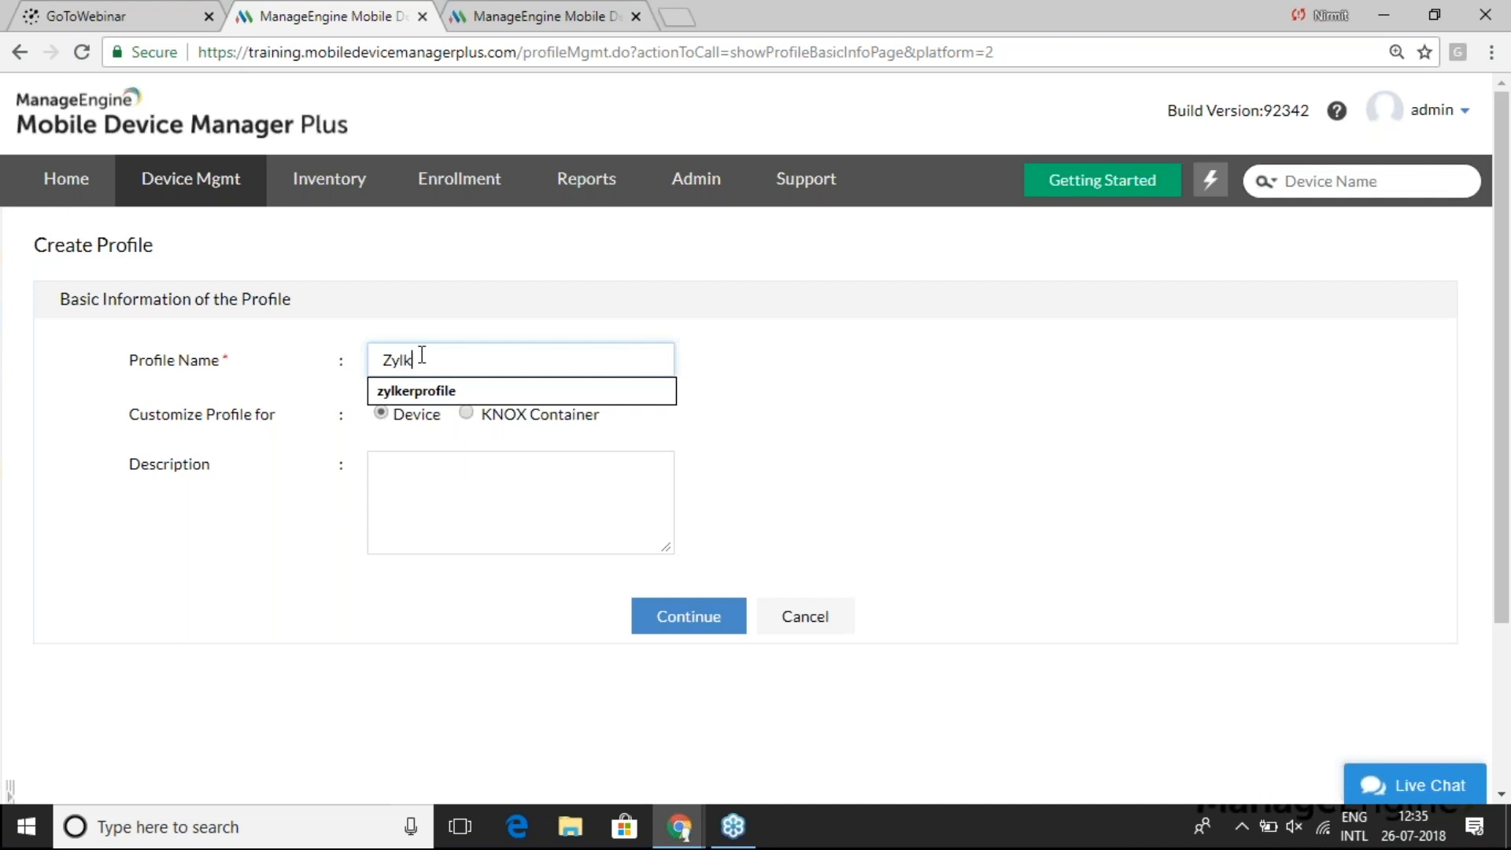
- Name the device profile 'Zylker Kiosk Mode Profile' and continue to its Define Profile page
type("Mode P")
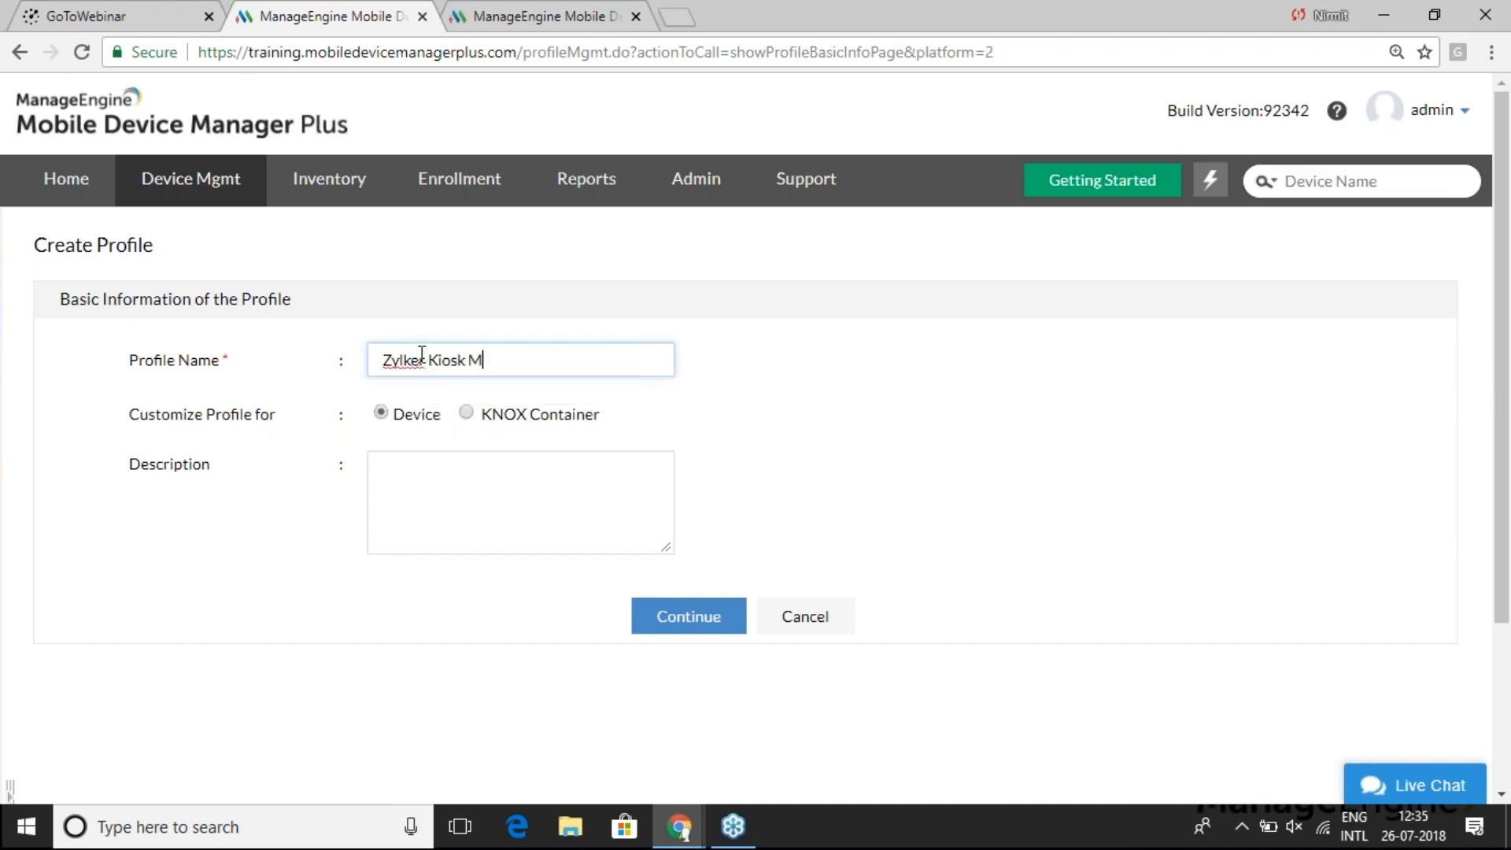
type("rofile")
left_click(718, 621)
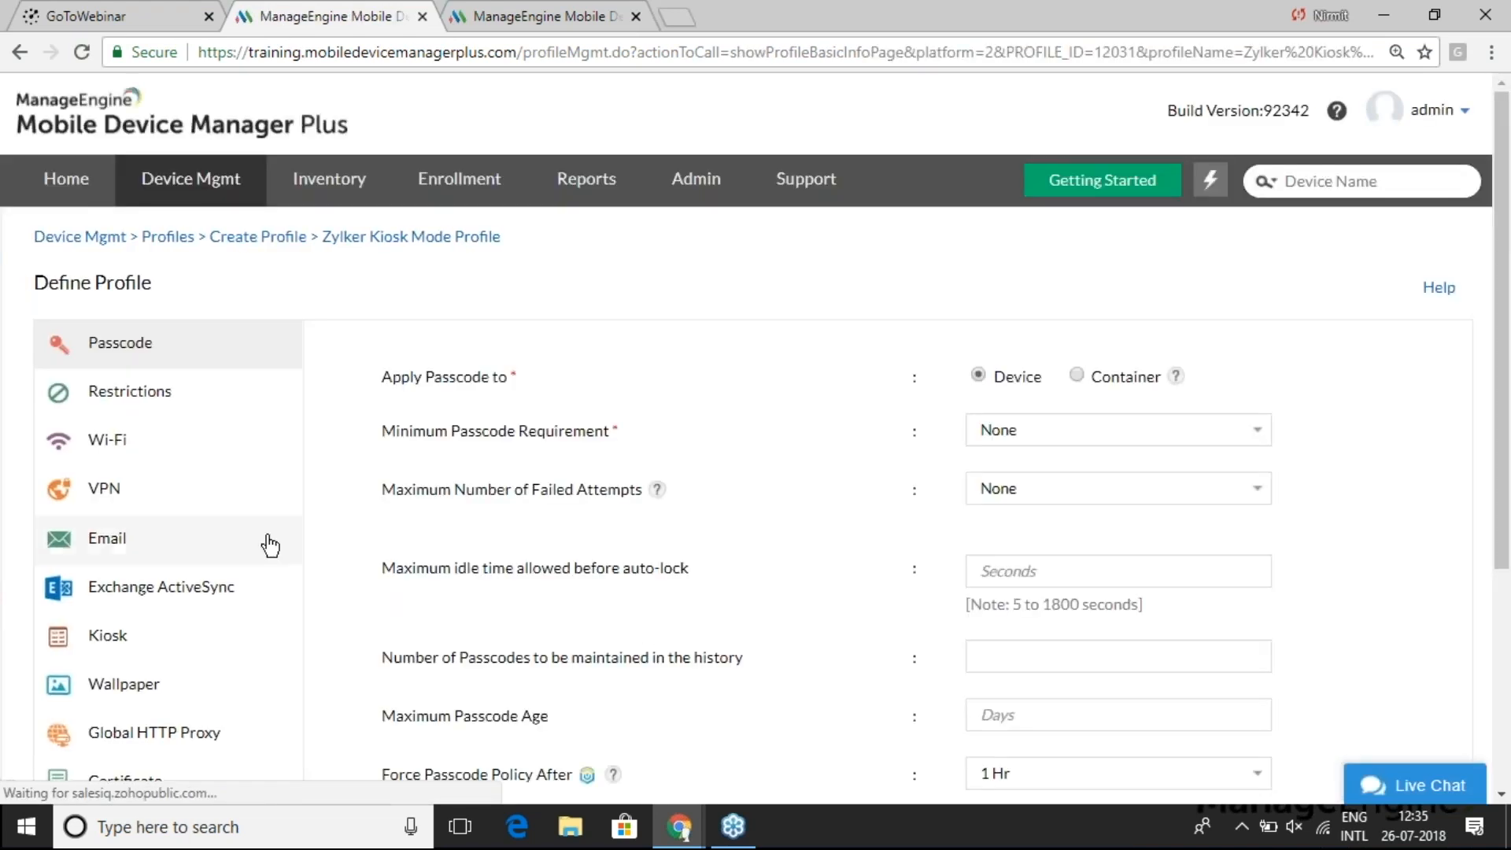
scroll(234, 524, "down", 1)
scroll(235, 523, "down", 2)
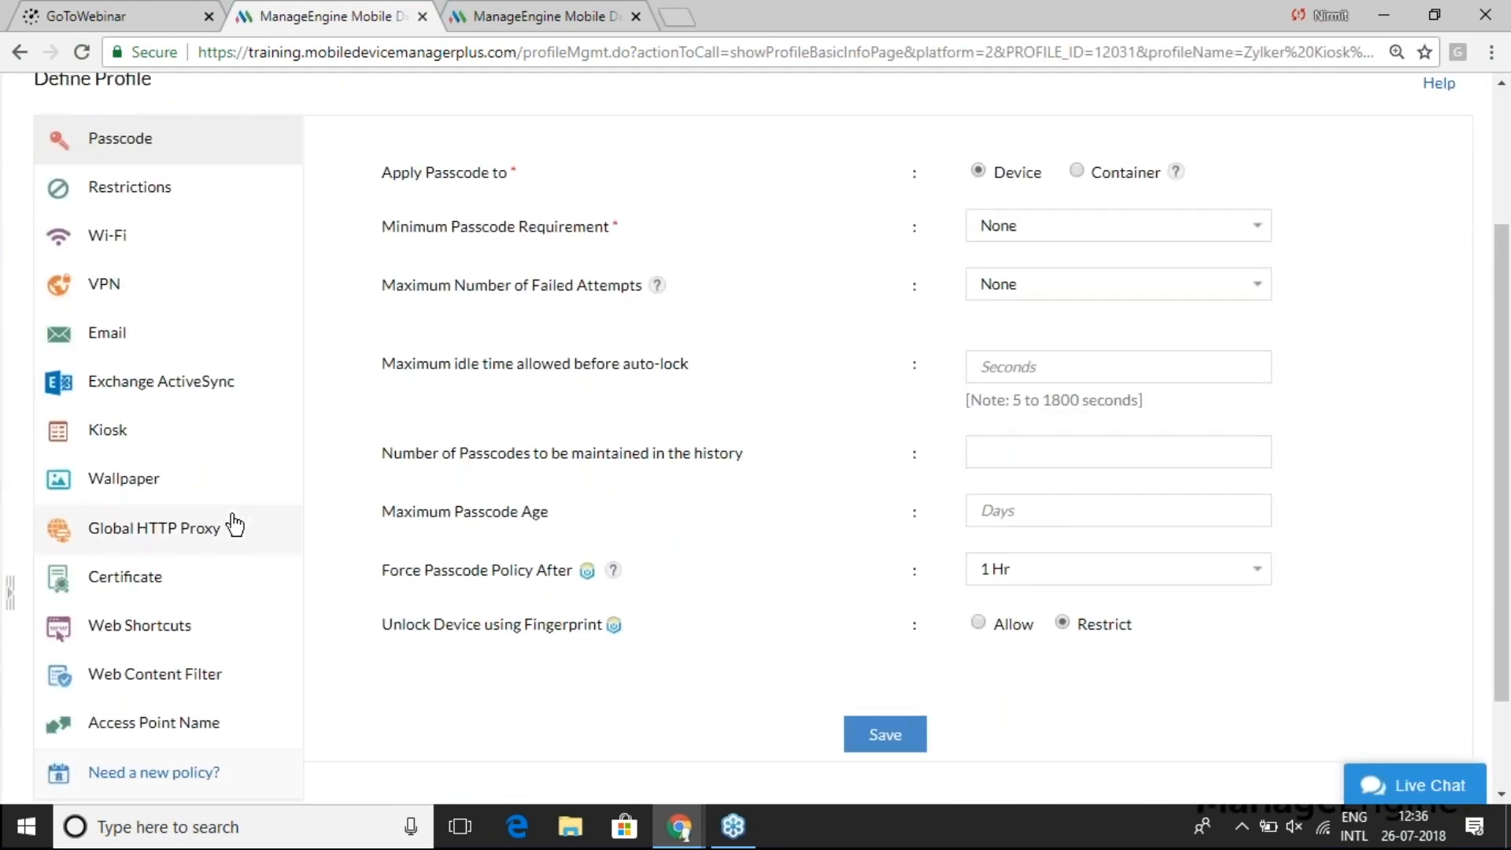
scroll(234, 523, "up", 1)
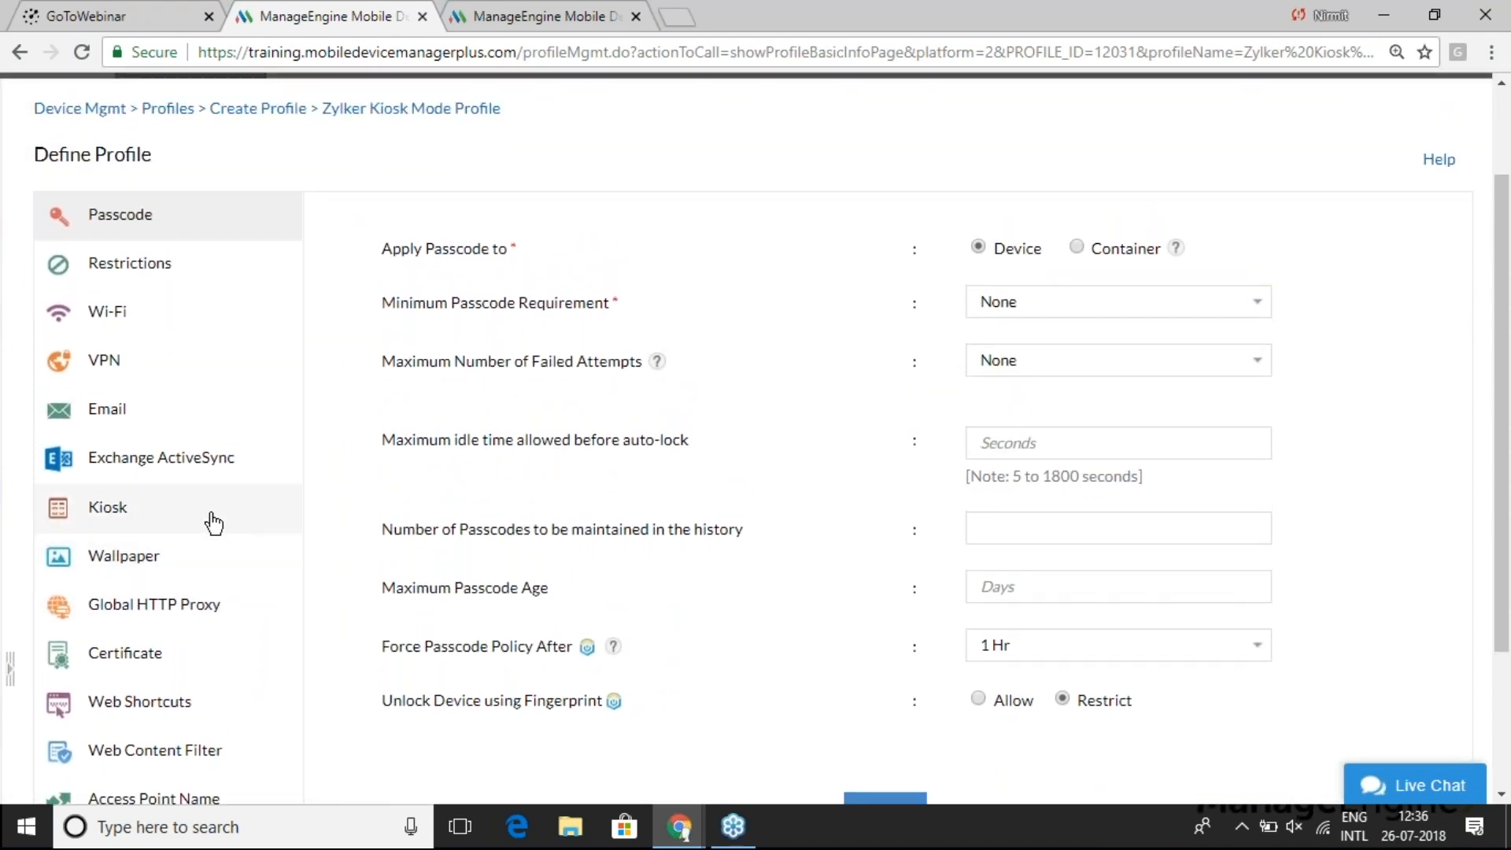
- Set the Kiosk policy to Single App with Z Delivery as the allowed app, and save it
left_click(105, 513)
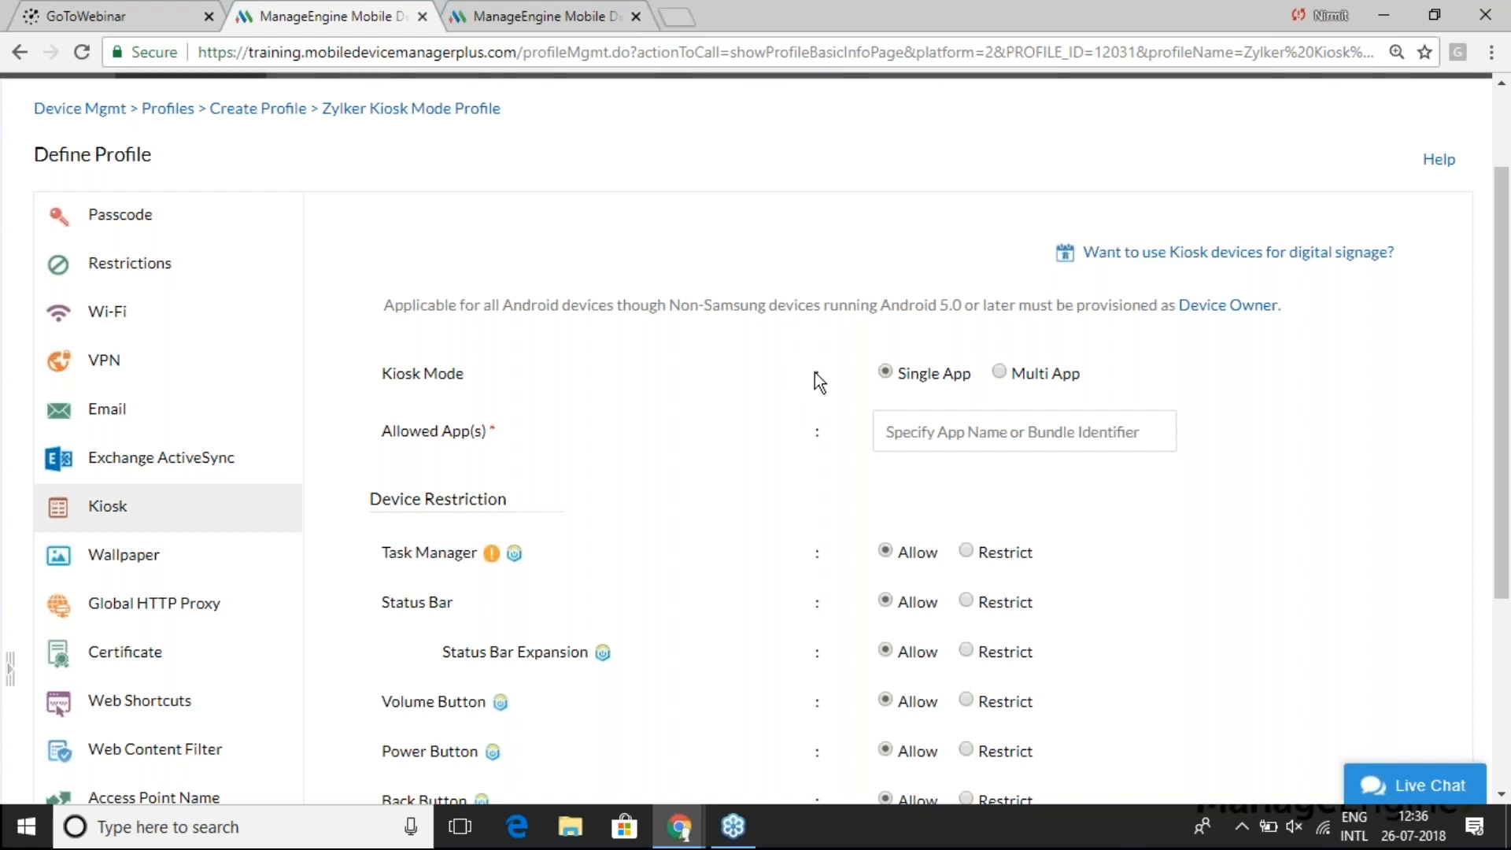
left_click(931, 434)
type("zde")
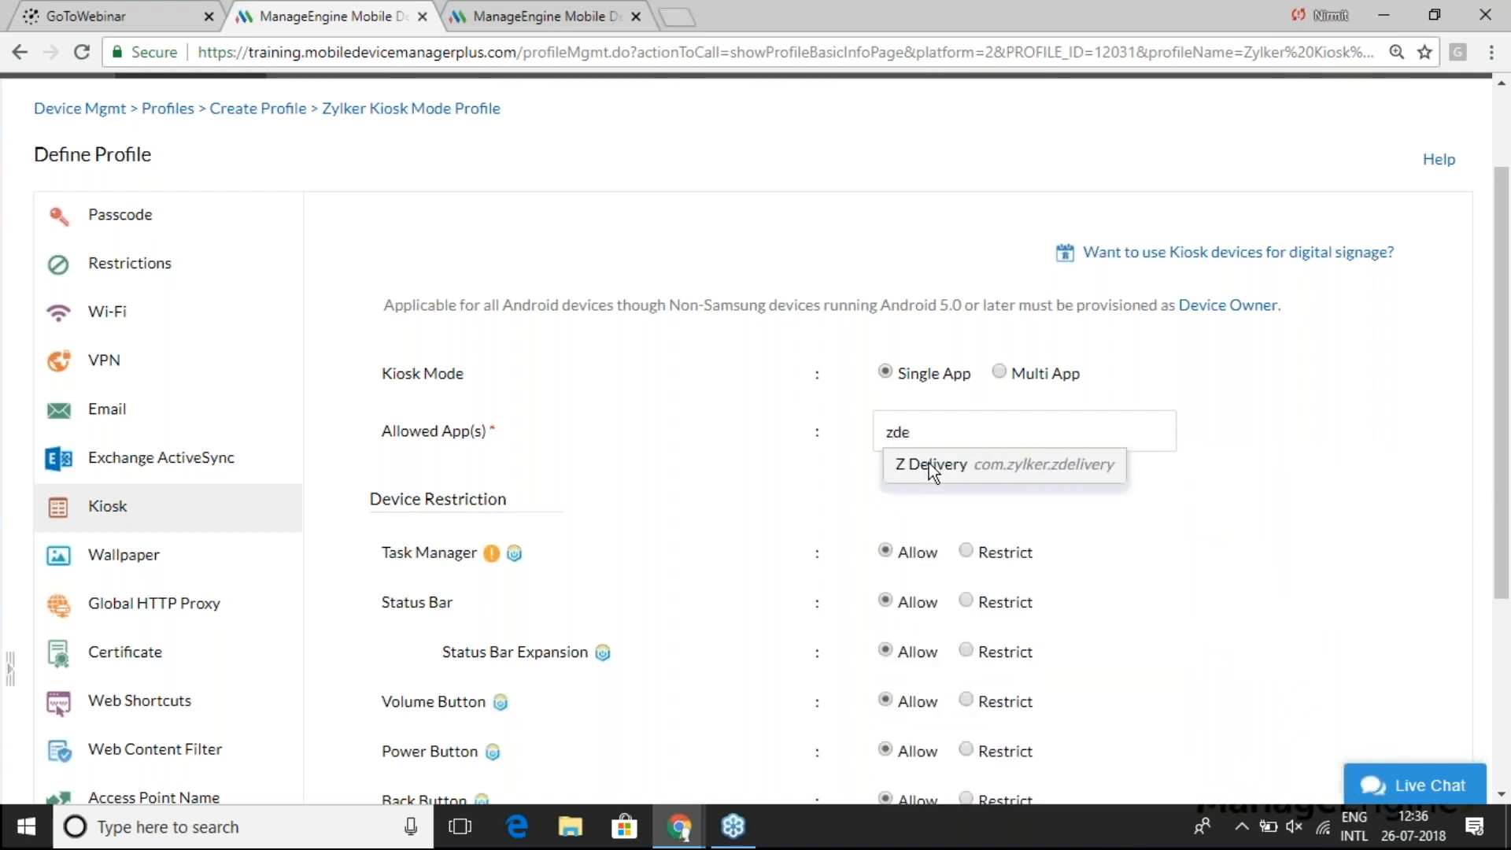
left_click(928, 463)
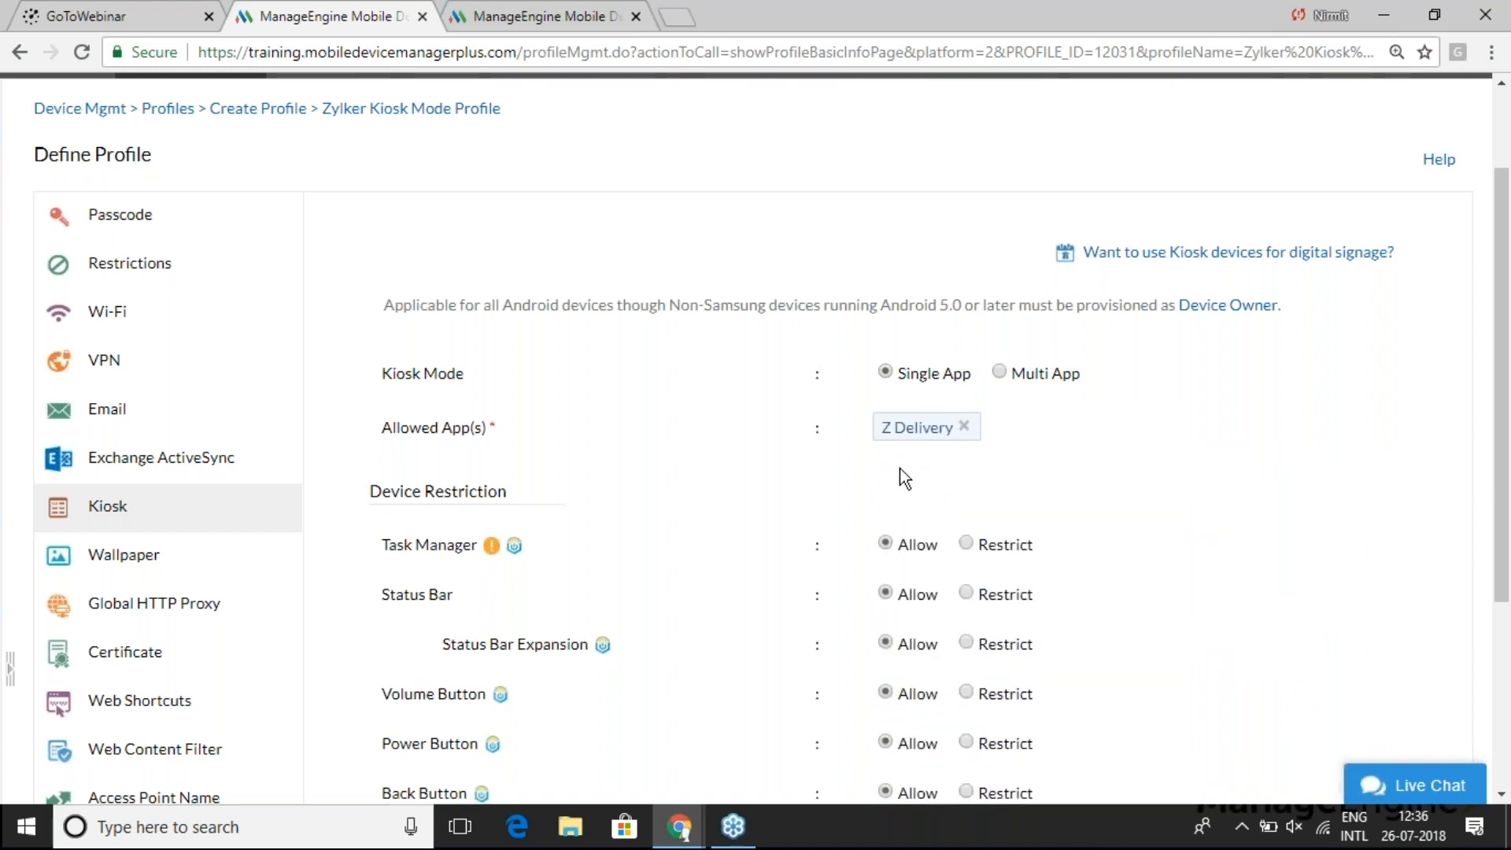
scroll(790, 494, "down", 2)
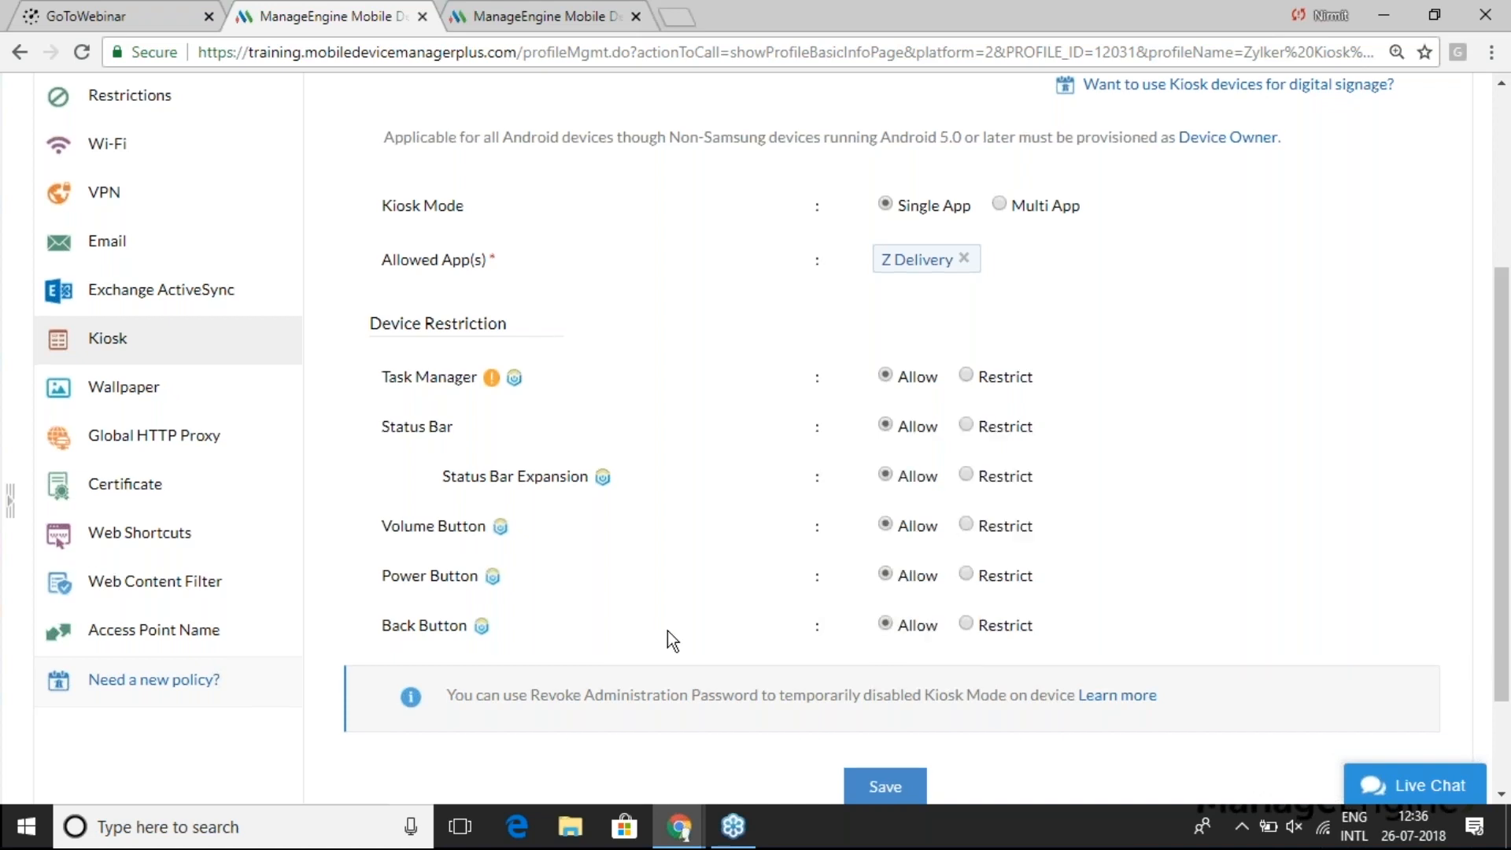
scroll(667, 634, "down", 1)
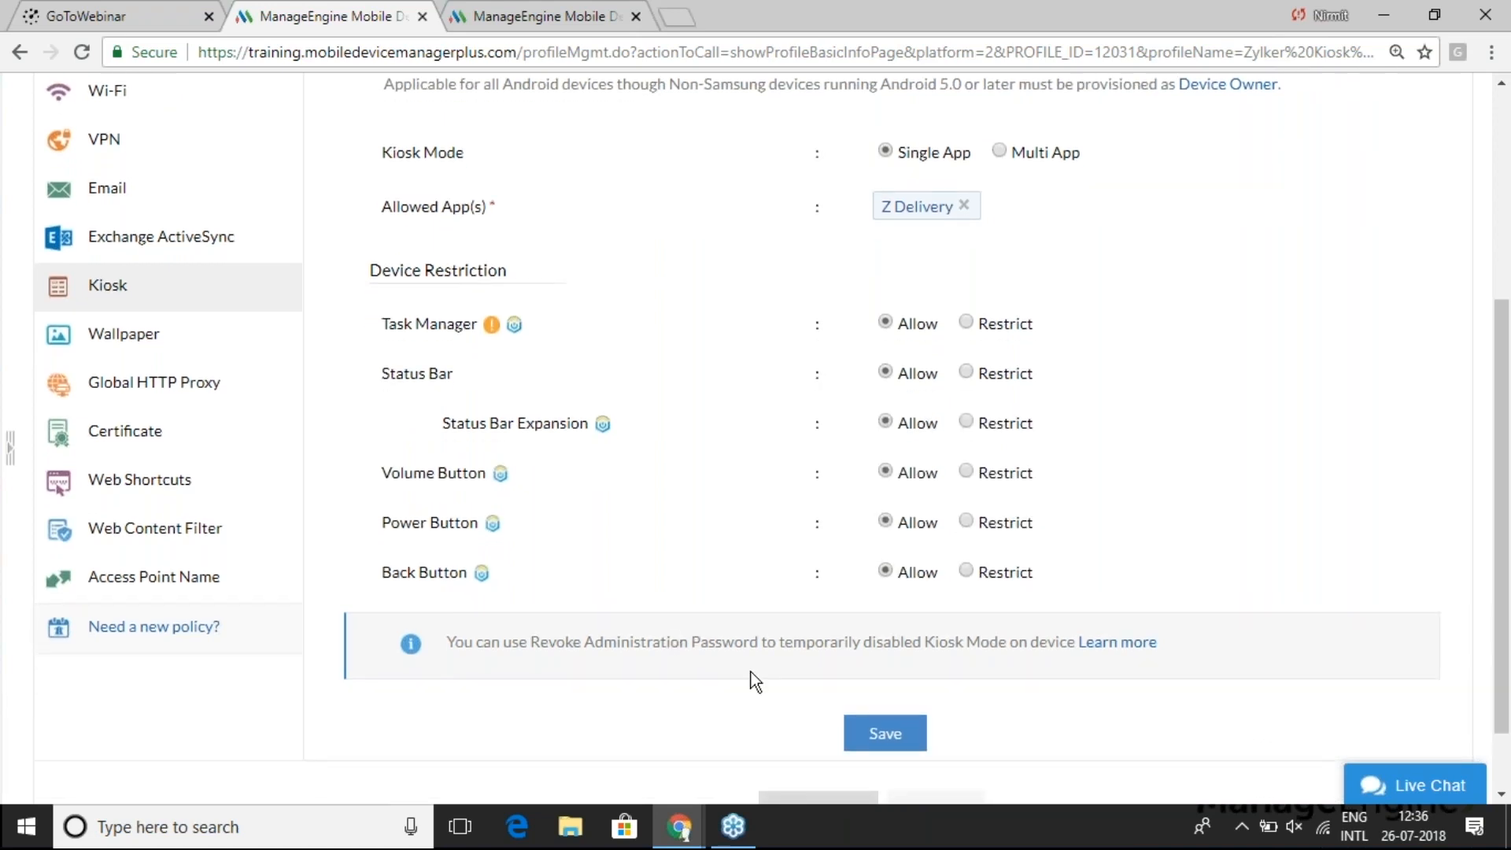
left_click(888, 737)
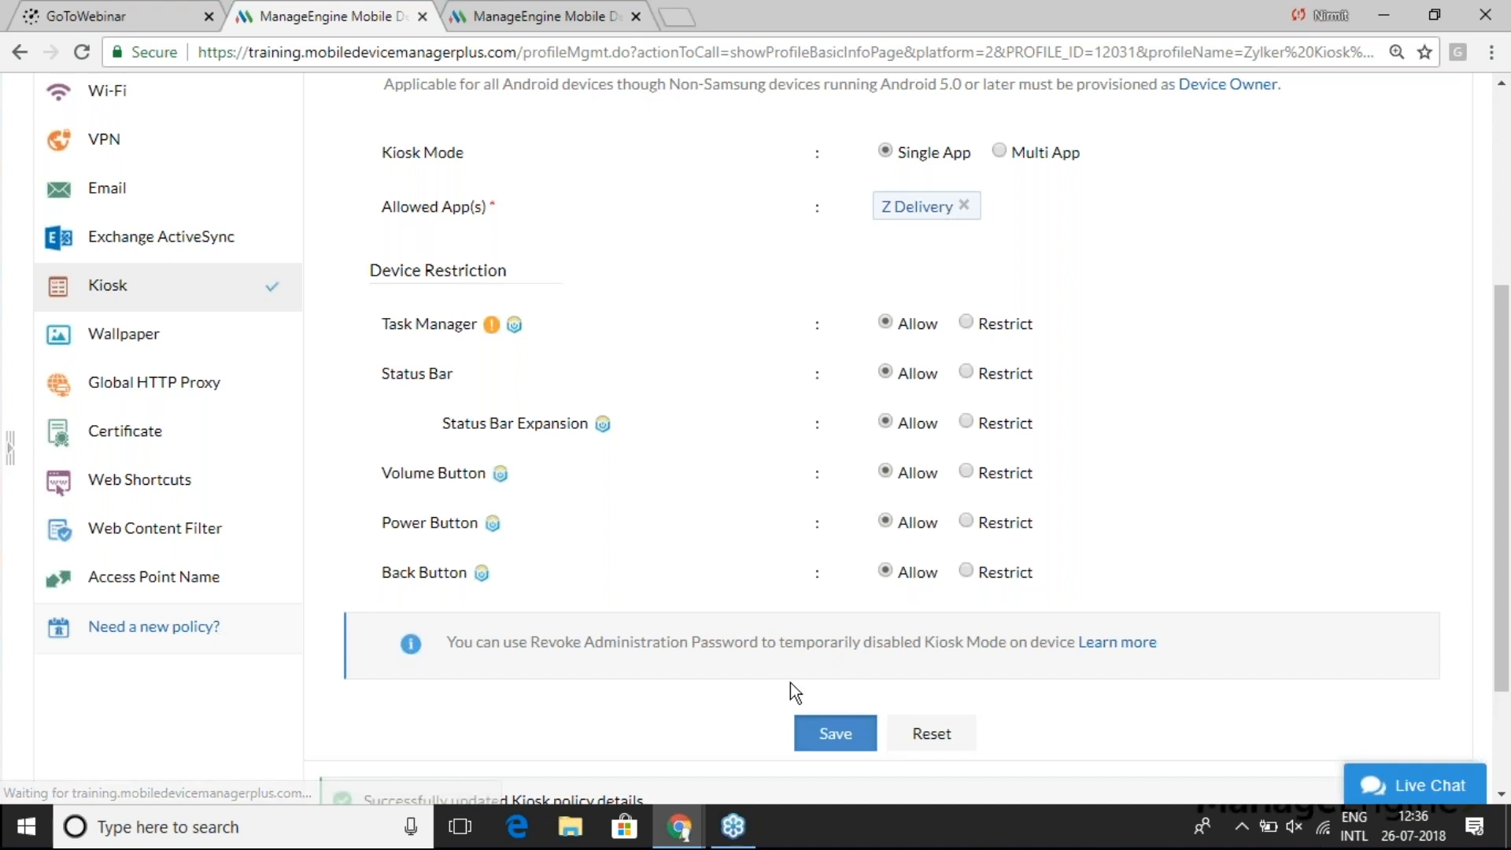
scroll(768, 672, "down", 2)
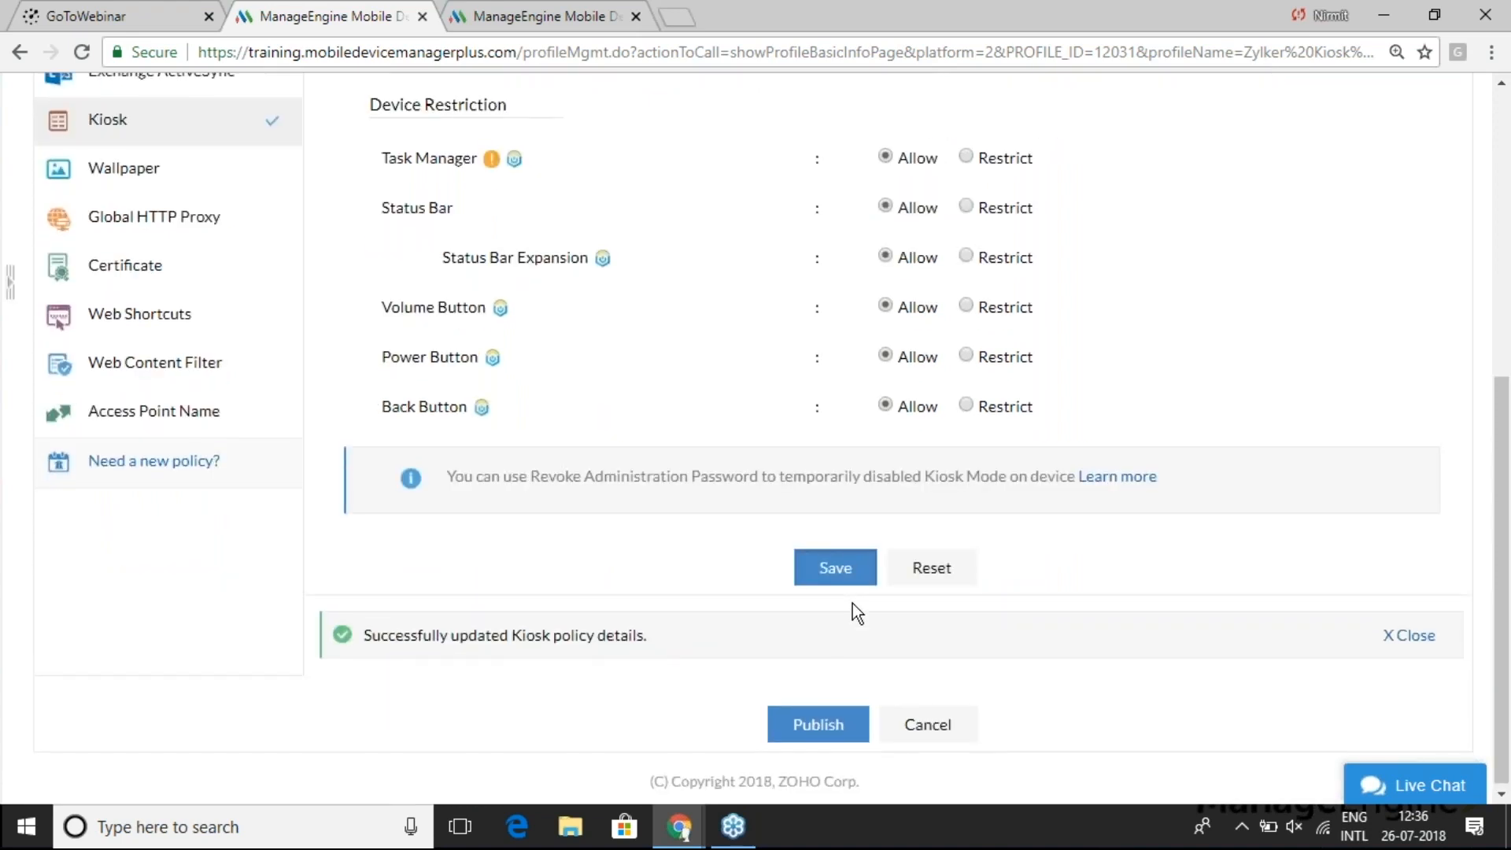
scroll(854, 606, "up", 5)
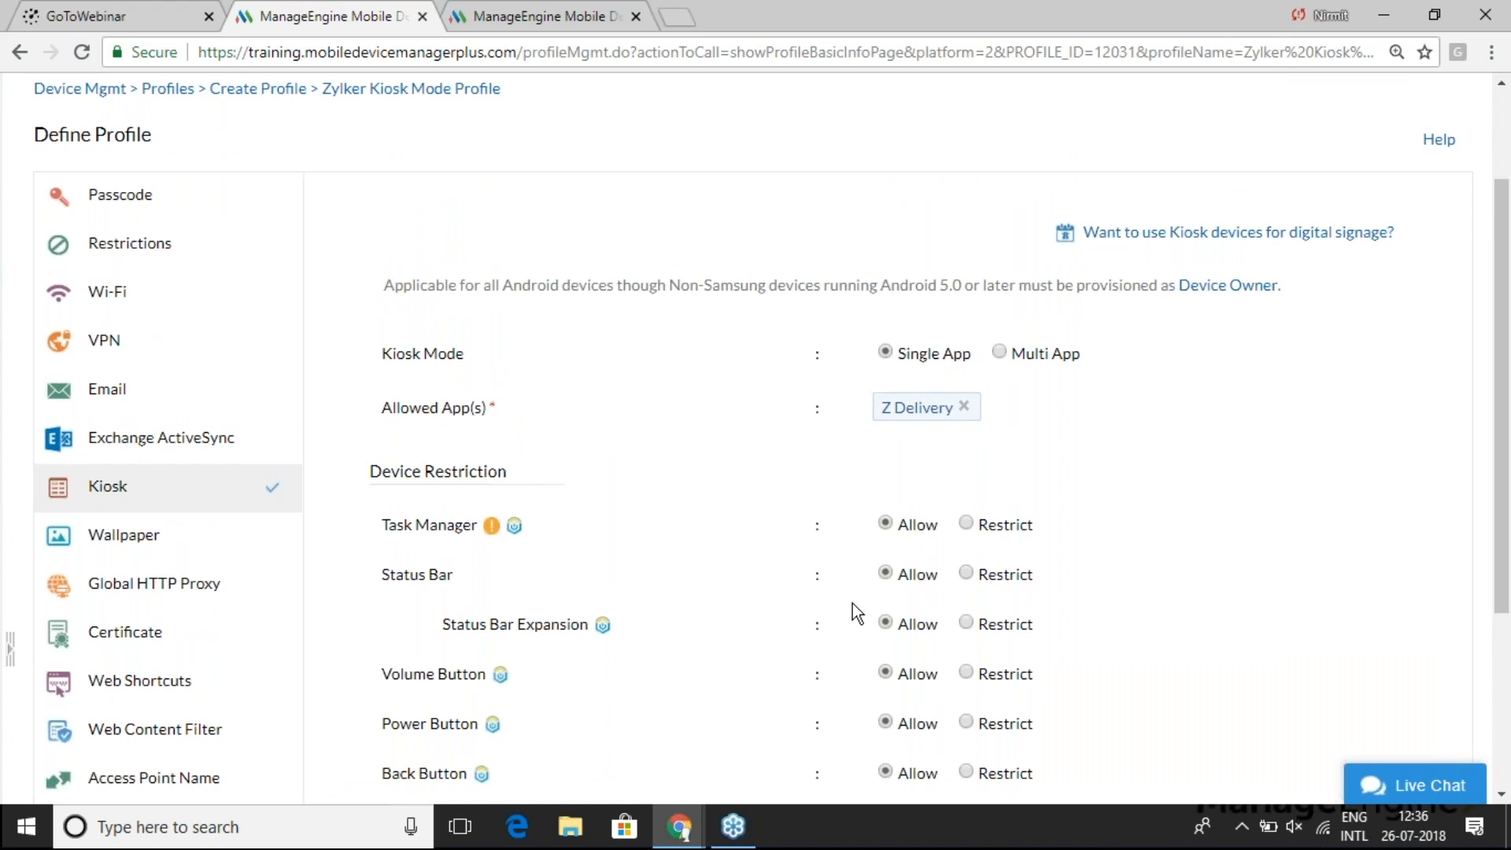
- Switch the Kiosk policy to Multi App, allowing Z Delivery and Maps
left_click(1000, 353)
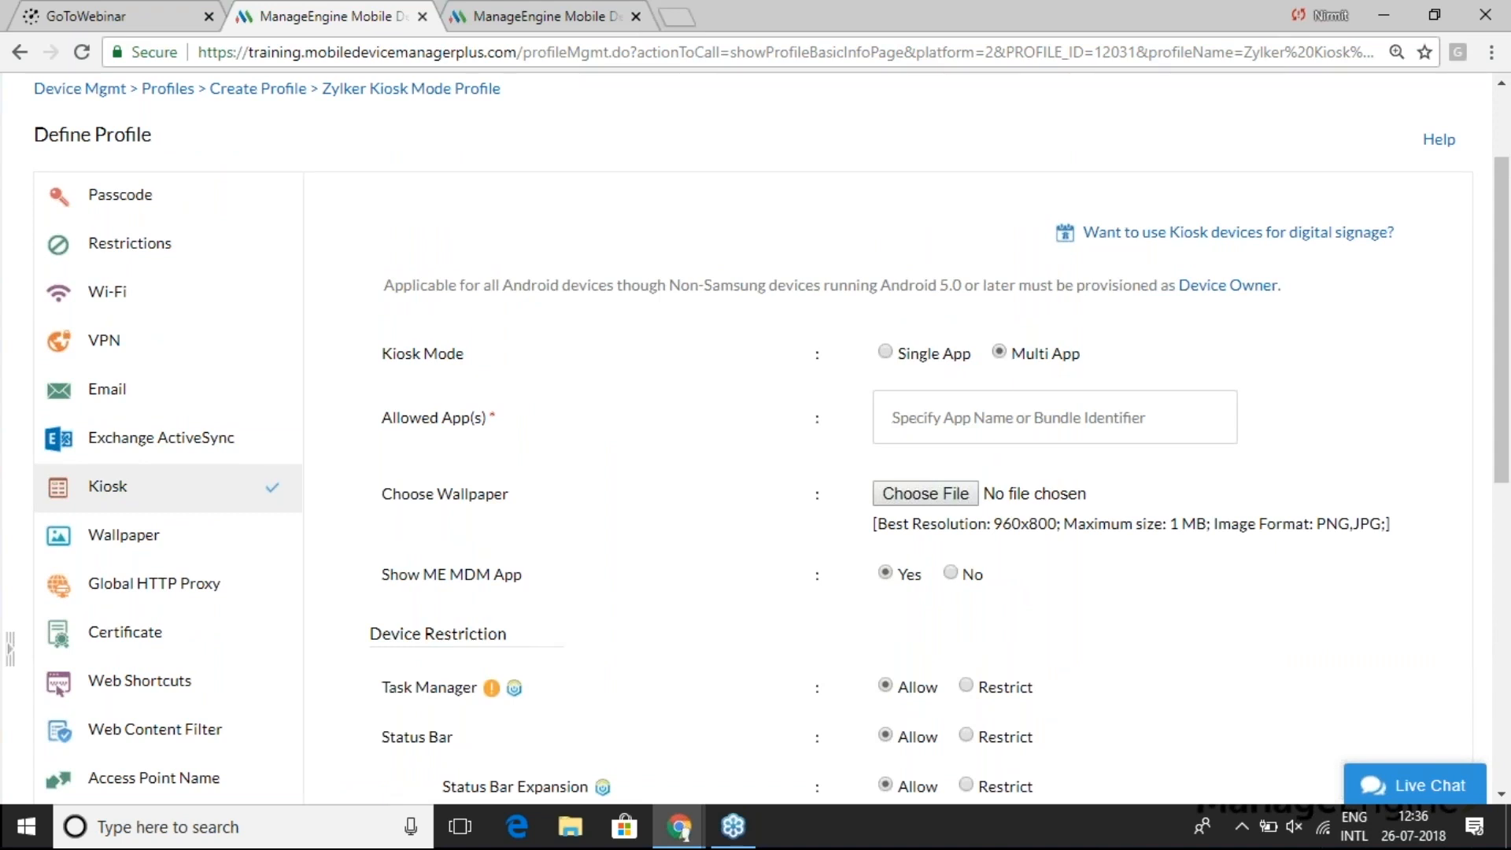
left_click(938, 417)
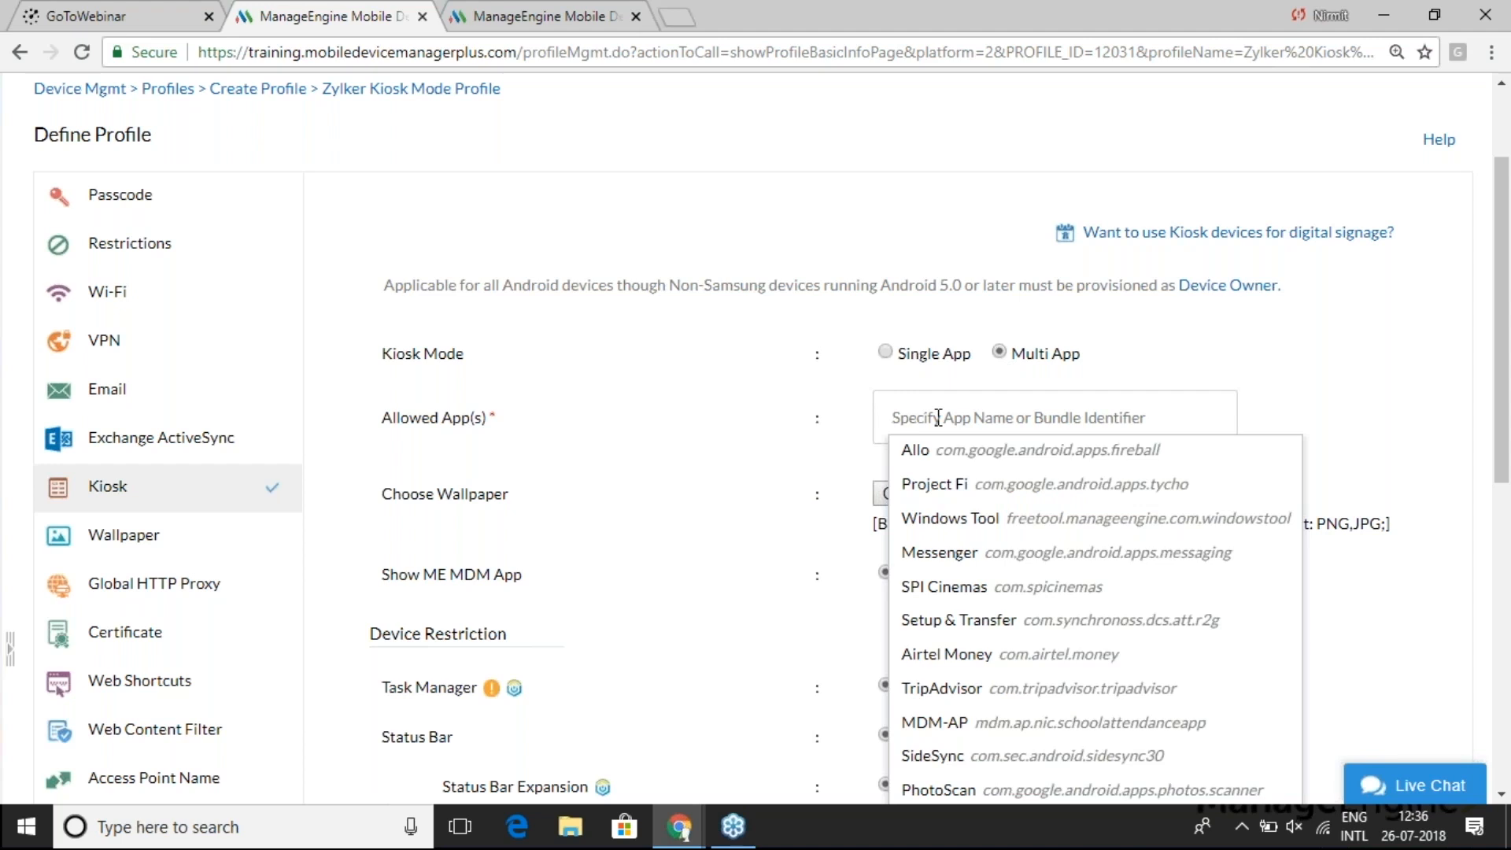
type("zdelivery")
left_click(943, 450)
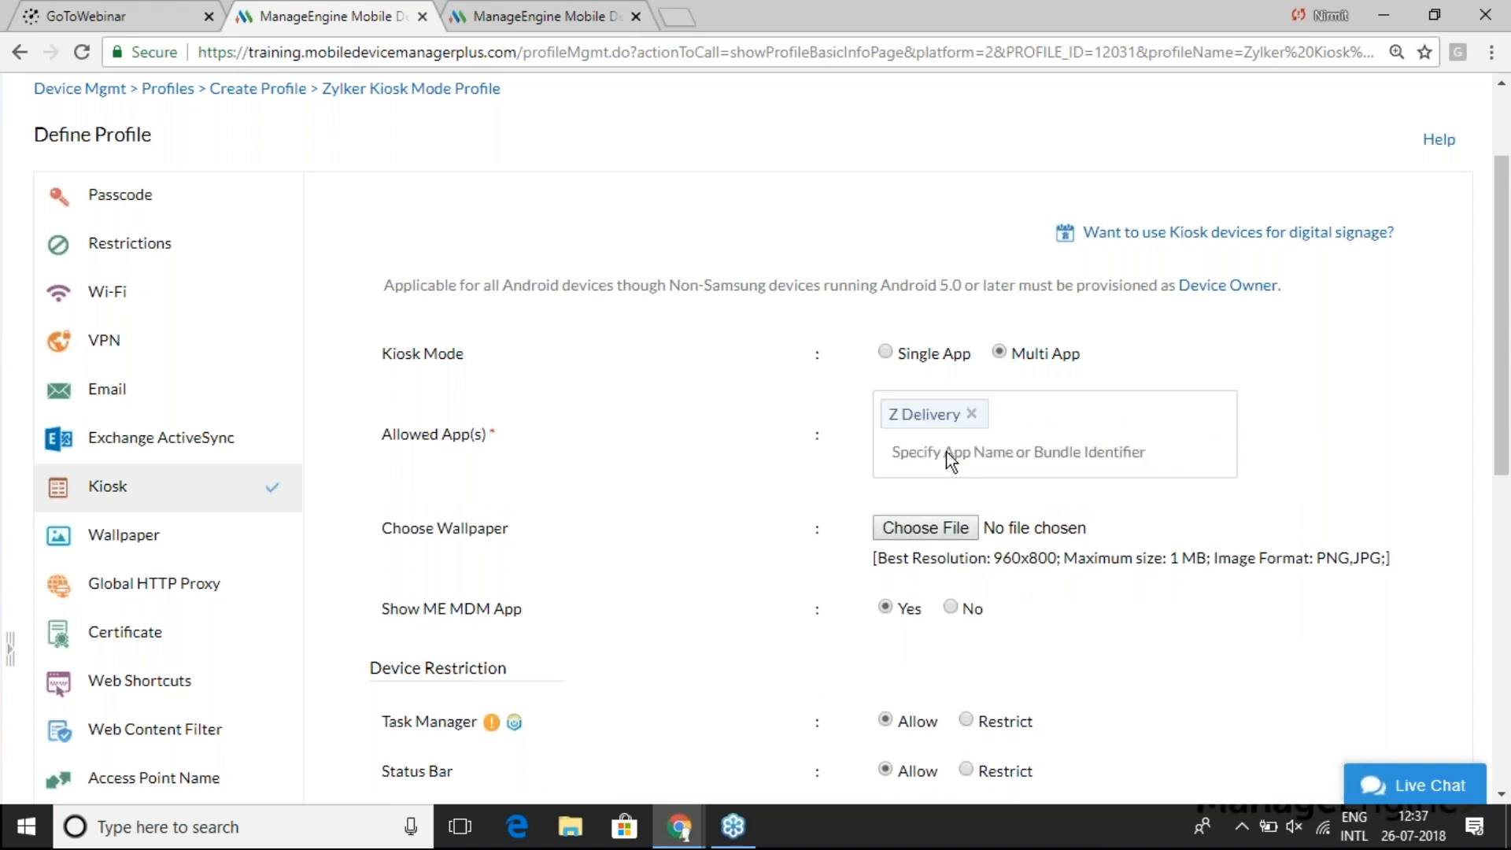
left_click(967, 447)
type("maps")
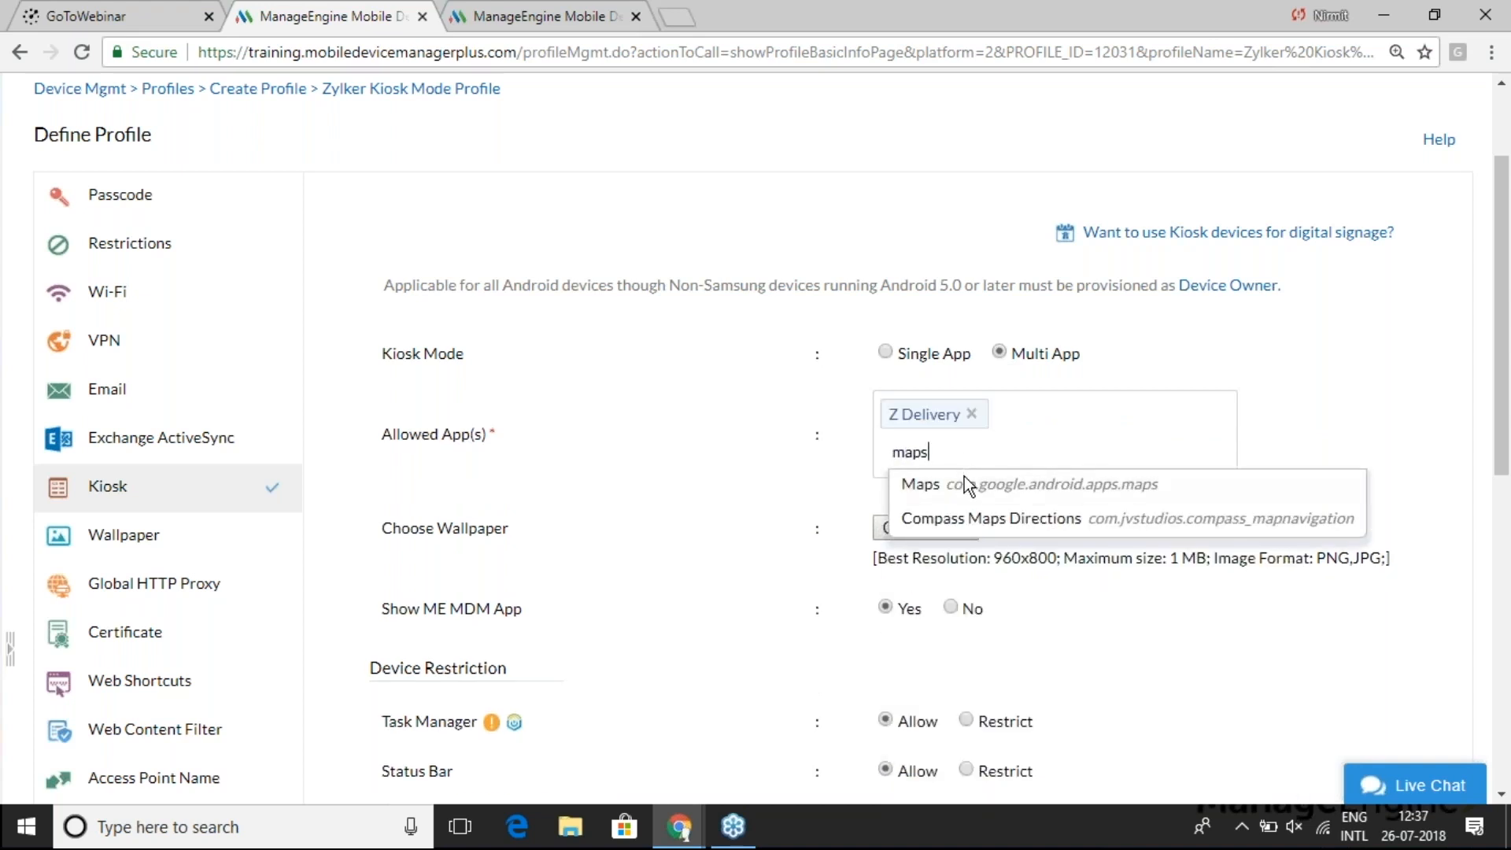
left_click(965, 483)
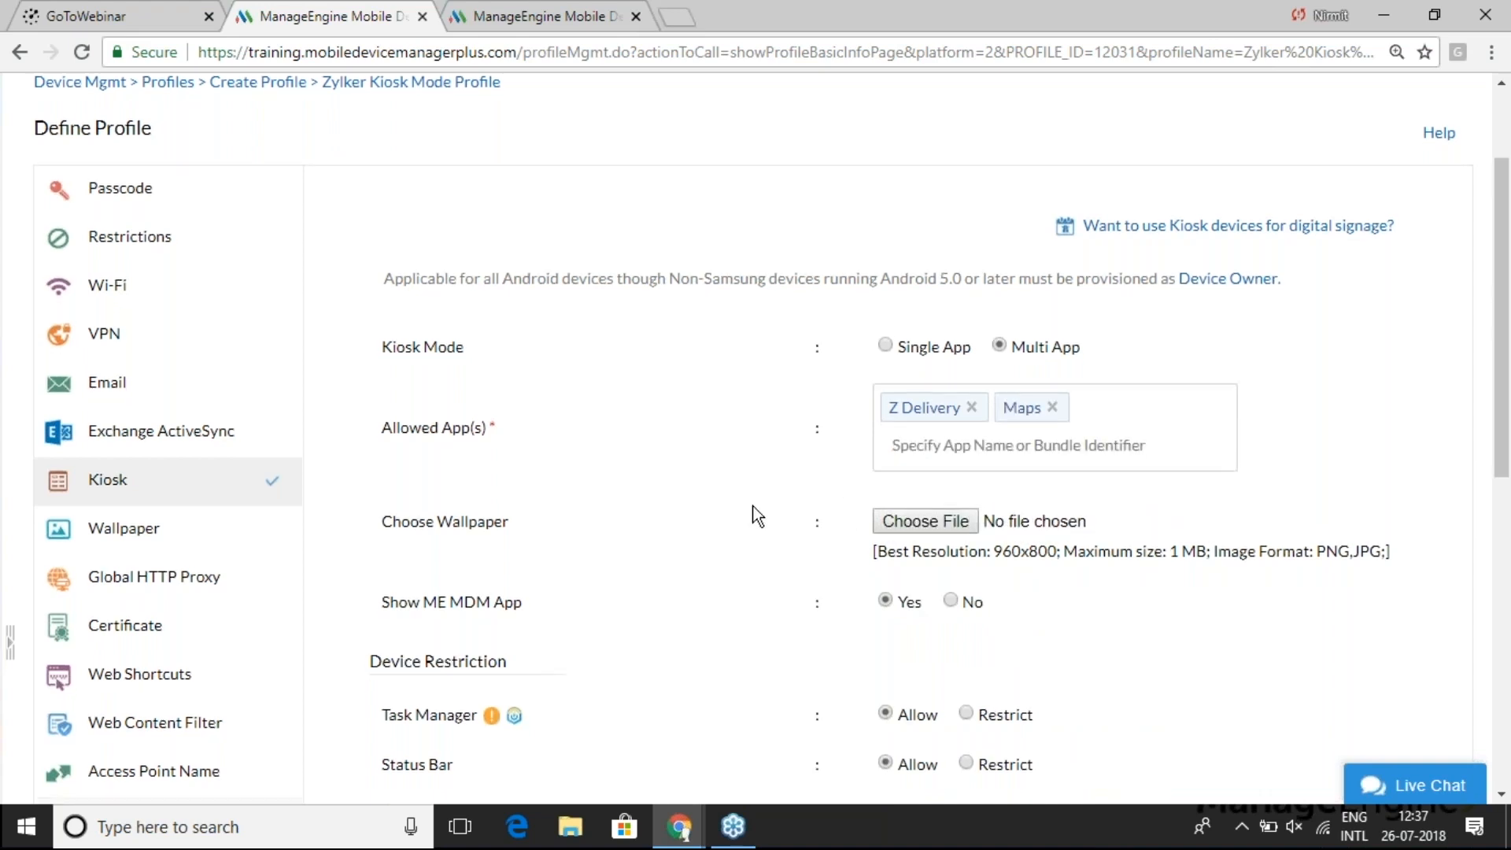
- Enable Show custom settings app, save the Kiosk policy, and publish the profile
scroll(757, 515, "down", 1)
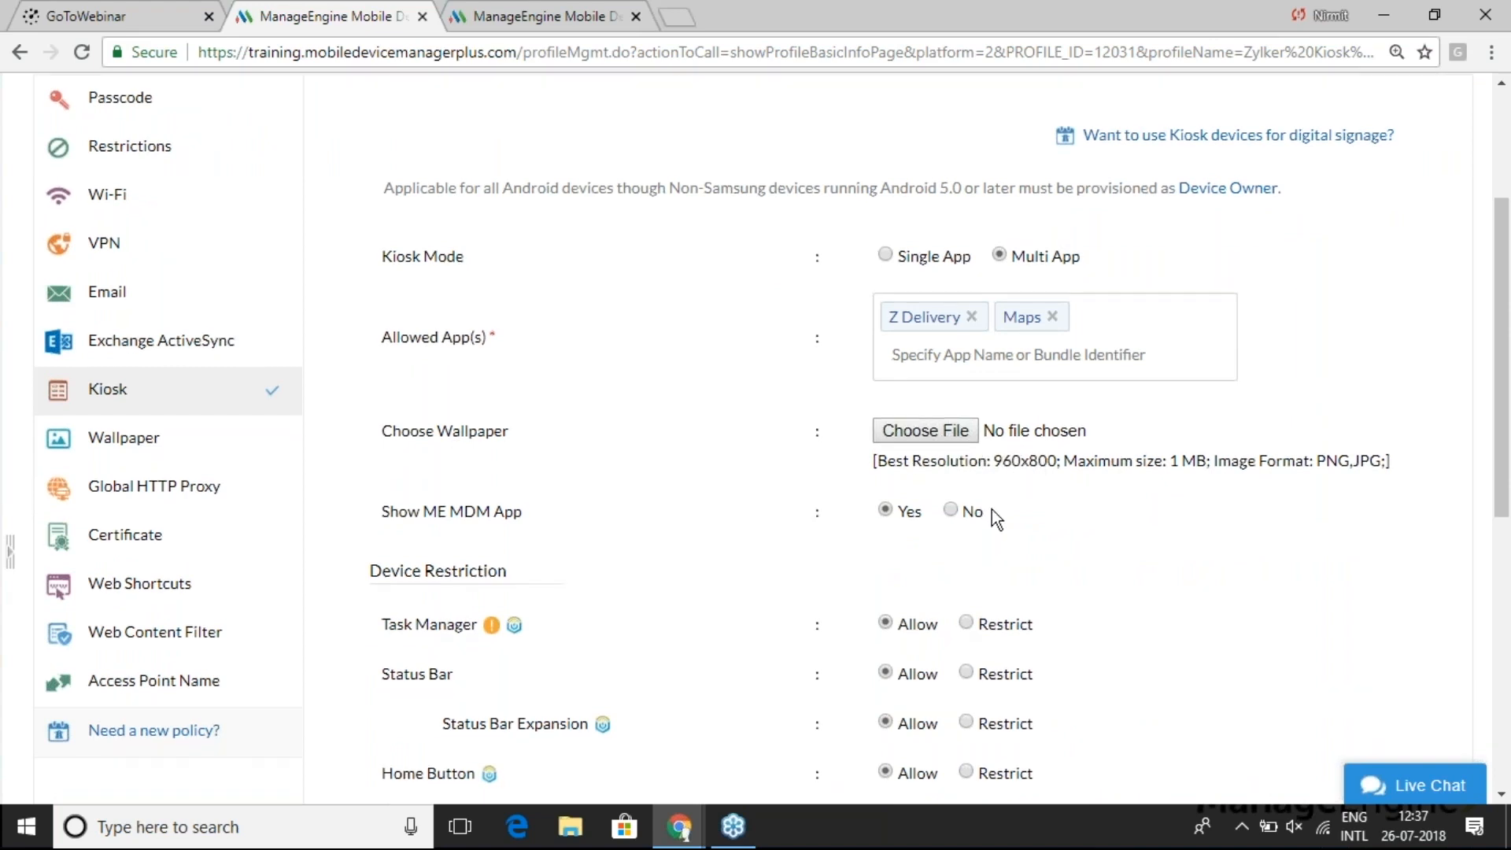
scroll(991, 512, "down", 2)
scroll(992, 508, "down", 1)
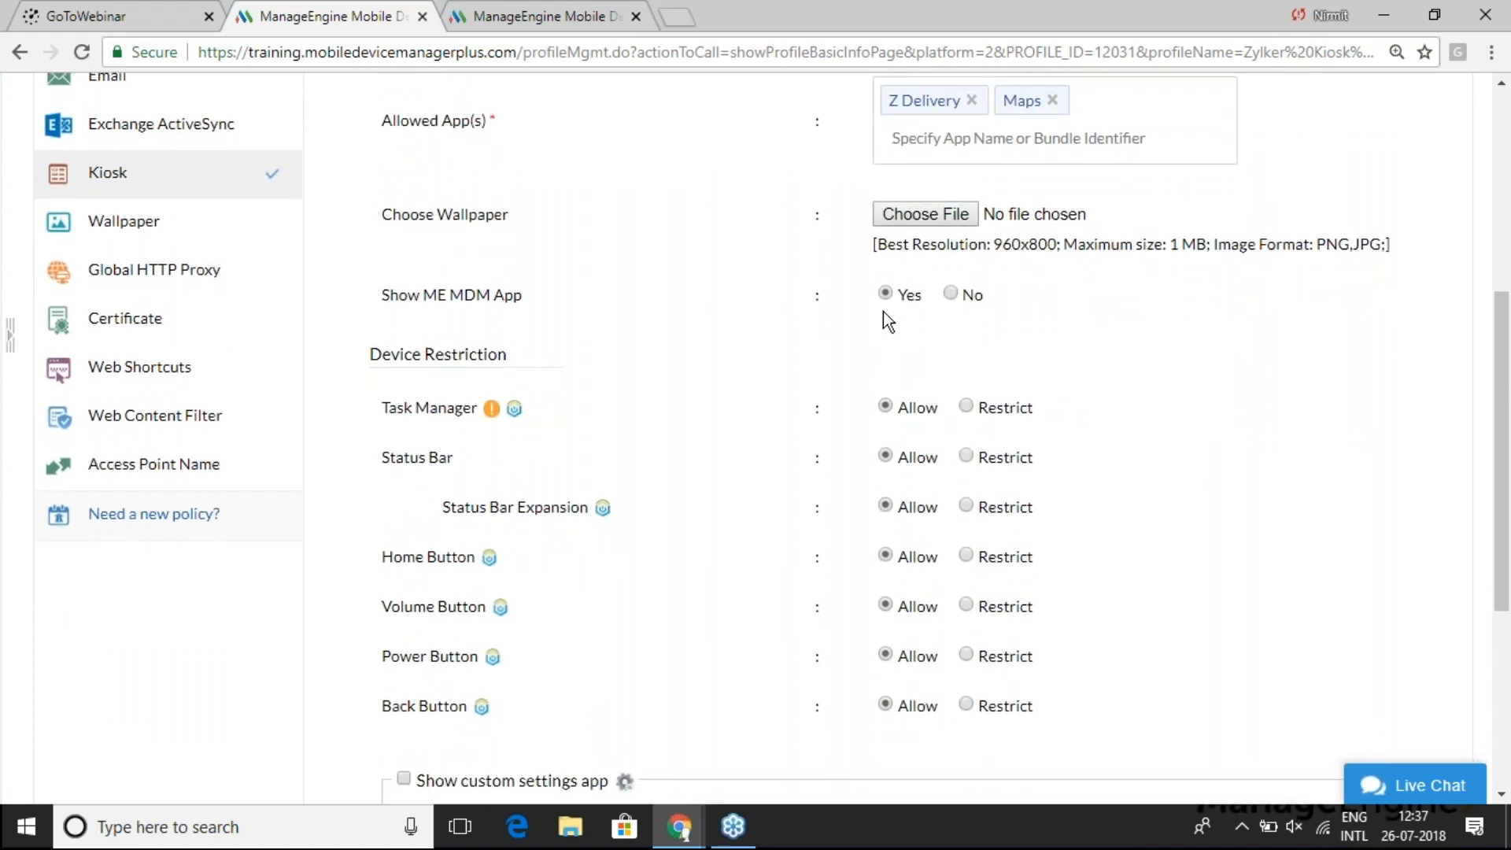
scroll(884, 380, "down", 2)
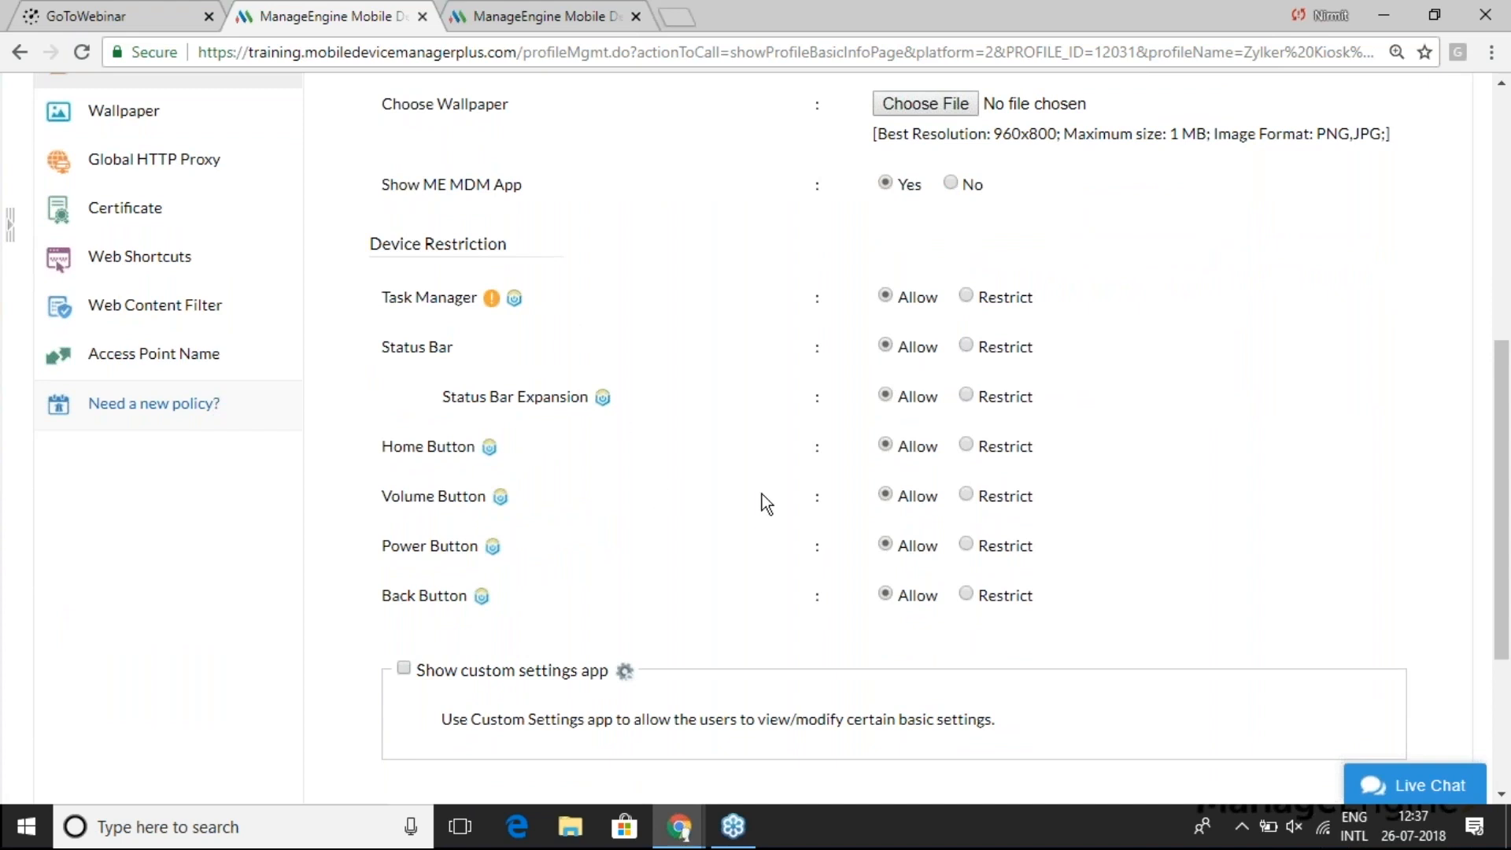
scroll(746, 546, "down", 2)
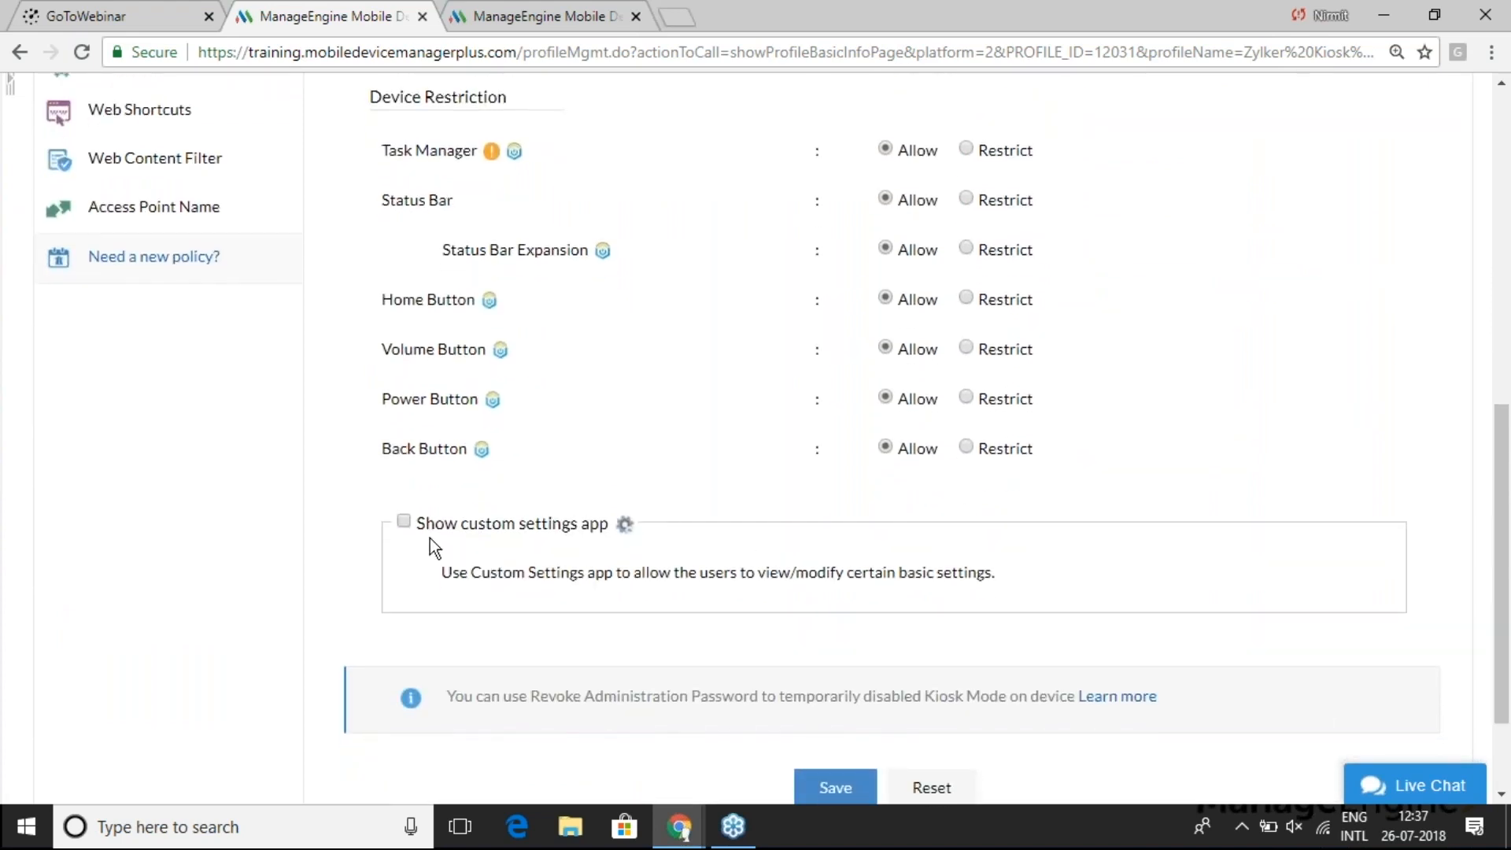
left_click(405, 523)
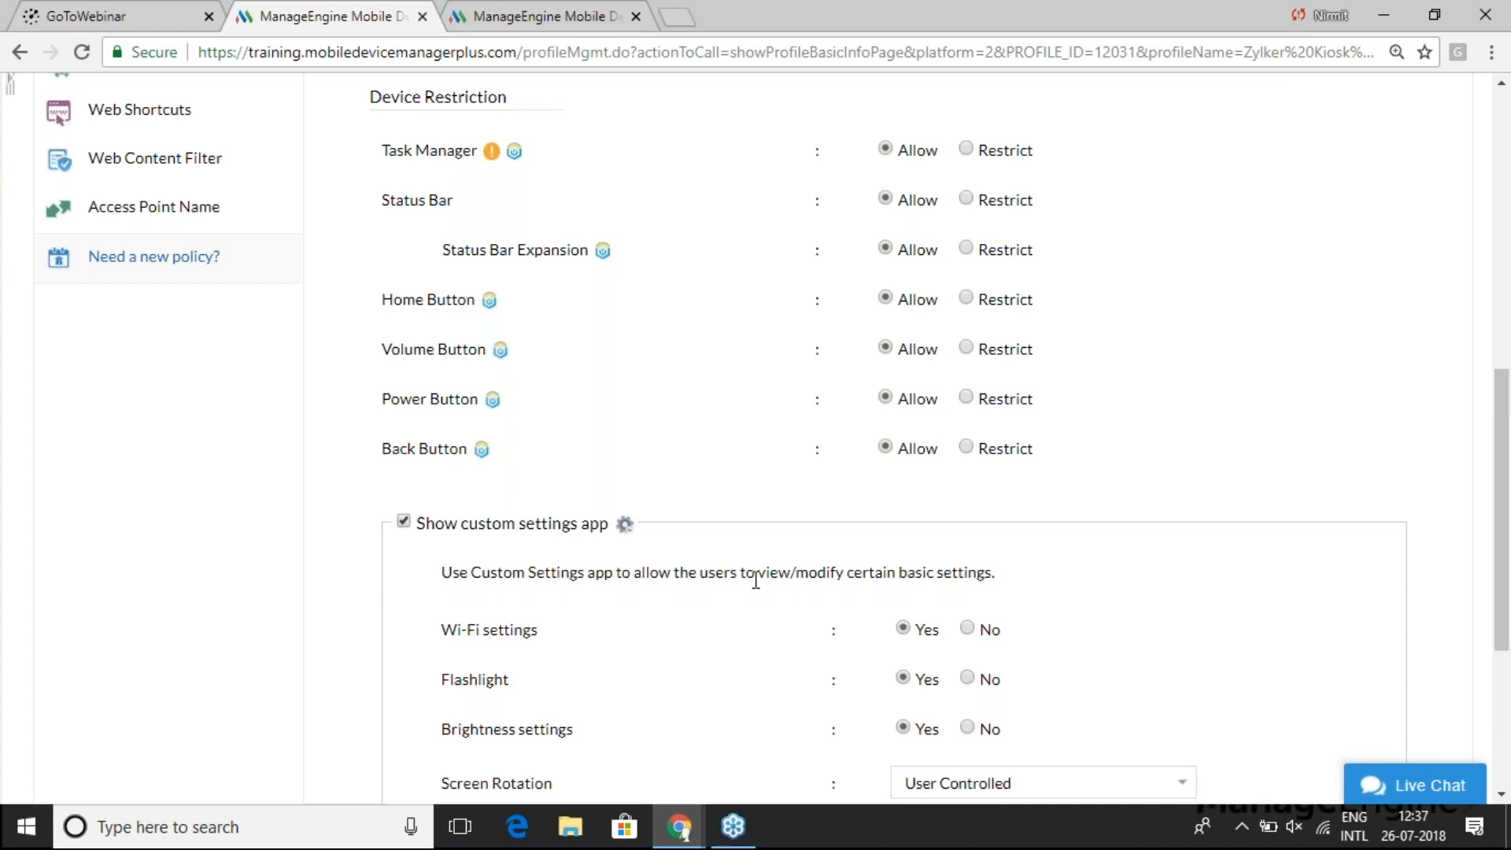
scroll(755, 580, "down", 2)
scroll(755, 580, "down", 1)
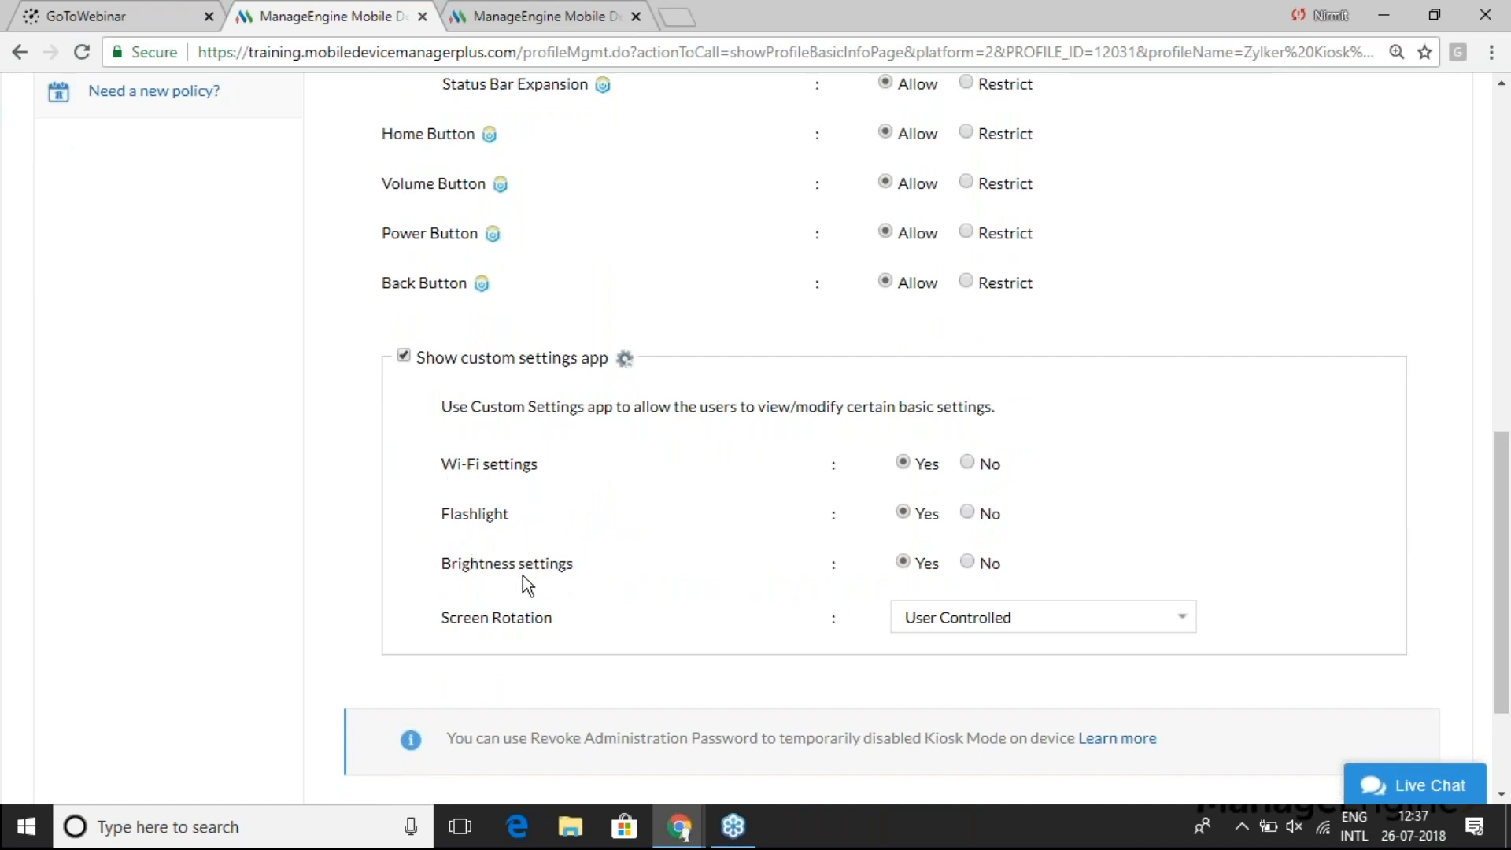
scroll(527, 579, "down", 1)
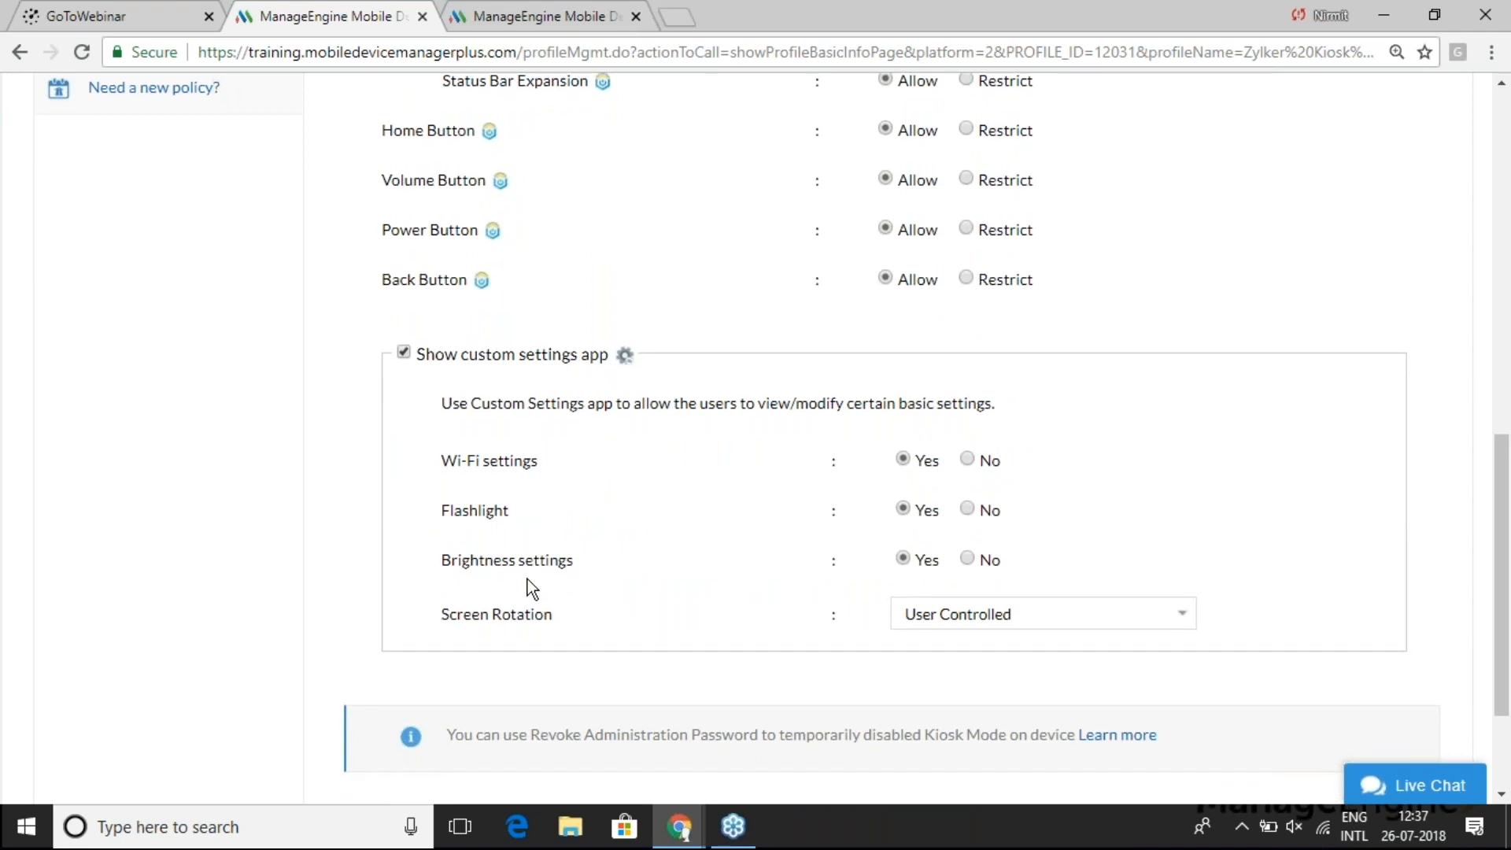
scroll(527, 580, "down", 2)
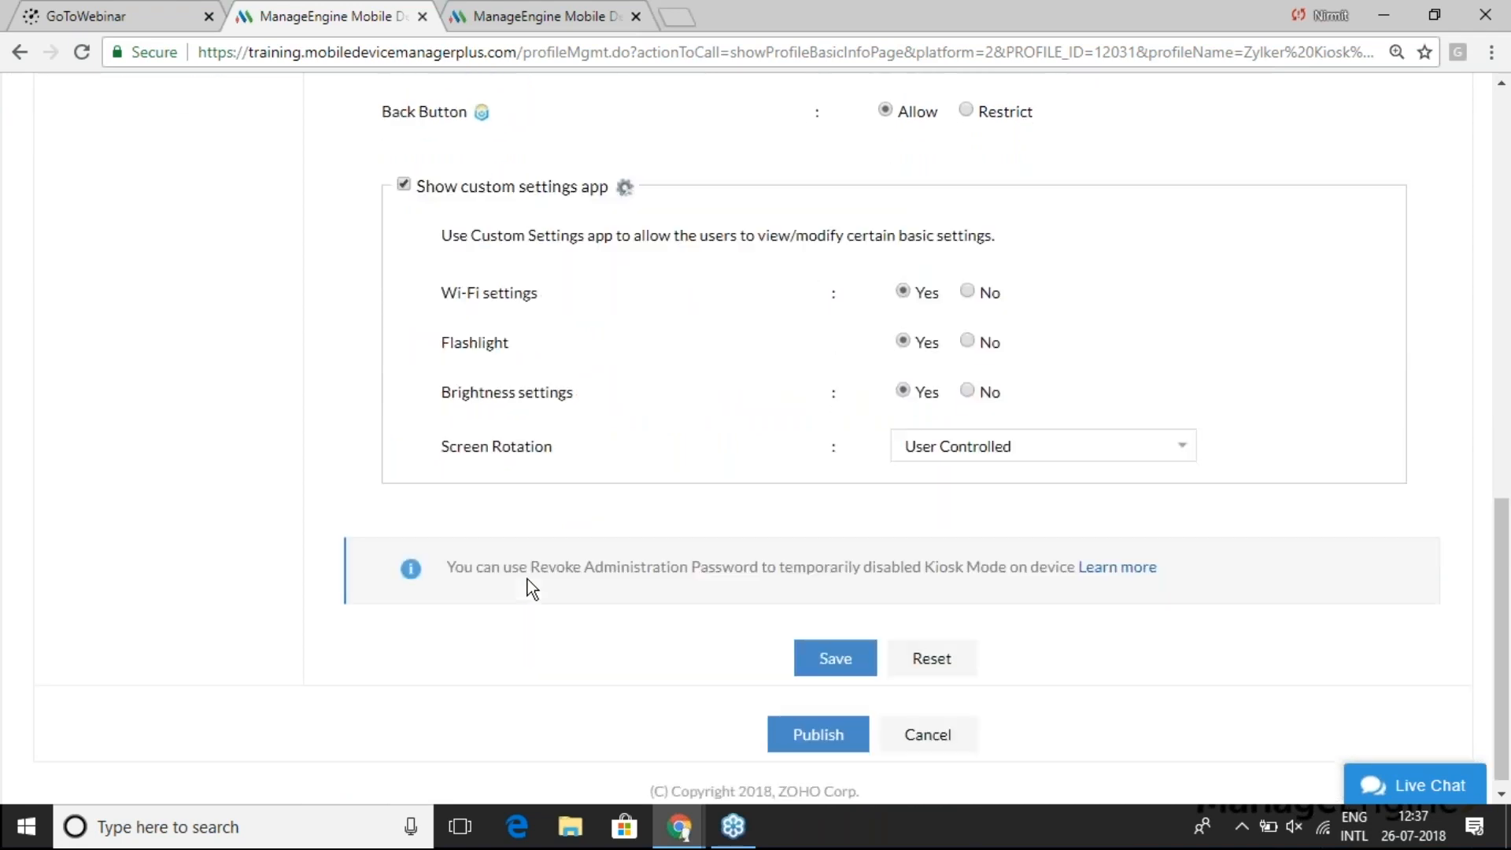
left_click(836, 641)
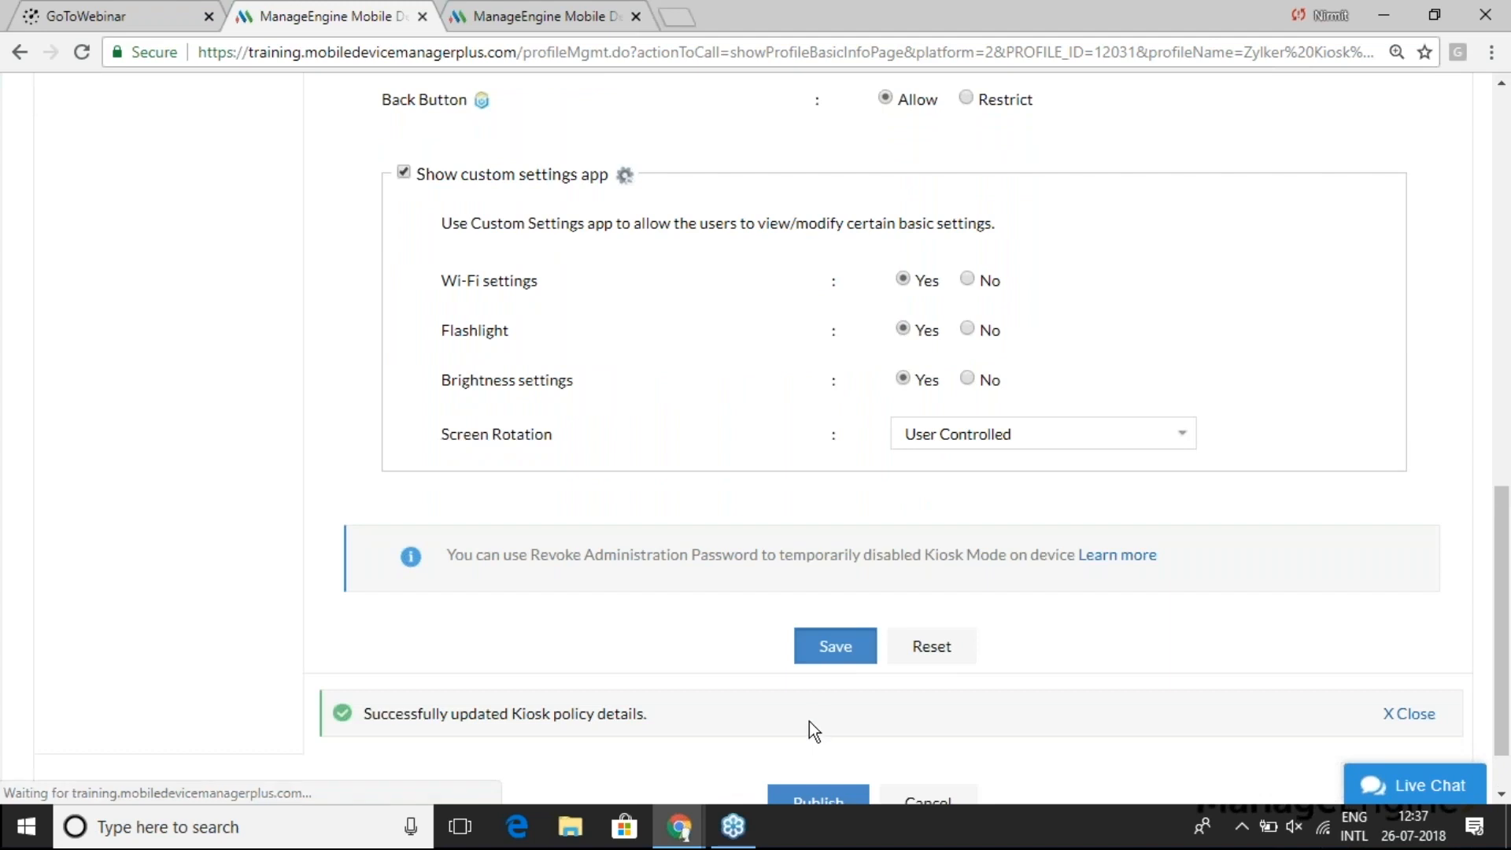
left_click(813, 799)
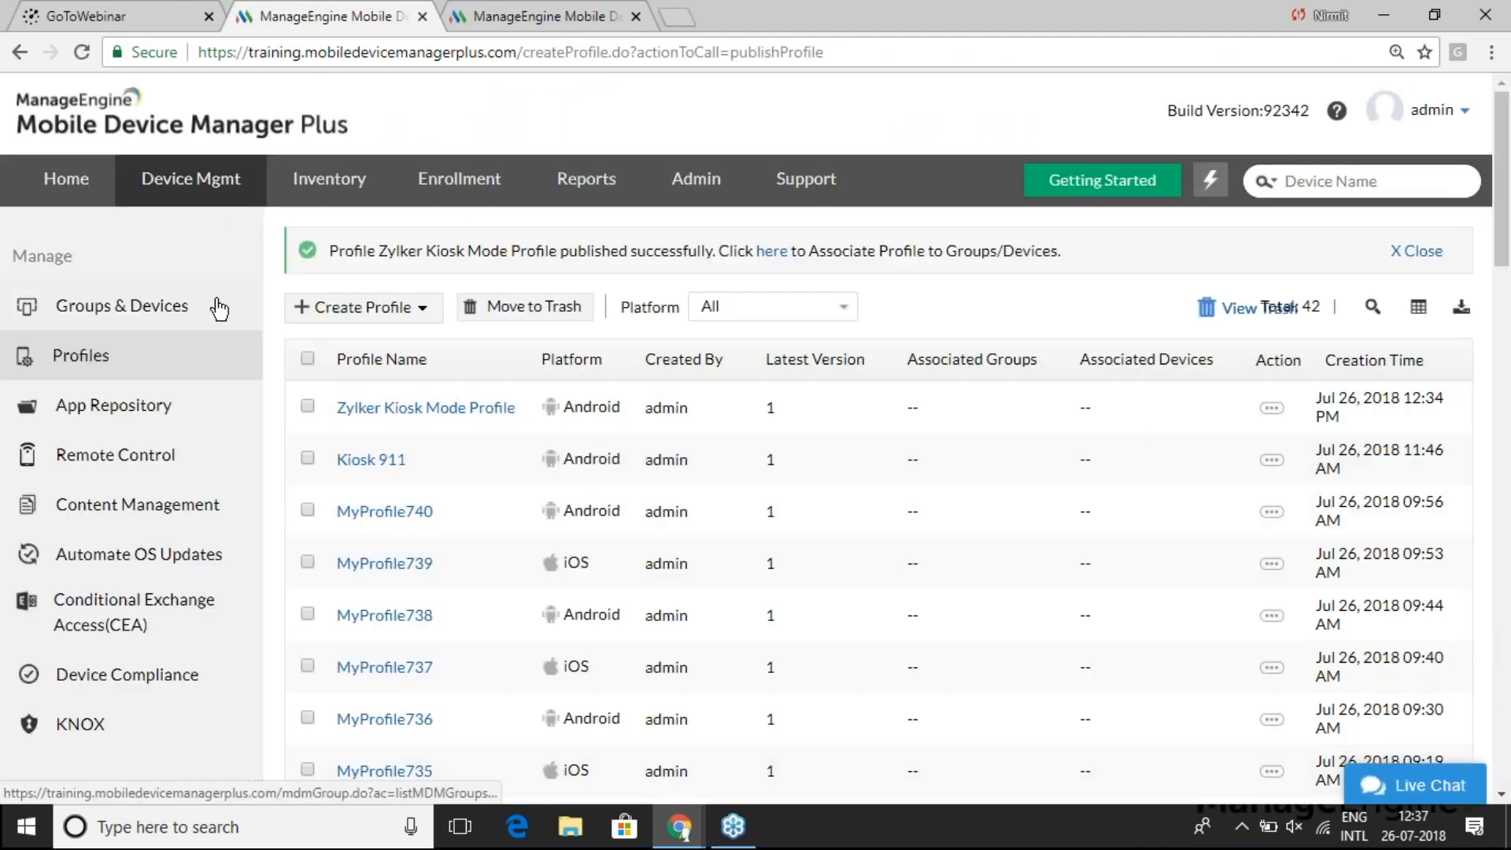
left_click(144, 319)
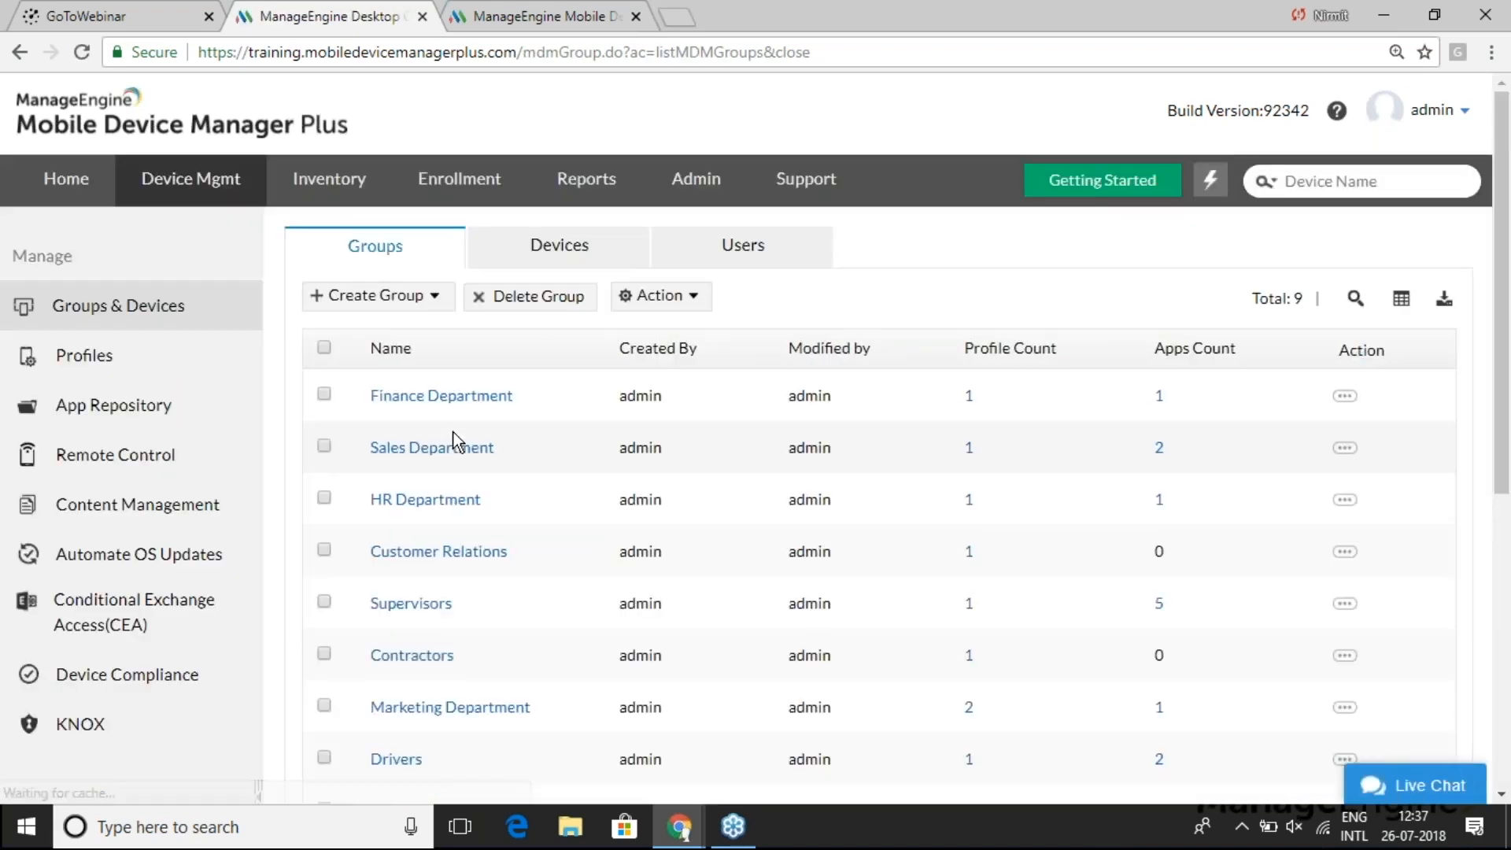
scroll(453, 433, "down", 3)
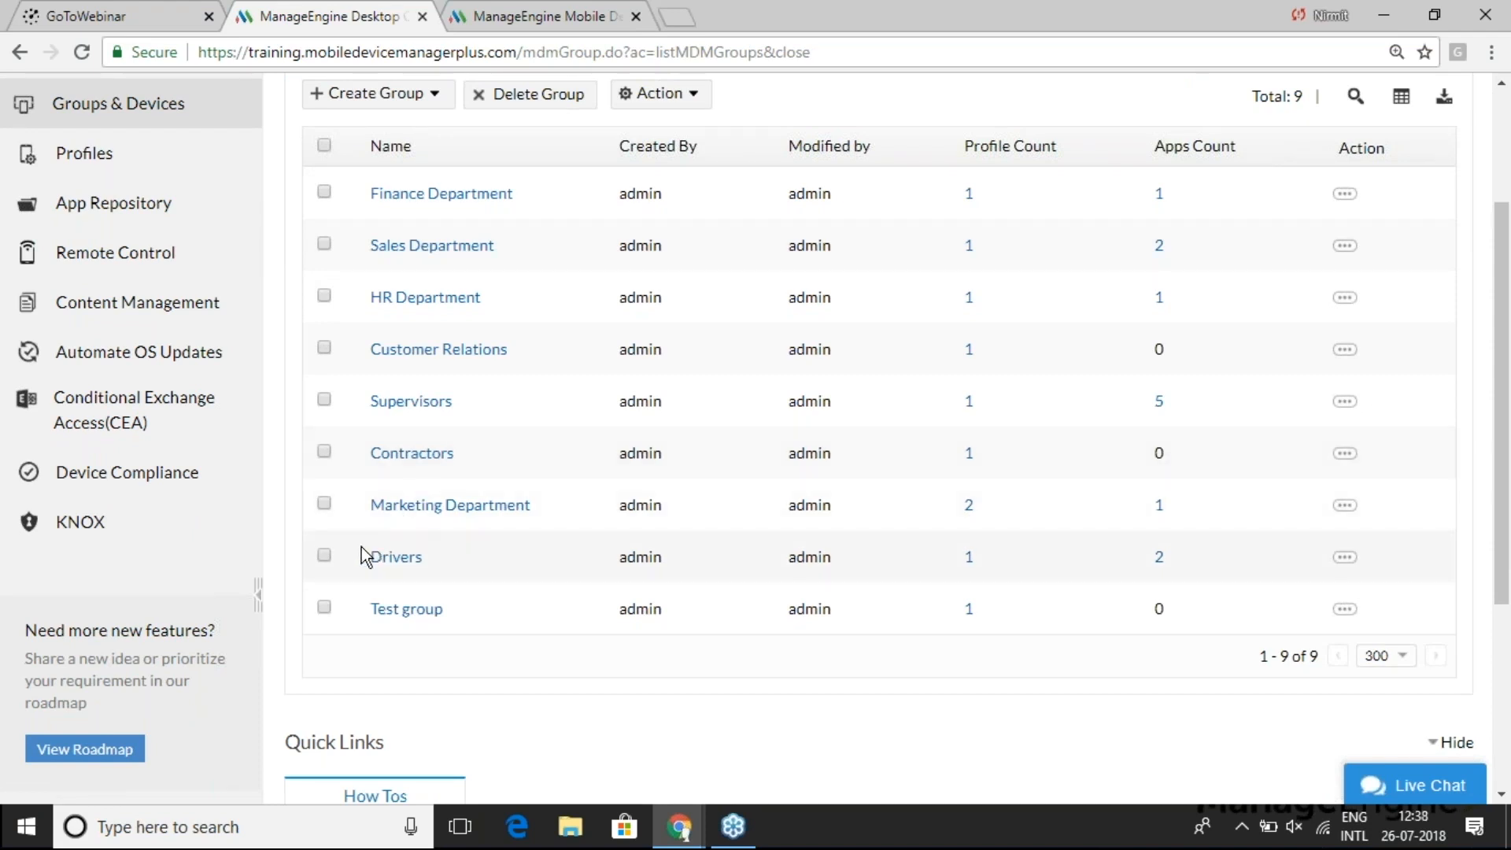
- Associate the Zylker Kiosk Mode Profile with the Drivers group via Action > Associate Profile
left_click(324, 554)
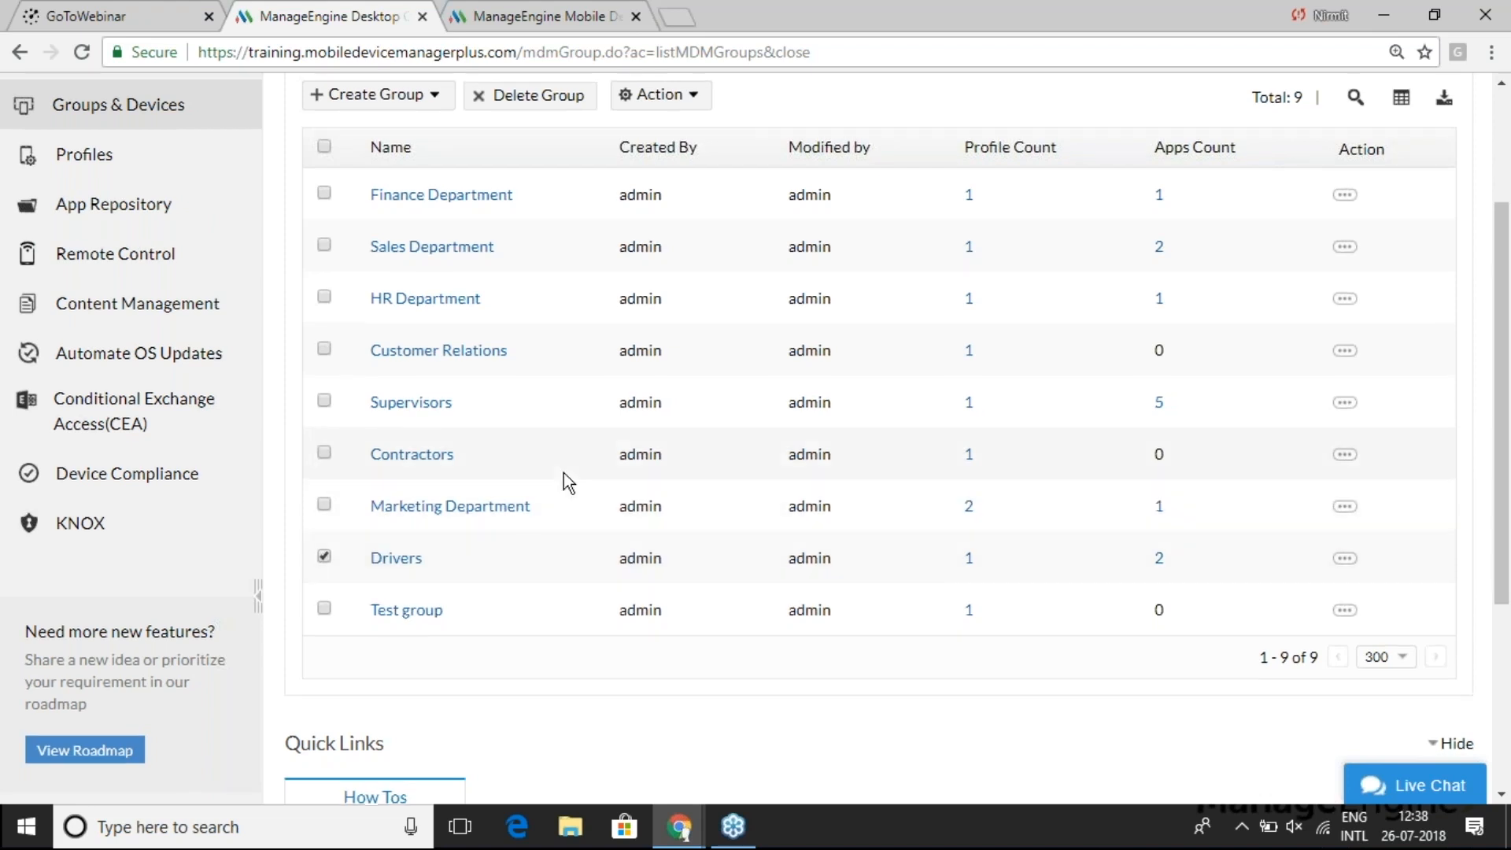
scroll(563, 472, "up", 3)
left_click(660, 296)
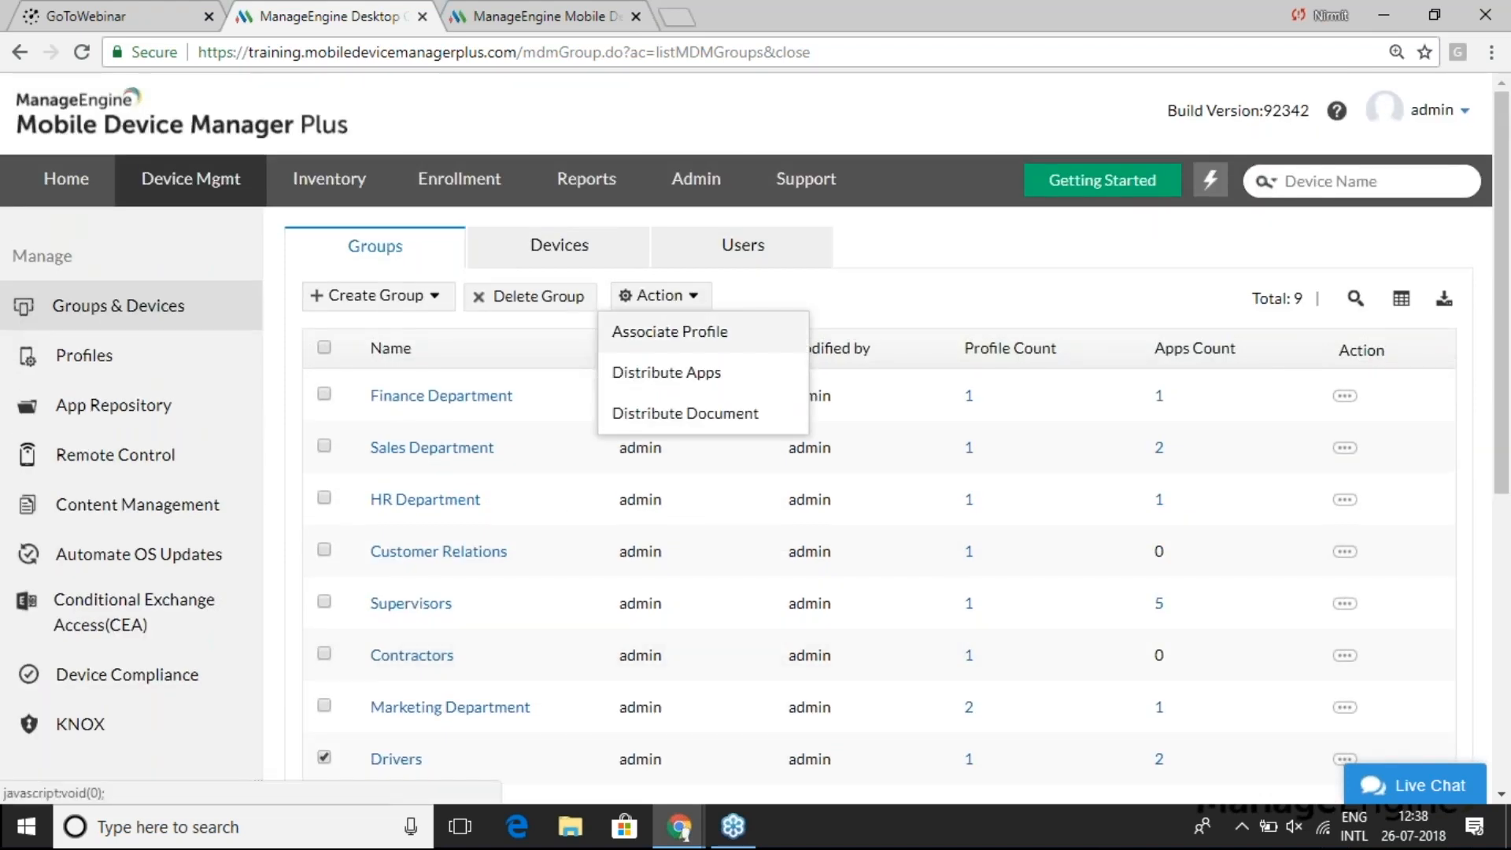
left_click(671, 334)
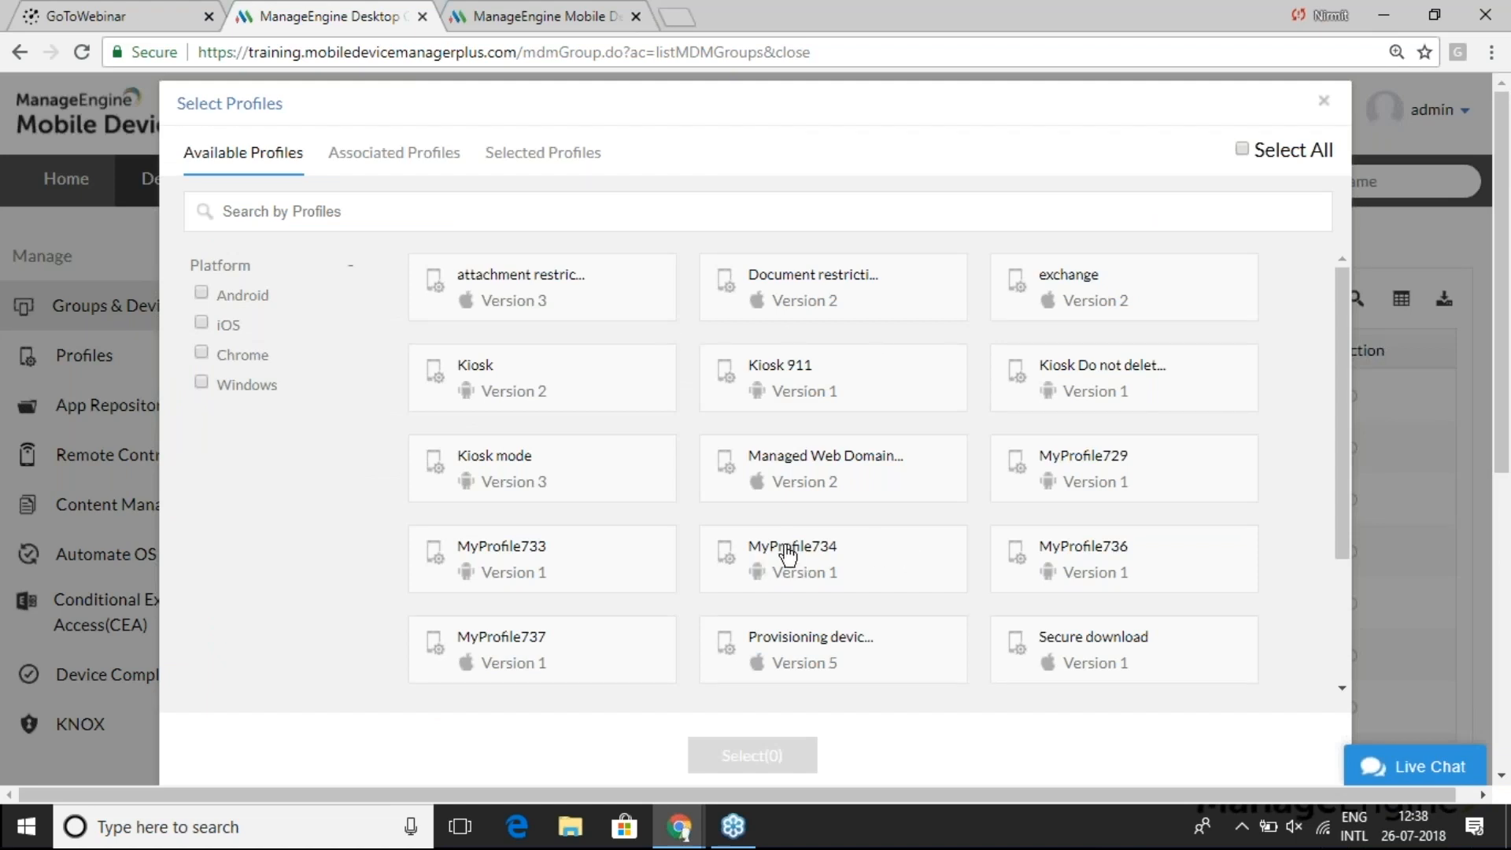
scroll(792, 552, "down", 1)
scroll(792, 552, "down", 2)
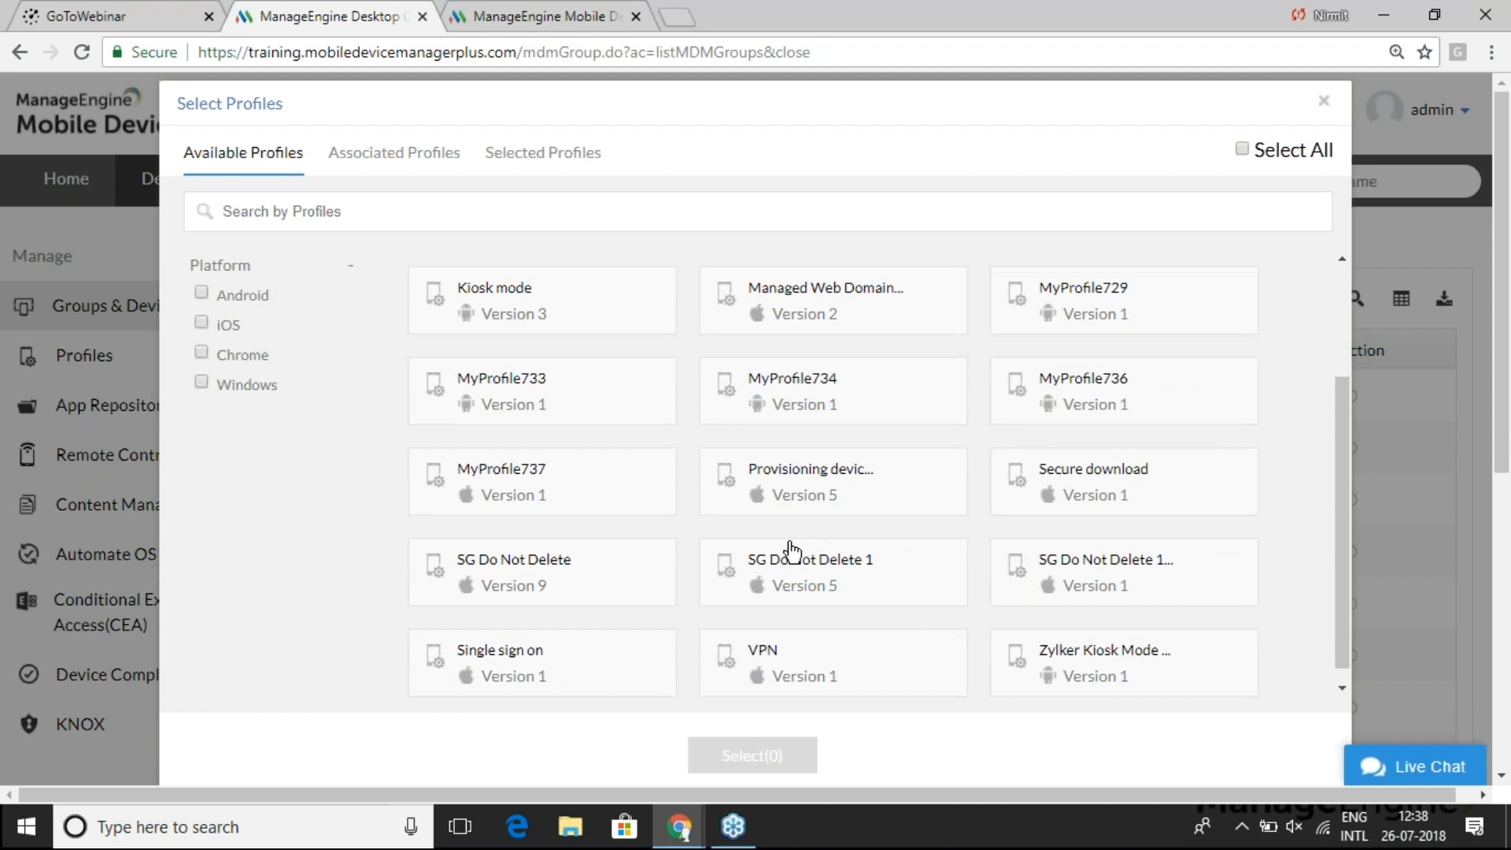
left_click(1089, 641)
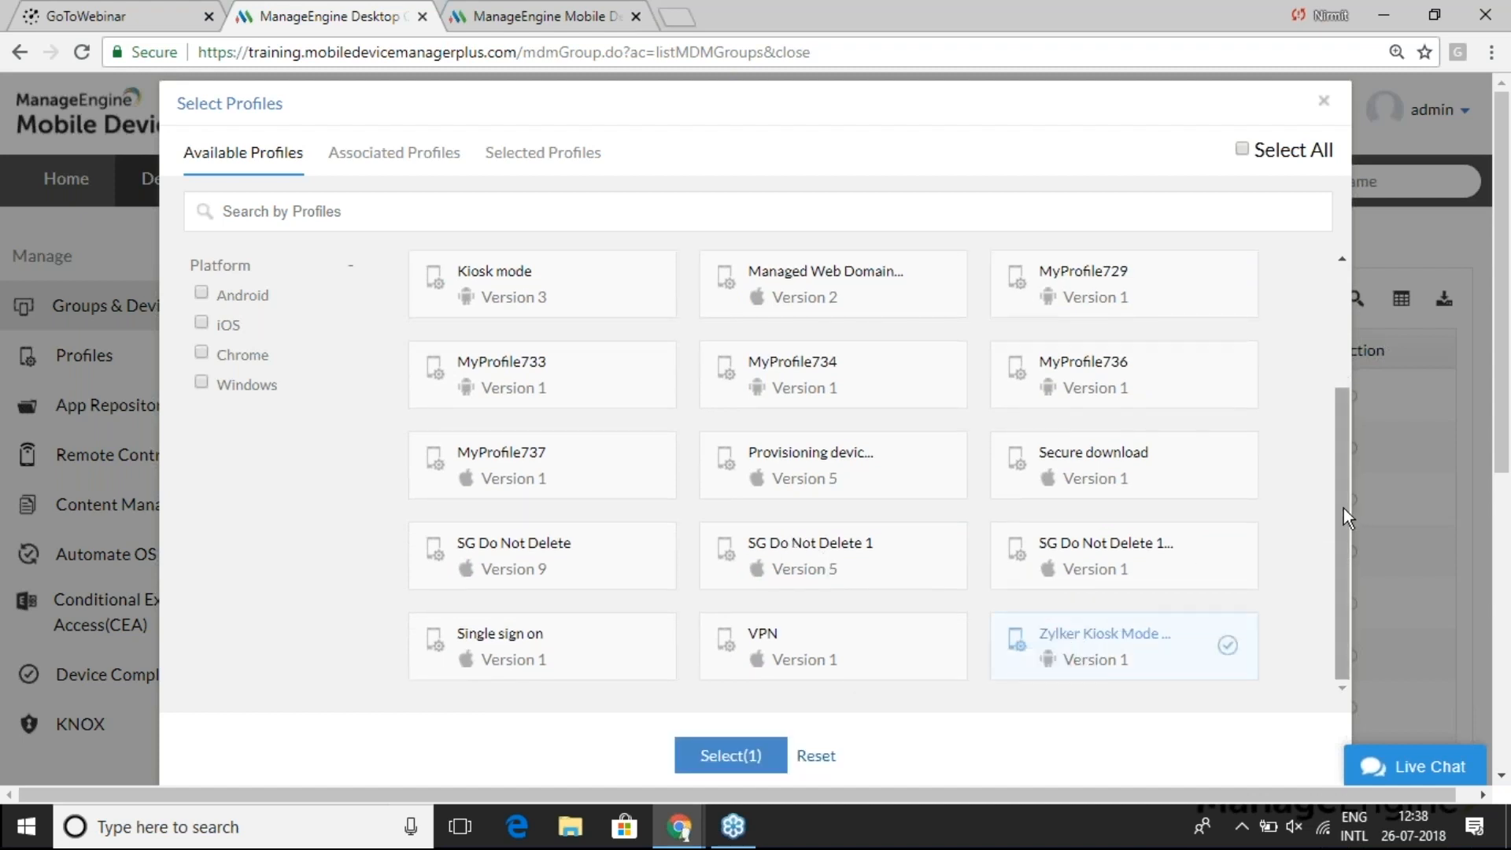
left_click(726, 757)
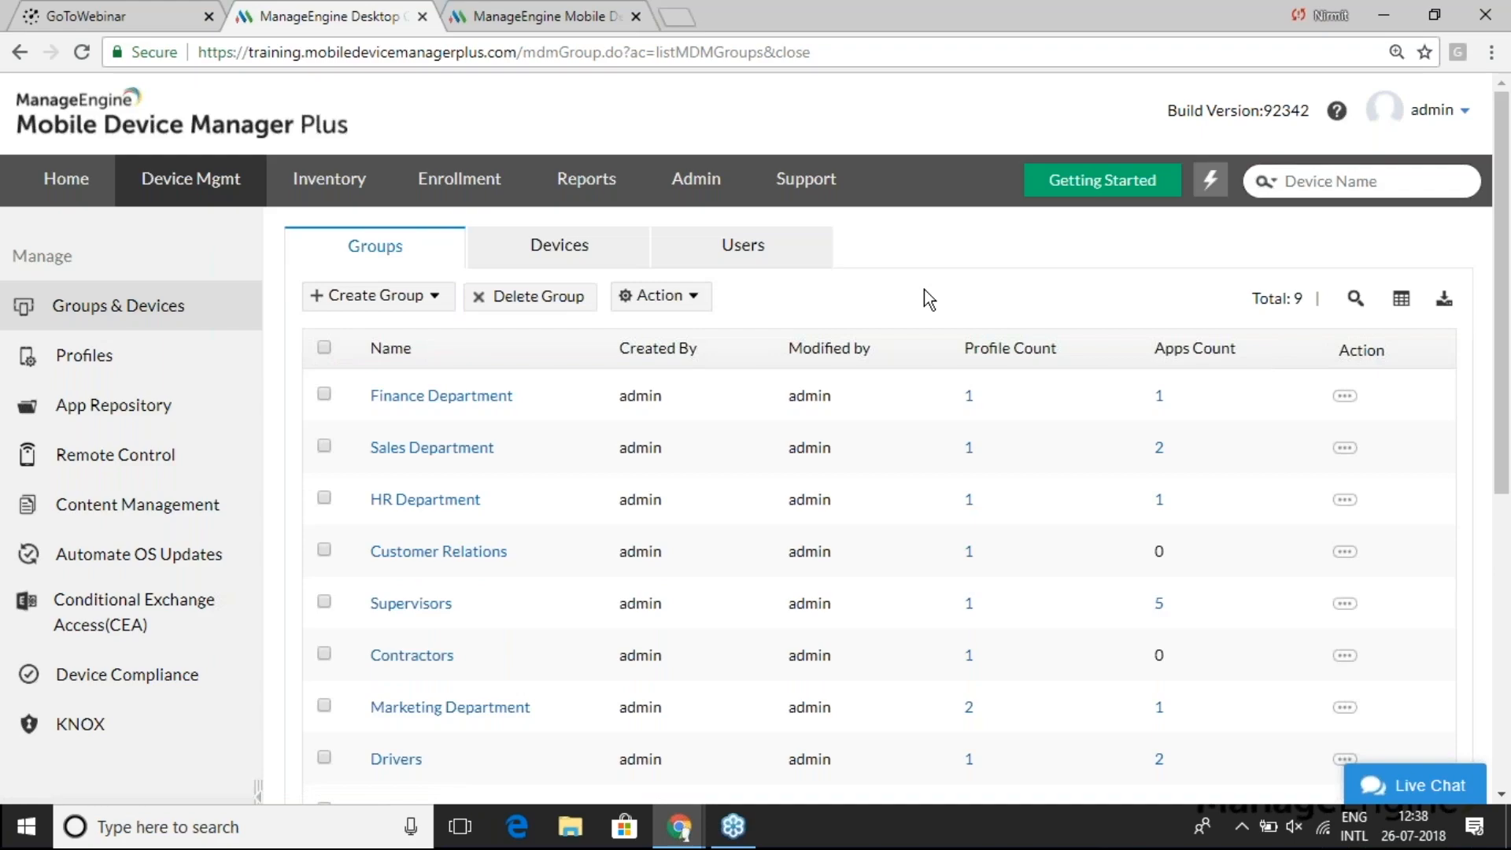
- Switch to the presentation and advance through three scenario slides, starting with the supervisor's device
key("alt+Tab")
key("Right")
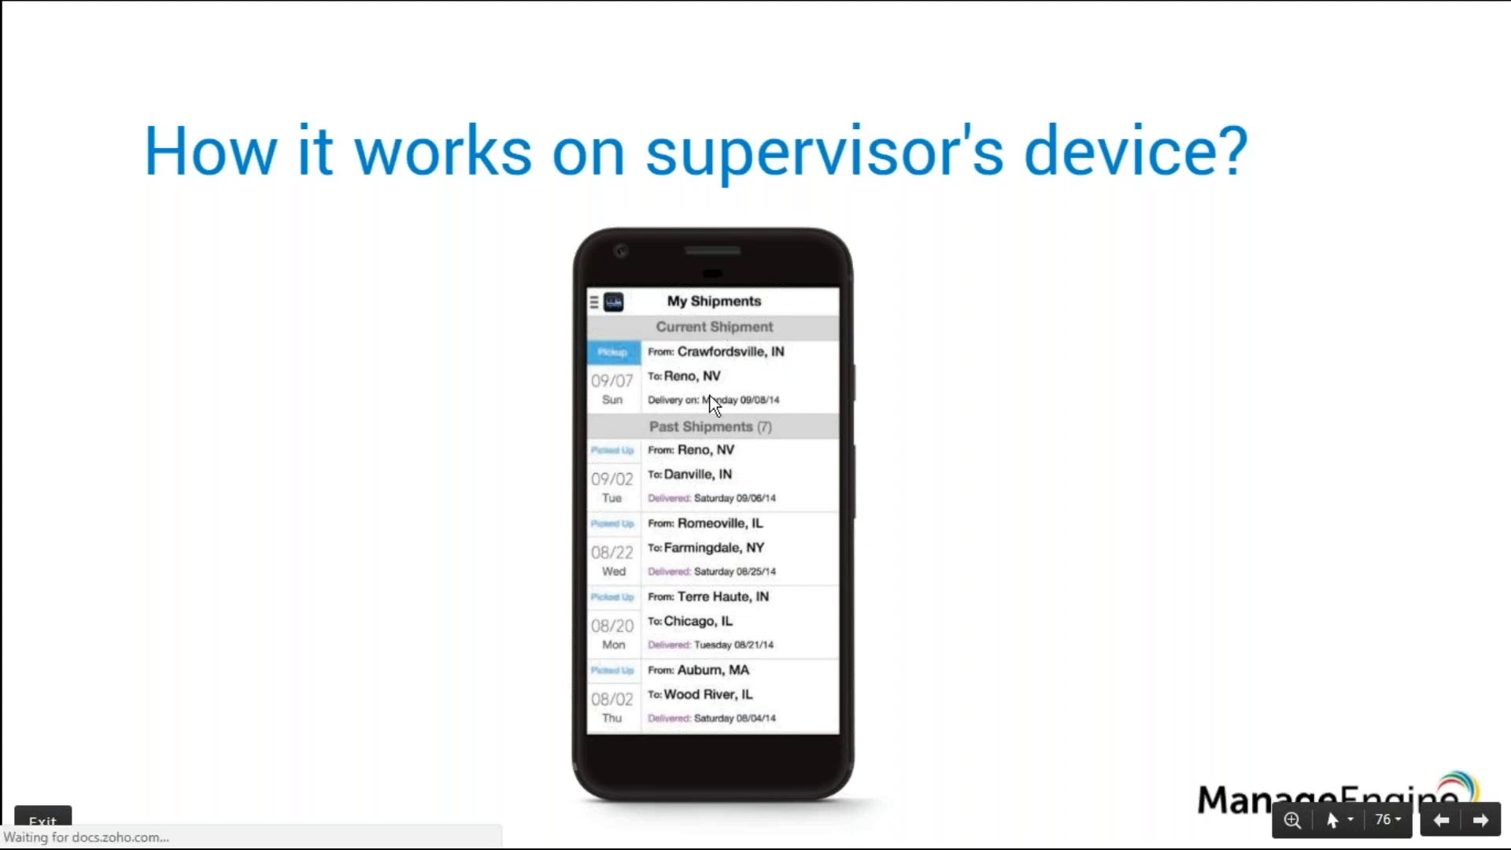
key("Right")
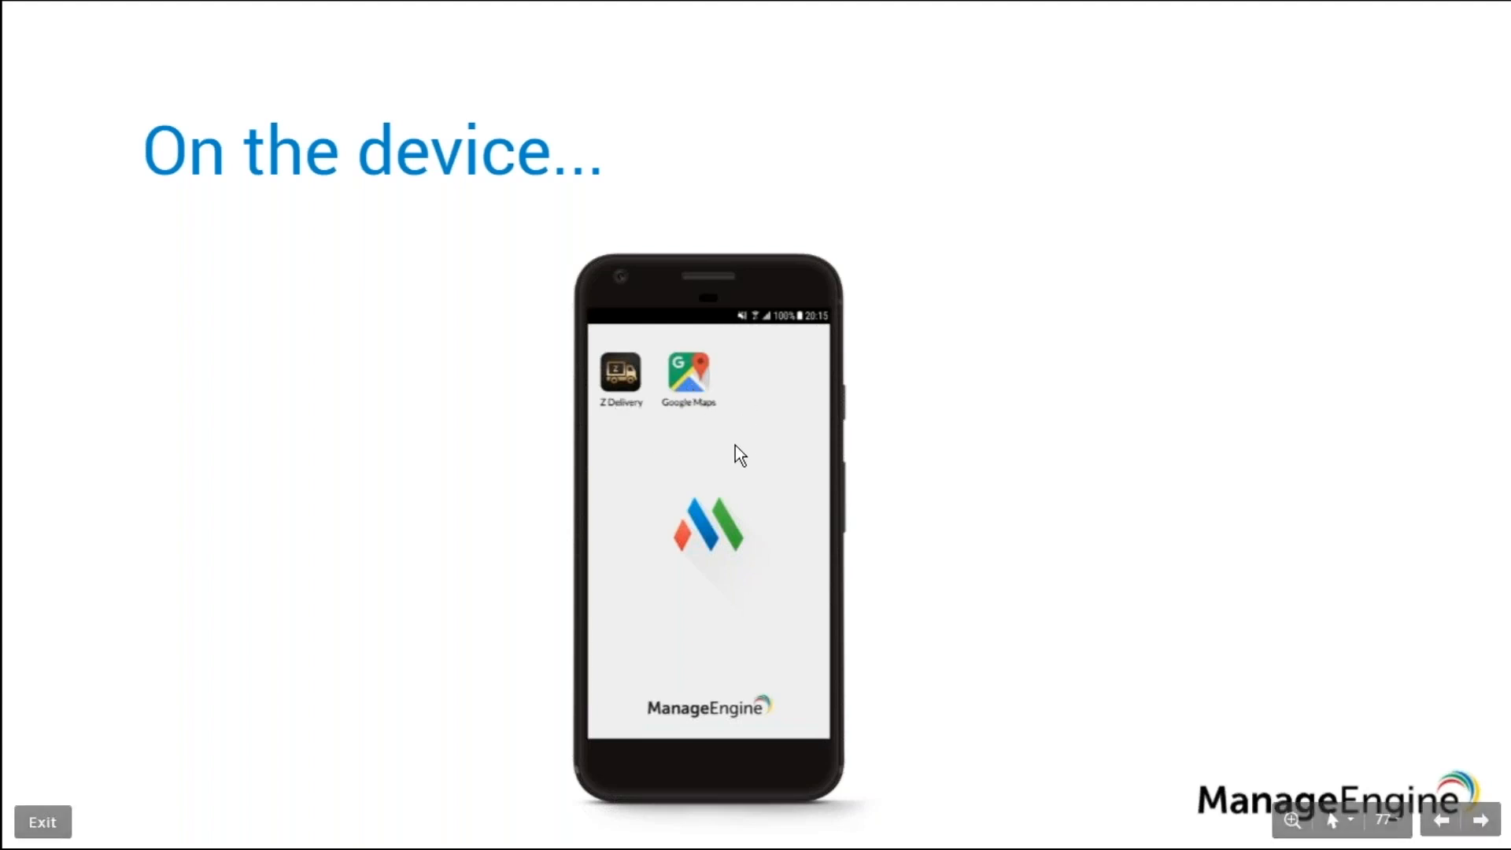
key("Right")
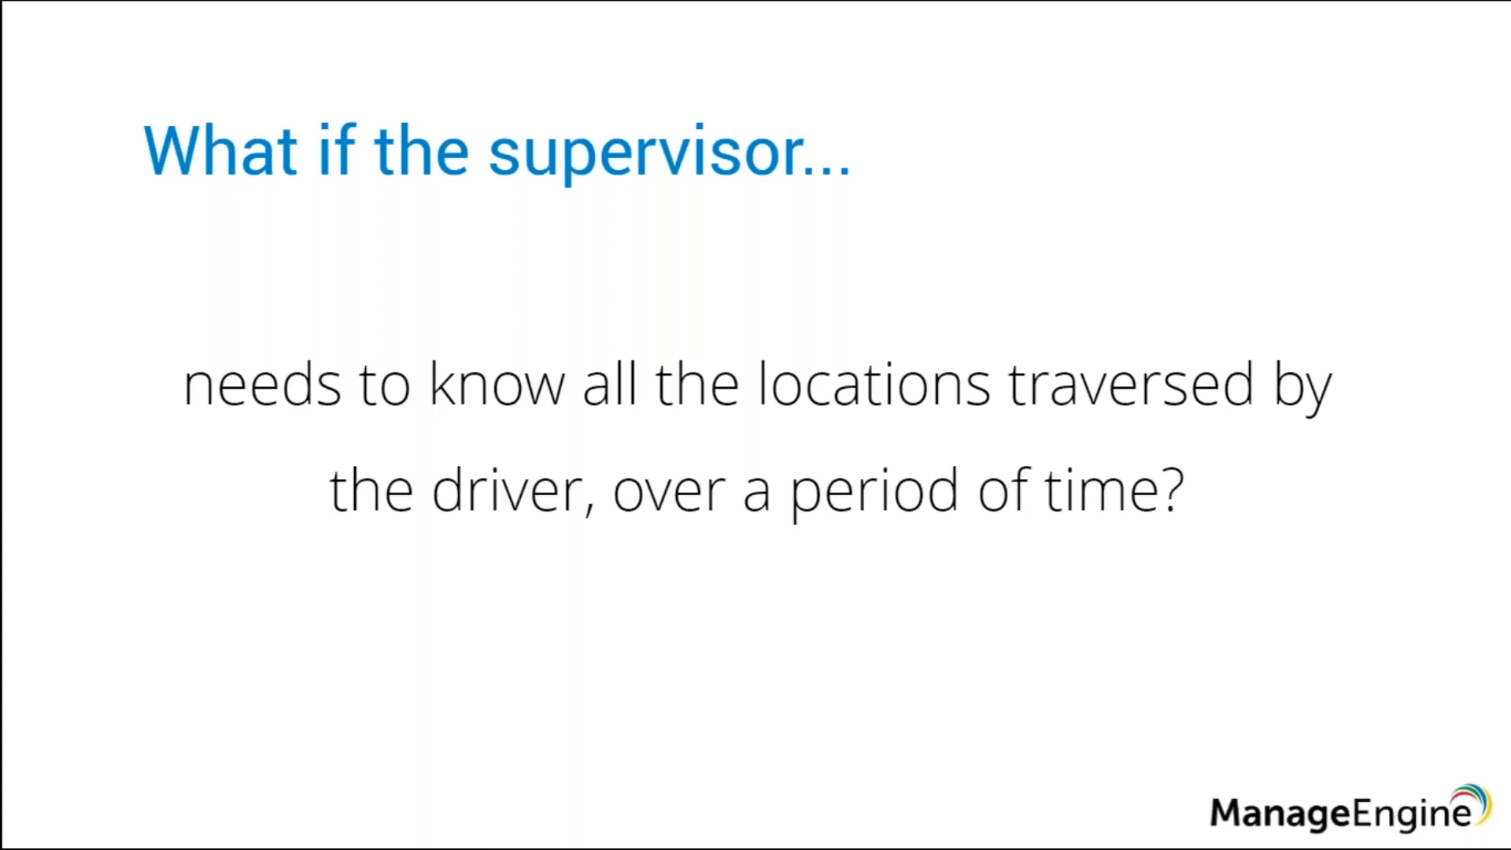
- Return to the device management console and go to the Inventory section
key("super")
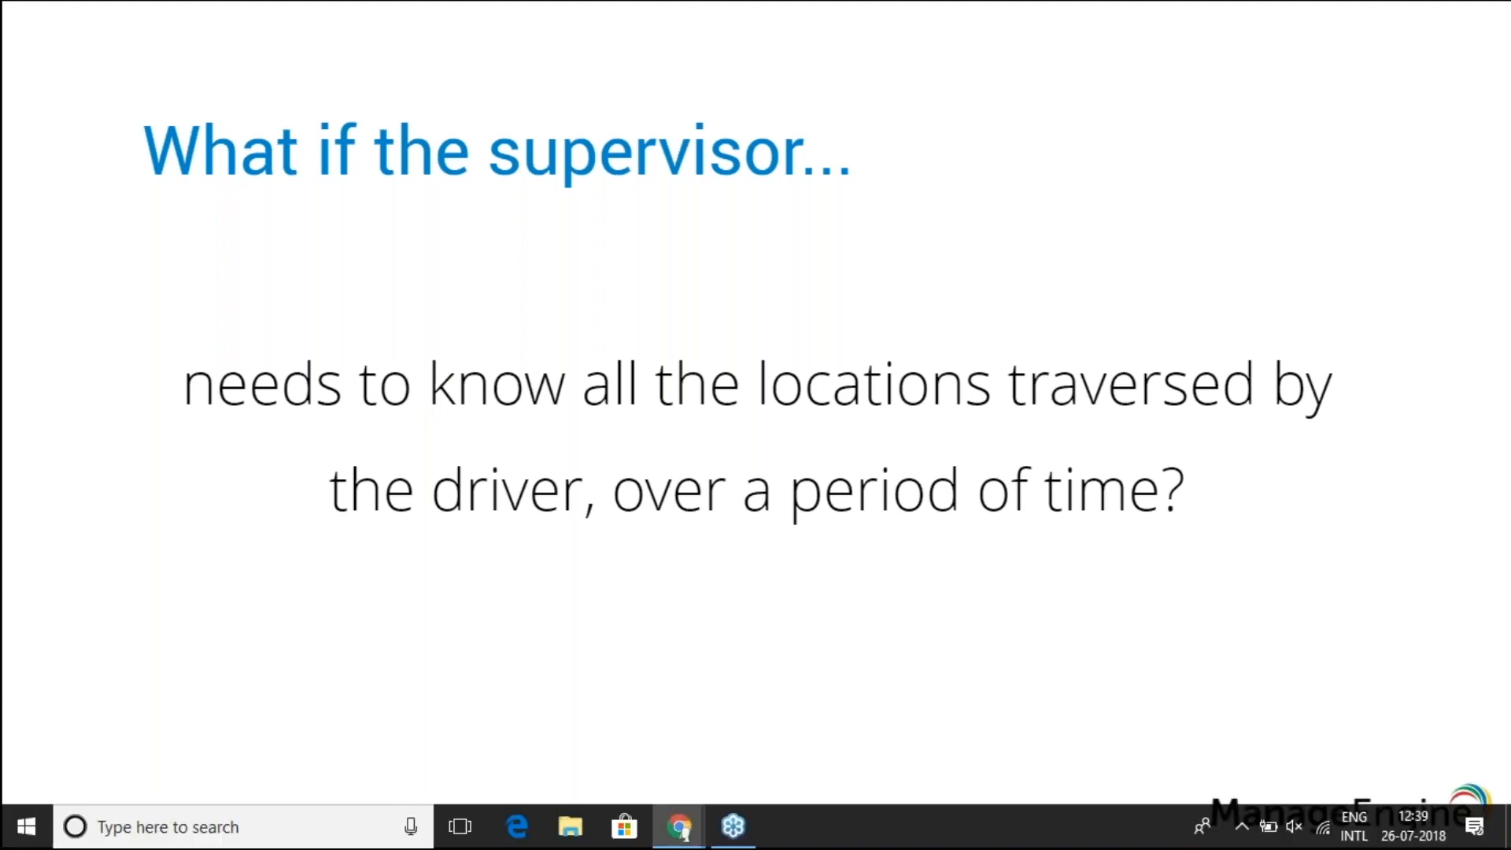
key("alt+Tab")
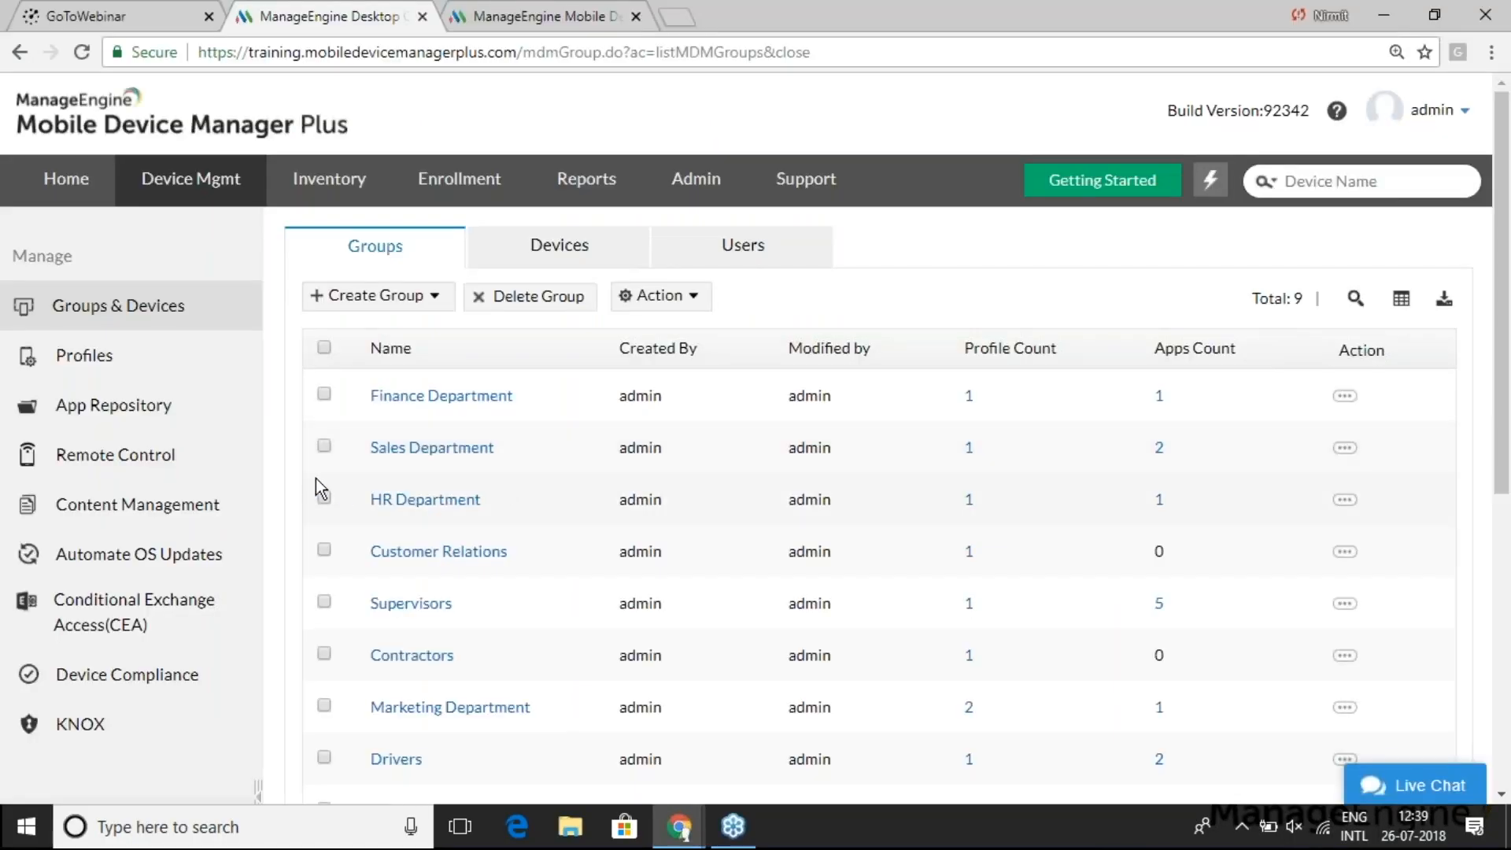
left_click(330, 188)
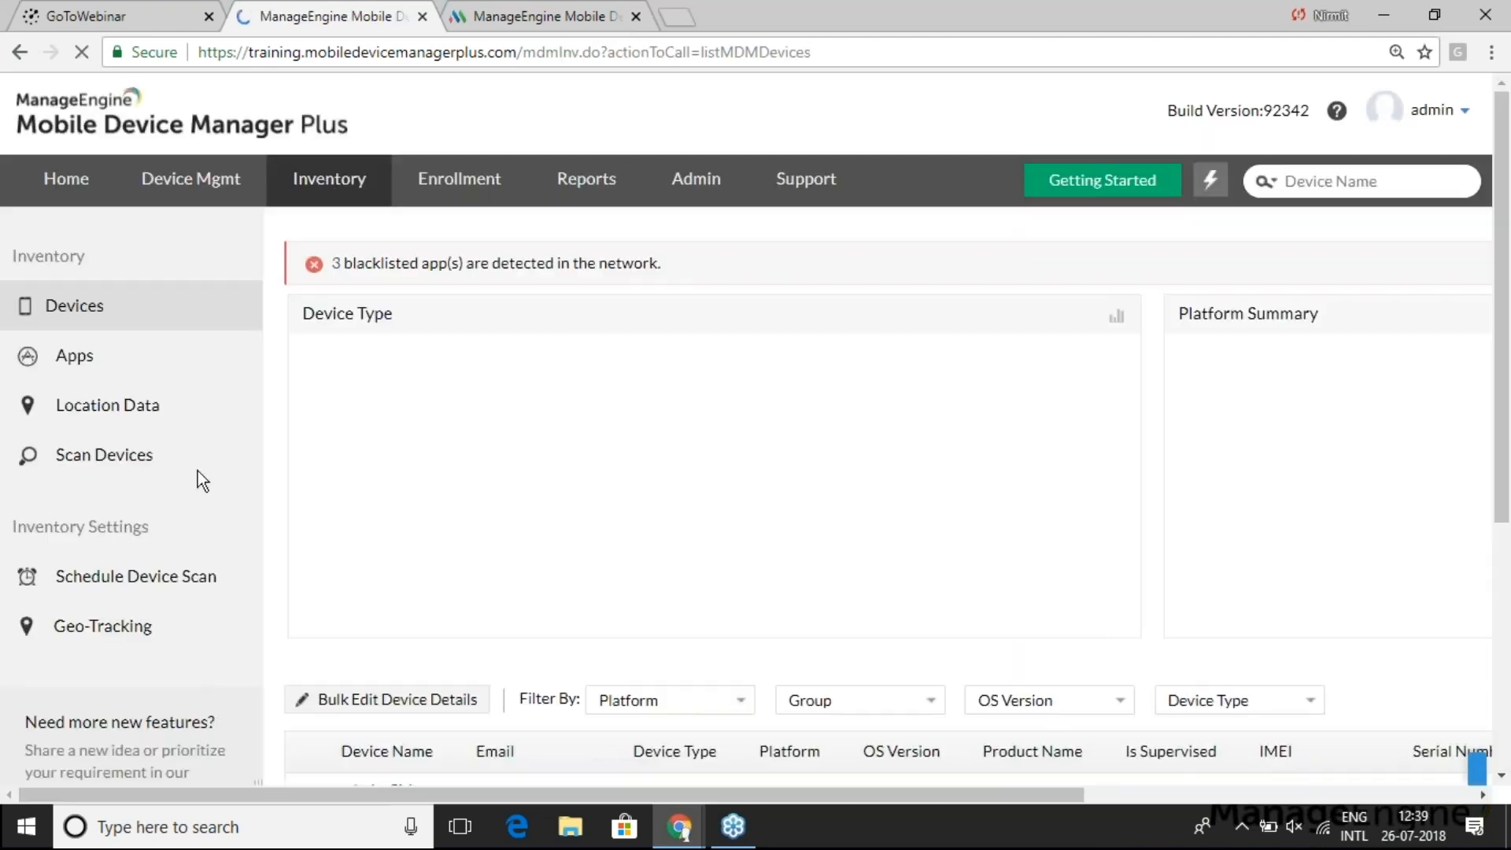
- Save geo-tracking as Always for all devices, with location history enabled at 500m
left_click(103, 630)
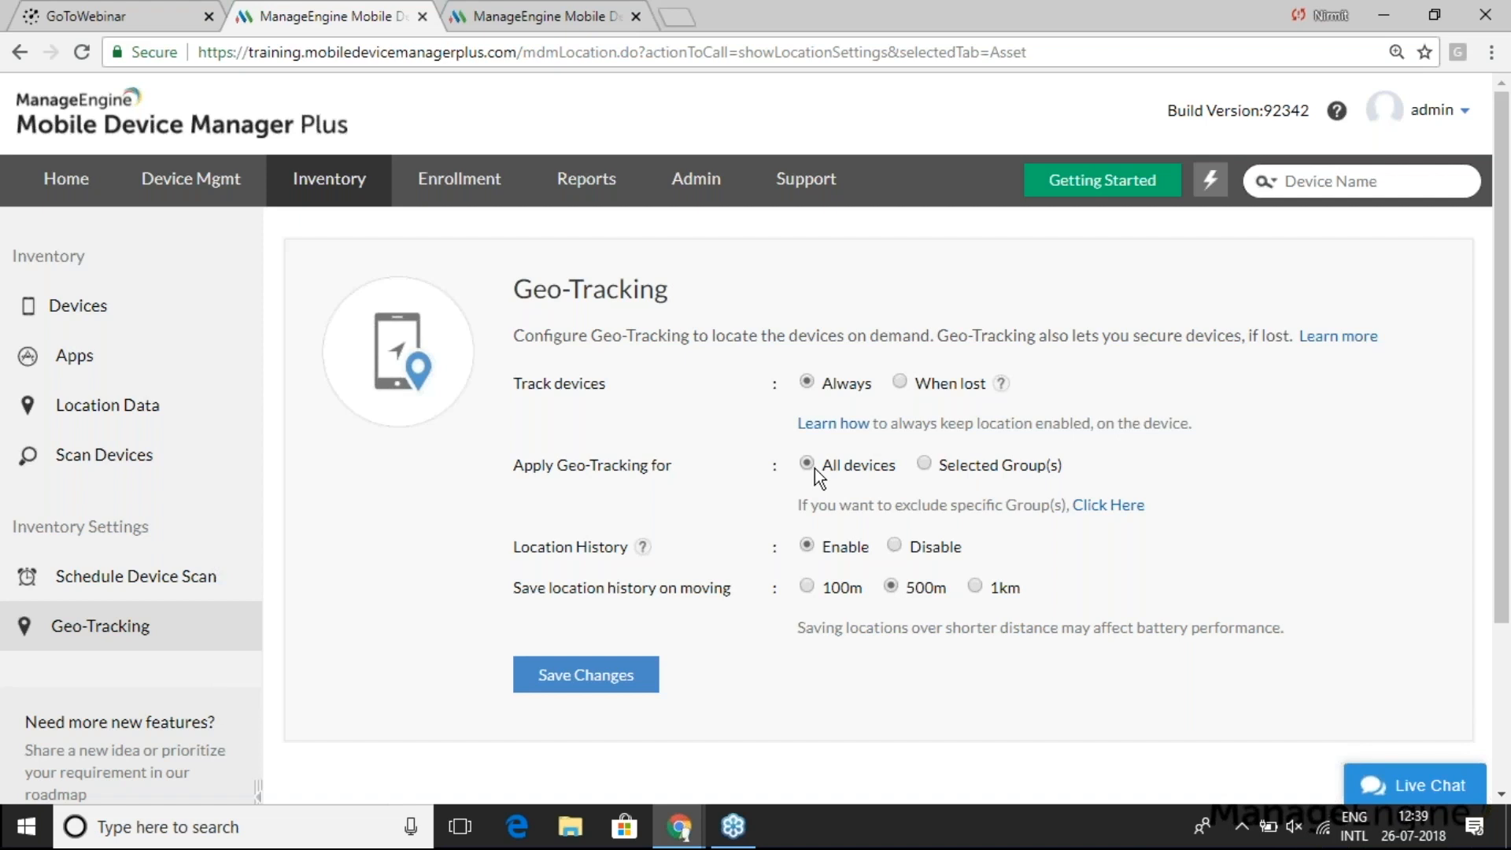
left_click(926, 465)
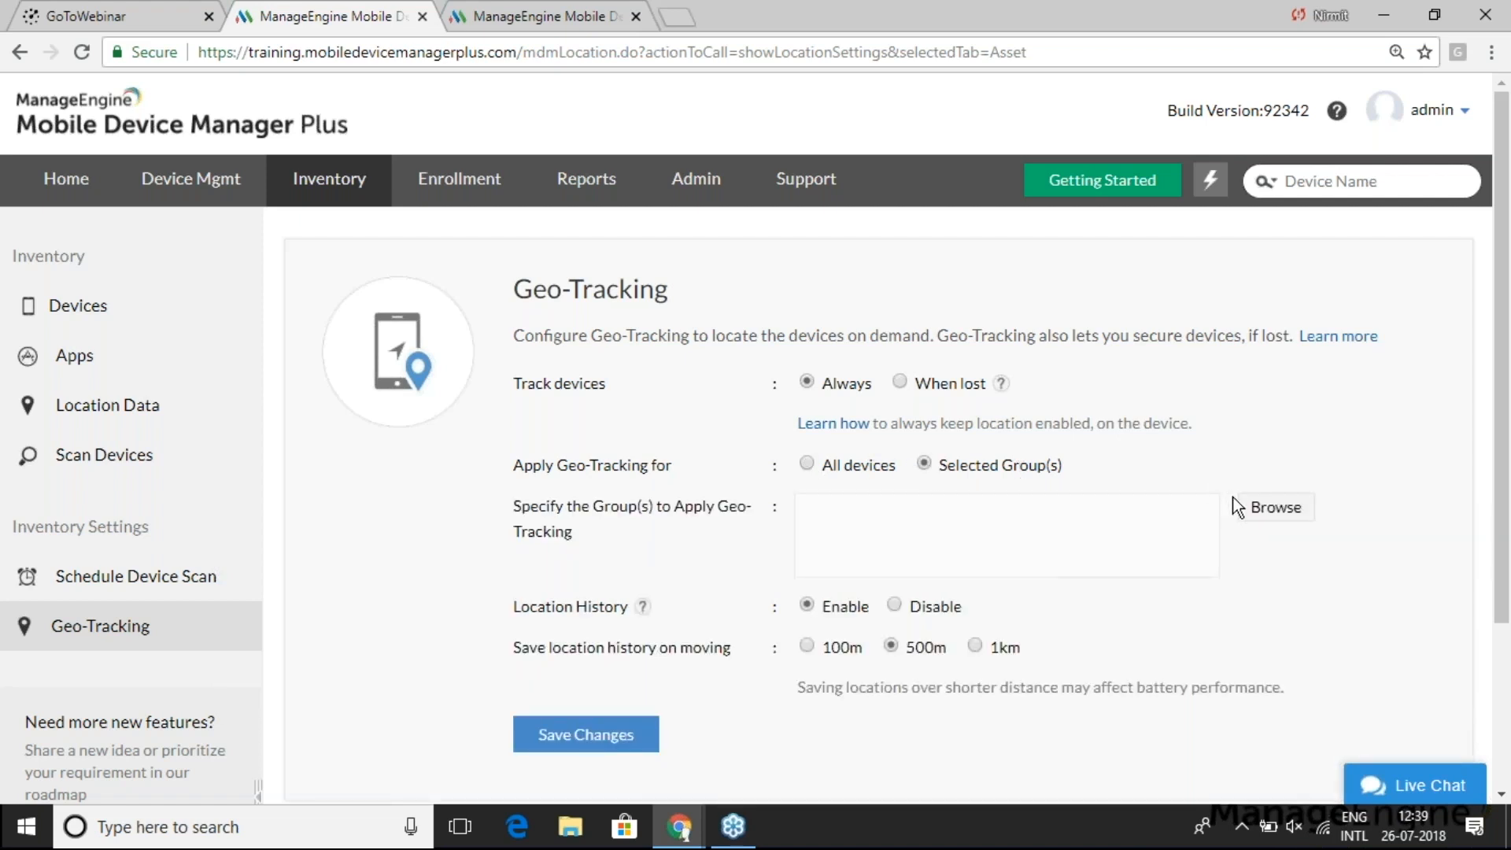
left_click(1275, 510)
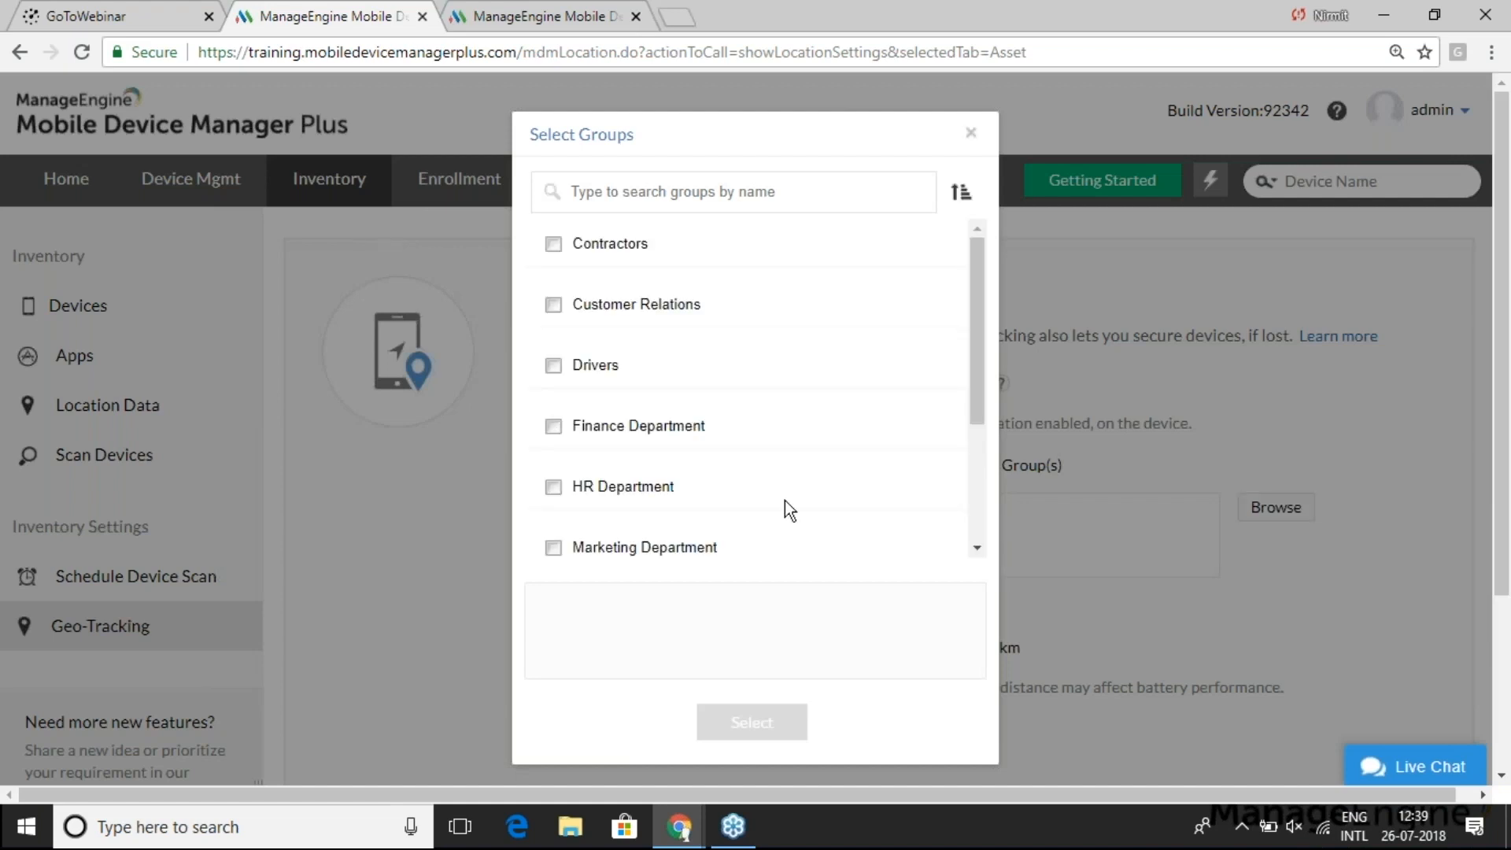
scroll(669, 432, "down", 3)
scroll(670, 430, "up", 3)
left_click(974, 134)
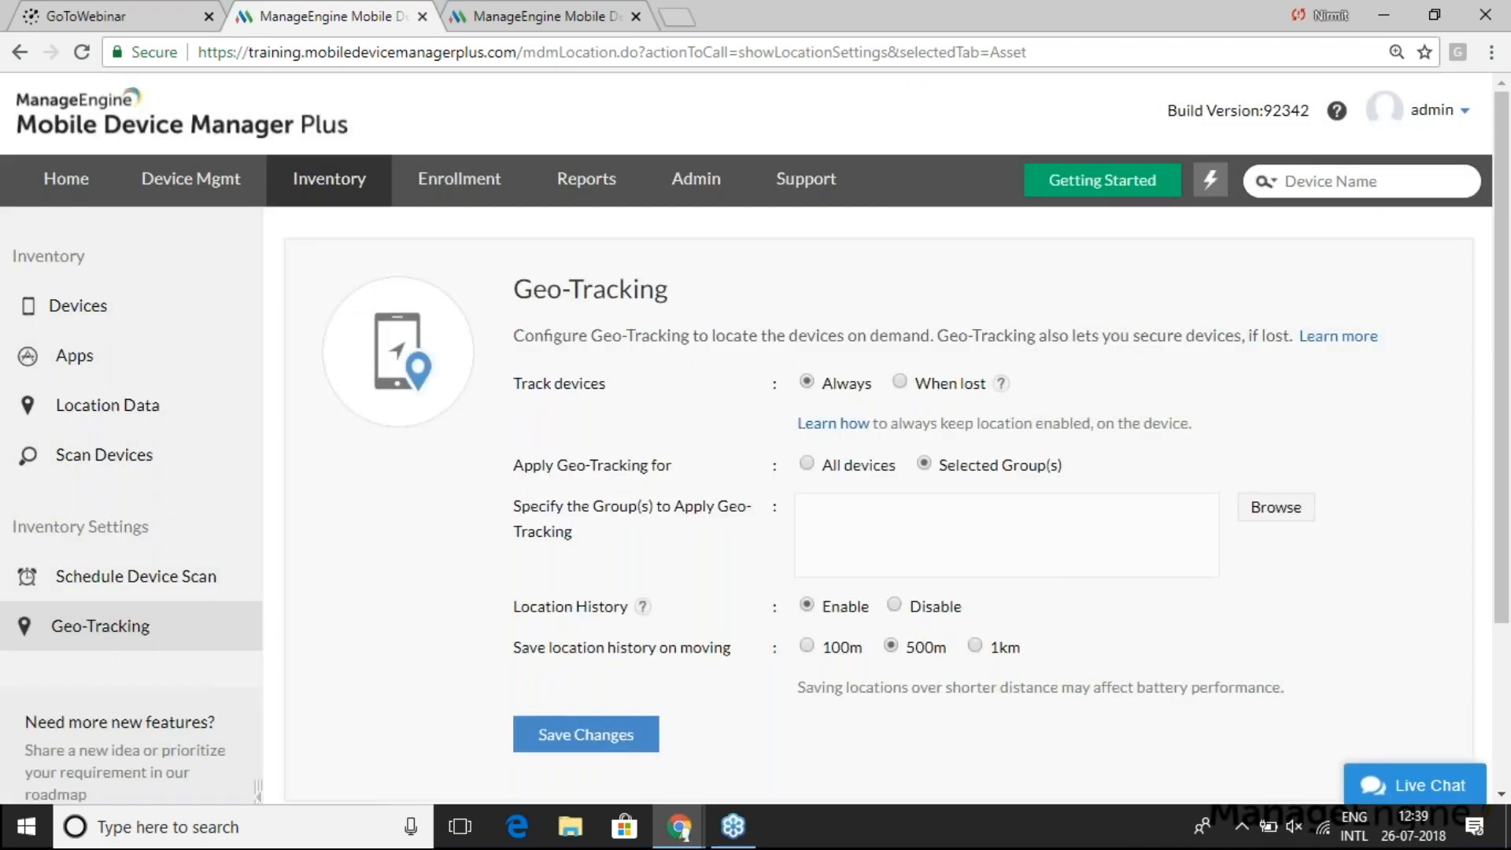
left_click(810, 465)
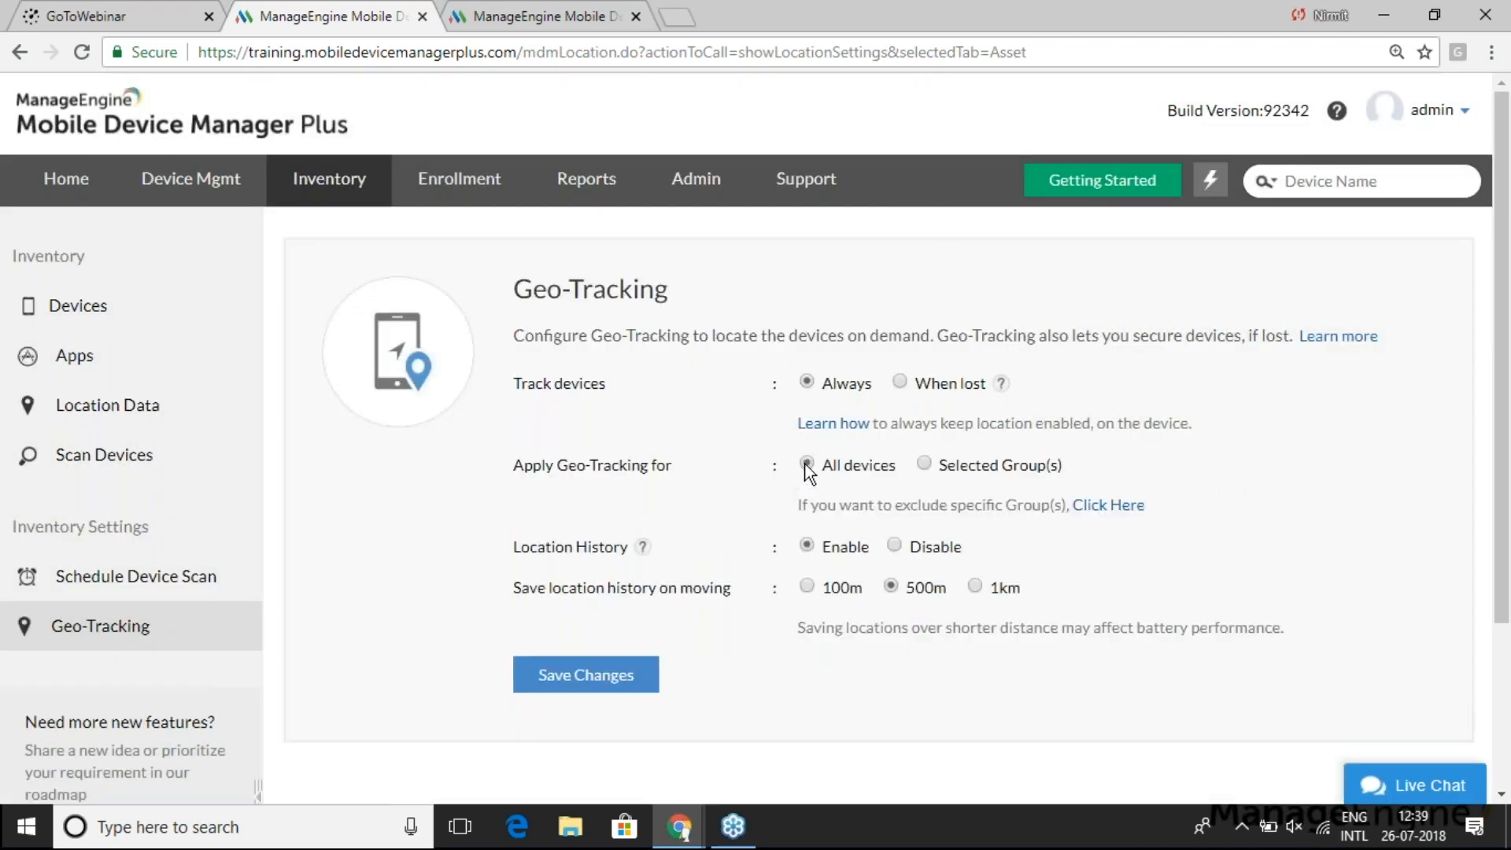
scroll(759, 553, "down", 2)
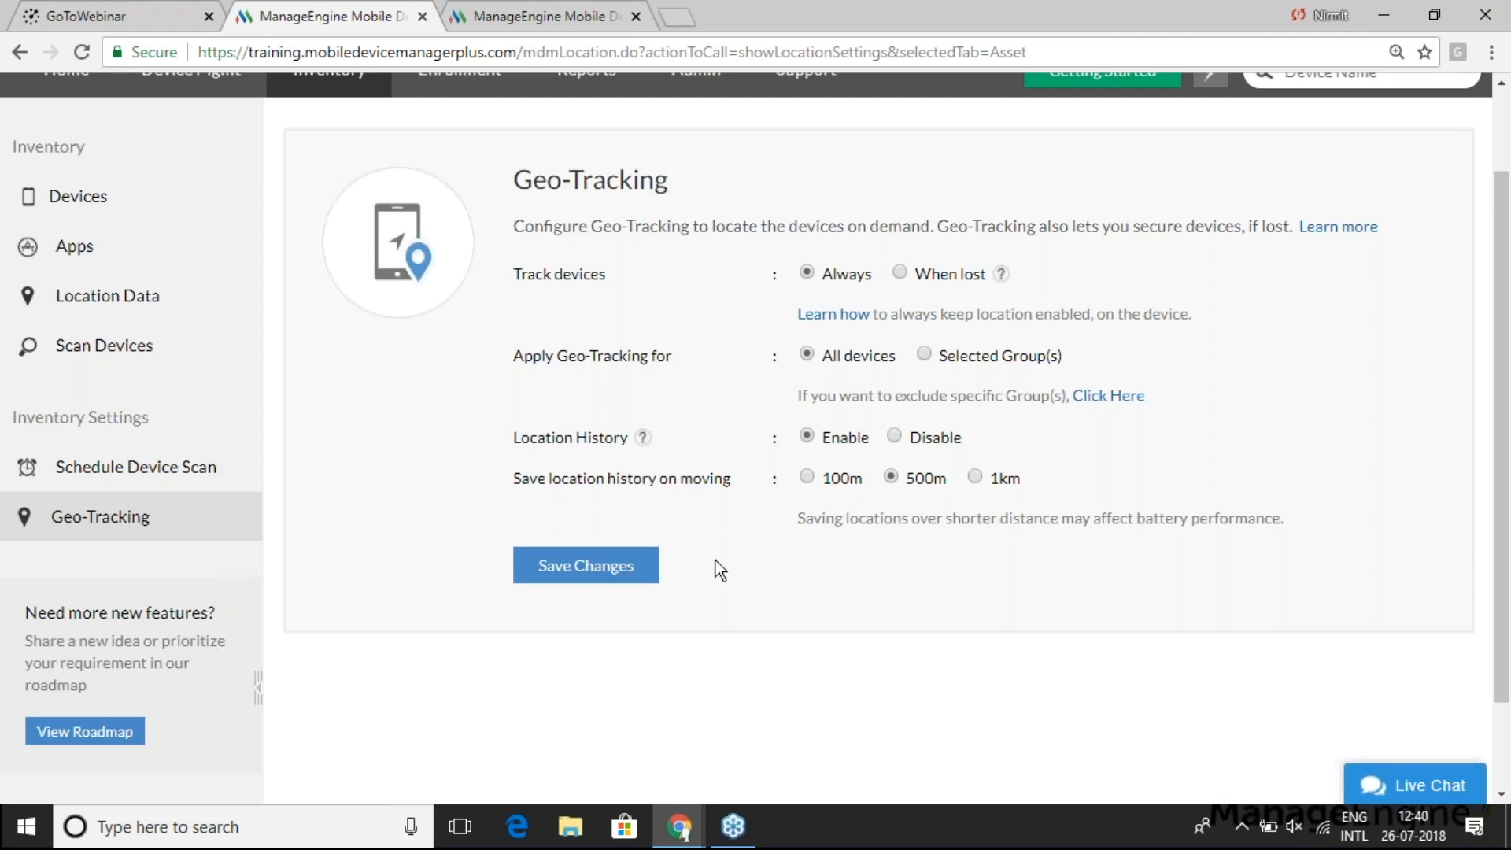
left_click(579, 571)
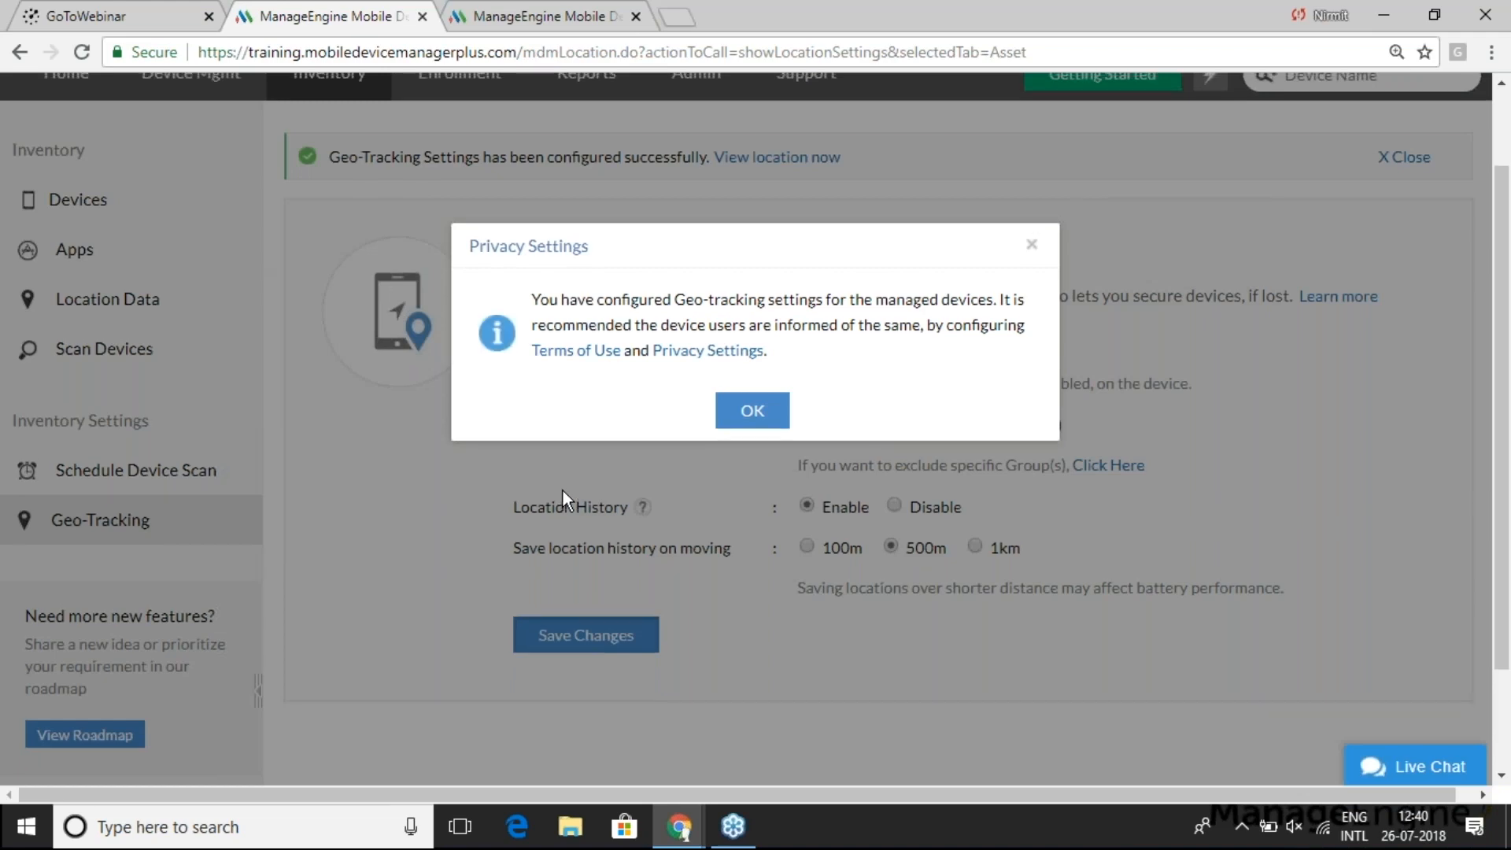
left_click(754, 407)
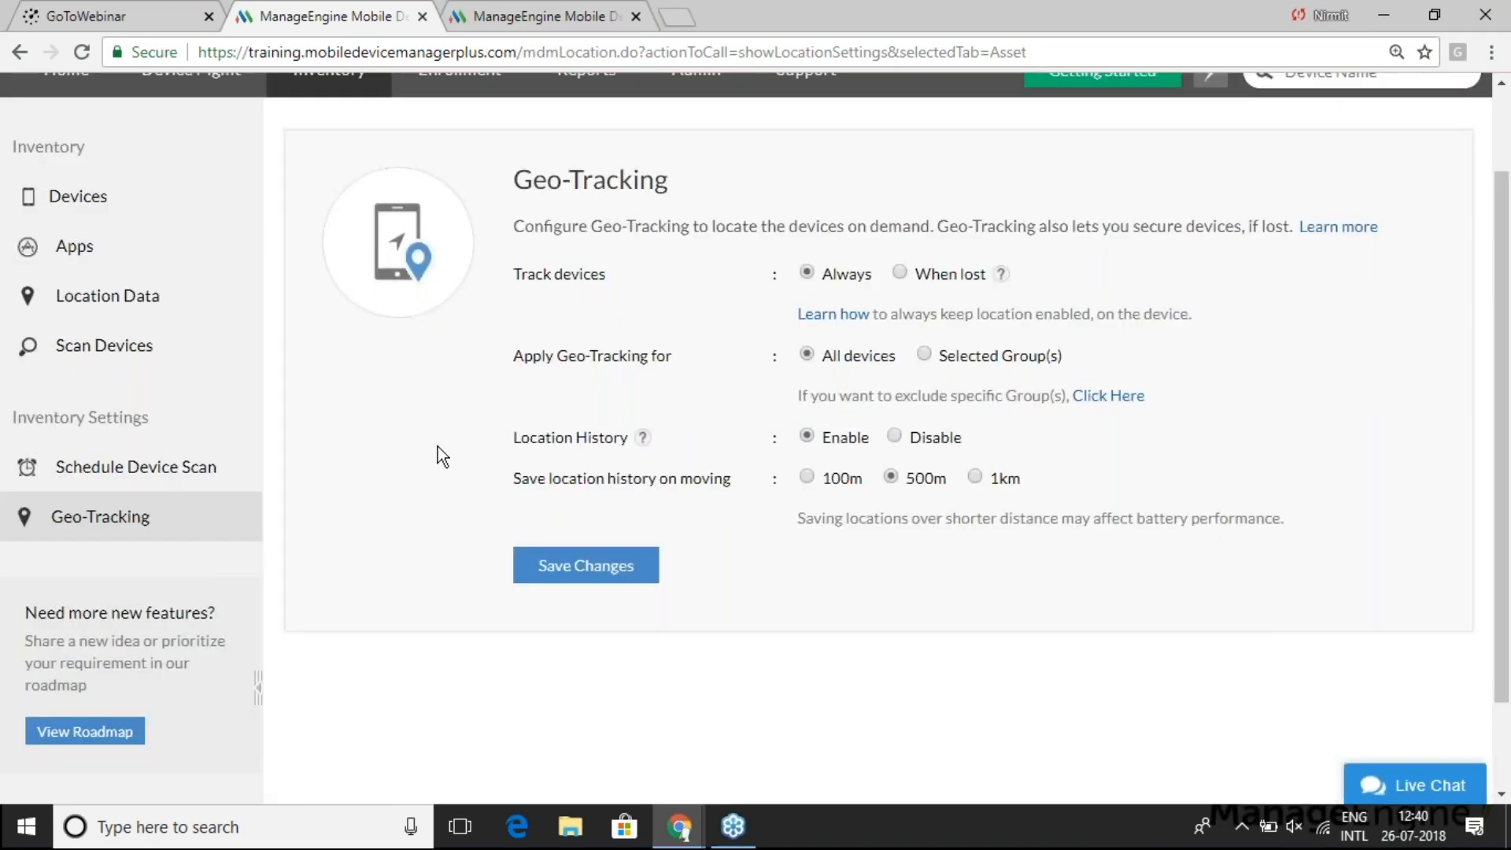
scroll(361, 332, "up", 2)
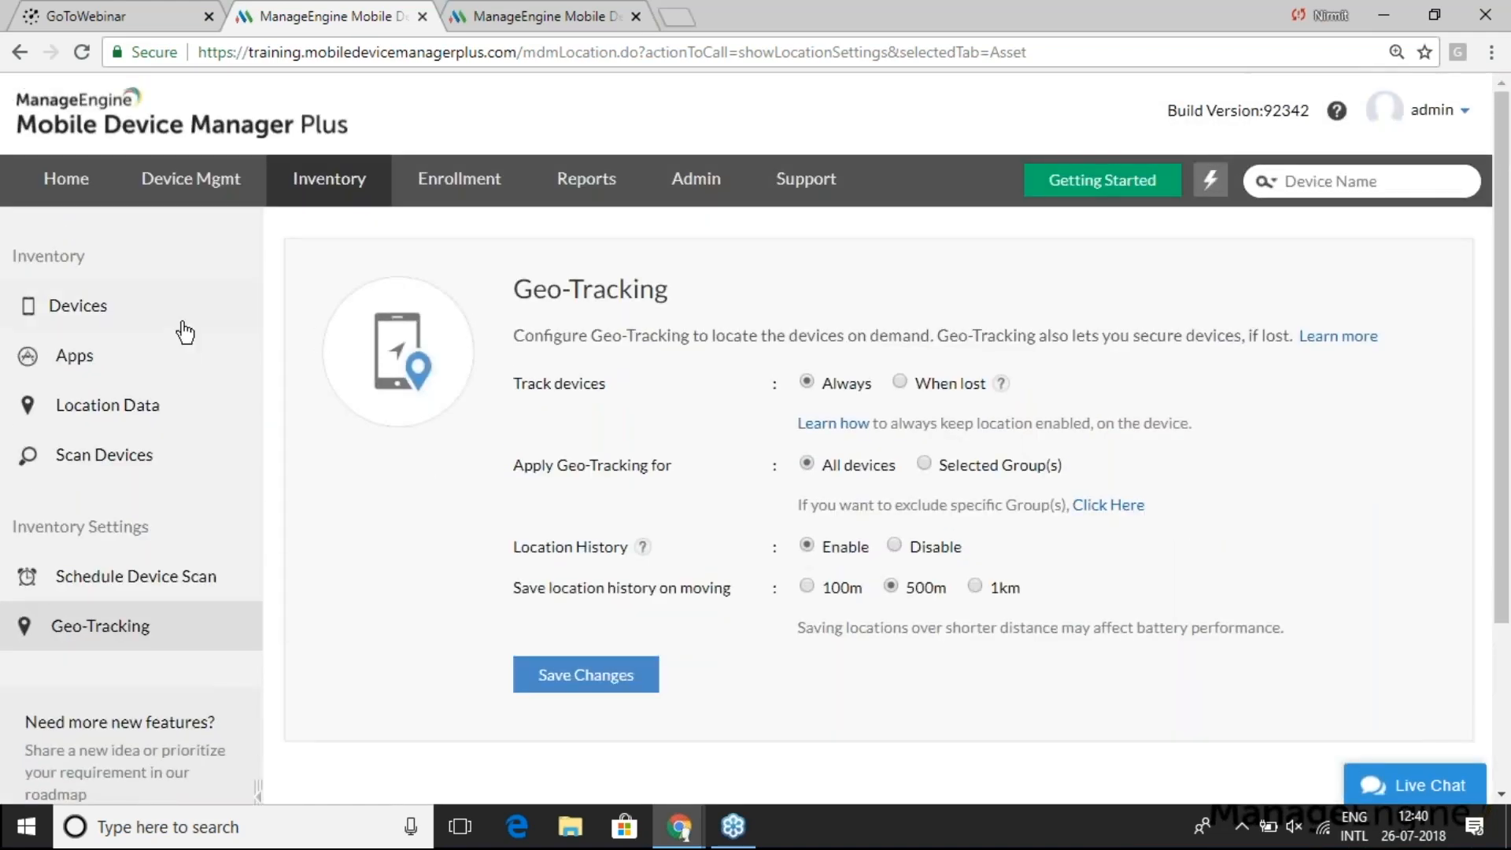
- Open the details page of device admin_SM-G925I from the inventory list
left_click(75, 308)
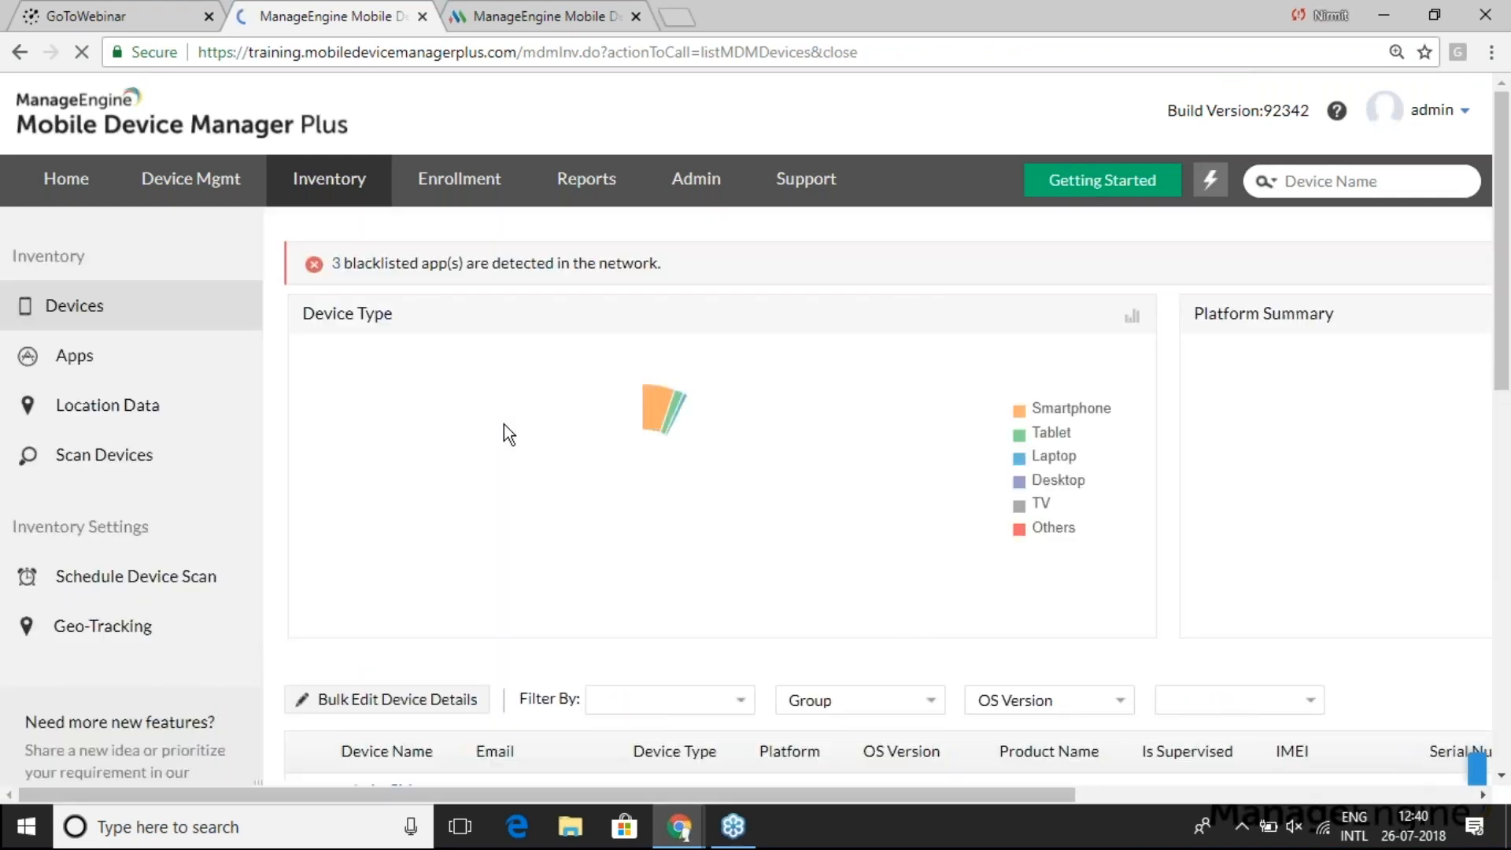
scroll(504, 425, "down", 4)
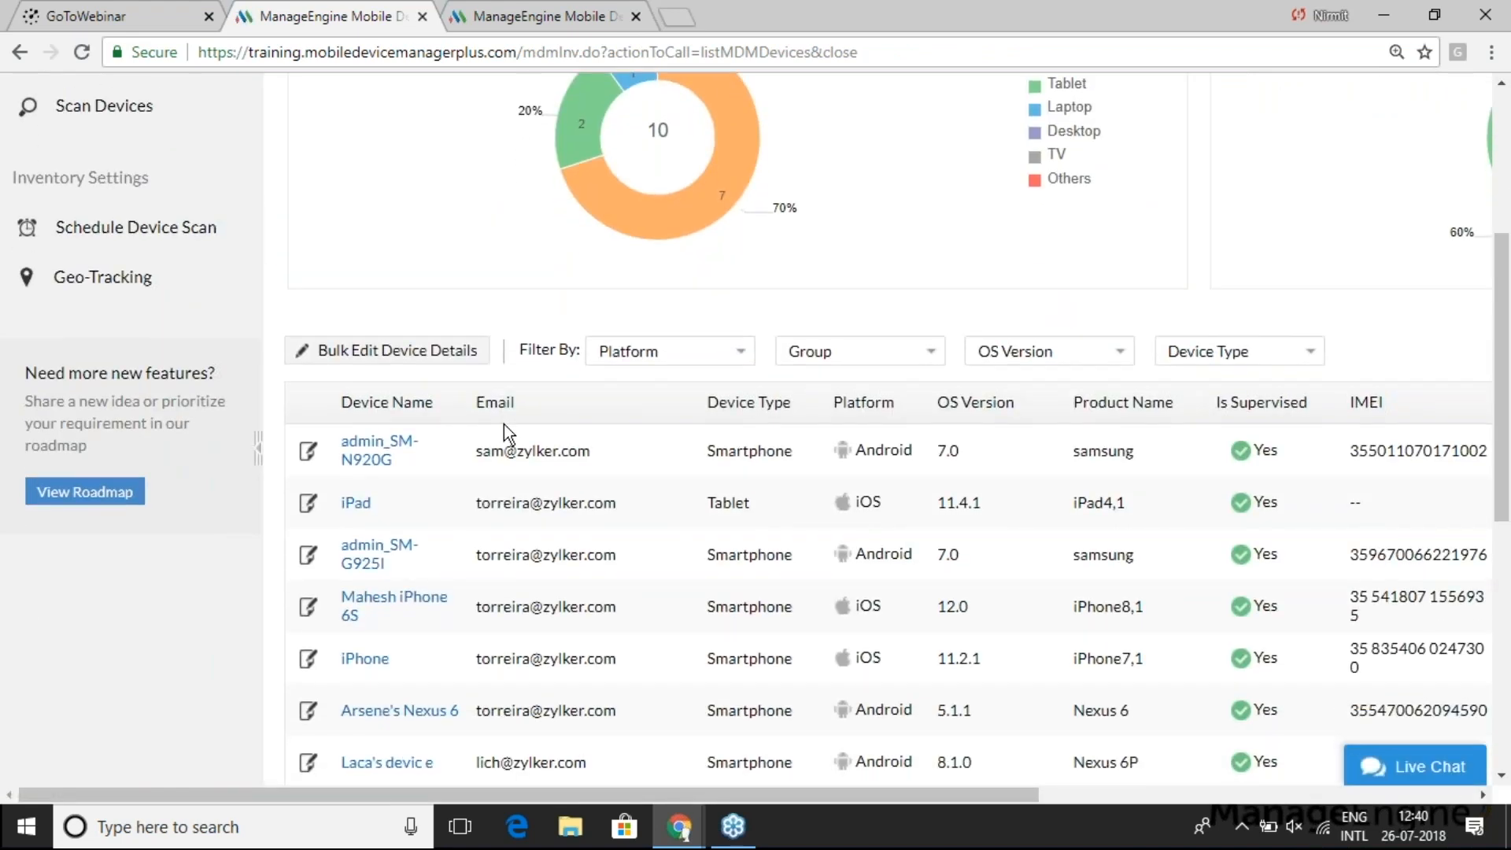
scroll(504, 425, "down", 1)
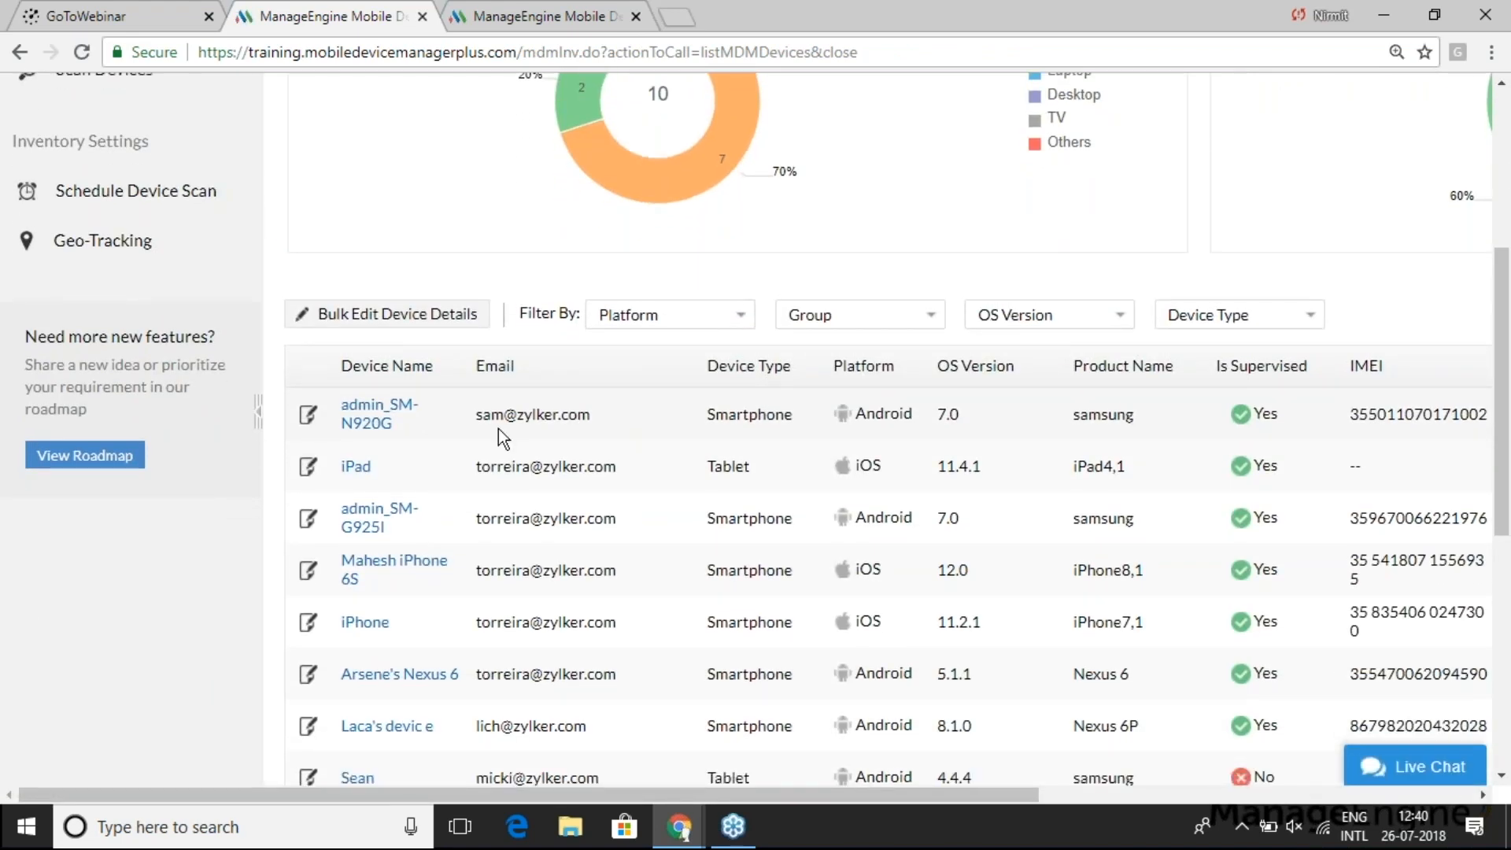
left_click(372, 521)
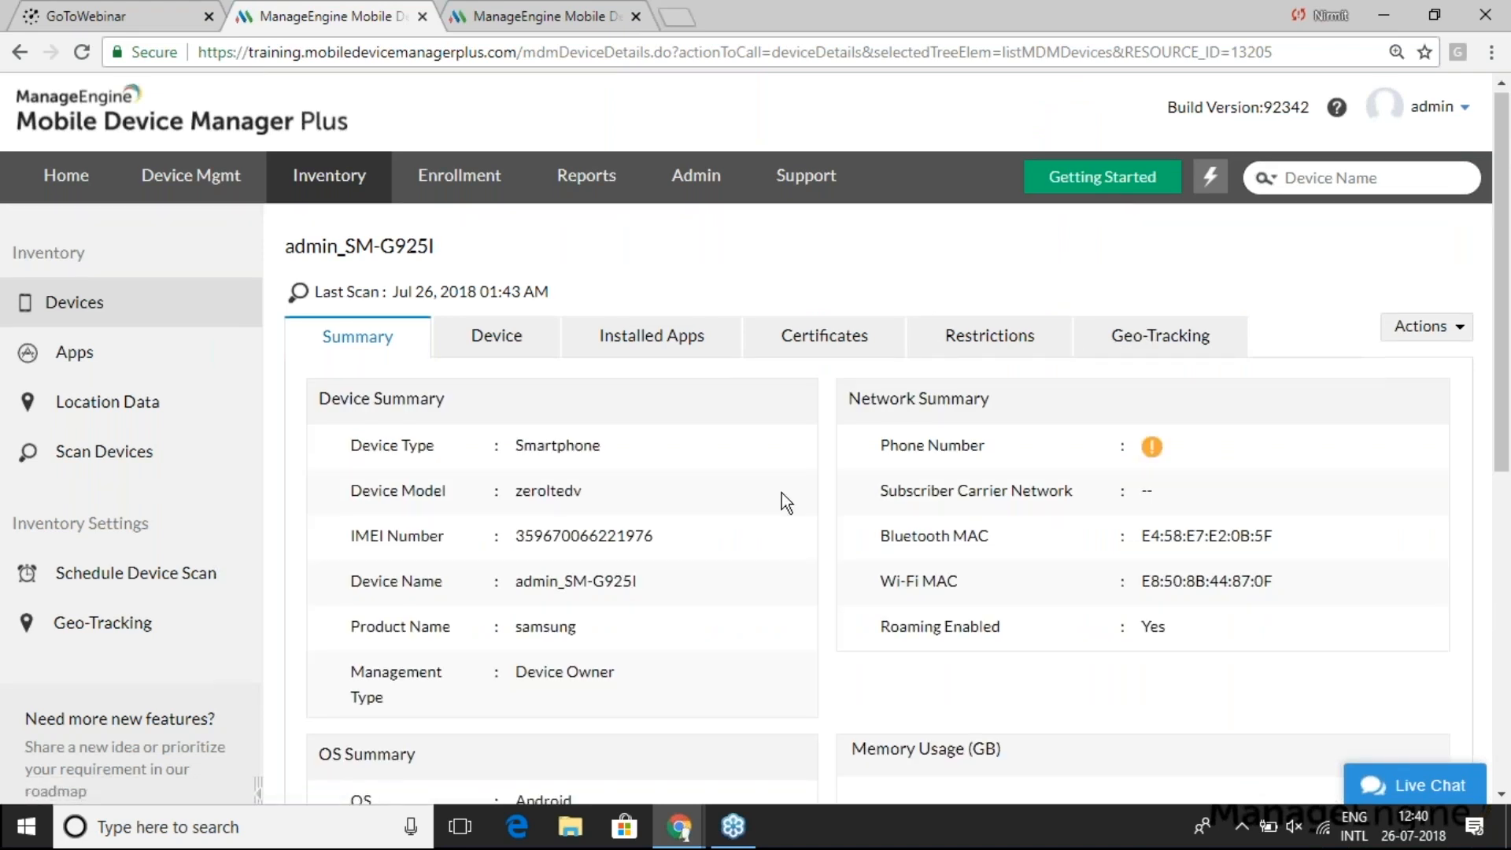
scroll(782, 492, "down", 2)
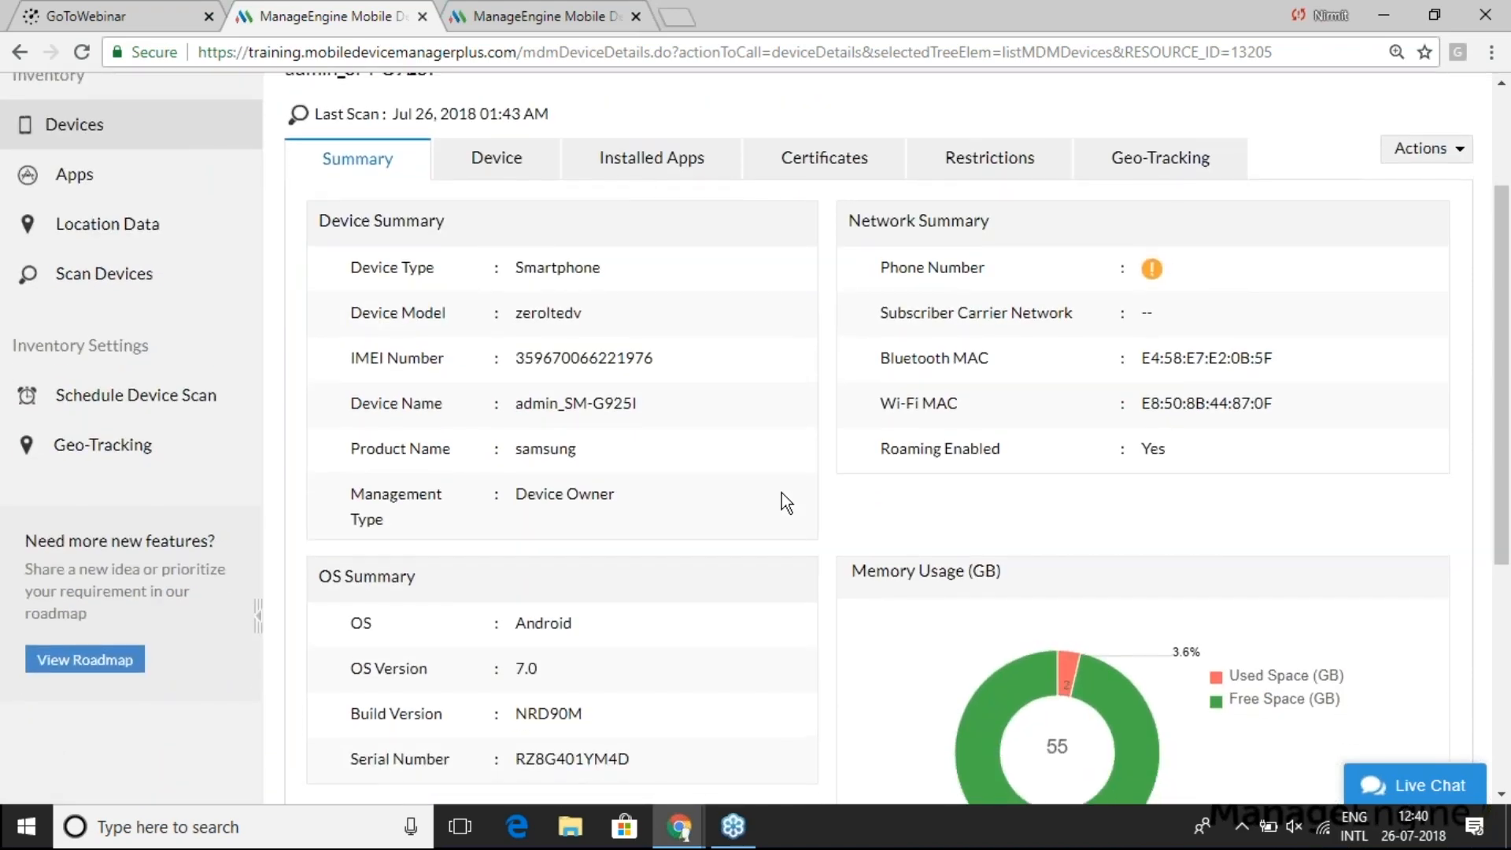
scroll(603, 237, "up", 1)
- Review the device's SIM information, installed apps, certificates and restrictions
left_click(496, 175)
left_click(417, 269)
left_click(387, 300)
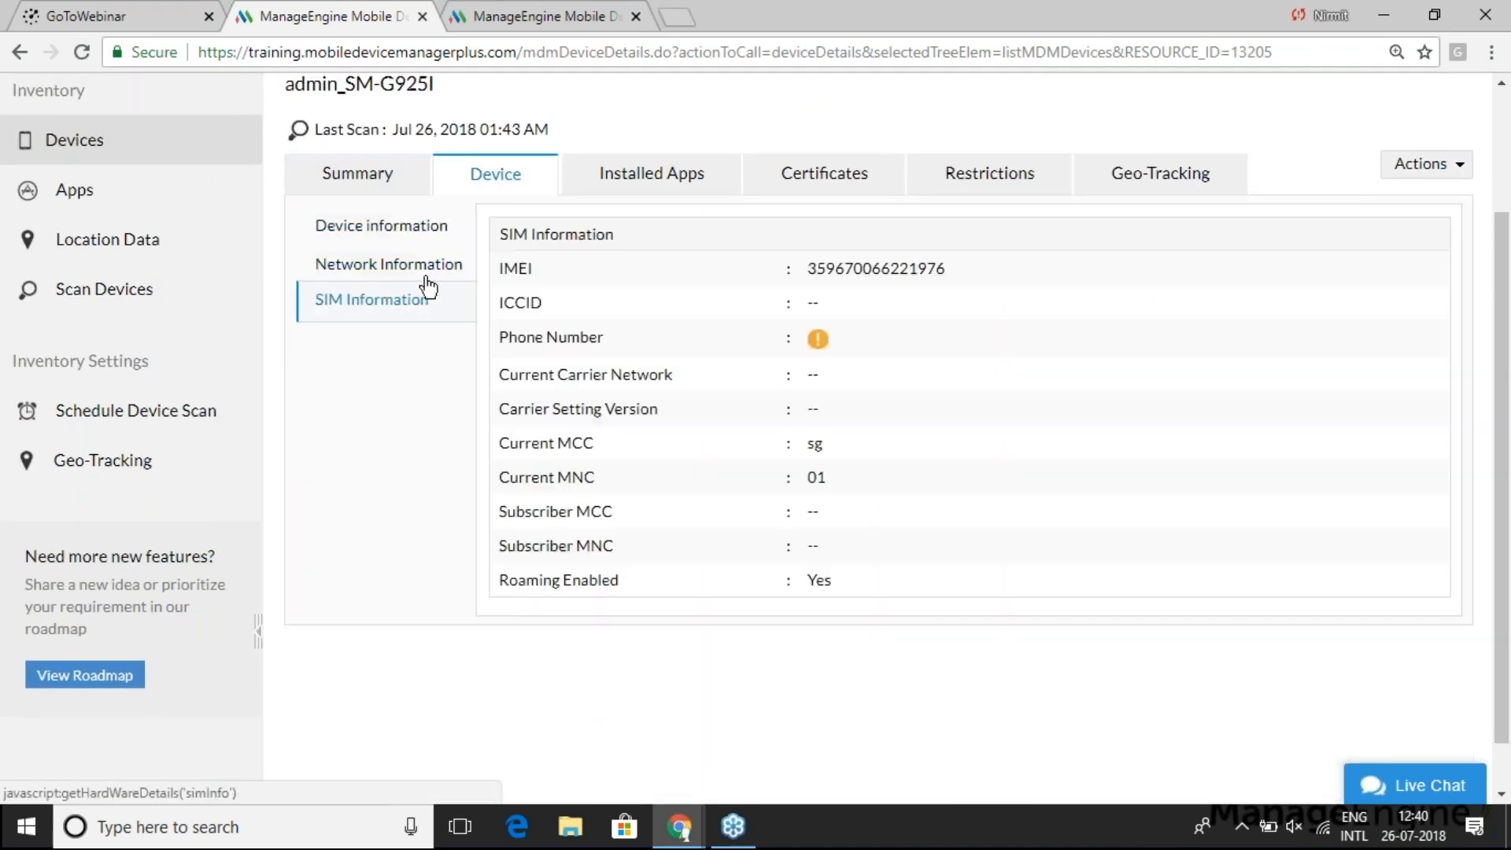
left_click(655, 180)
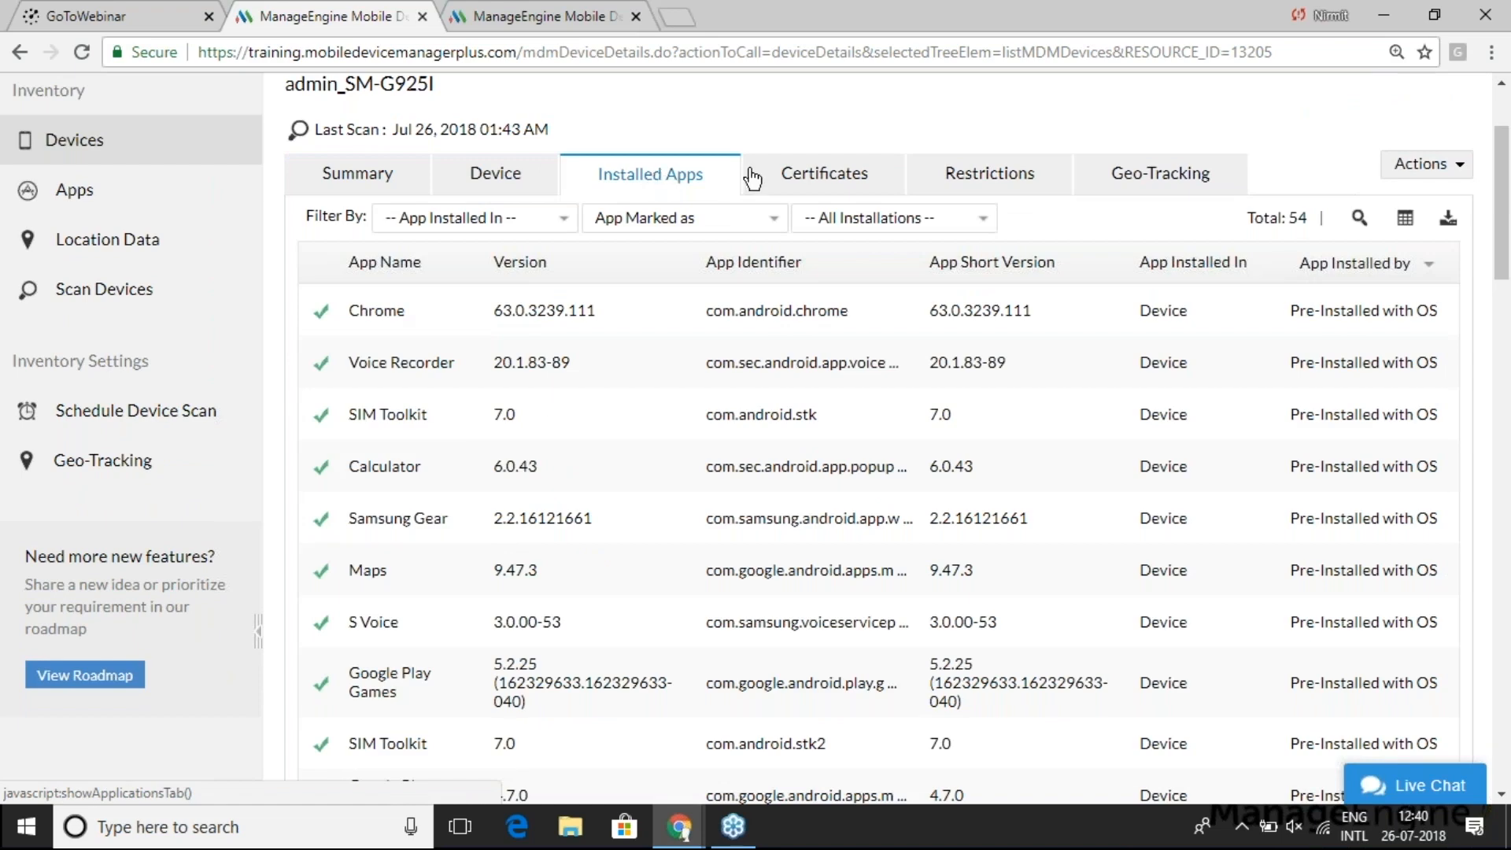
left_click(839, 178)
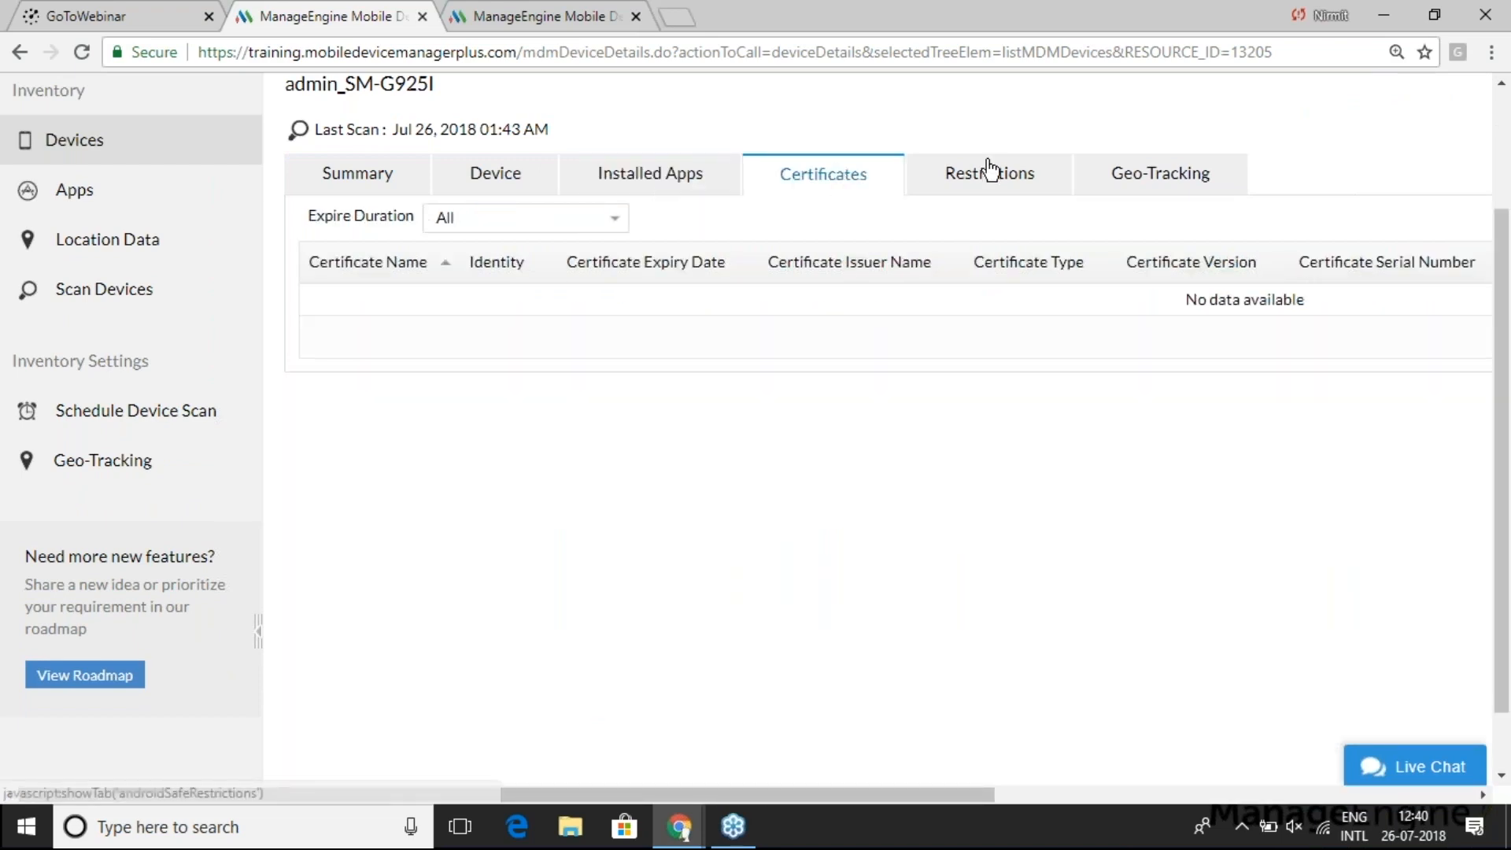
left_click(985, 177)
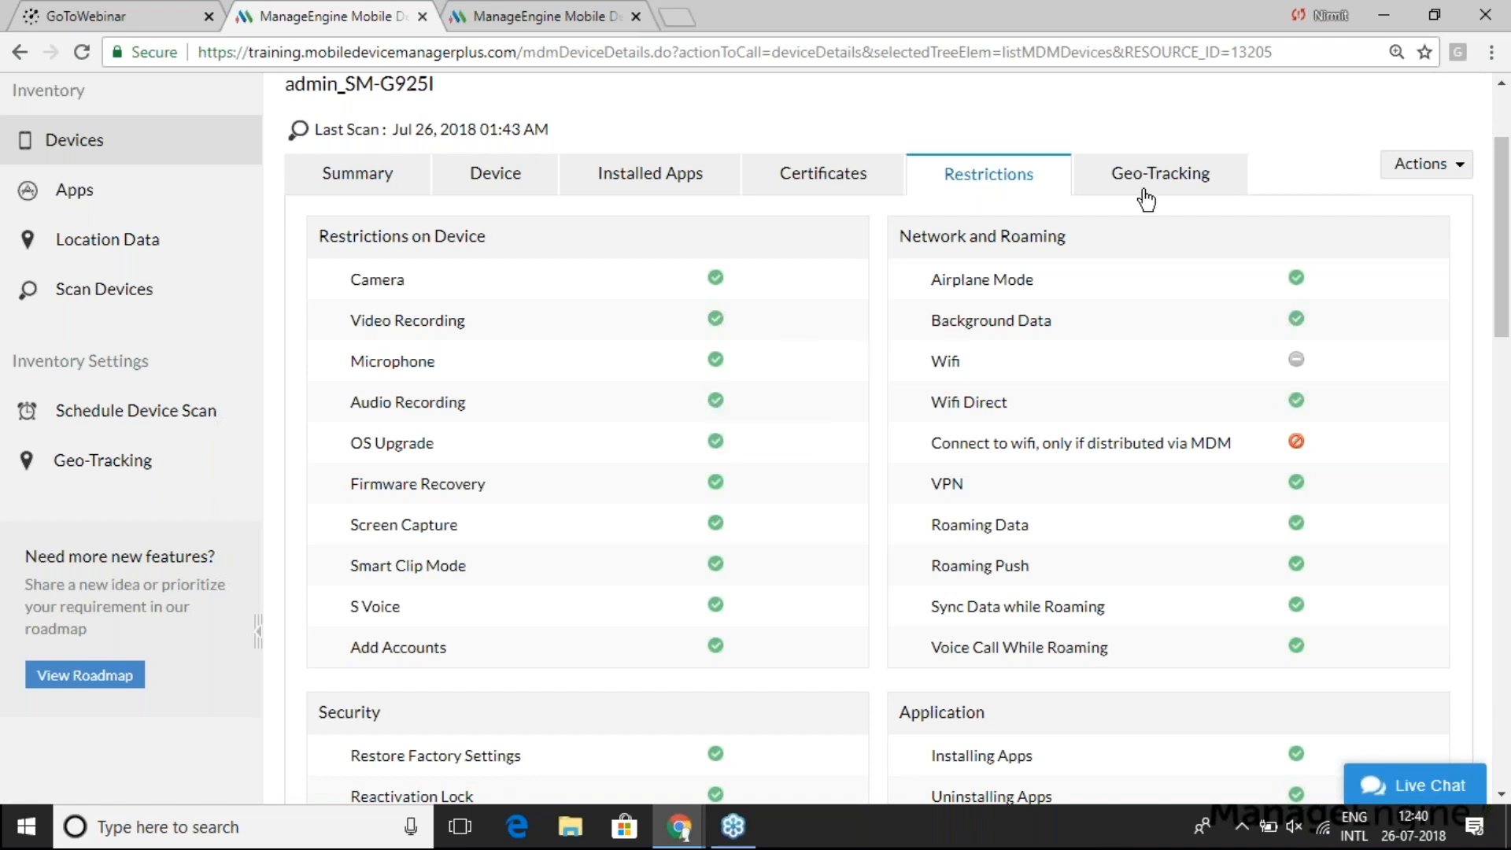
- Locate admin_SM-G925I on the map and review its Jul 24 and Jul 26 location history
left_click(1173, 179)
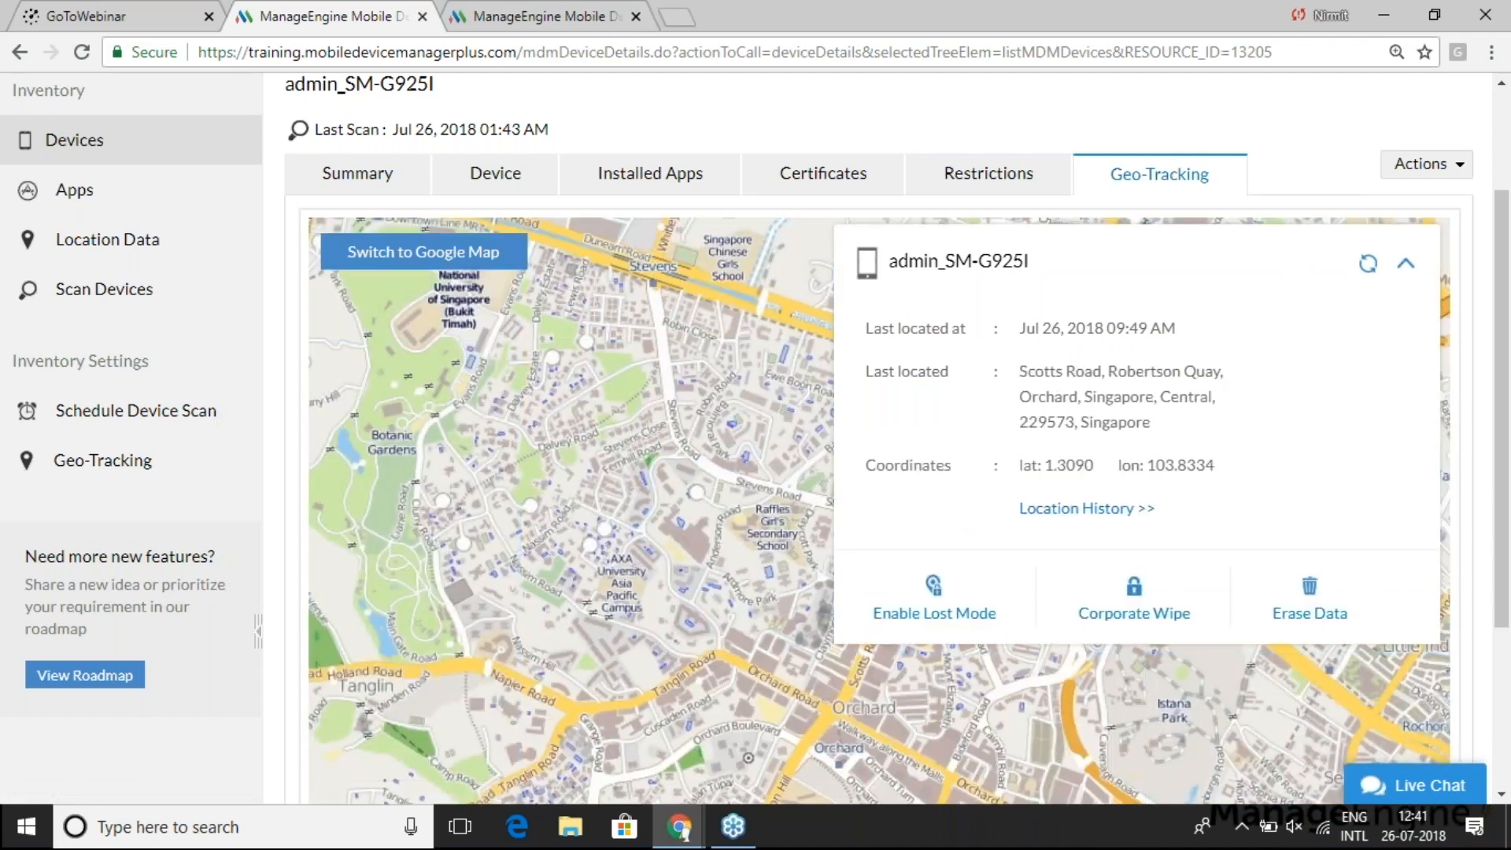
scroll(764, 488, "down", 2)
left_click_drag(764, 488, 580, 465)
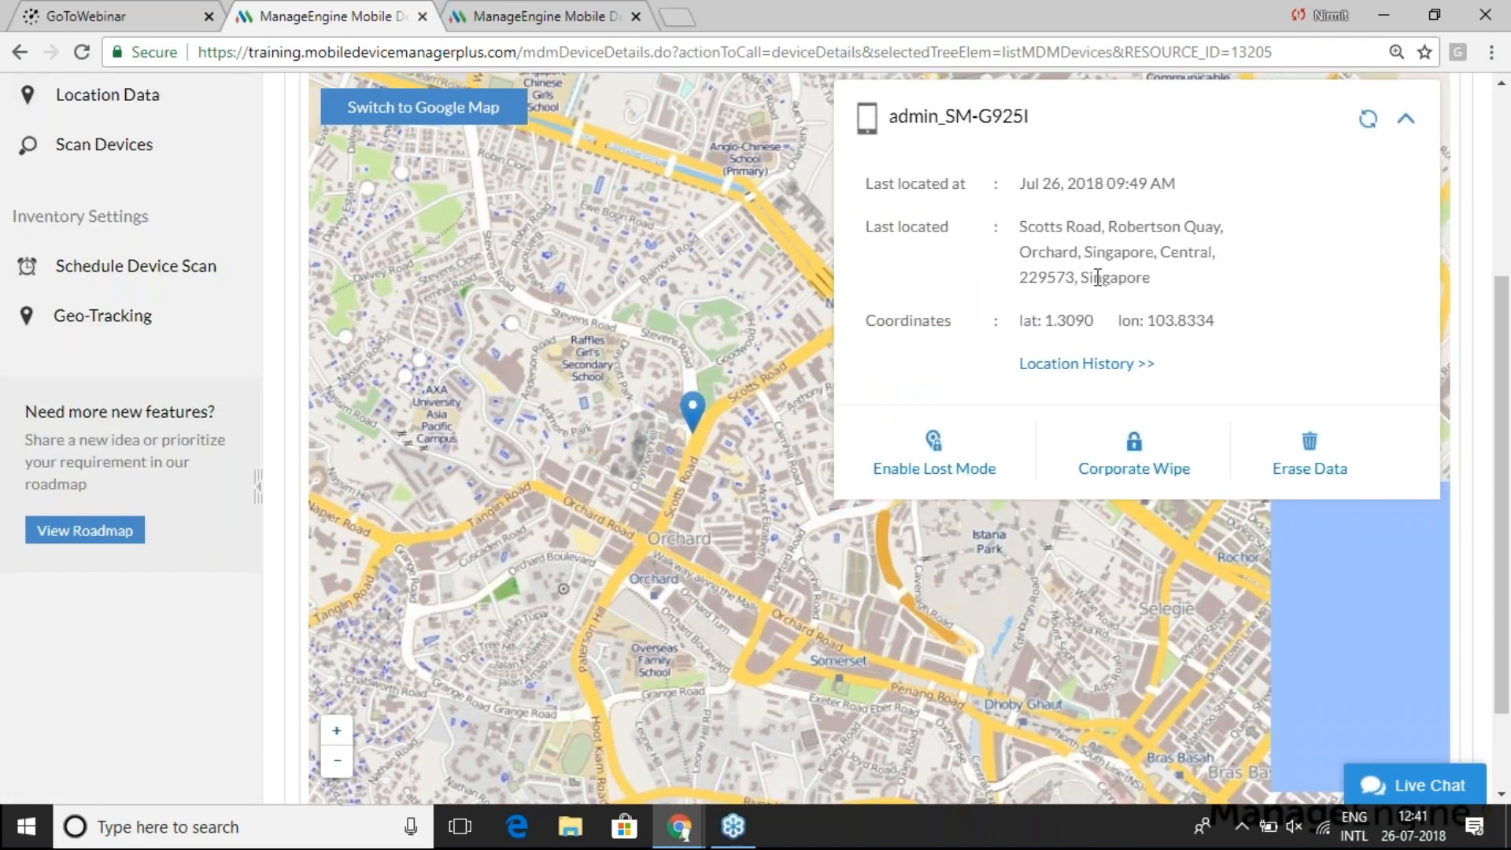
left_click(1064, 365)
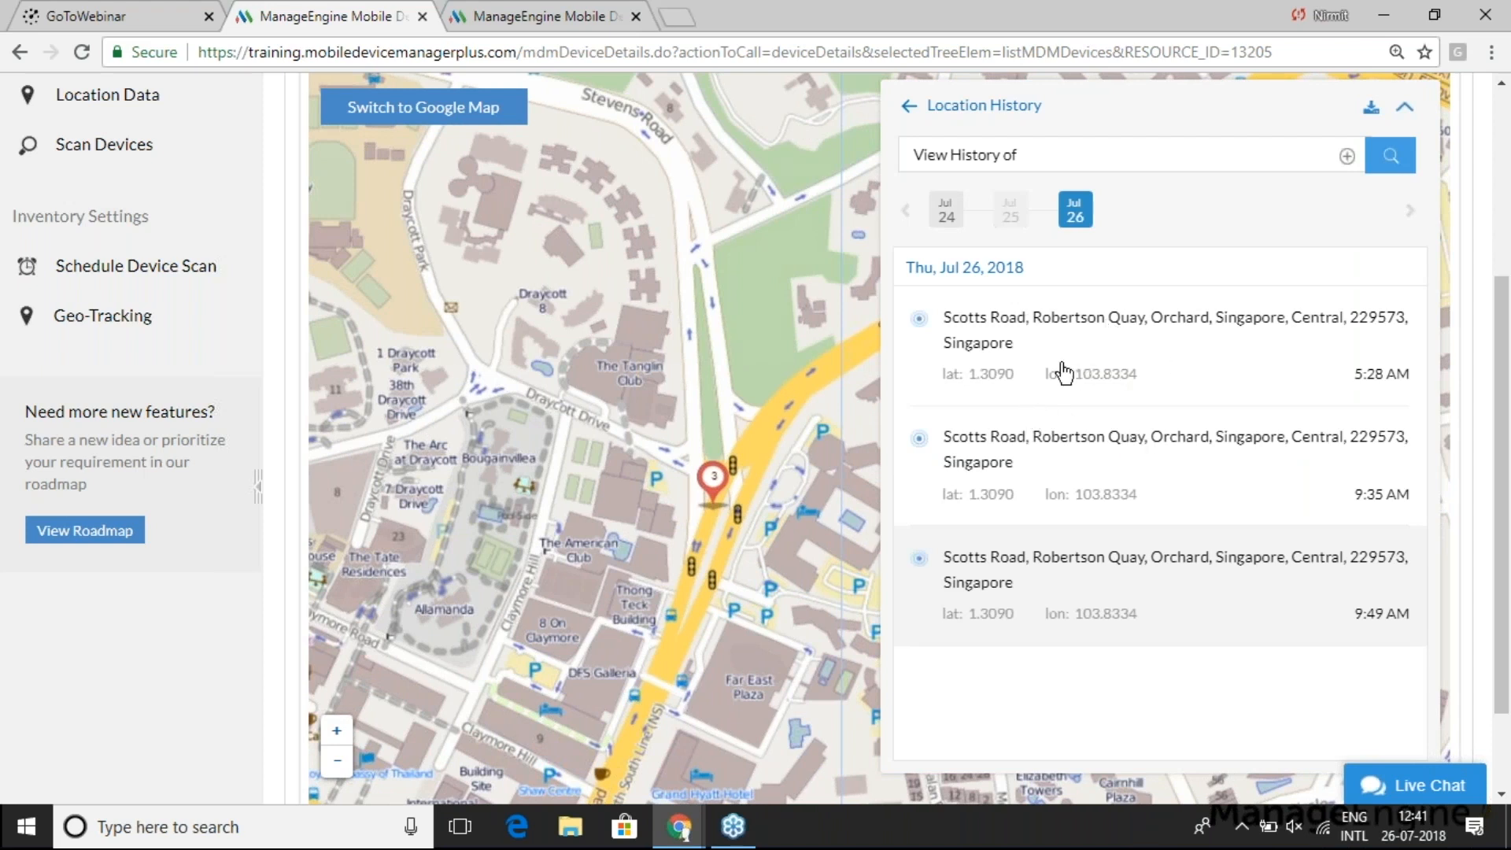
left_click(947, 215)
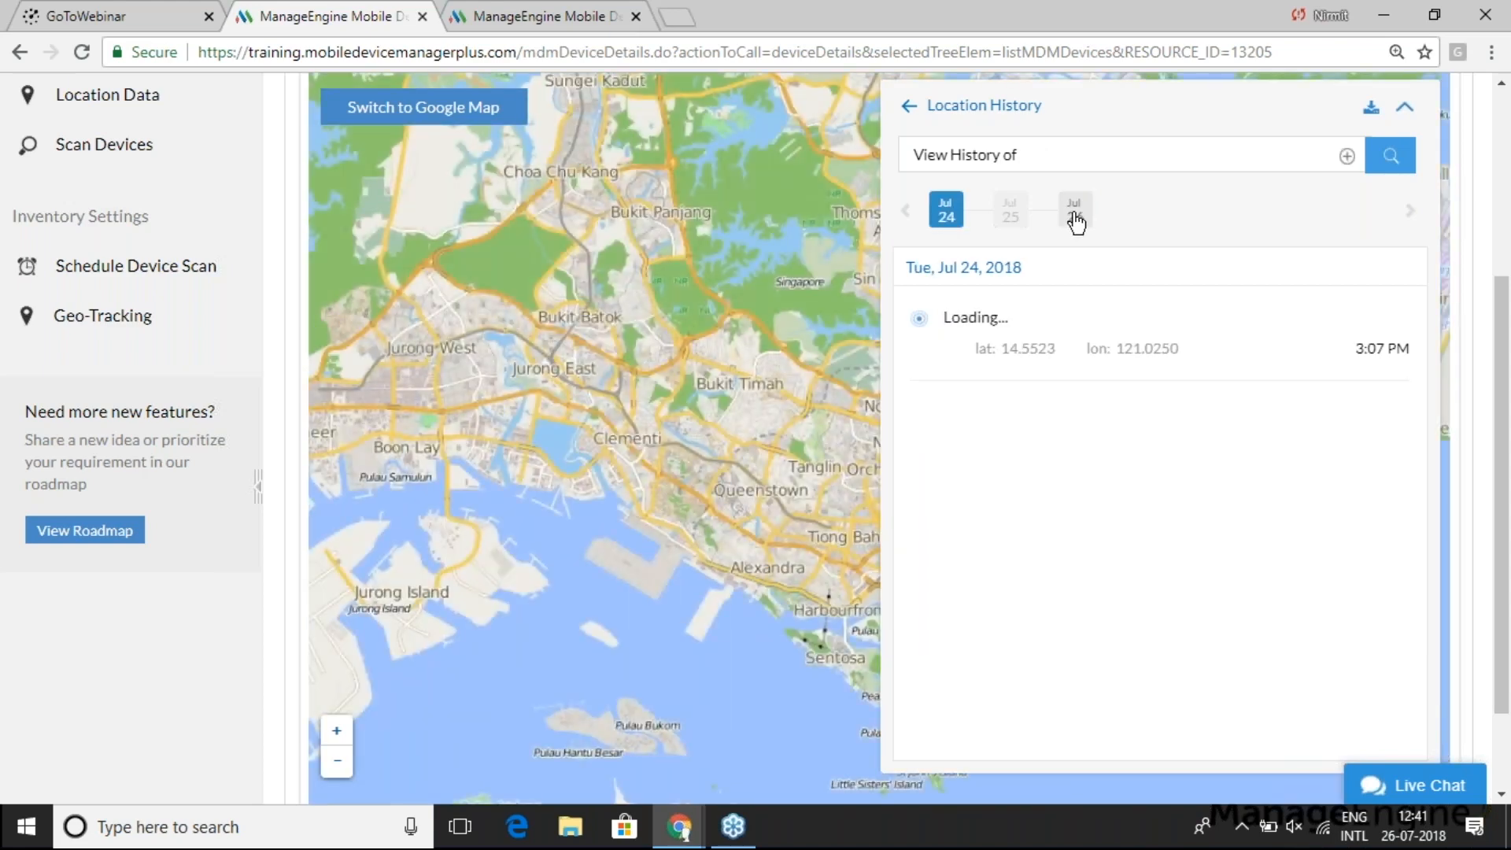
left_click(1076, 220)
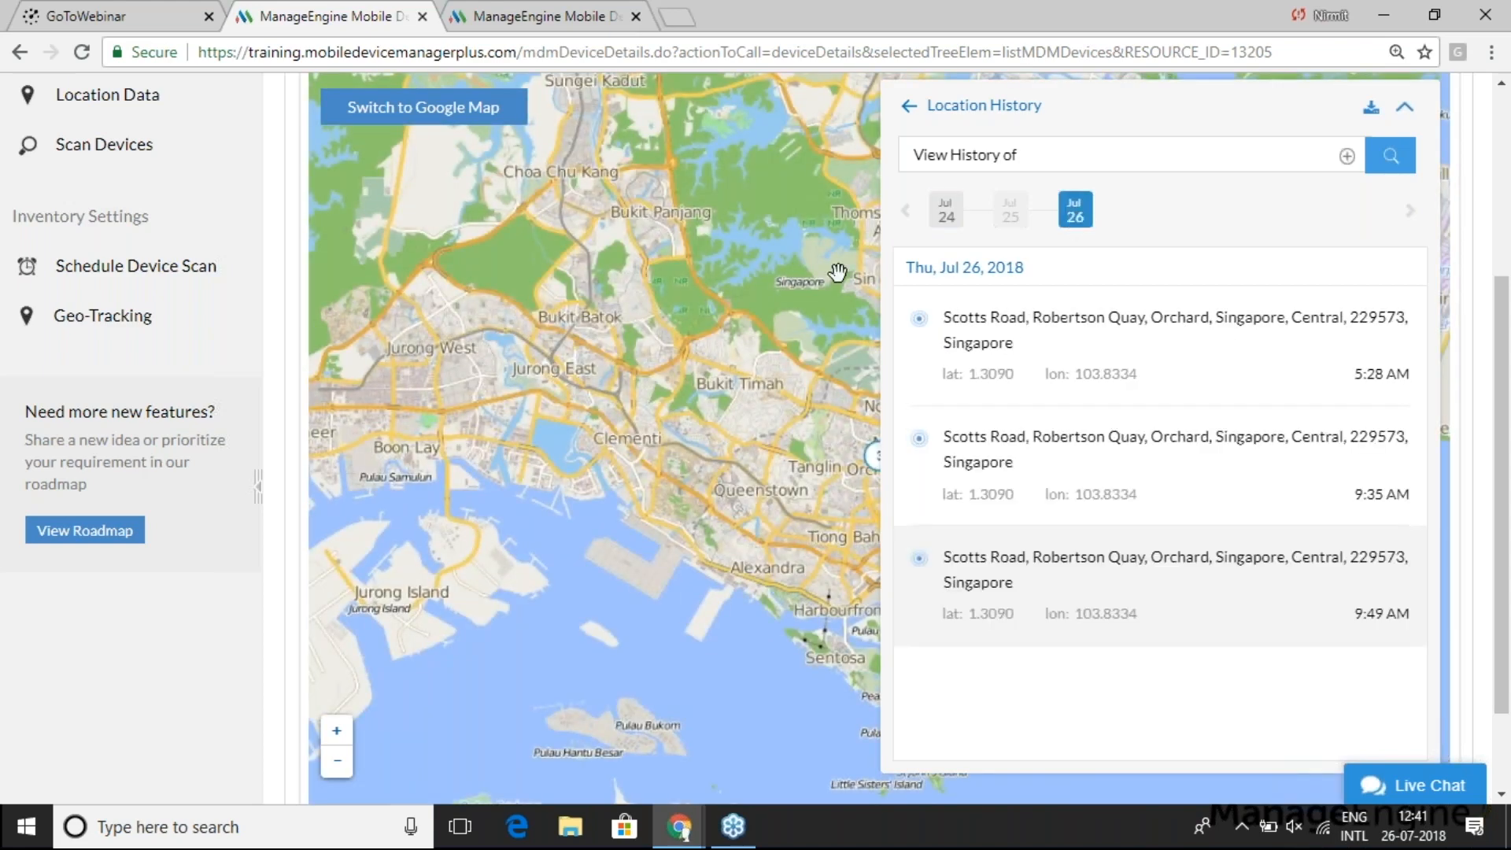
left_click(914, 108)
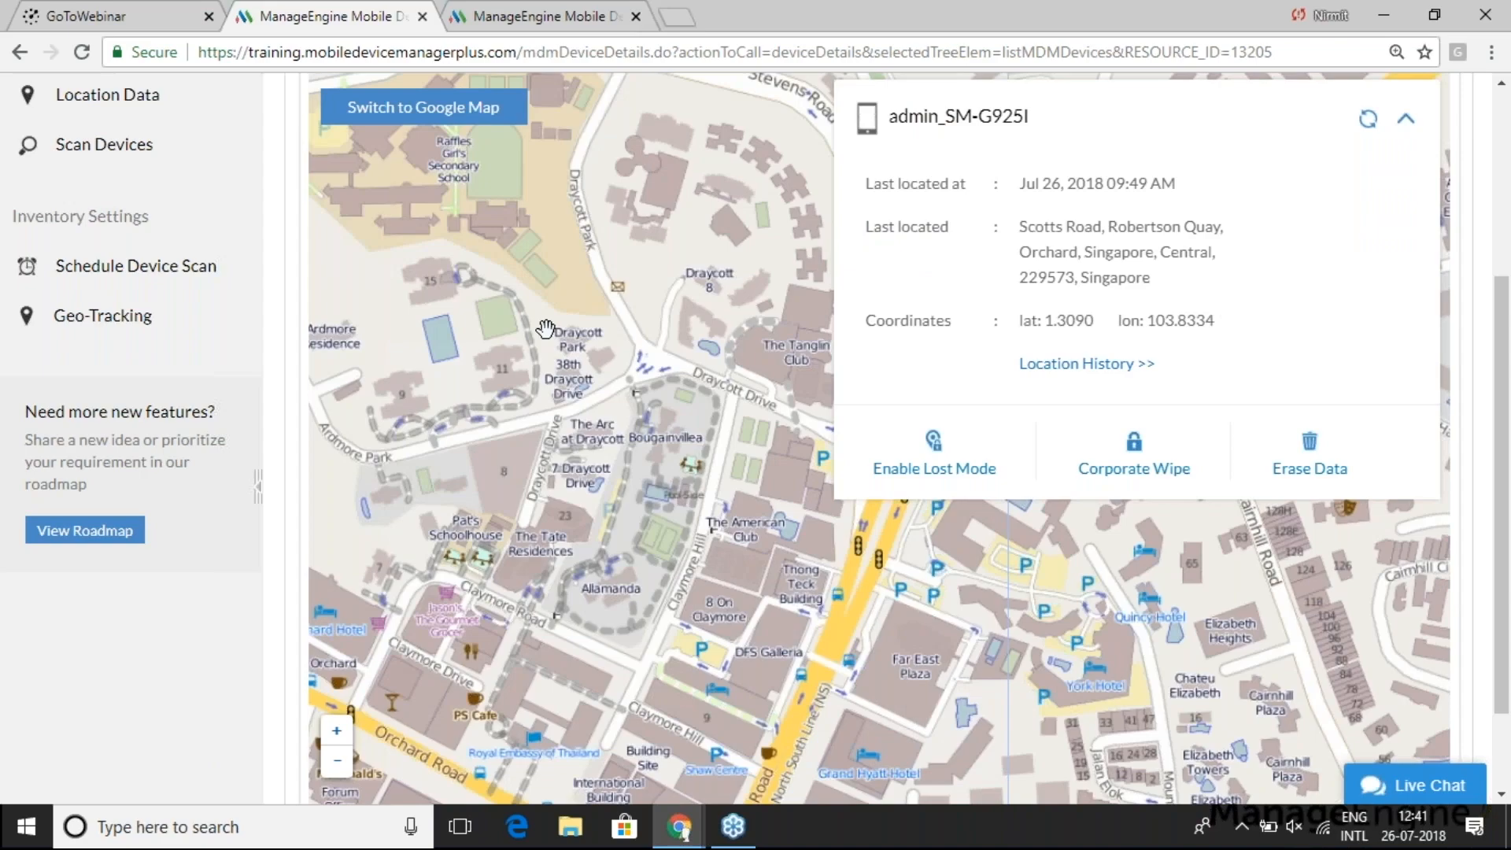
key("alt+Tab")
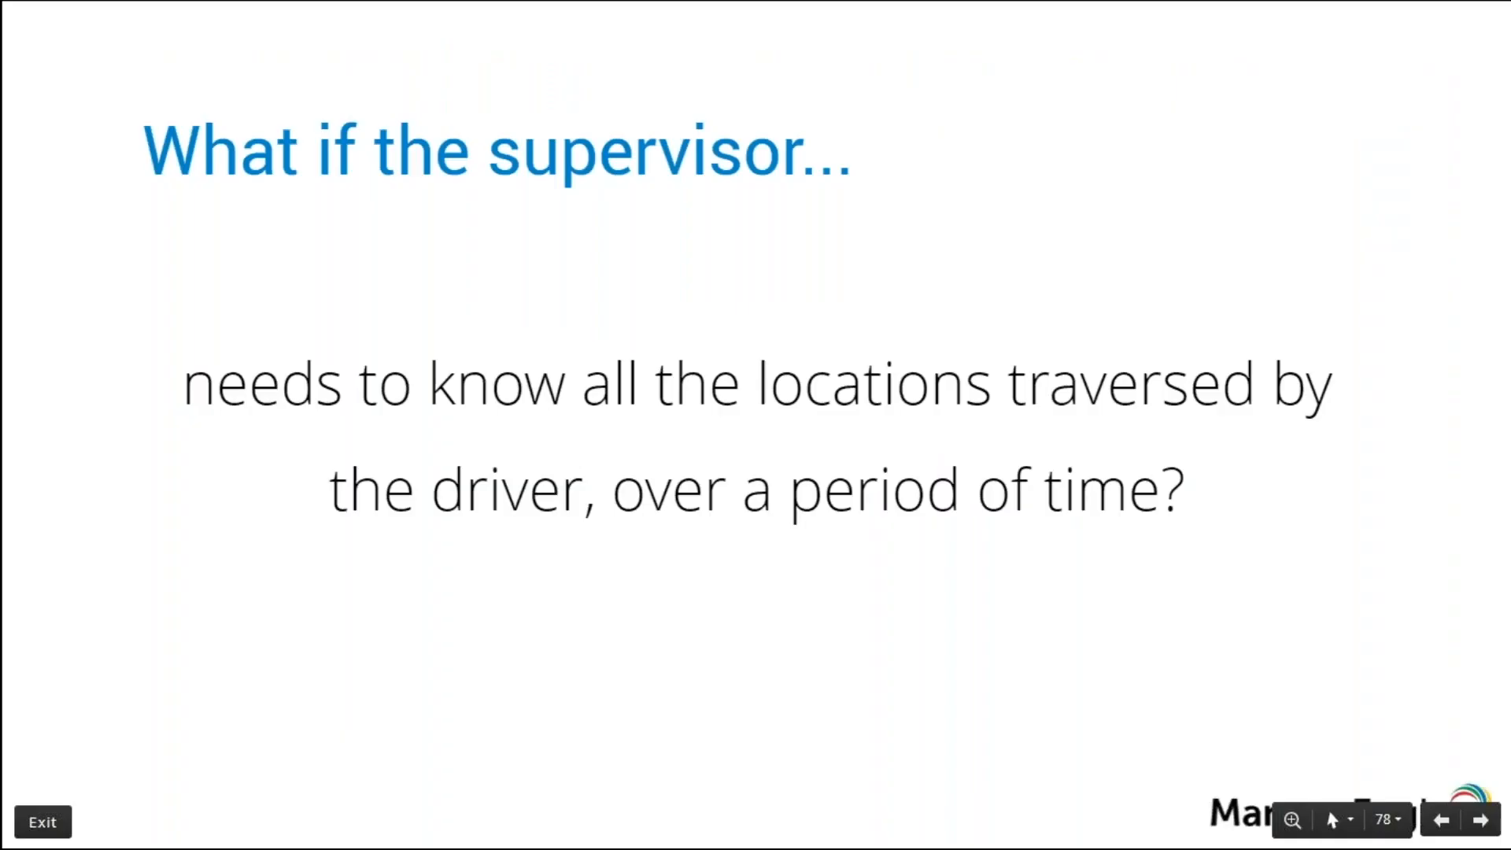
- Advance to the 'What do you usually do...' slide and reveal its three bullets
key("Right")
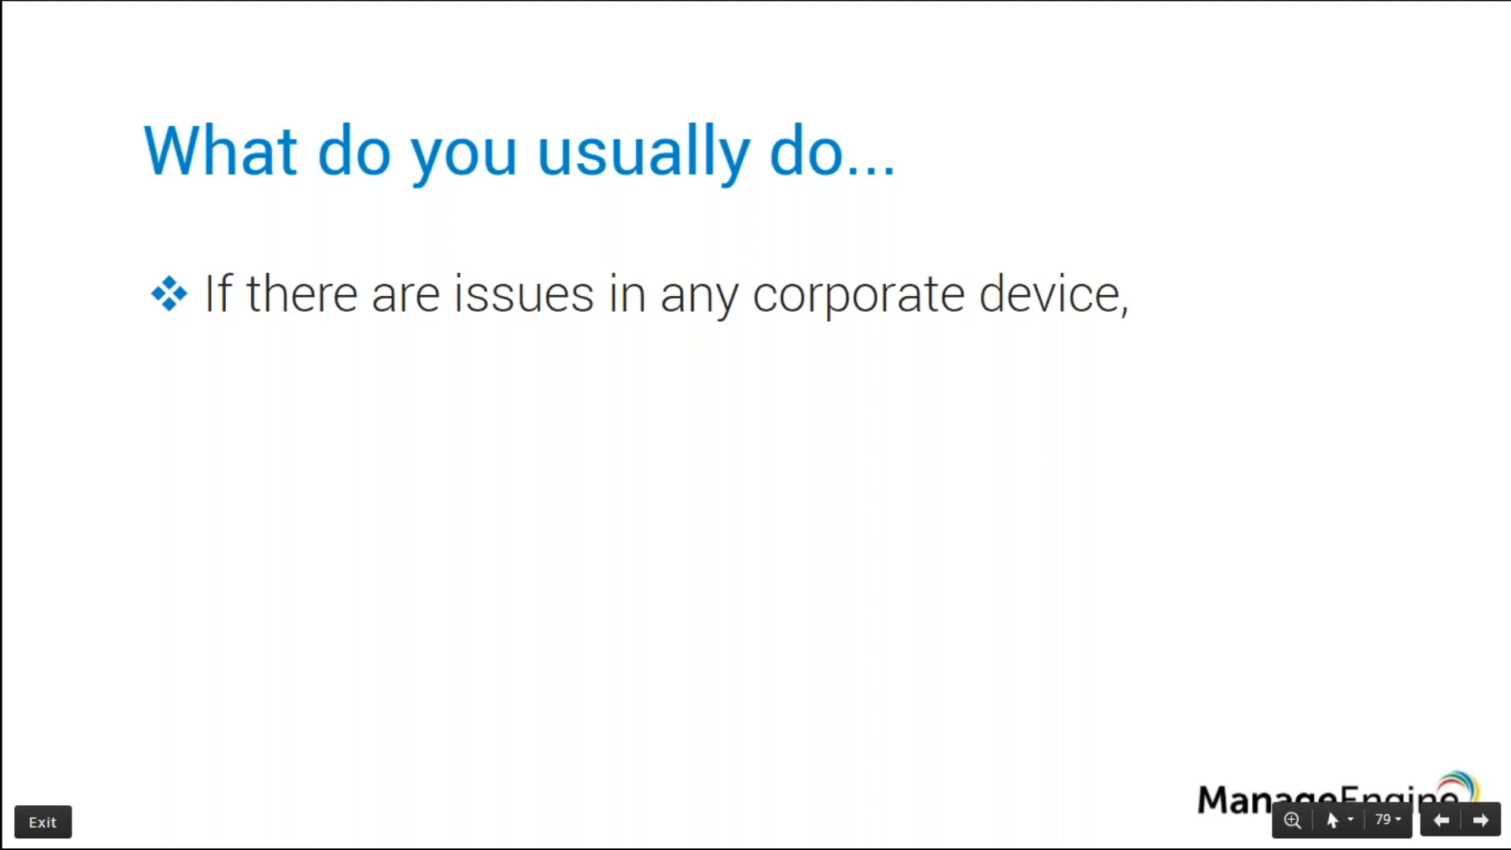
key("Right")
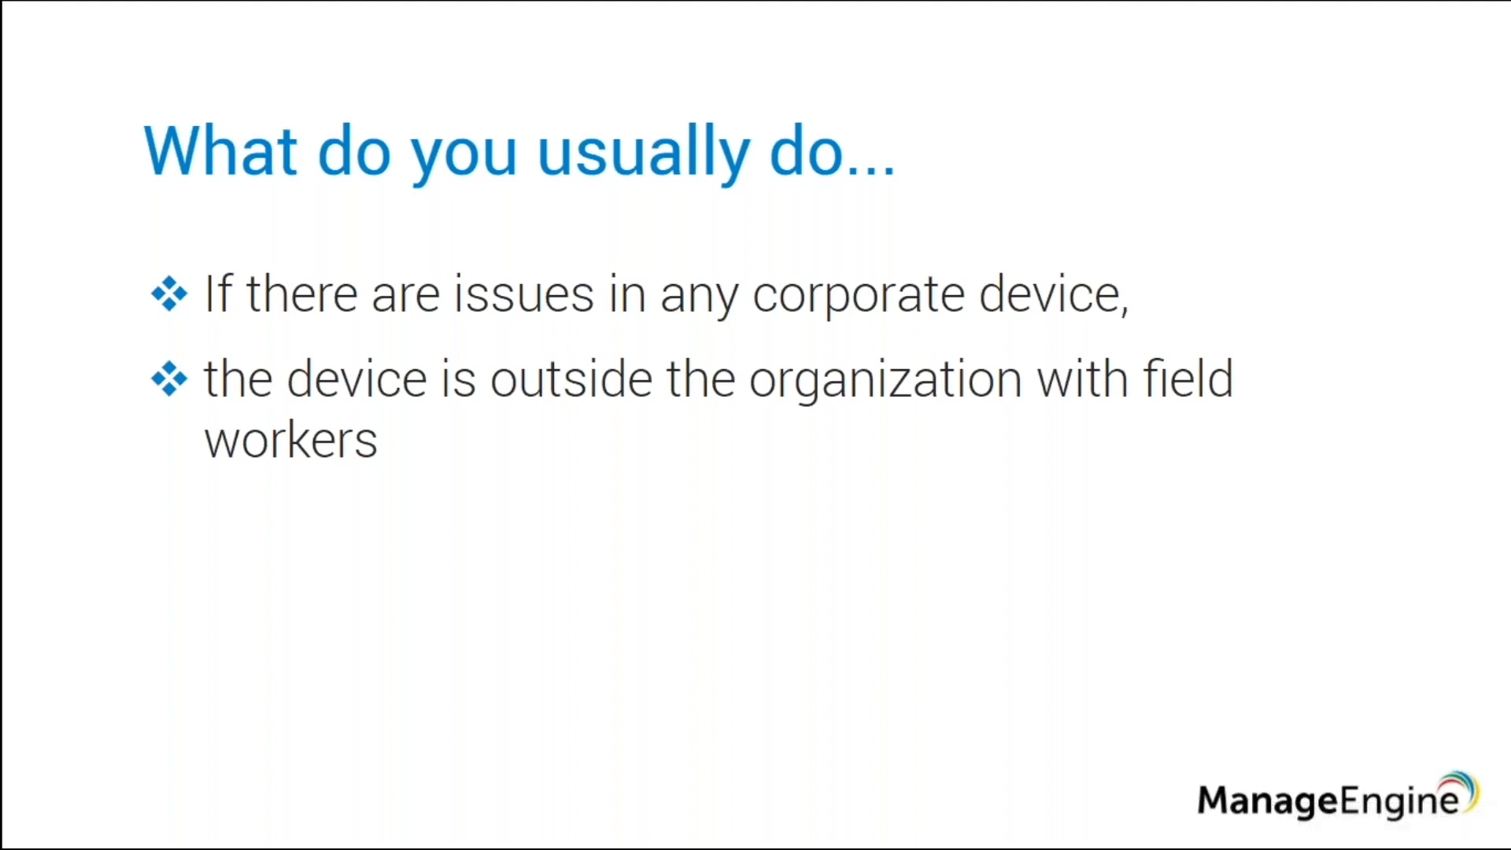
key("Right")
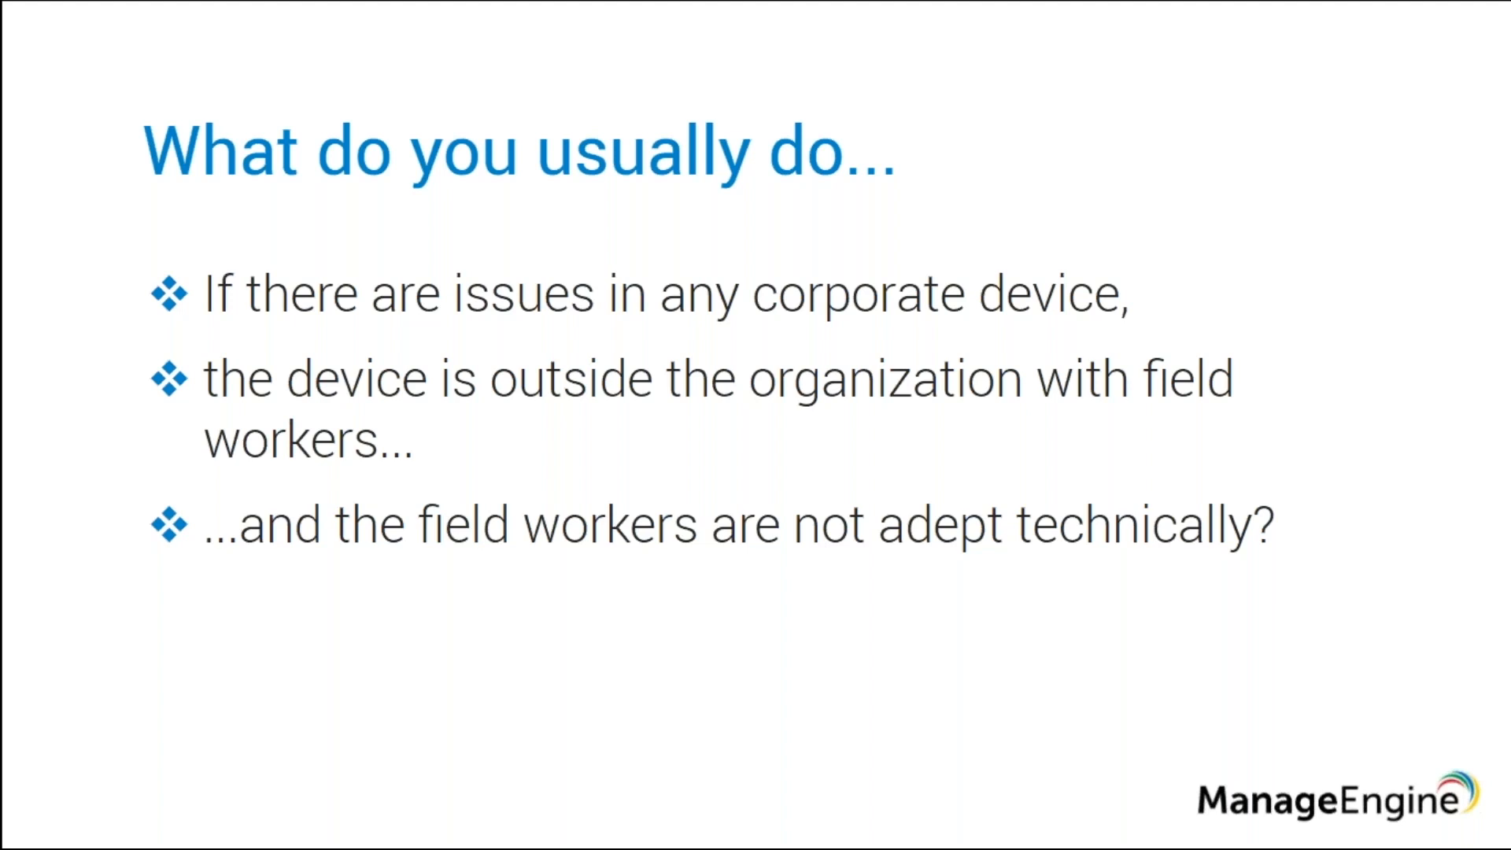
key("super")
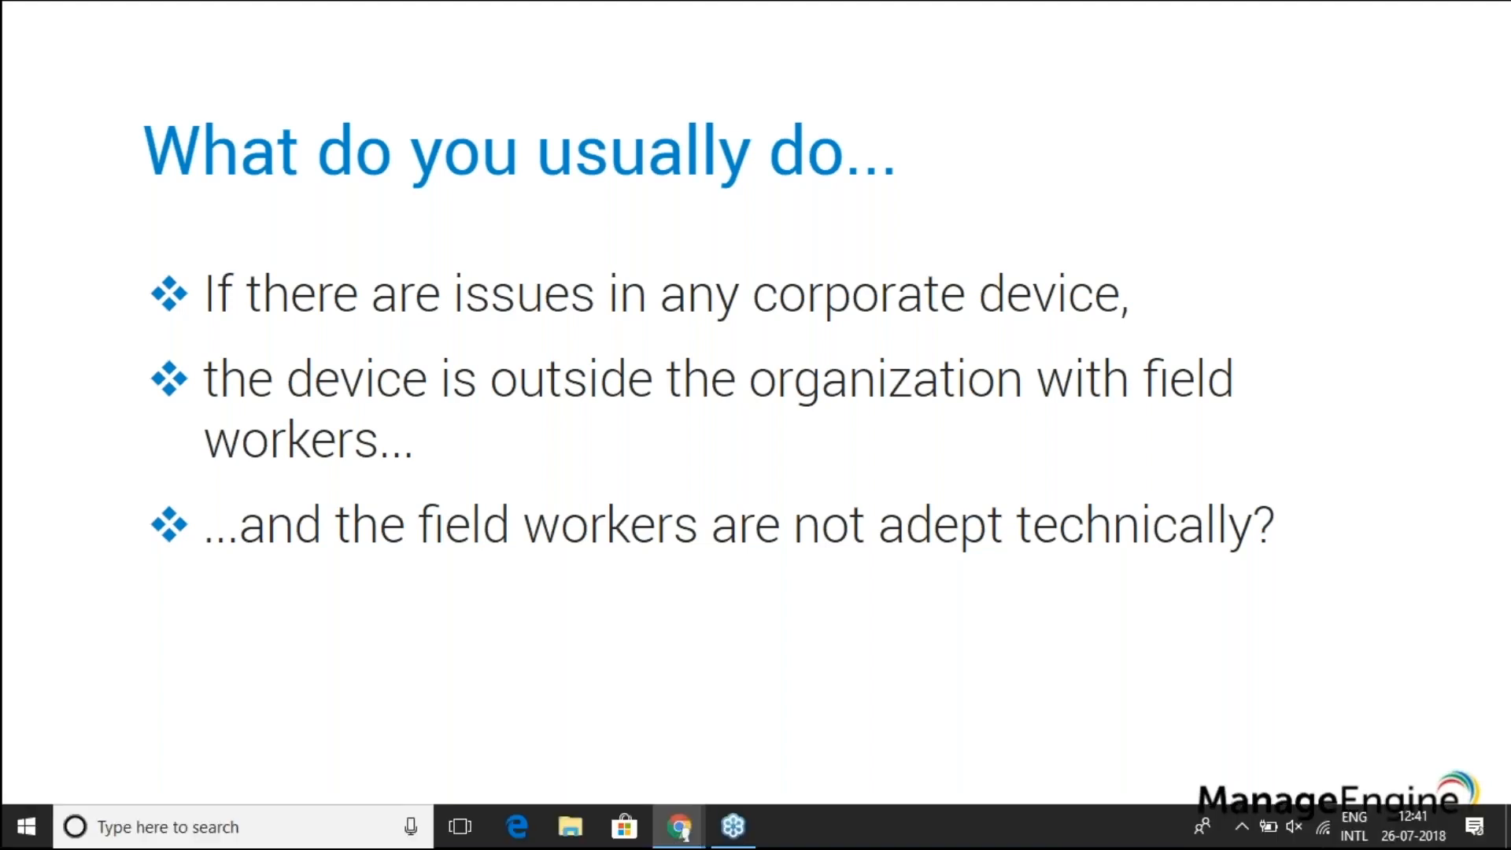
- Back in the console, go to Device Mgmt > Remote Control and request control of a device
left_click(678, 826)
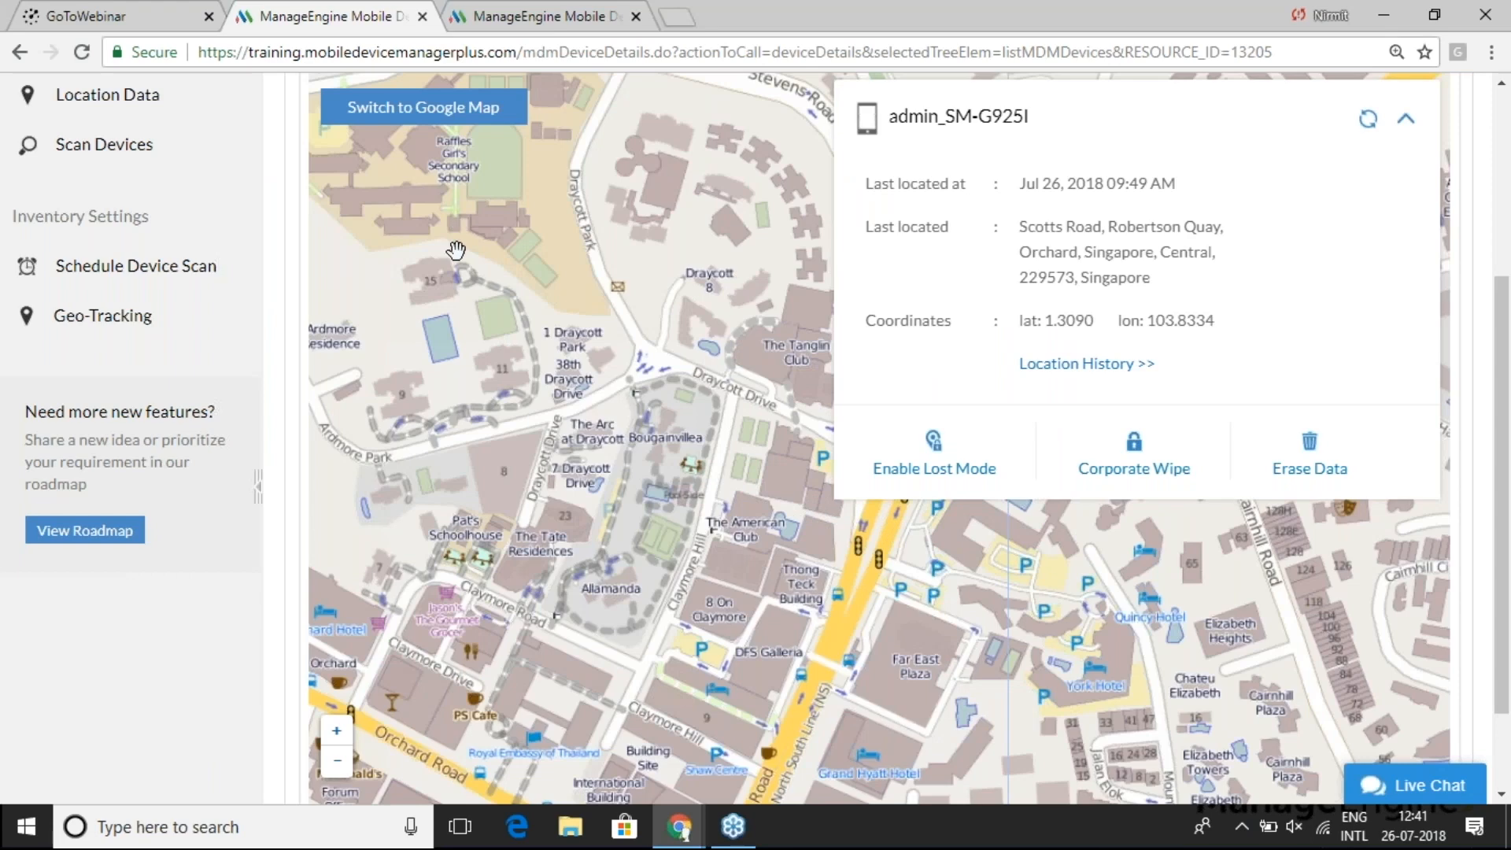
scroll(451, 323, "up", 1)
scroll(451, 322, "up", 1)
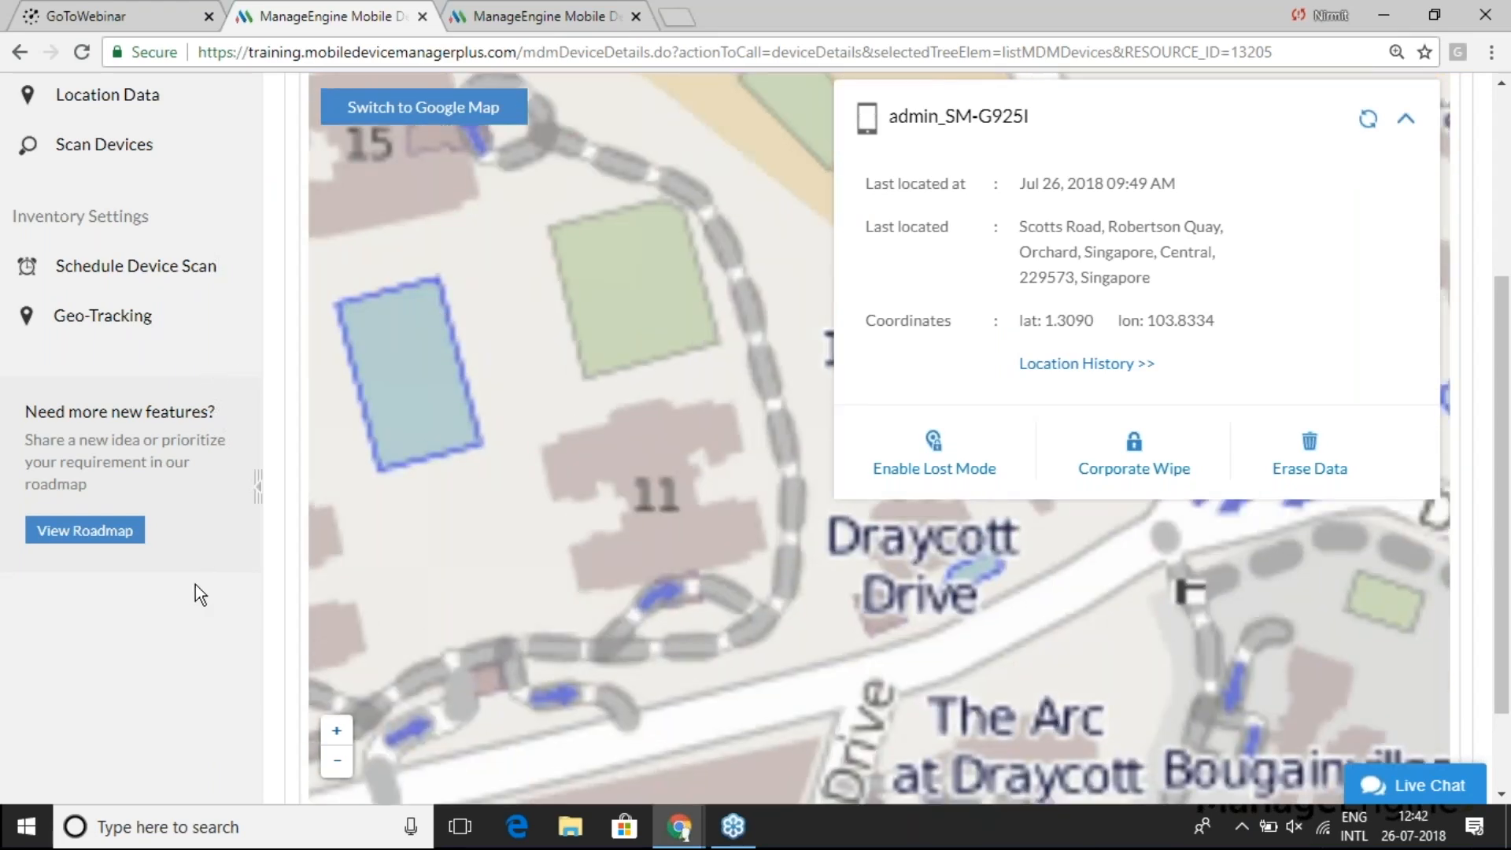
scroll(195, 598, "up", 2)
scroll(195, 598, "up", 3)
left_click(191, 180)
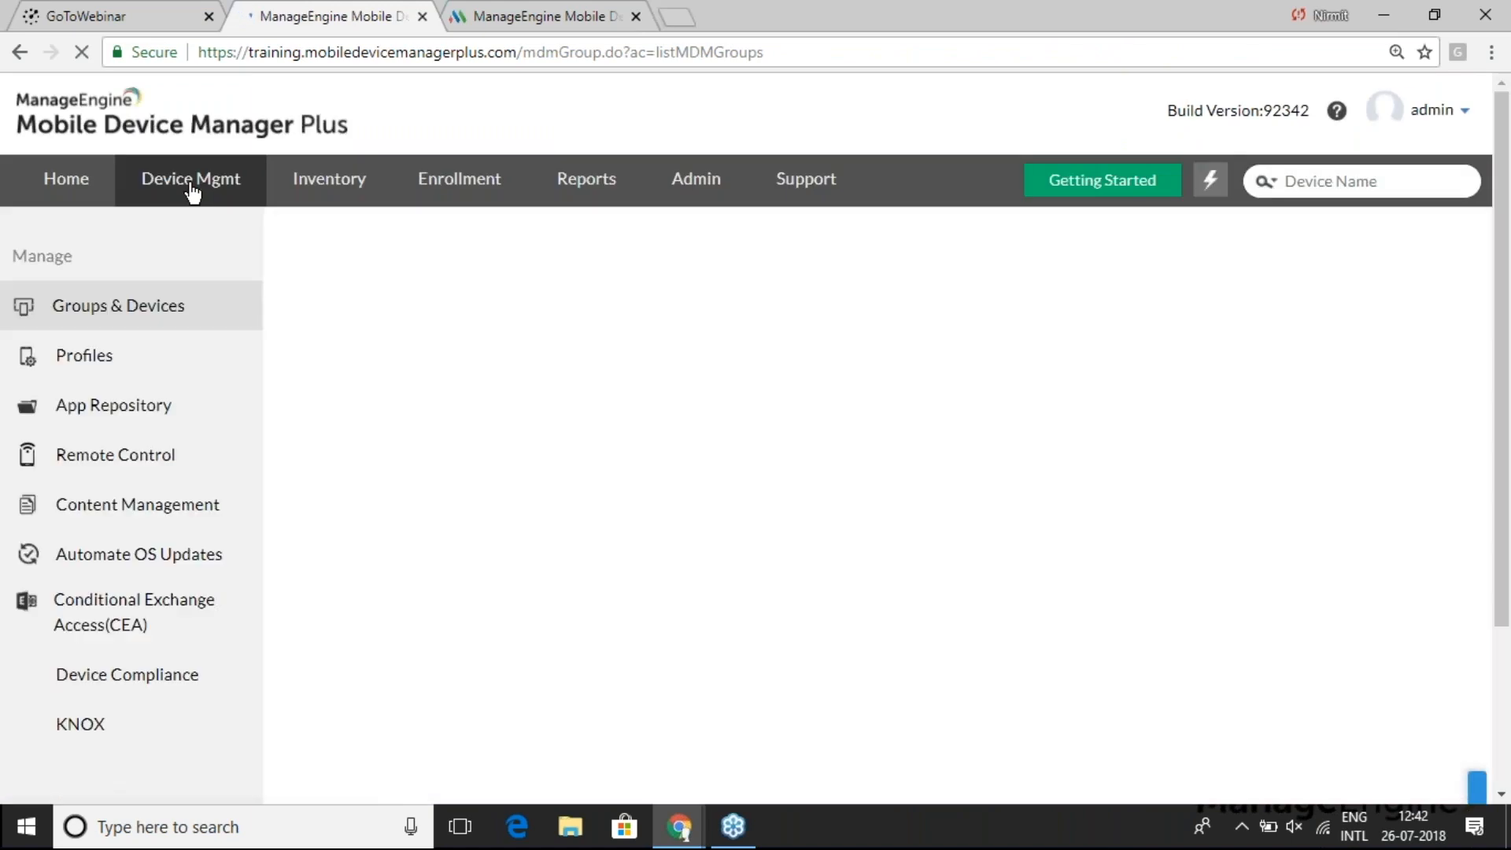
left_click(124, 463)
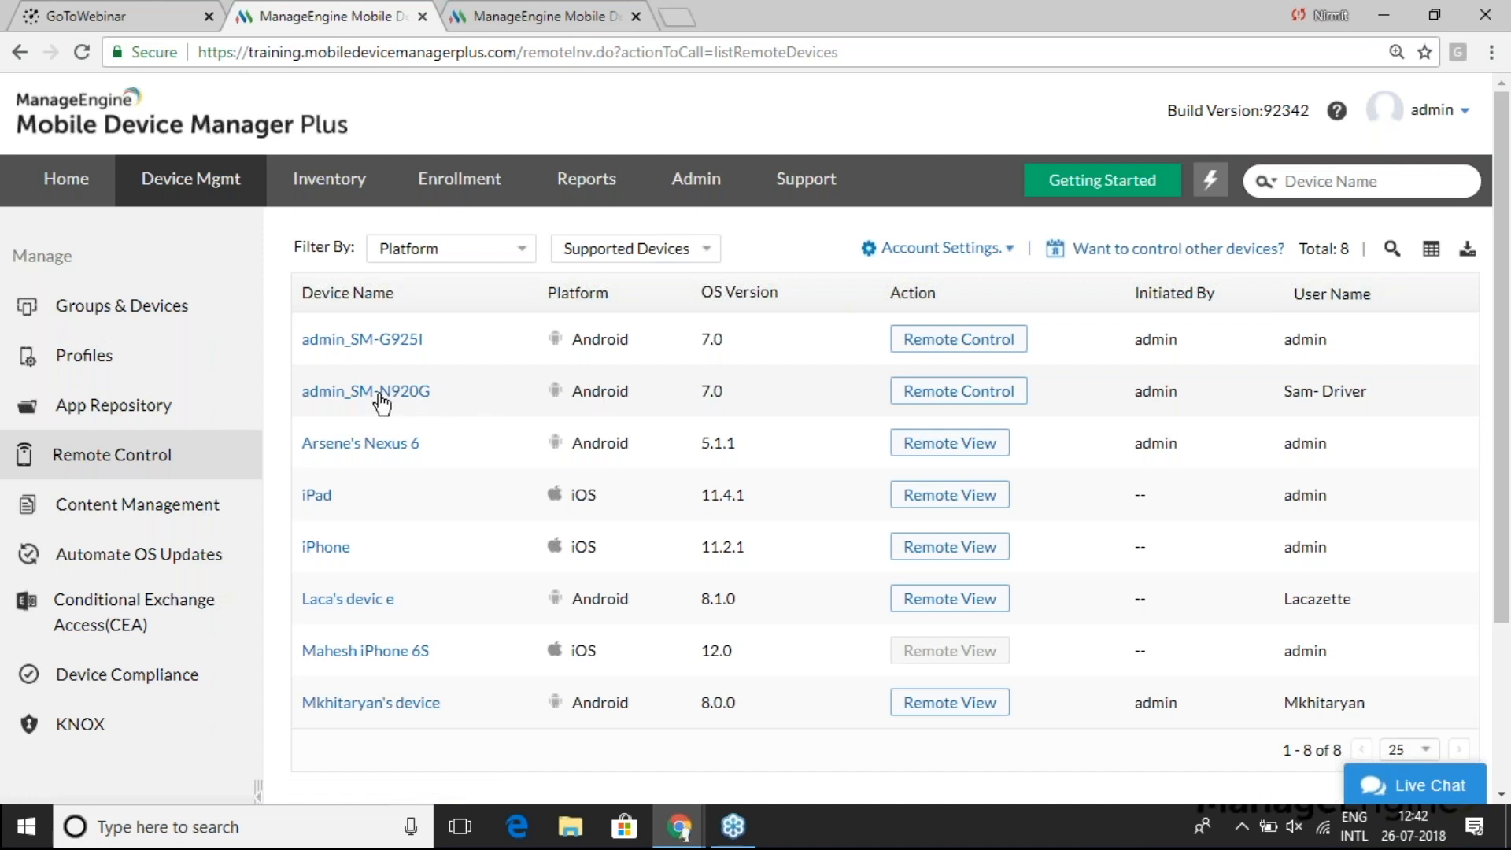
left_click(969, 386)
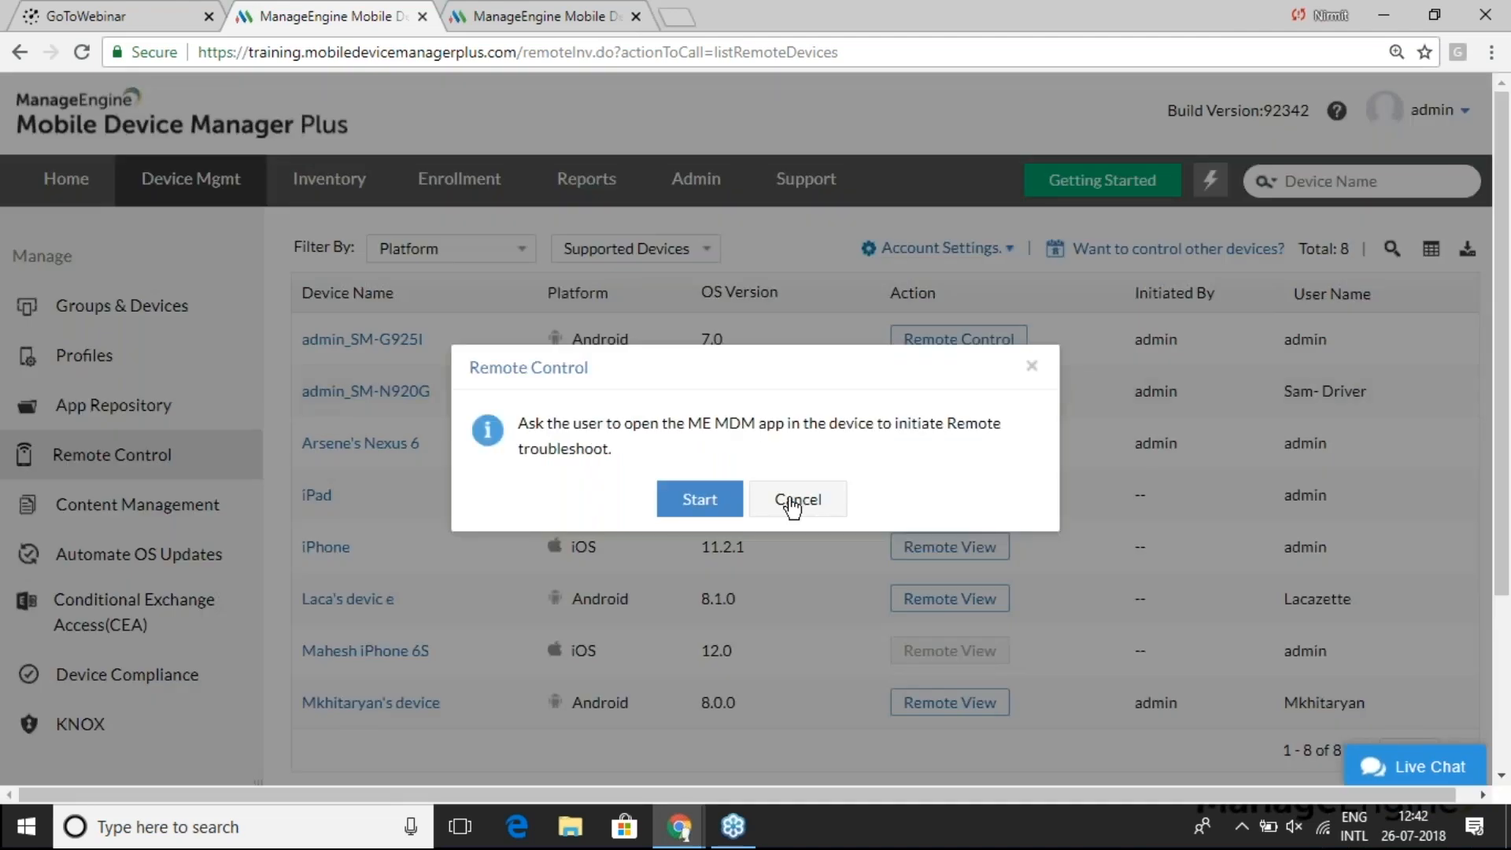
- Start the remote session, open Play Store on the mirrored phone, open chat, then leave the session
left_click(698, 504)
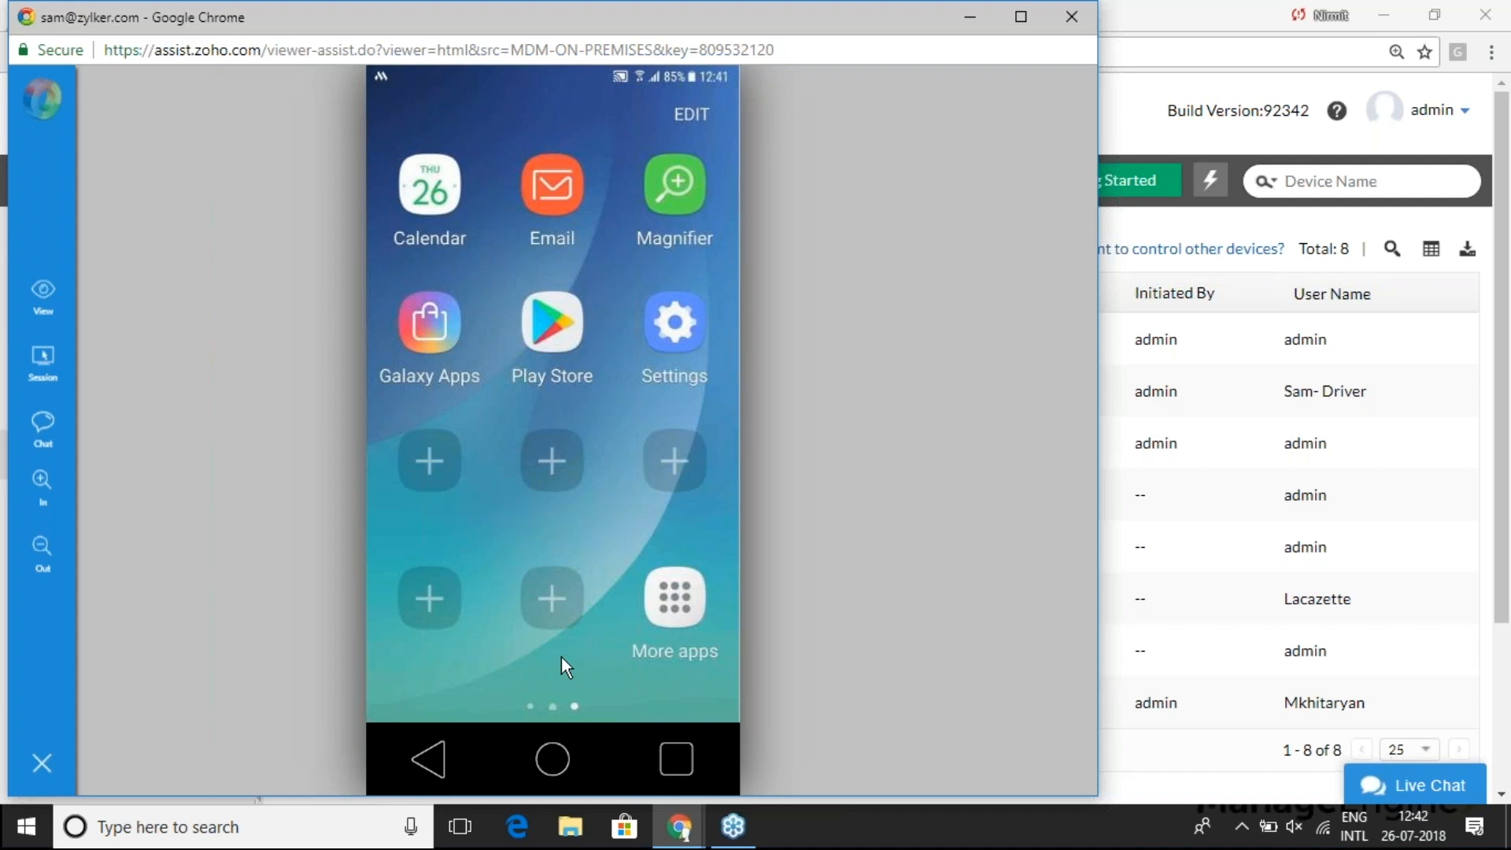
left_click(544, 314)
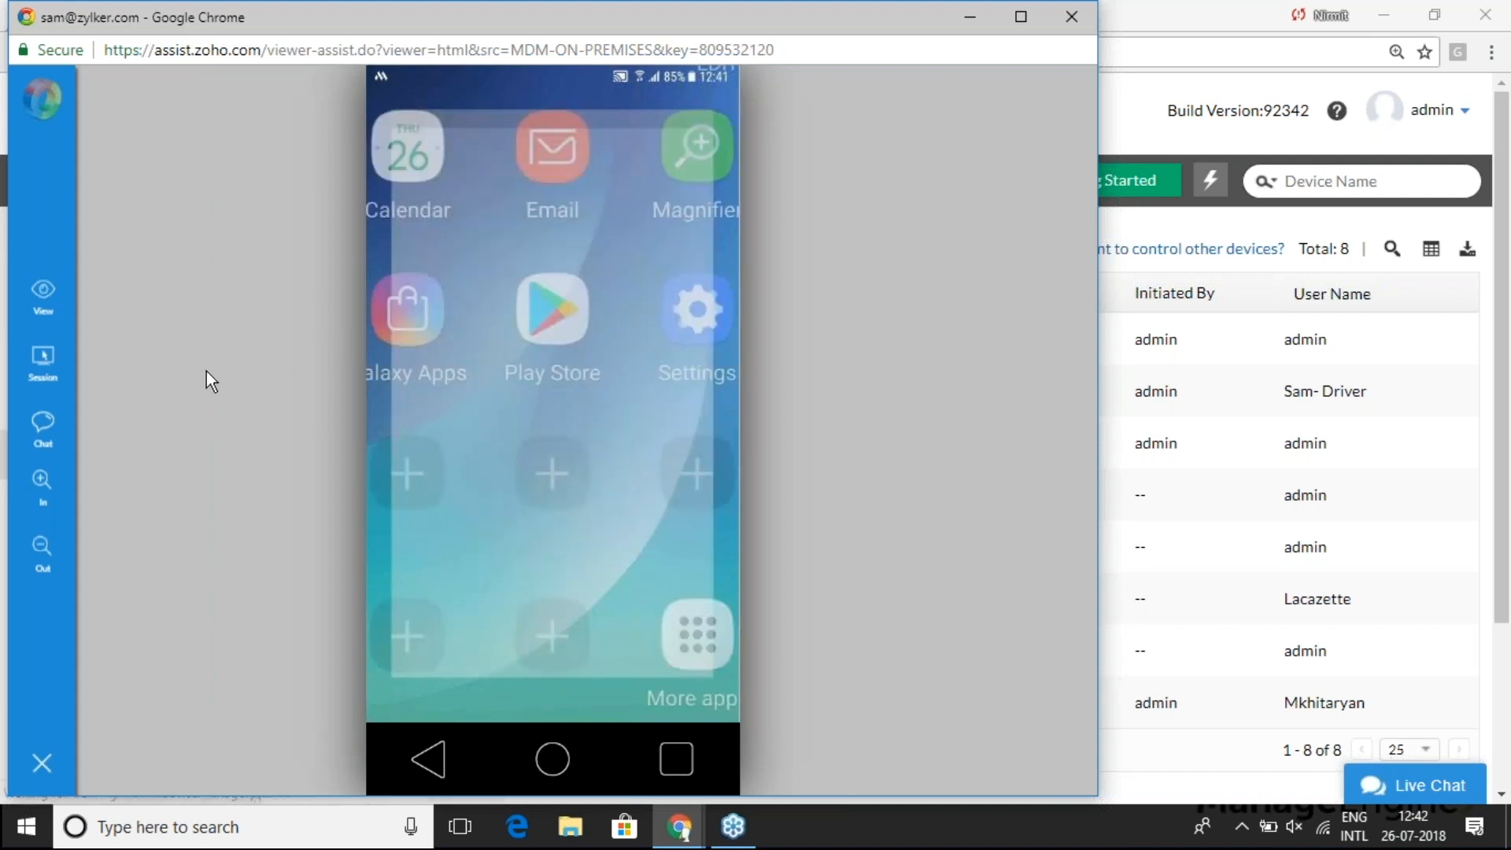
left_click(44, 431)
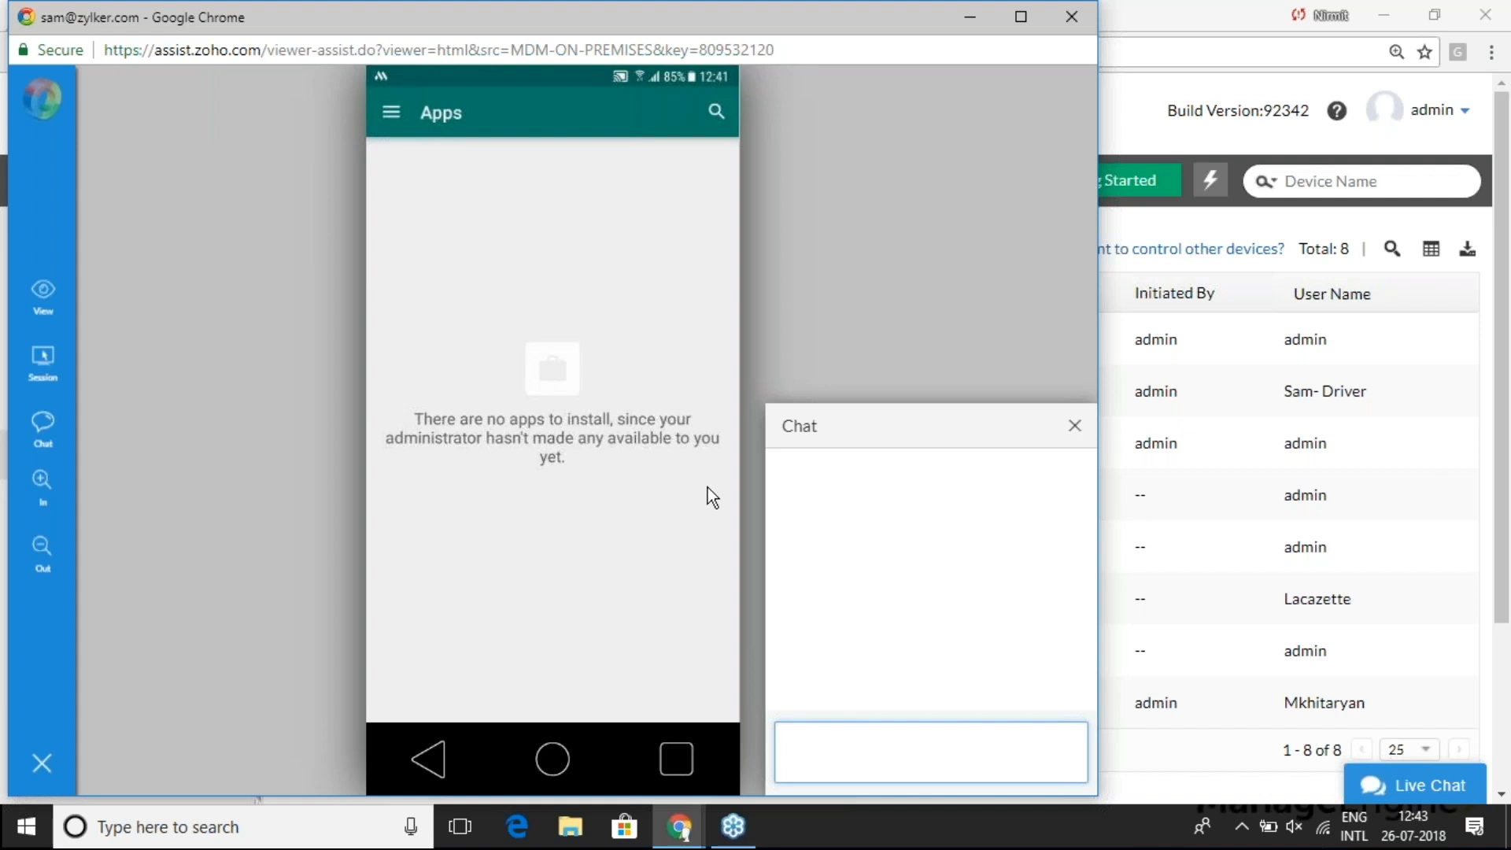
left_click(1070, 18)
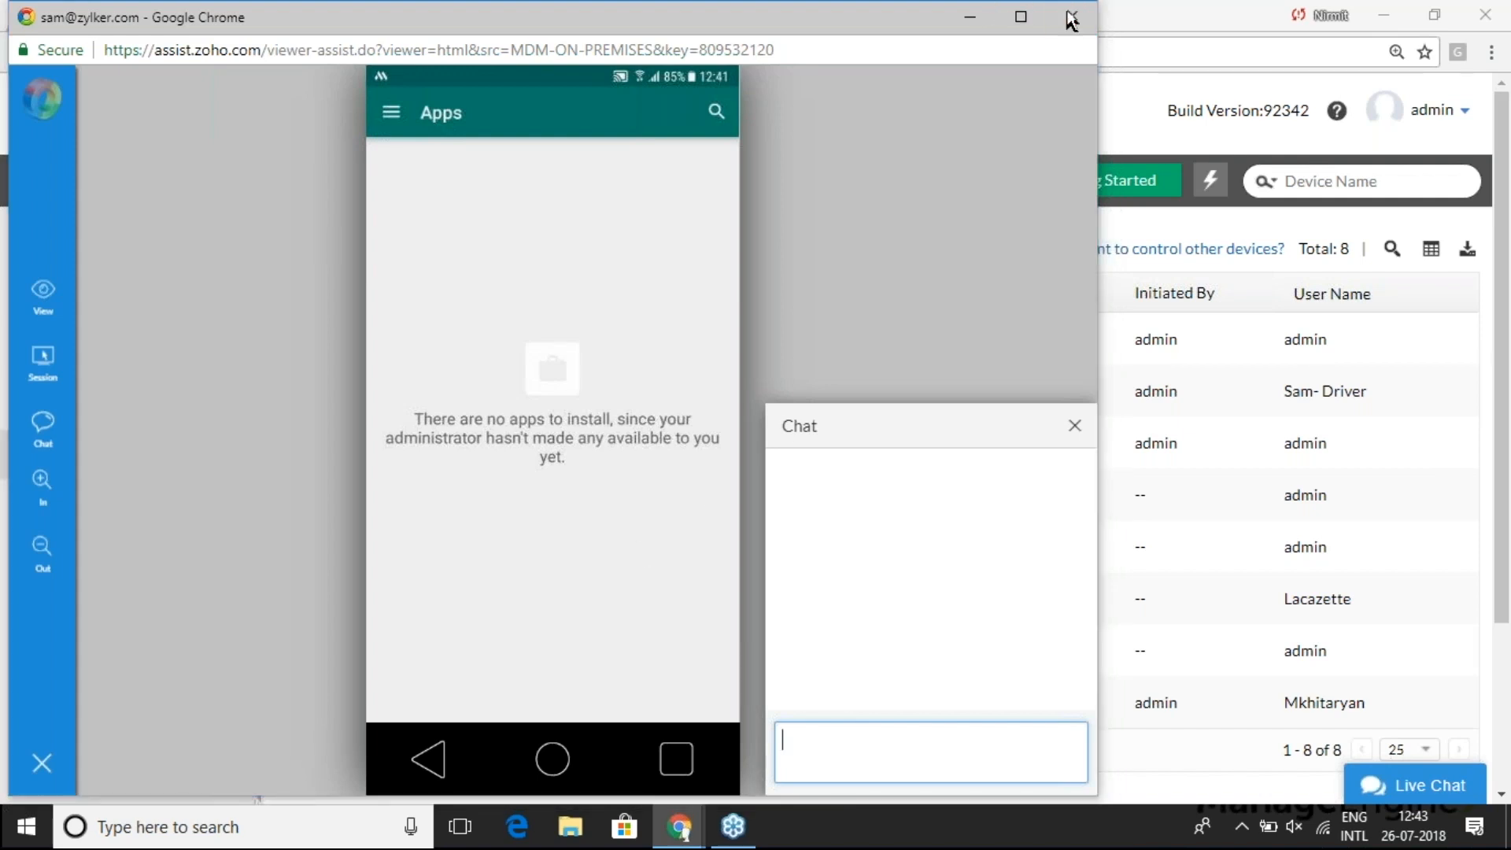
left_click(663, 167)
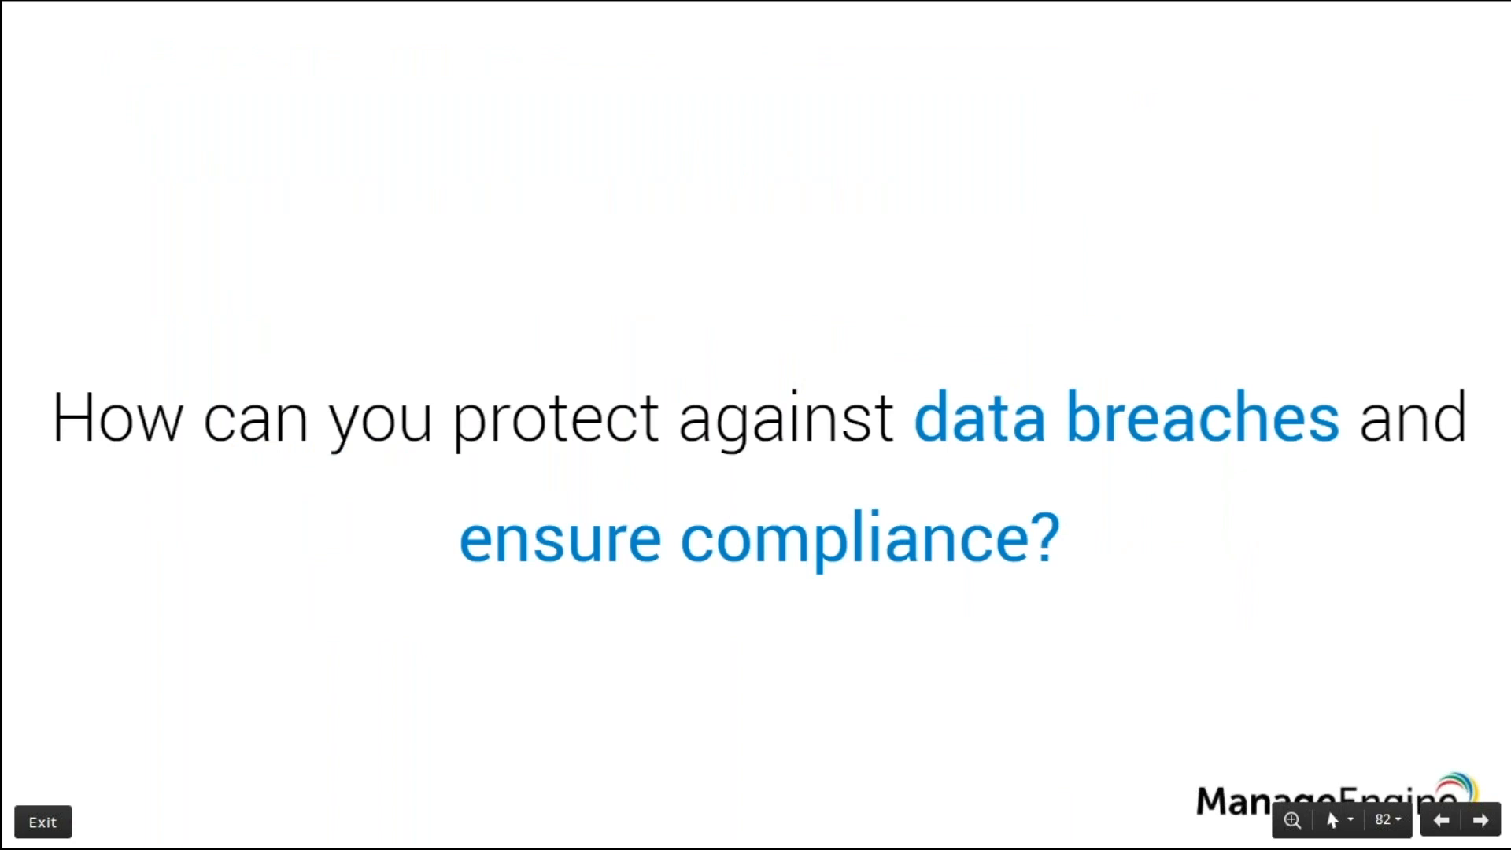
- Advance the presentation to the 'Data Breach – Between devices' slide
key("Right")
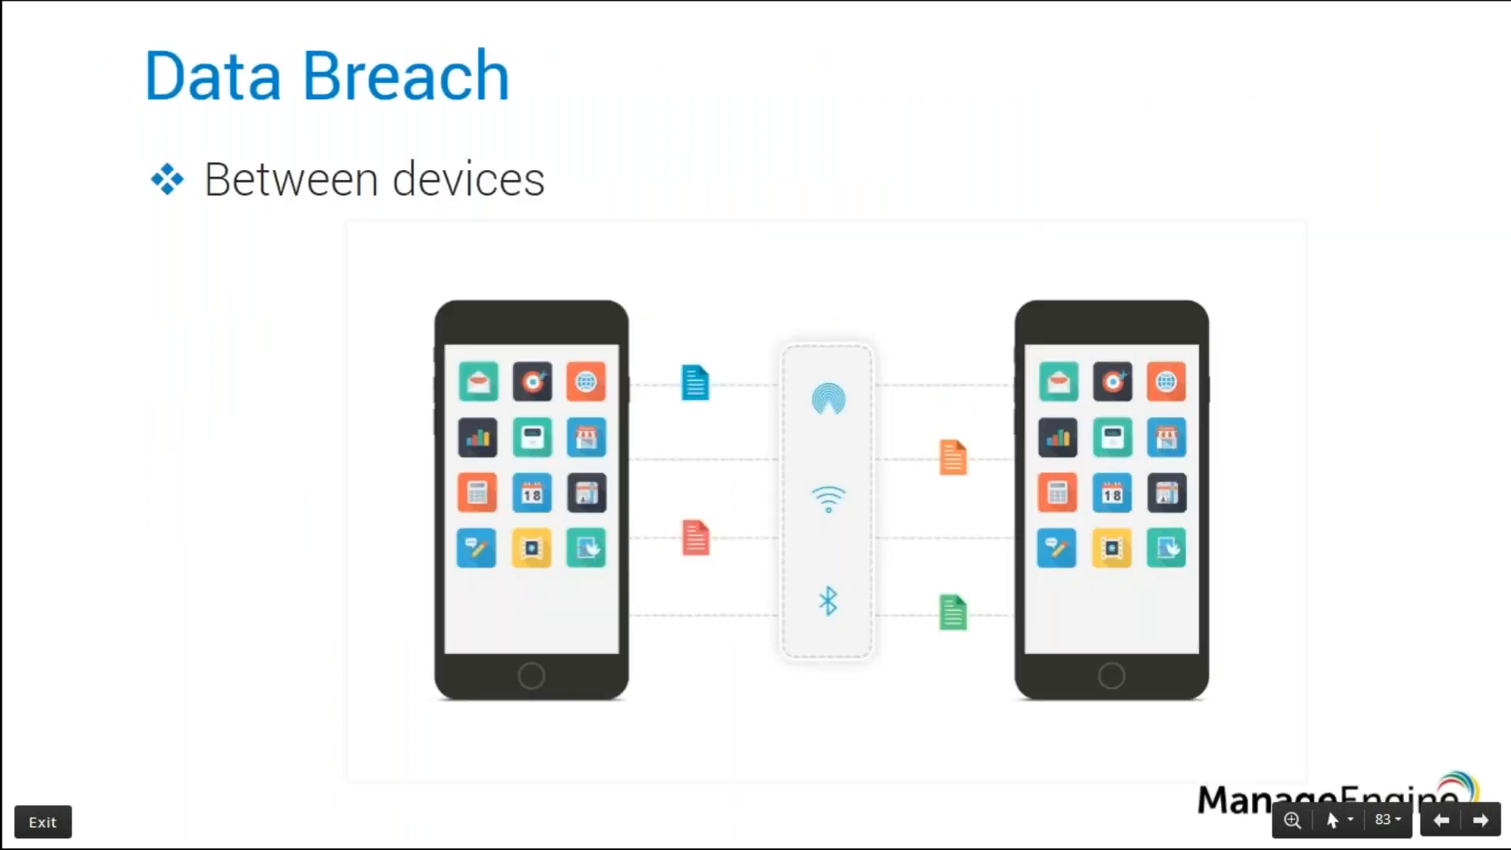
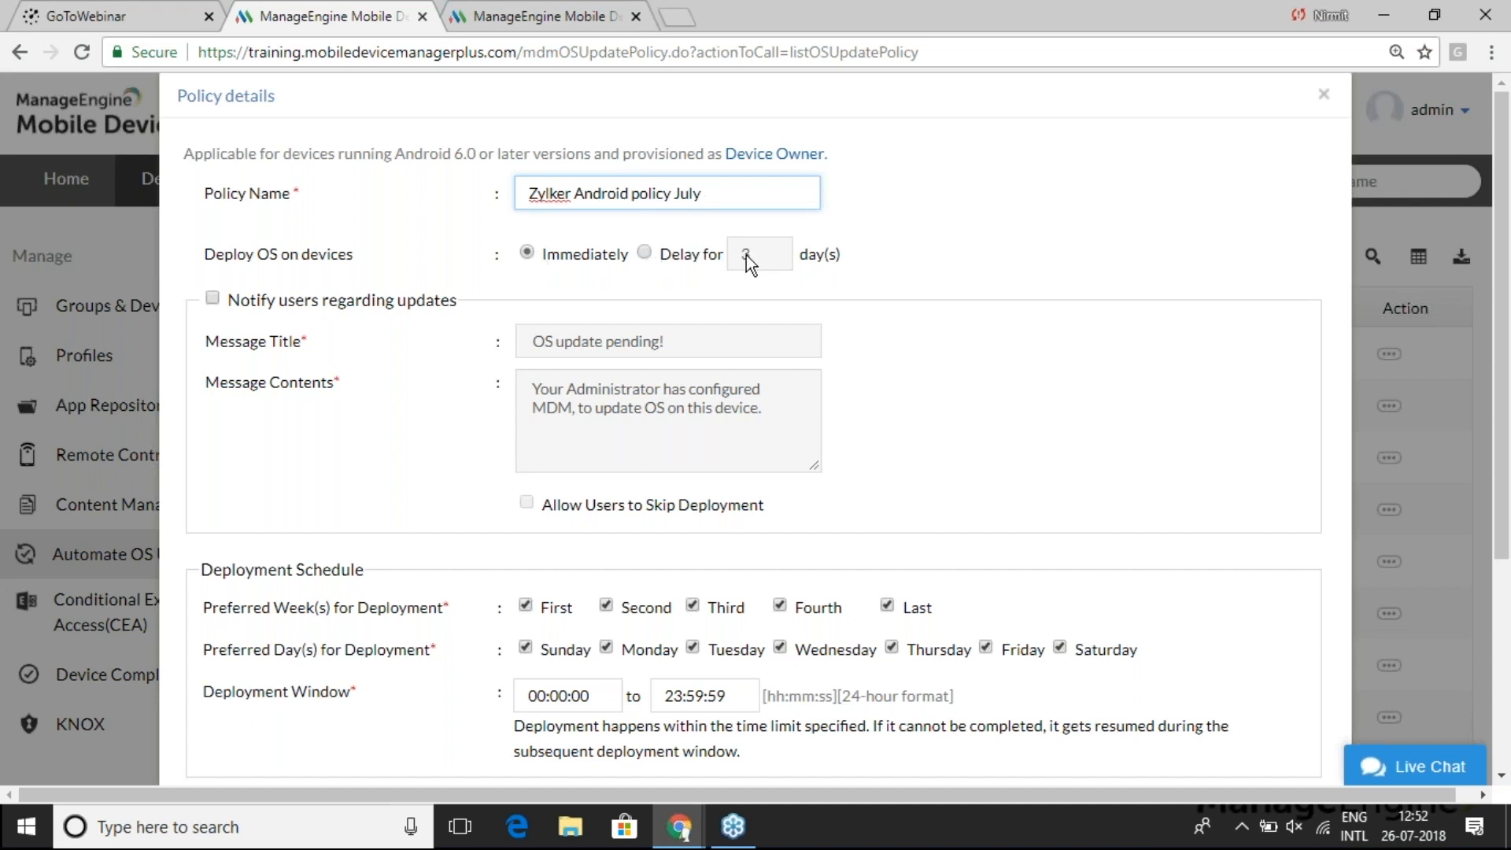
- Enable update notifications and skipping, change forced deployment from 15 to 3 days, and save
left_click(212, 299)
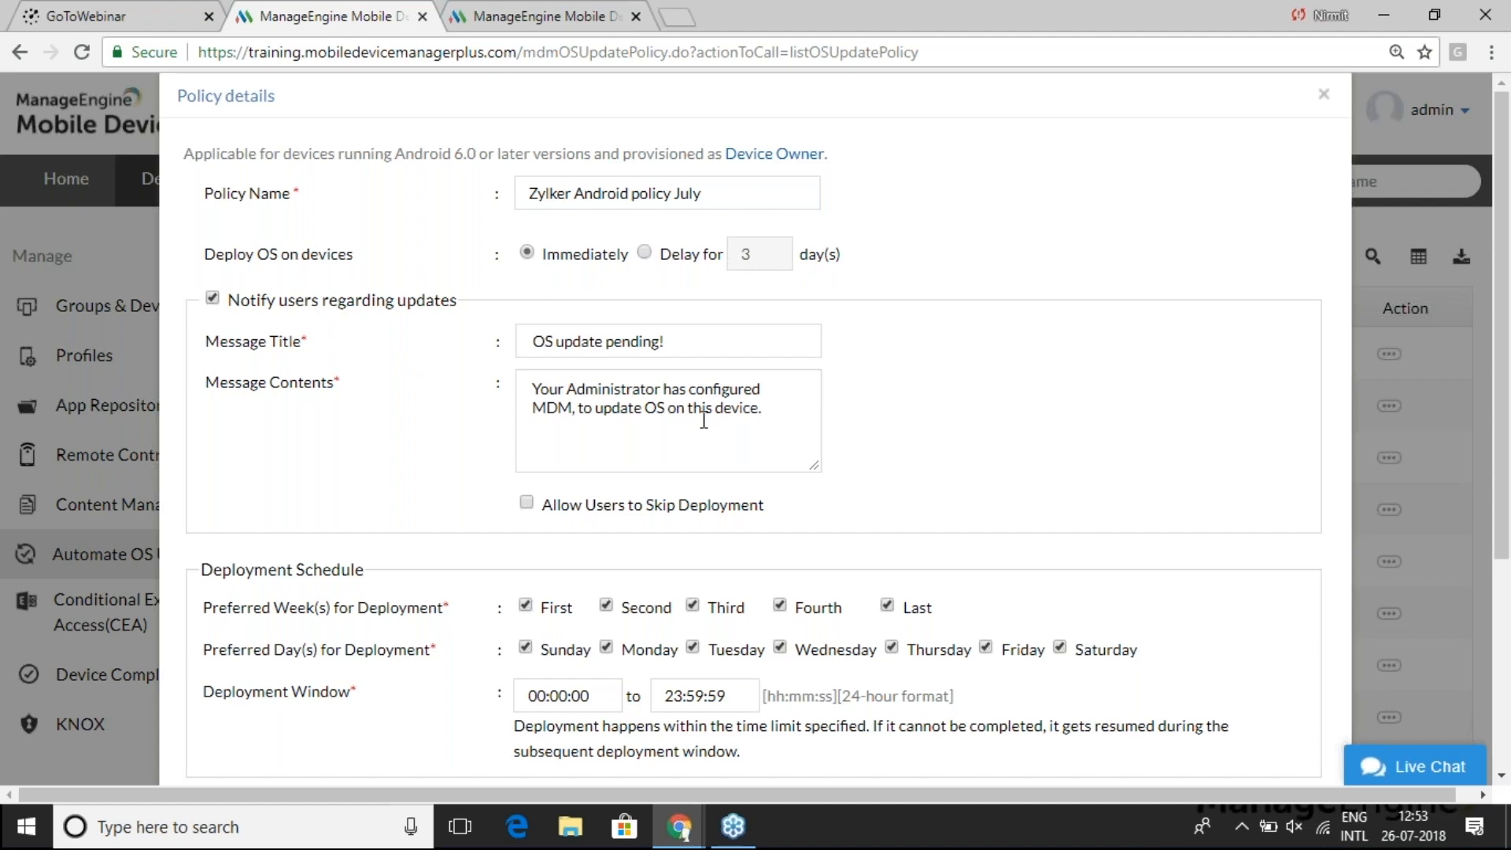
scroll(881, 449, "down", 1)
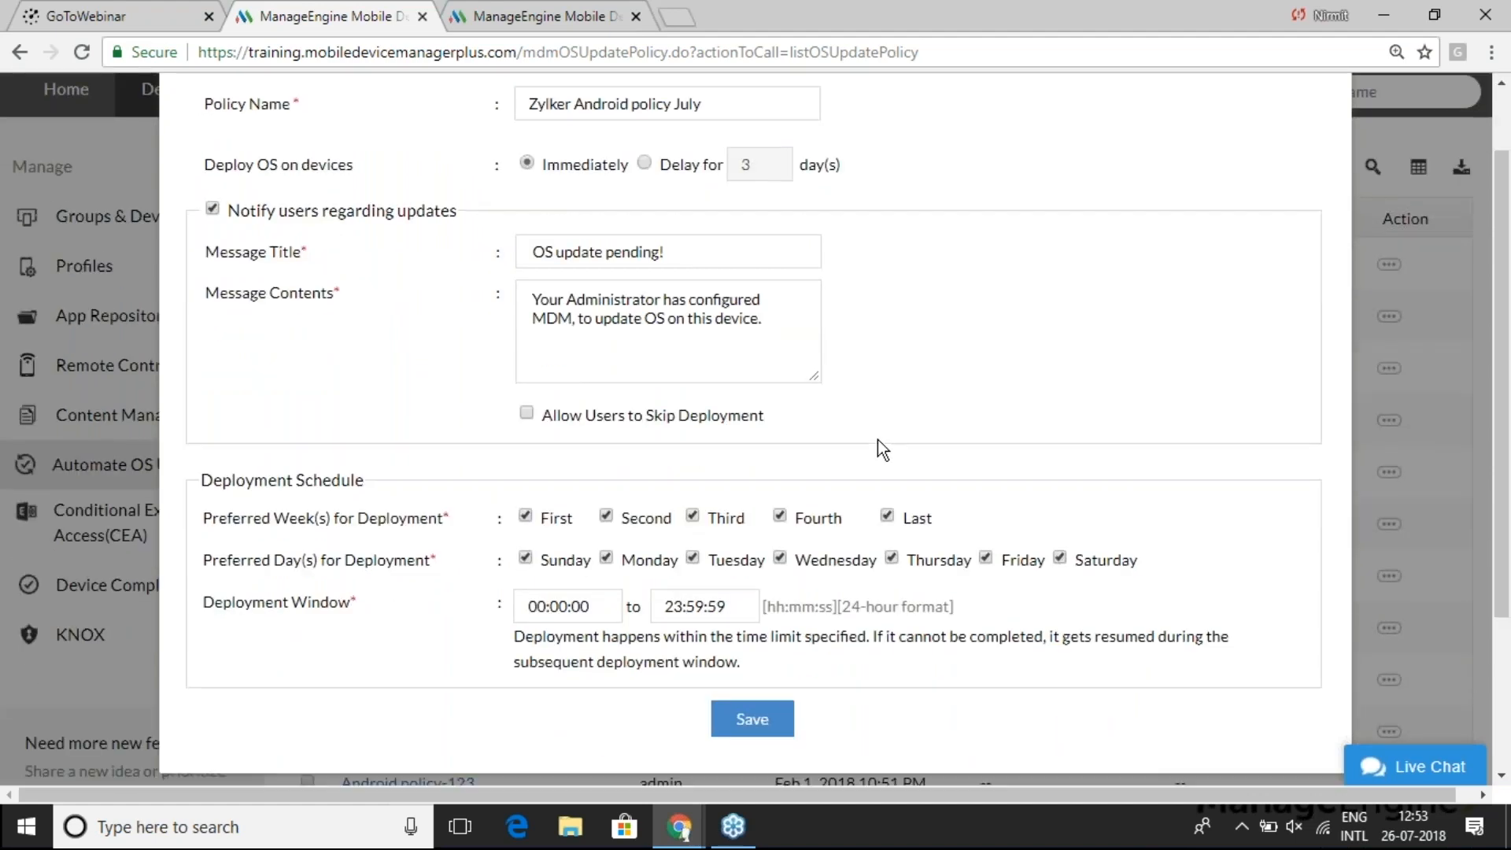
left_click(526, 412)
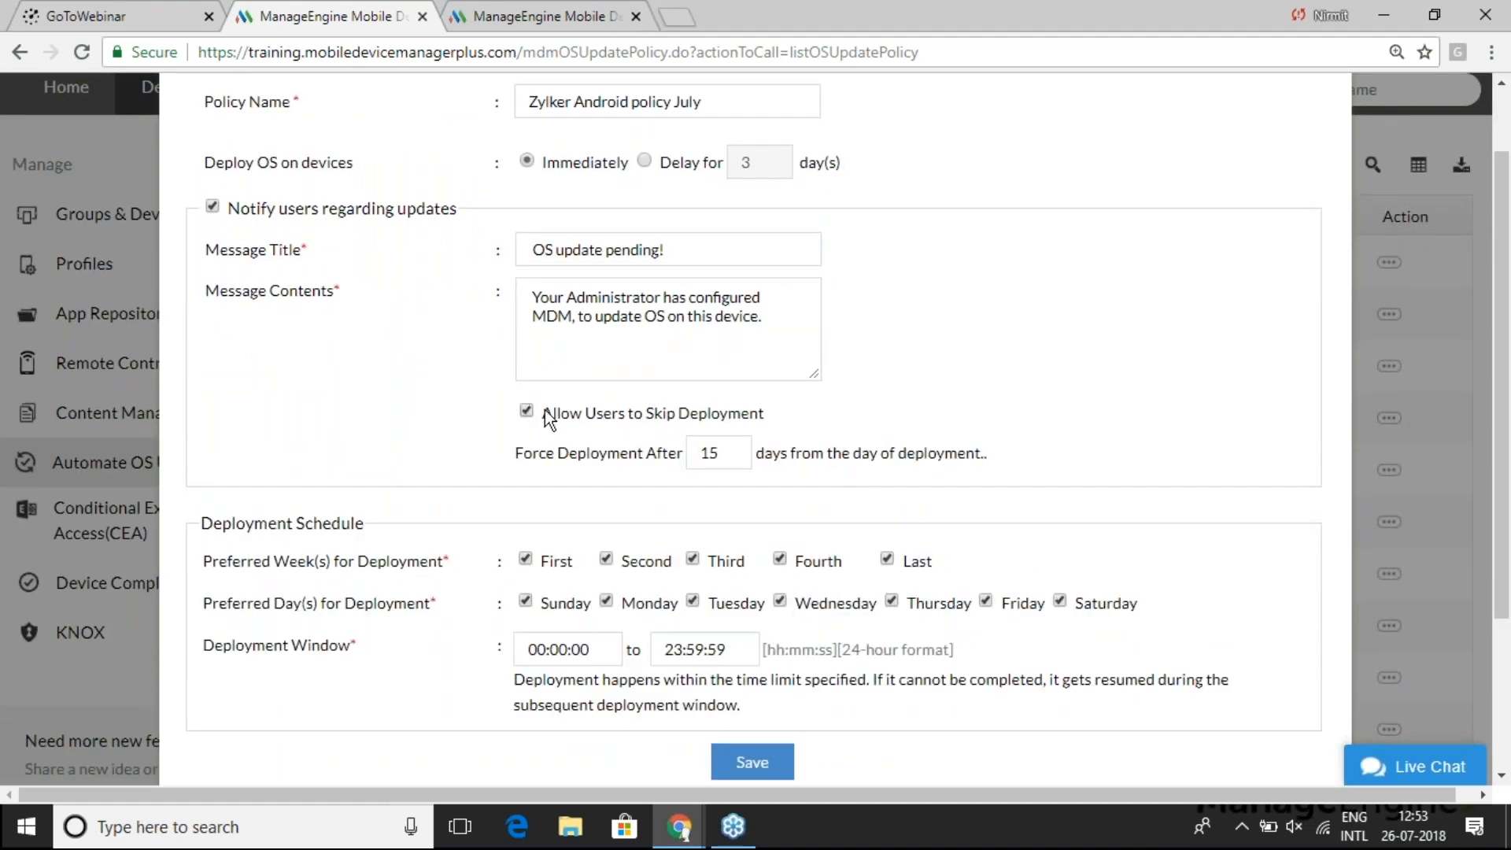
left_click(718, 452)
double_click(717, 452)
type("3")
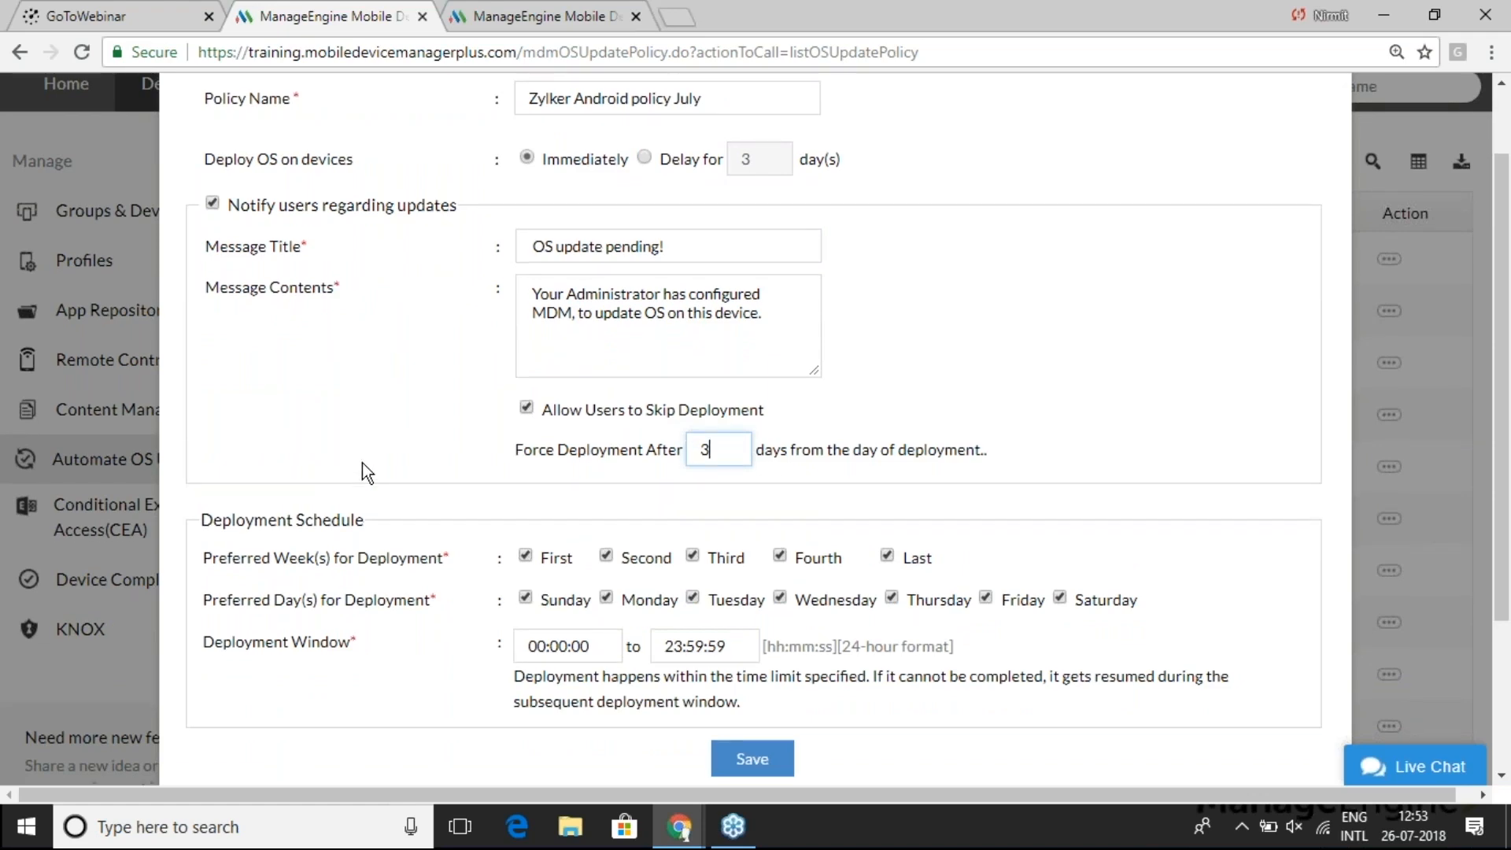
scroll(362, 462, "down", 3)
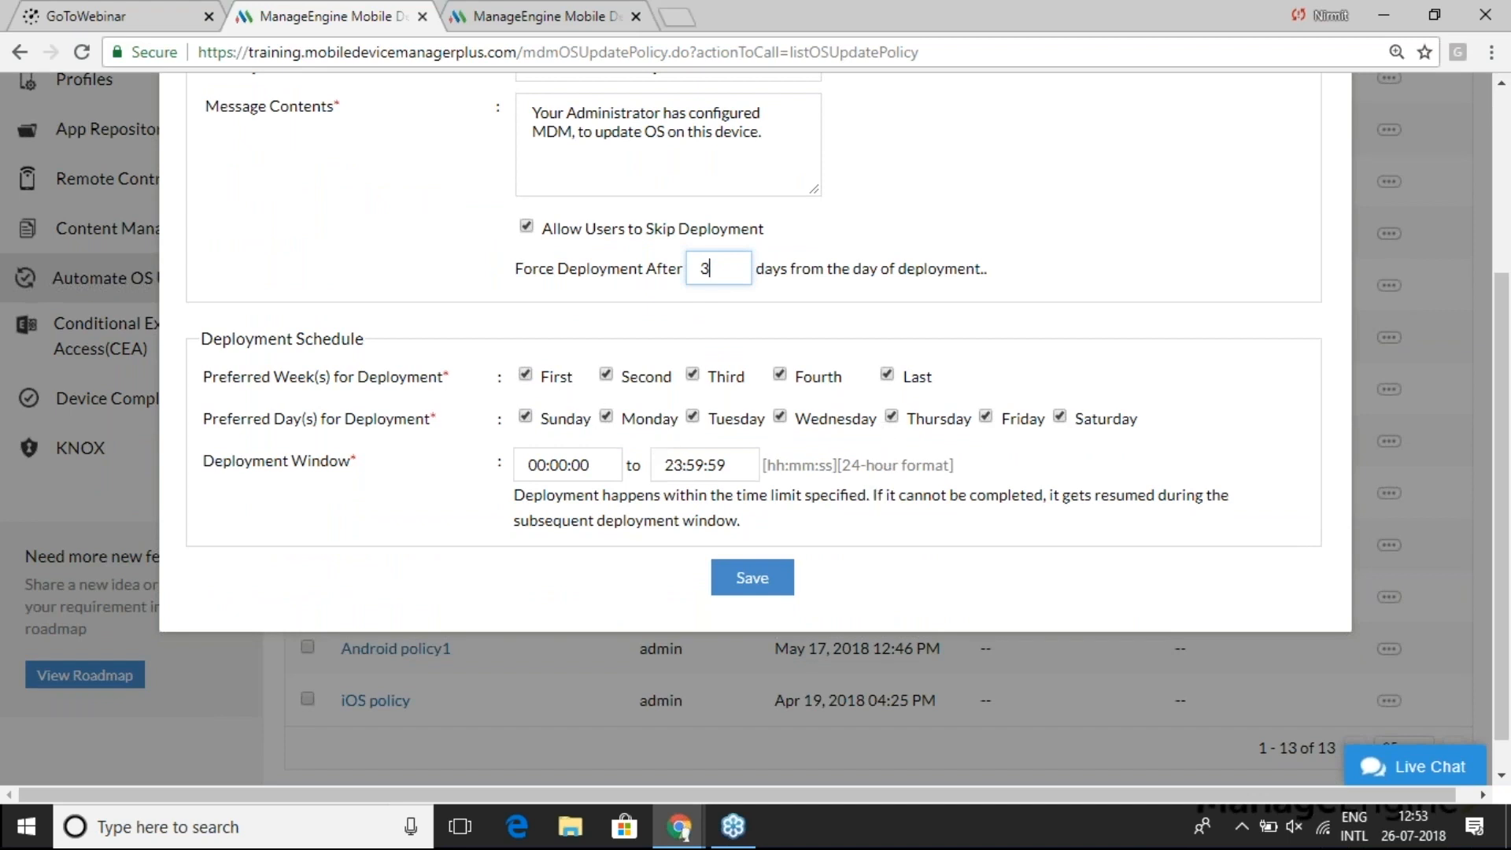
left_click(767, 583)
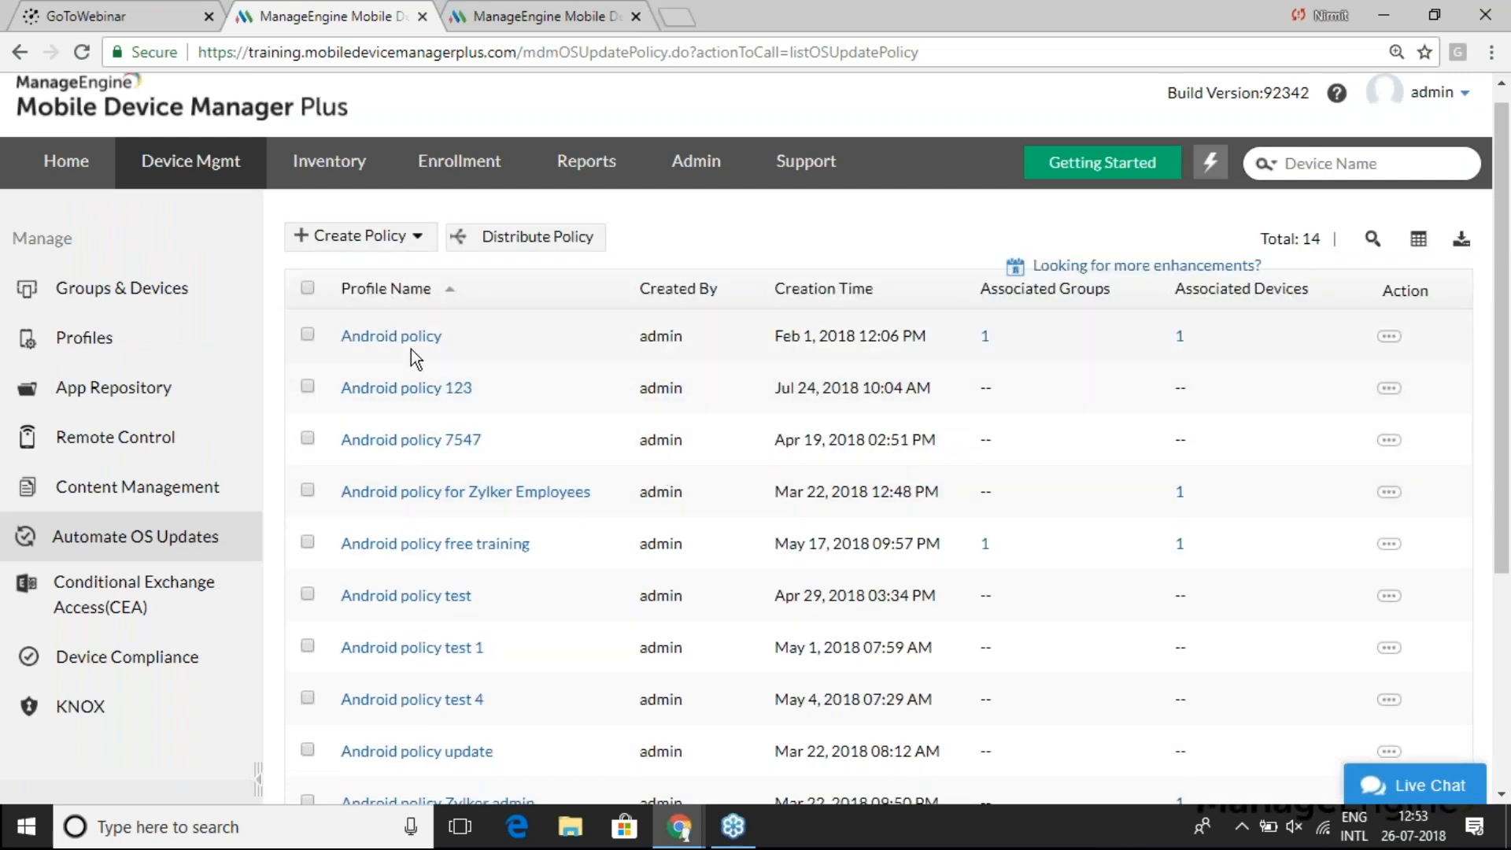
- Distribute the Android policy for Zylker Employees to the Nexus 6 device
left_click(308, 490)
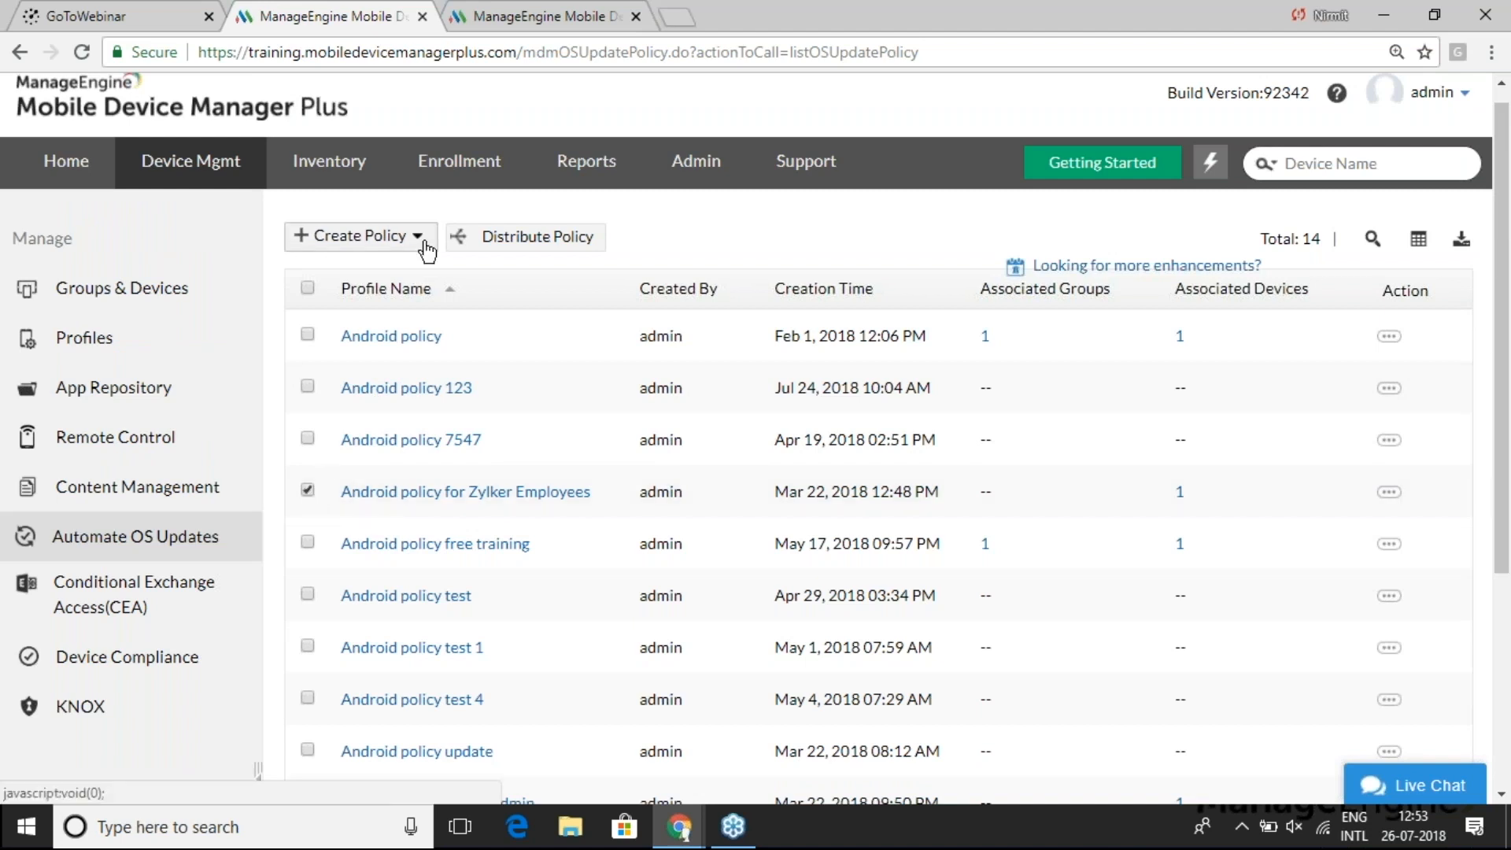
left_click(497, 244)
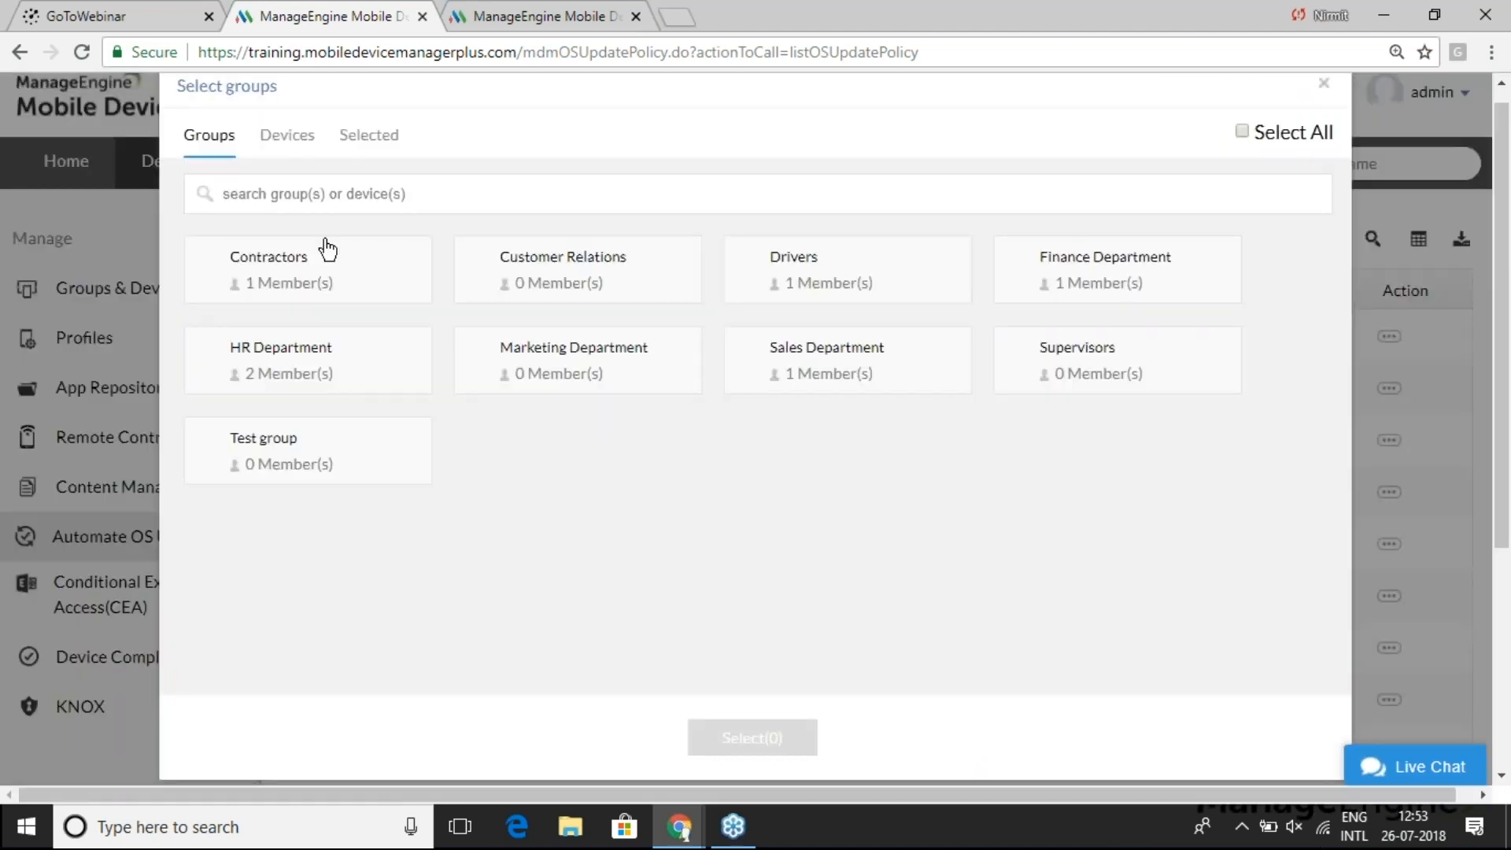
left_click(284, 142)
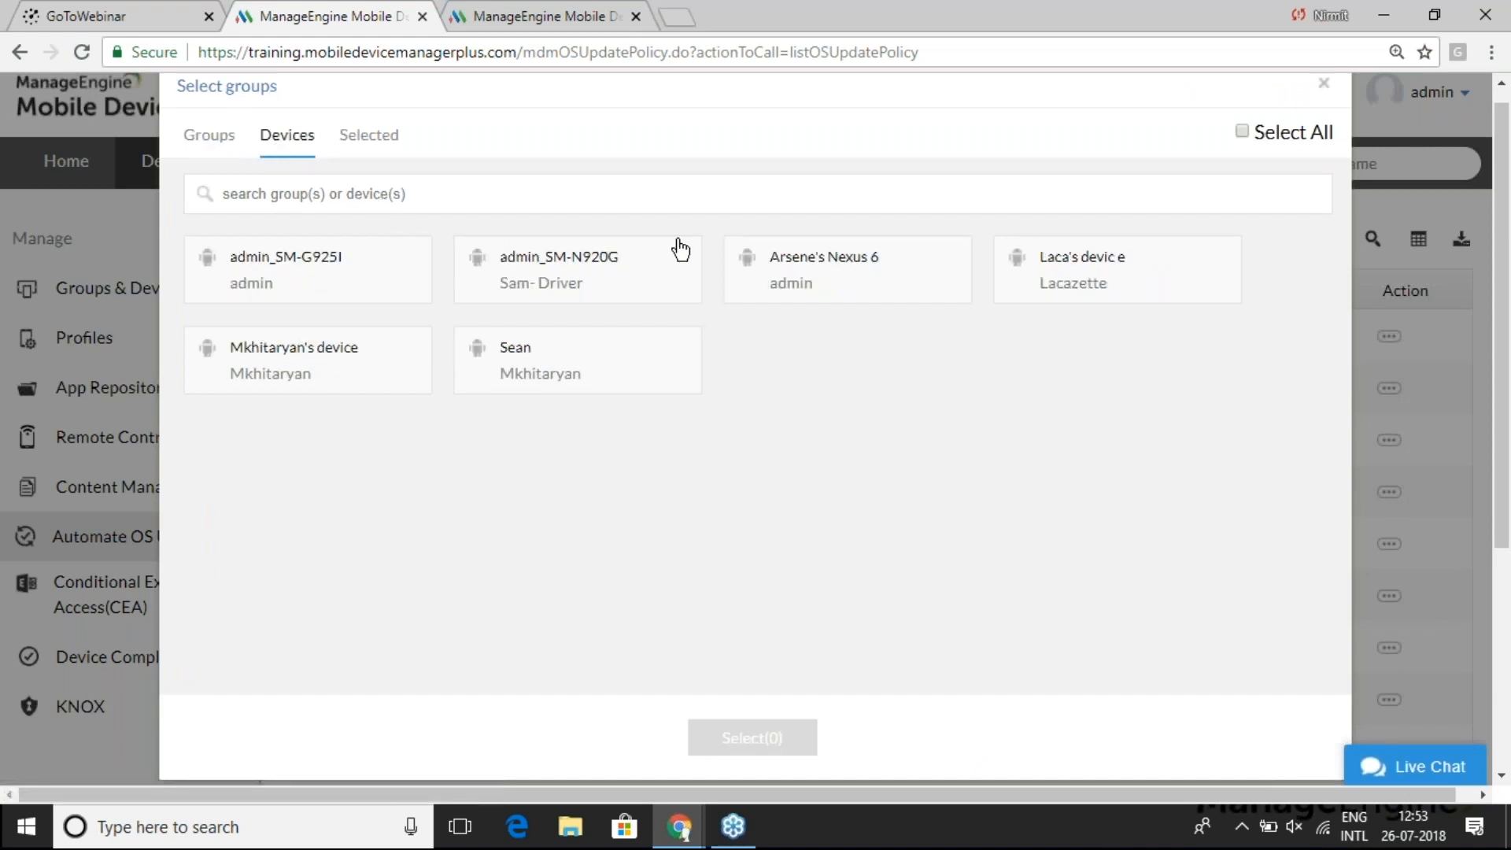
left_click(870, 269)
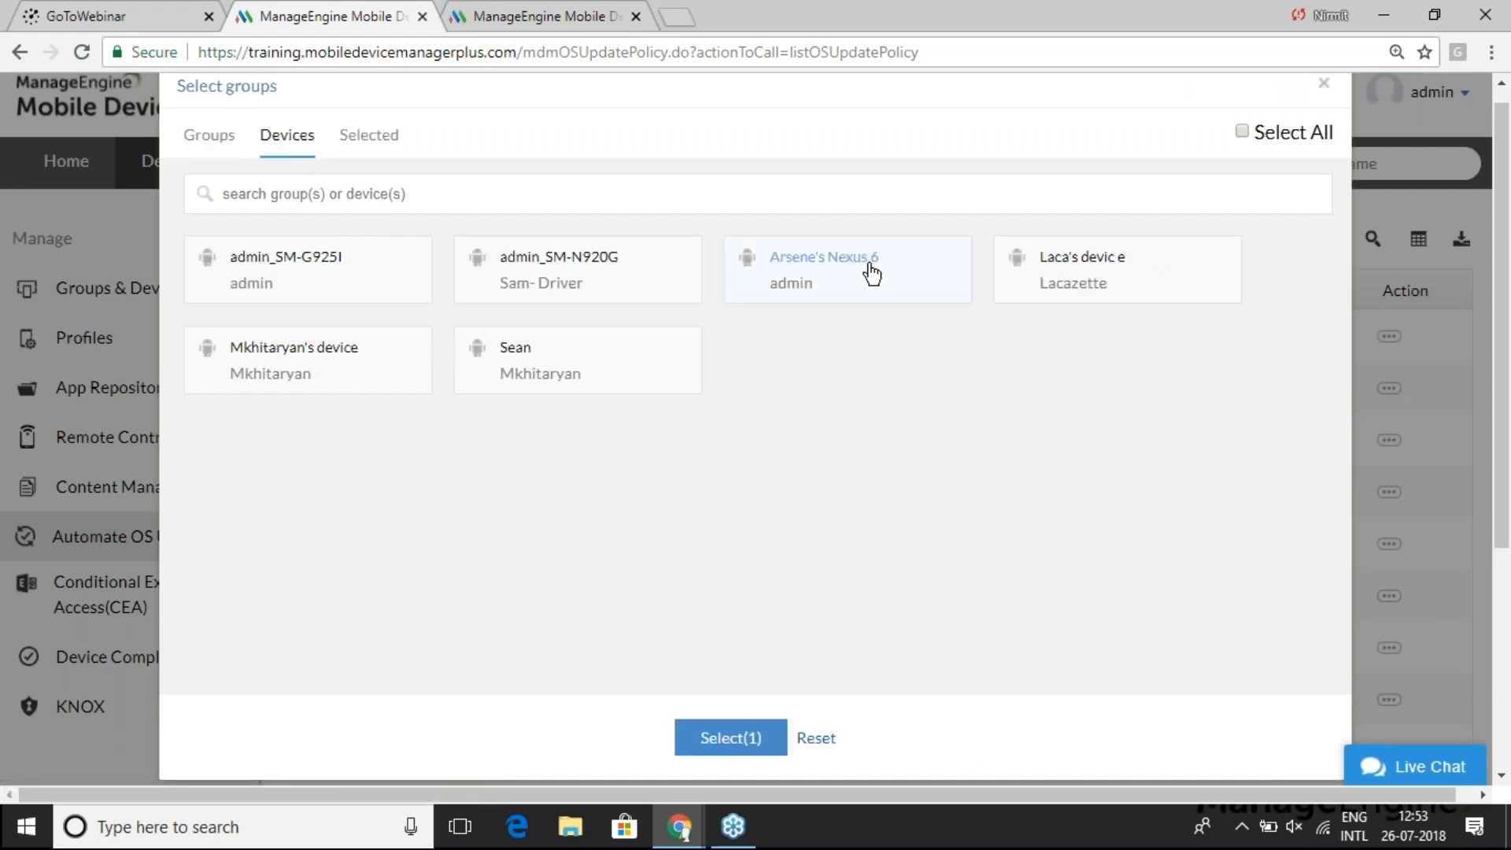
scroll(833, 467, "down", 4)
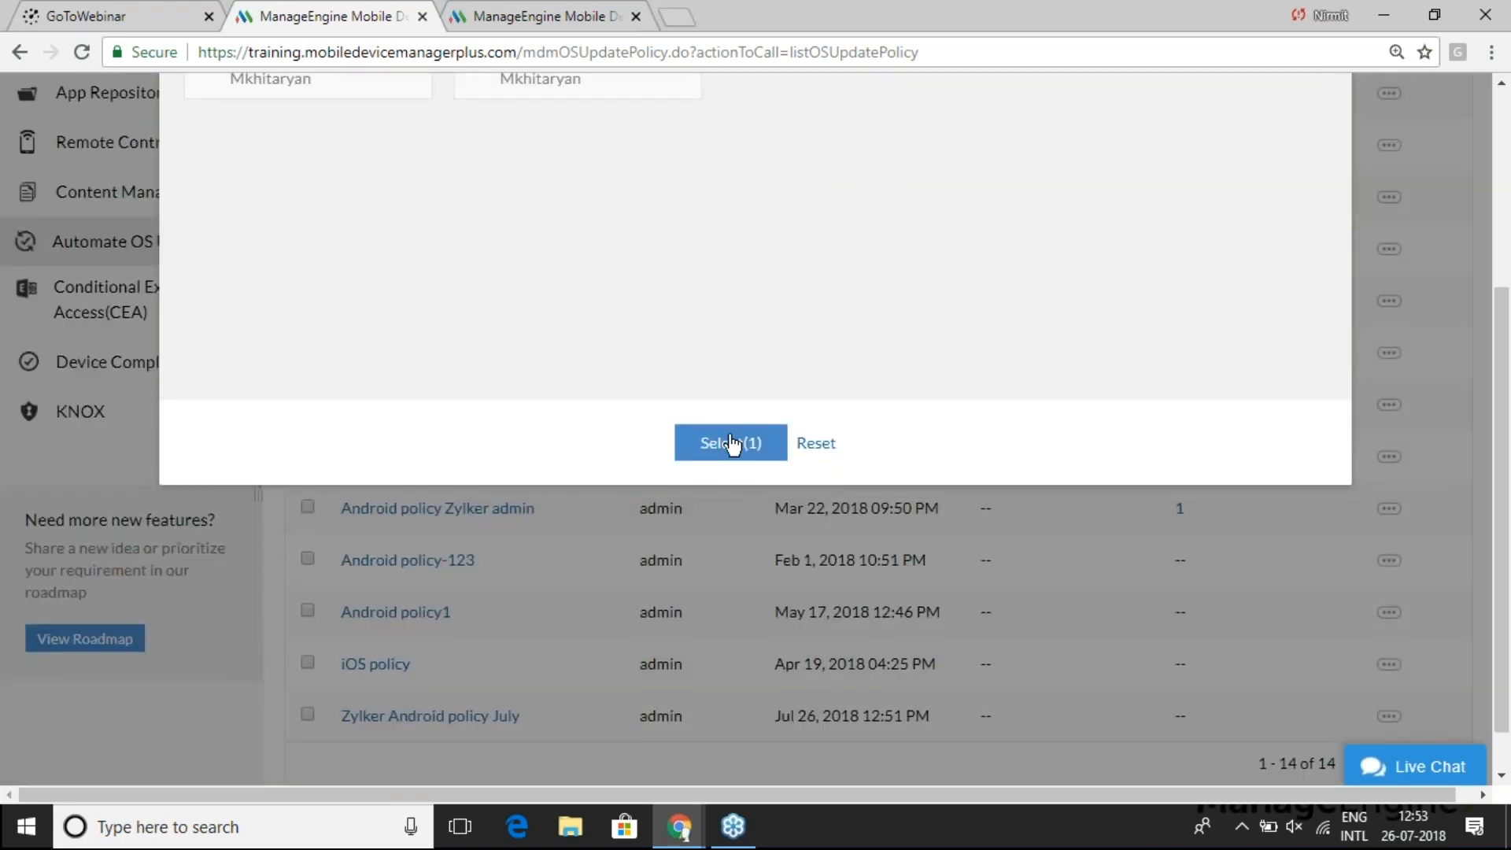
left_click(731, 443)
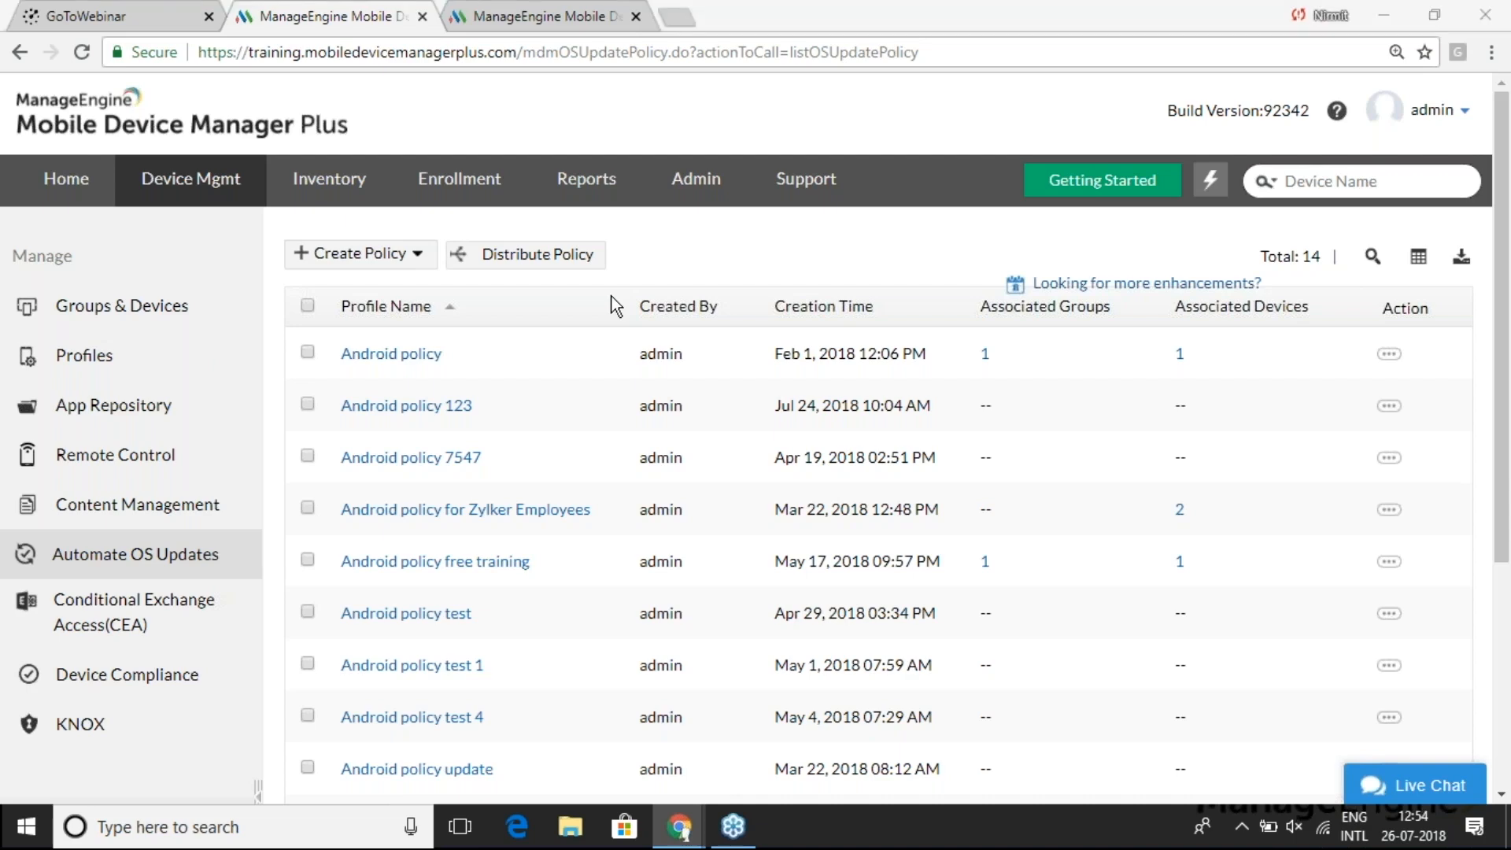
- Glance at the slideshow, then return to the browser's Inventory devices page
key("alt+Tab")
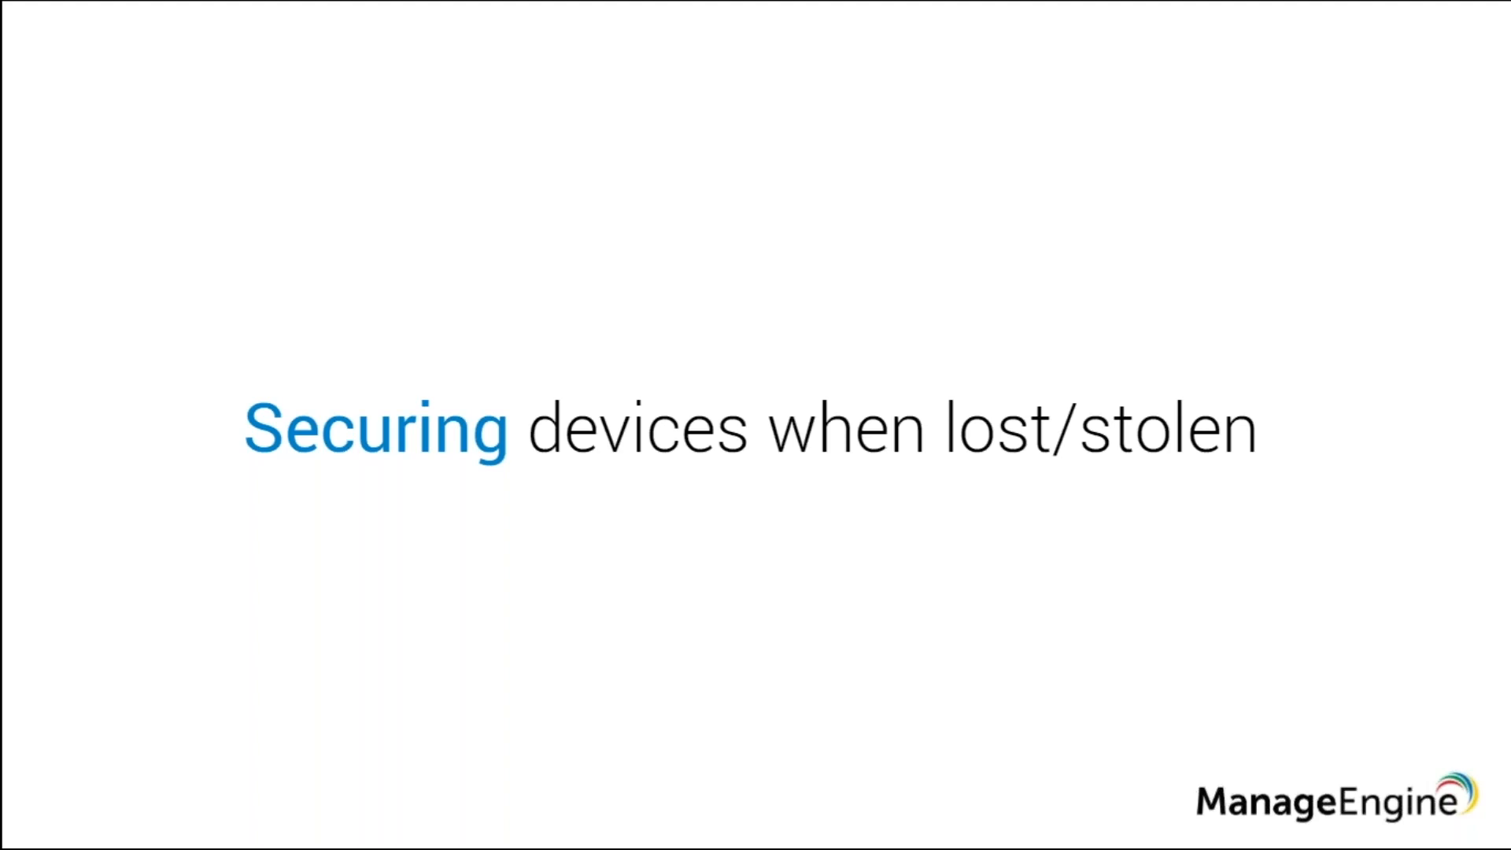
key("alt+Tab")
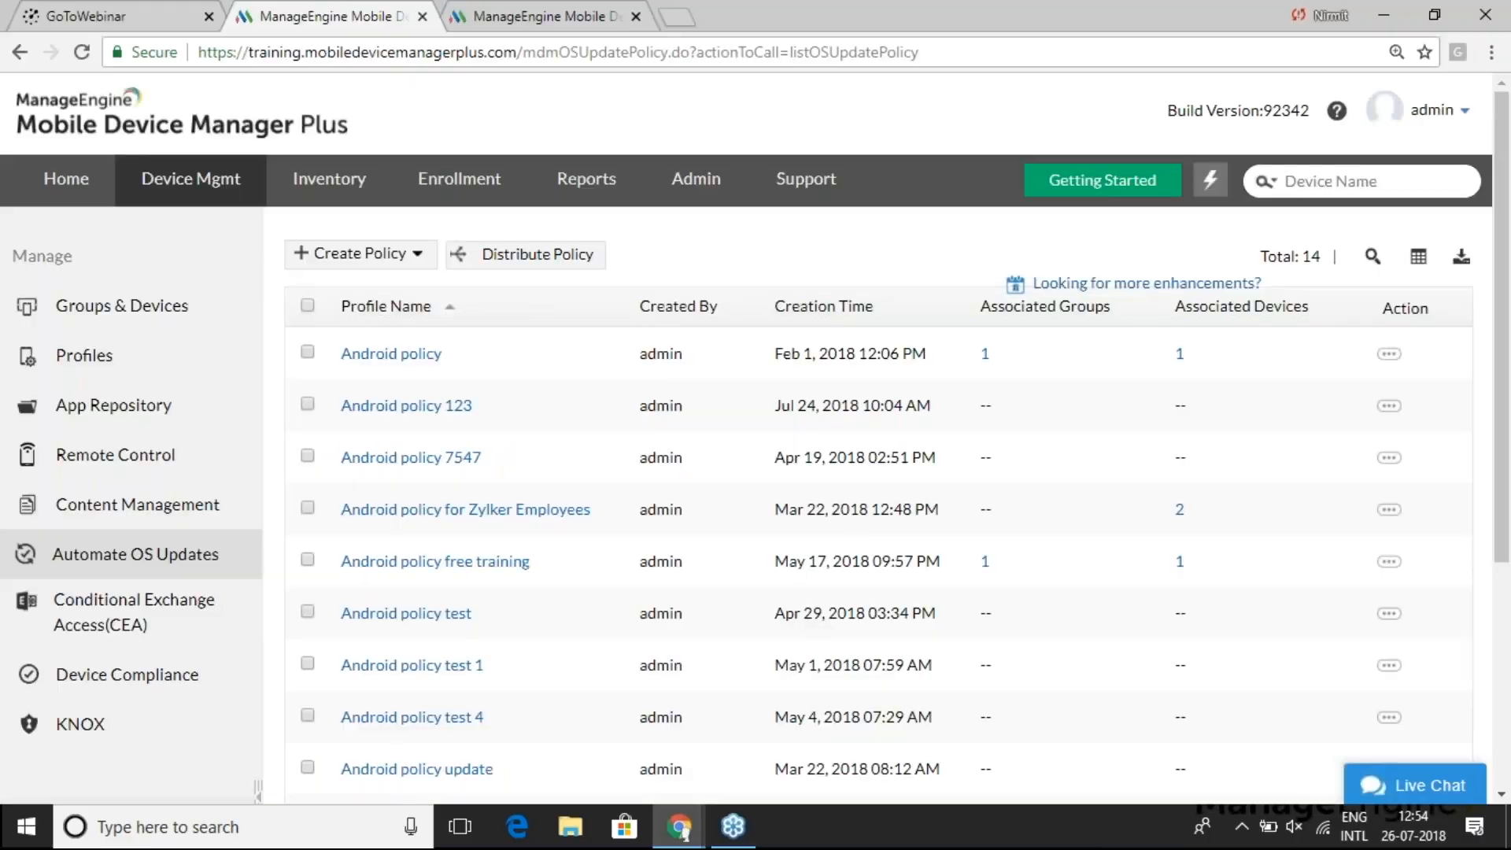
left_click(325, 181)
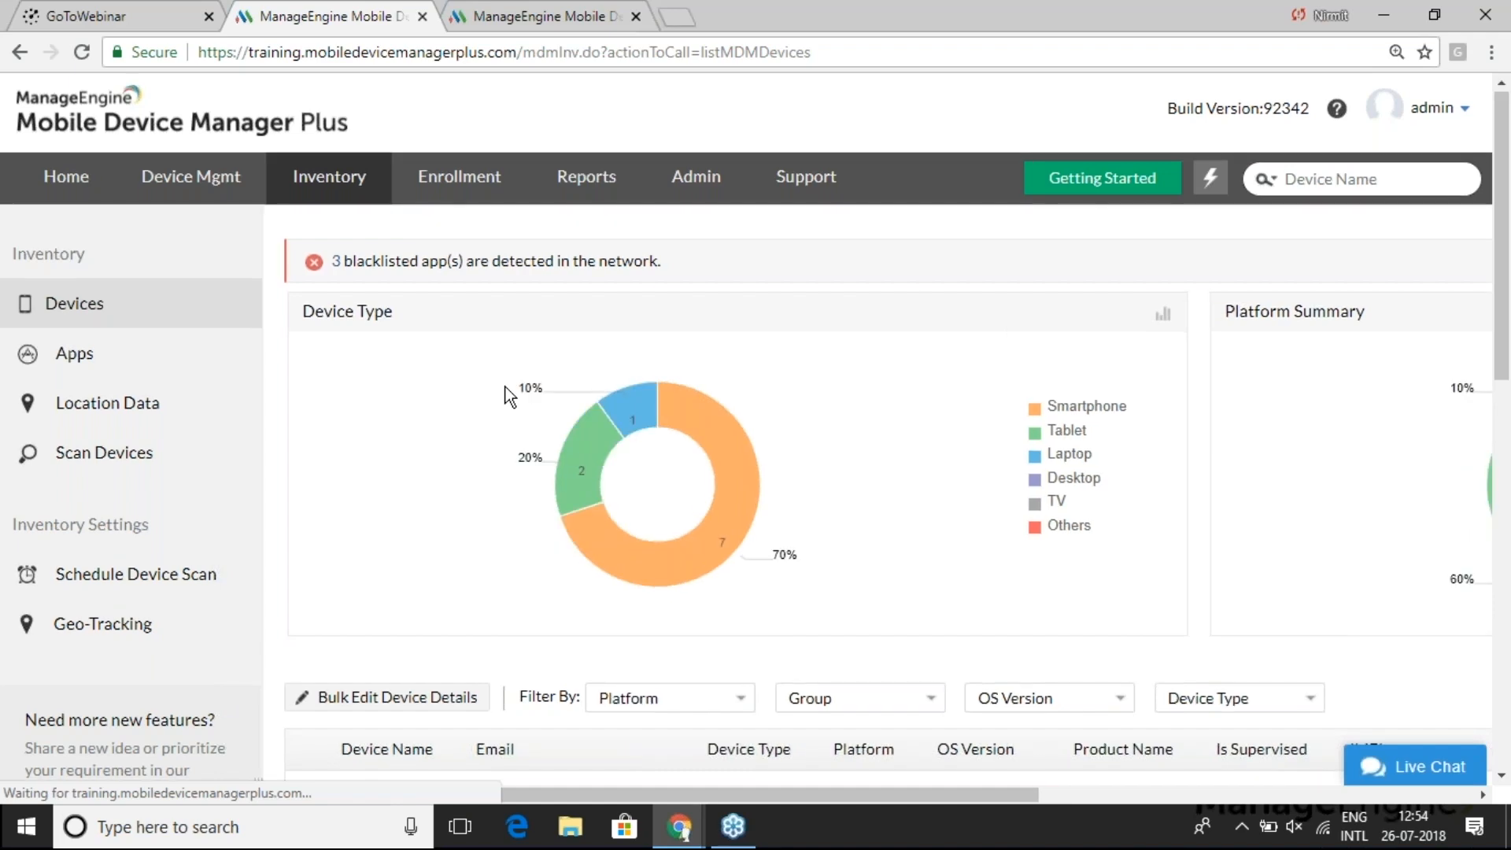
- Show admin_SM-G925I's last known location on the Geo-Tracking map and open its Actions > Device menu
scroll(510, 396, "down", 4)
left_click(371, 555)
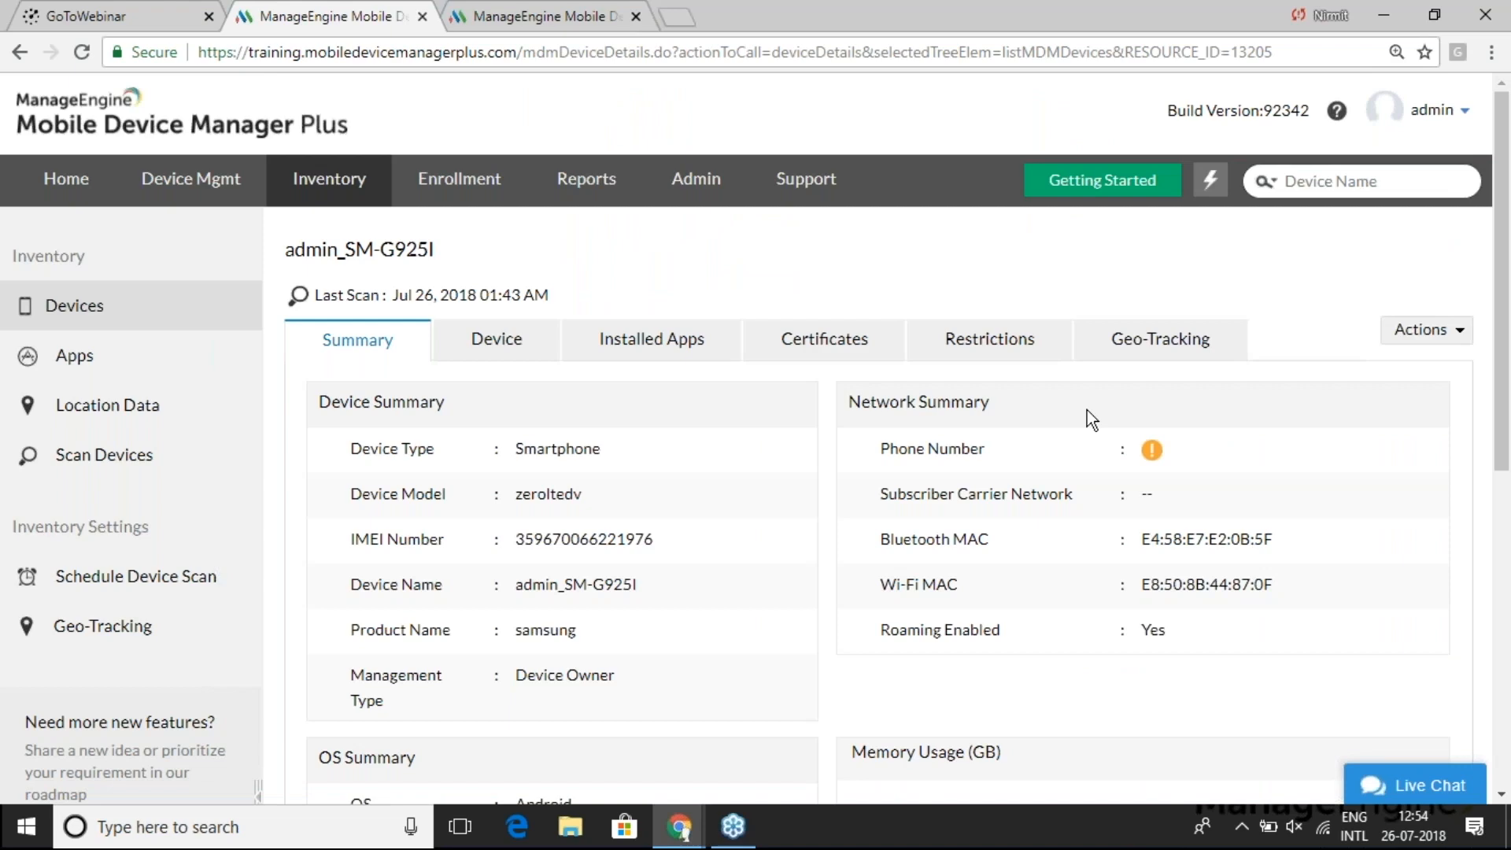
left_click(1166, 350)
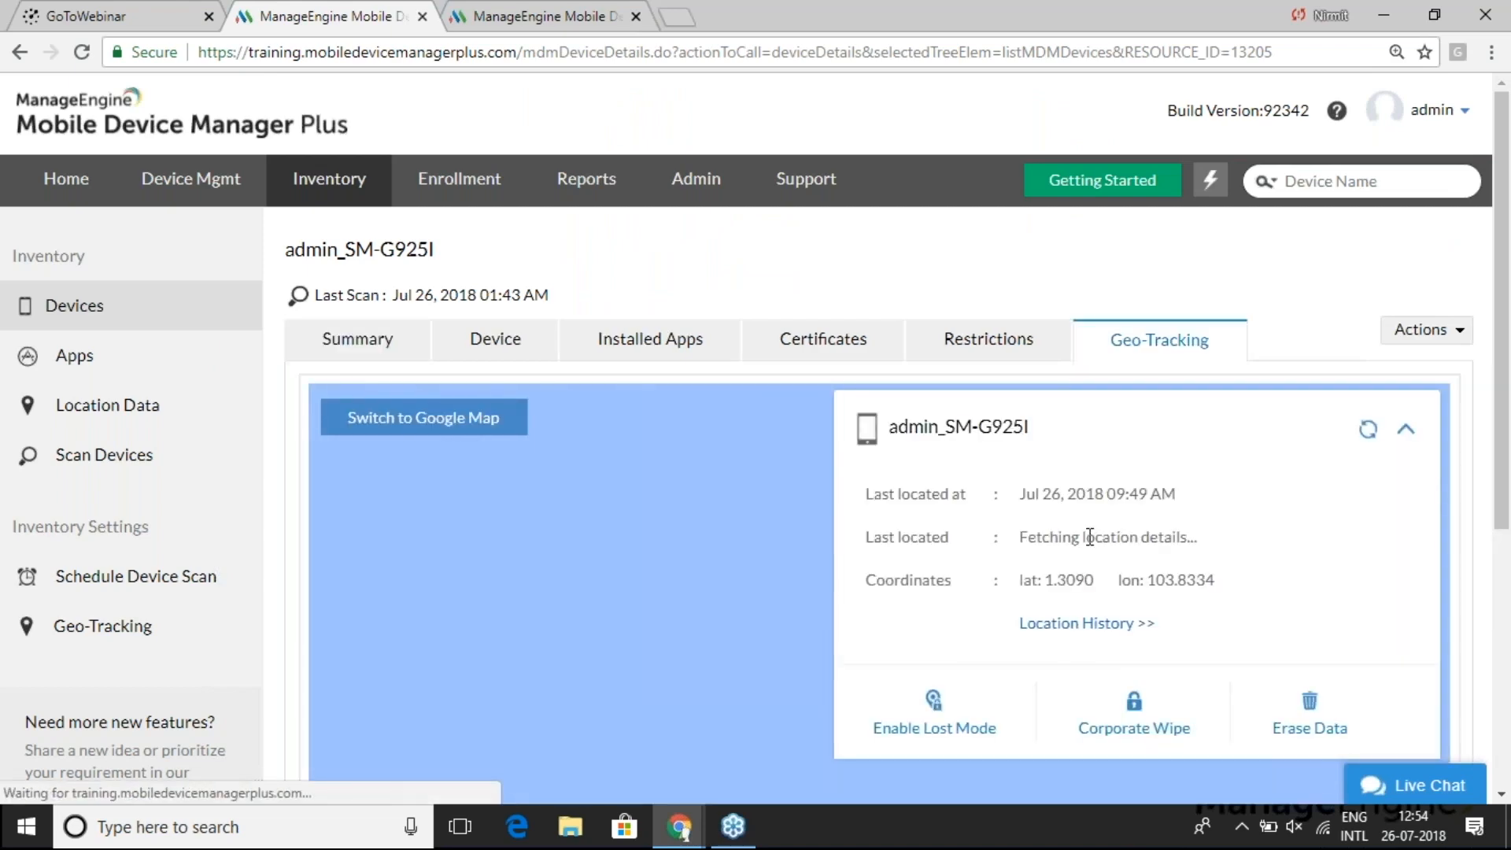
scroll(742, 605, "down", 4)
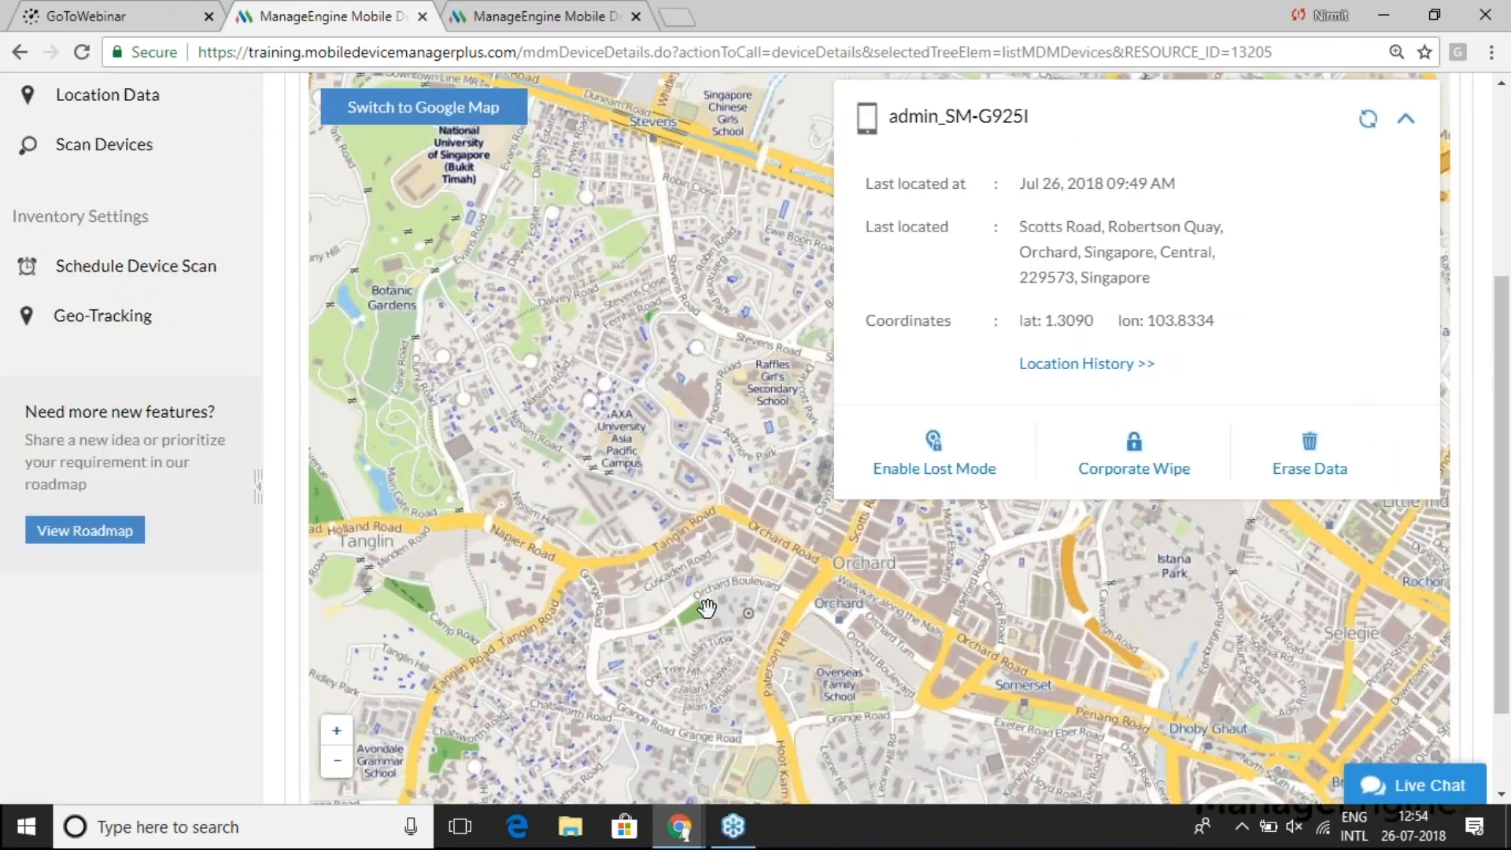
left_click_drag(623, 633, 620, 642)
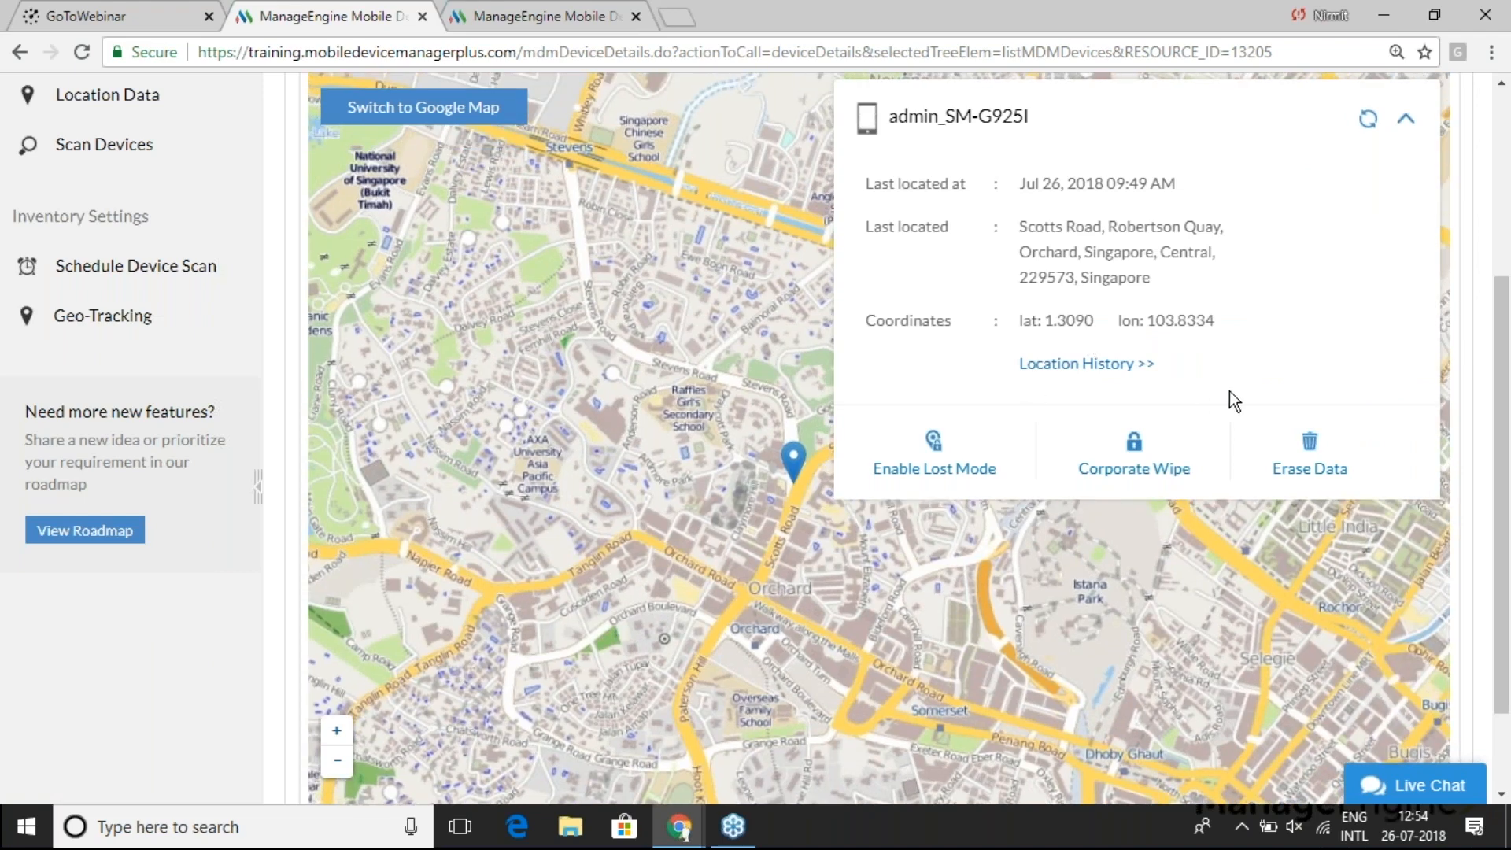
left_click_drag(1508, 457, 1507, 390)
left_click(1426, 140)
mouse_move(1376, 172)
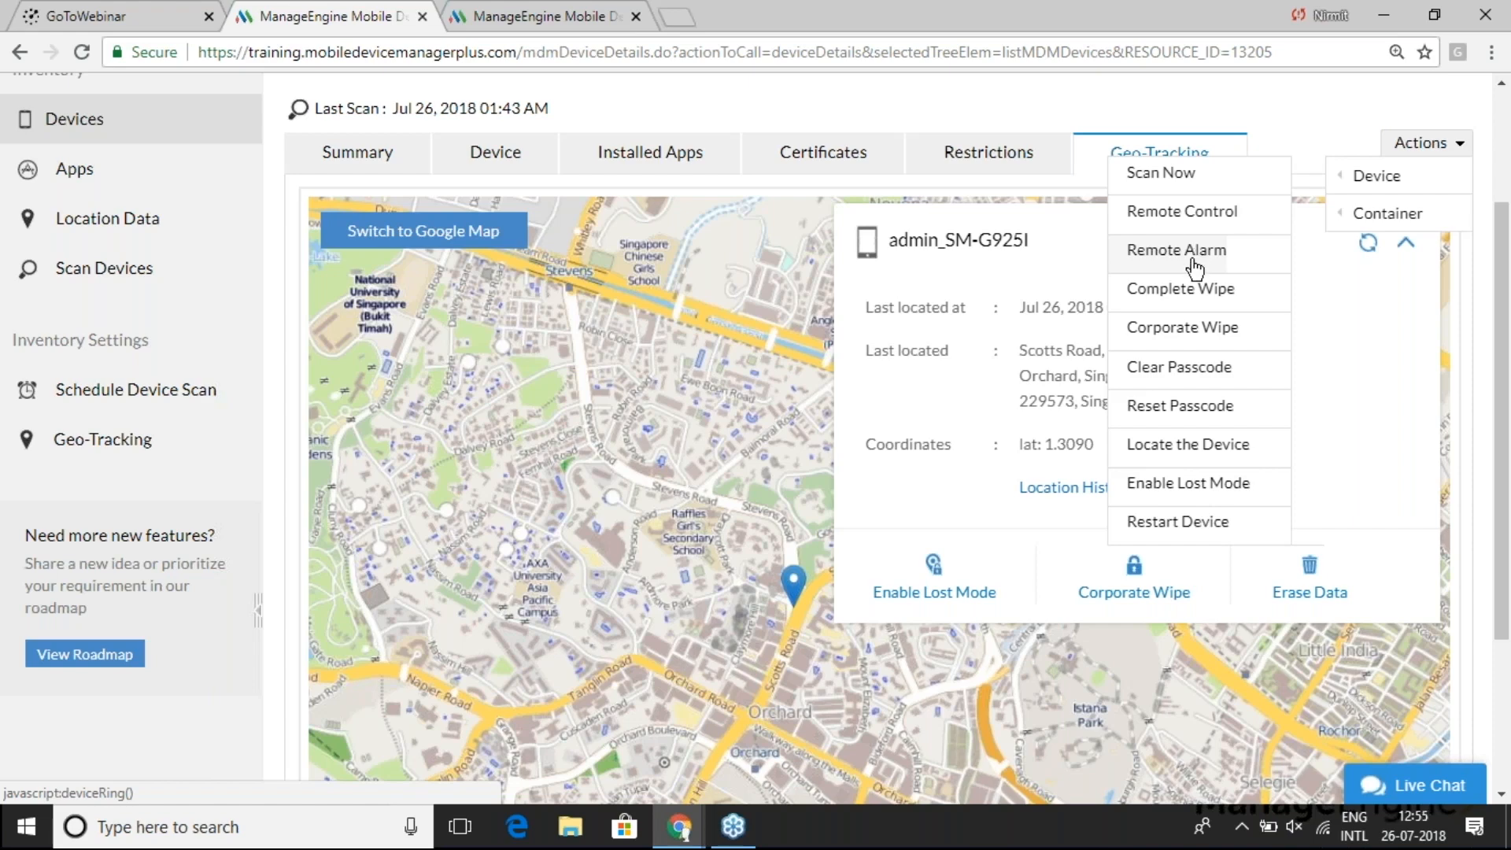
- Start Lost Mode for the device and fill in the contact number from a suggestion
left_click(1179, 484)
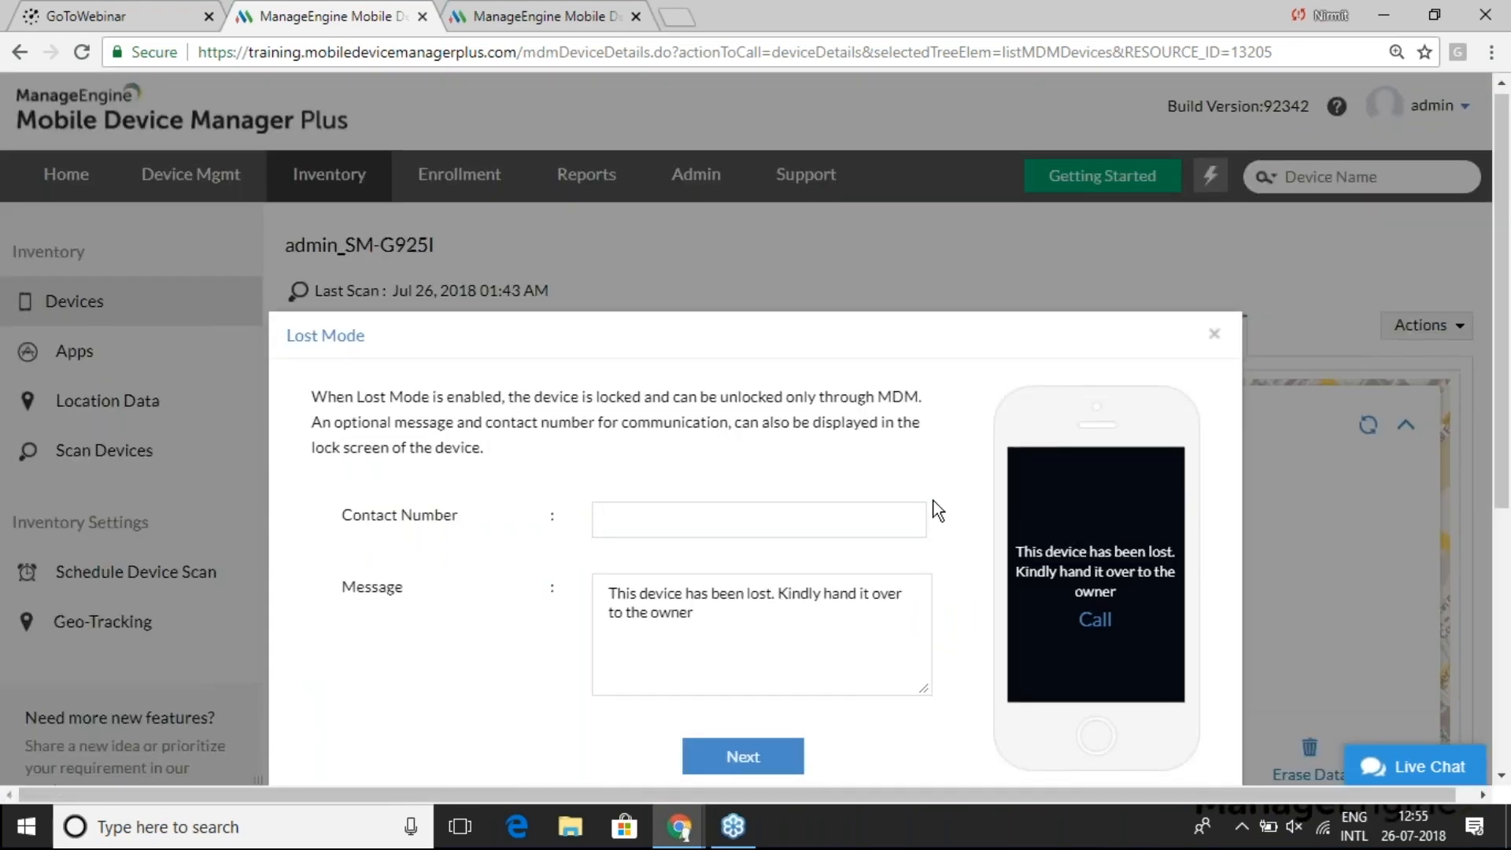
scroll(934, 502, "down", 1)
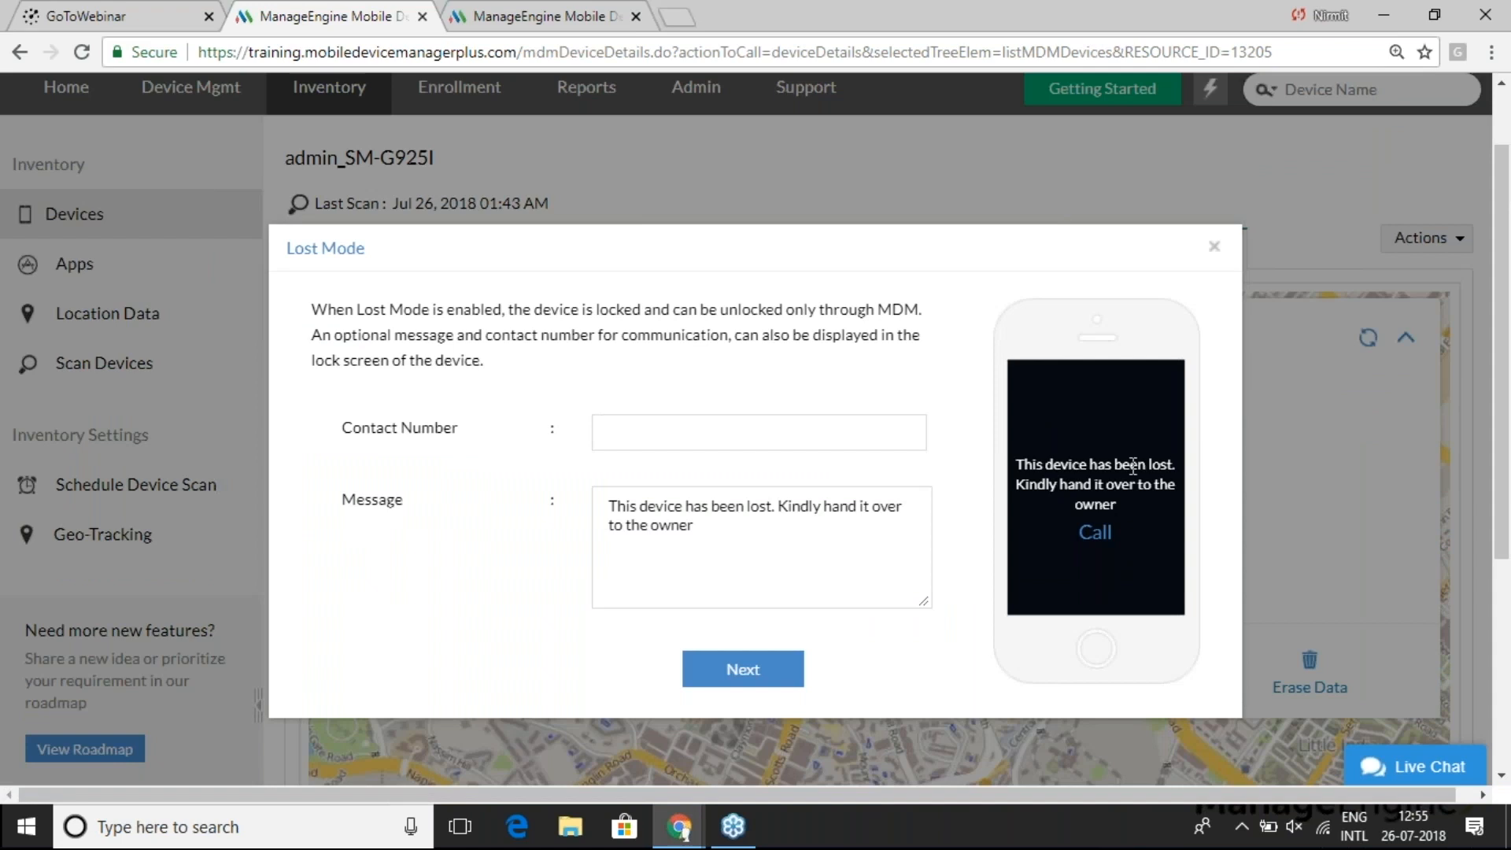
left_click_drag(712, 507, 905, 507)
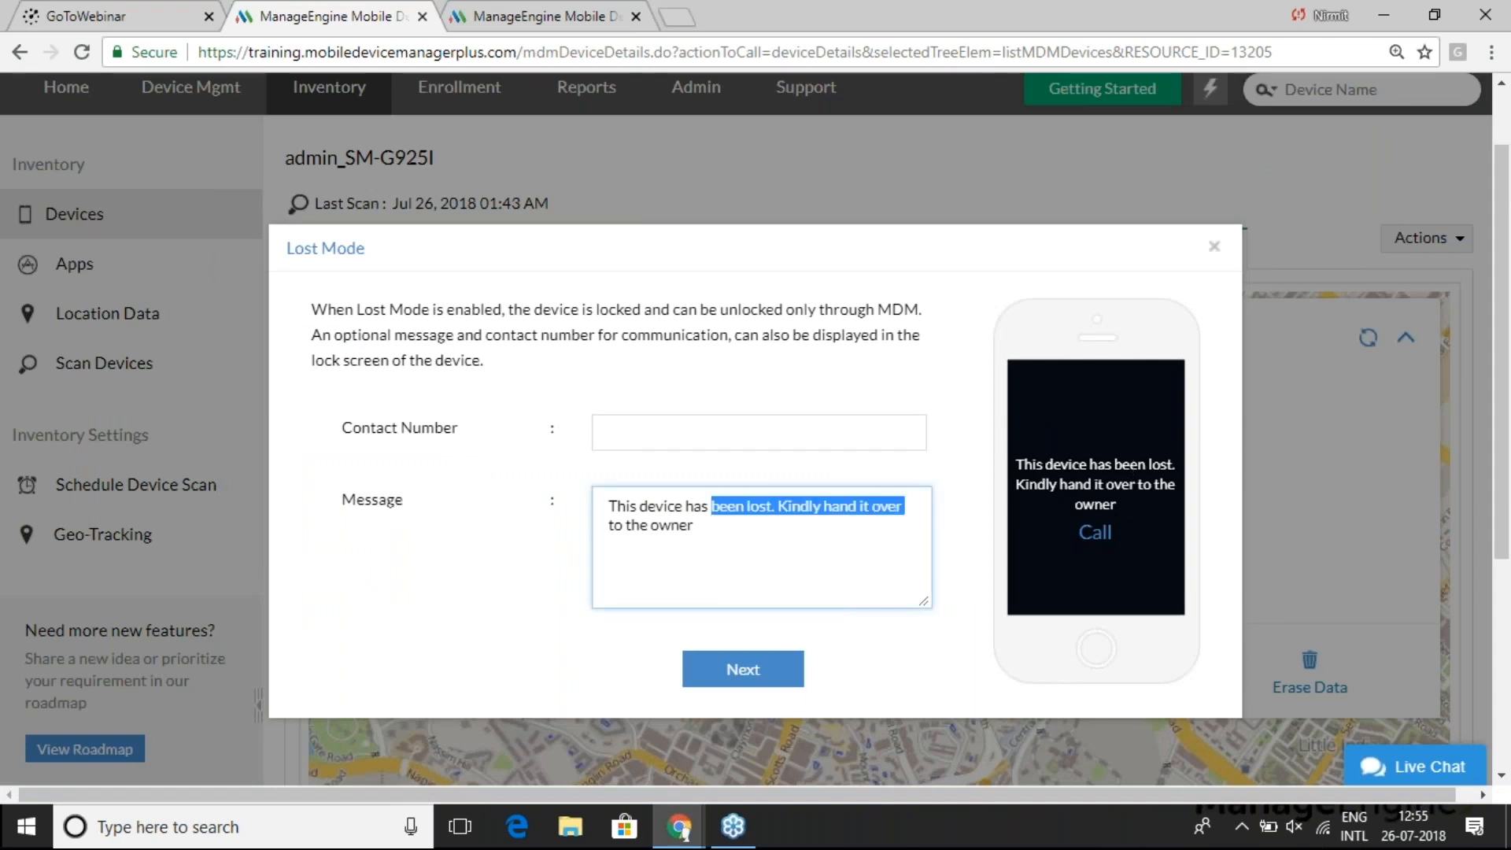
left_click(977, 508)
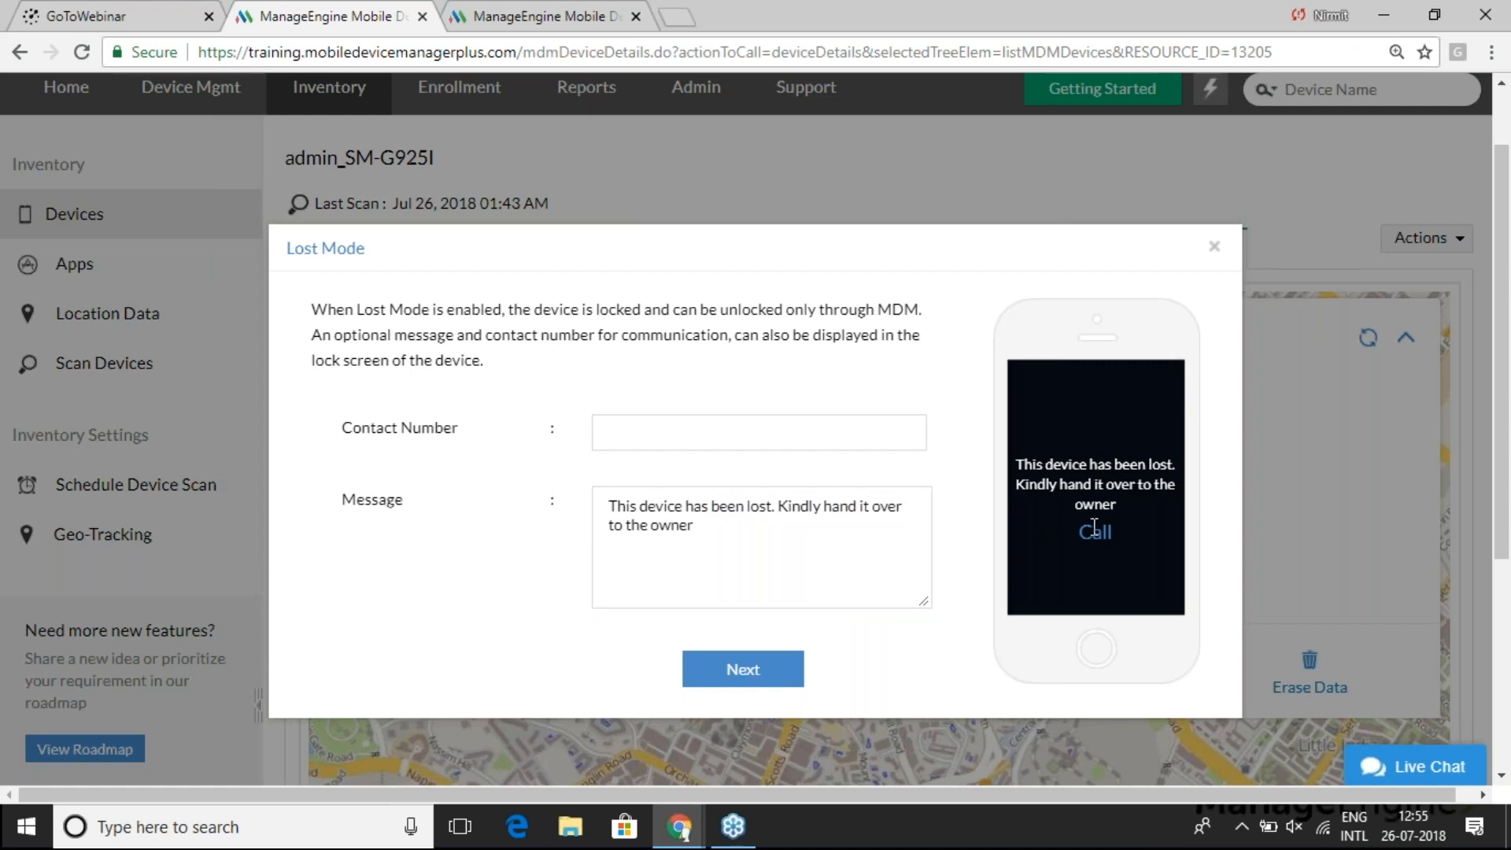
left_click(716, 432)
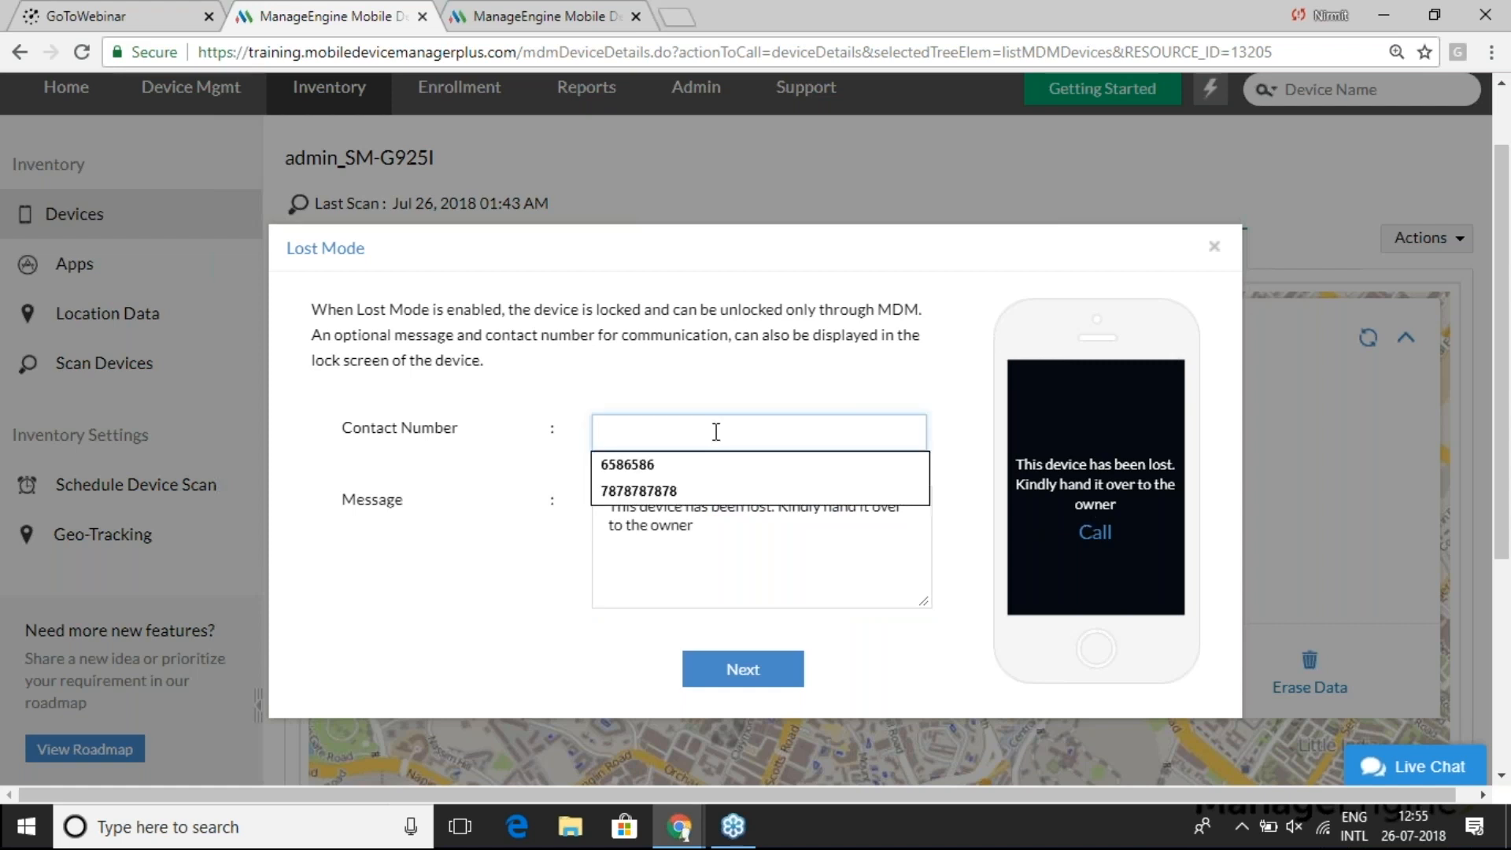
left_click(676, 491)
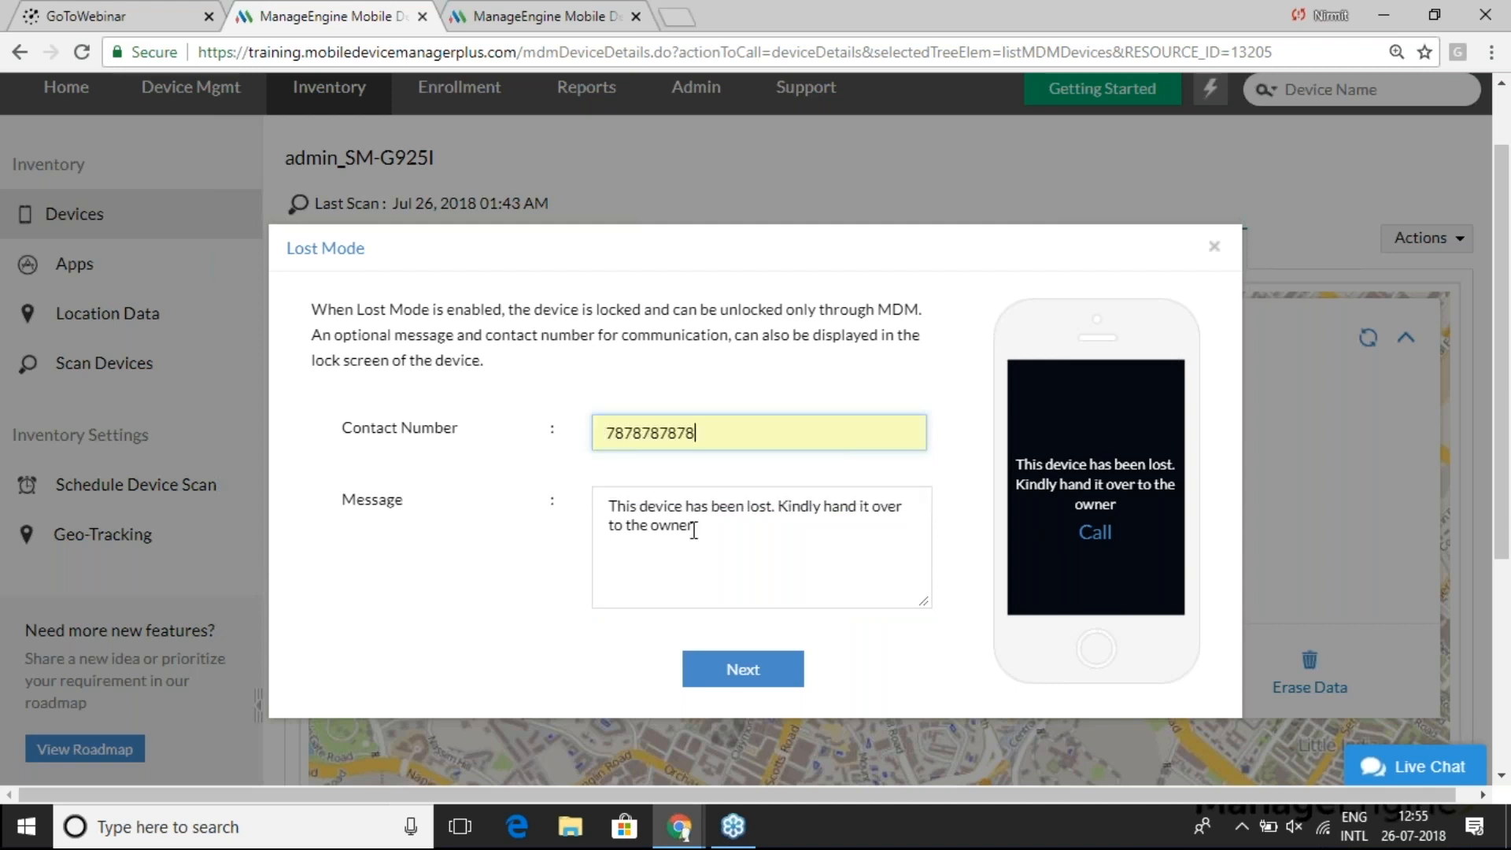
- Set a new device passcode and submit Lost Mode with Locate
left_click(742, 669)
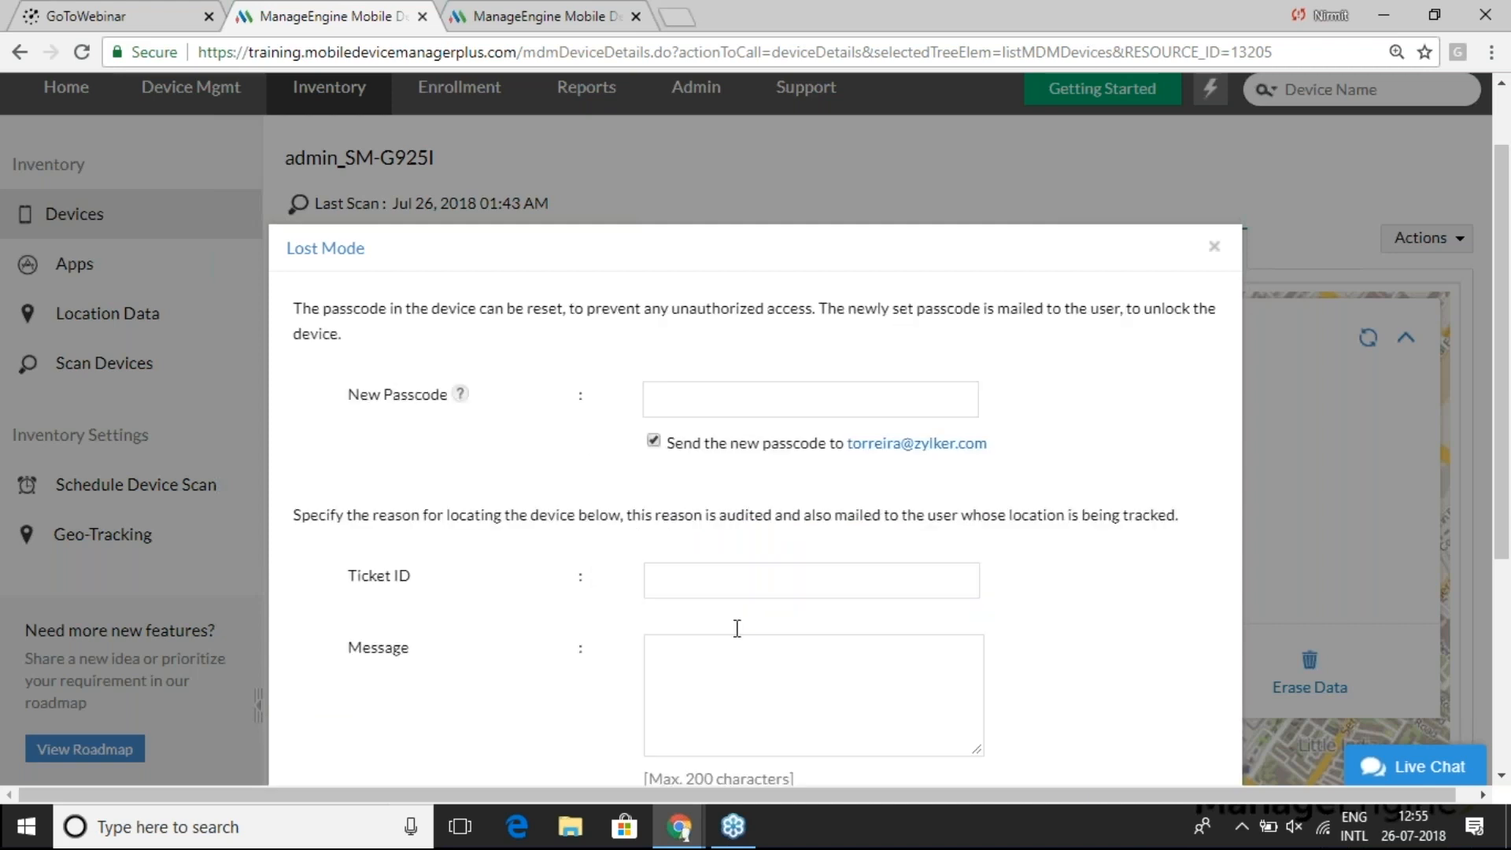
left_click(717, 402)
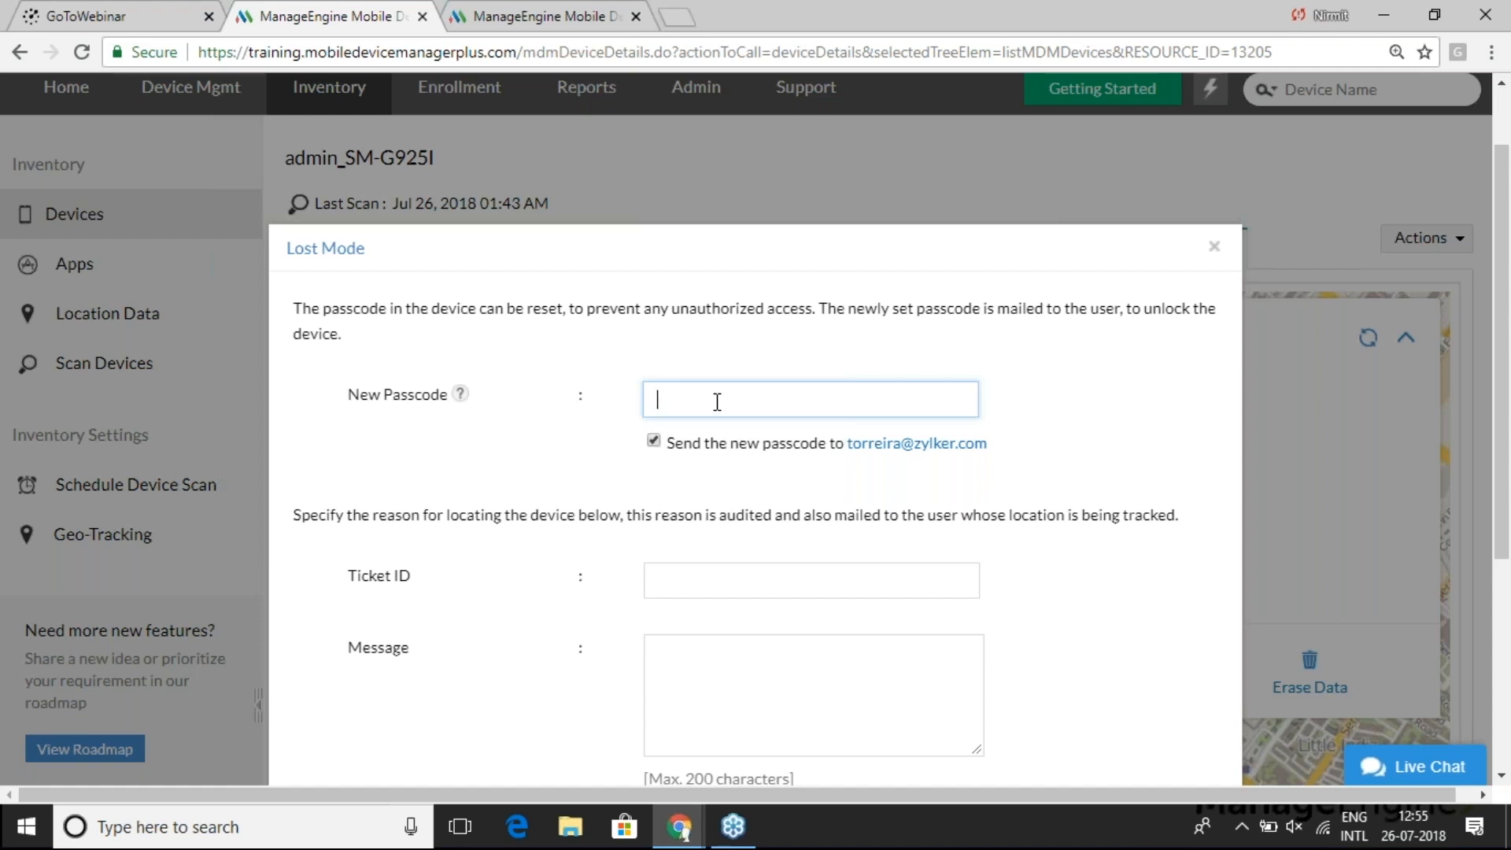
type("Test@123")
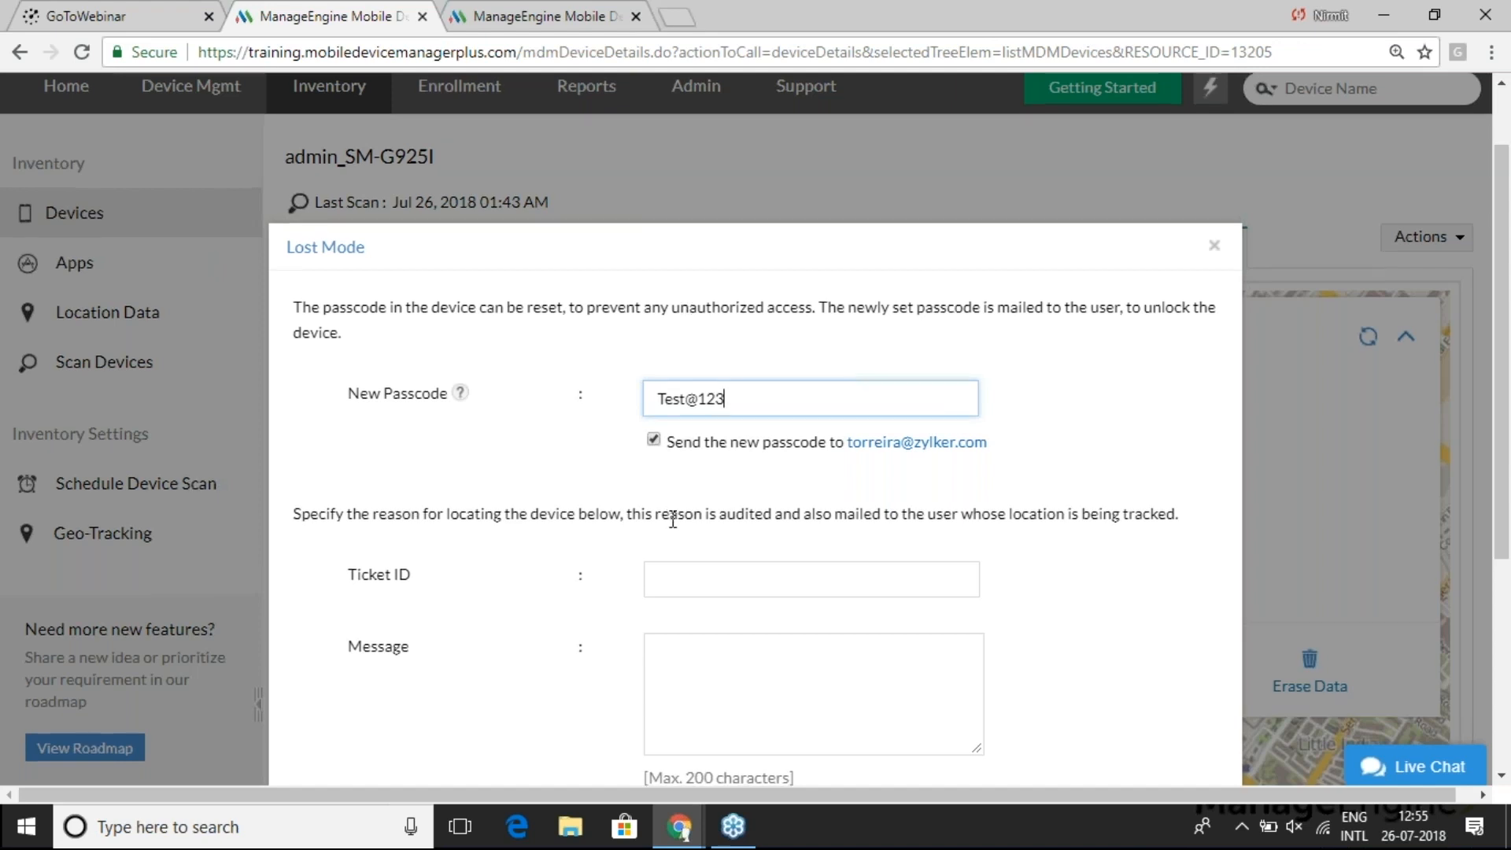
scroll(672, 520, "down", 2)
scroll(685, 507, "down", 1)
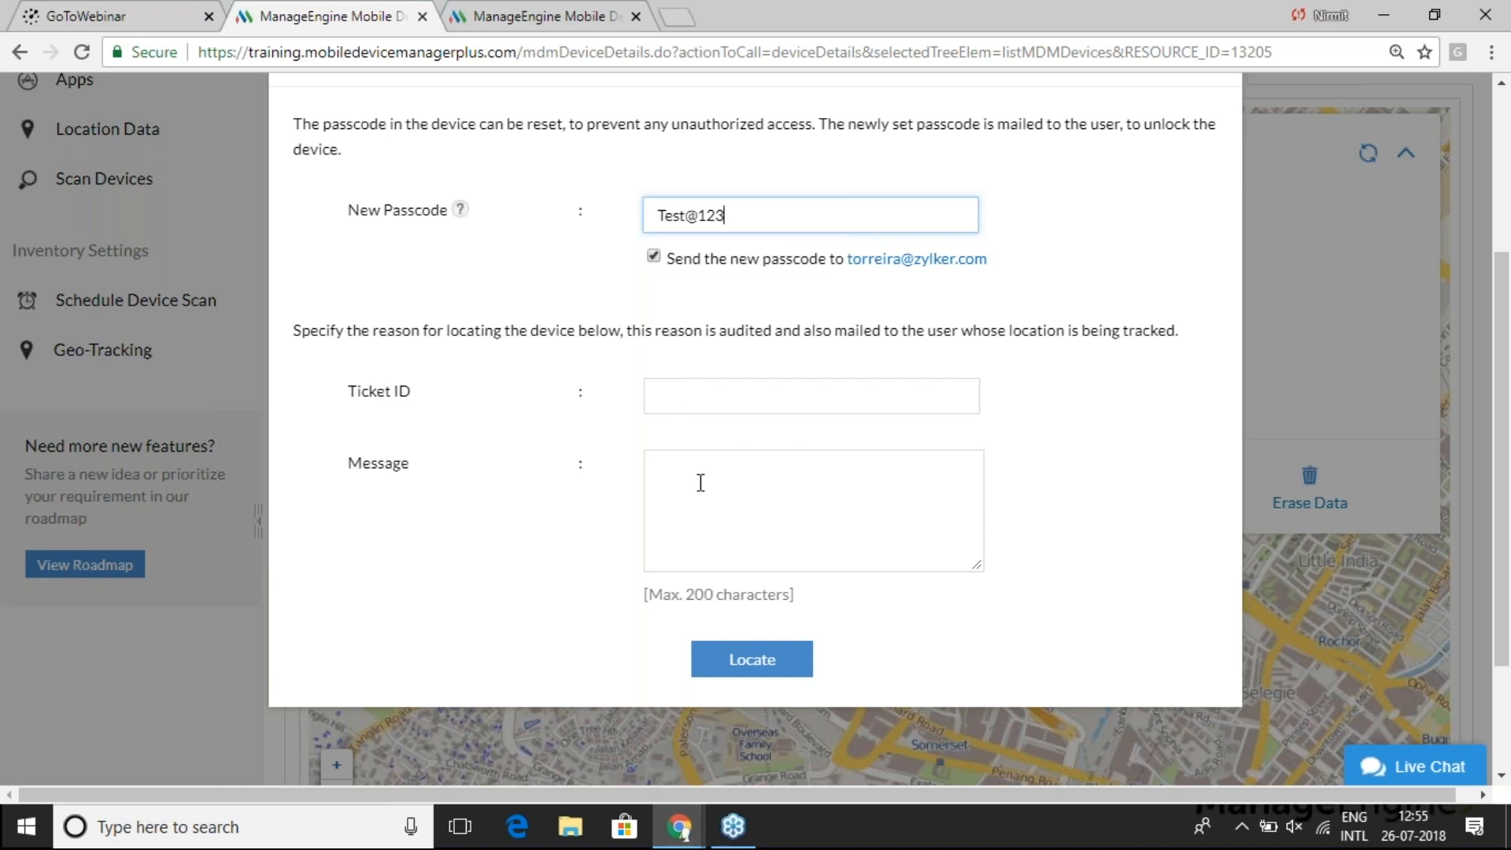
left_click(797, 665)
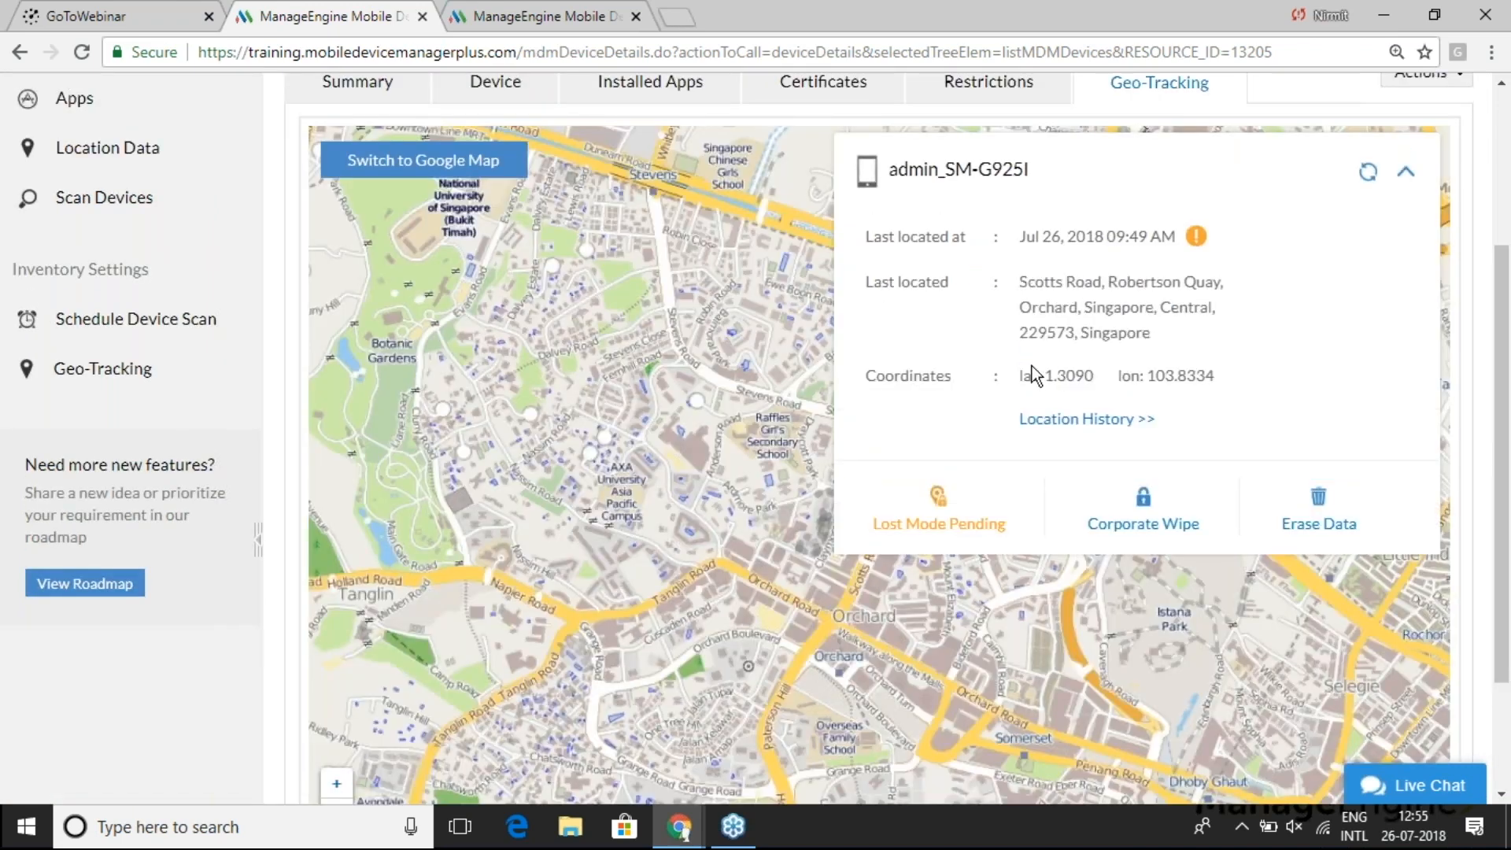
key("alt+Tab")
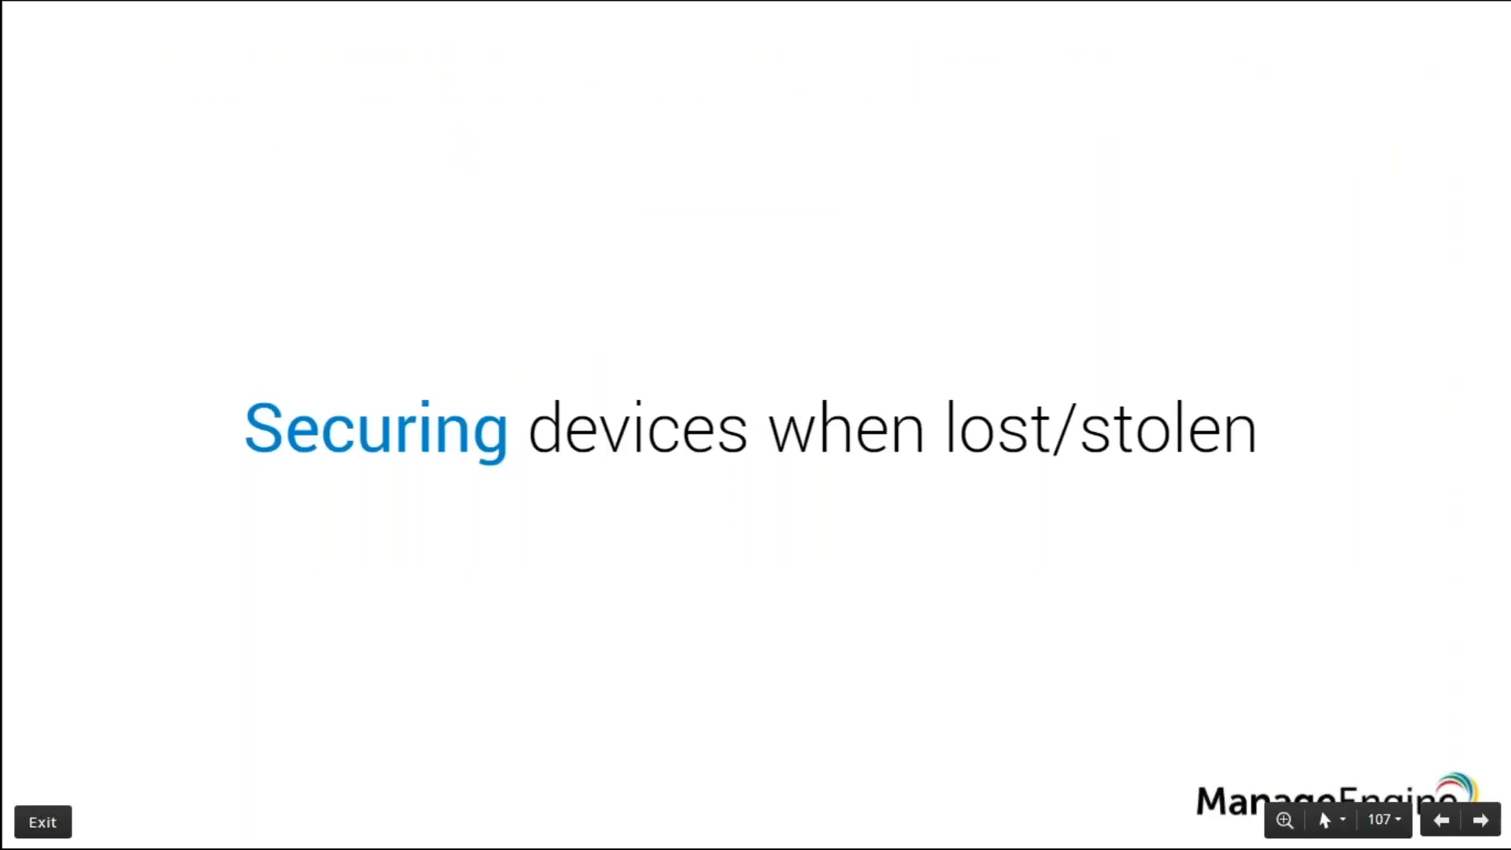
key("Right")
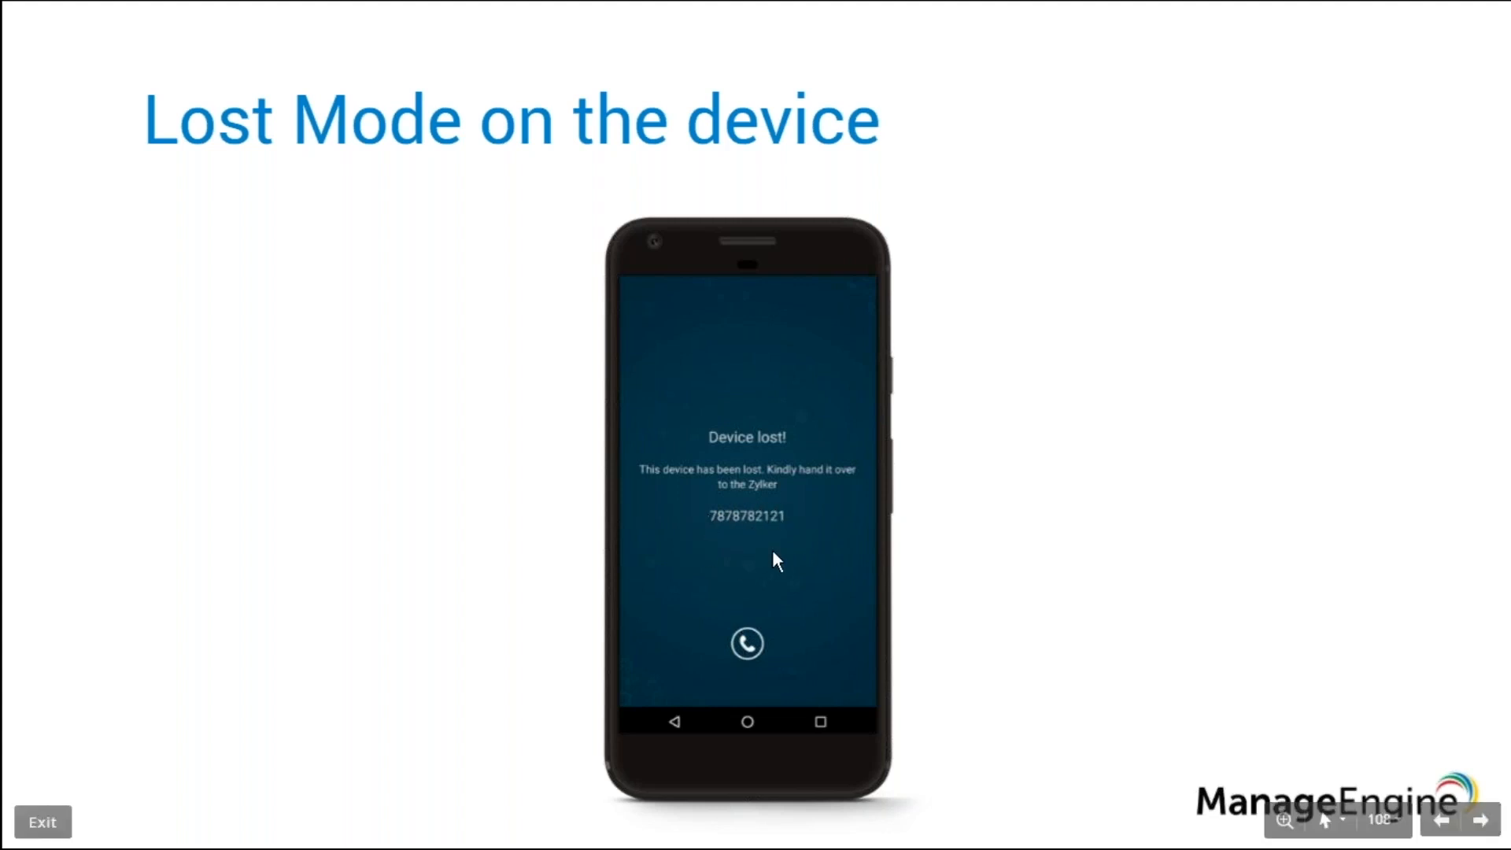
key("alt+Tab")
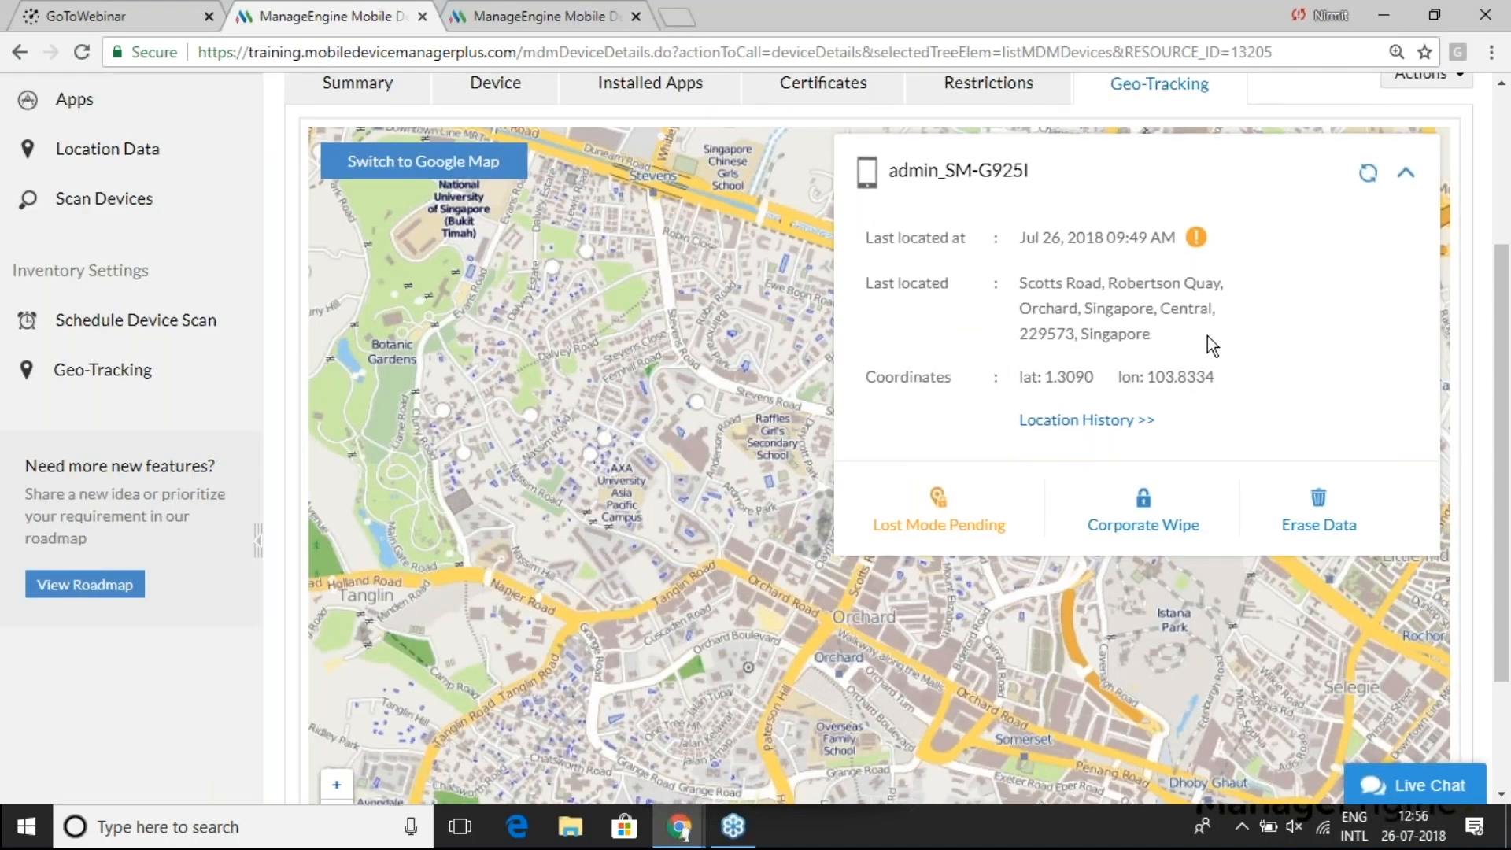
scroll(1208, 335, "up", 2)
left_click(1421, 237)
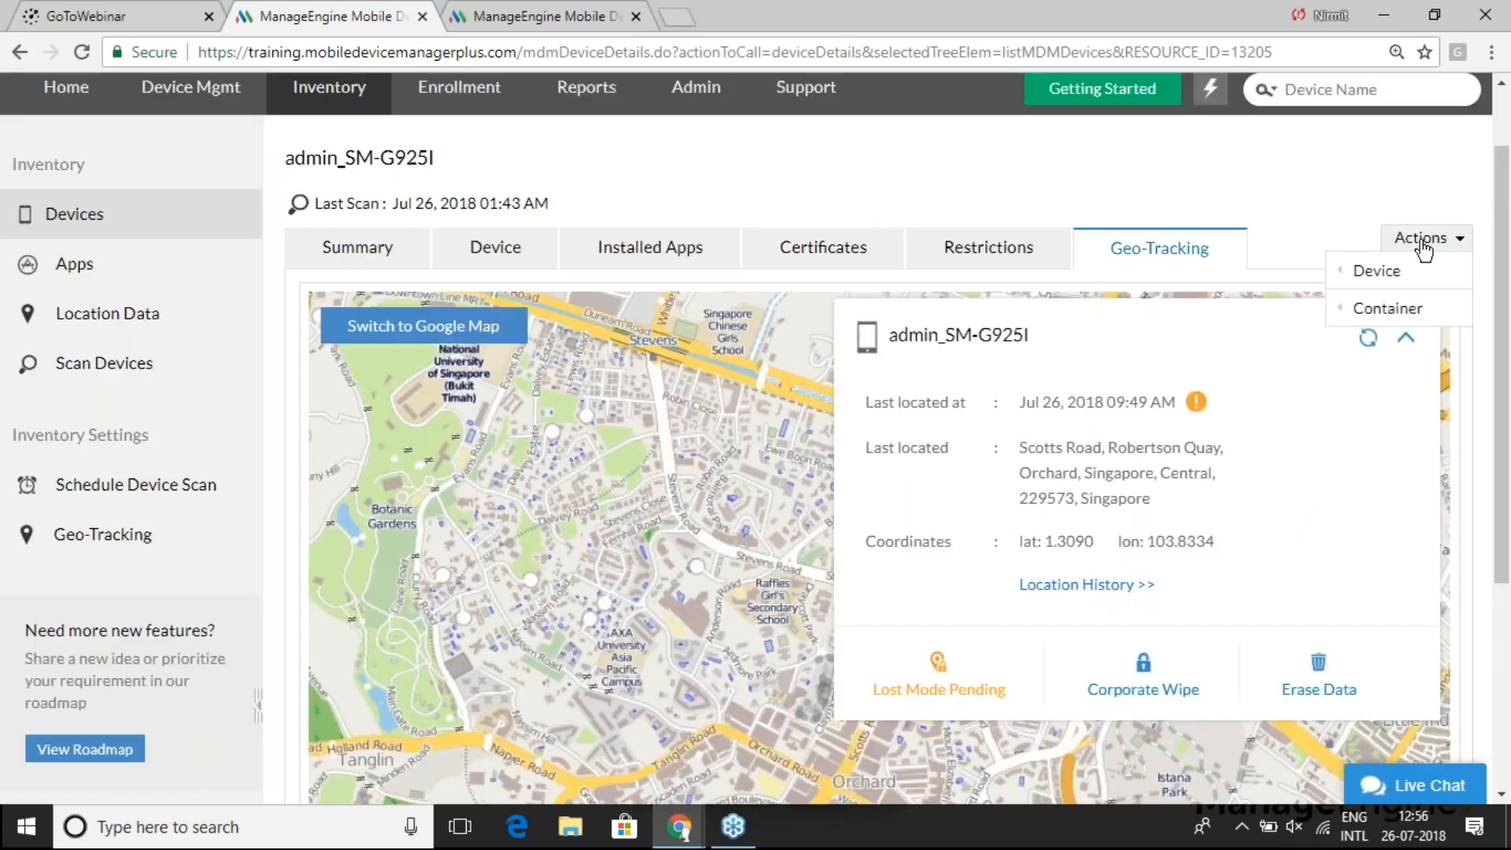
mouse_move(1377, 272)
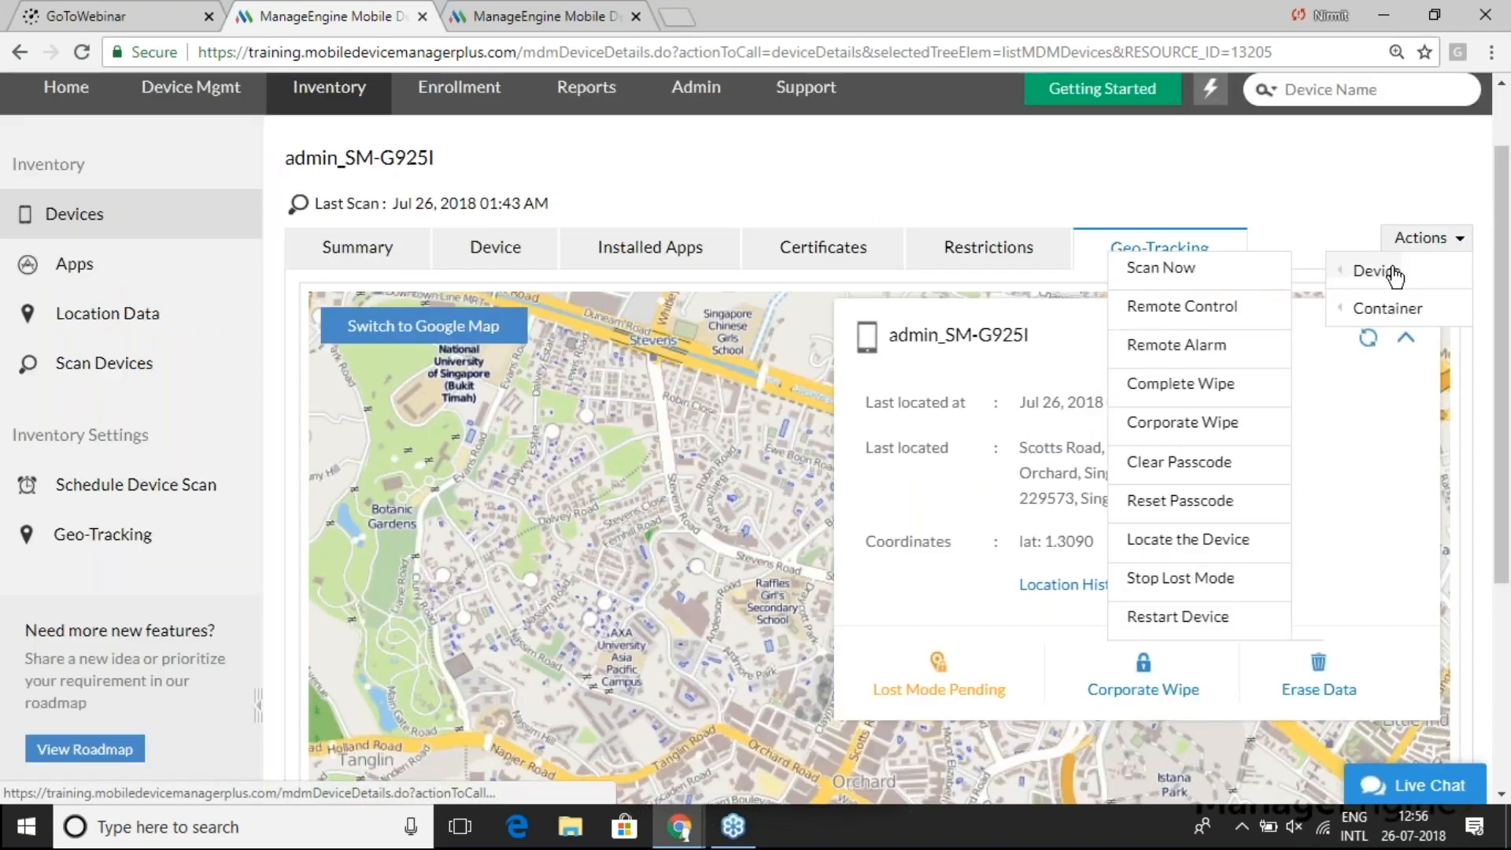
left_click(1421, 237)
mouse_move(1377, 271)
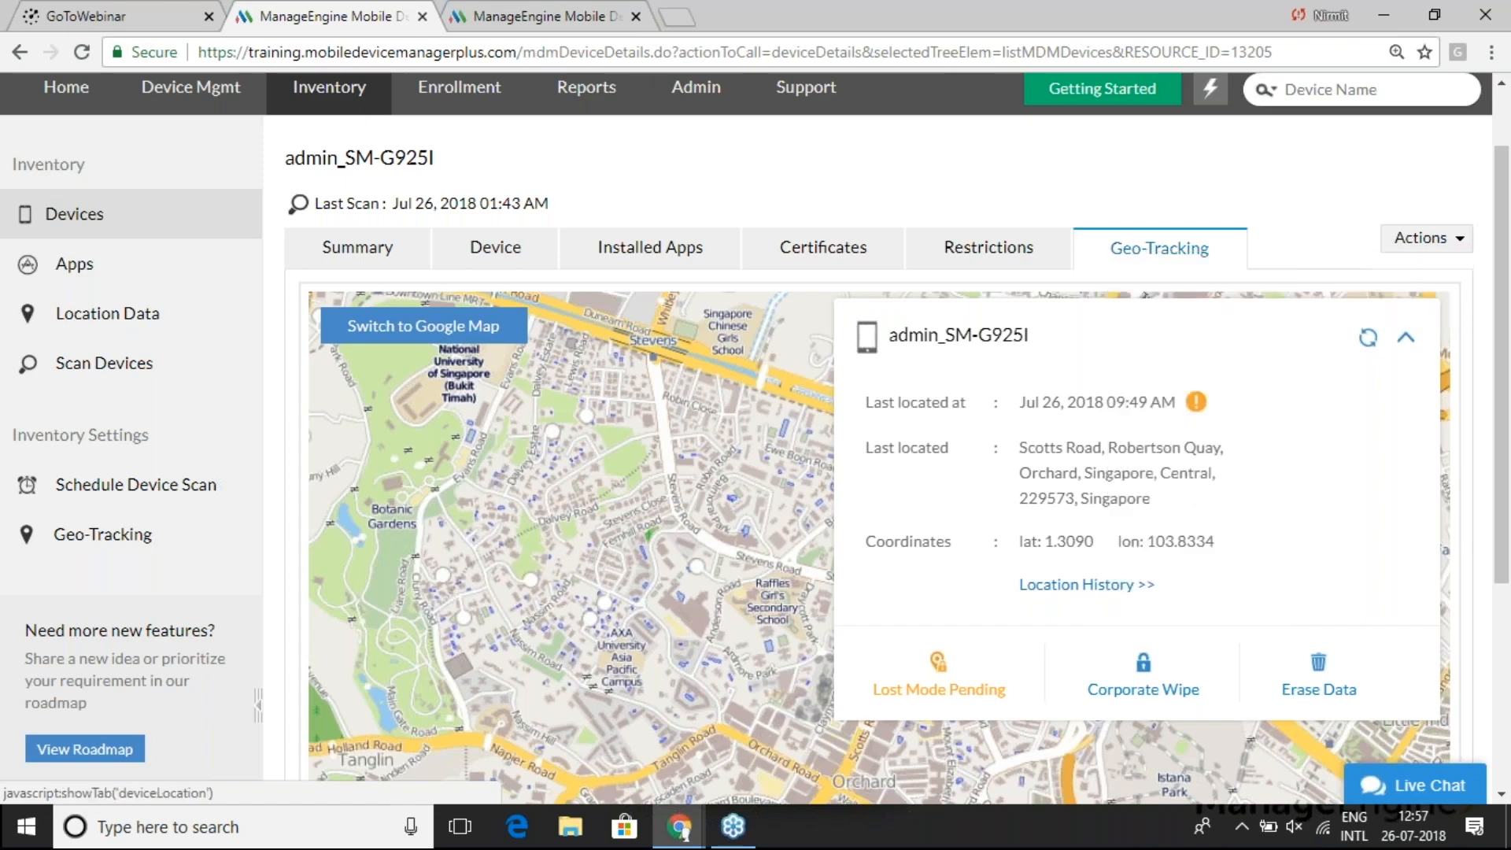
key("alt+Tab")
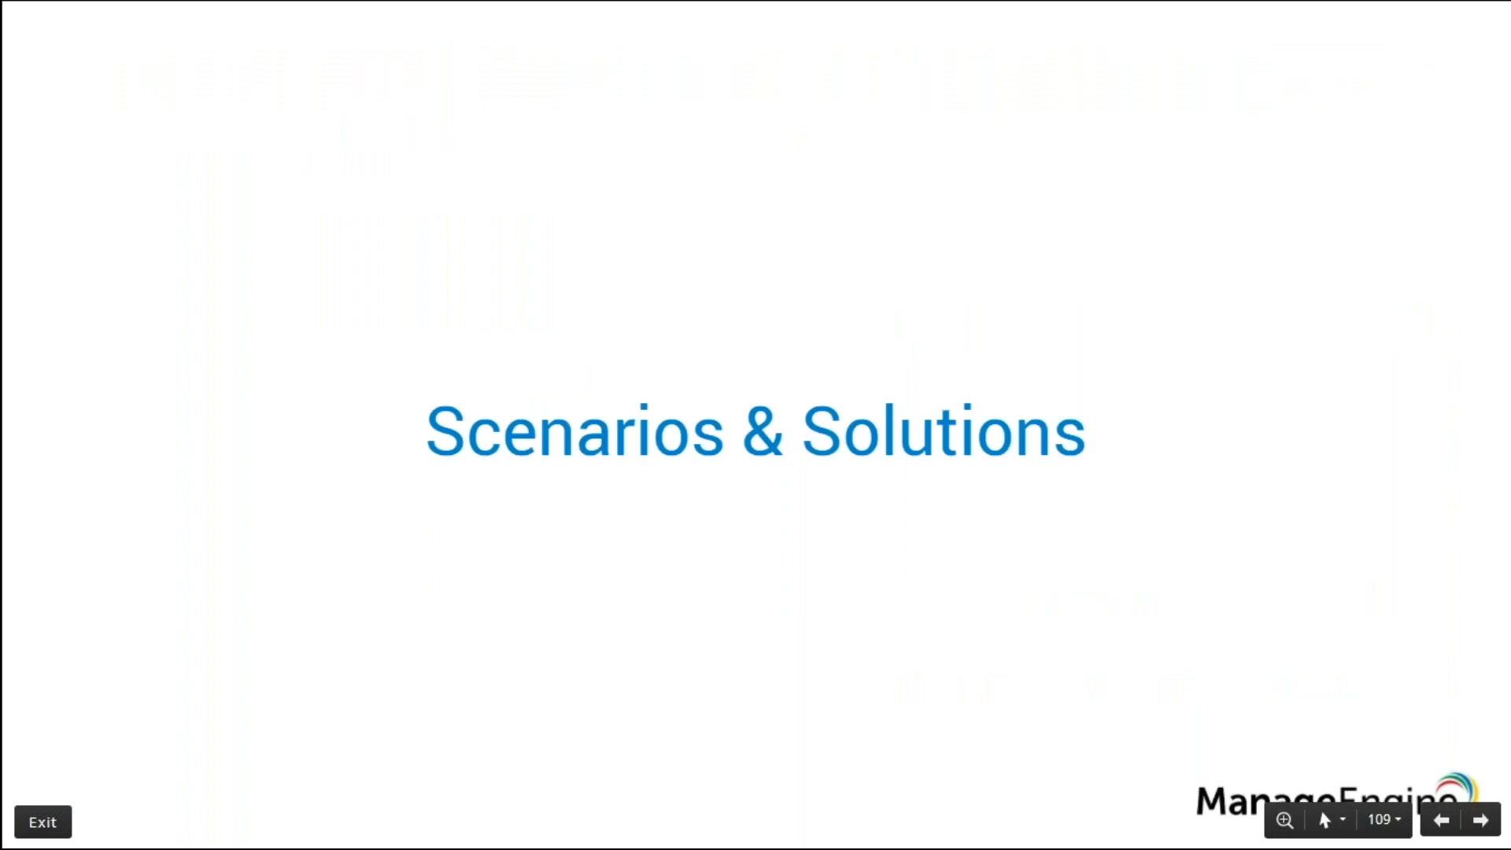
key("Right")
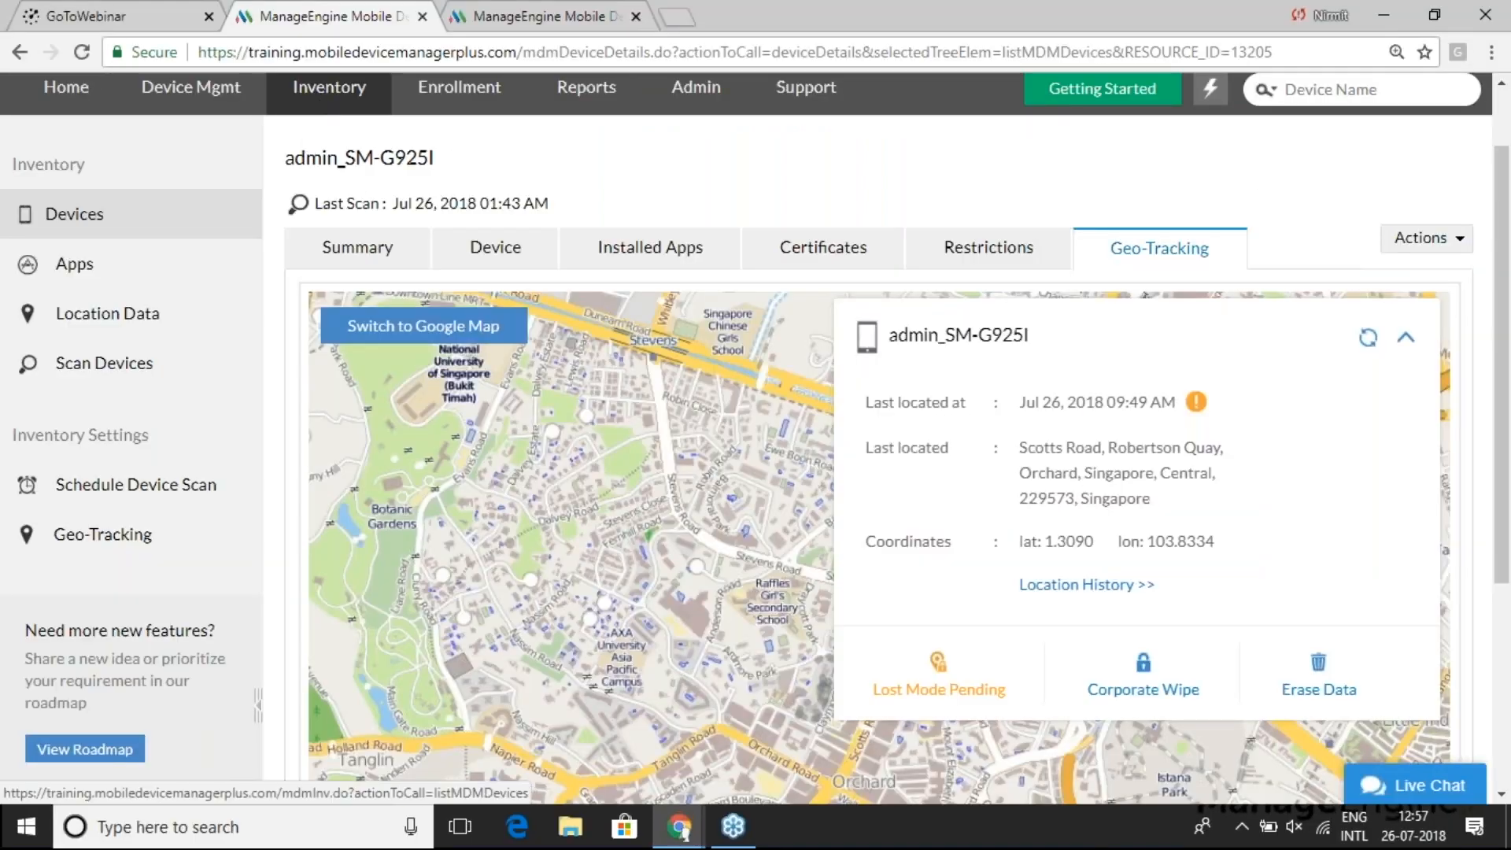
- In Inventory > Apps settings, choose the SAFE & KNOX action for blacklisted apps and save
left_click(75, 265)
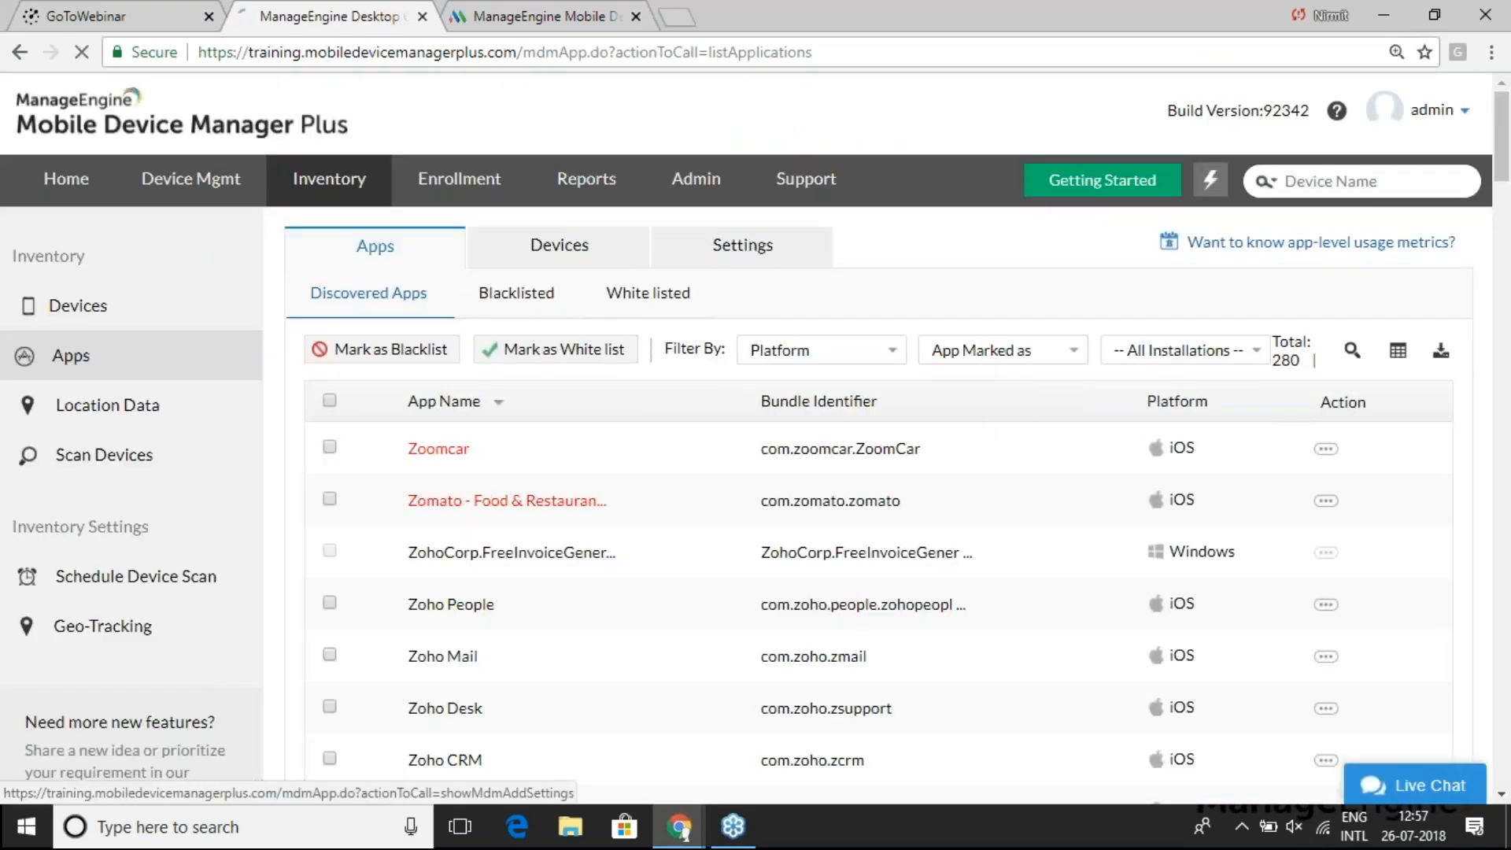
left_click(742, 244)
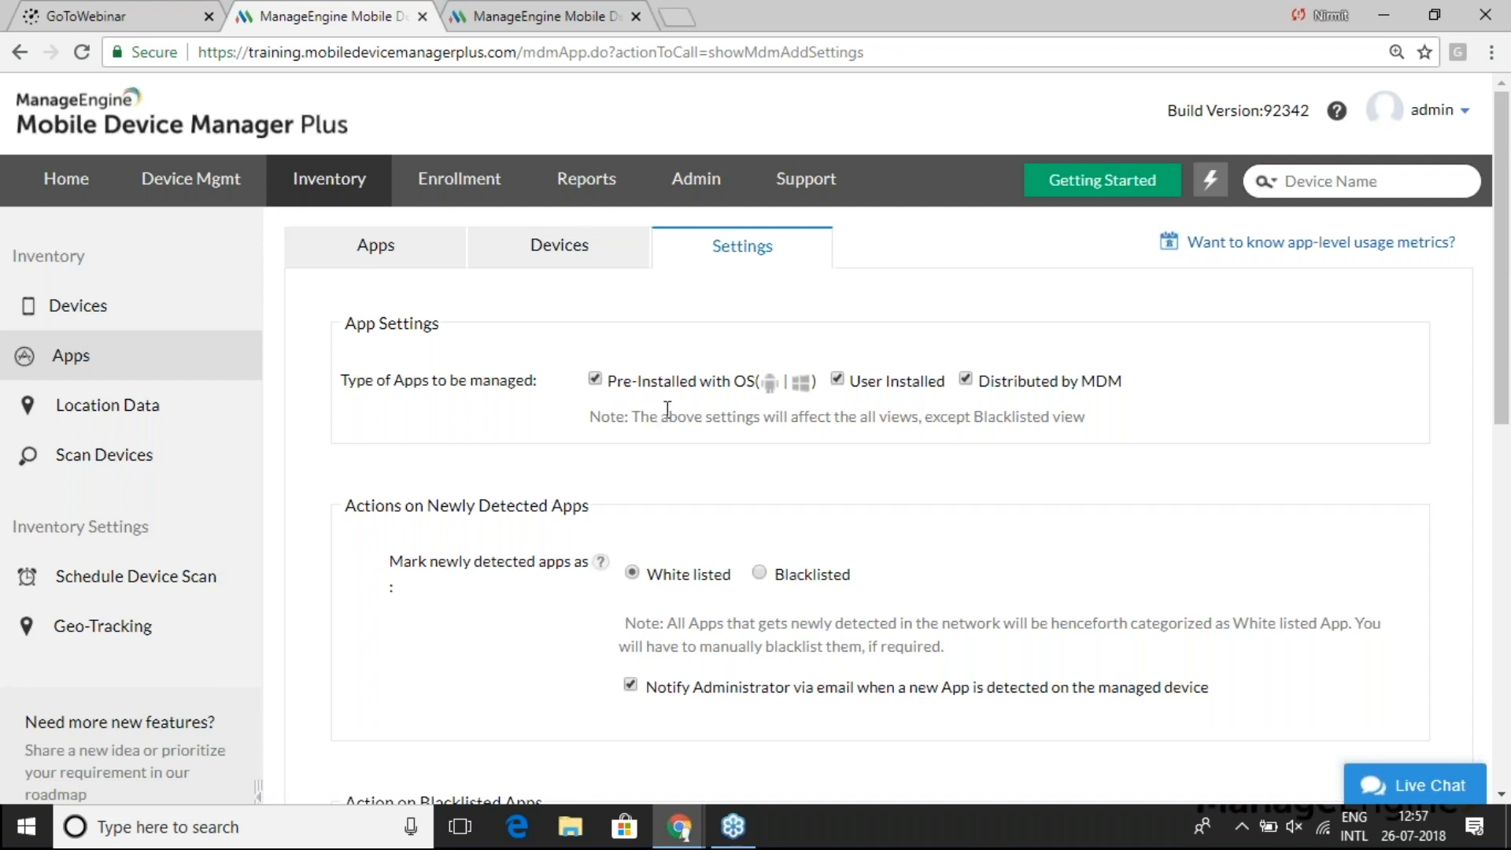
scroll(728, 453, "down", 1)
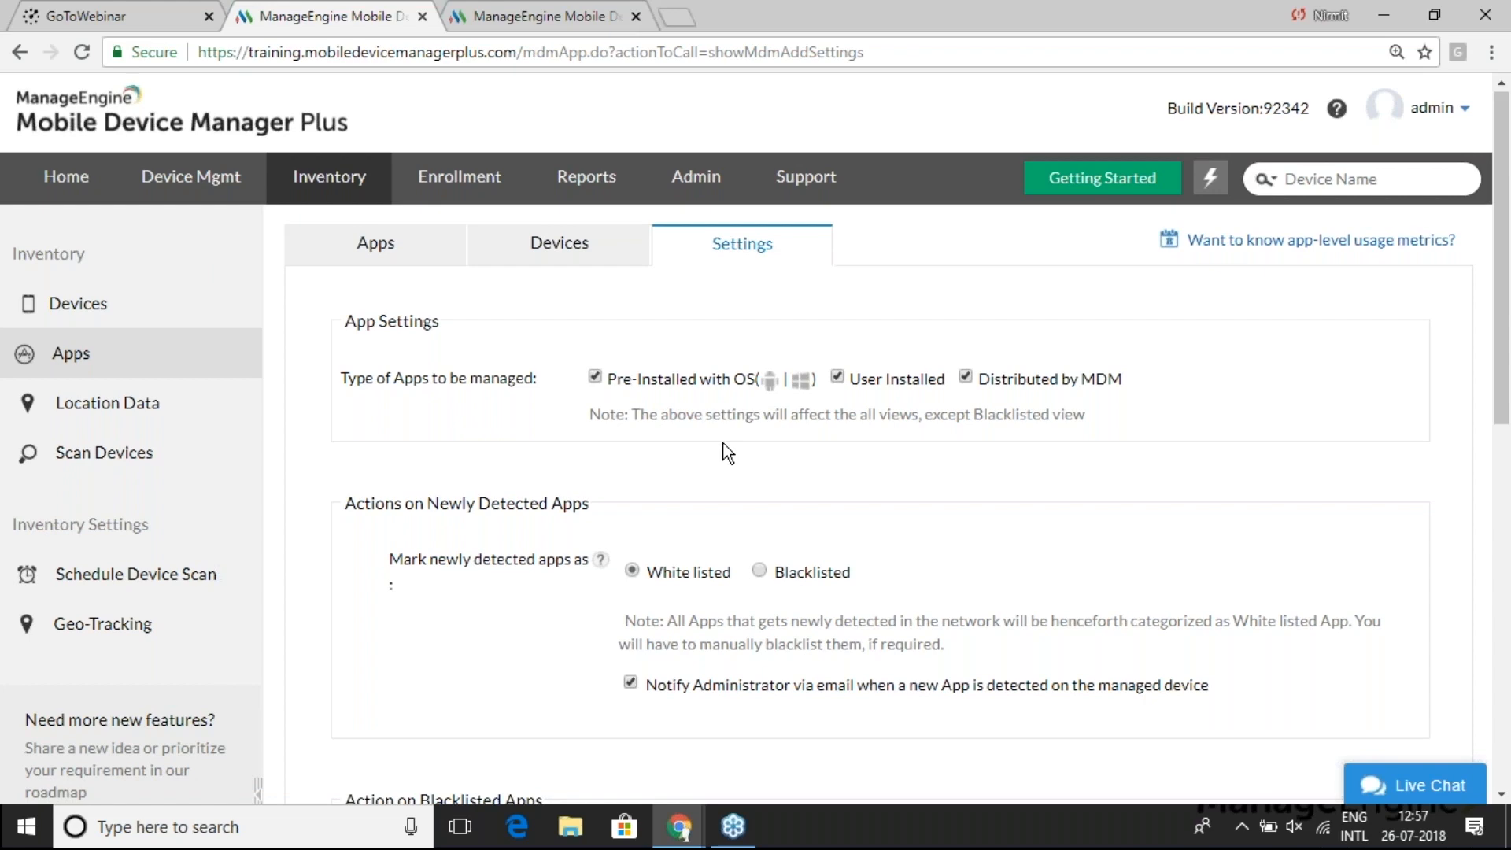
scroll(728, 454, "down", 5)
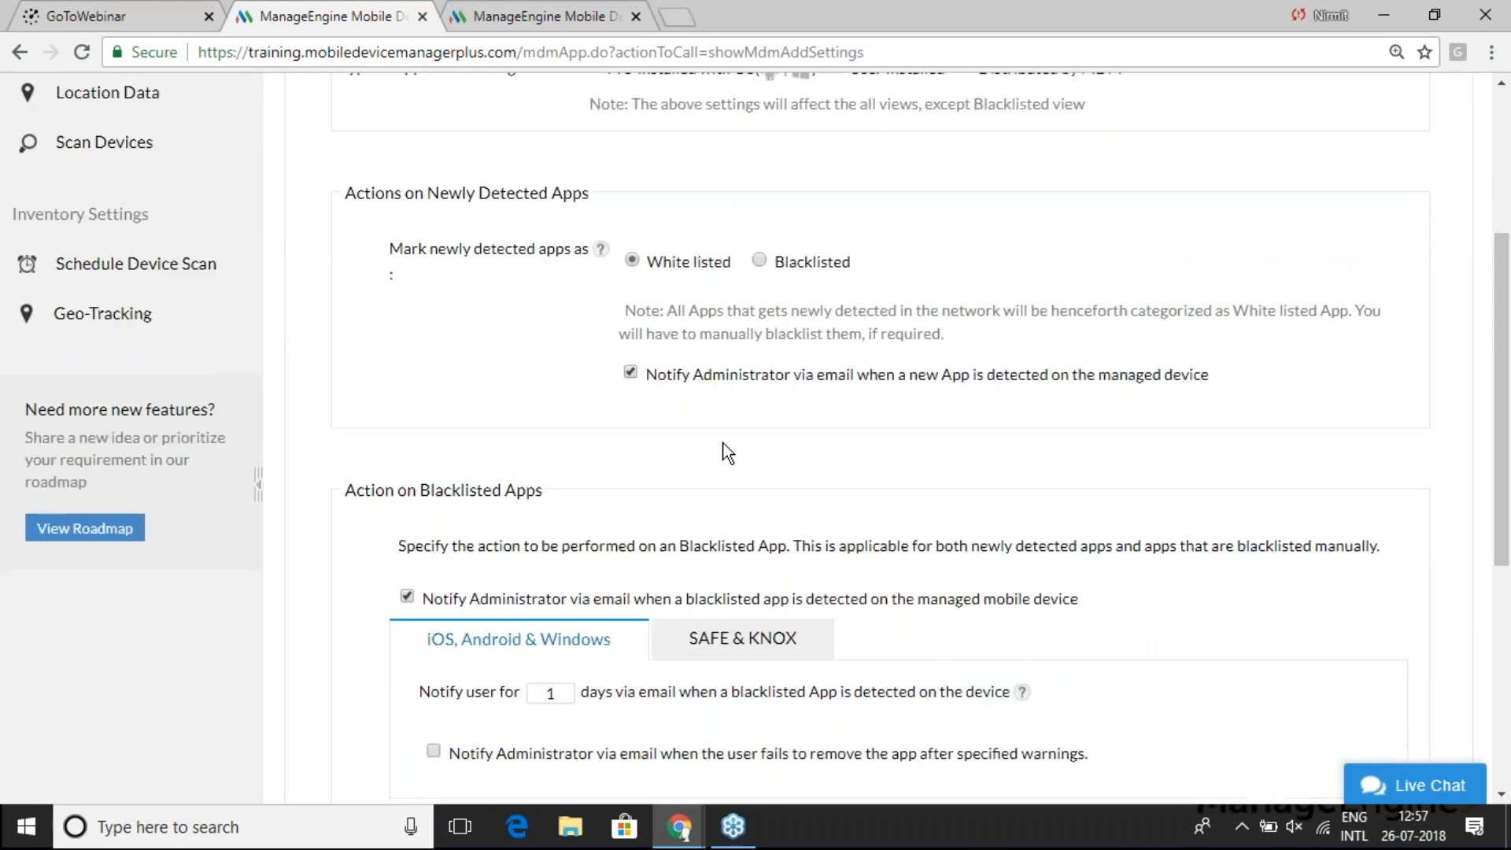
scroll(728, 453, "down", 2)
left_click(755, 494)
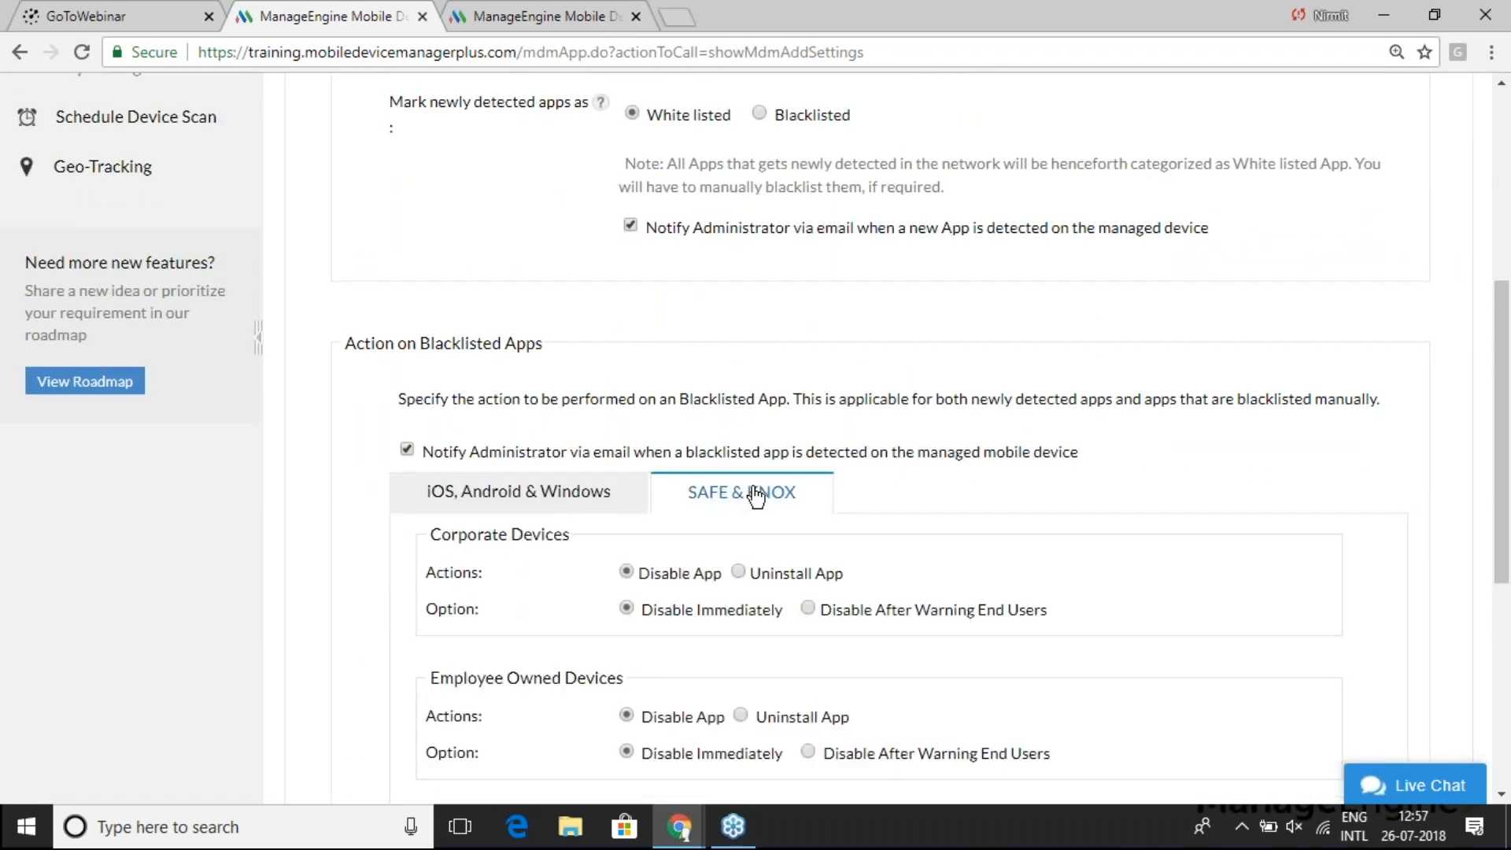
scroll(840, 391, "down", 1)
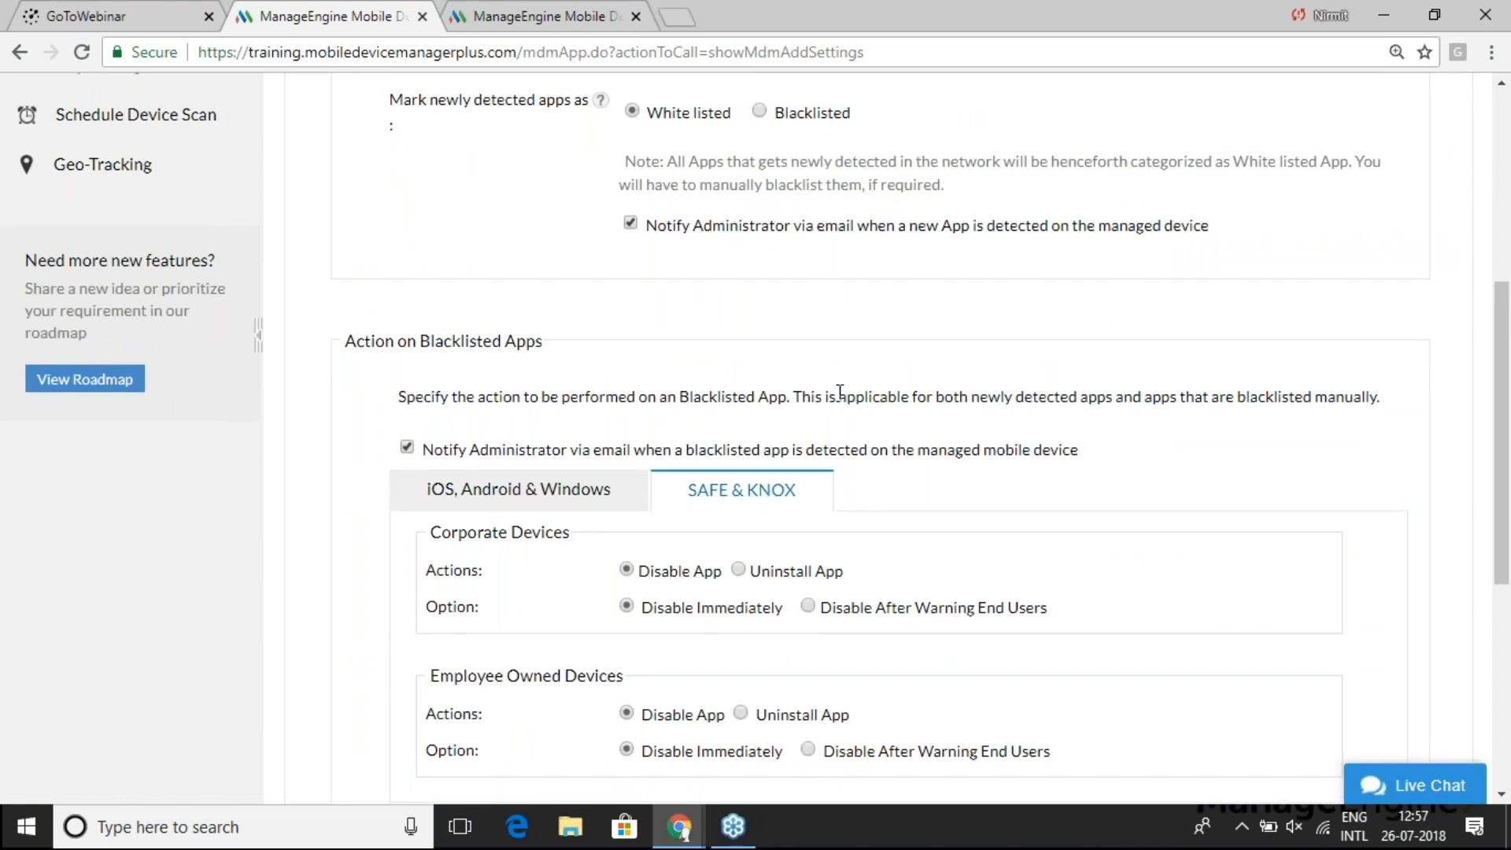
scroll(840, 391, "down", 1)
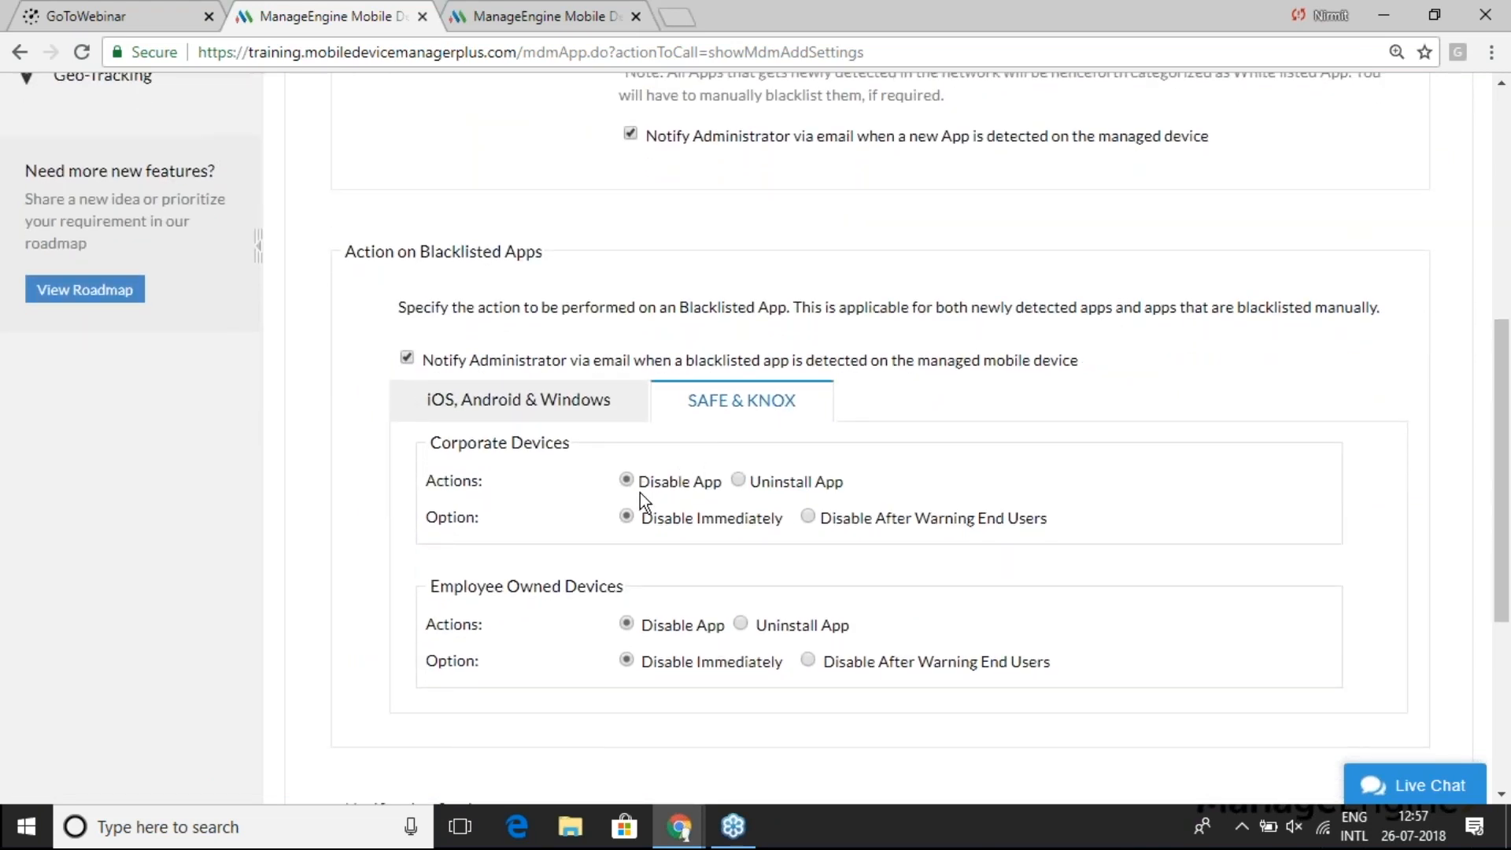
mouse_move(805, 485)
scroll(734, 563, "down", 3)
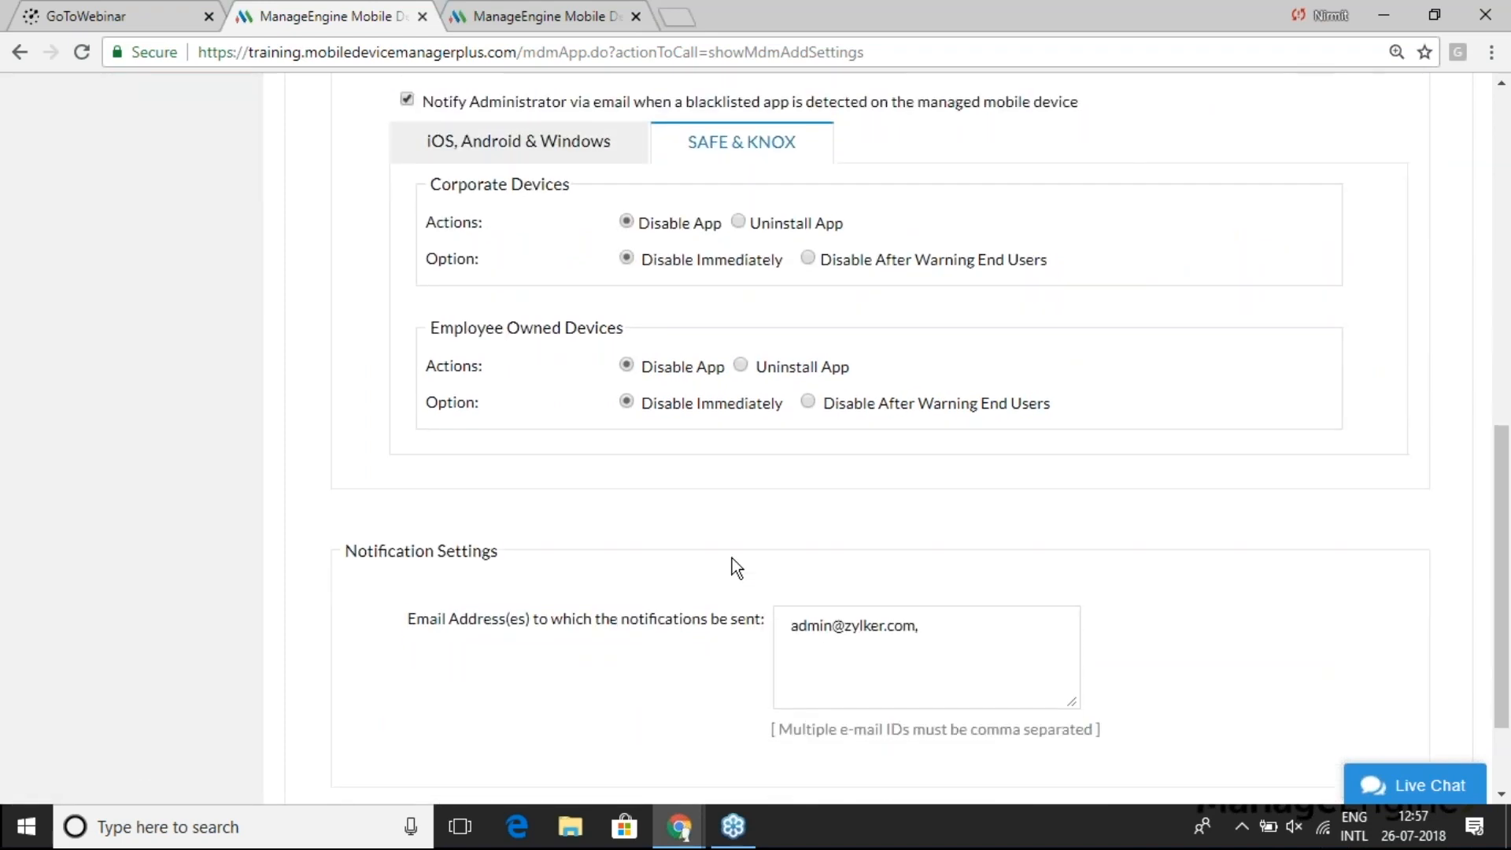
scroll(732, 559, "down", 1)
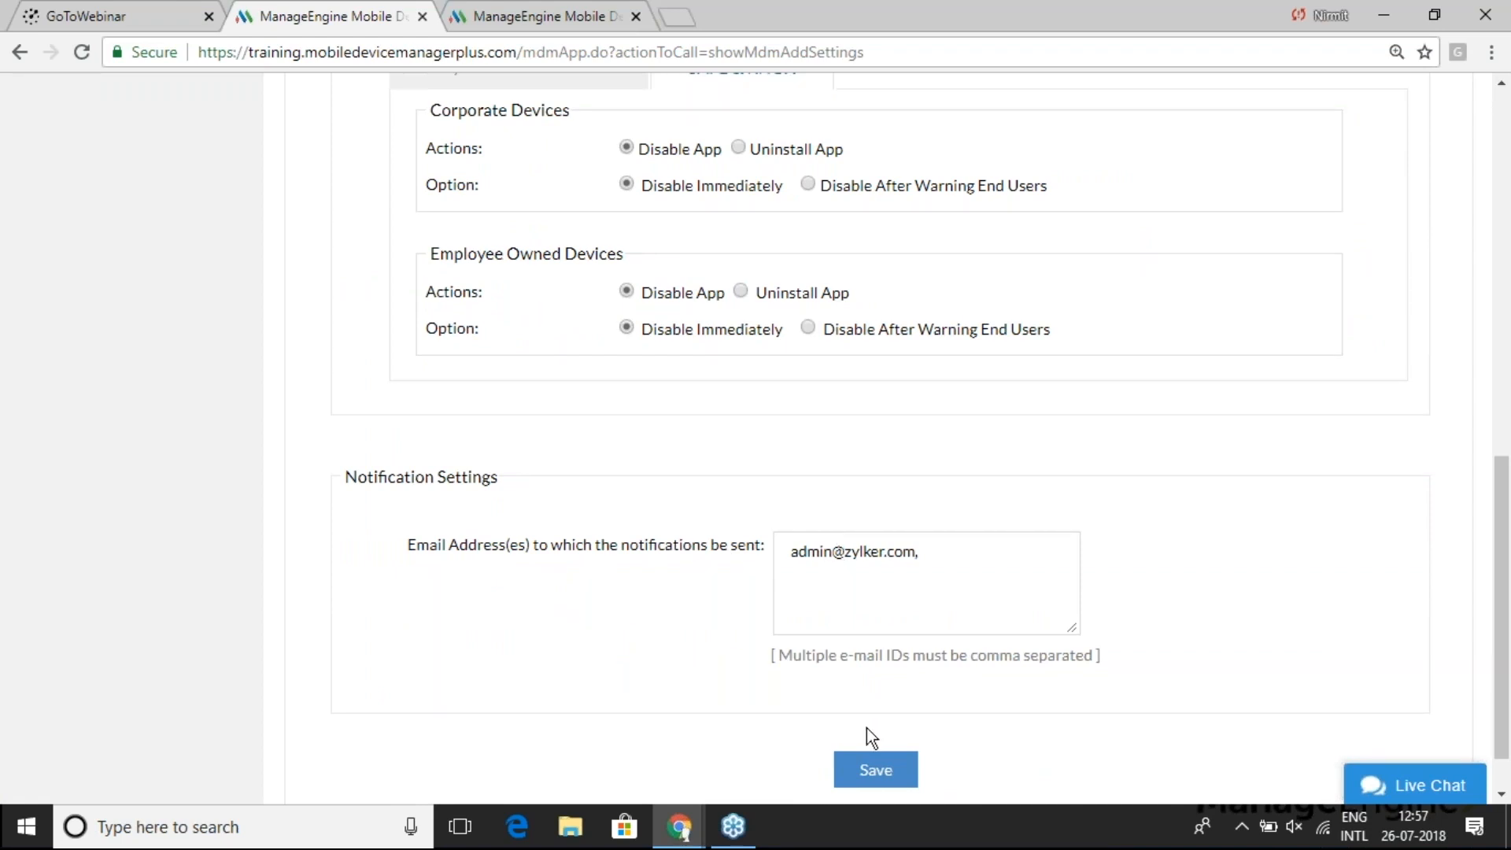
left_click(876, 775)
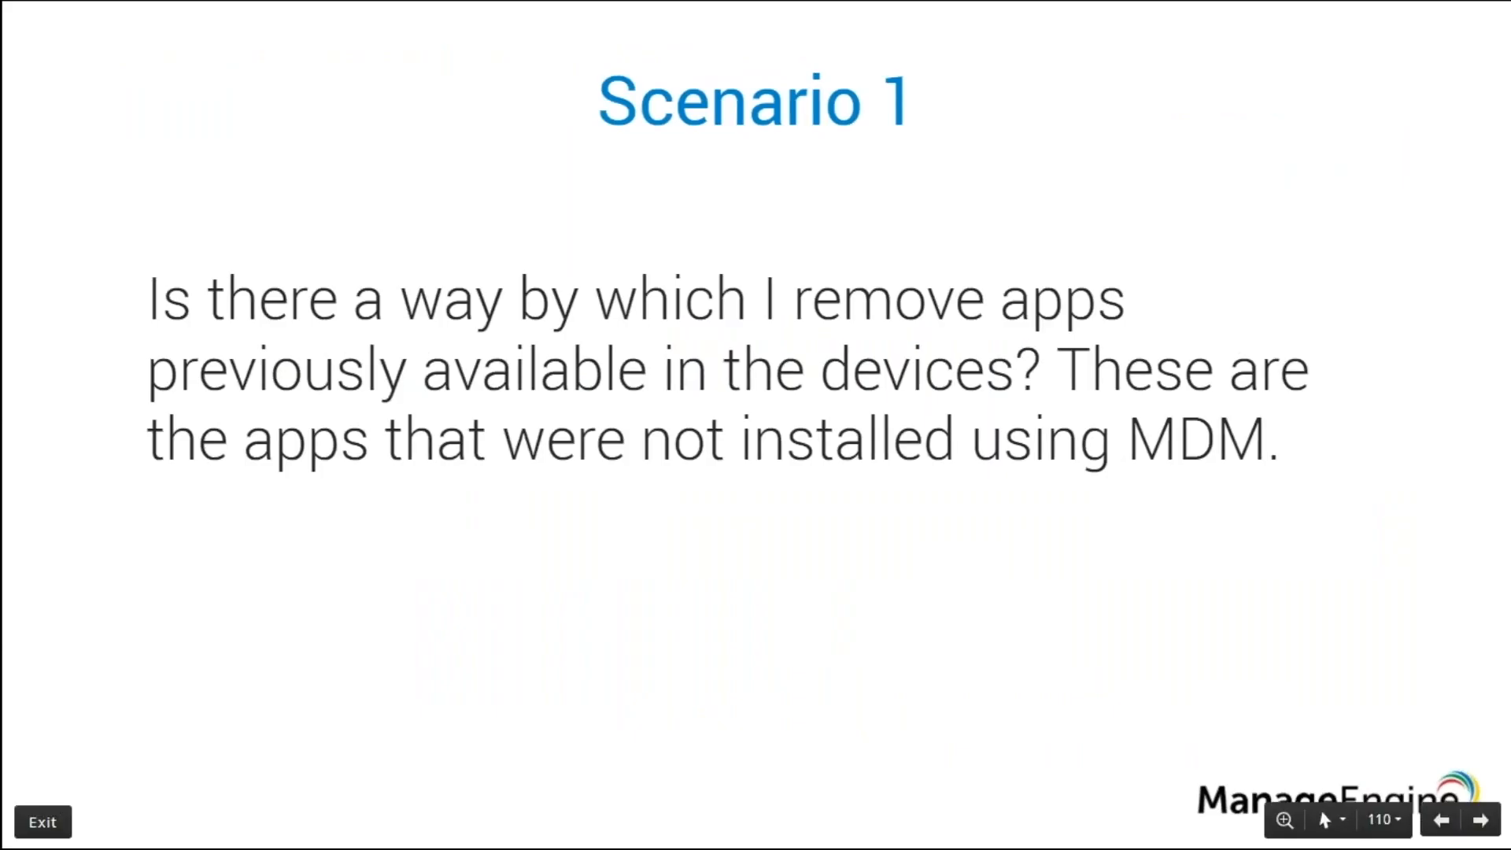
- Advance to the Scenario 2 slide on restricting websites, then return to the device manager
key("Right")
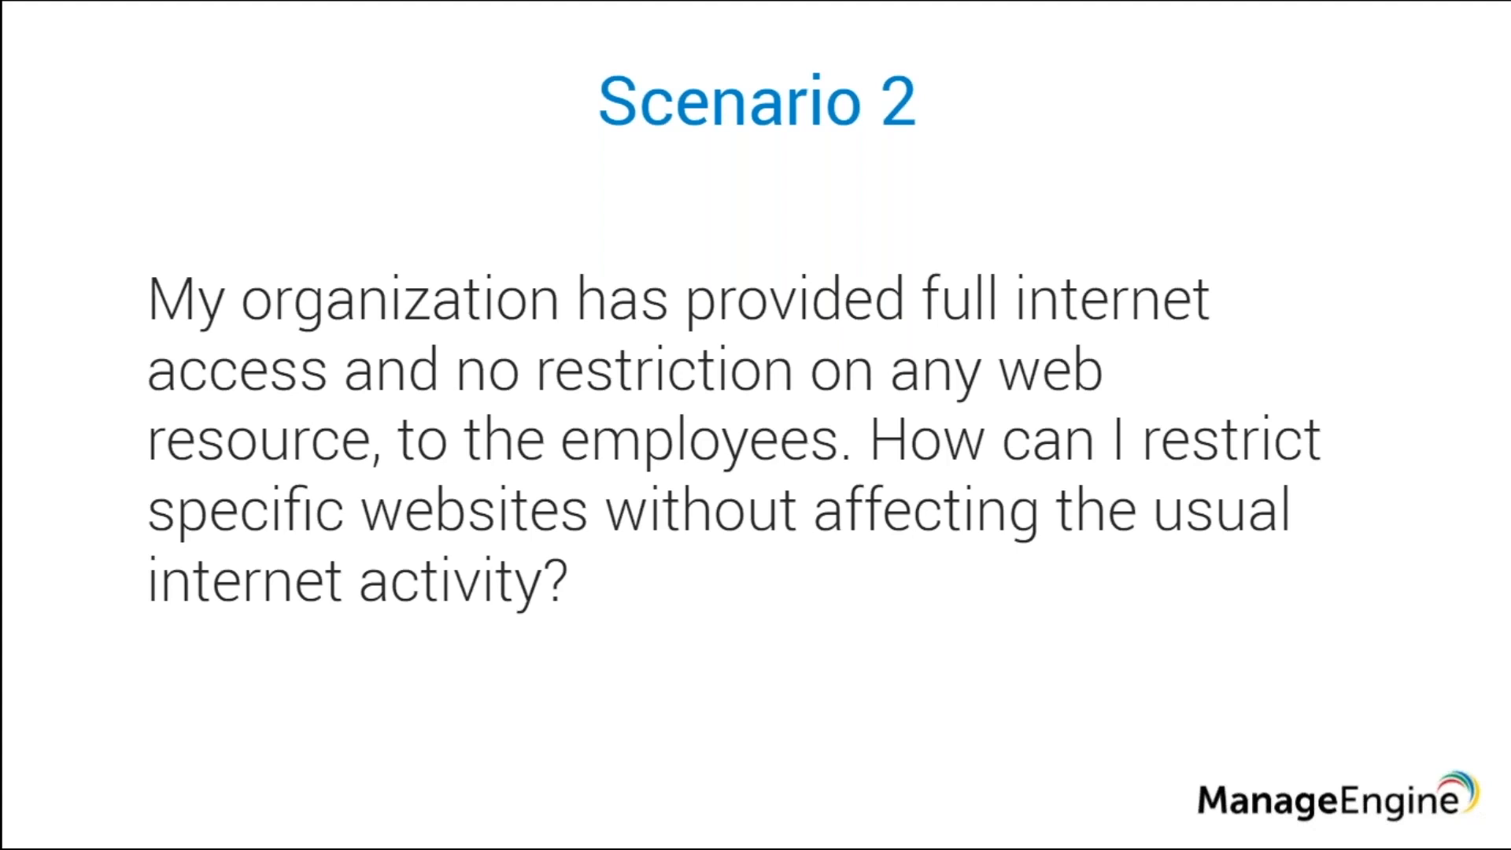
mouse_move(683, 831)
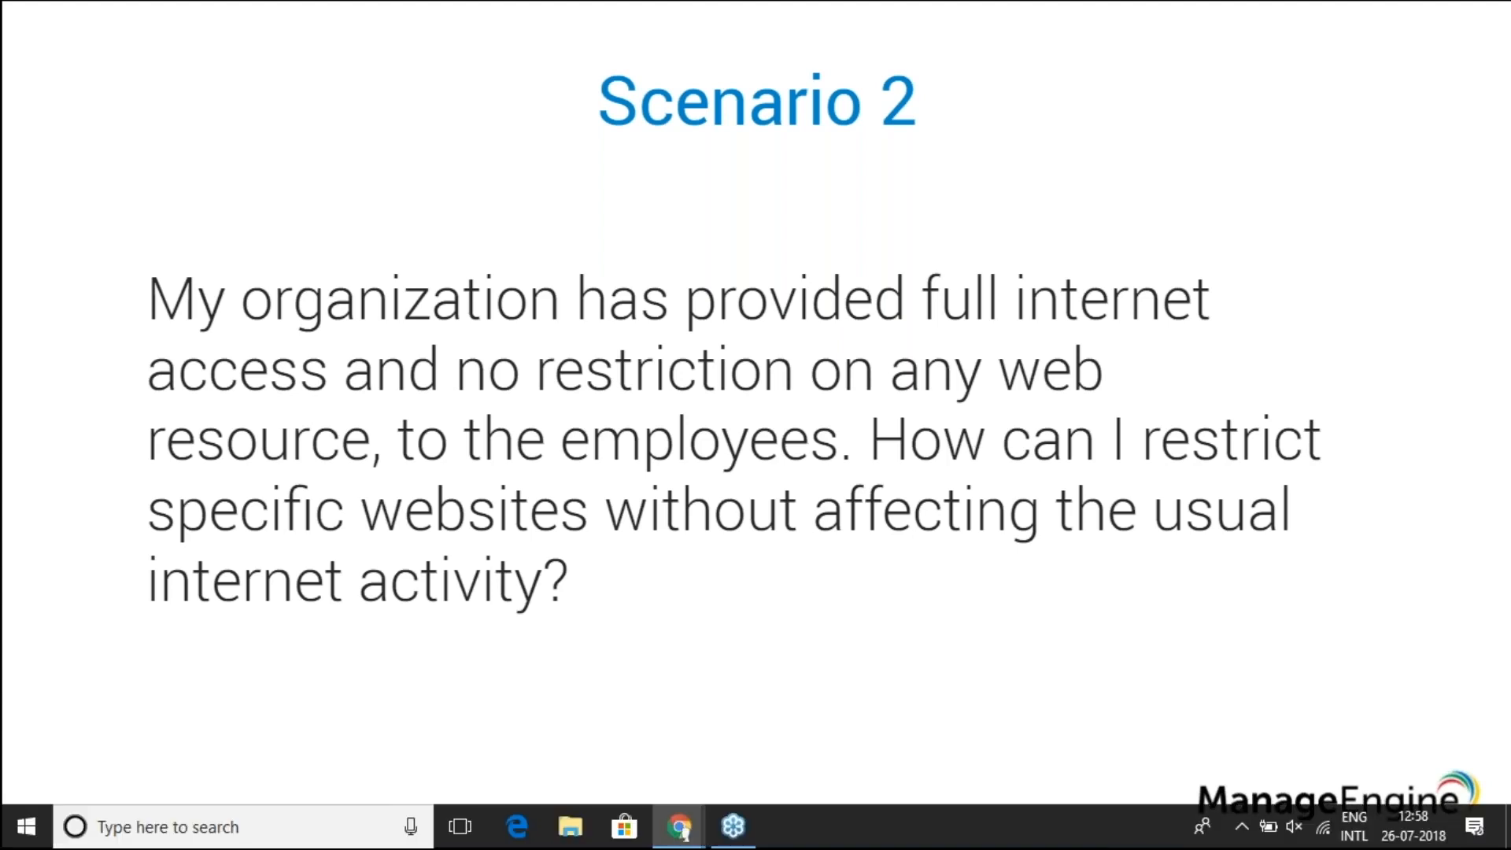
key("alt+Tab")
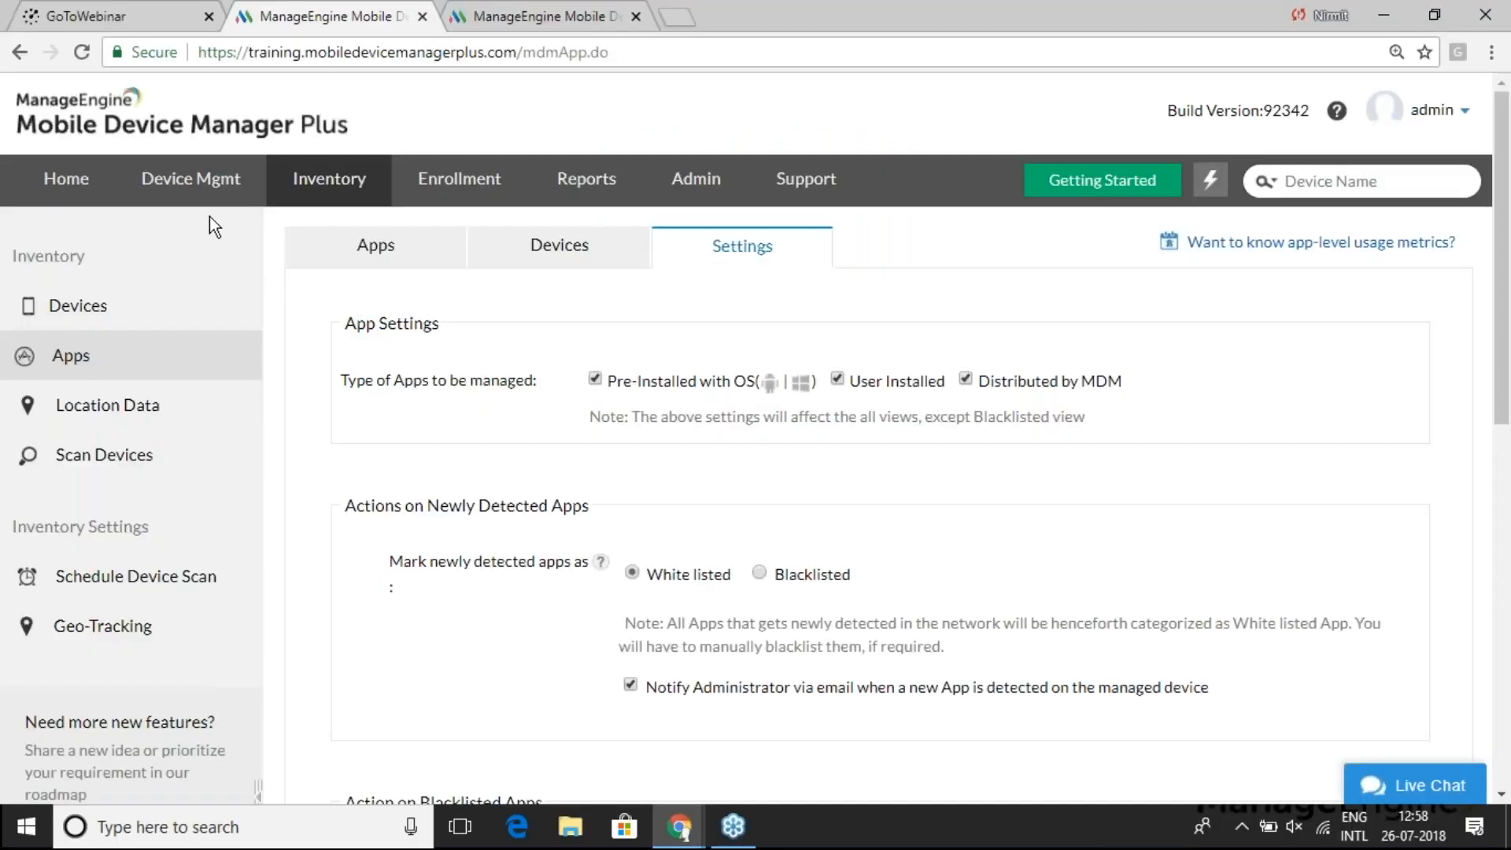
- Create a new Apple profile, MyProfile744, and open its Web Content Filter payload
left_click(203, 180)
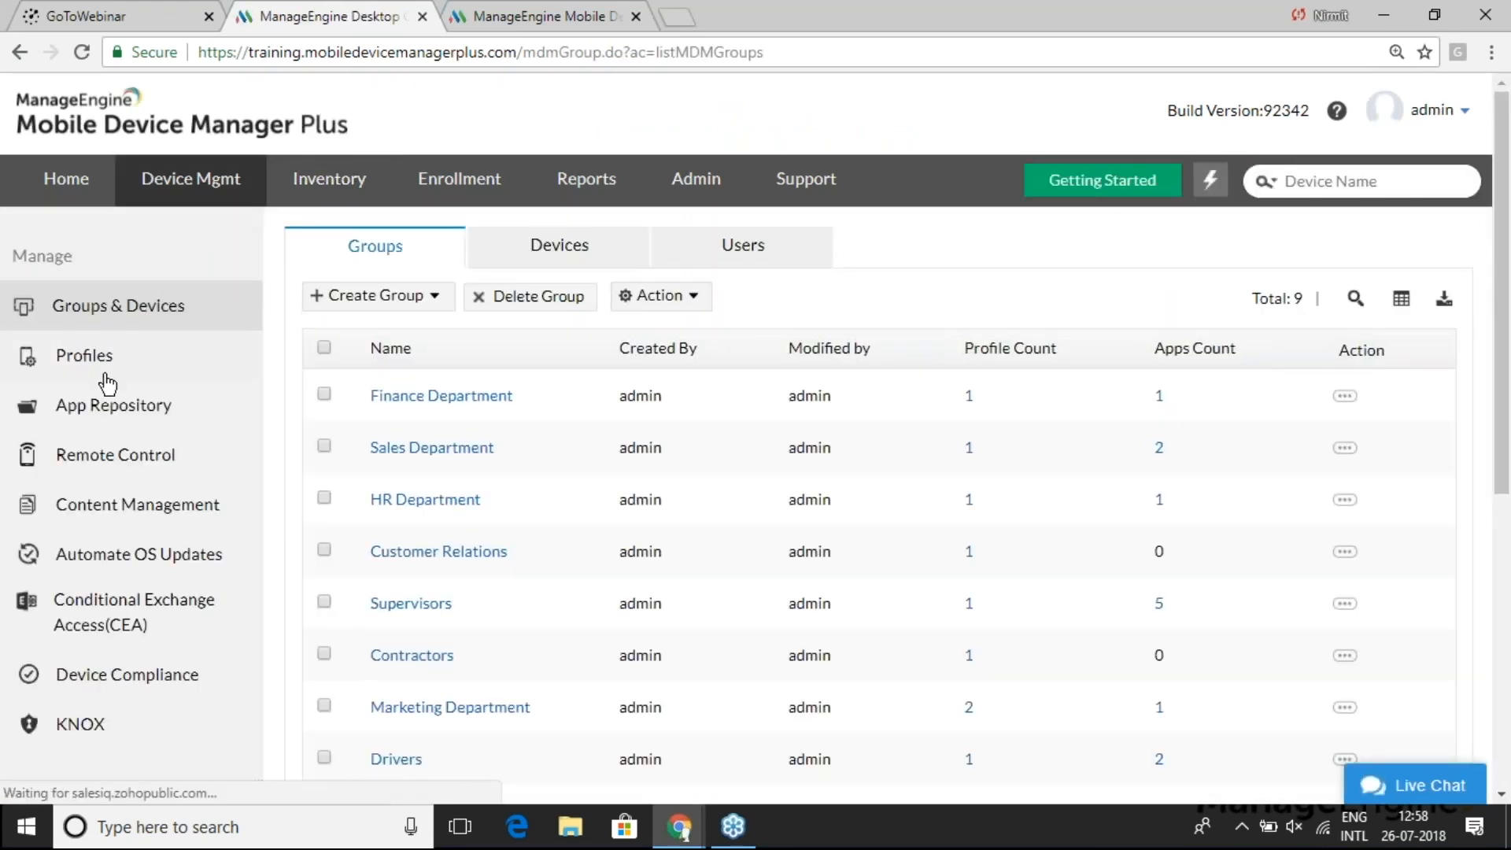
left_click(102, 356)
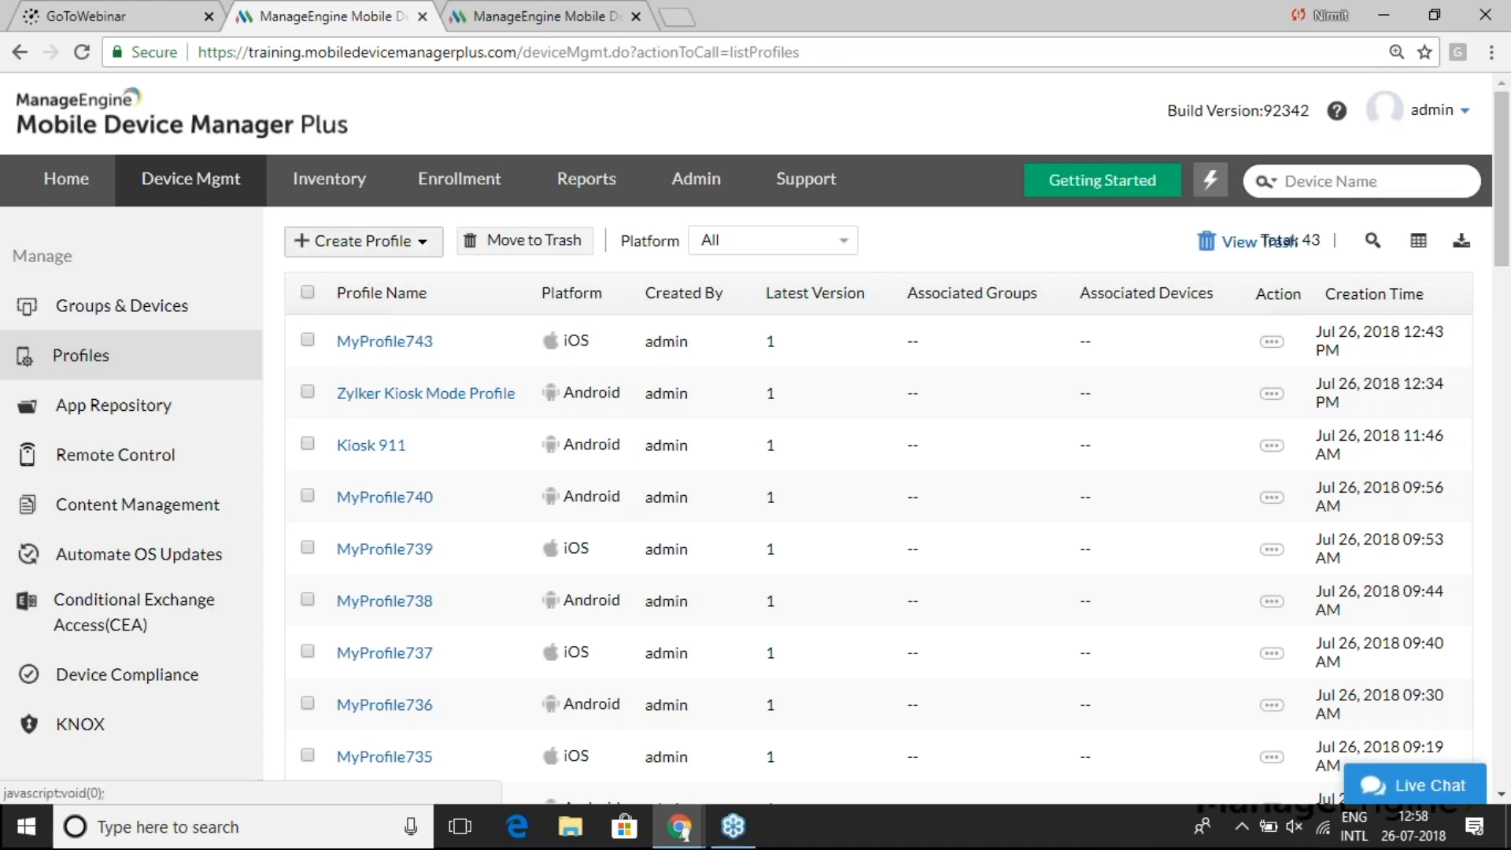
left_click(417, 243)
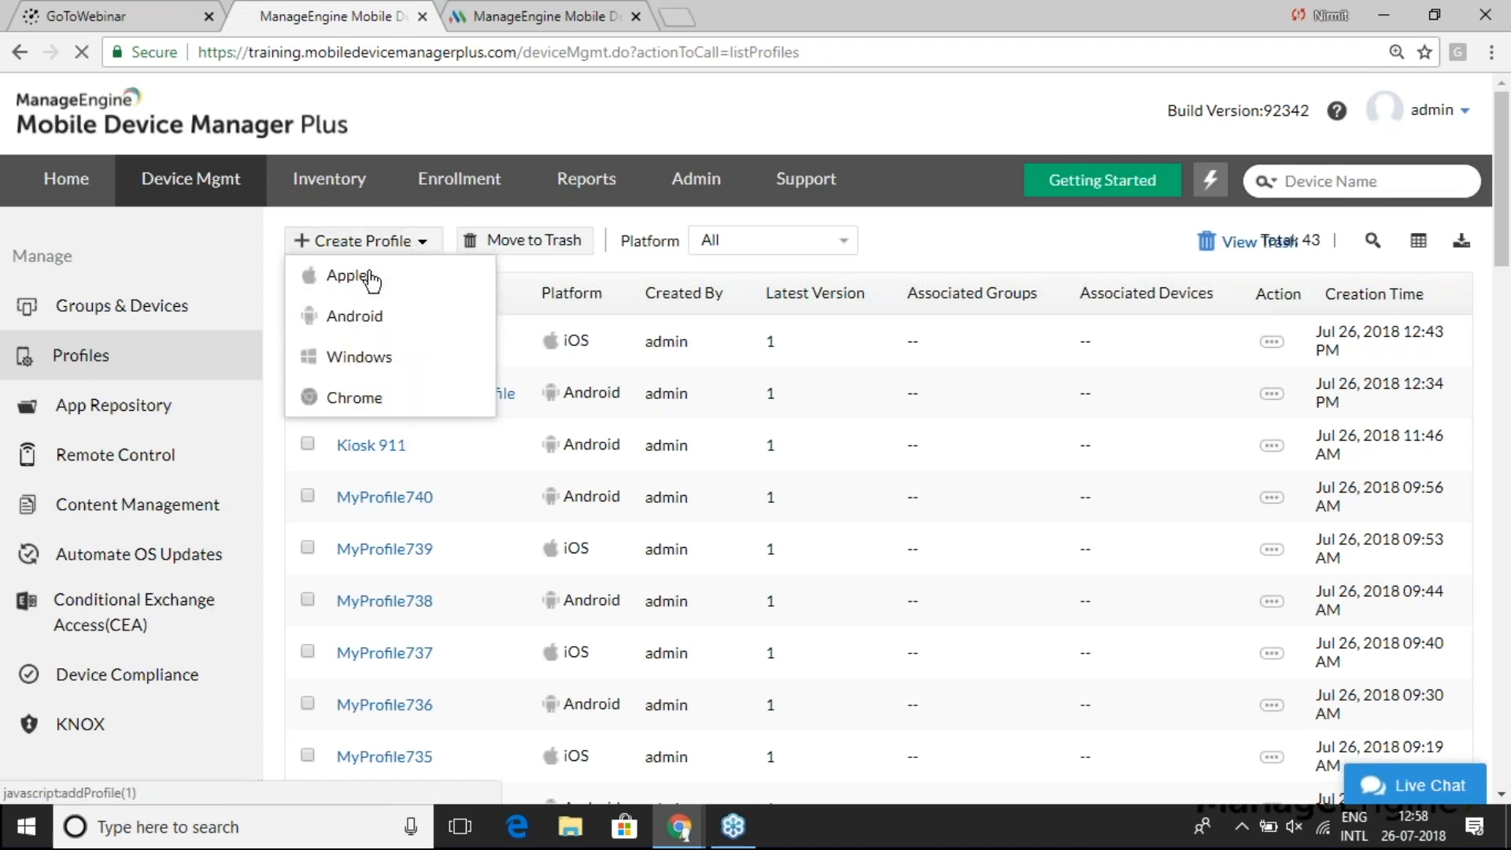
left_click(370, 277)
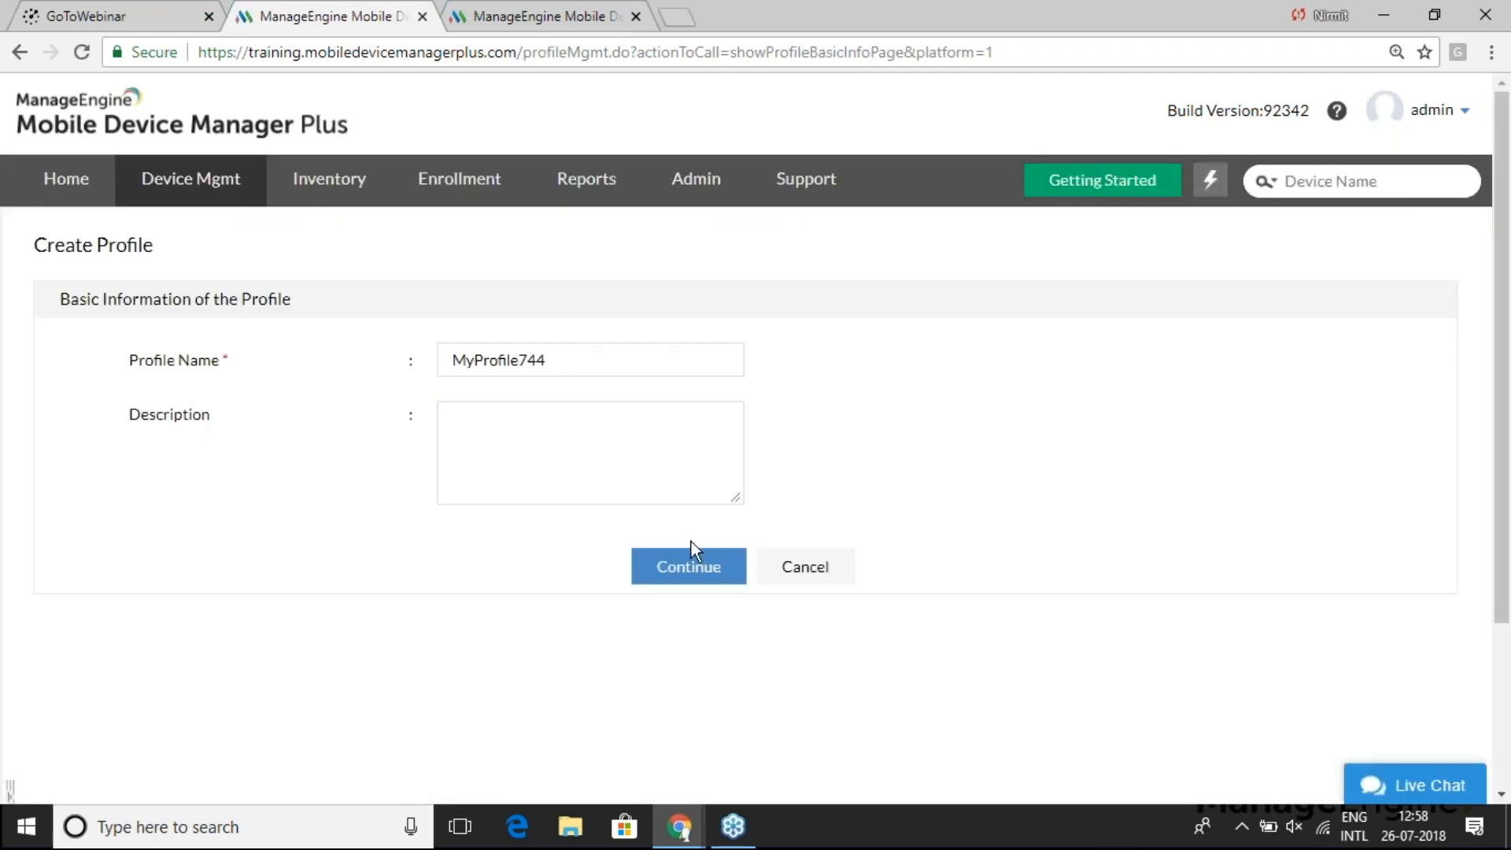
left_click(691, 569)
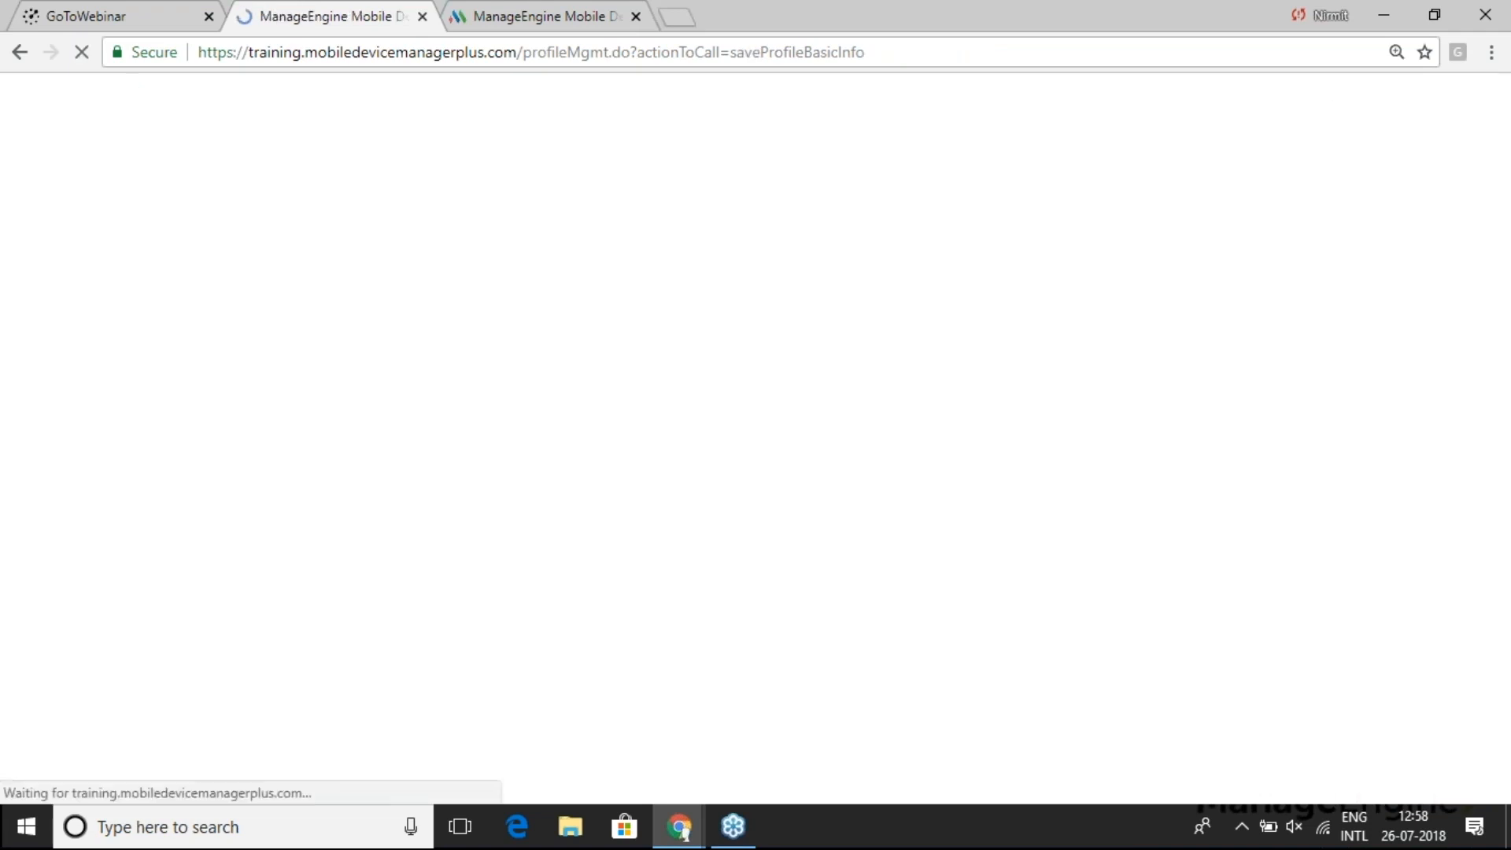
scroll(165, 476, "down", 1)
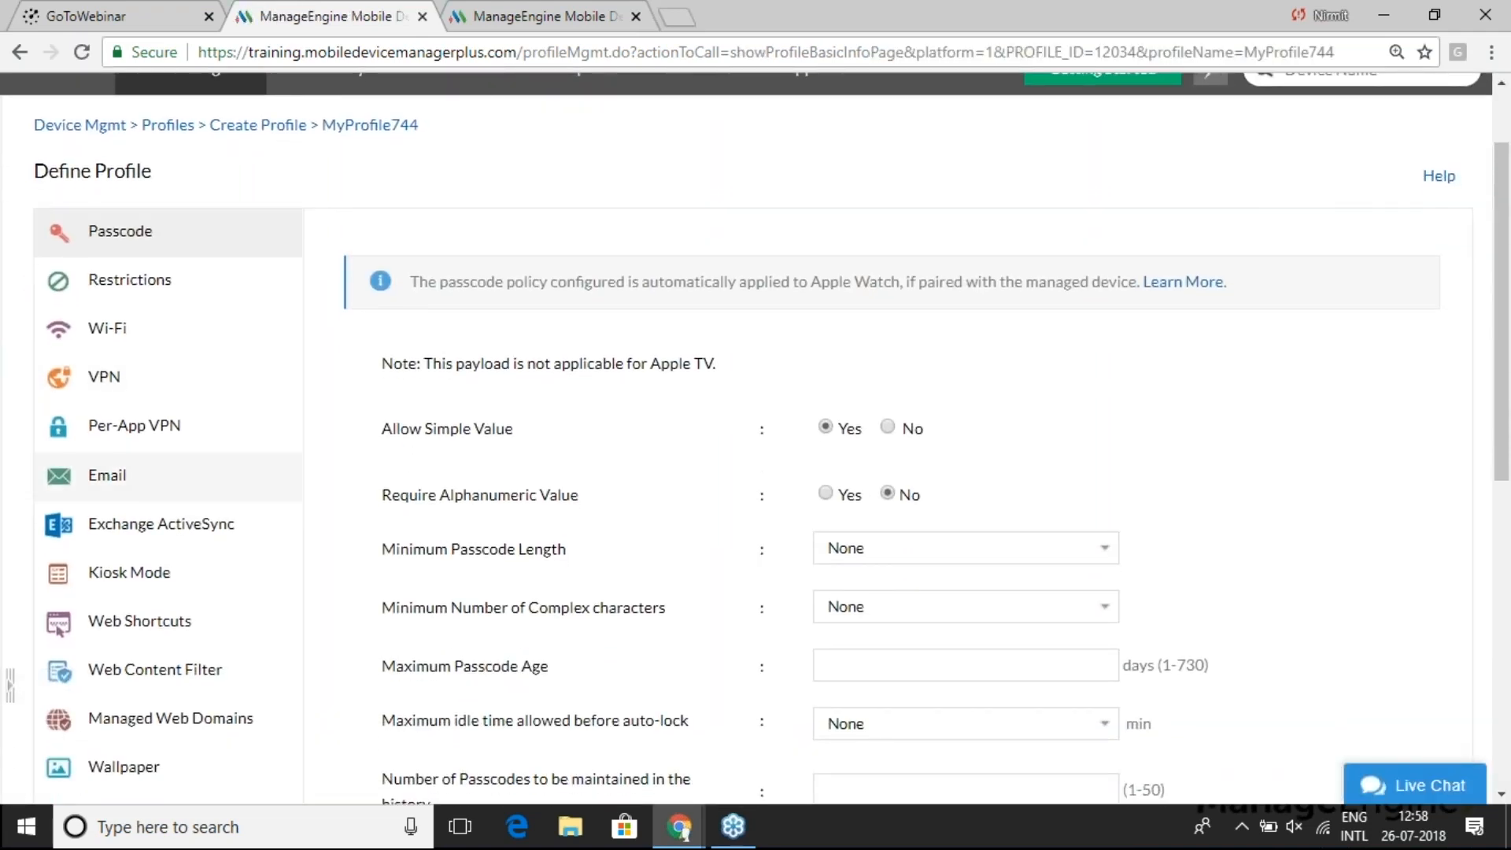
scroll(165, 476, "down", 1)
left_click(149, 565)
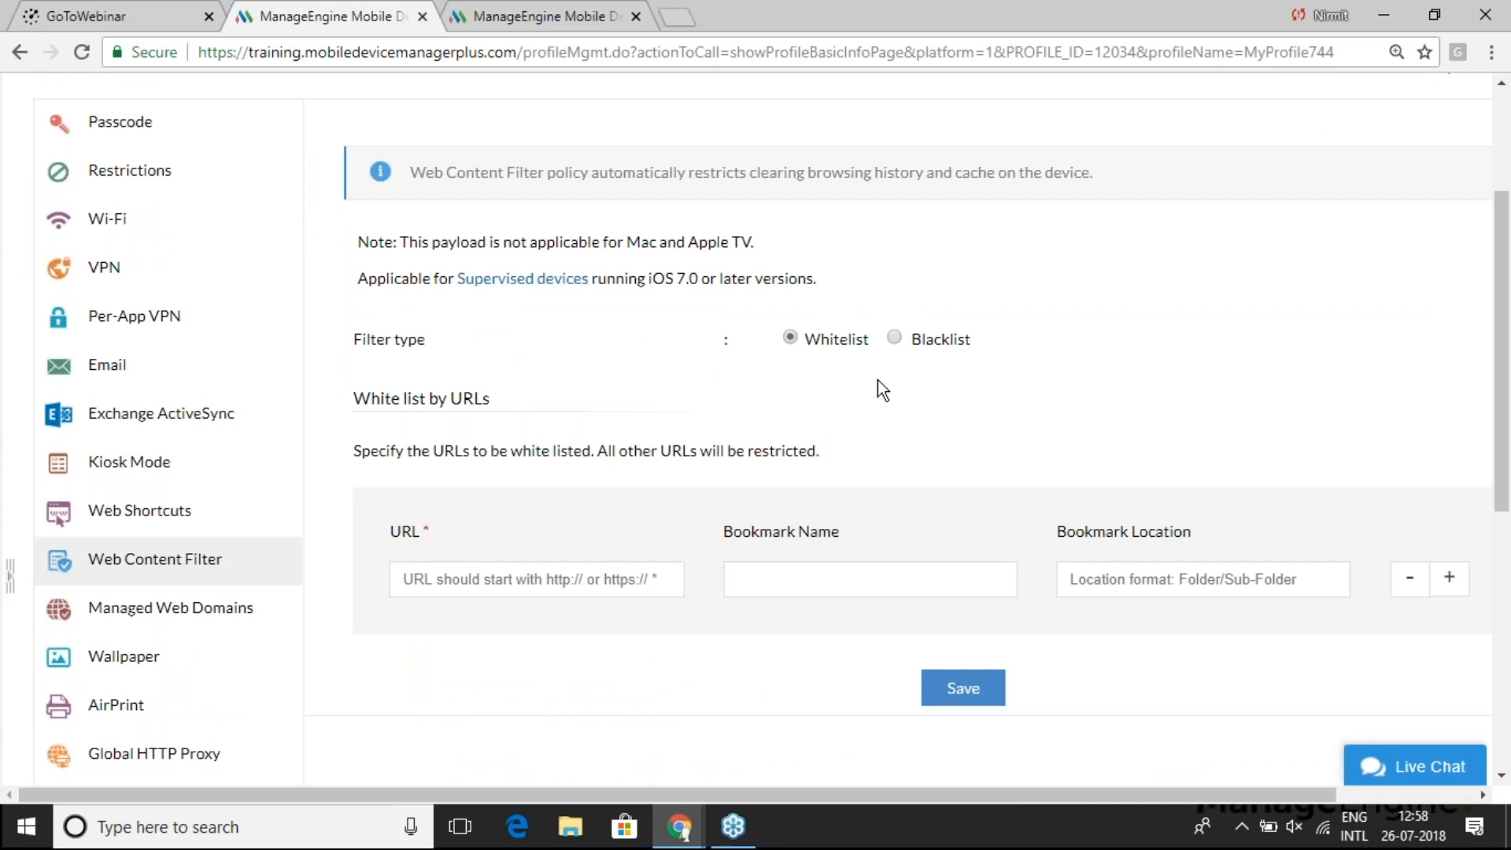
left_click(895, 337)
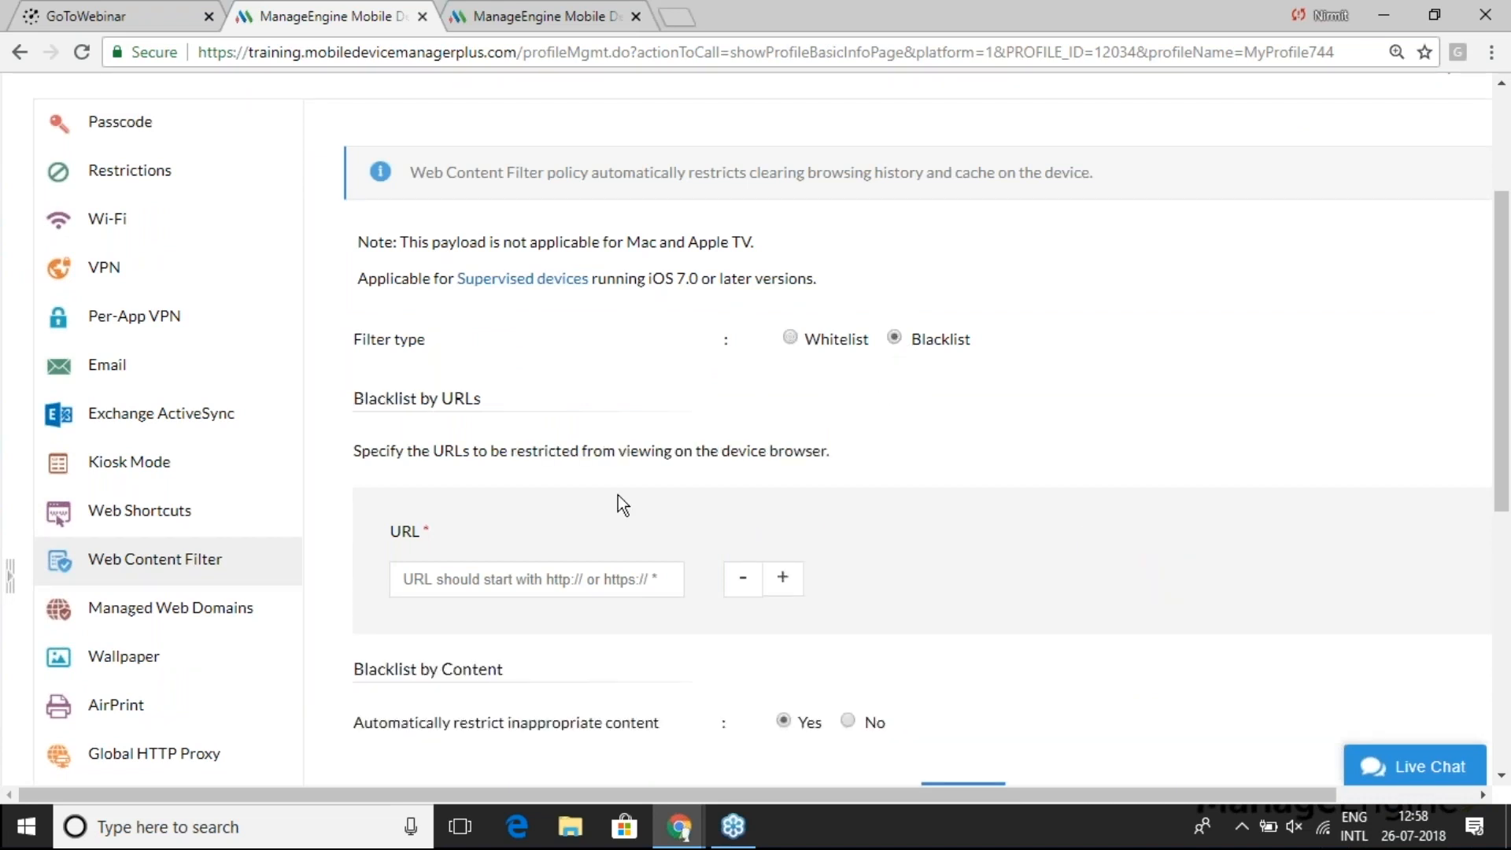
left_click(502, 582)
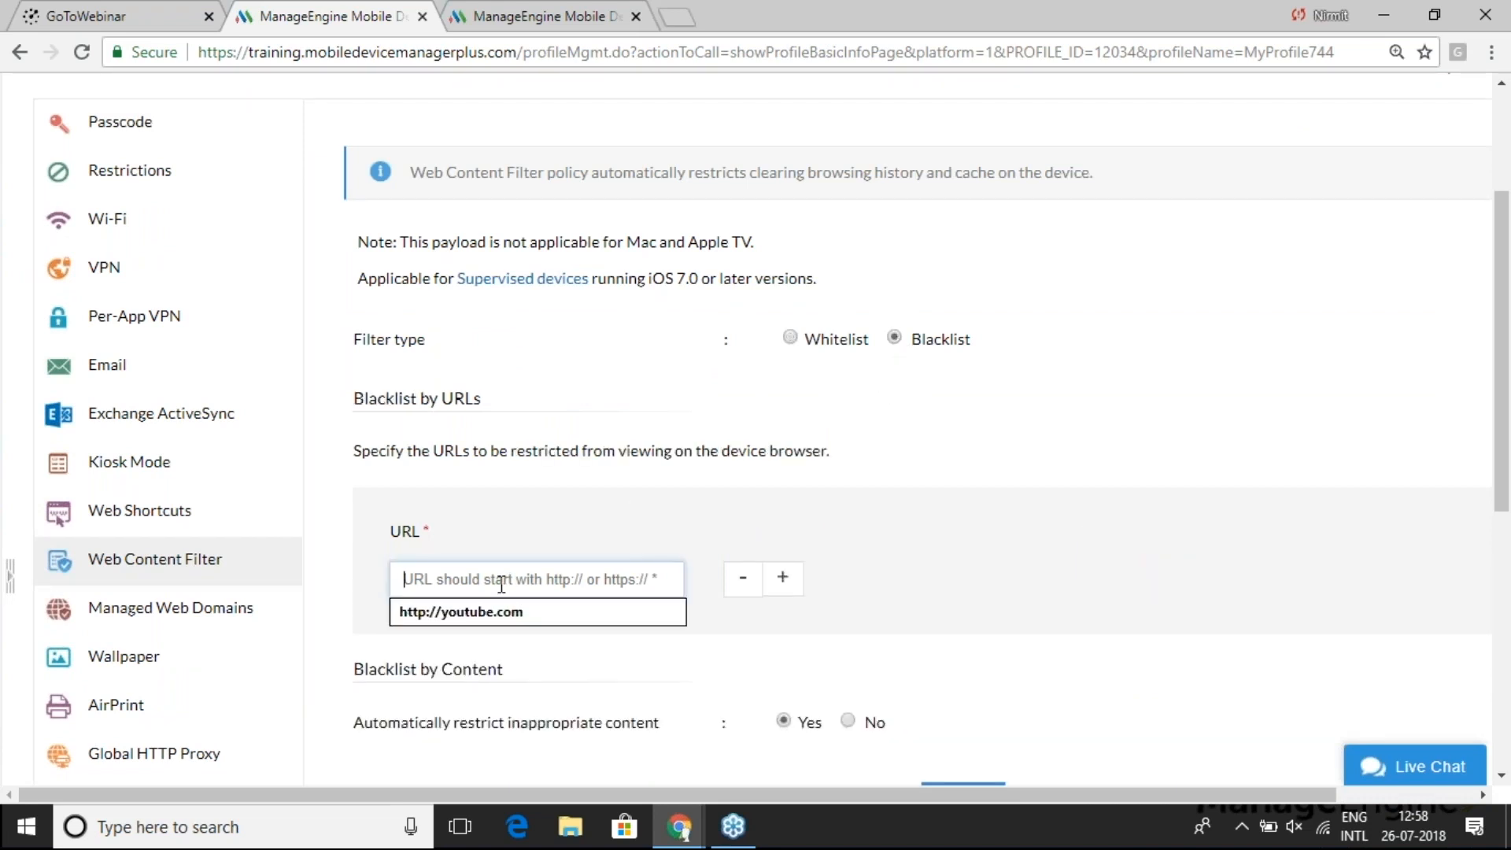
left_click(492, 610)
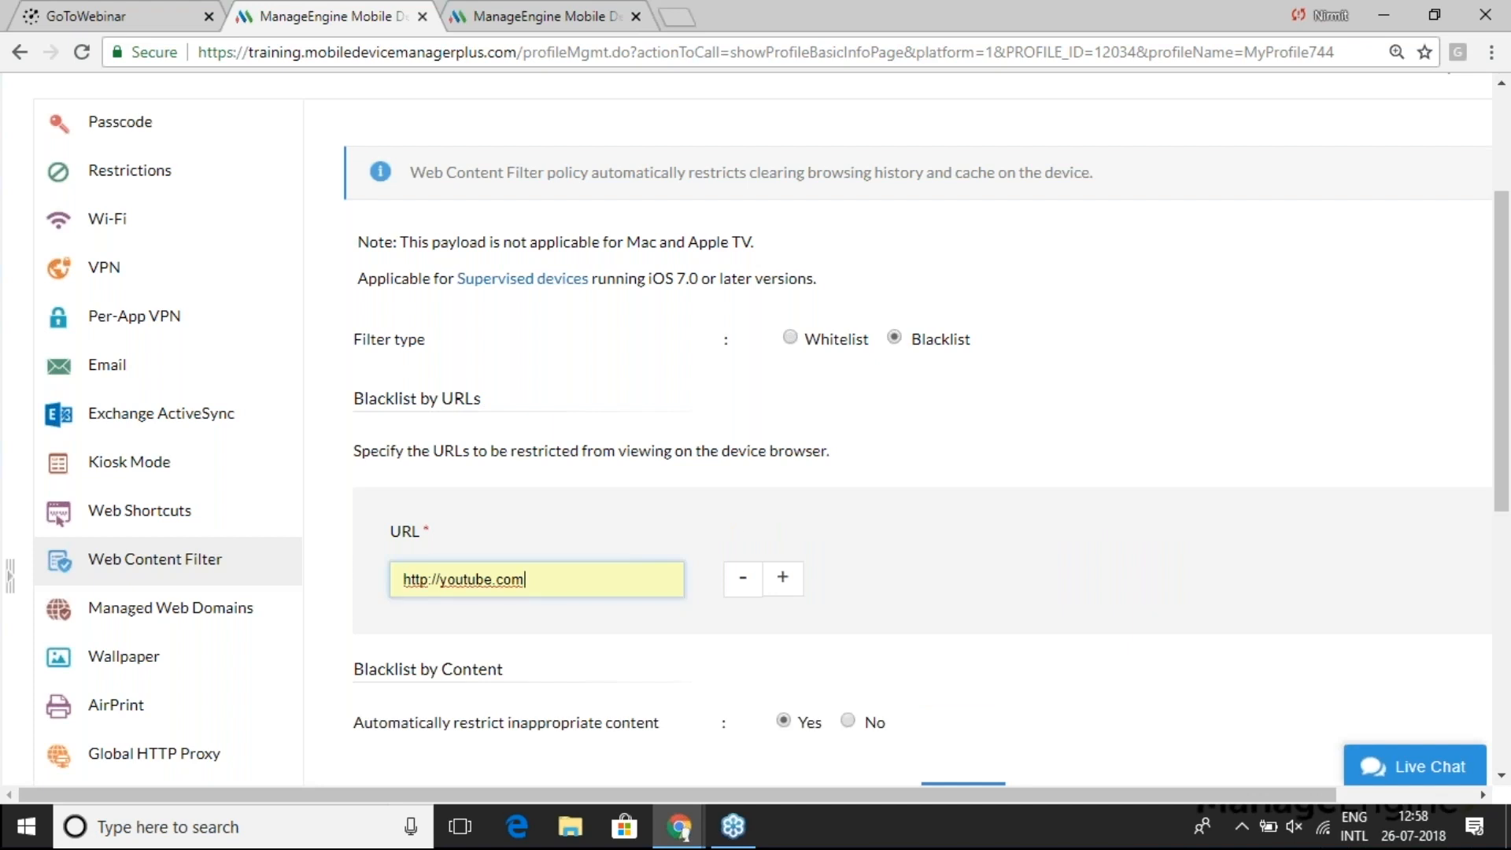
scroll(749, 512, "down", 2)
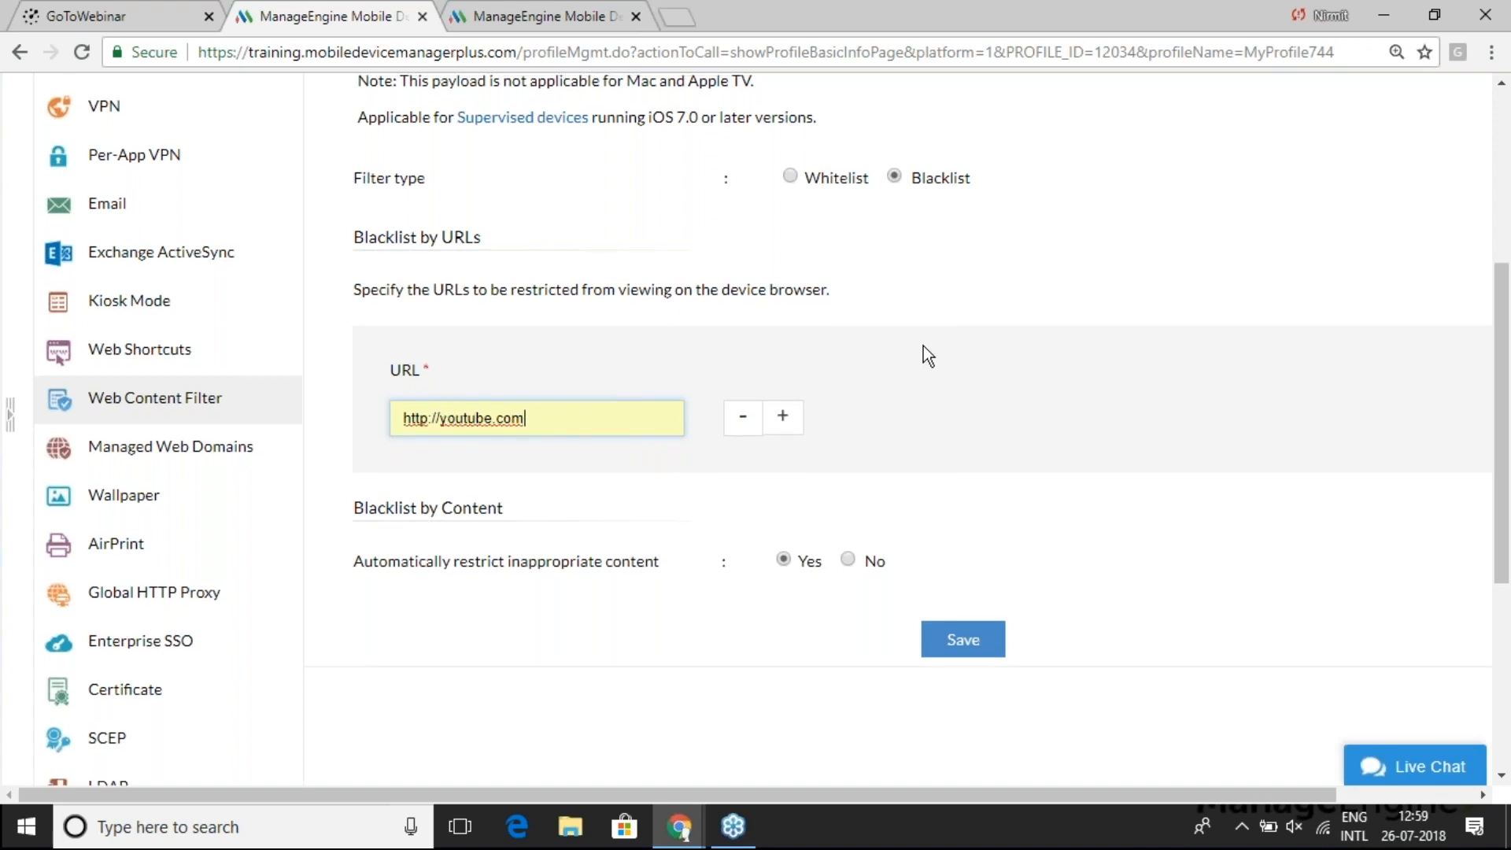
scroll(923, 346, "up", 1)
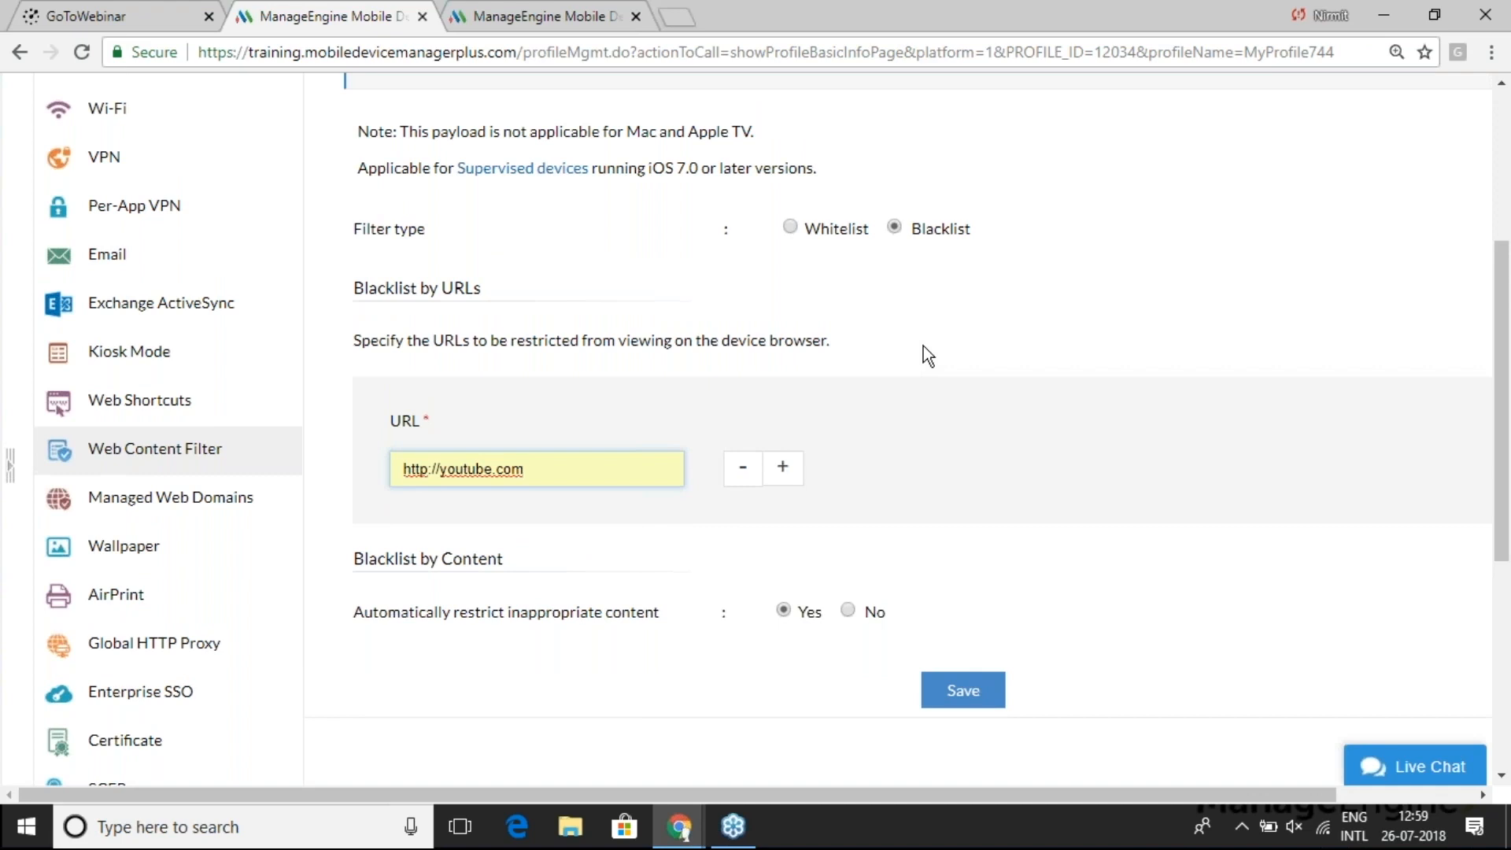
left_click(790, 227)
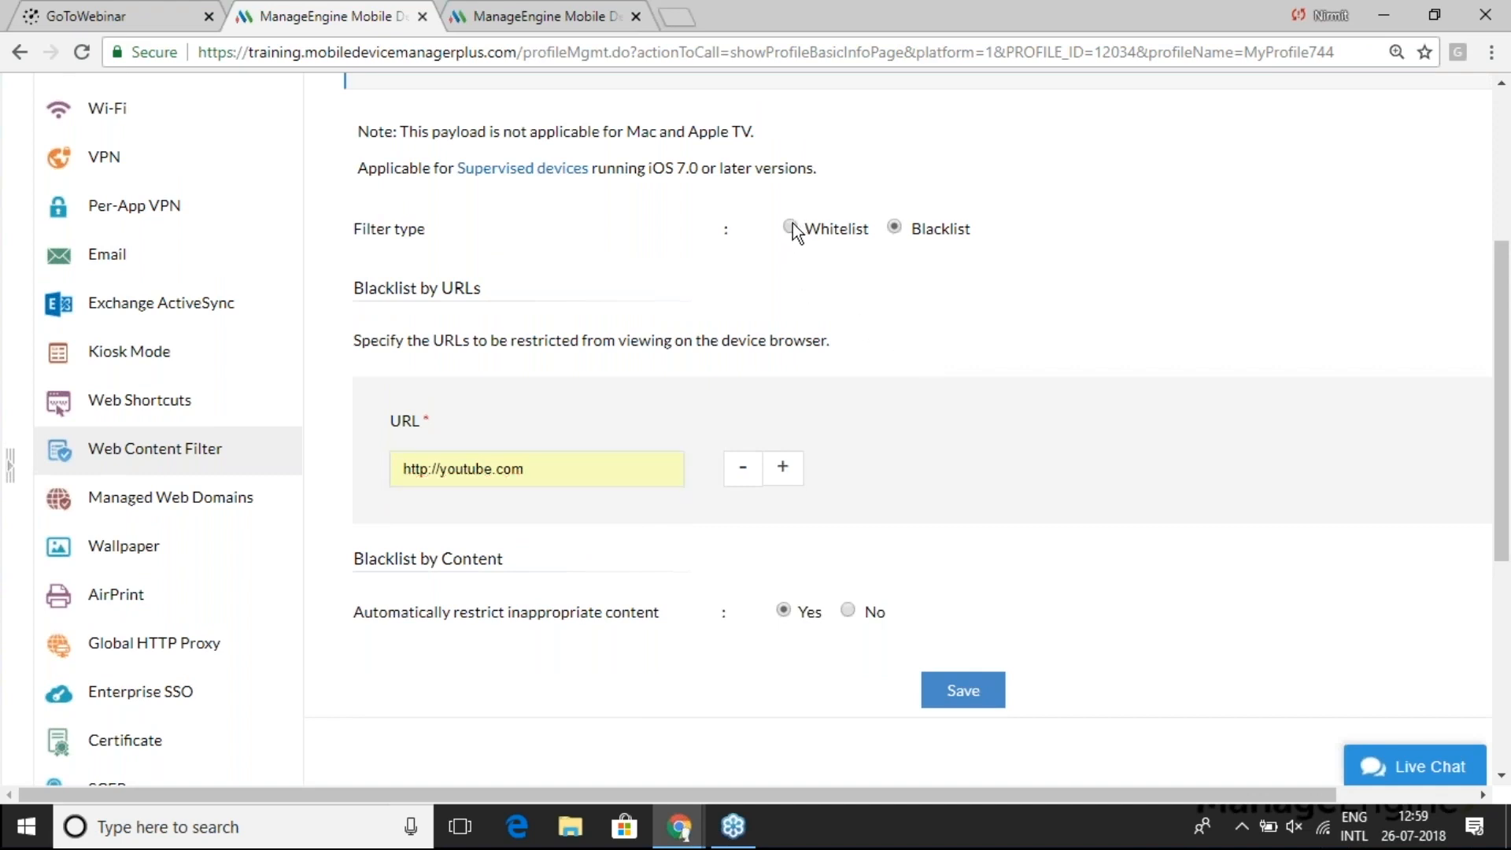
left_click(557, 466)
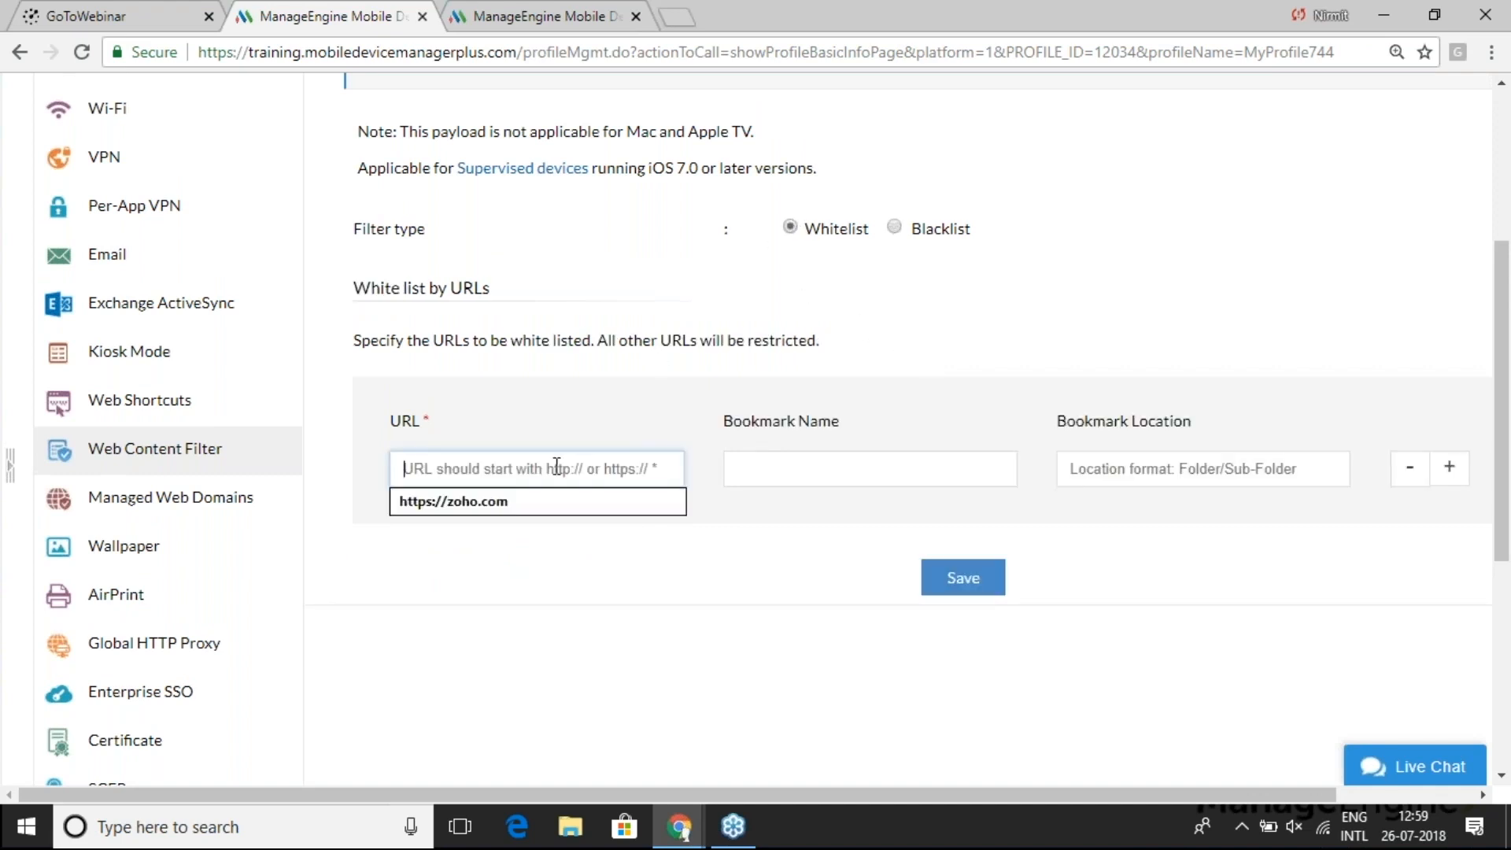
left_click(524, 501)
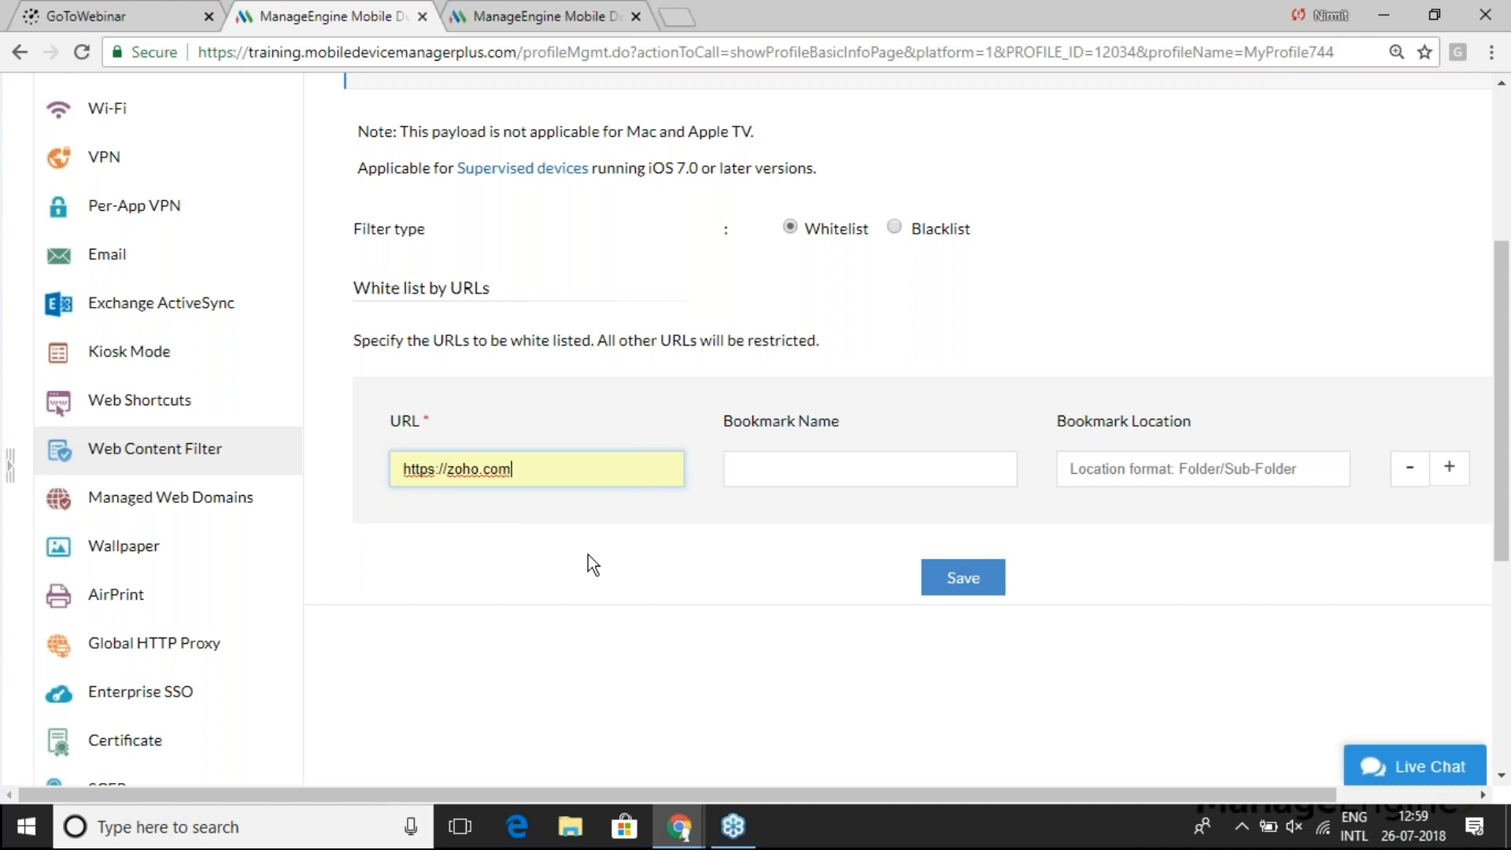
key("alt+Tab")
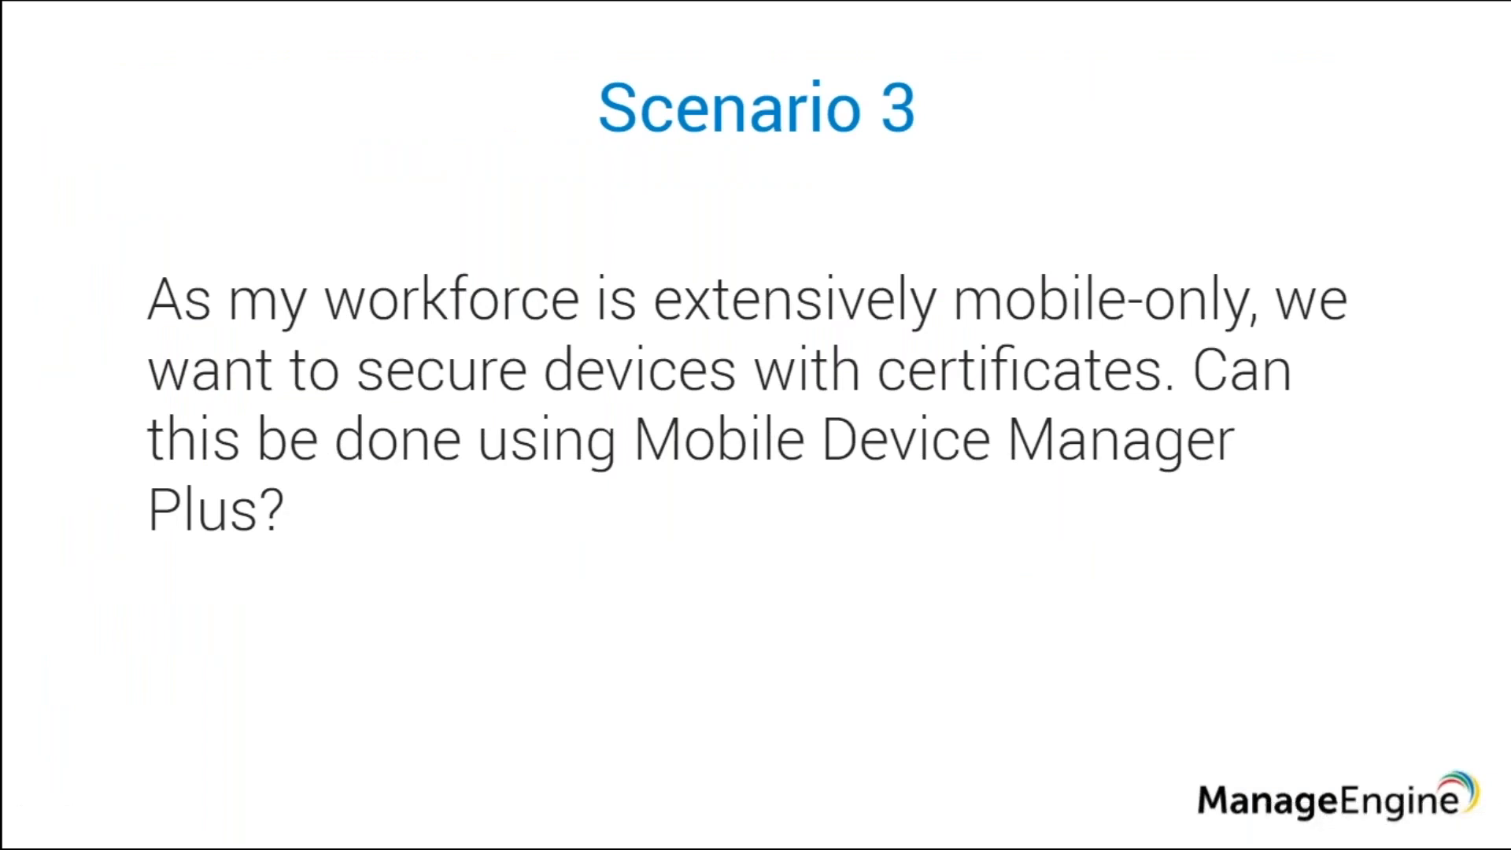
- Select GeoTrust Global CA as the certificate in MyProfile744's Certificate settings
key("alt+Tab")
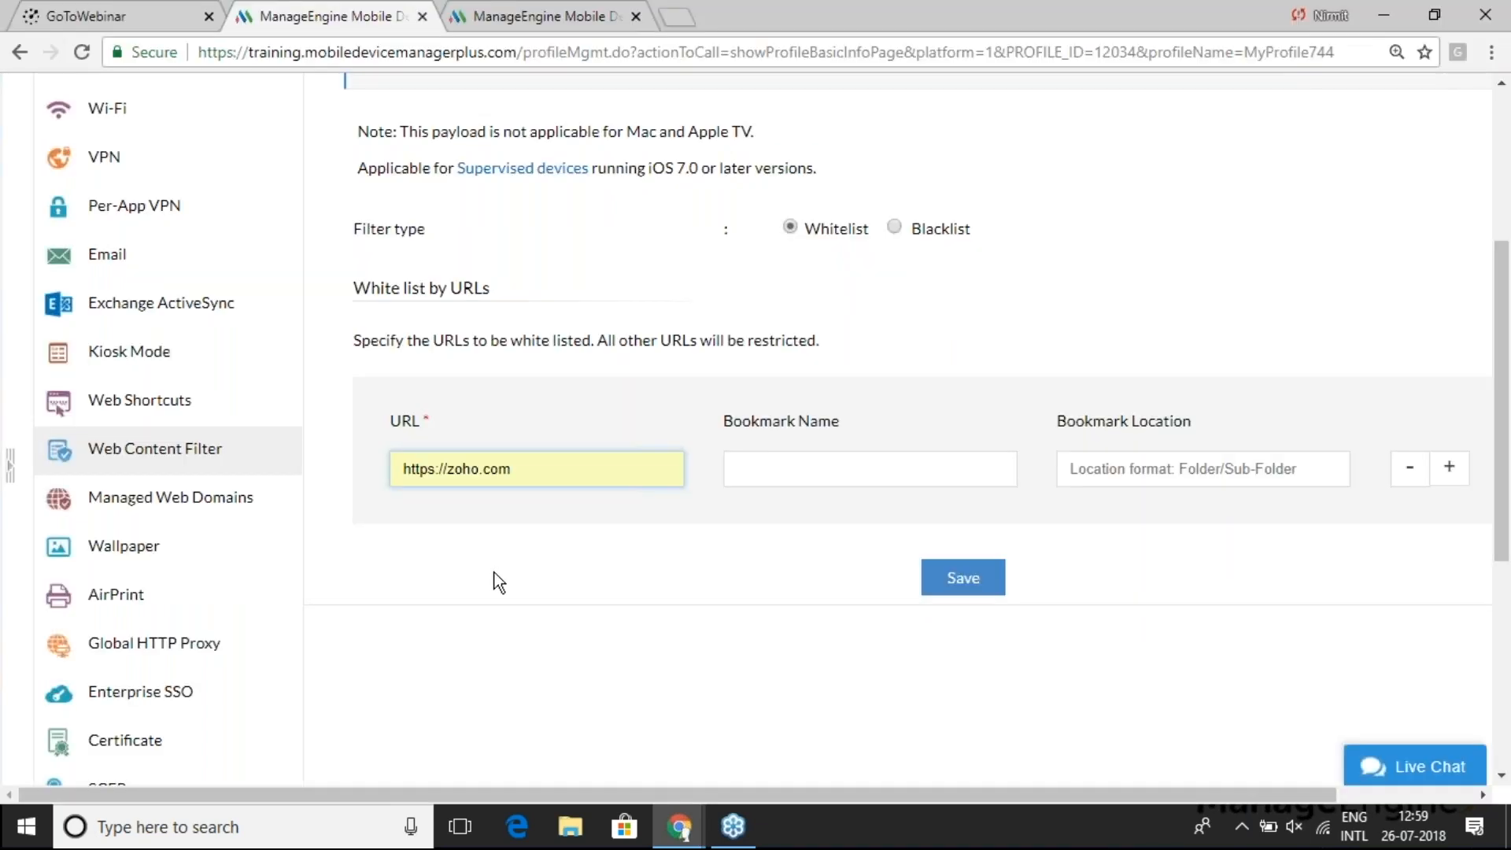
scroll(482, 573, "up", 2)
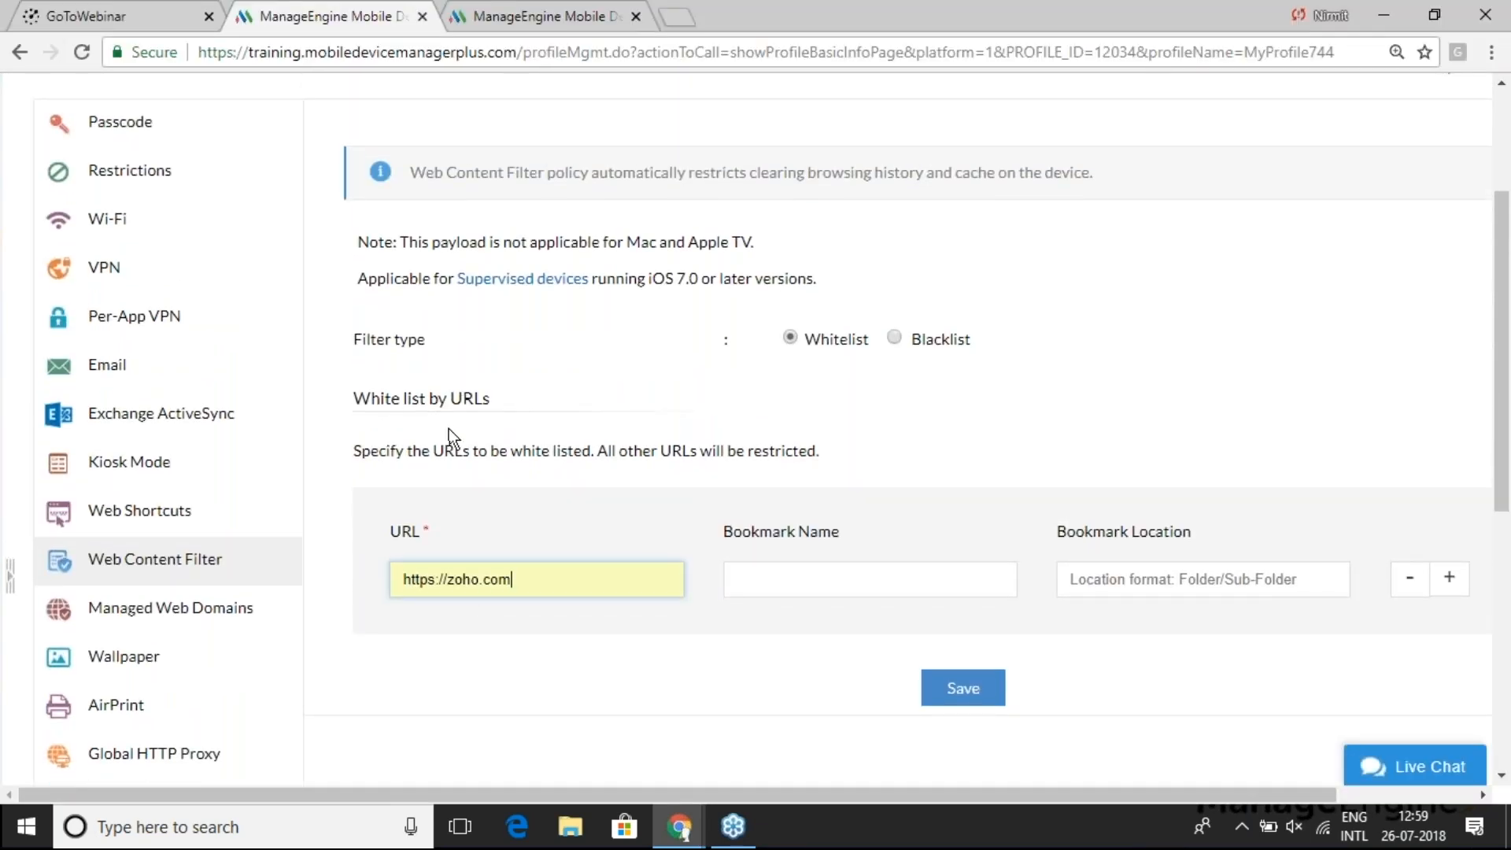
scroll(448, 428, "down", 4)
scroll(448, 428, "down", 2)
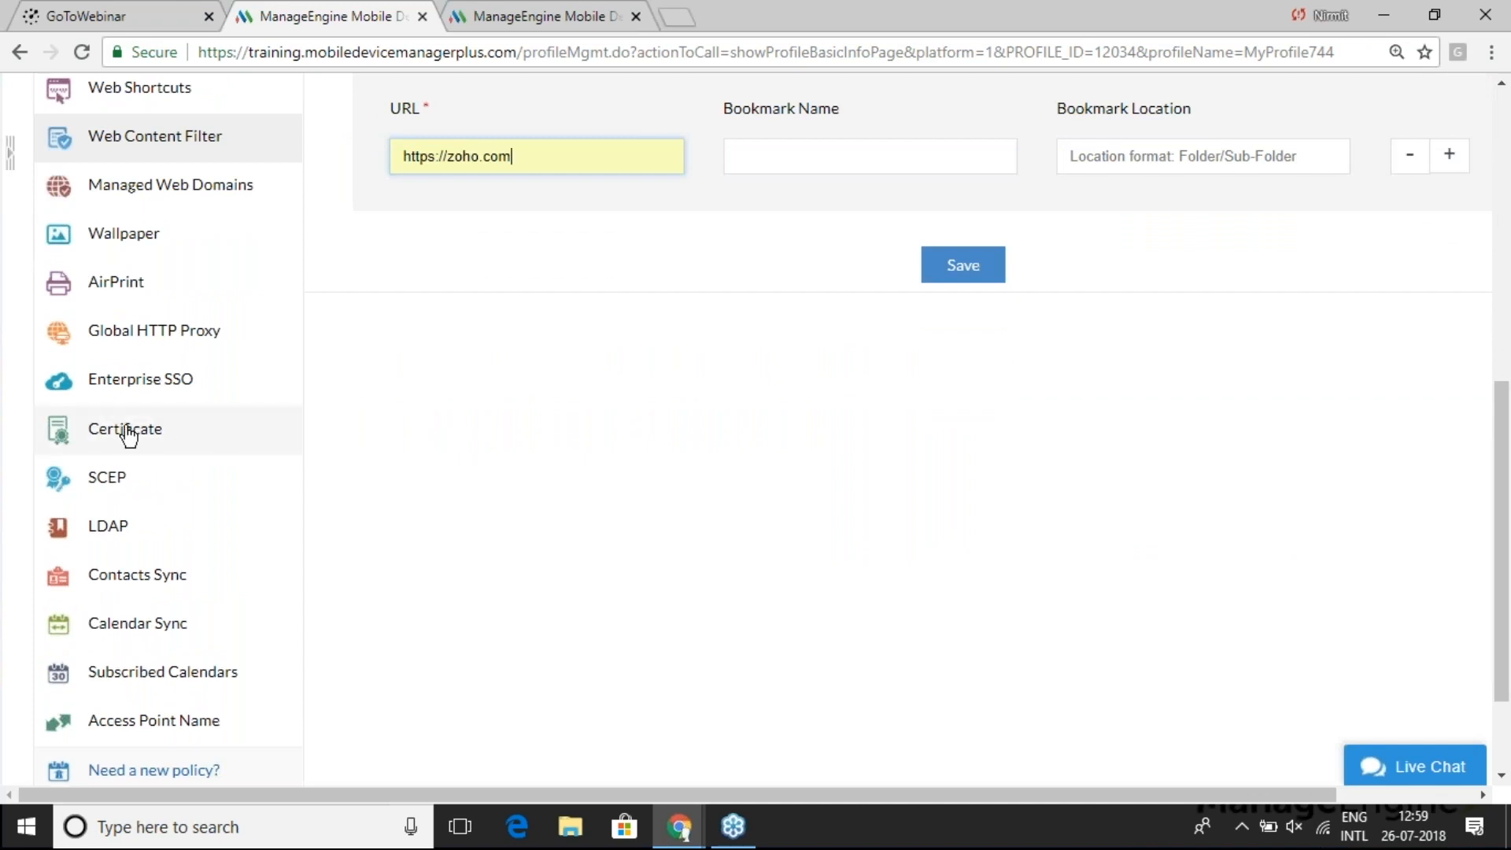
left_click(126, 433)
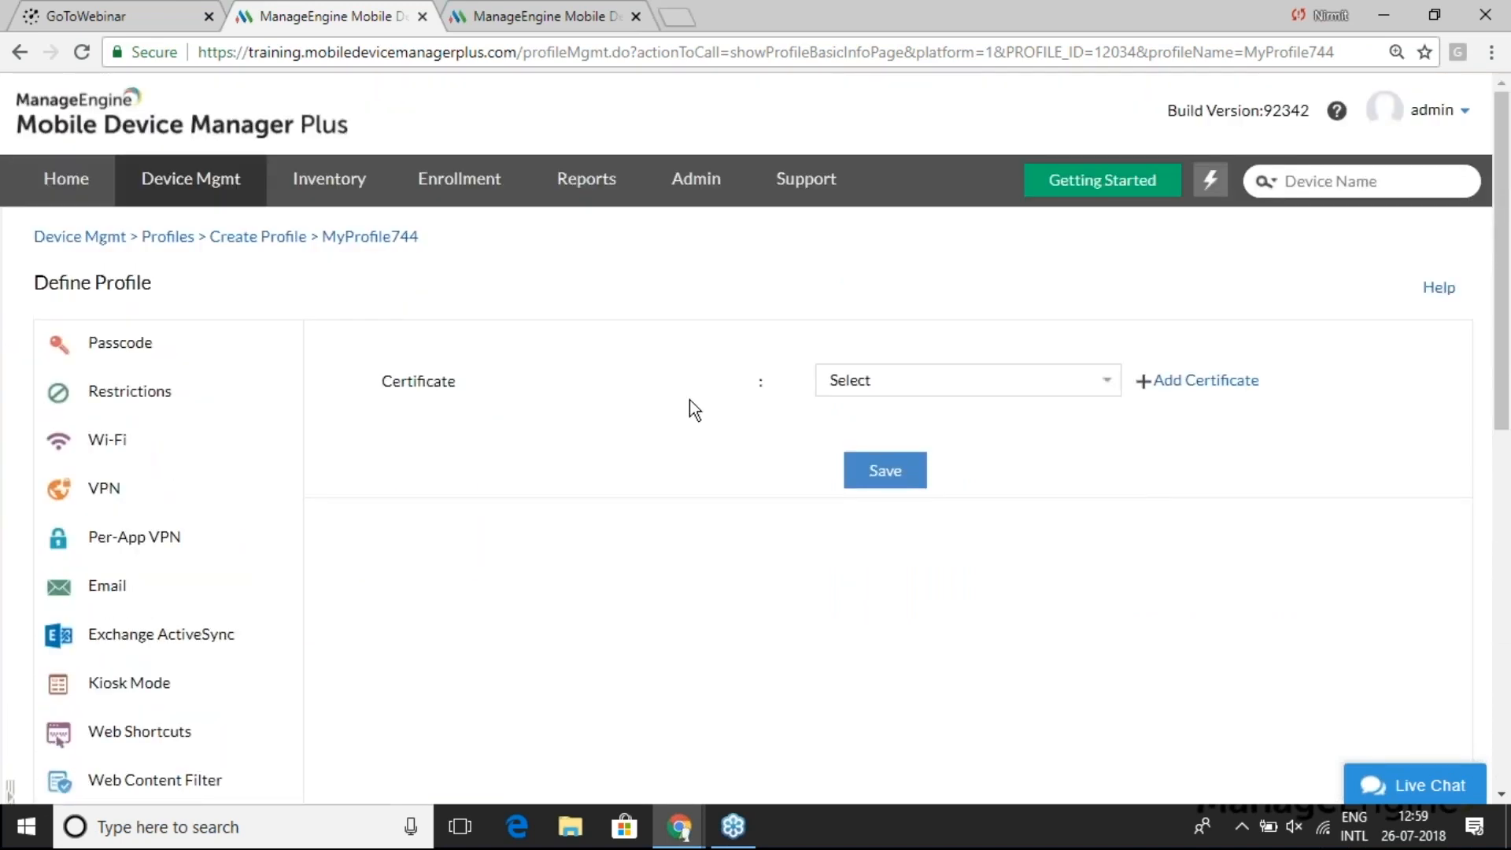
left_click(879, 380)
left_click(875, 428)
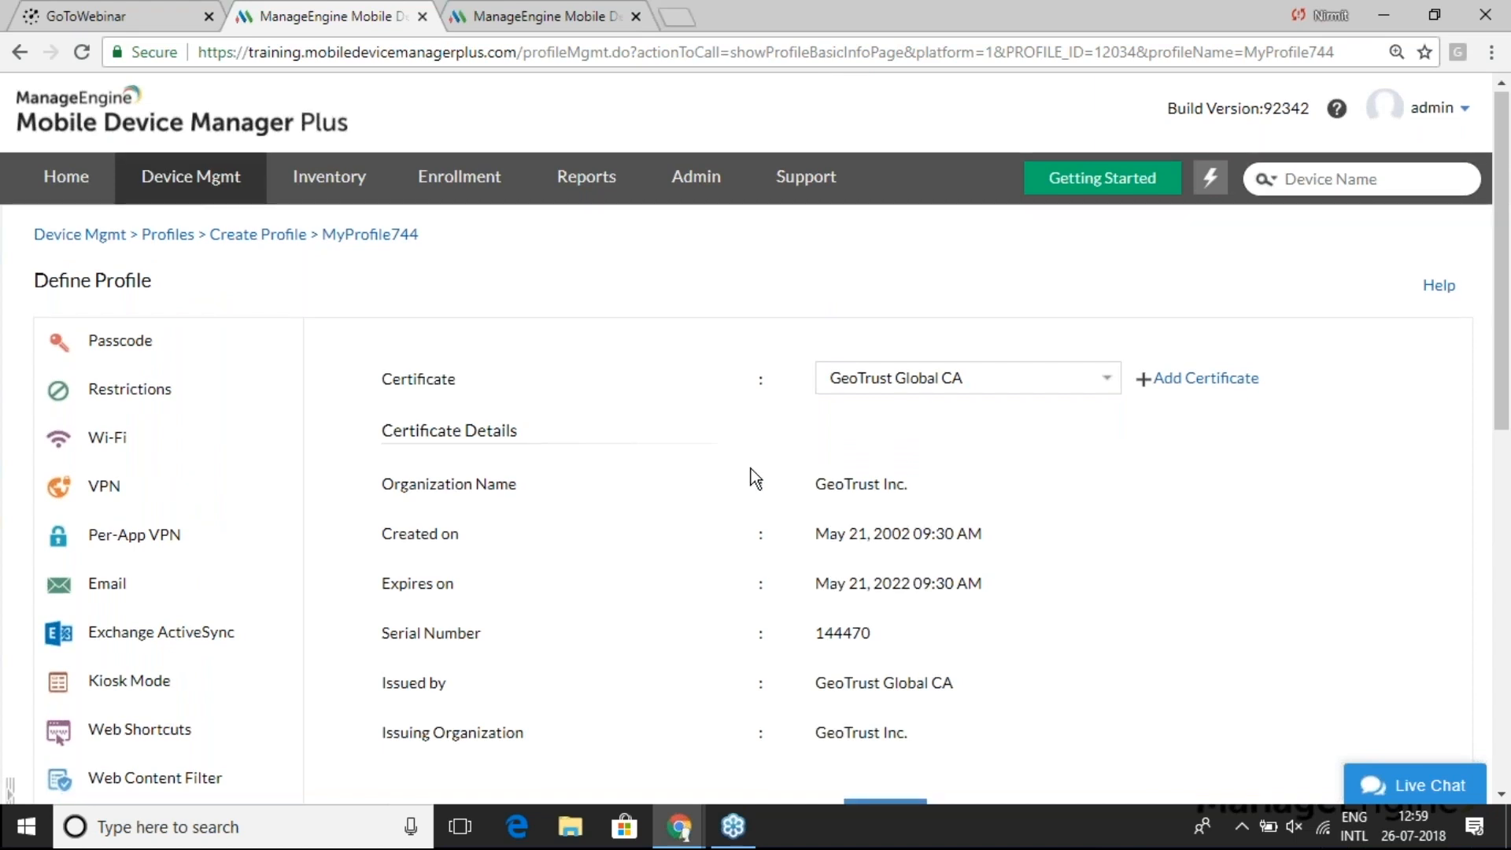
- Look over the GeoTrust Global CA certificate details listed on the page
scroll(751, 469, "down", 1)
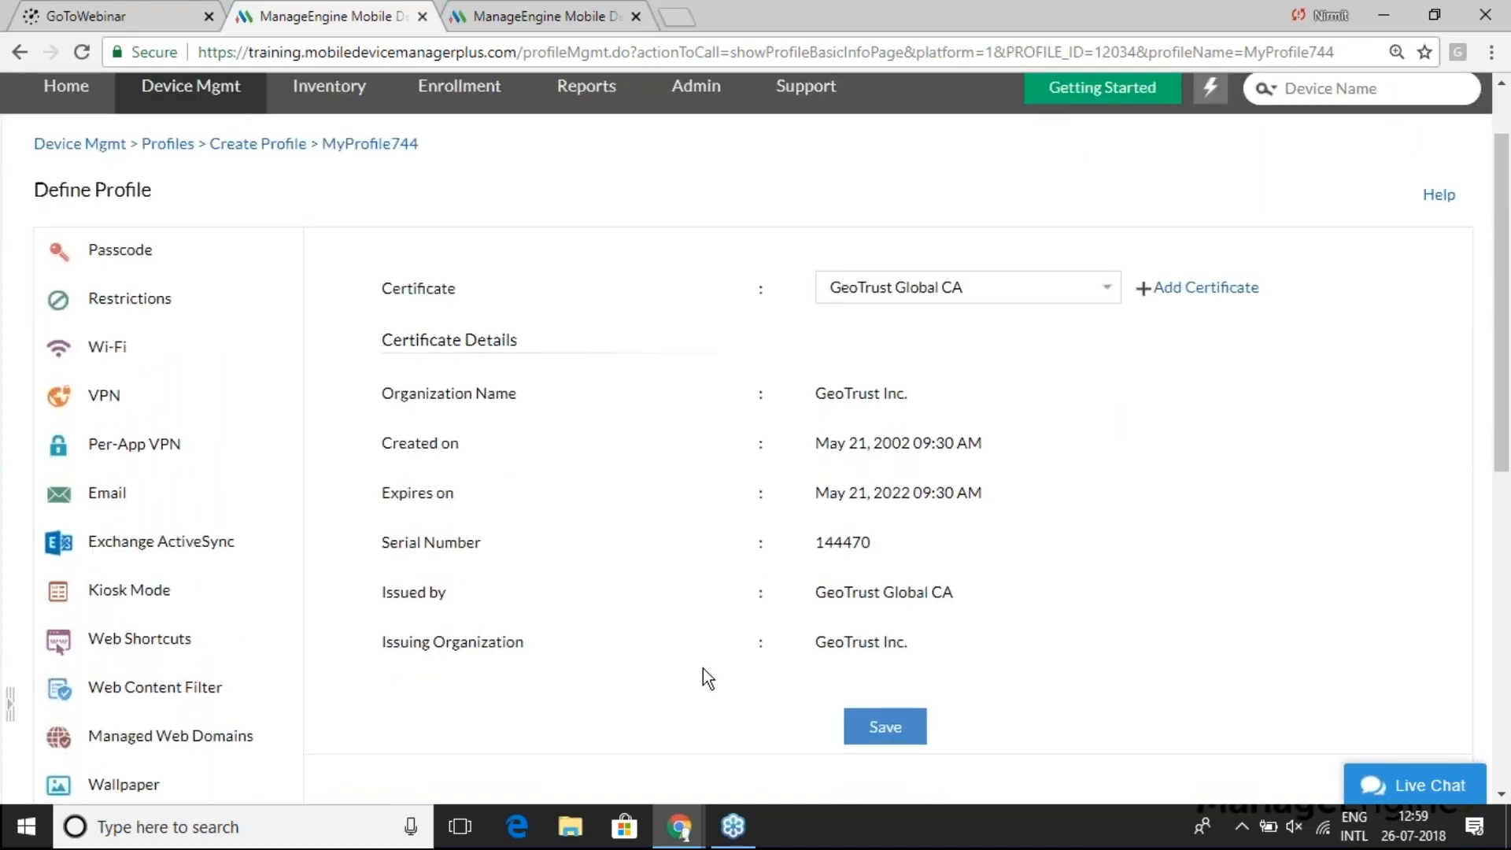
scroll(703, 669, "down", 3)
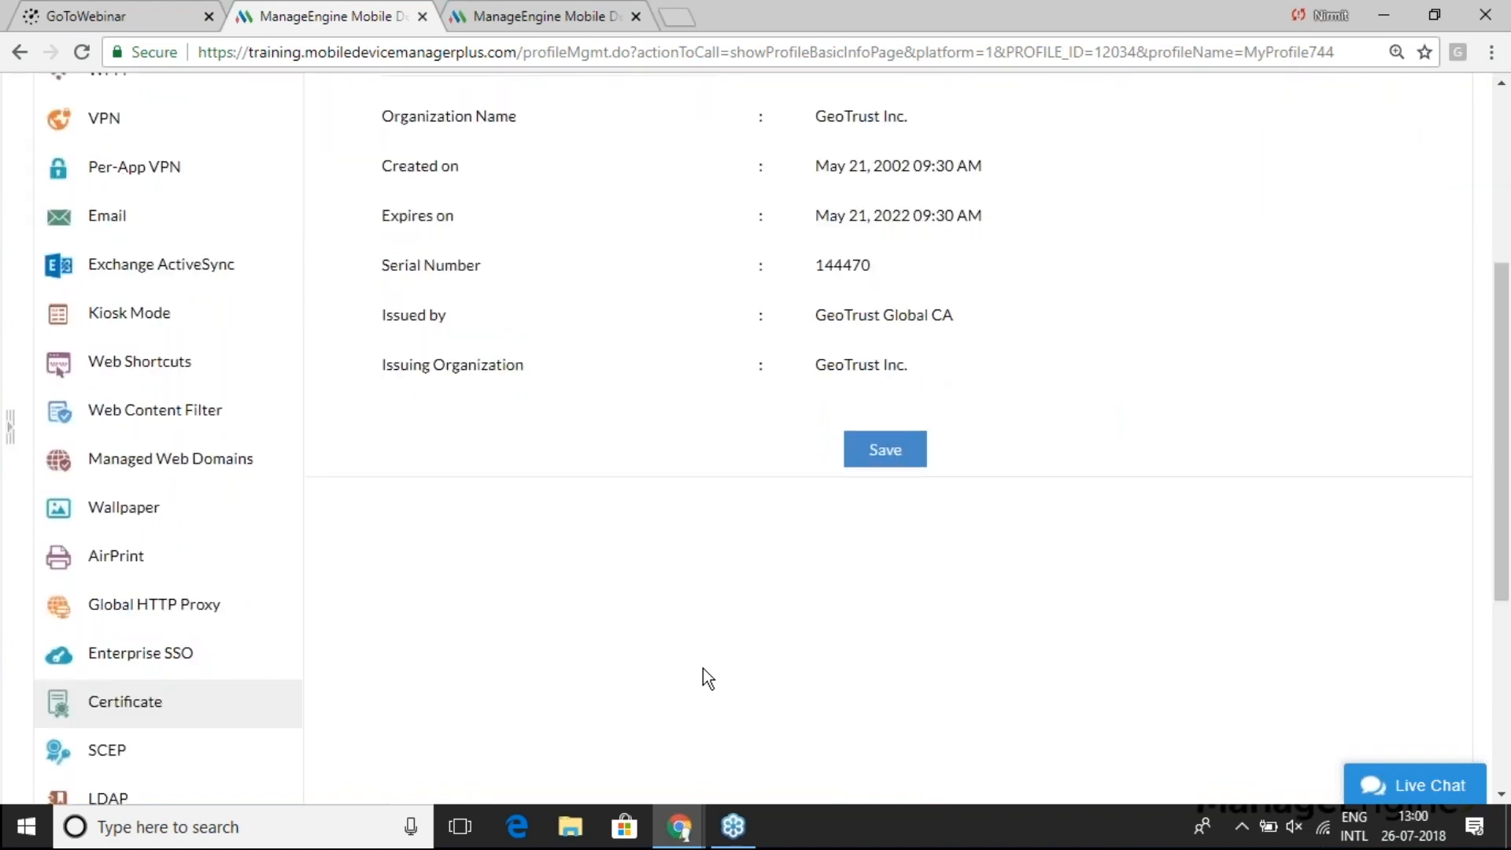
scroll(702, 668, "down", 1)
scroll(702, 668, "up", 1)
scroll(702, 668, "up", 2)
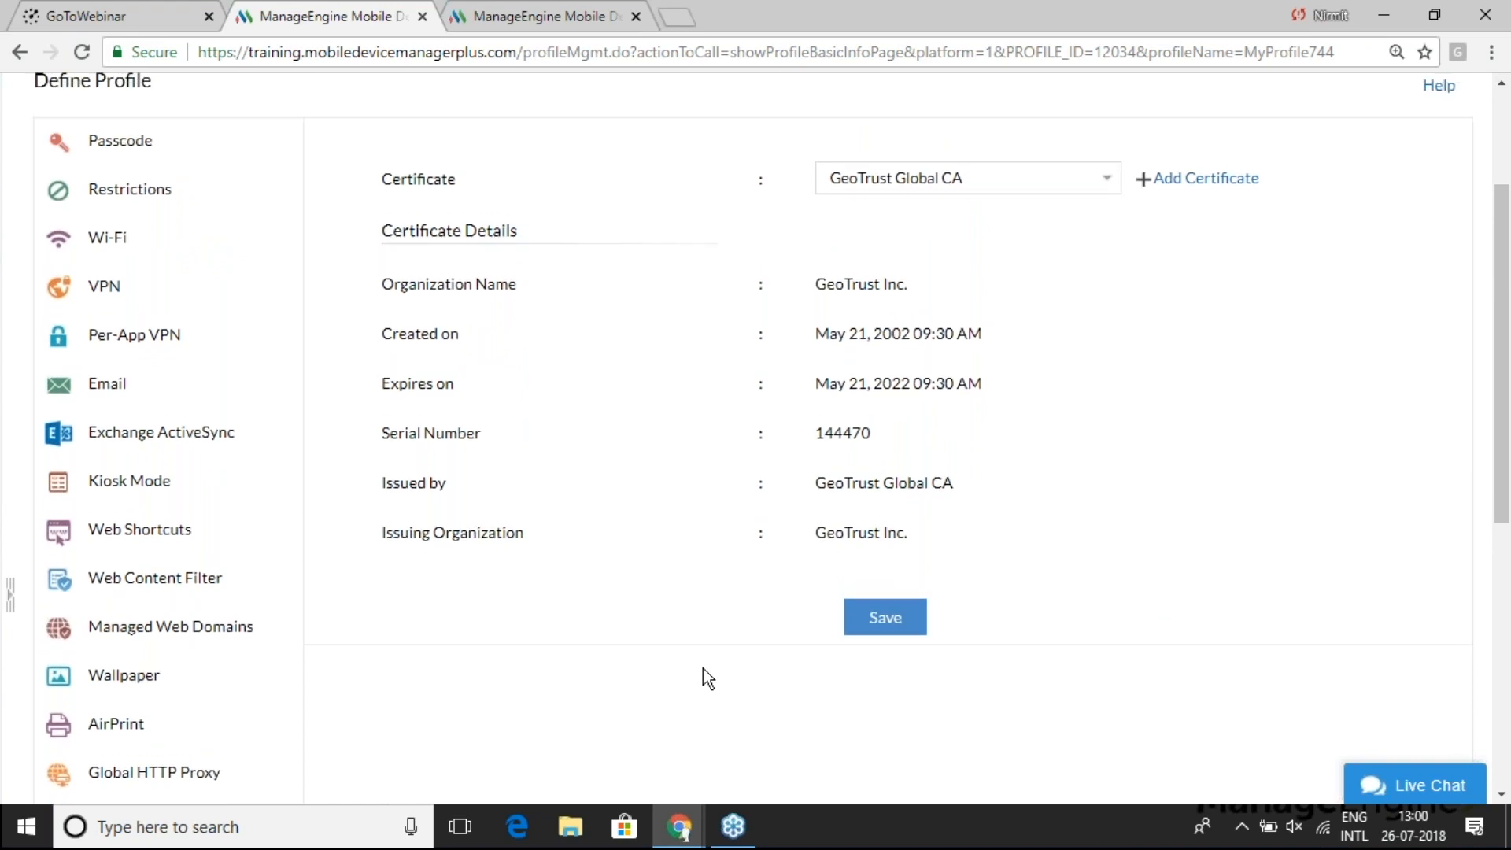
scroll(702, 668, "down", 1)
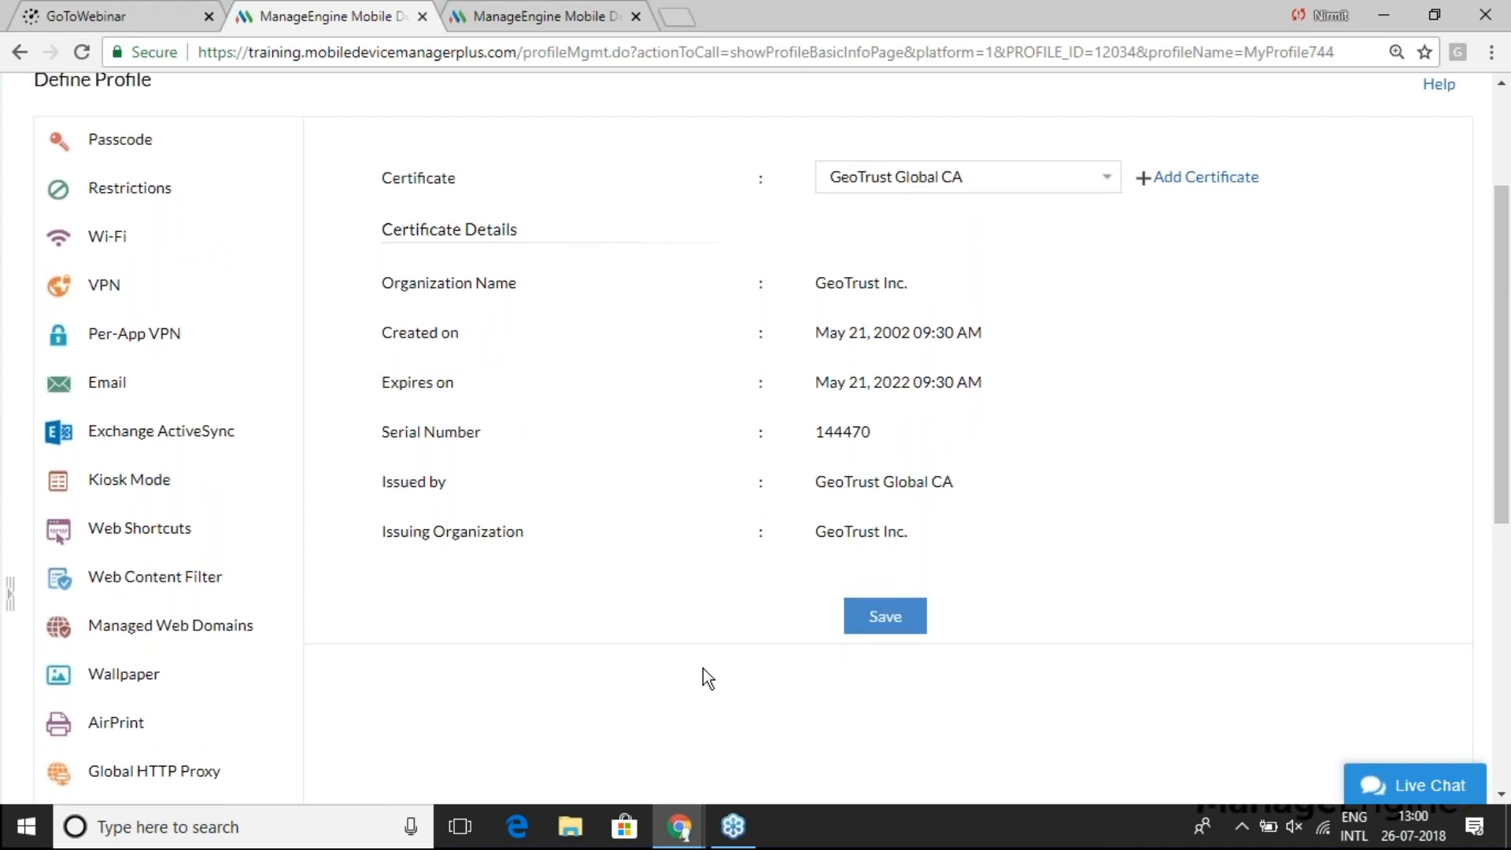
scroll(701, 668, "down", 5)
- Look over MyProfile744's SCEP form, then advance the presentation to the Scenario 4 slide
left_click(161, 529)
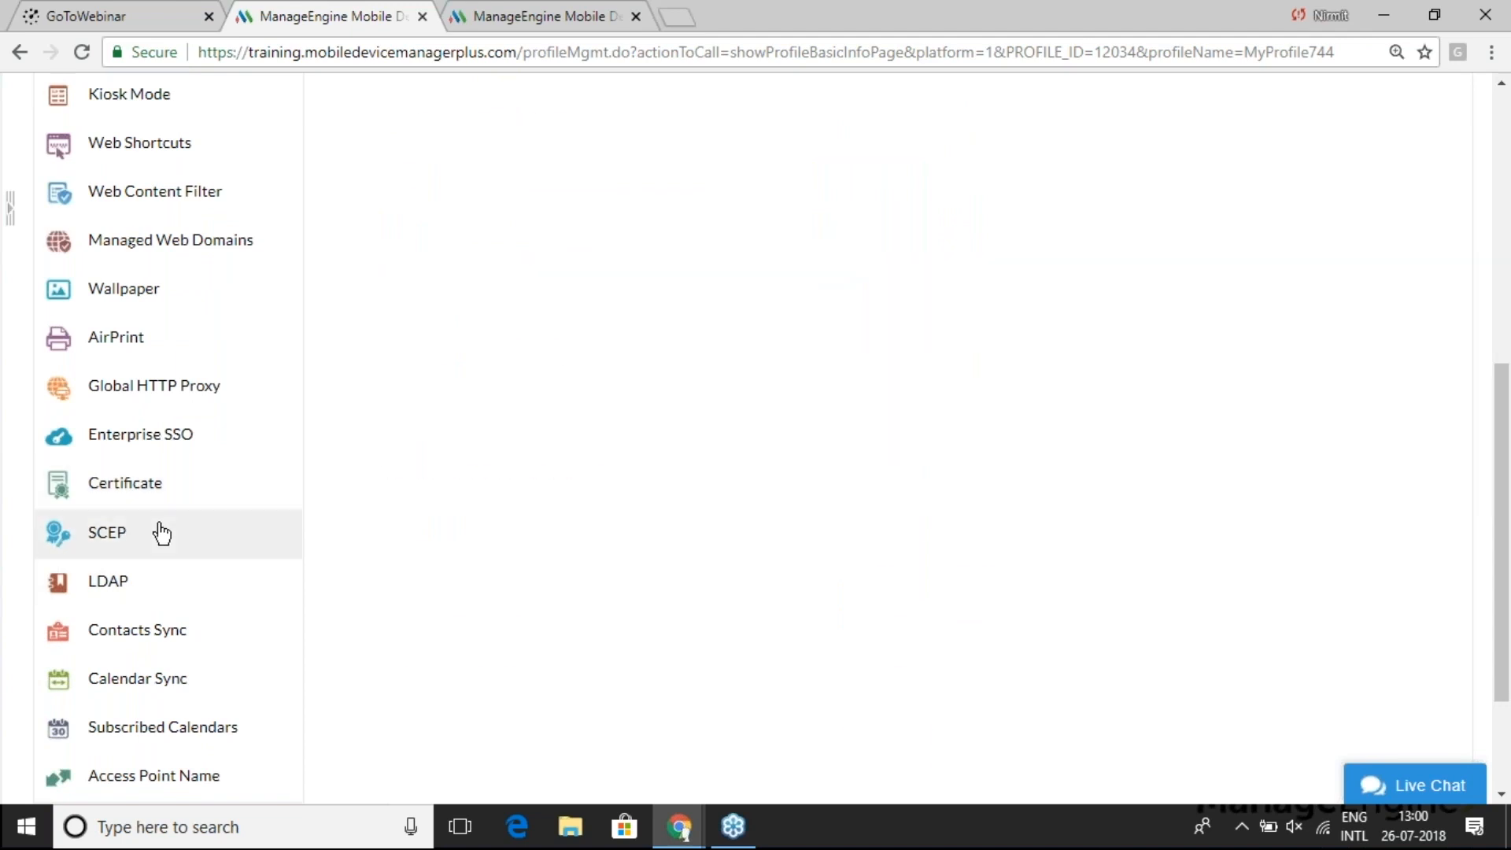
scroll(645, 466, "up", 1)
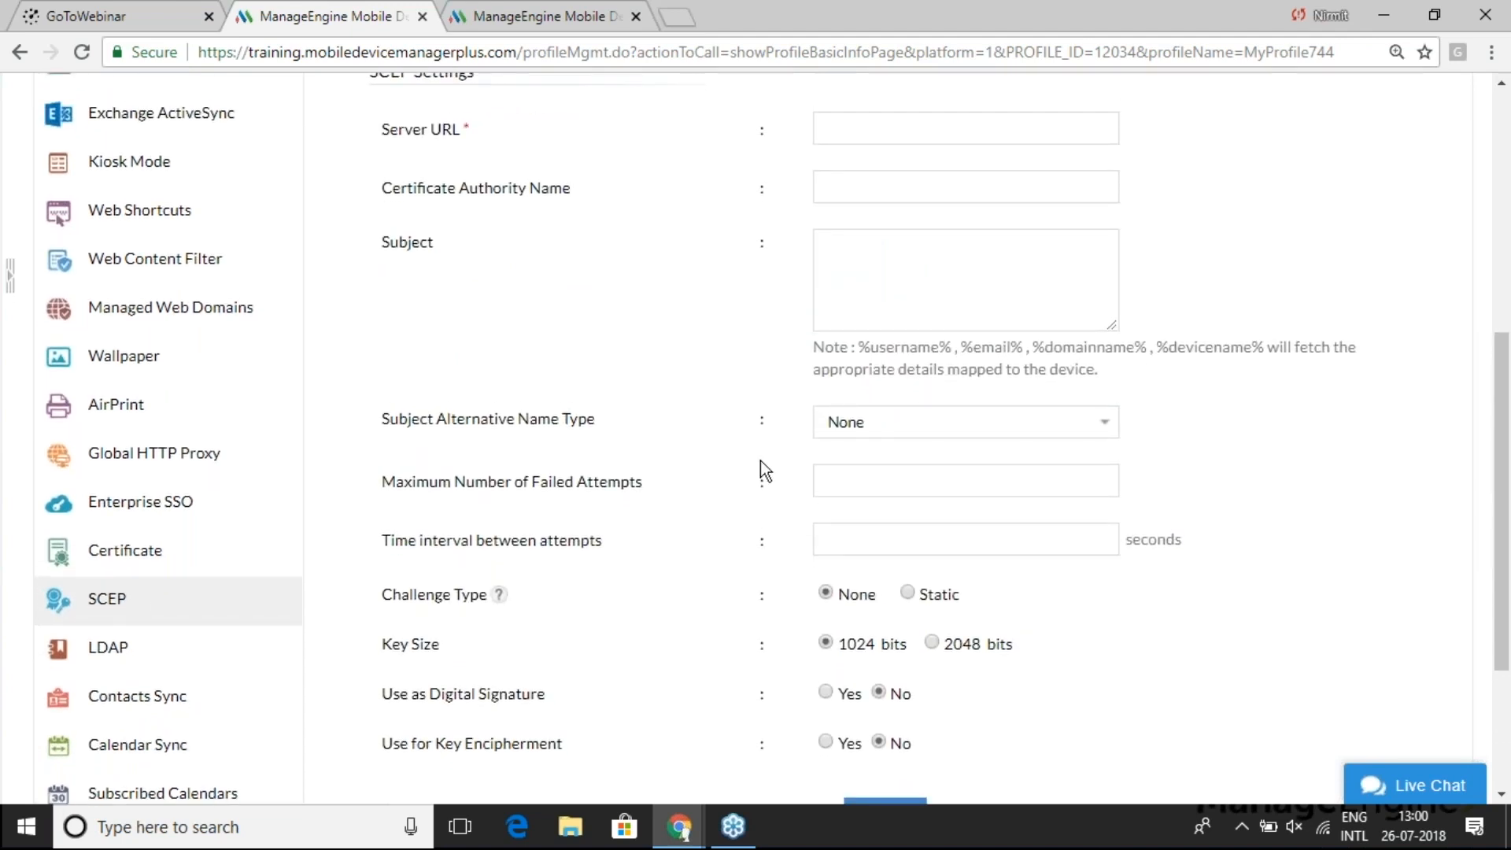
scroll(760, 461, "down", 3)
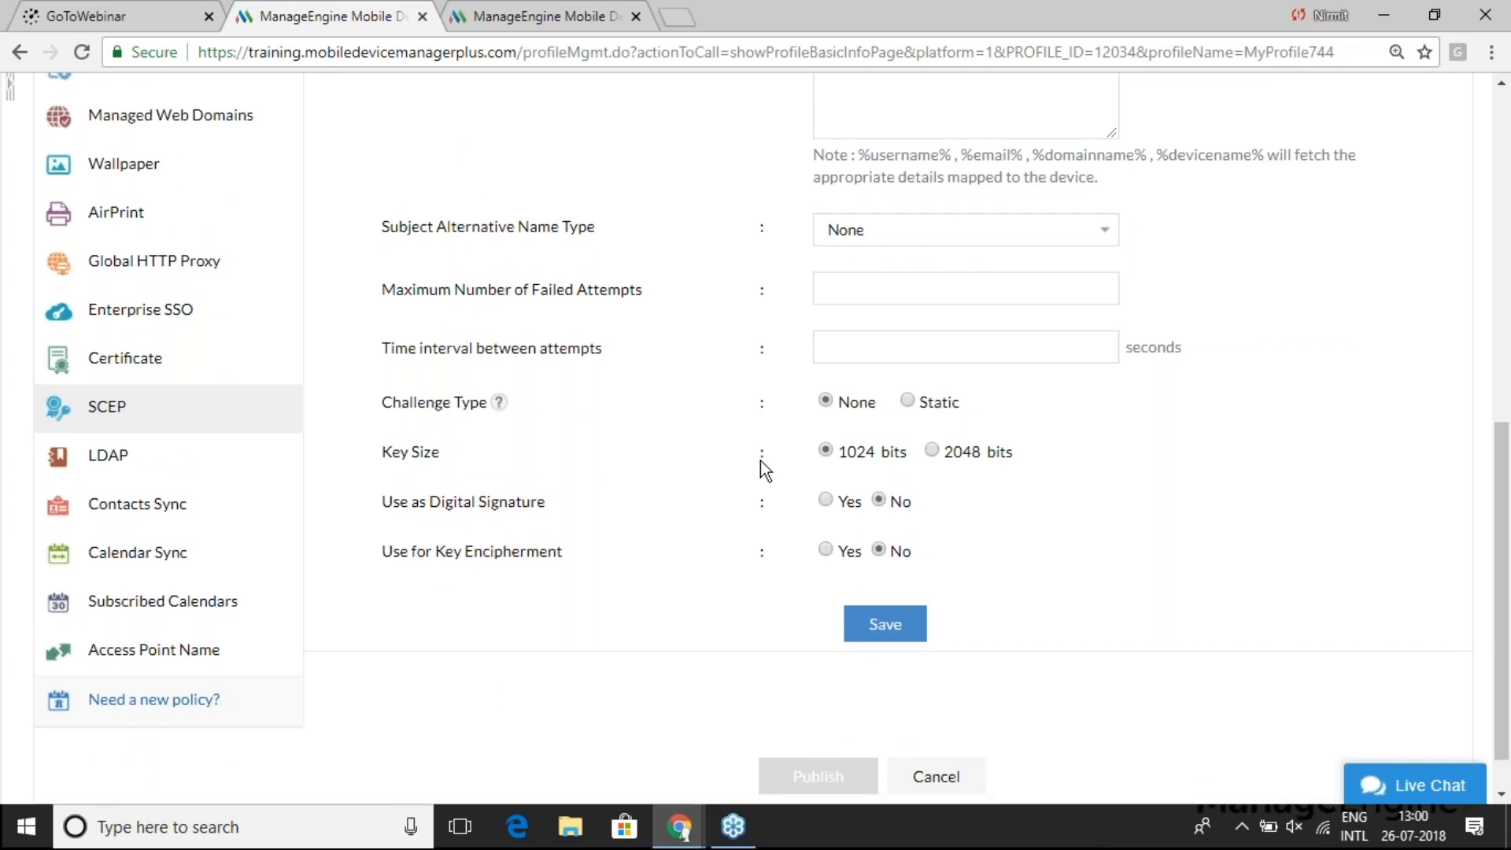
scroll(760, 461, "up", 2)
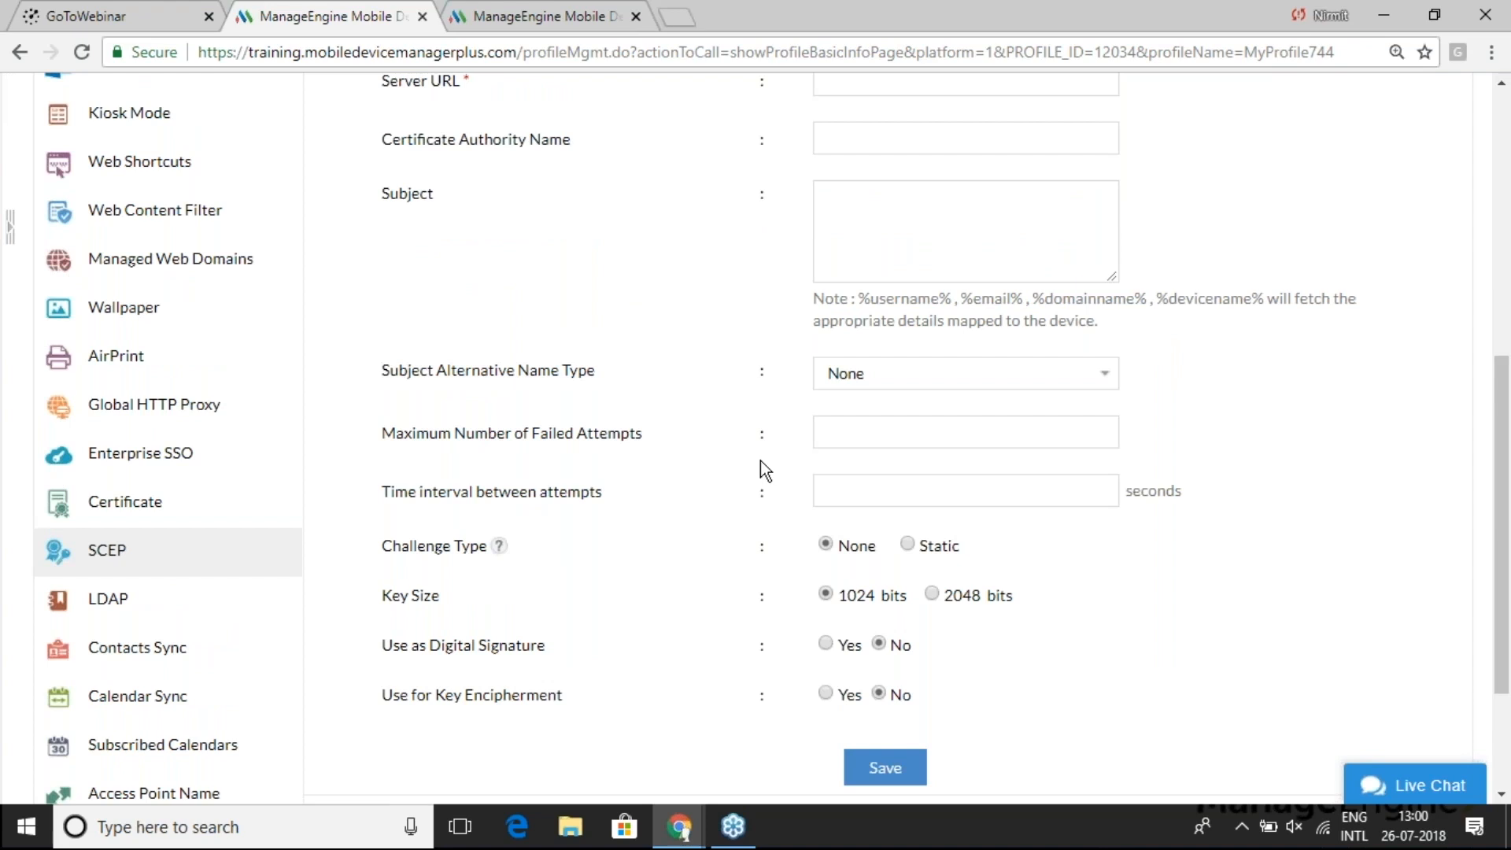
key("alt+Tab")
key("Right")
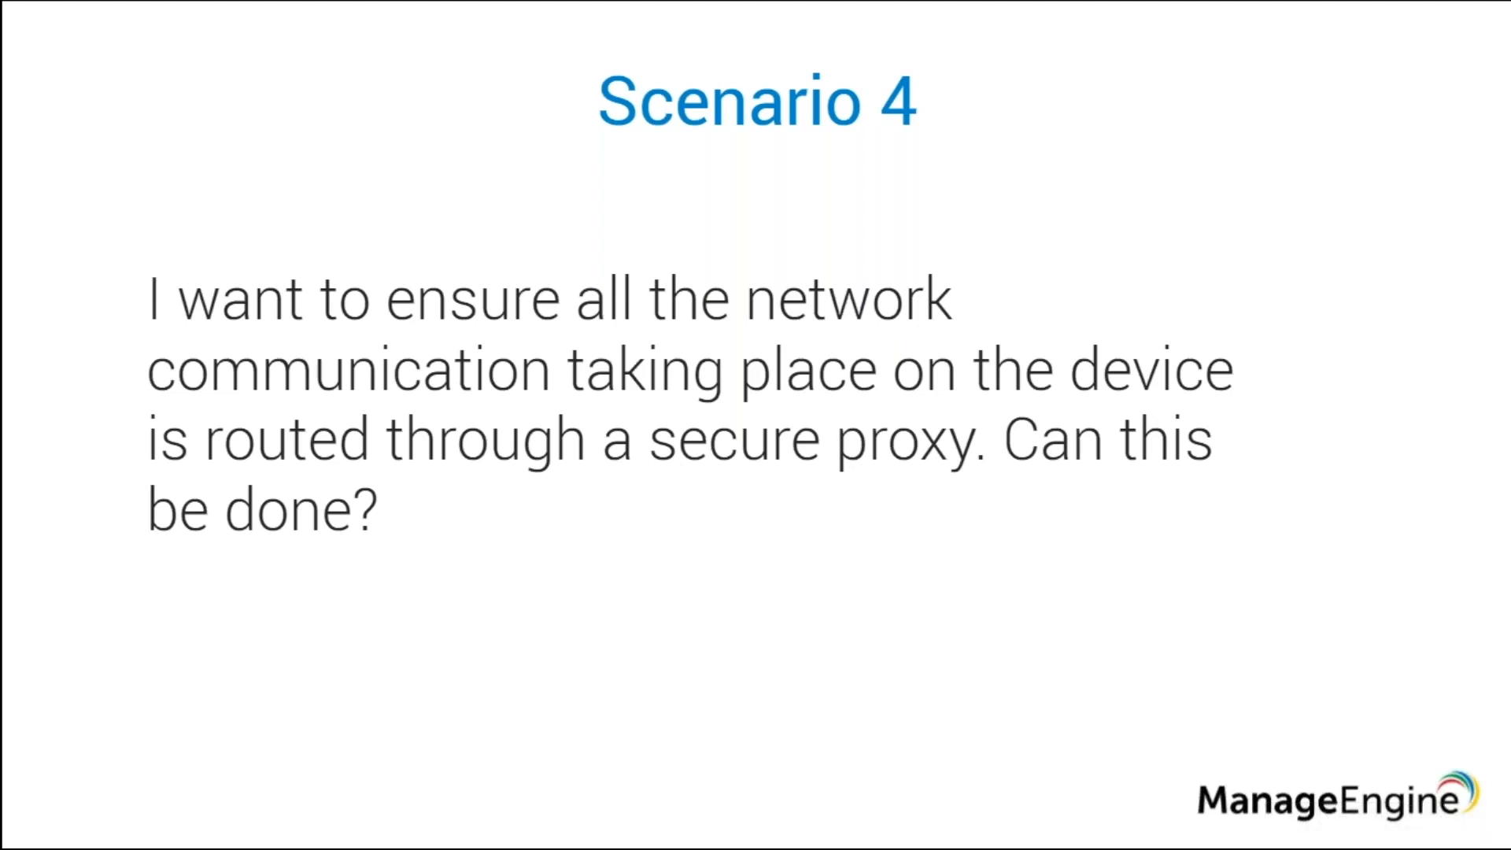
- Look over MyProfile744's Manual Global HTTP Proxy page, then go back to the Scenario 4 slide
left_click(682, 829)
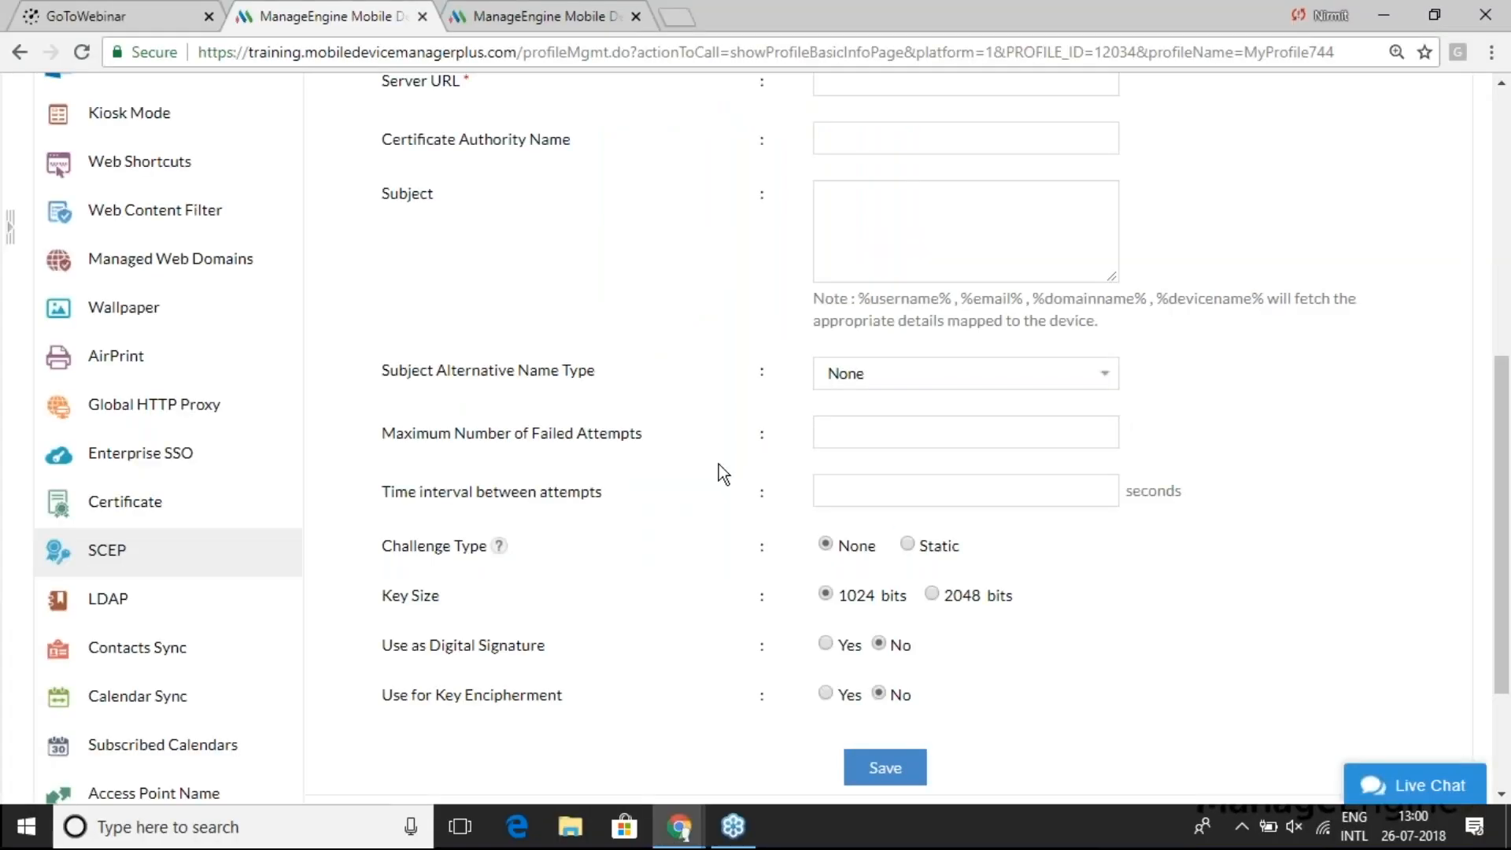
scroll(643, 401, "up", 2)
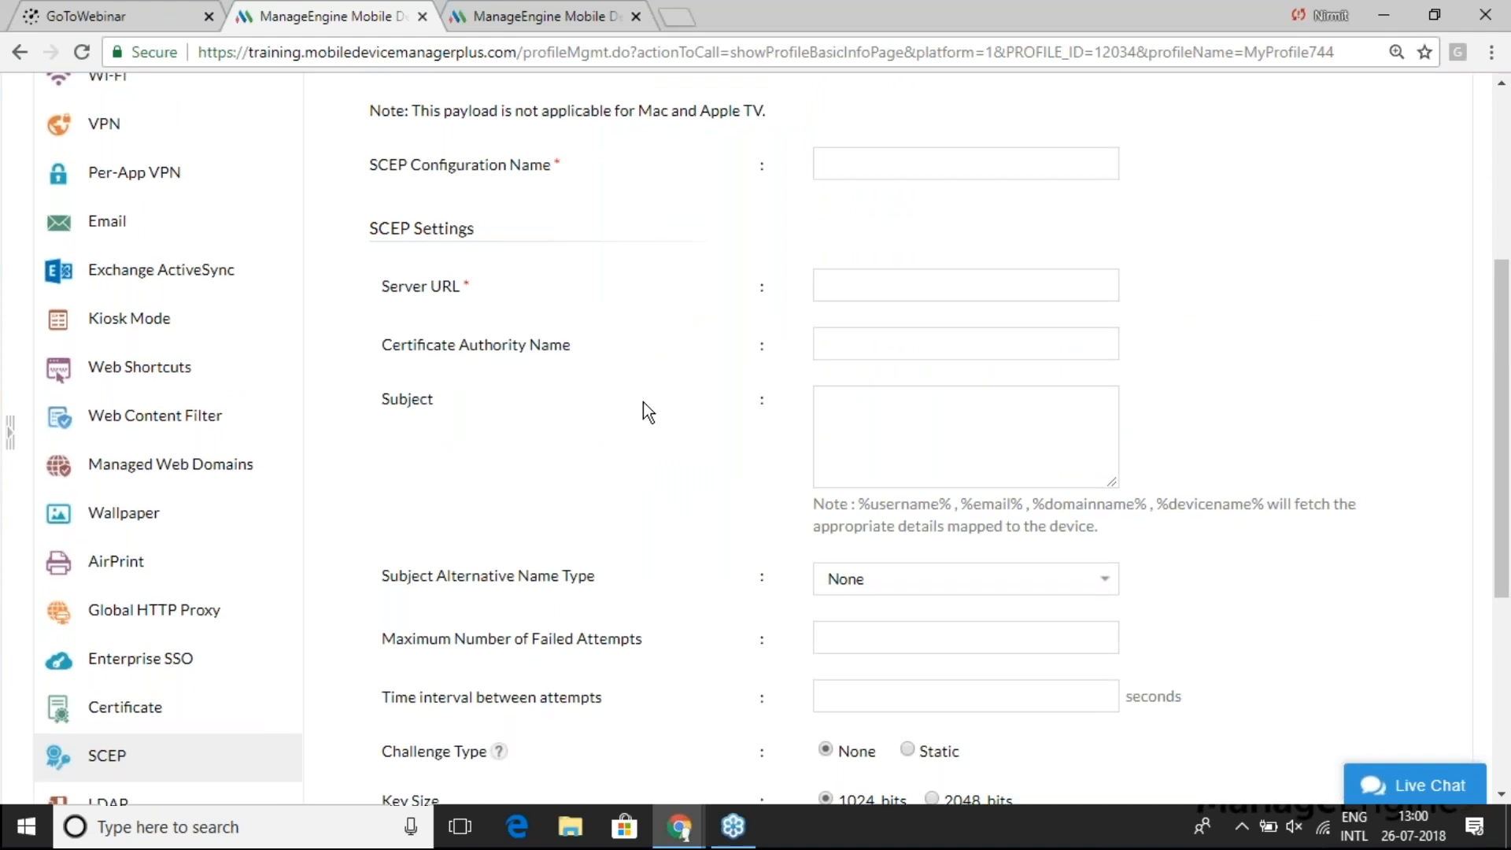
scroll(644, 402, "down", 3)
scroll(644, 402, "down", 1)
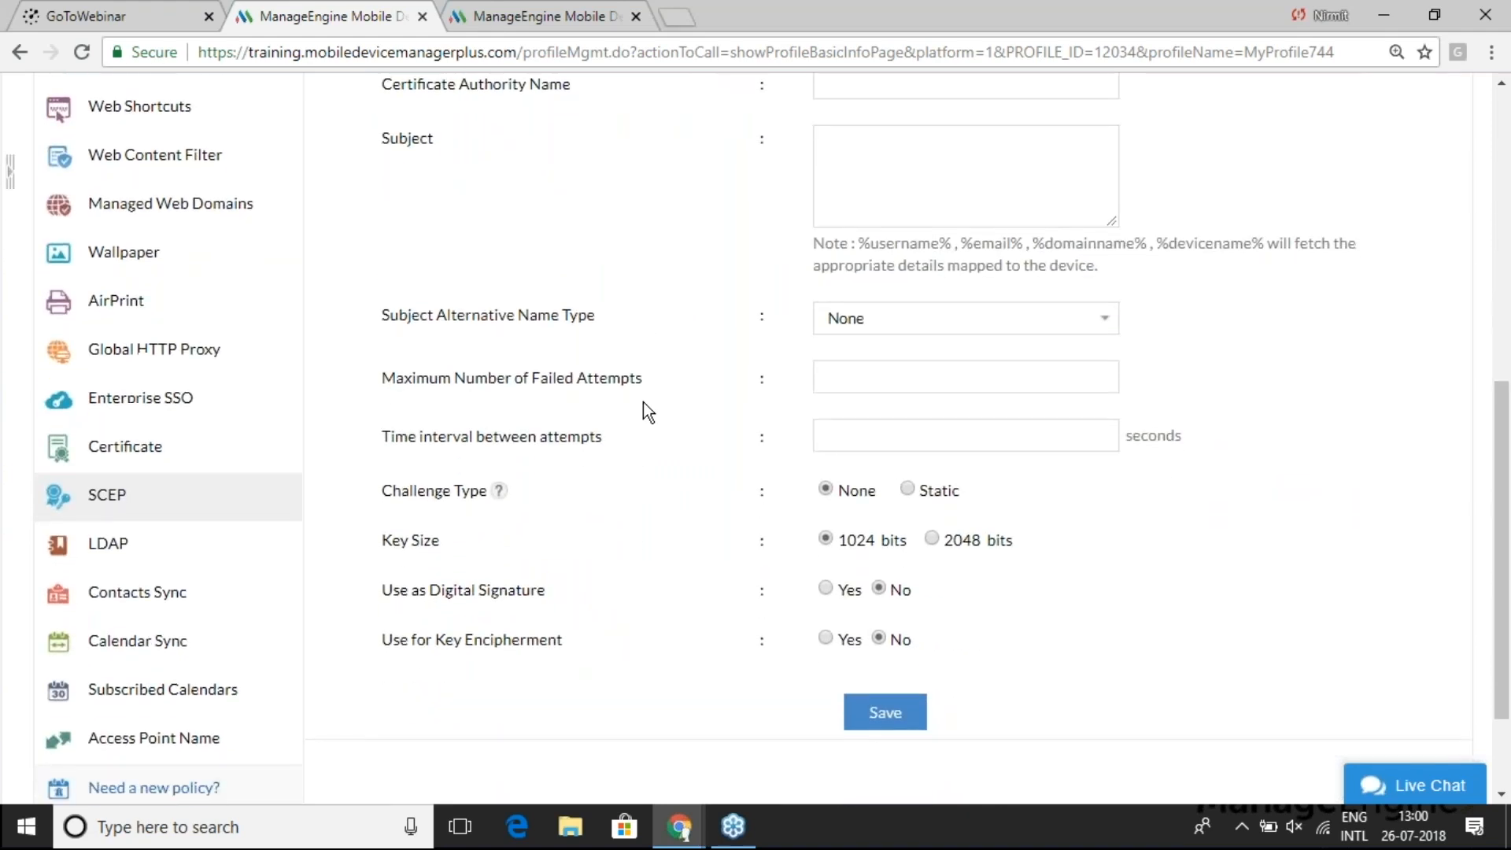
left_click(173, 356)
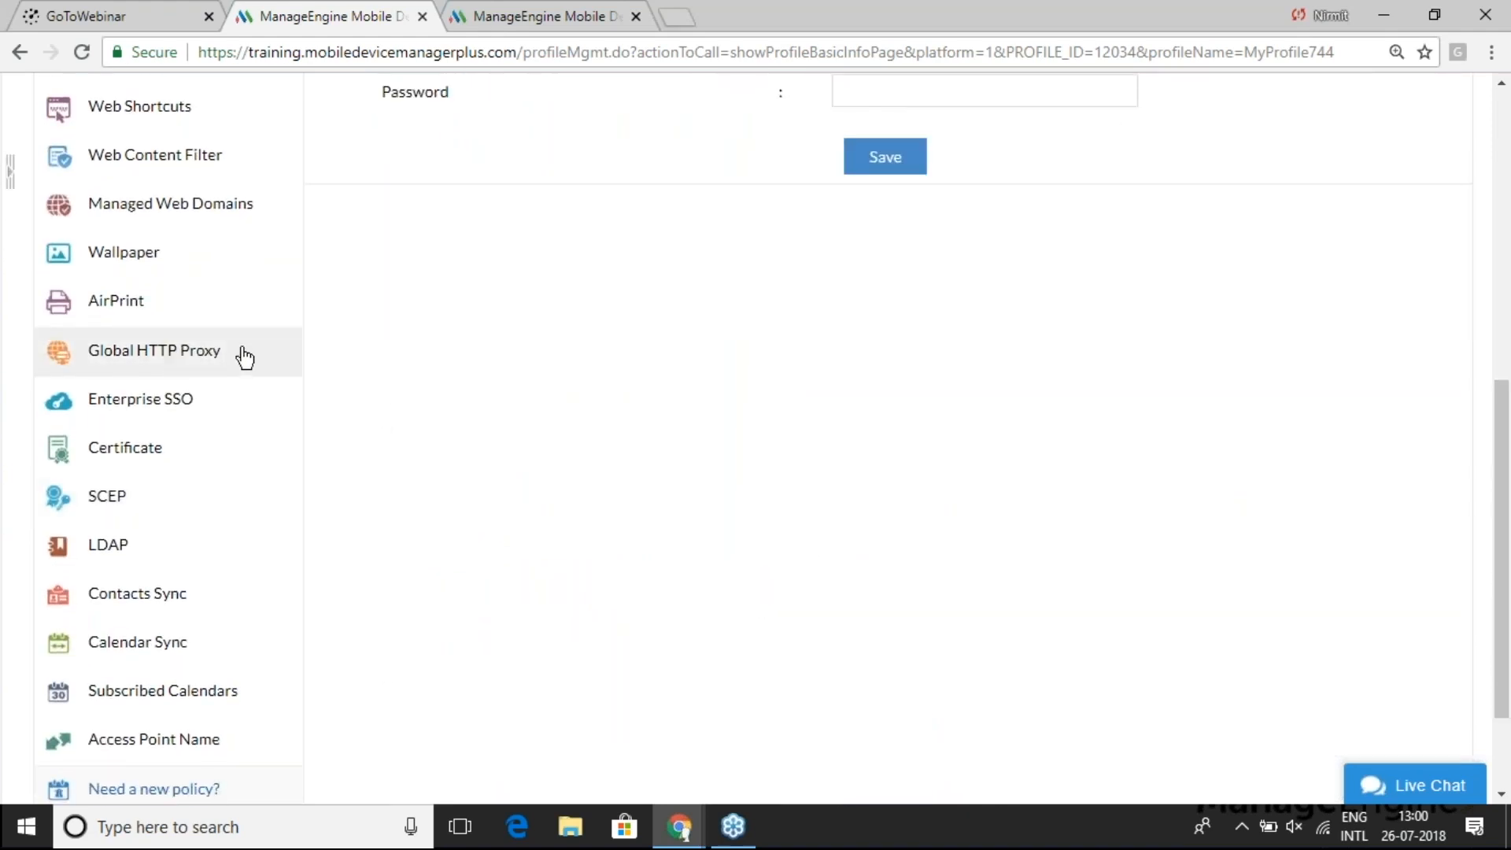
scroll(847, 320, "up", 5)
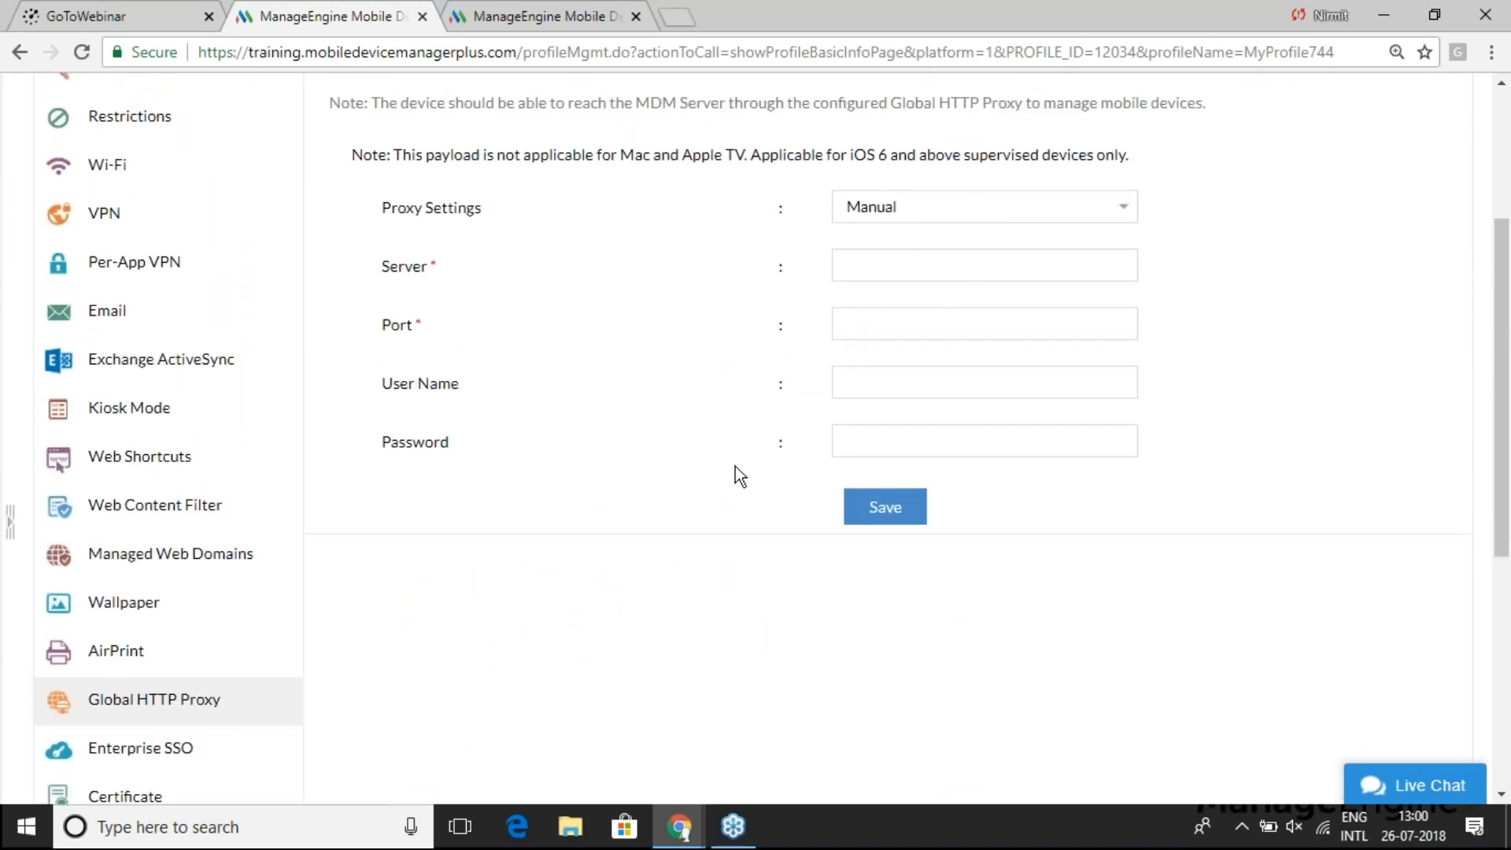
scroll(726, 463, "up", 3)
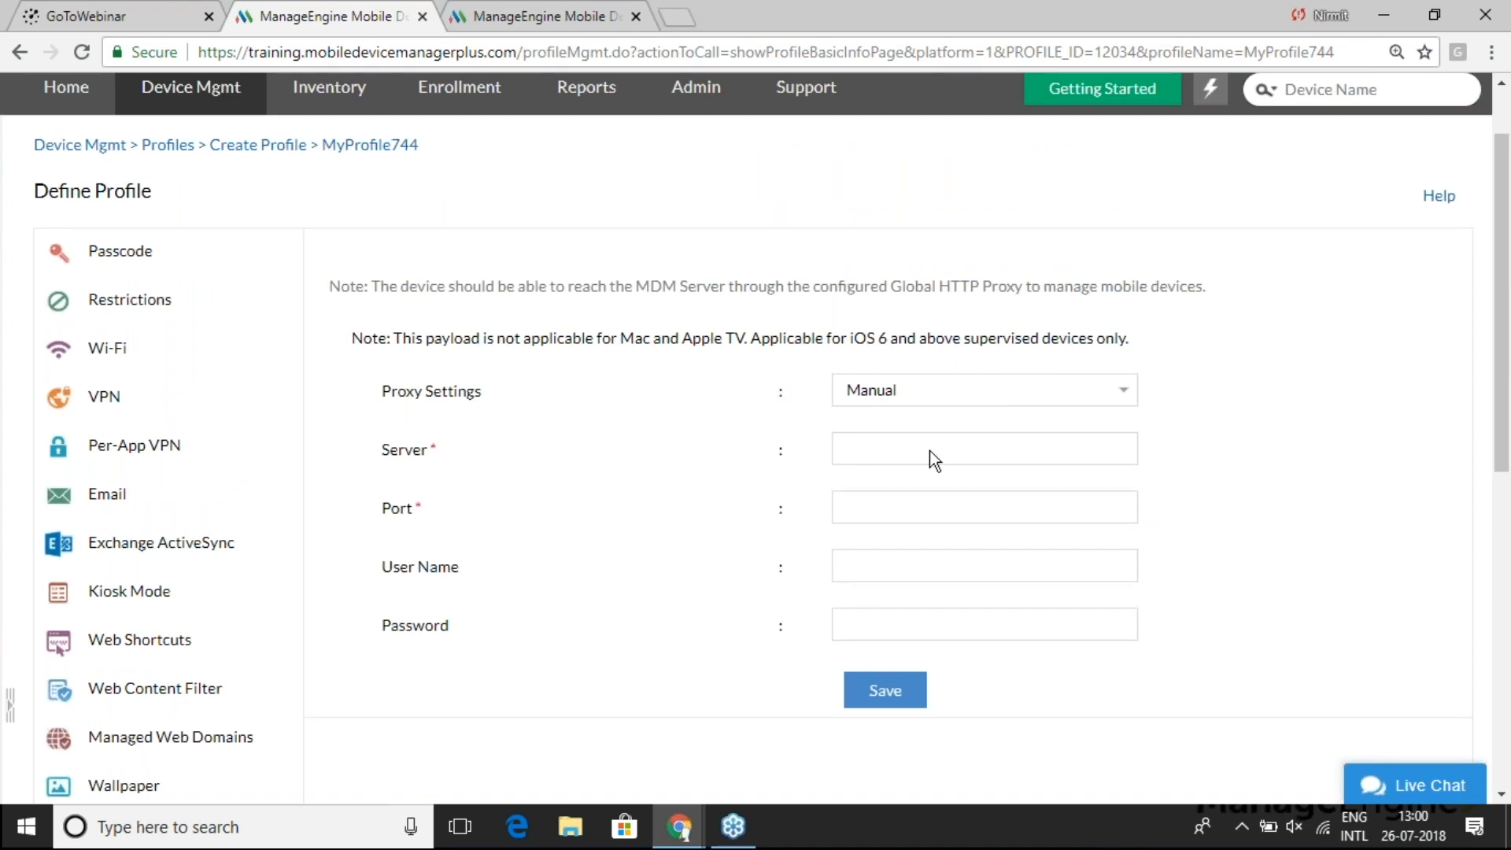
key("alt+Tab")
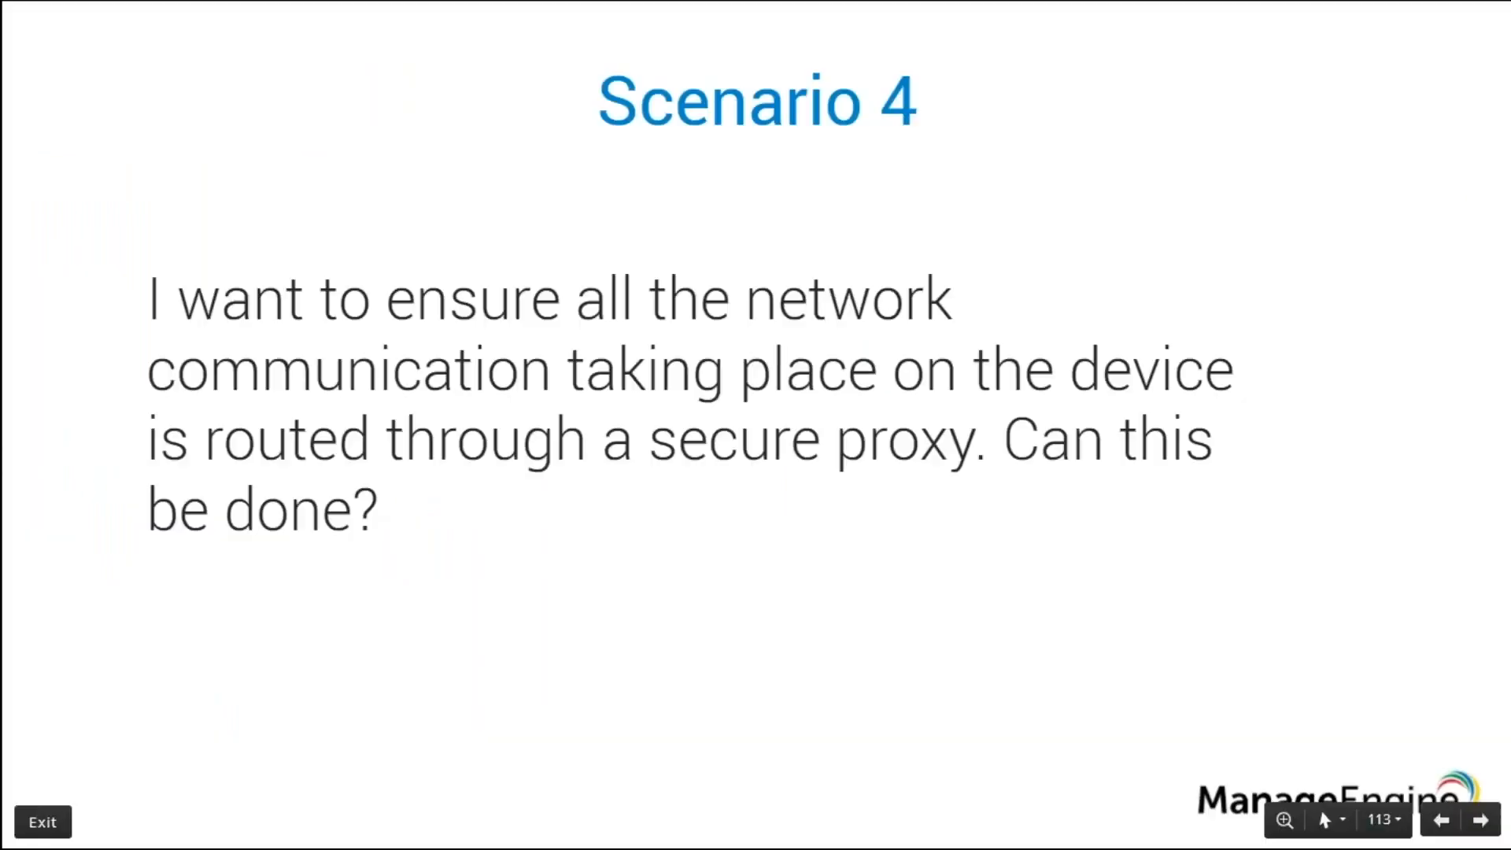
- Advance the slideshow past Questions to the Question 1 slide, then exit it
key("Right")
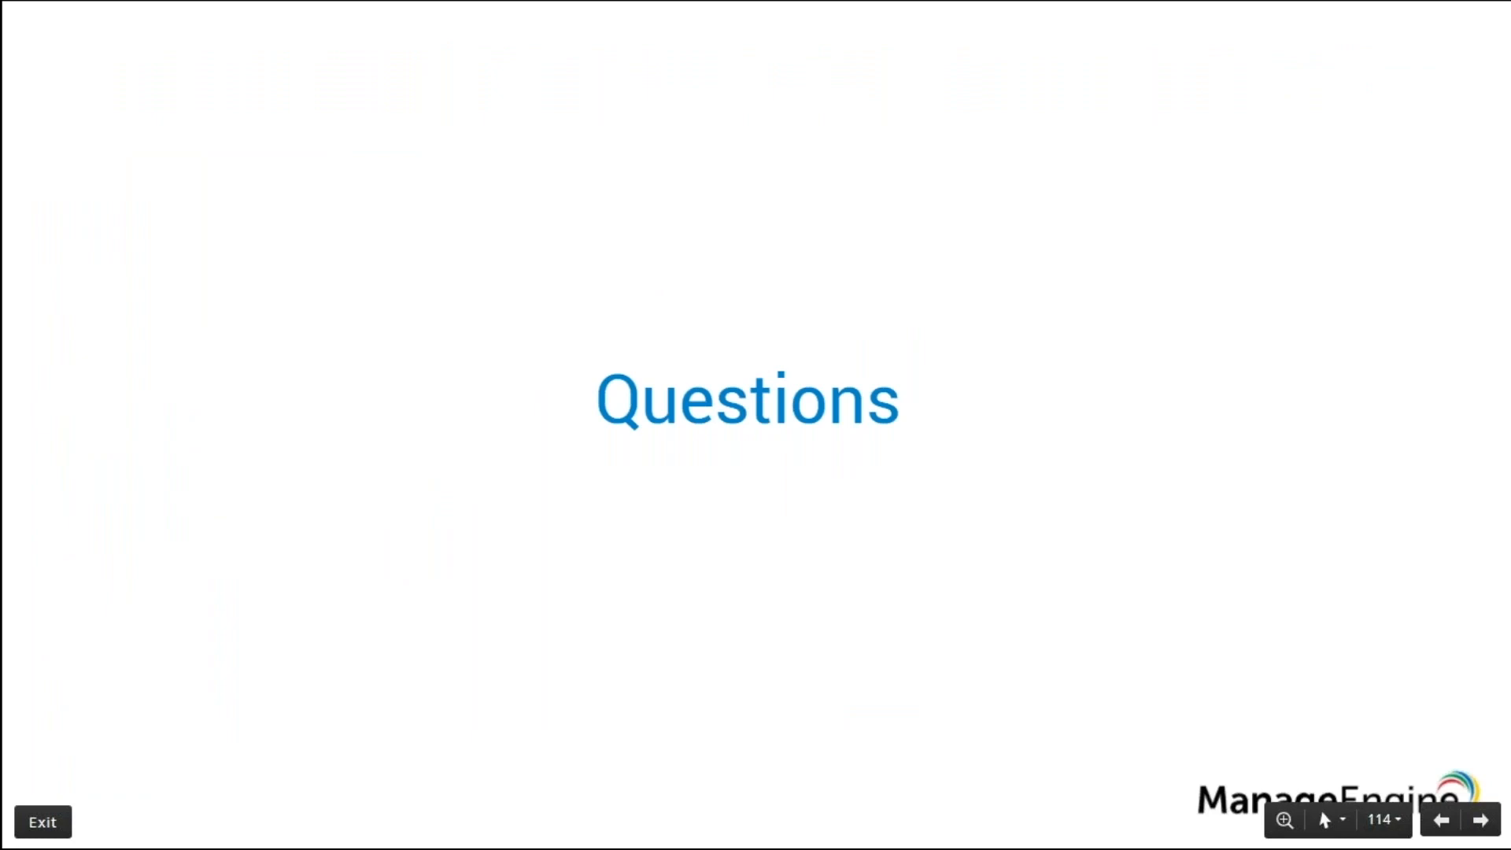
key("Right")
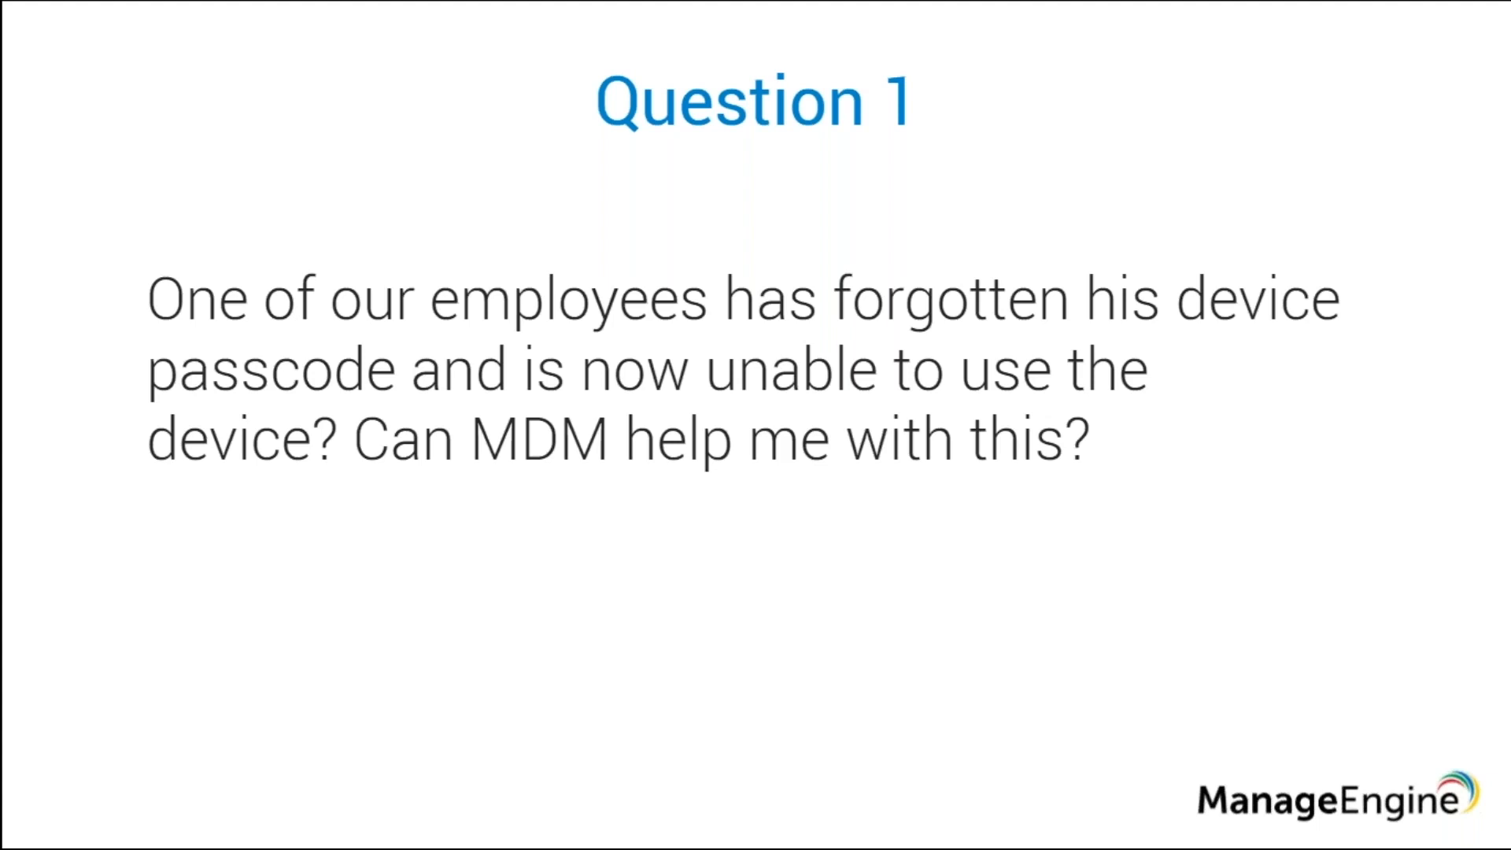
key("Escape")
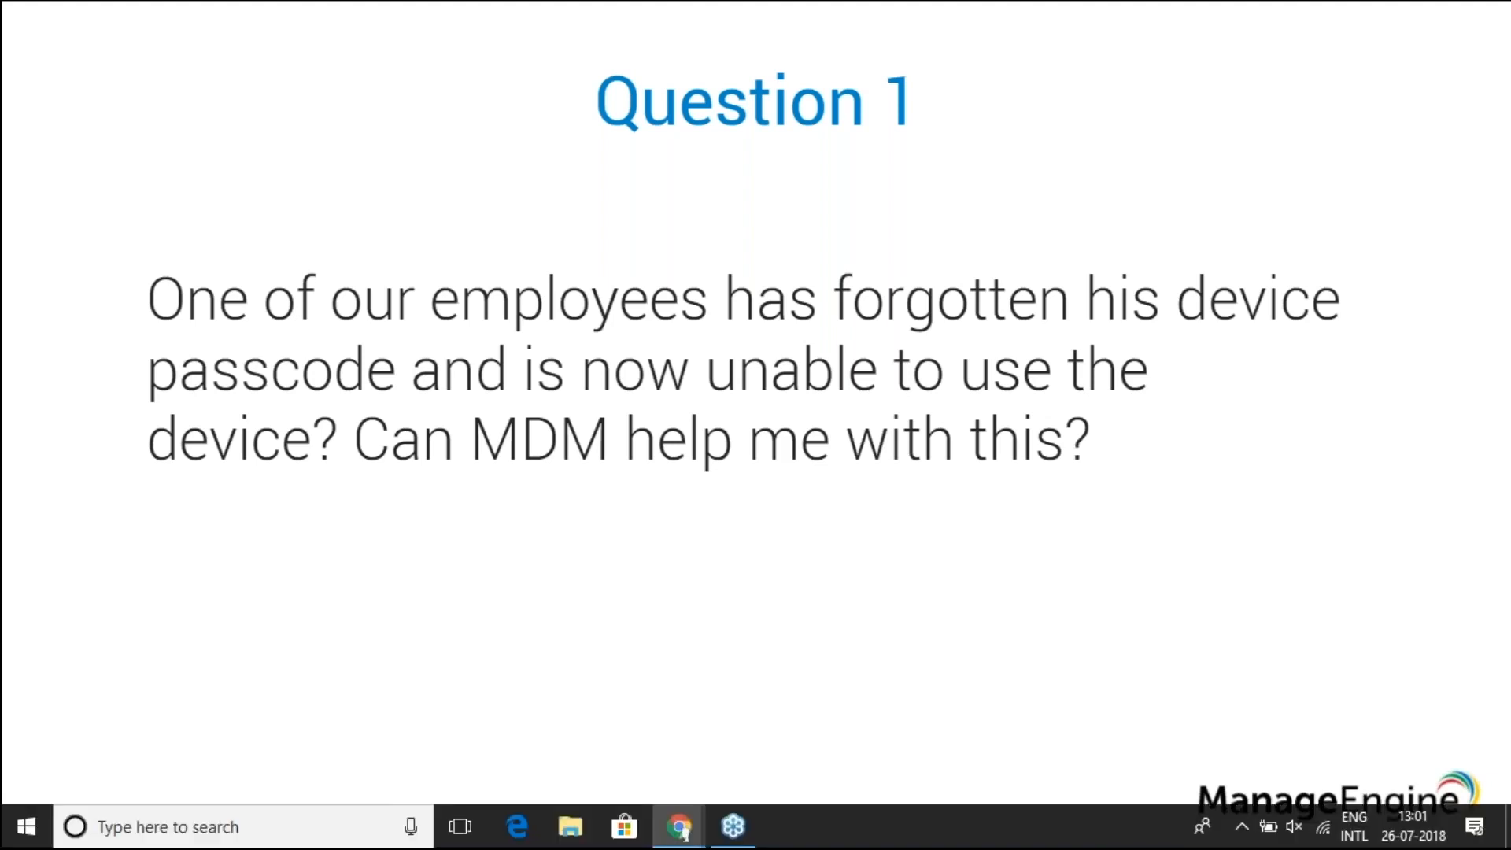
- Back in the MDM console, open Inventory in a new browser tab
key("alt+Tab")
scroll(756, 396, "up", 2)
right_click(343, 192)
left_click(378, 203)
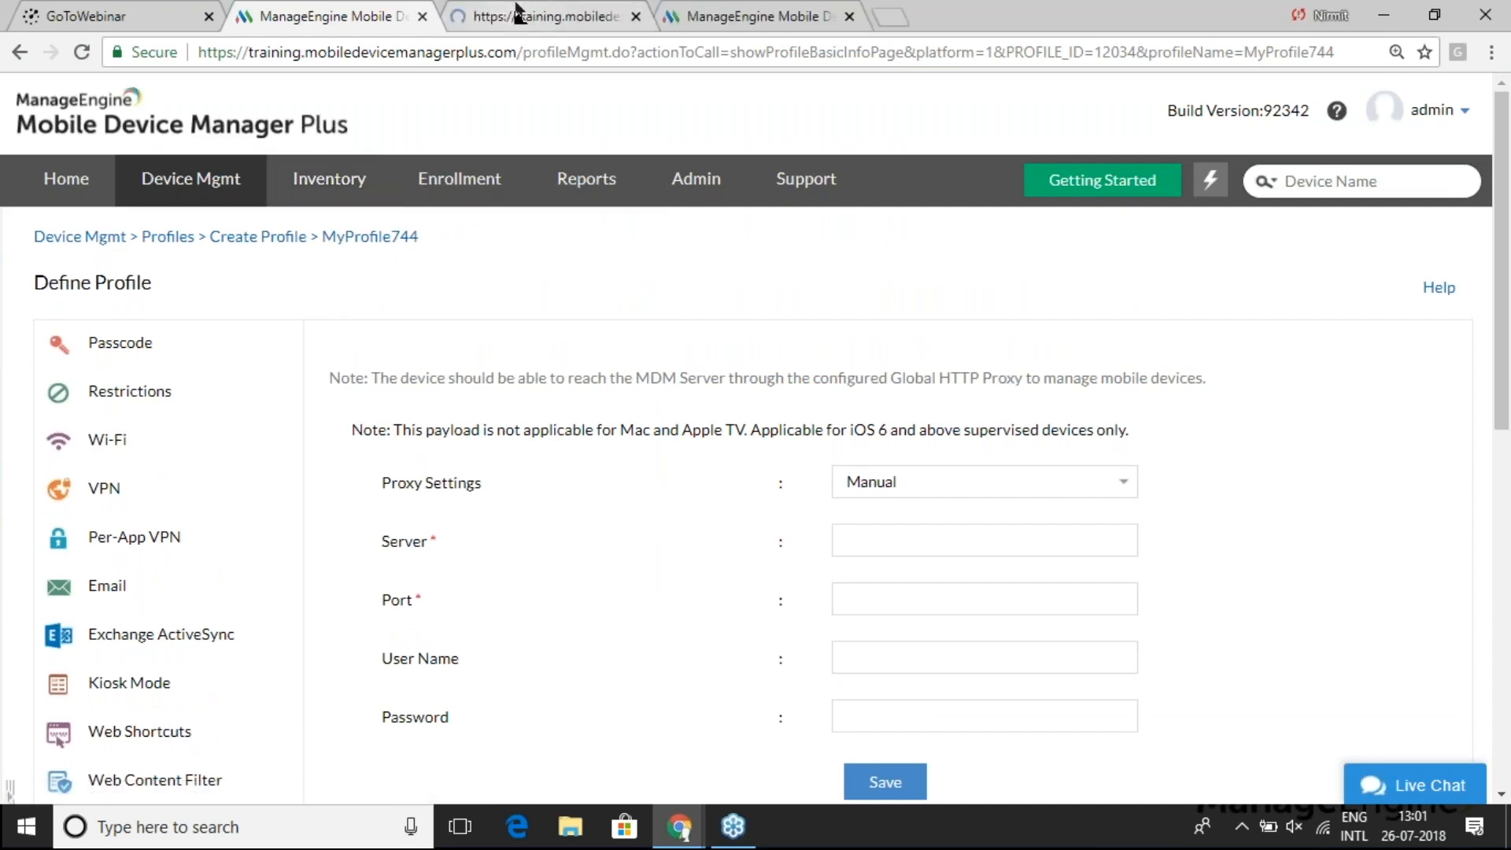
- Start Reset Passcode on device admin_SM-G925I in the Inventory tab, then return to MyProfile744's proxy tab
left_click(516, 11)
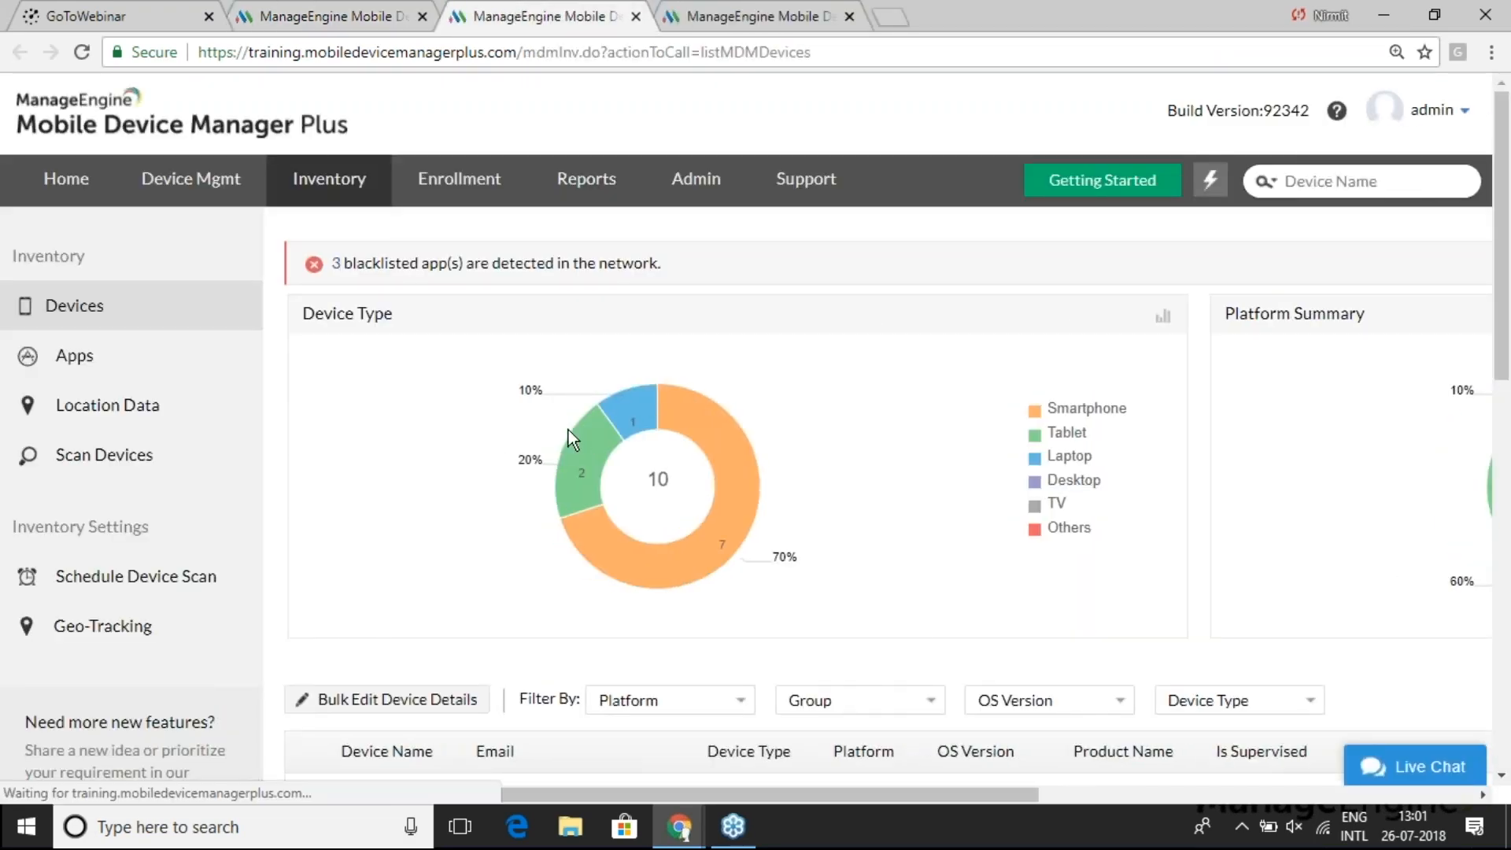
scroll(568, 430, "down", 3)
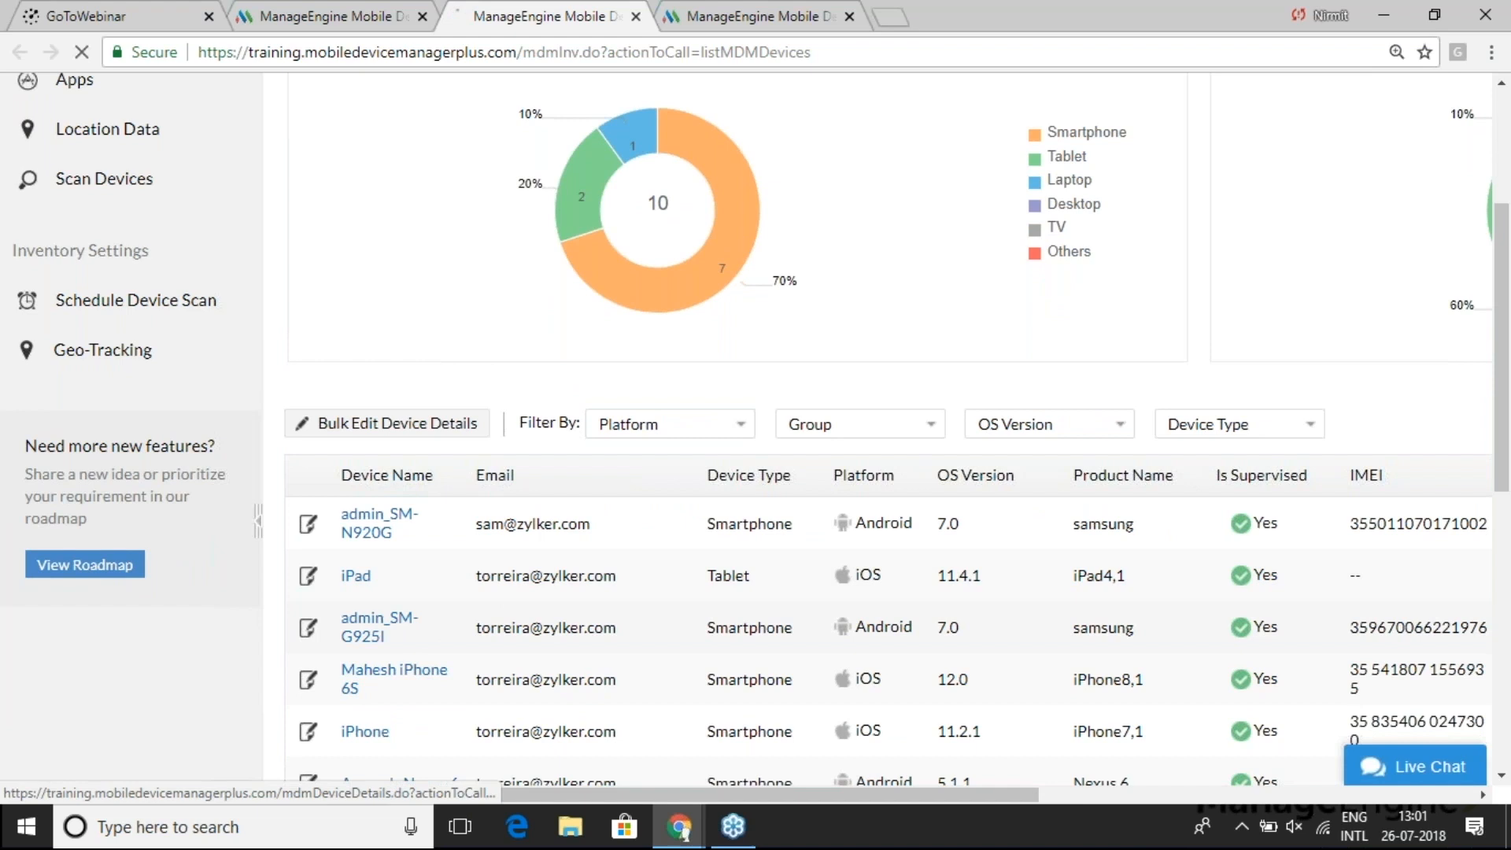
left_click(383, 632)
left_click(1383, 330)
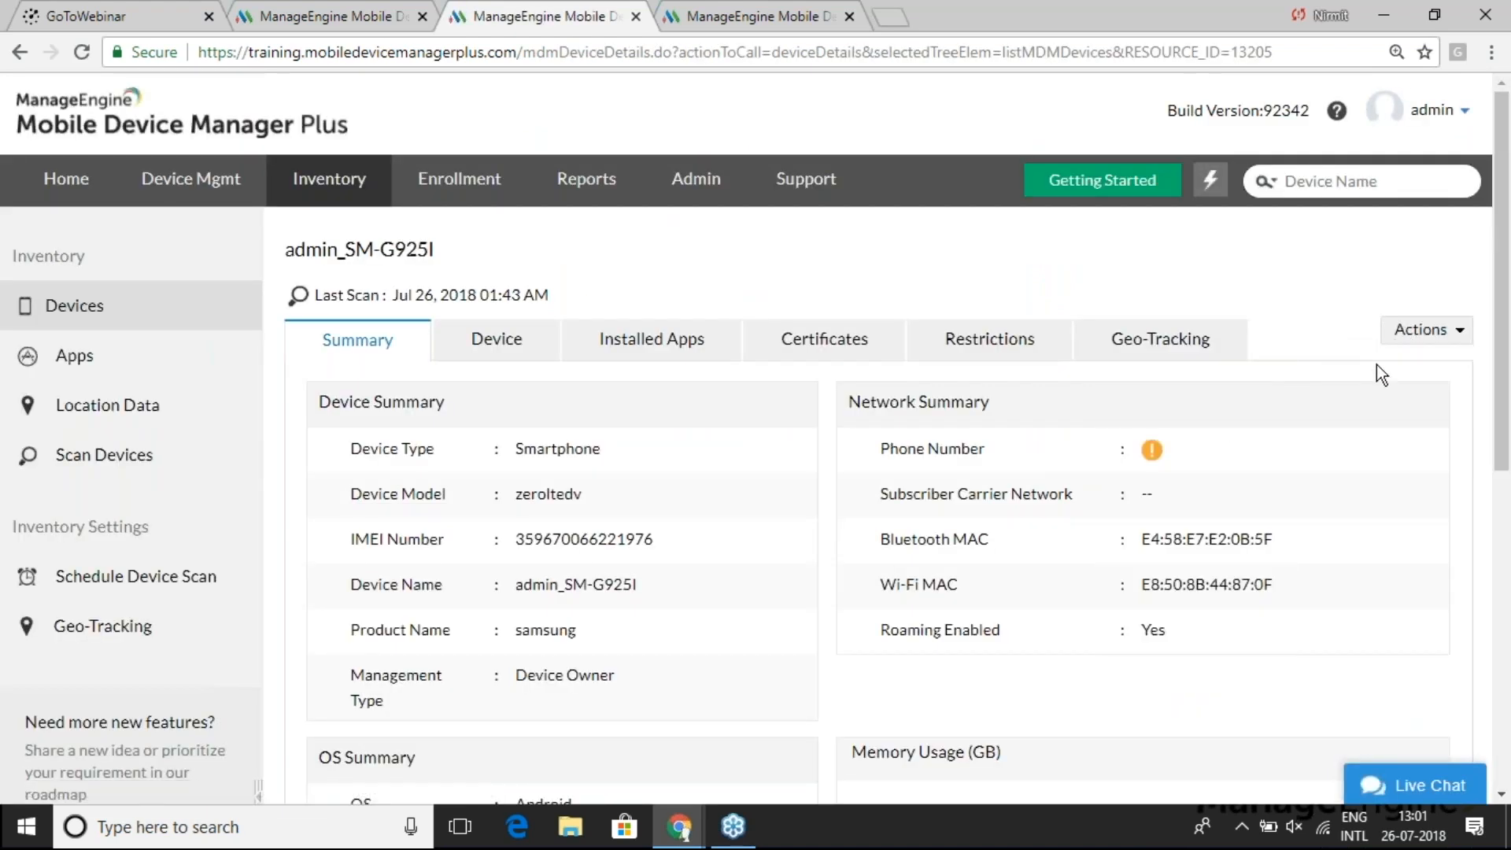
left_click(1413, 333)
mouse_move(1377, 362)
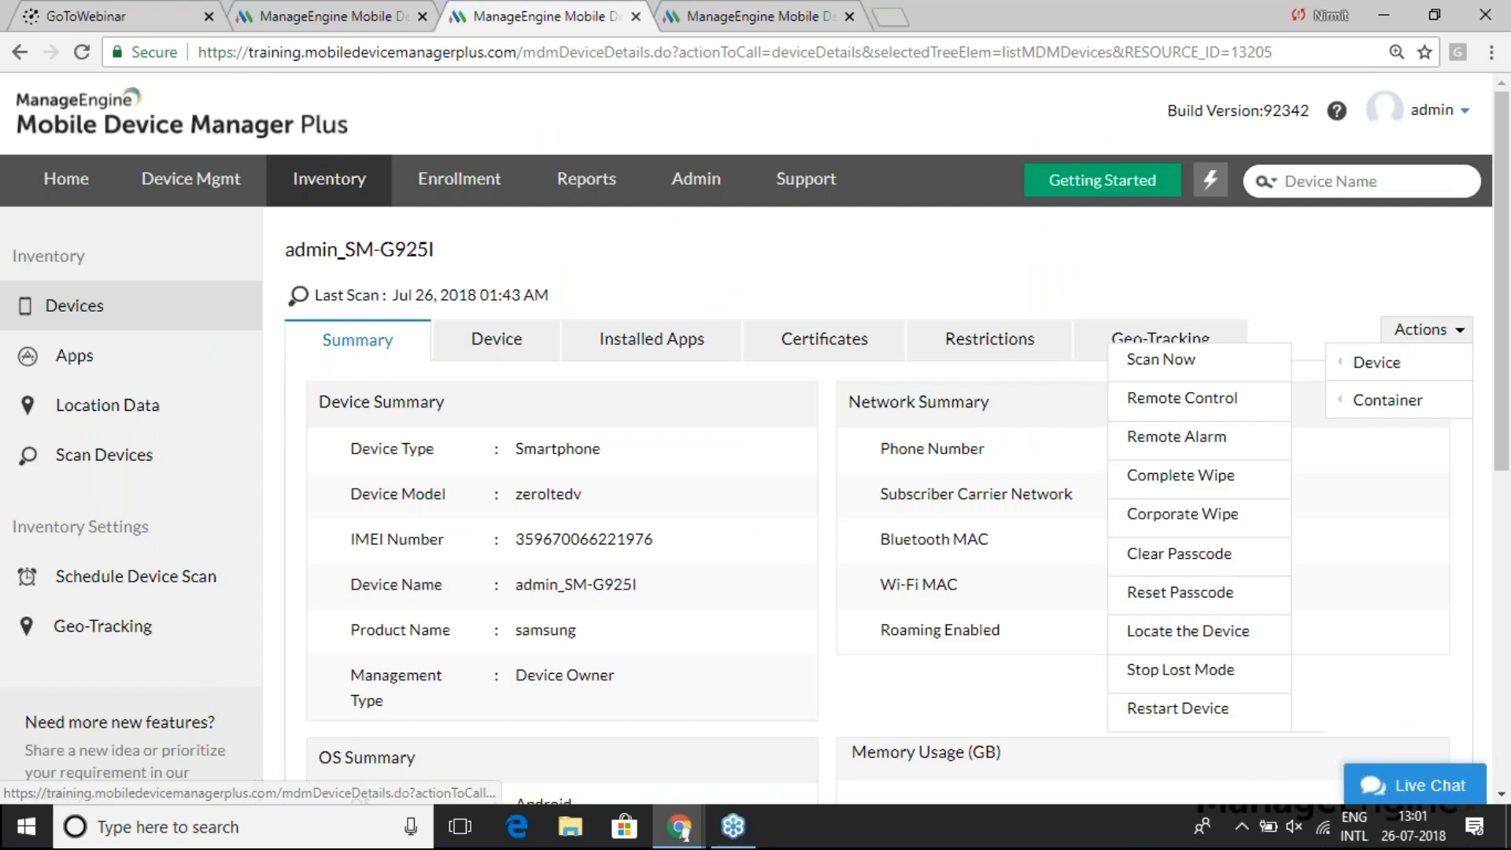
left_click(1200, 593)
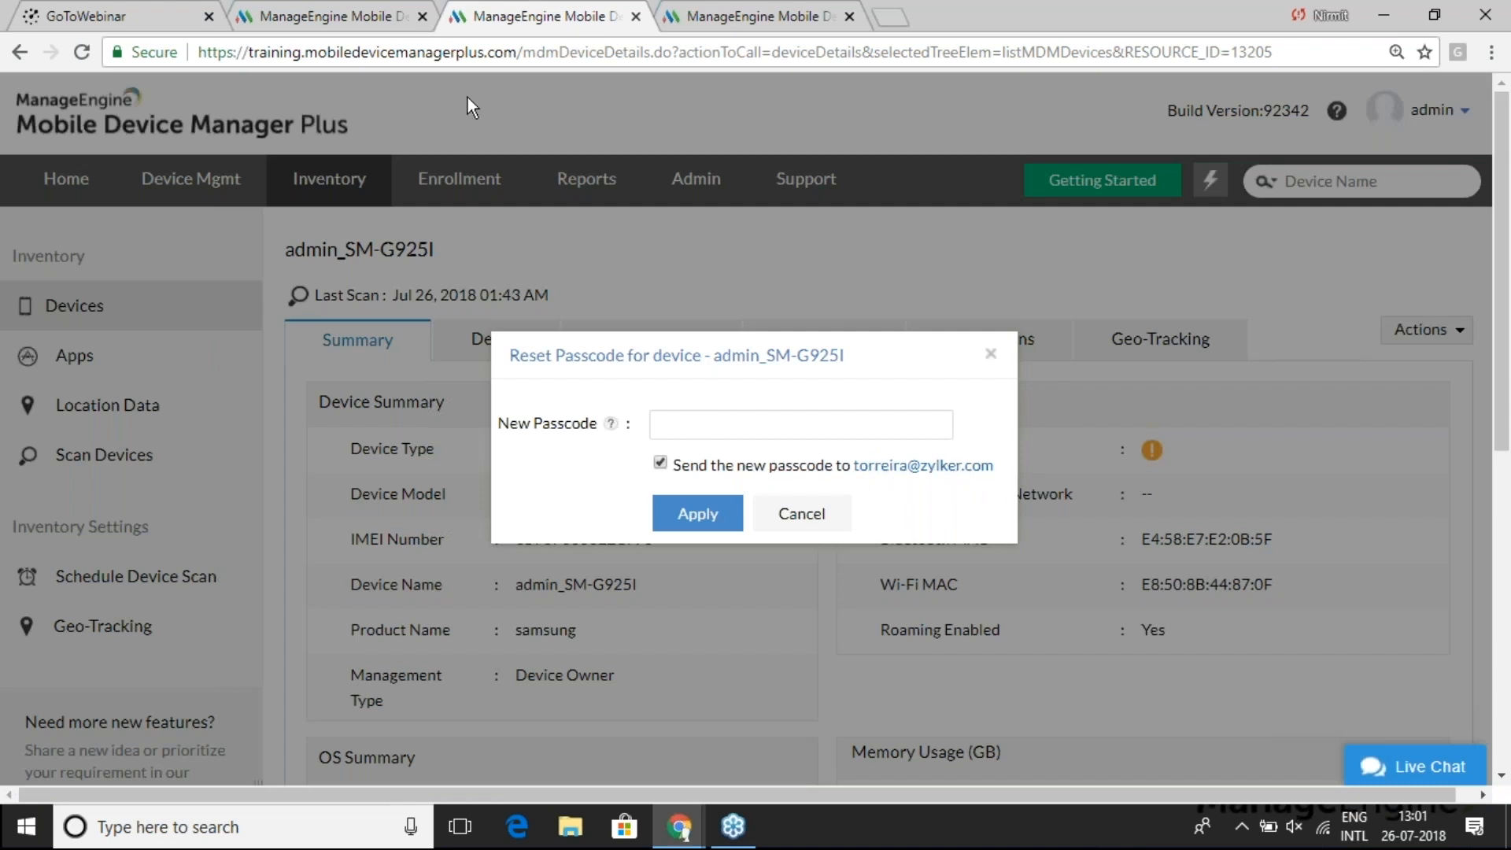
left_click(395, 20)
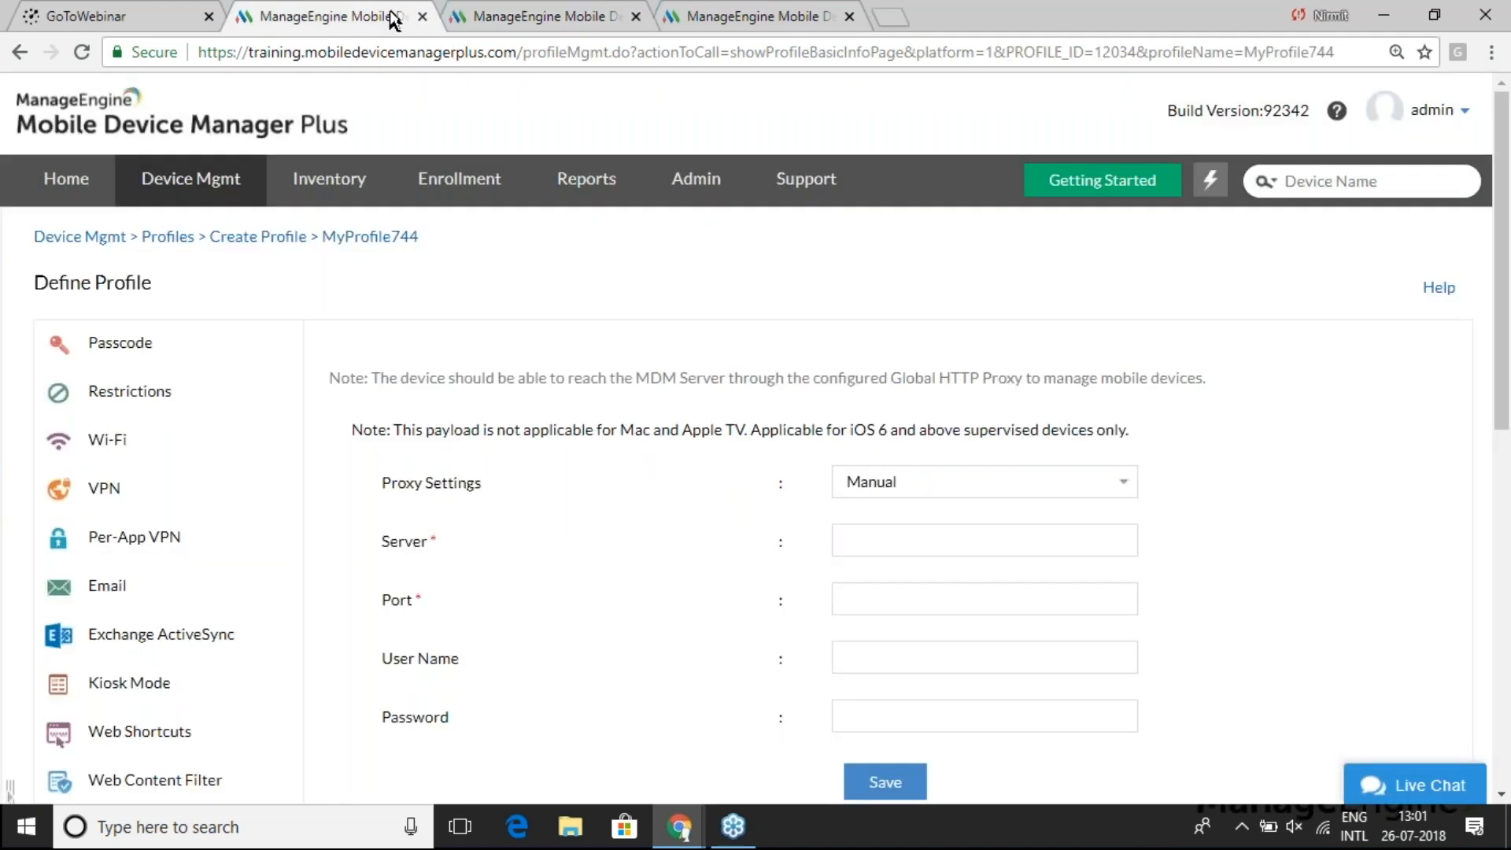
- Show the Question 2 slide, then open Device Mgmt's Groups page listing 9 groups
key("alt+Tab")
key("Right")
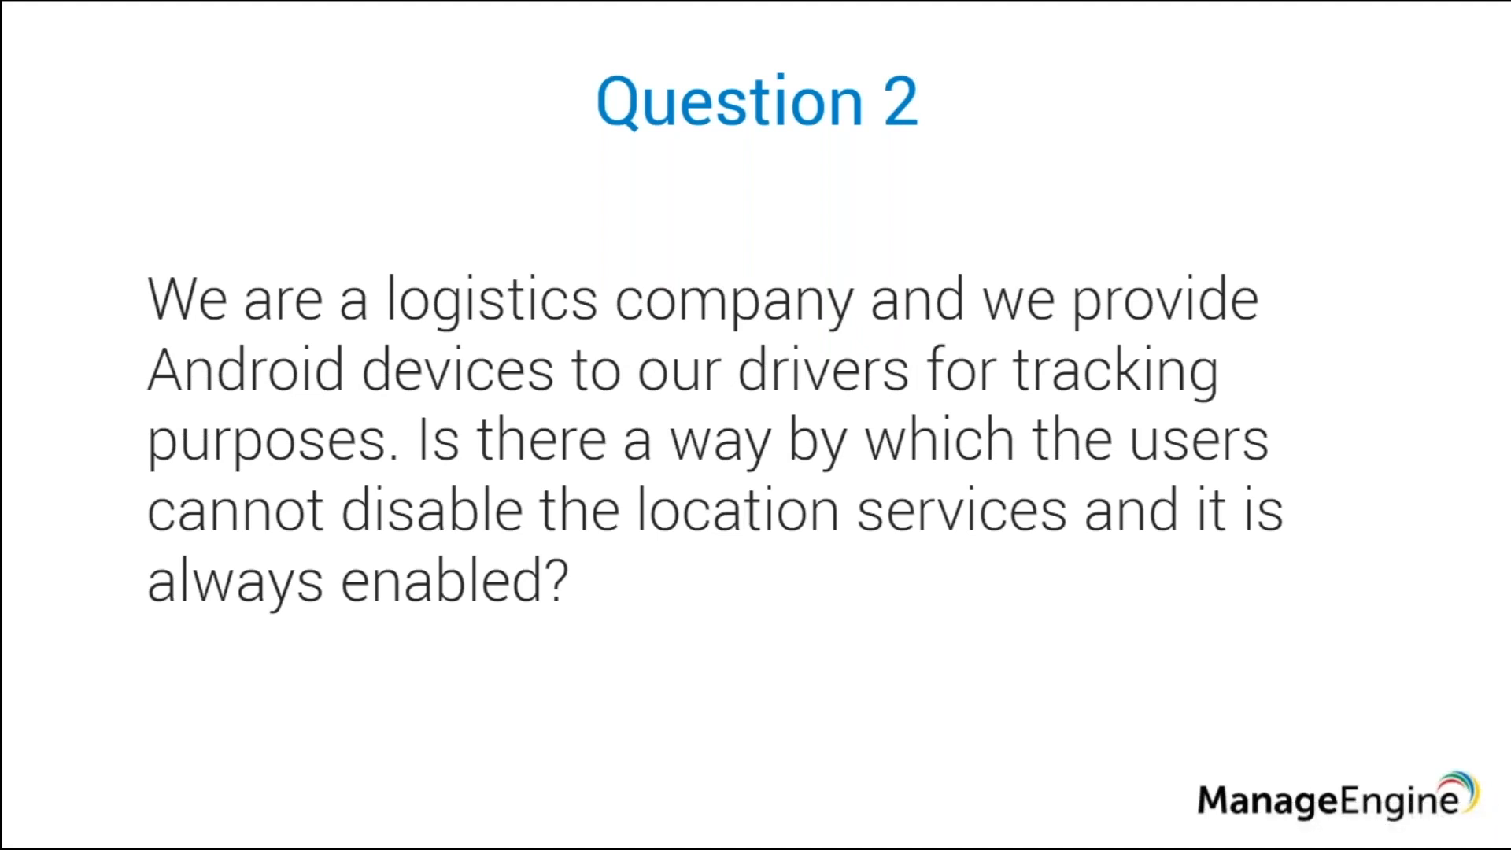
key("alt+Tab")
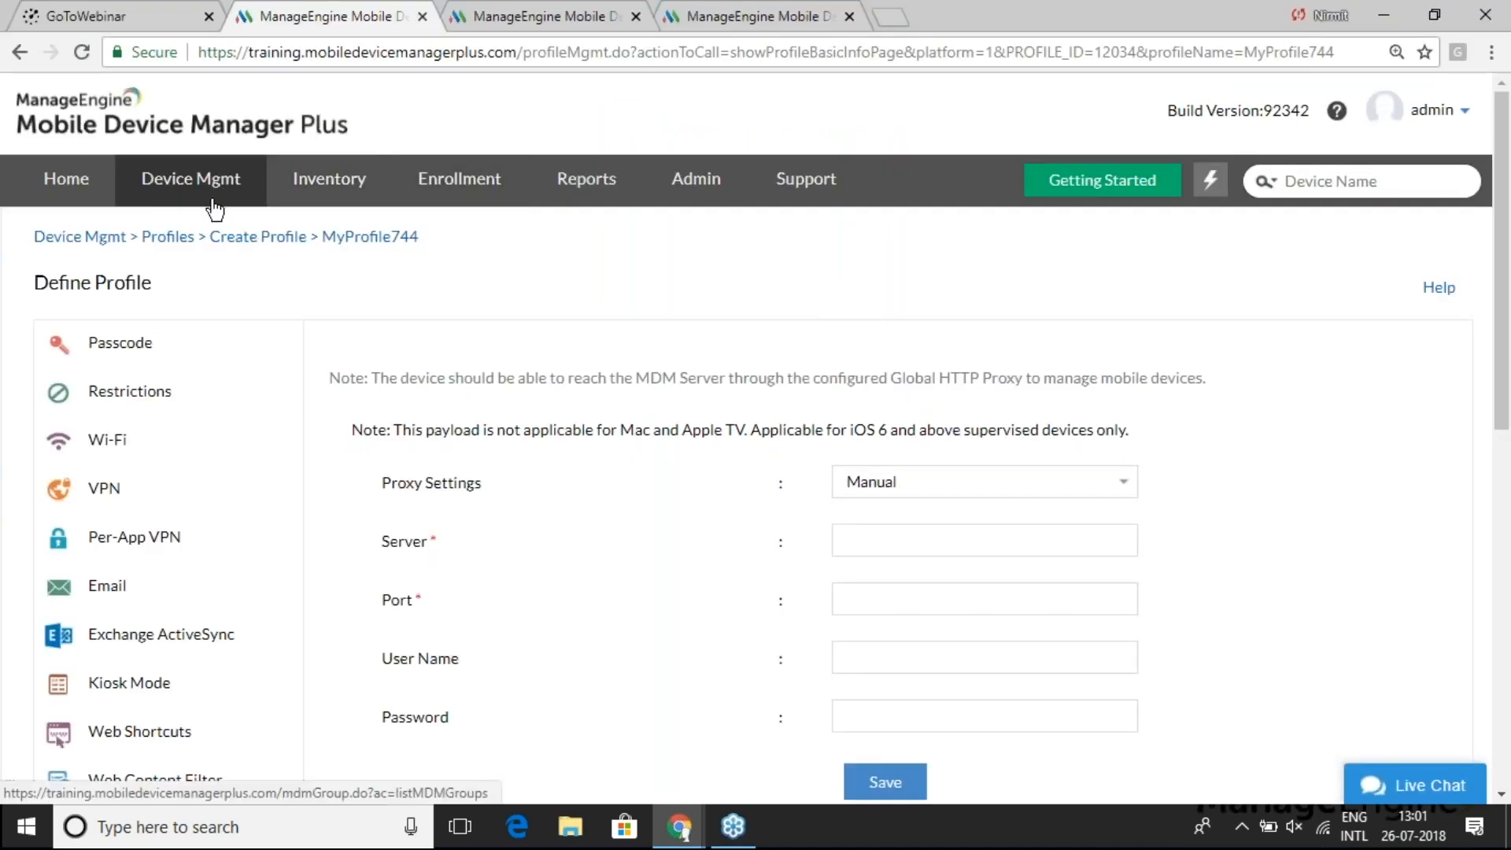
left_click(214, 193)
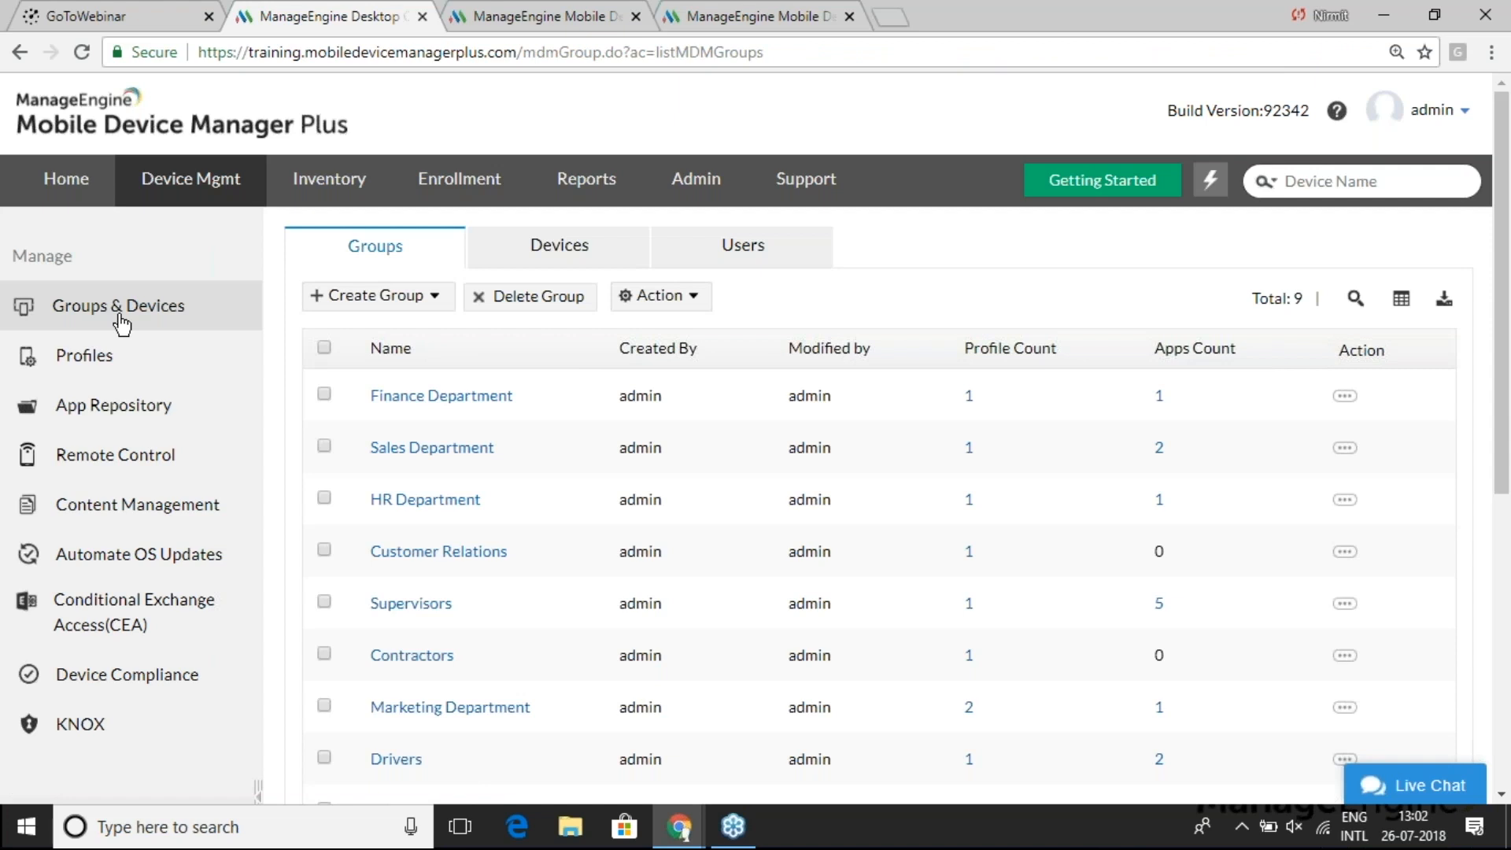
- Create a new Android profile, MyProfile745, from the Profiles list
left_click(101, 355)
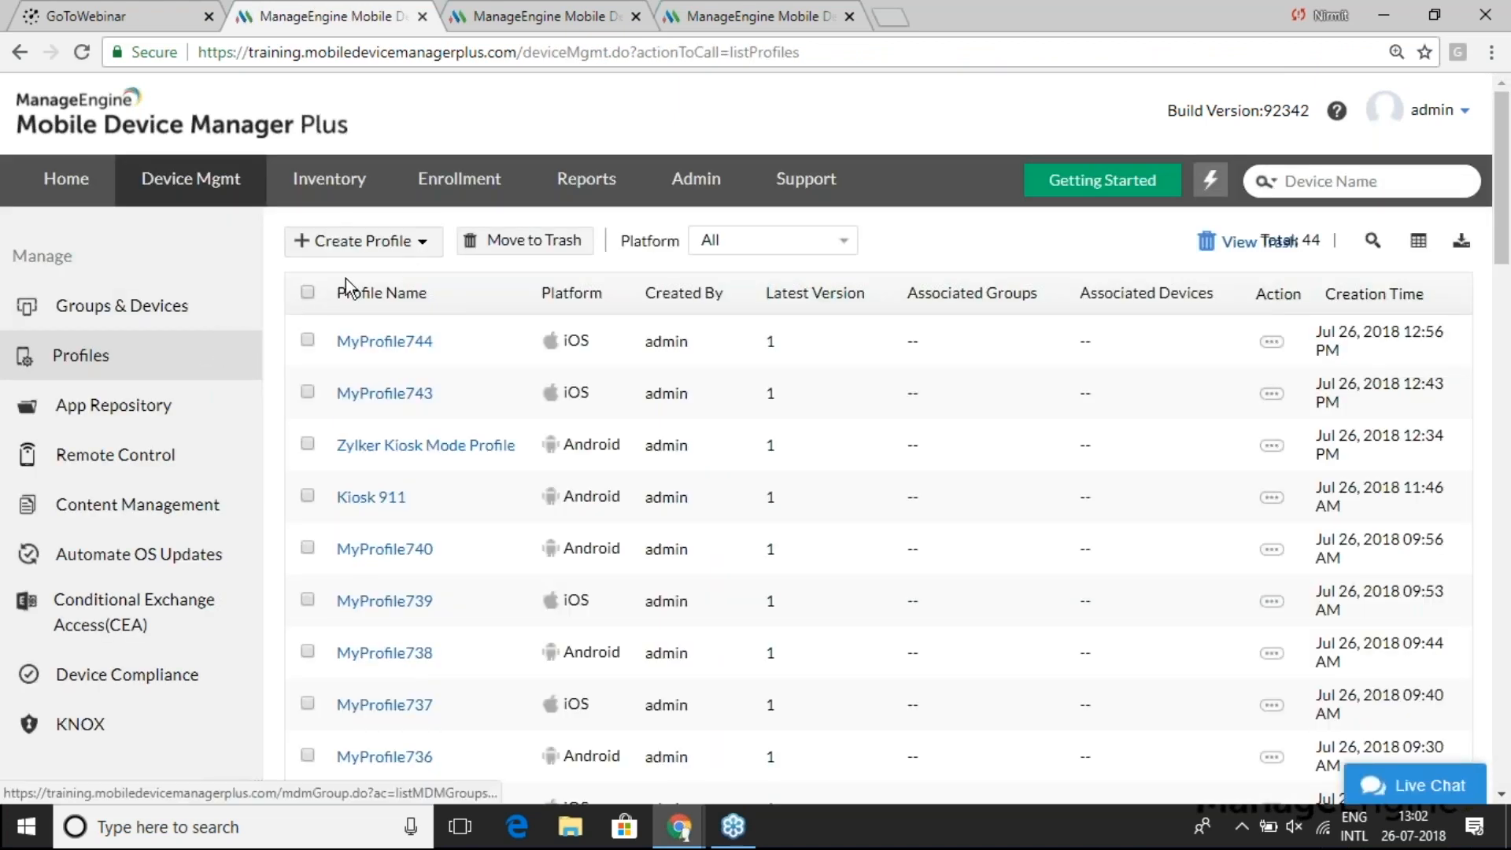
left_click(398, 243)
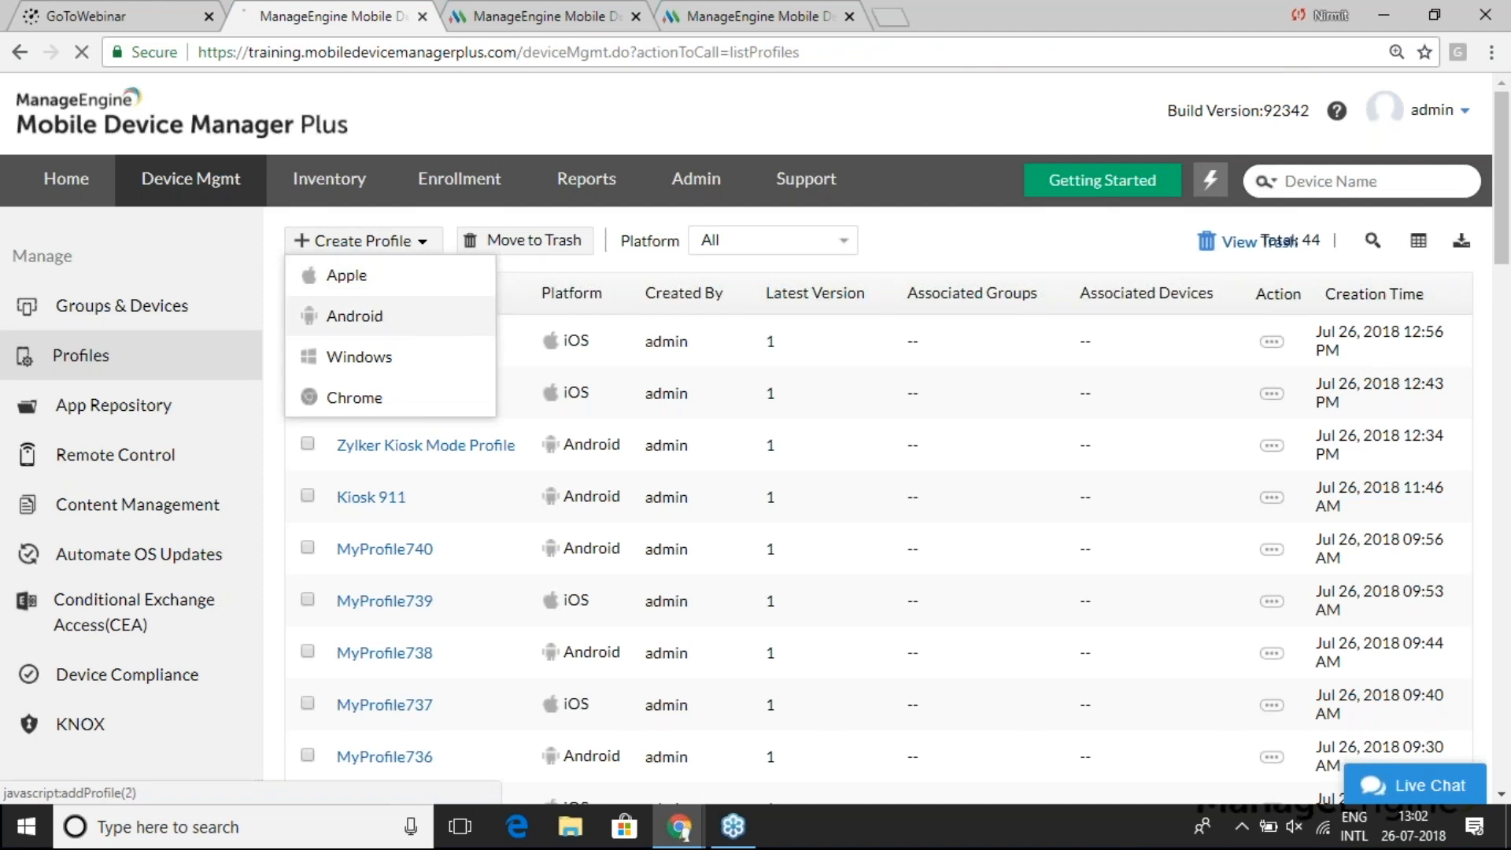
left_click(347, 316)
left_click(689, 618)
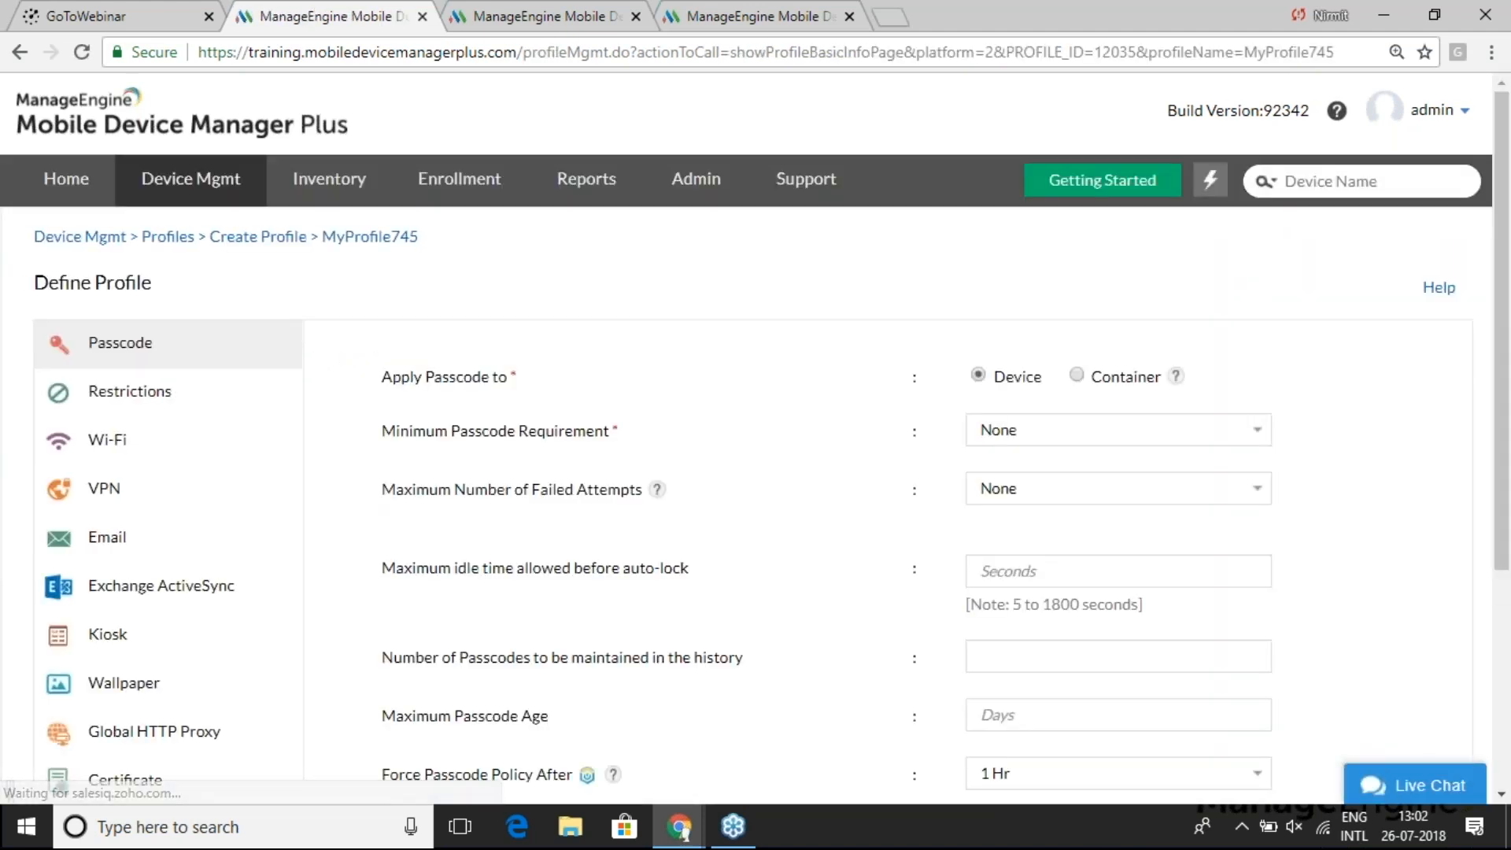
scroll(244, 254, "down", 2)
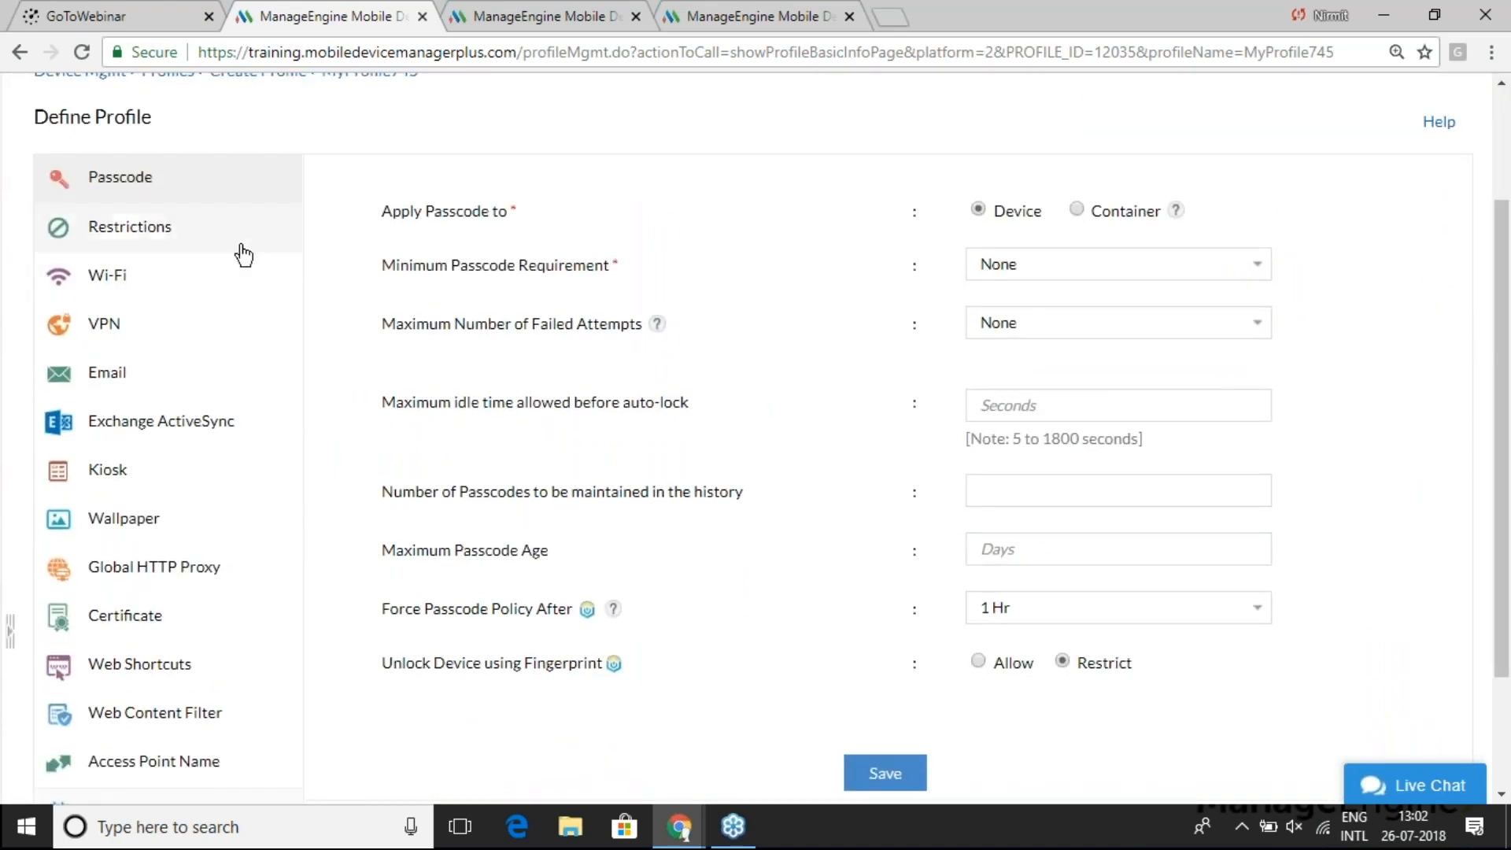
- Set Location Services to Always On under Restrictions > Location, then return to the slides
left_click(212, 239)
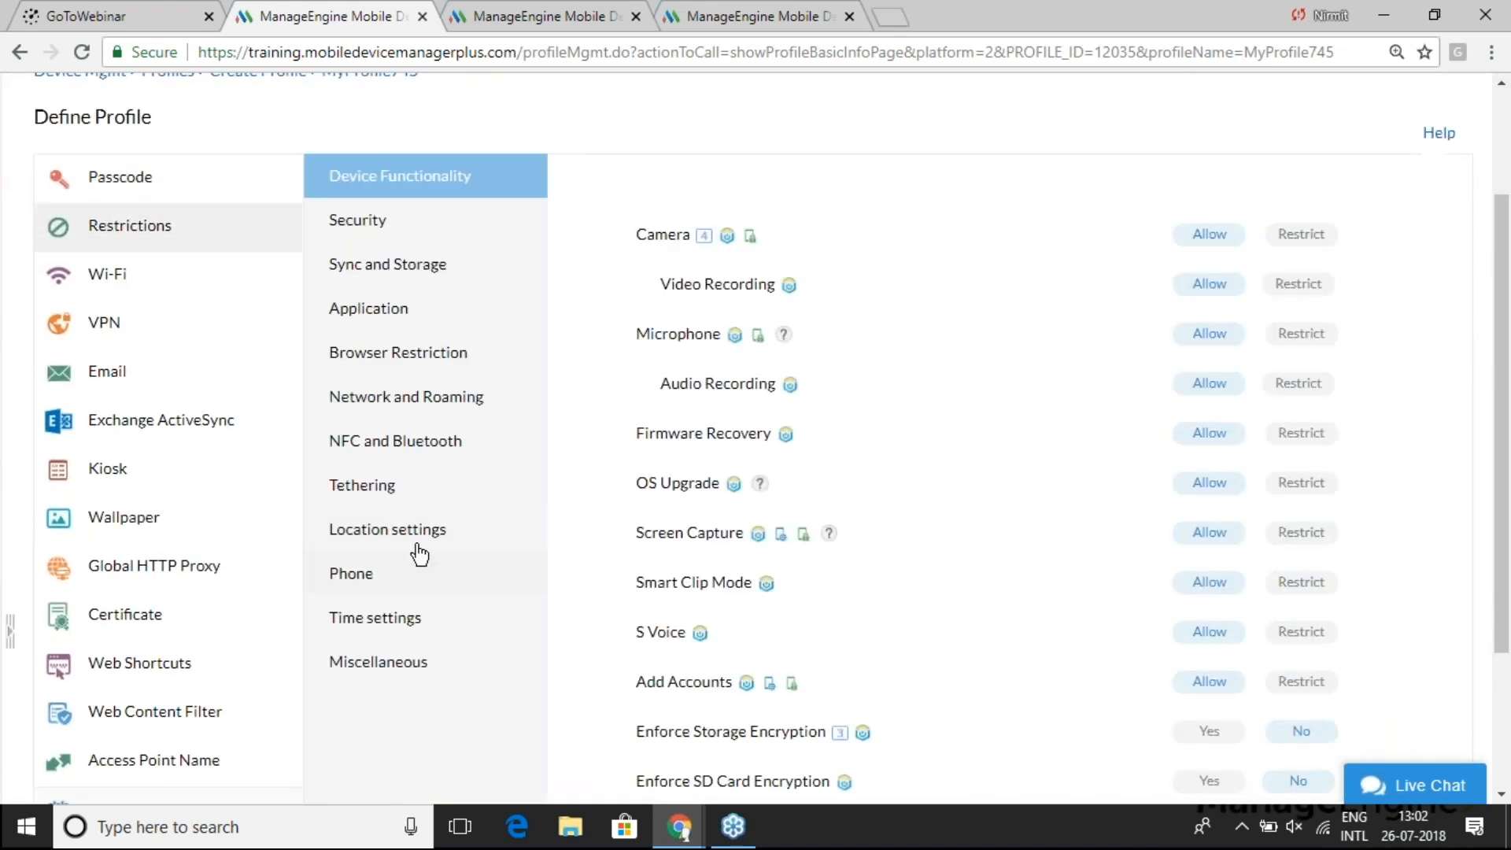
left_click(409, 532)
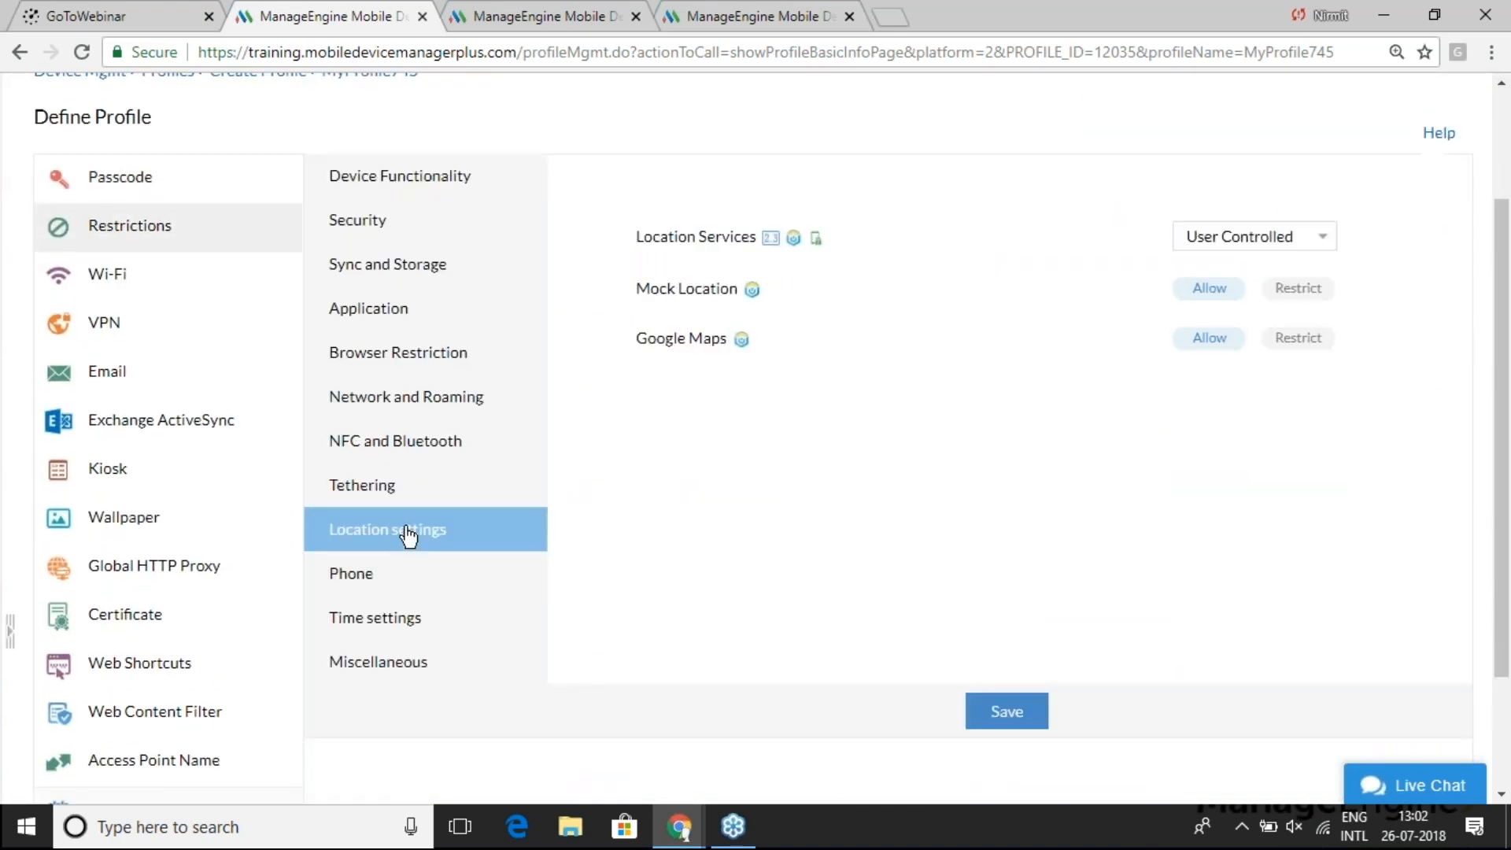
left_click(1245, 240)
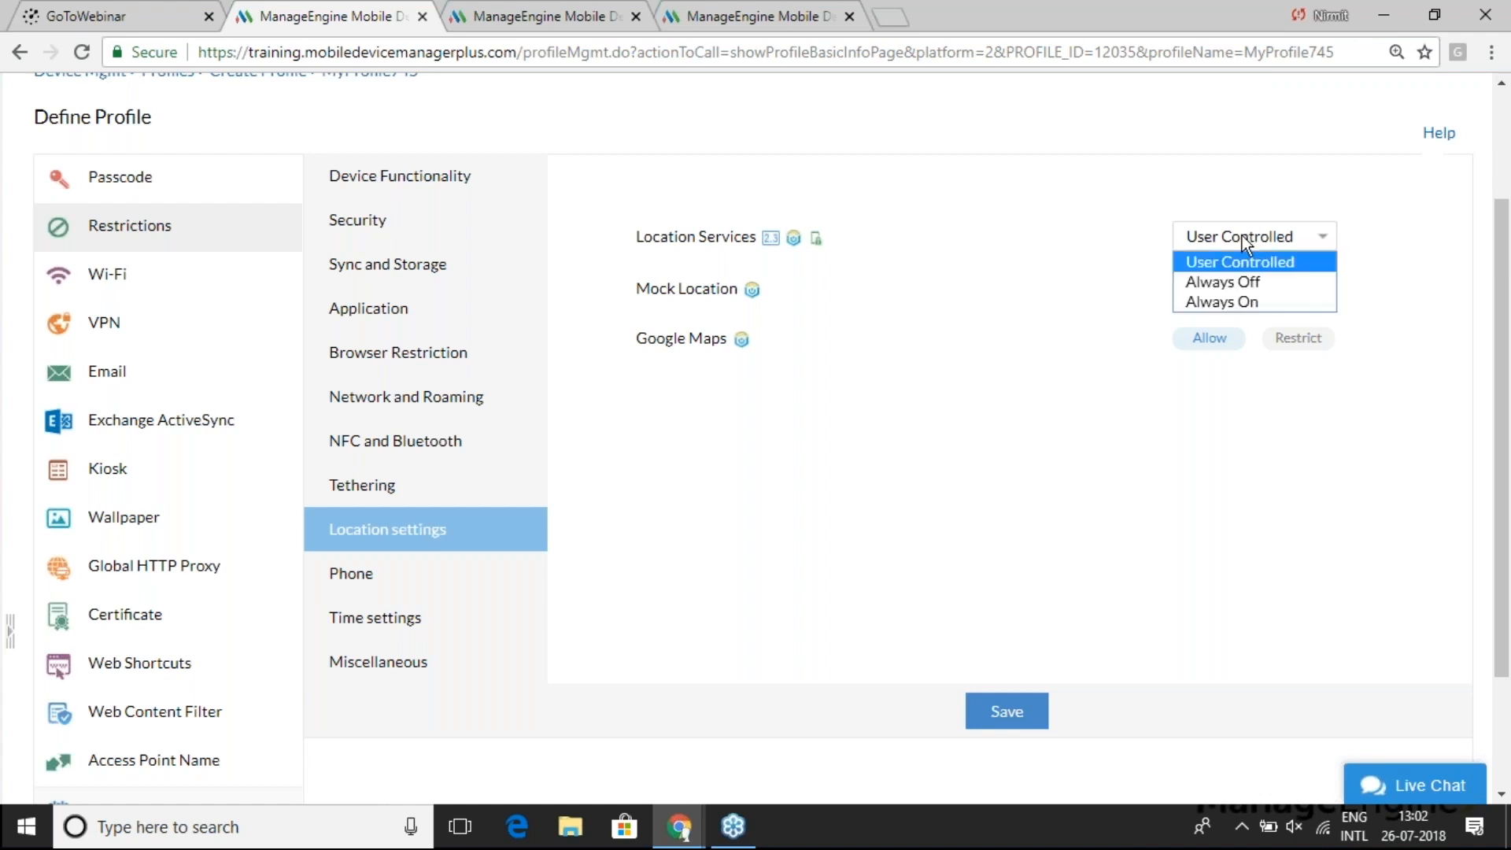
left_click(1242, 301)
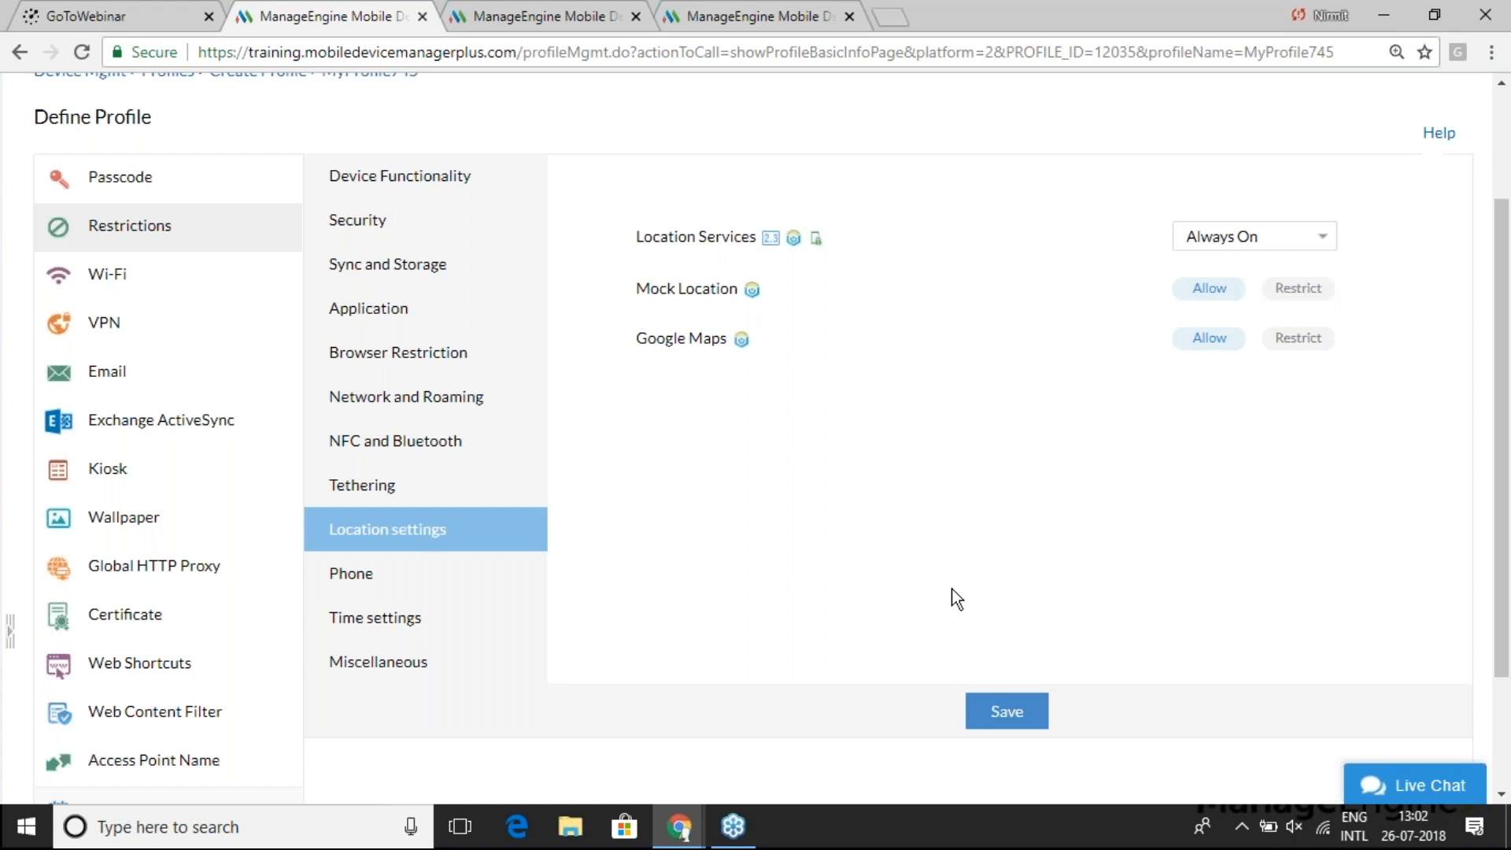
key("alt+Tab")
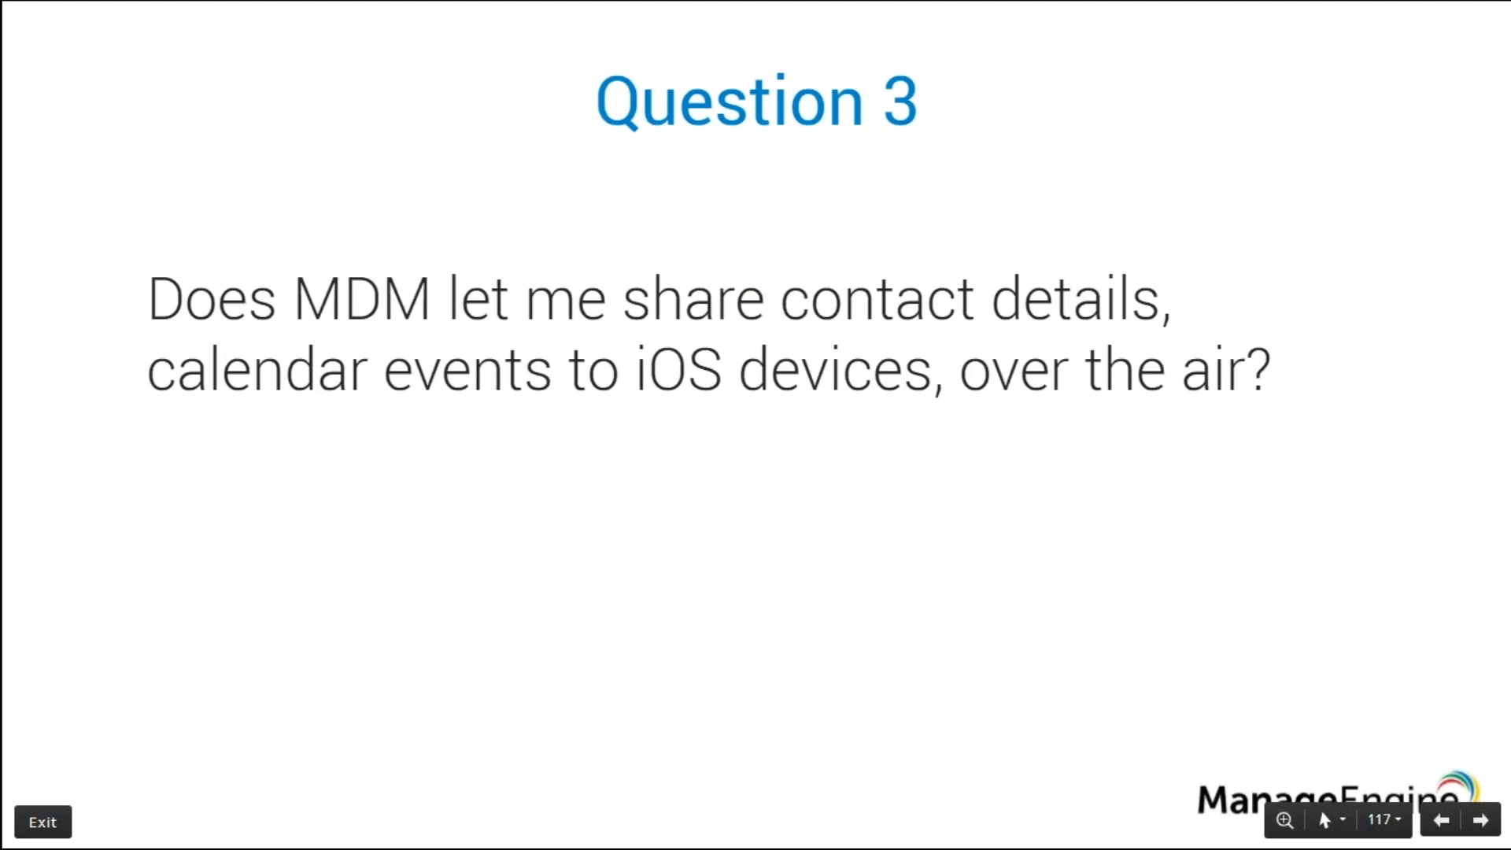
- Create a new Apple profile, MyProfile746, from the Profiles list
key("alt+Tab")
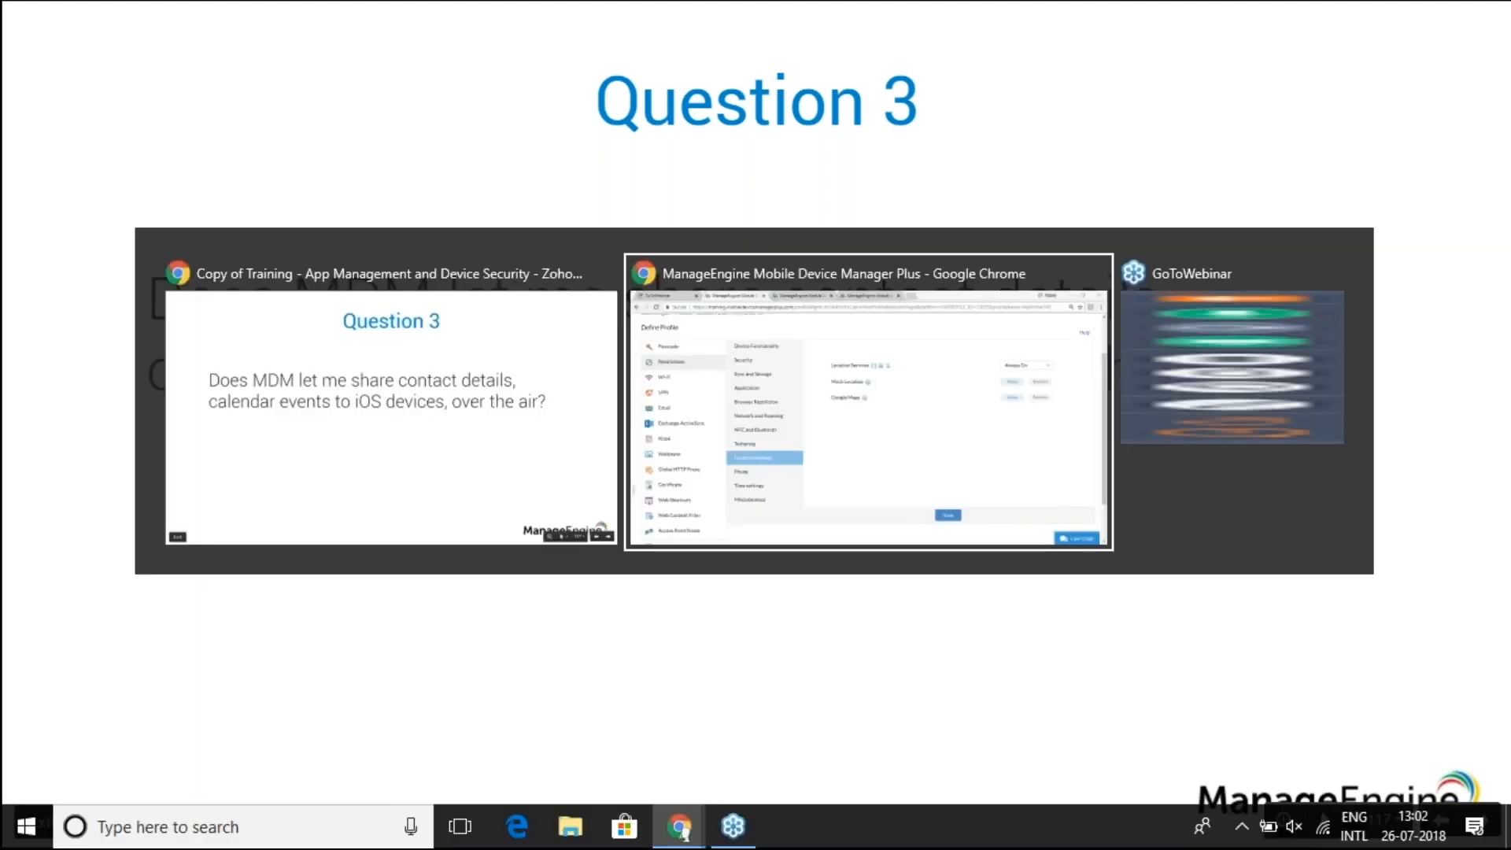
scroll(621, 381, "up", 2)
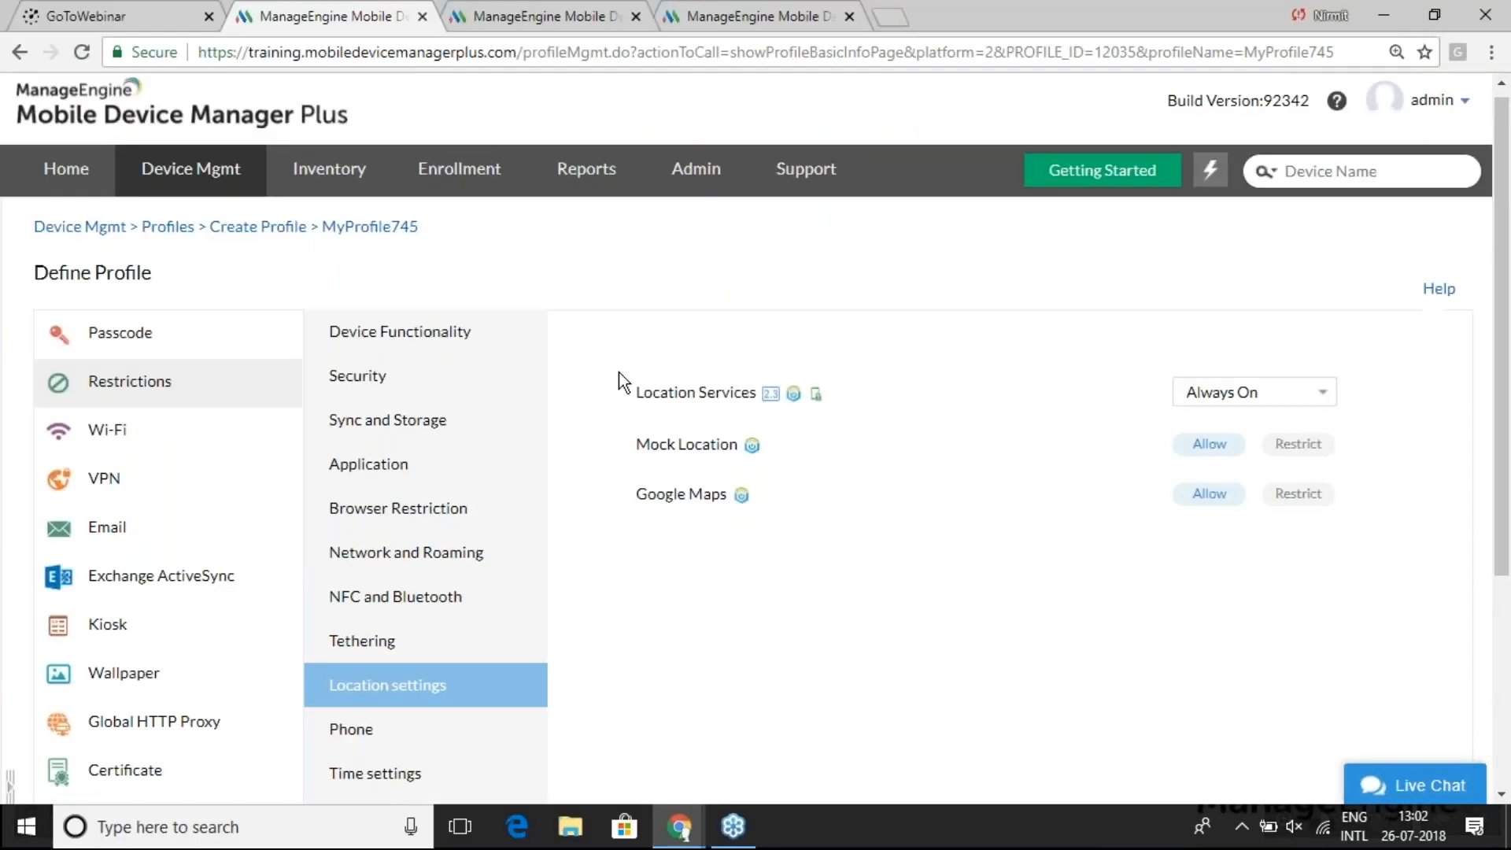
left_click(149, 240)
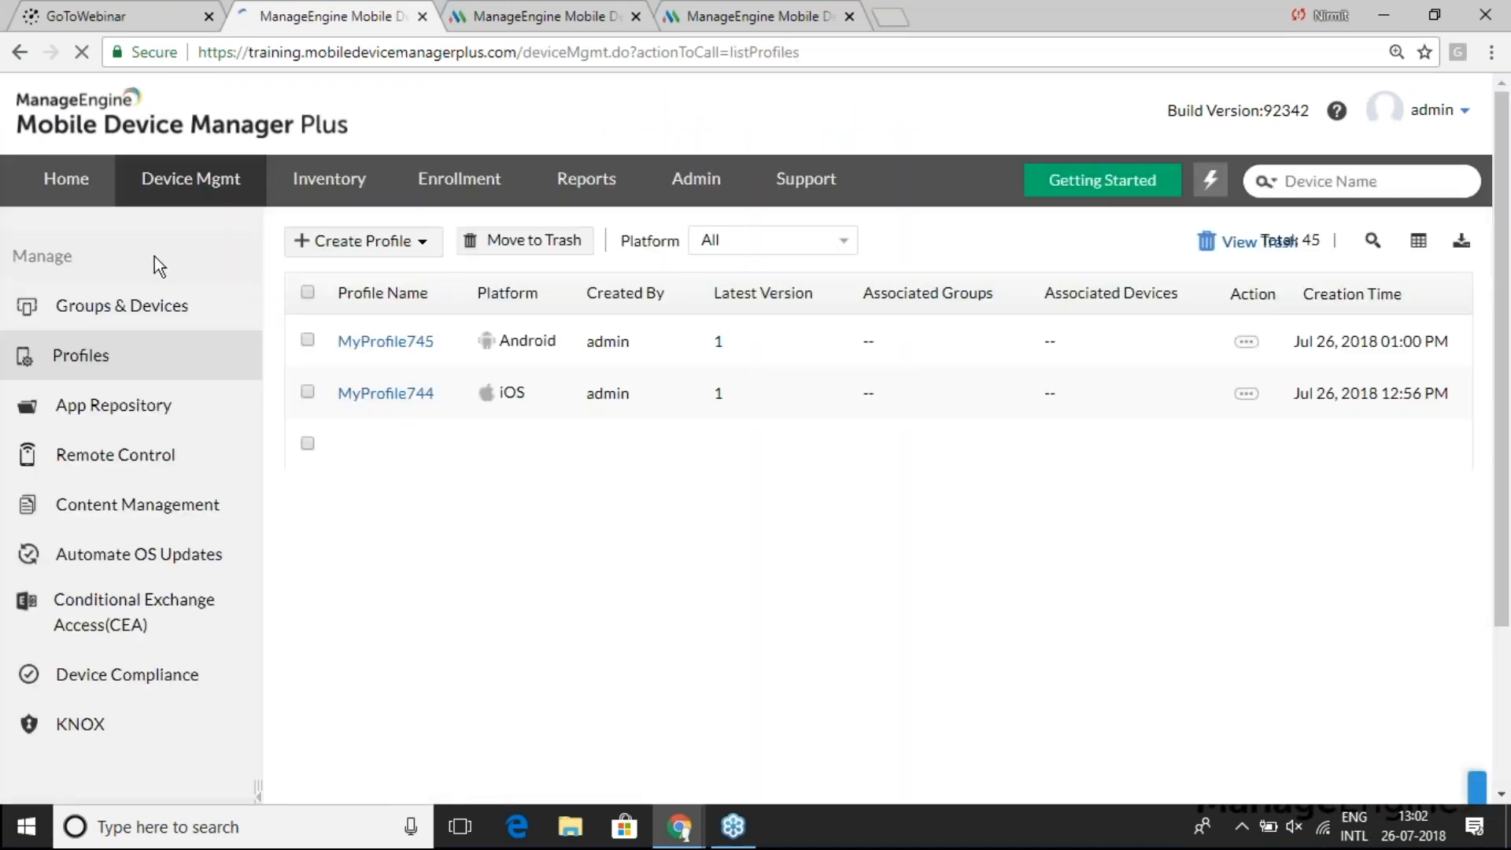
left_click(398, 243)
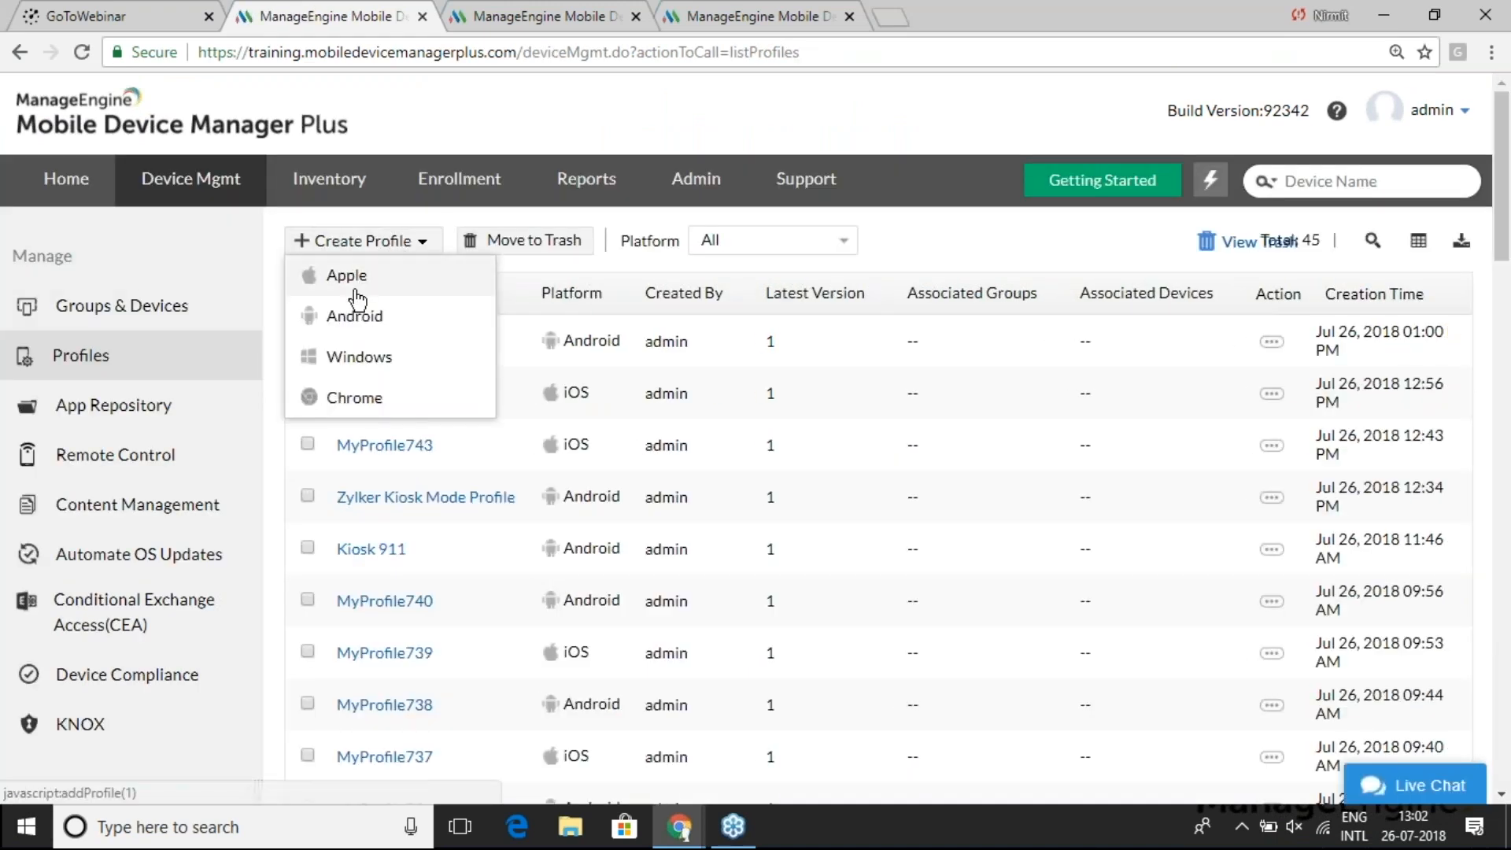
left_click(344, 288)
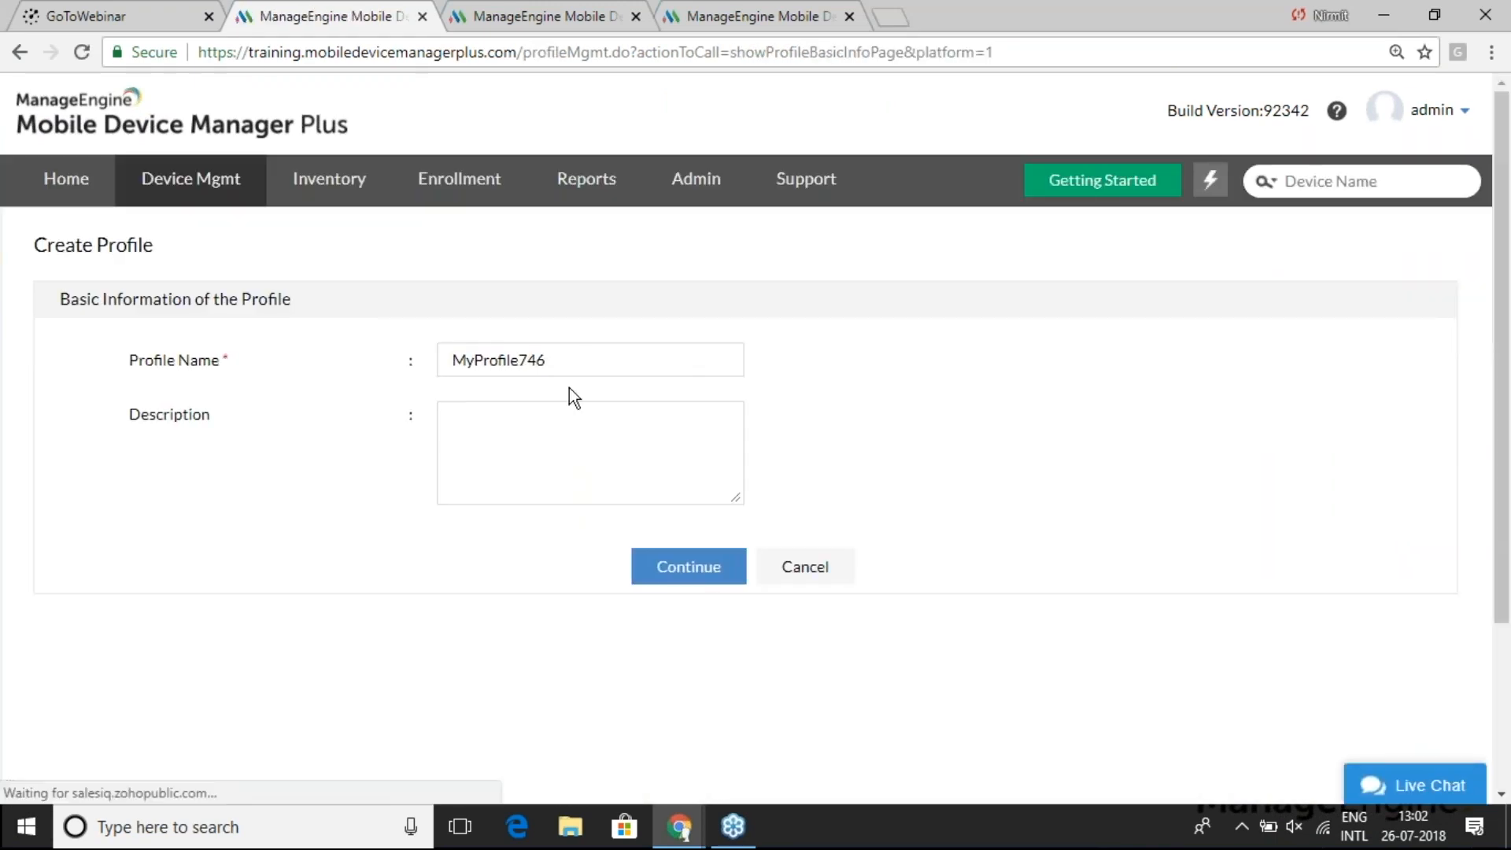
left_click(689, 568)
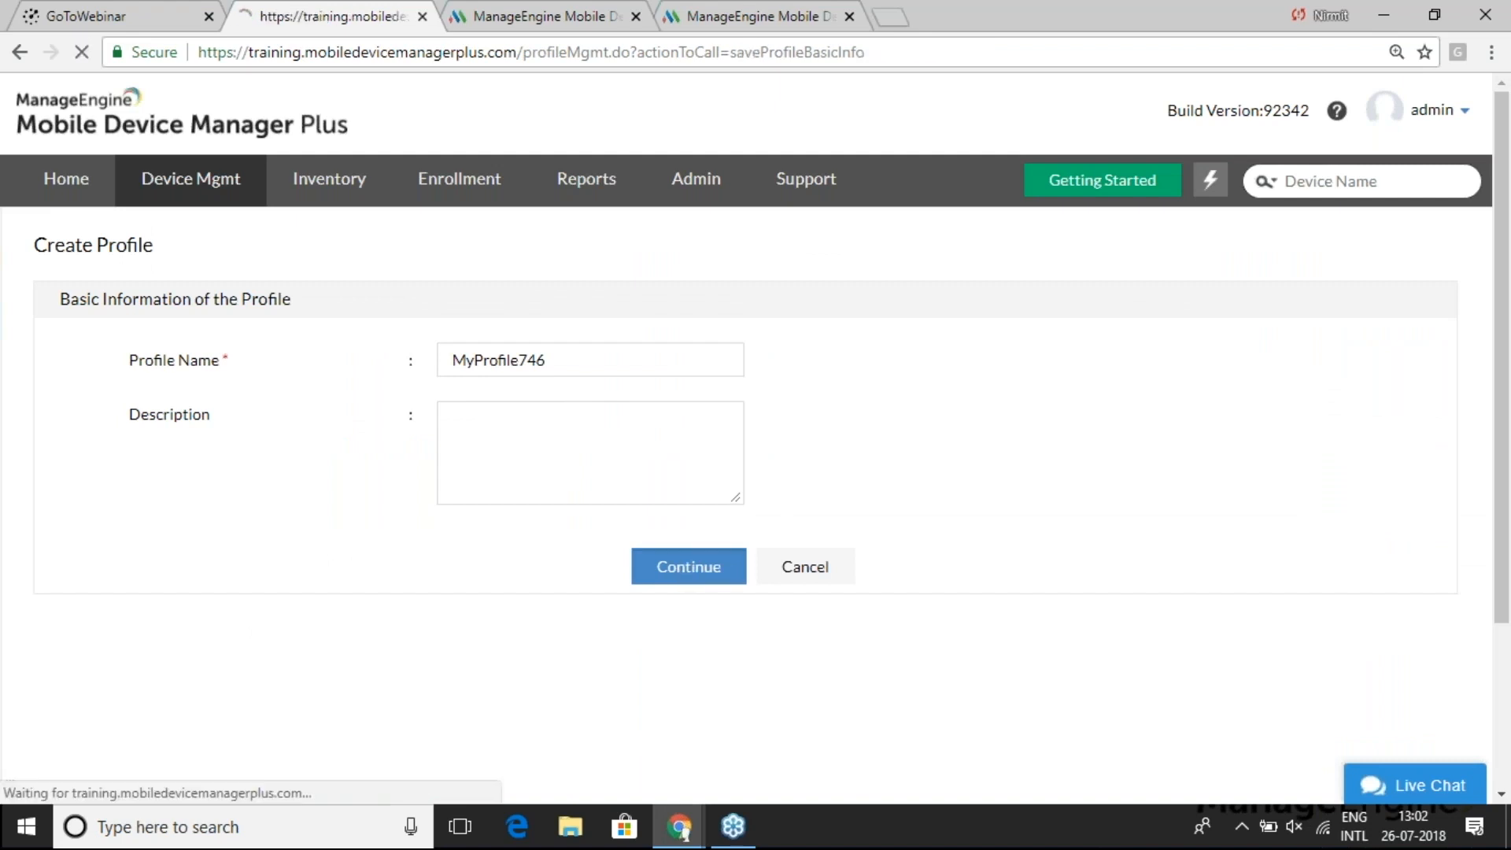
- Look over MyProfile746's Contacts Sync and Calendar Sync payload forms
scroll(304, 540, "down", 5)
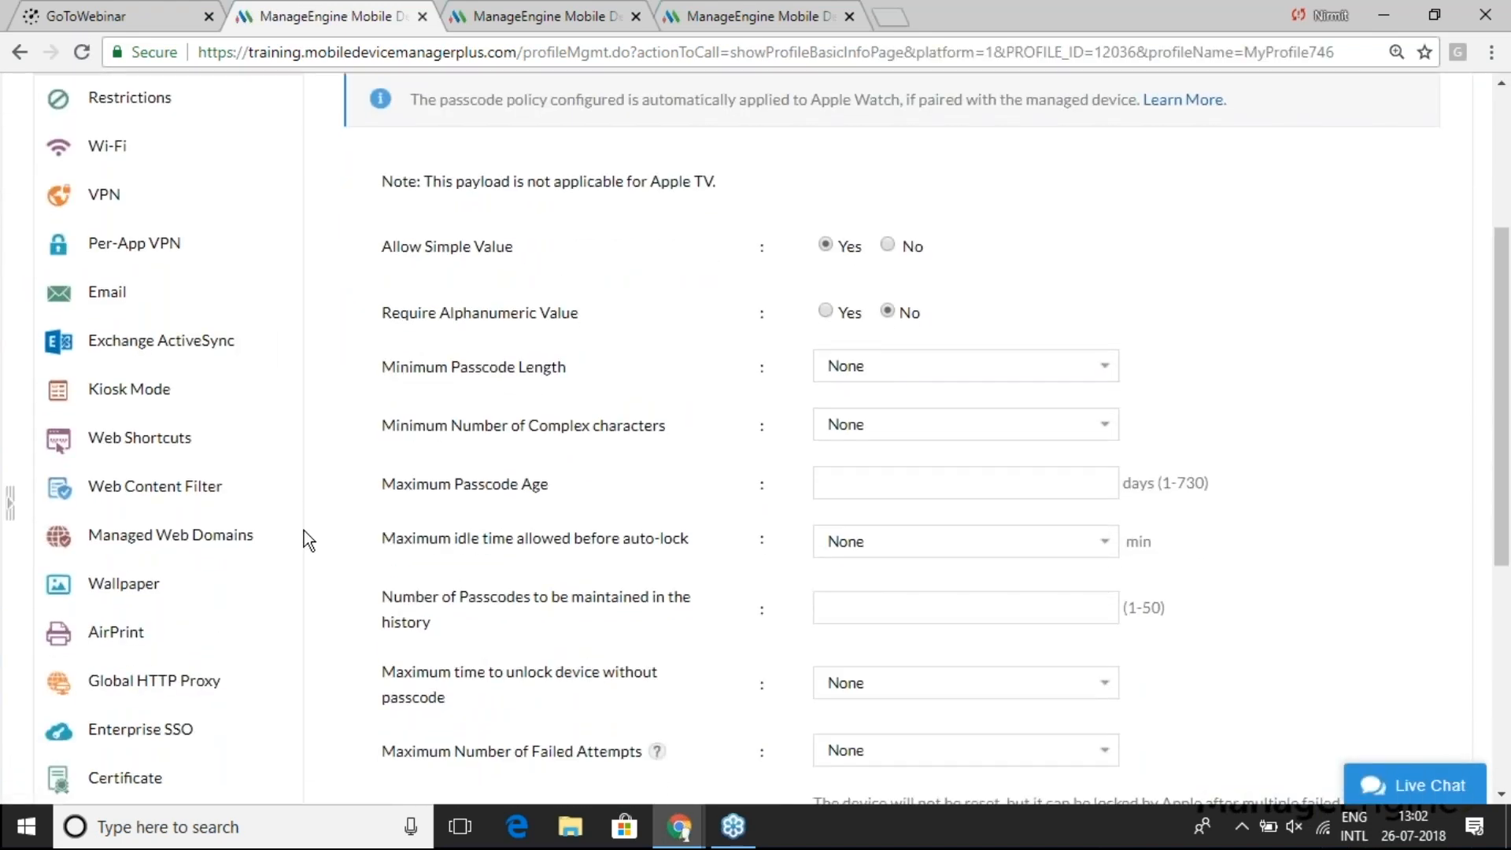
scroll(304, 530, "down", 2)
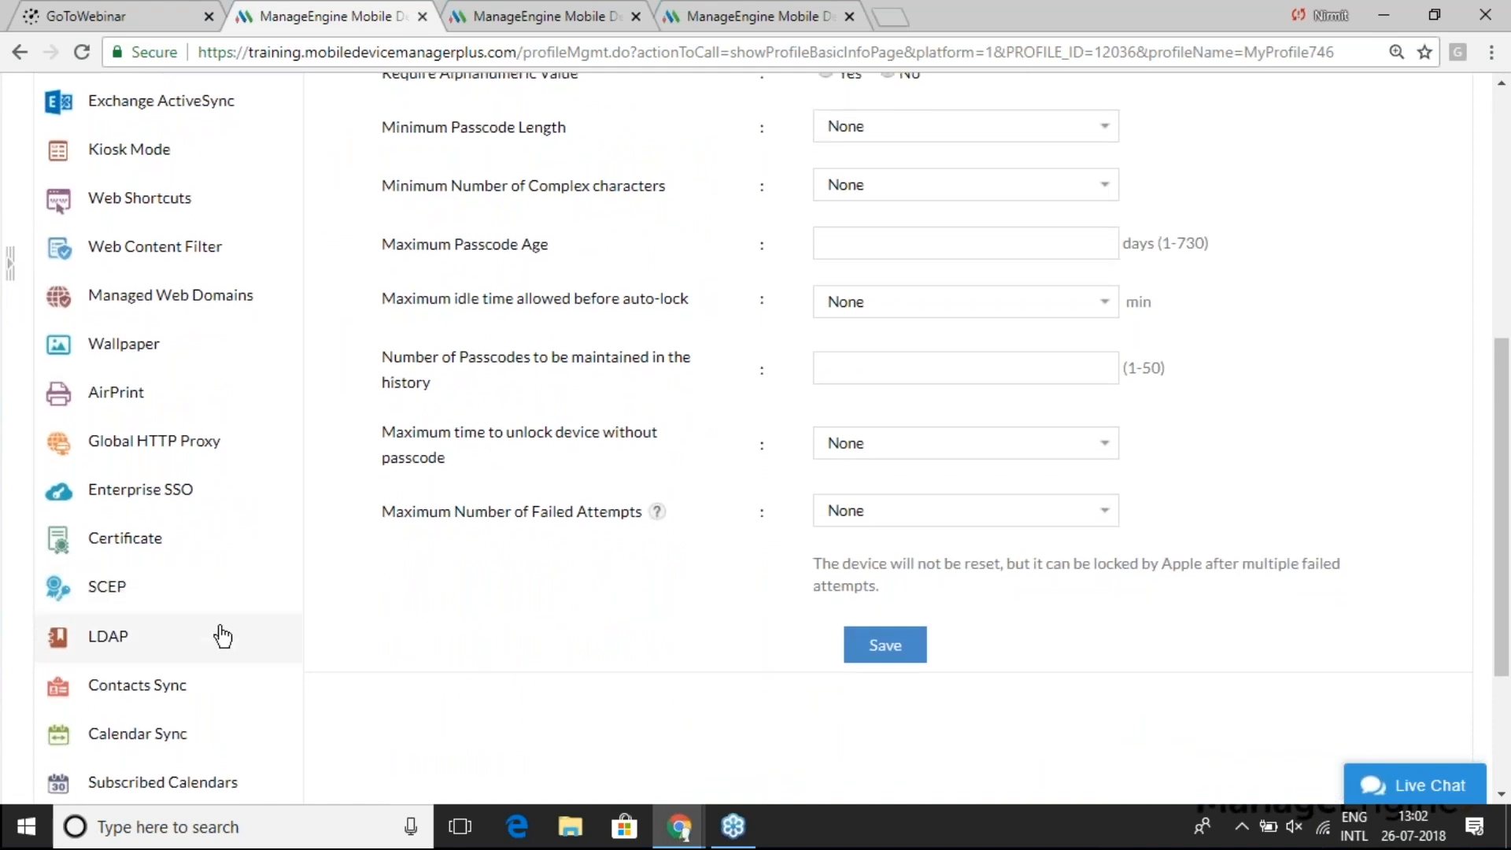
left_click(172, 691)
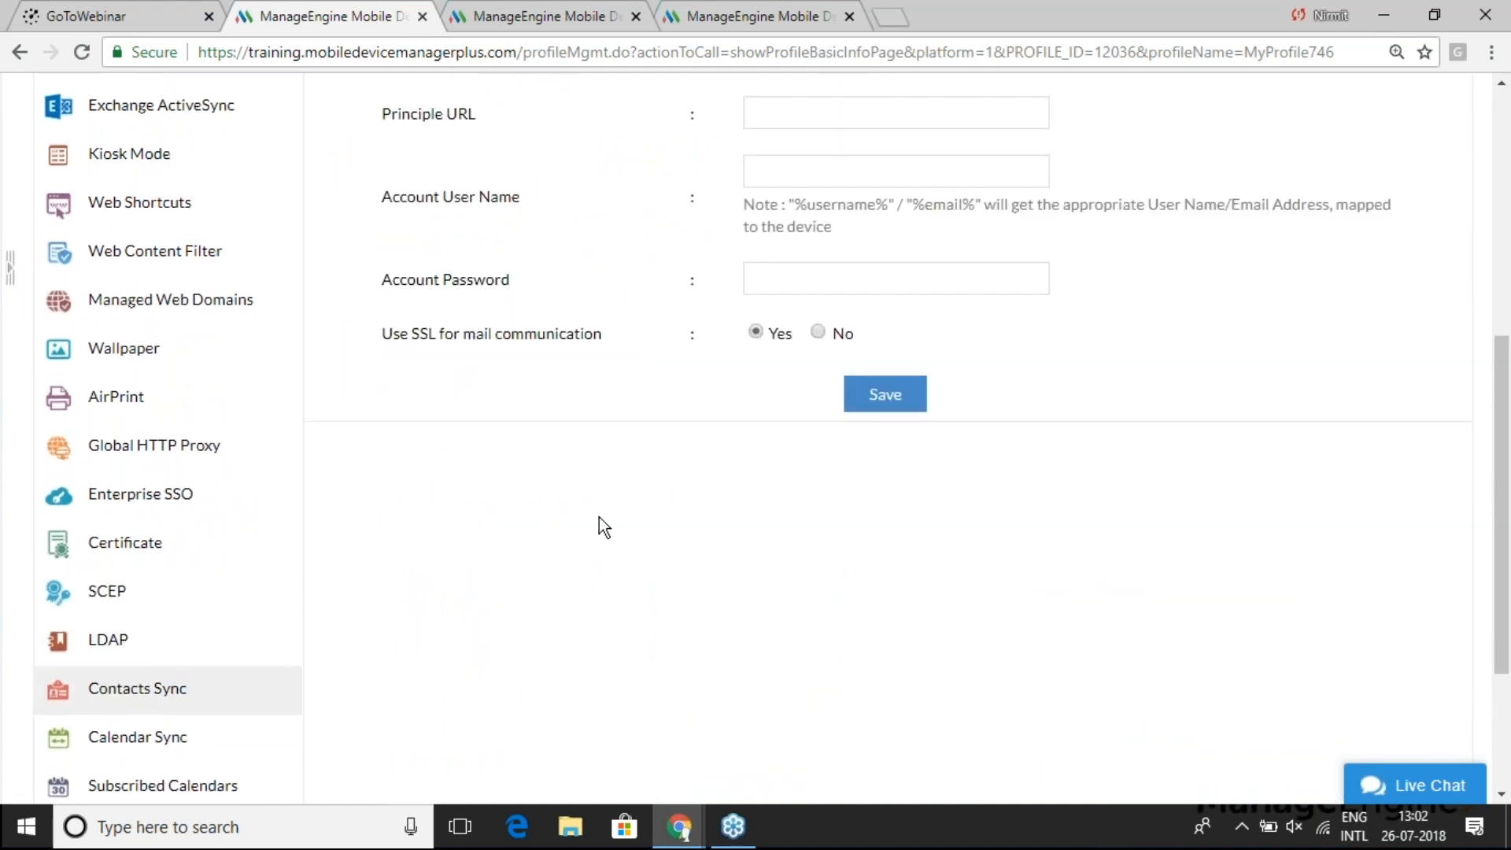
scroll(600, 527, "up", 5)
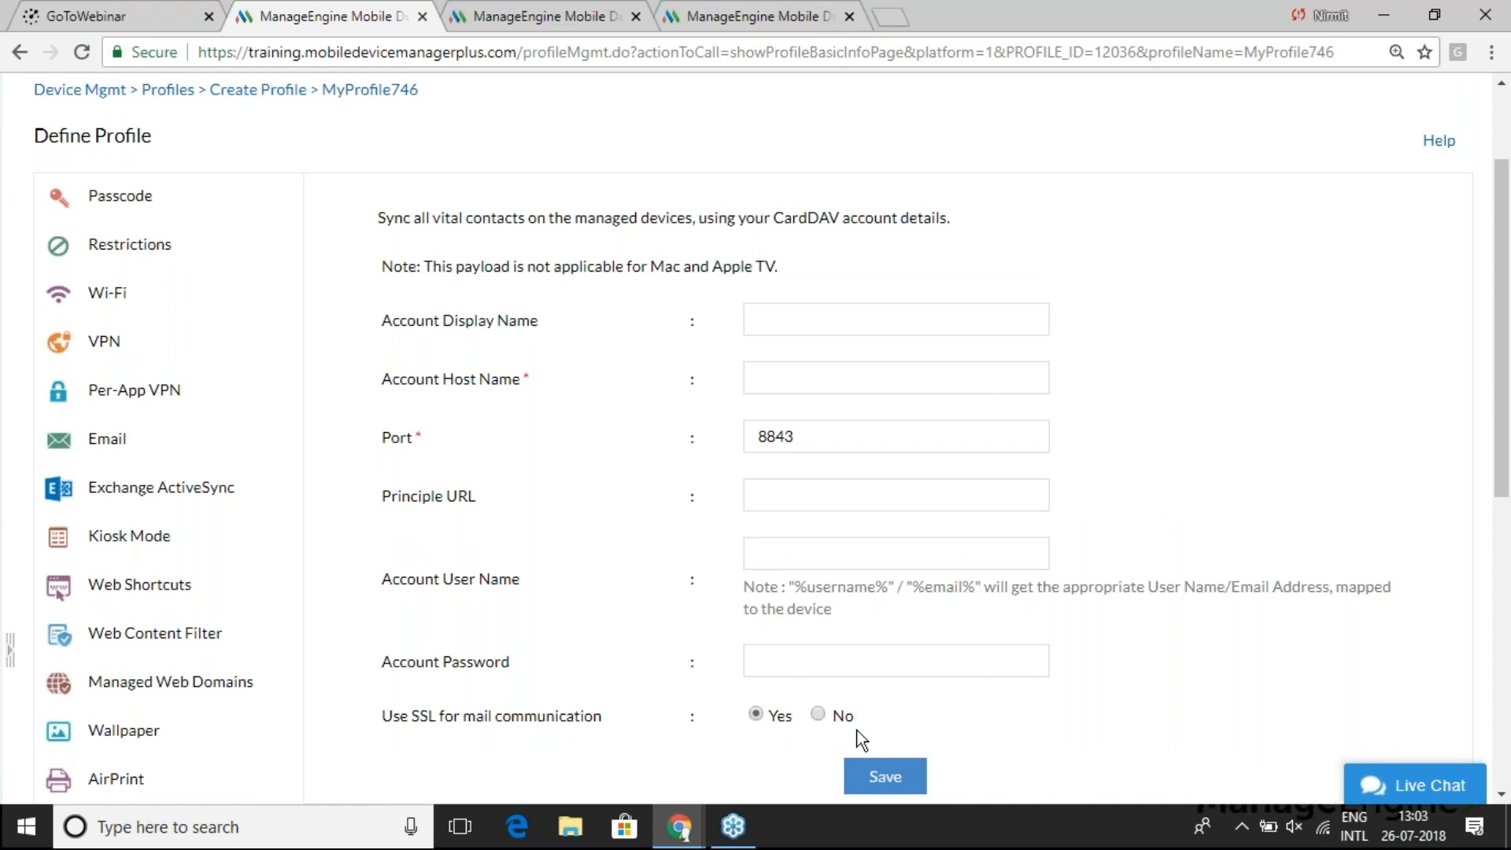
scroll(901, 665, "down", 1)
scroll(904, 674, "down", 3)
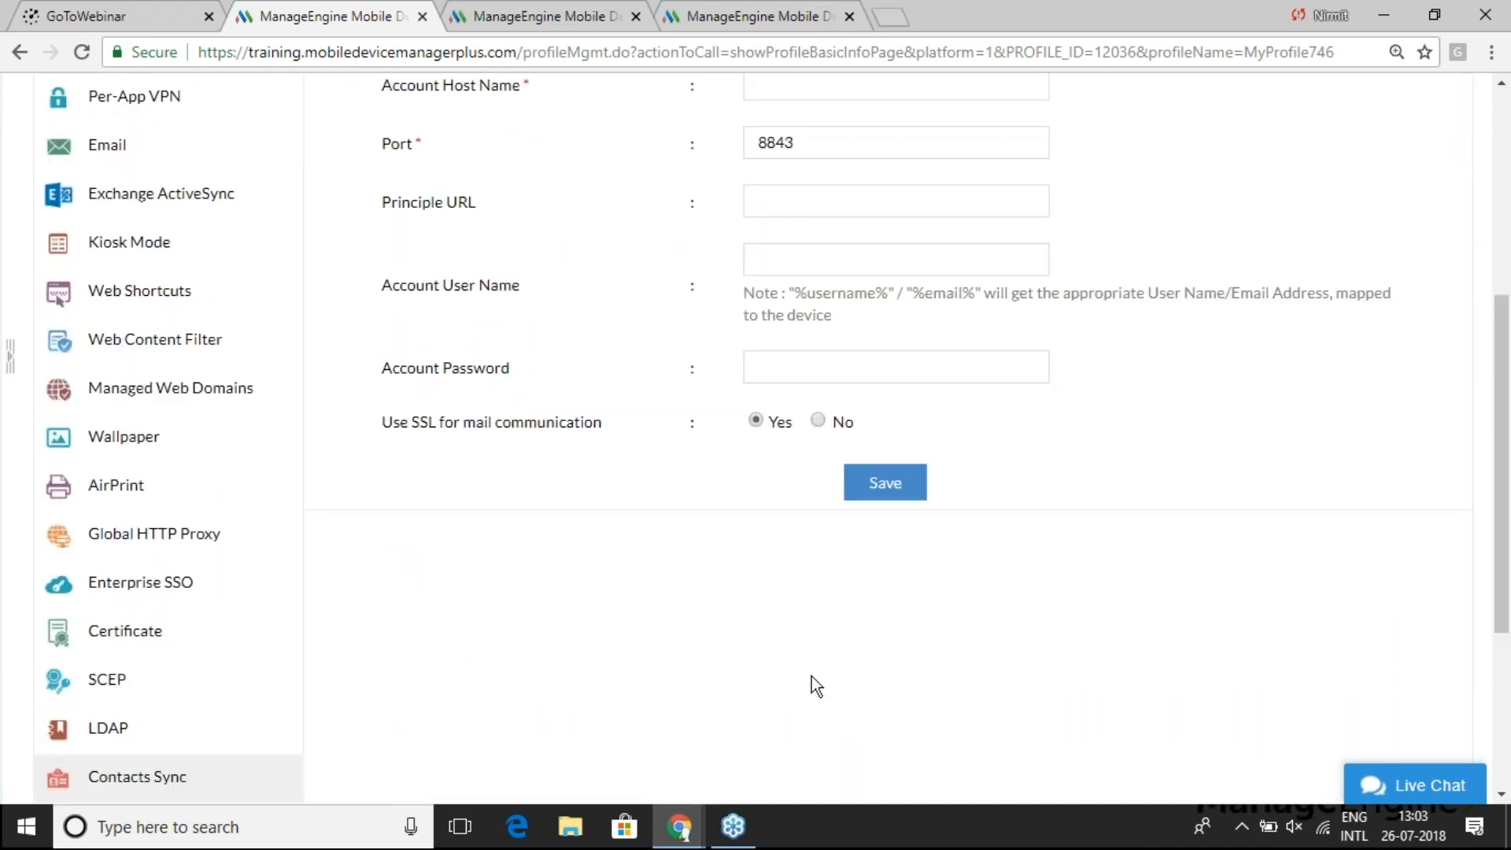
scroll(603, 641, "down", 4)
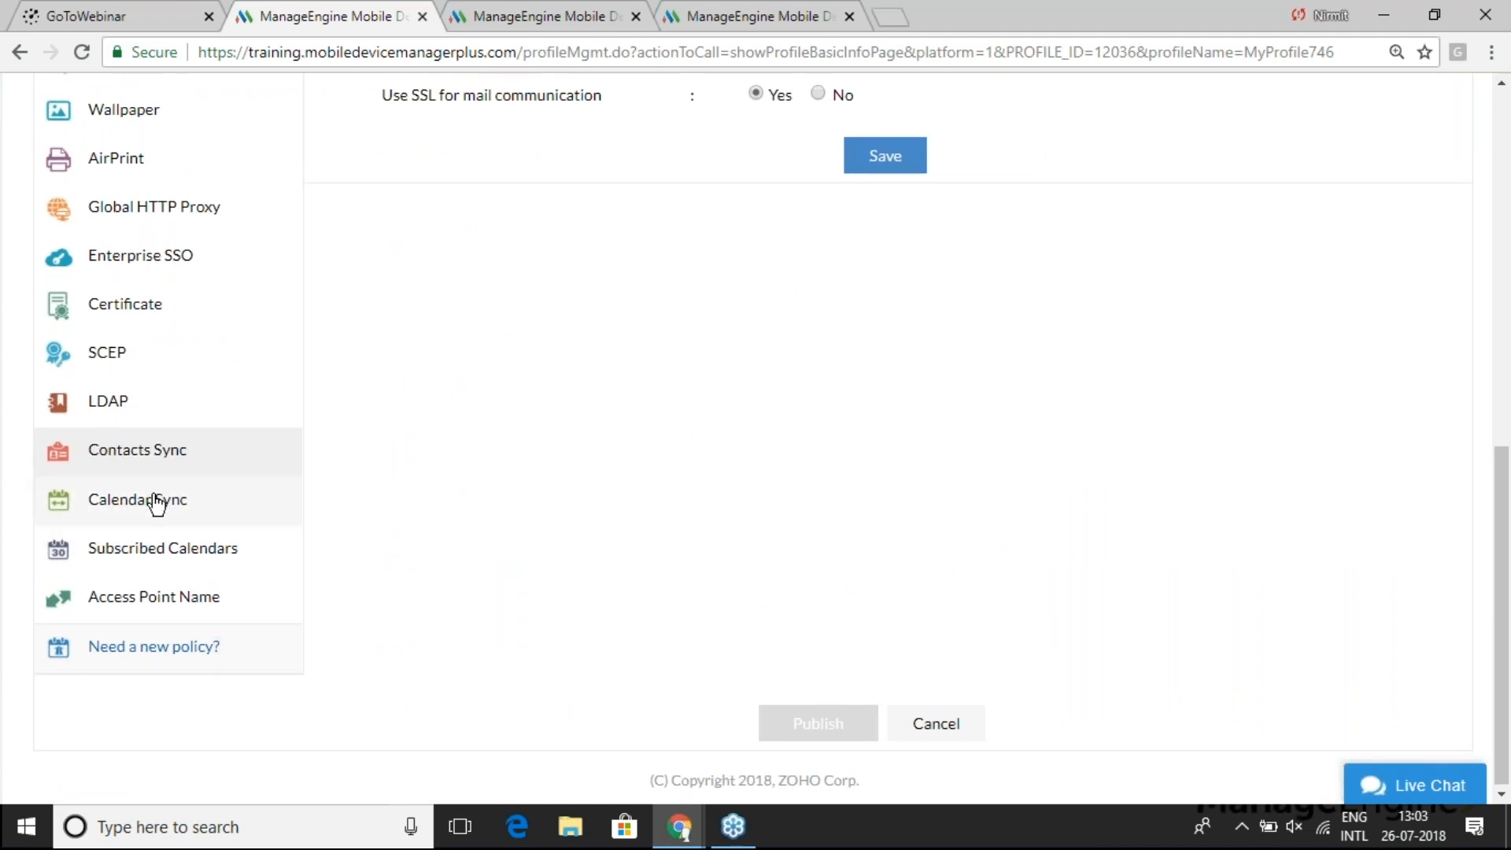
scroll(630, 440, "up", 7)
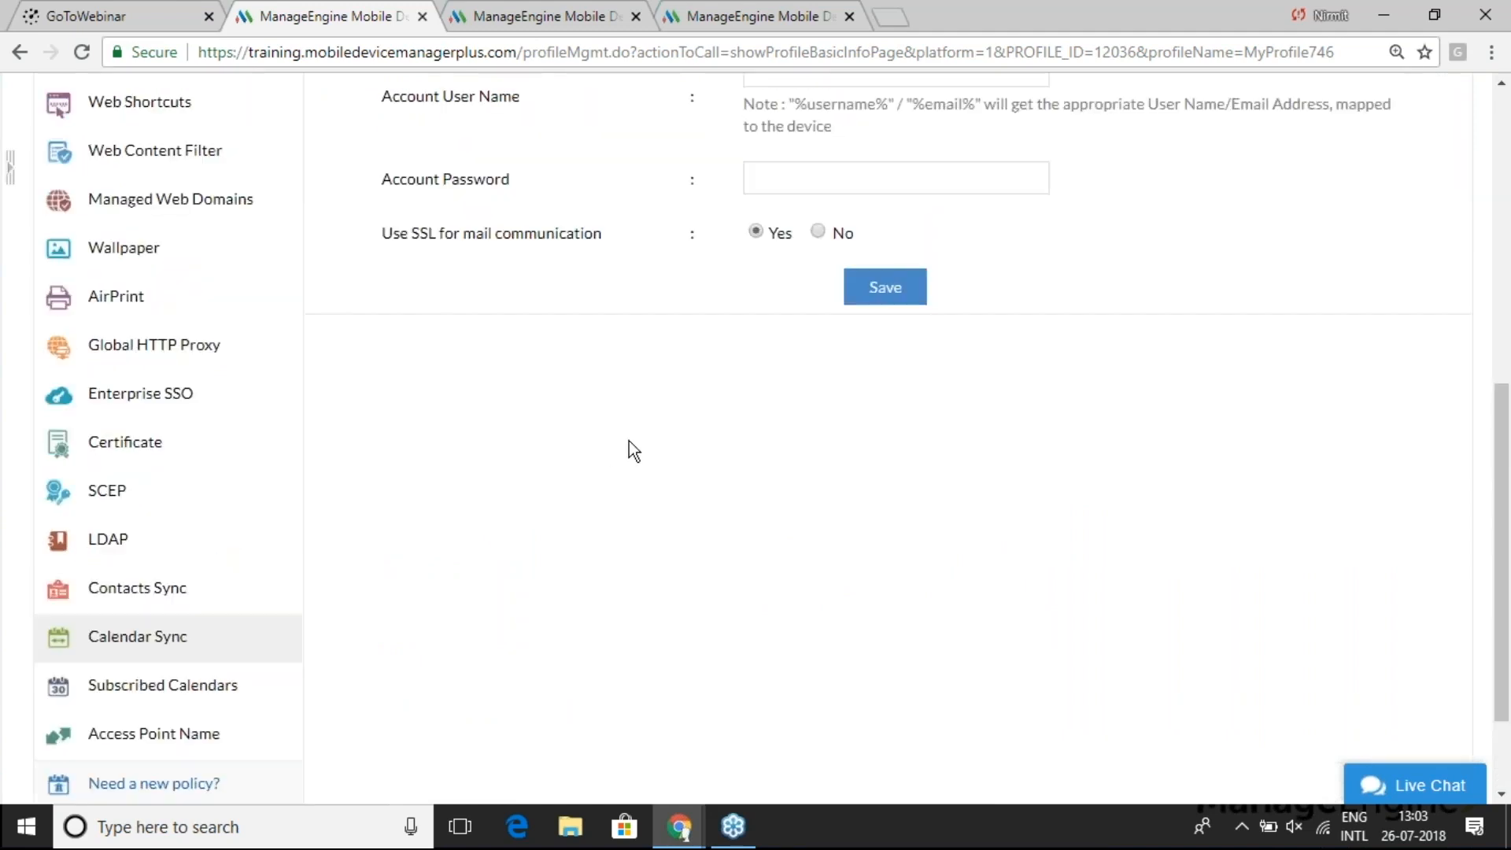
scroll(629, 441, "up", 1)
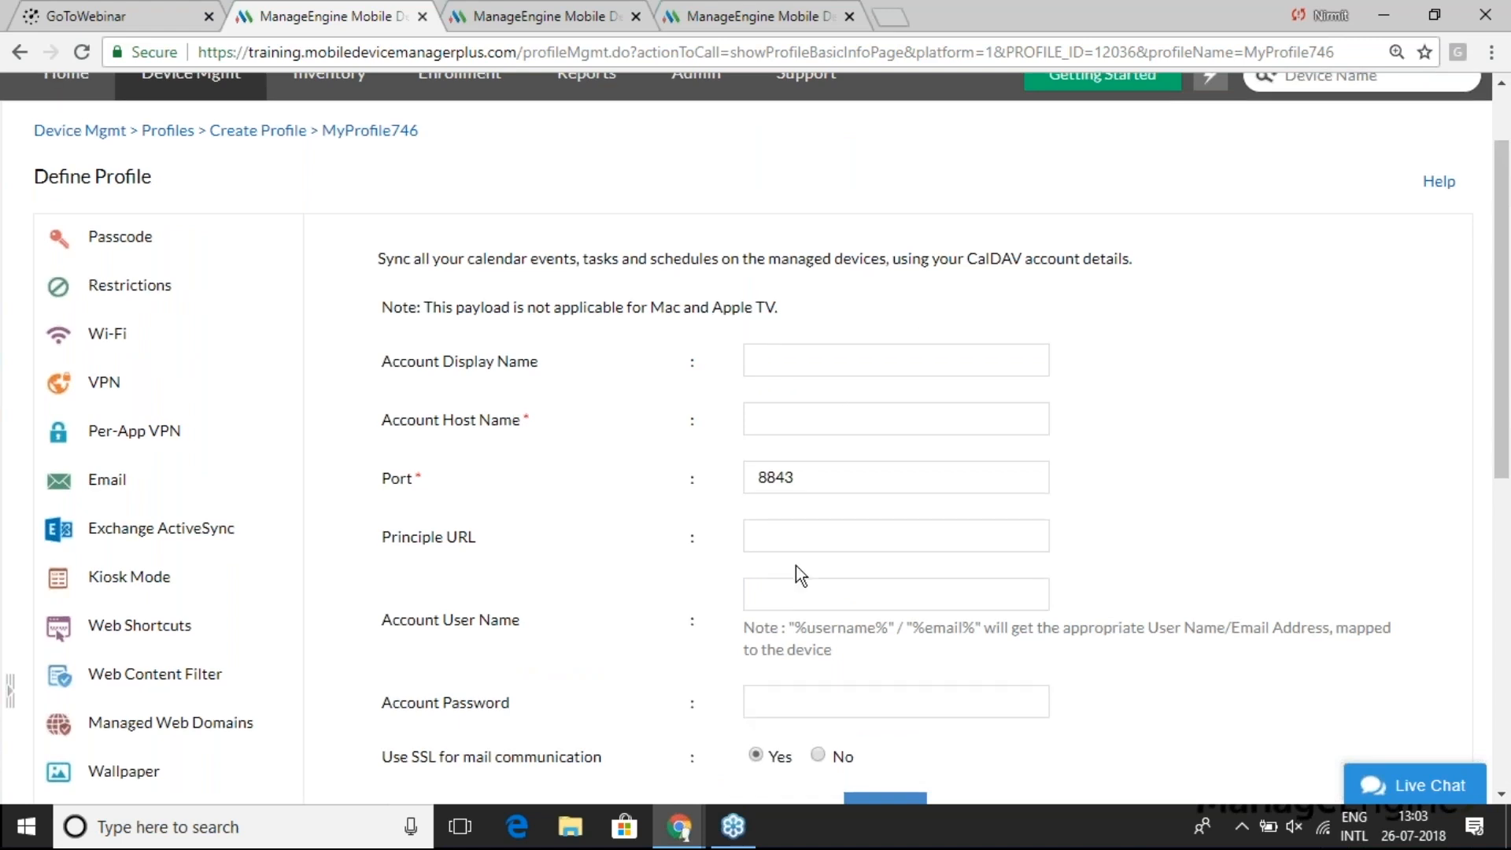
scroll(796, 567, "down", 3)
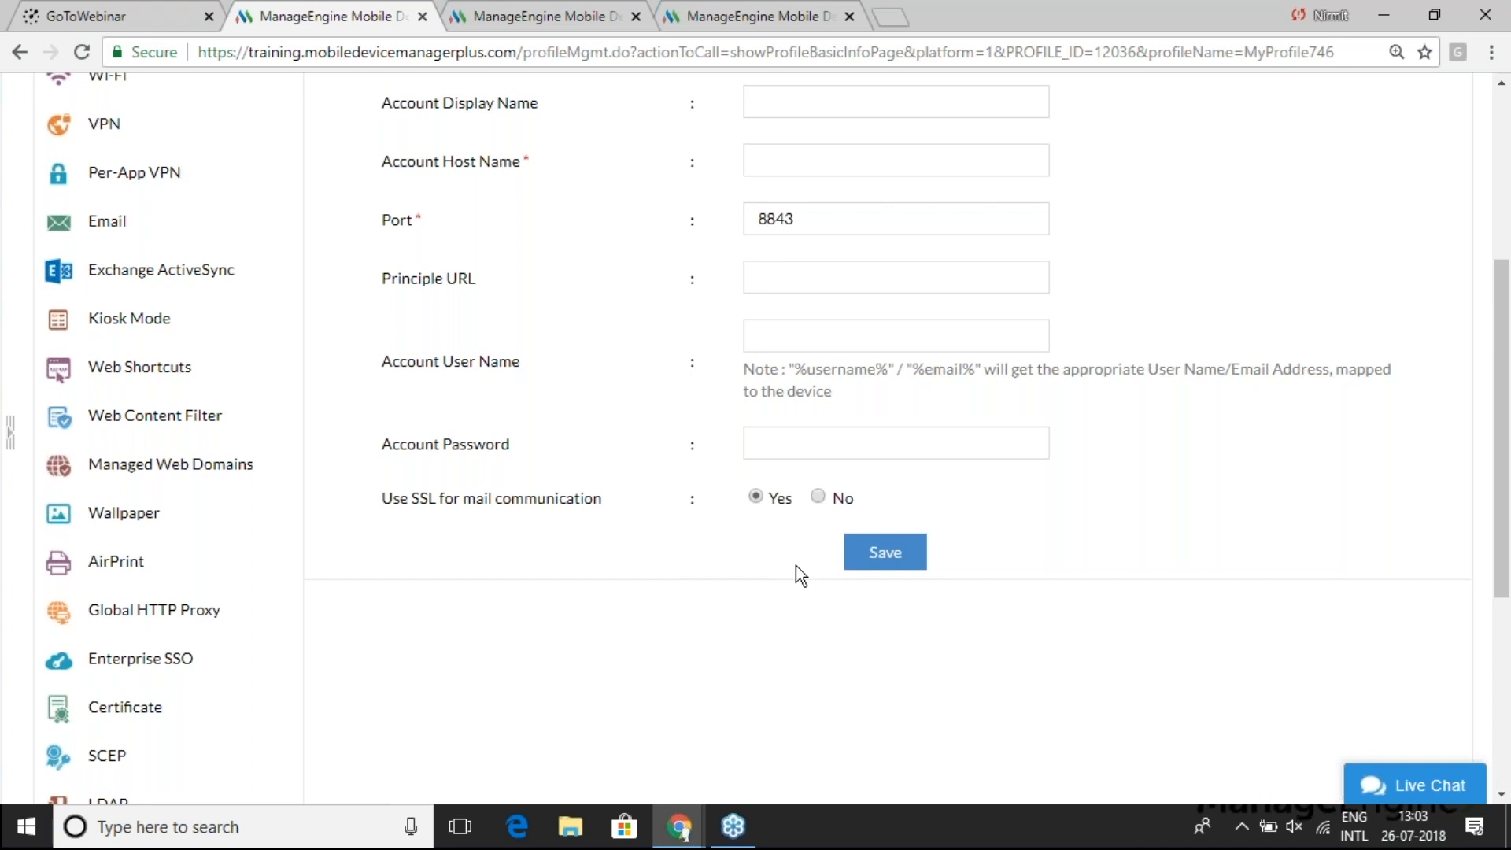
scroll(795, 565, "down", 3)
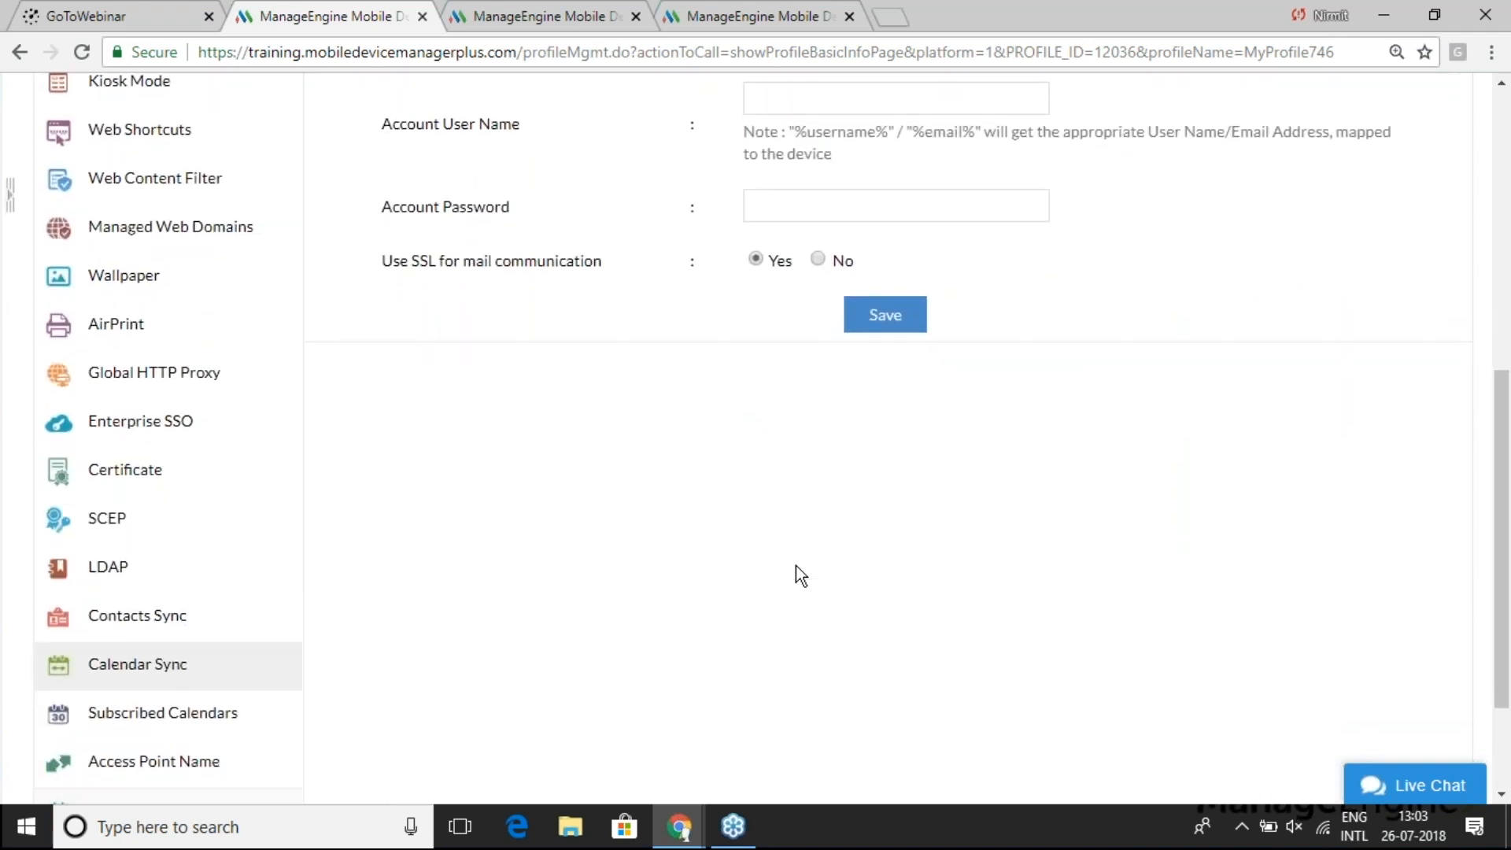
scroll(796, 565, "down", 3)
scroll(796, 565, "down", 1)
scroll(819, 573, "up", 1)
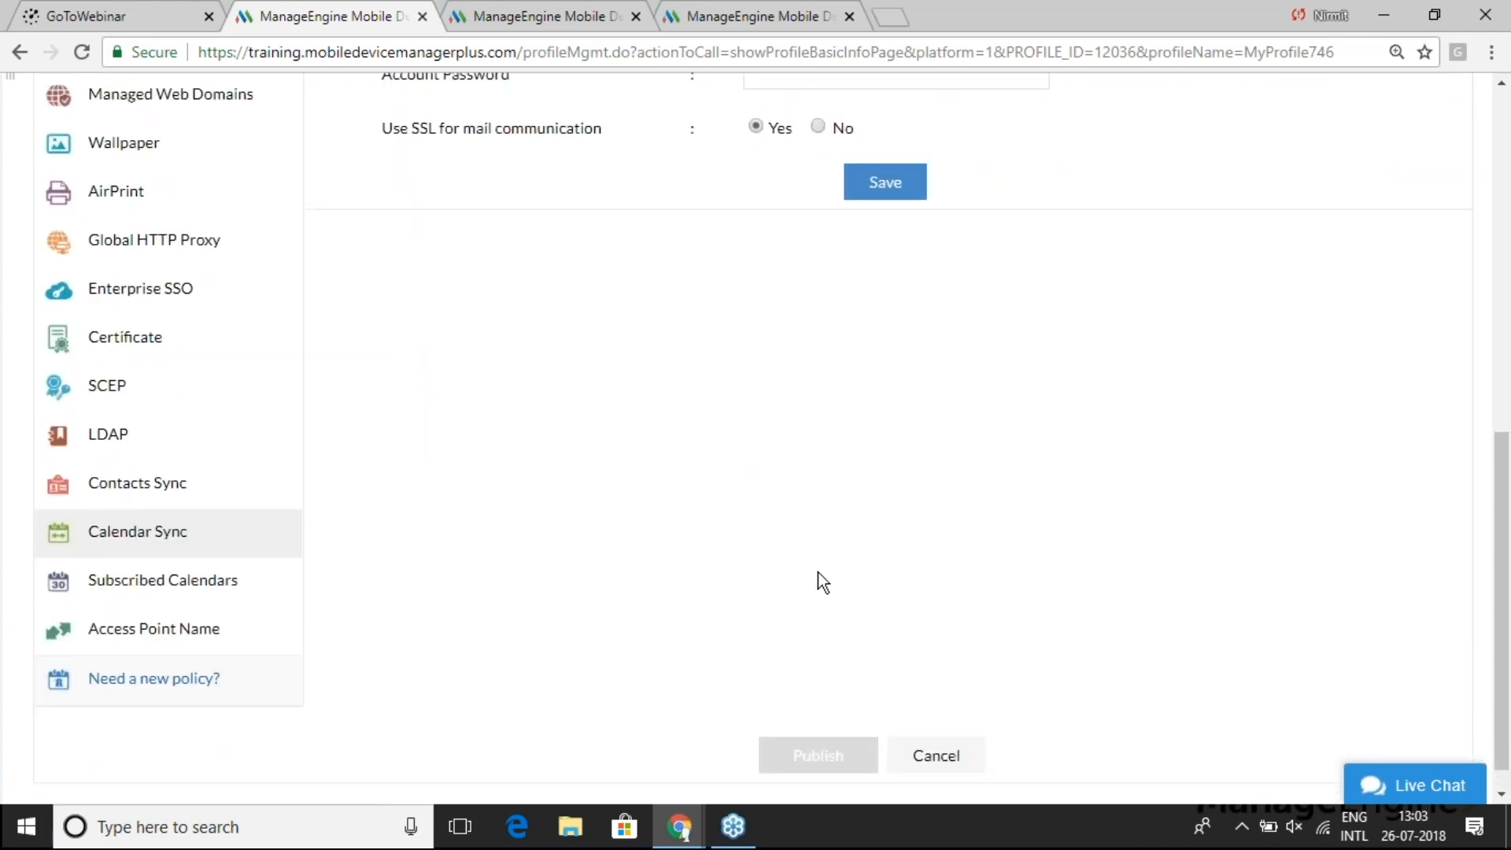
scroll(818, 582, "up", 5)
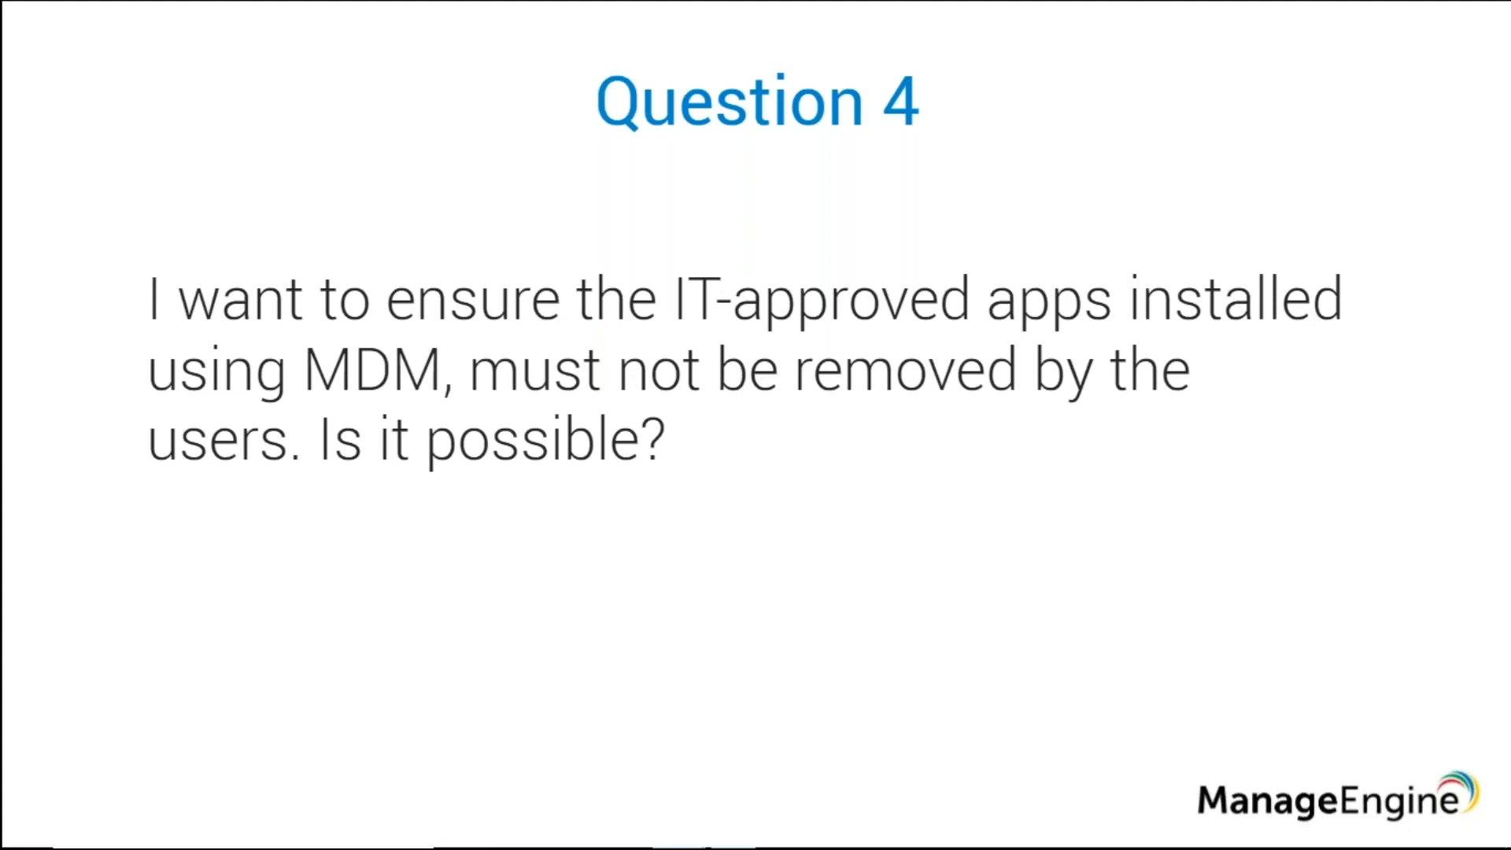
- Set Deleting Apps to Restrict in MyProfile746's Applications restrictions, then show the Question 5 slide
key("alt+Tab")
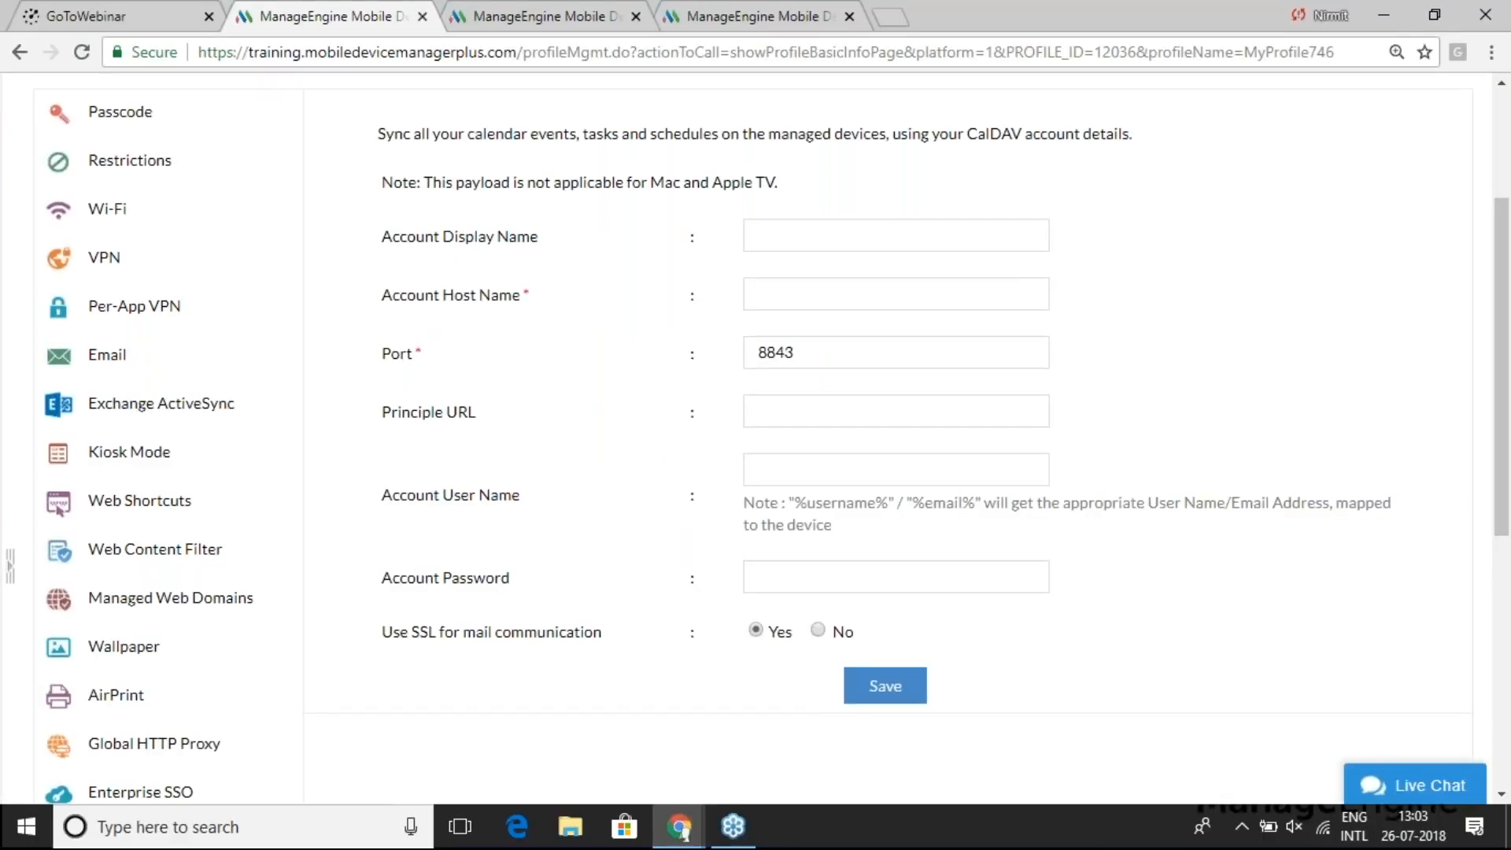
scroll(256, 404, "up", 3)
left_click(257, 404)
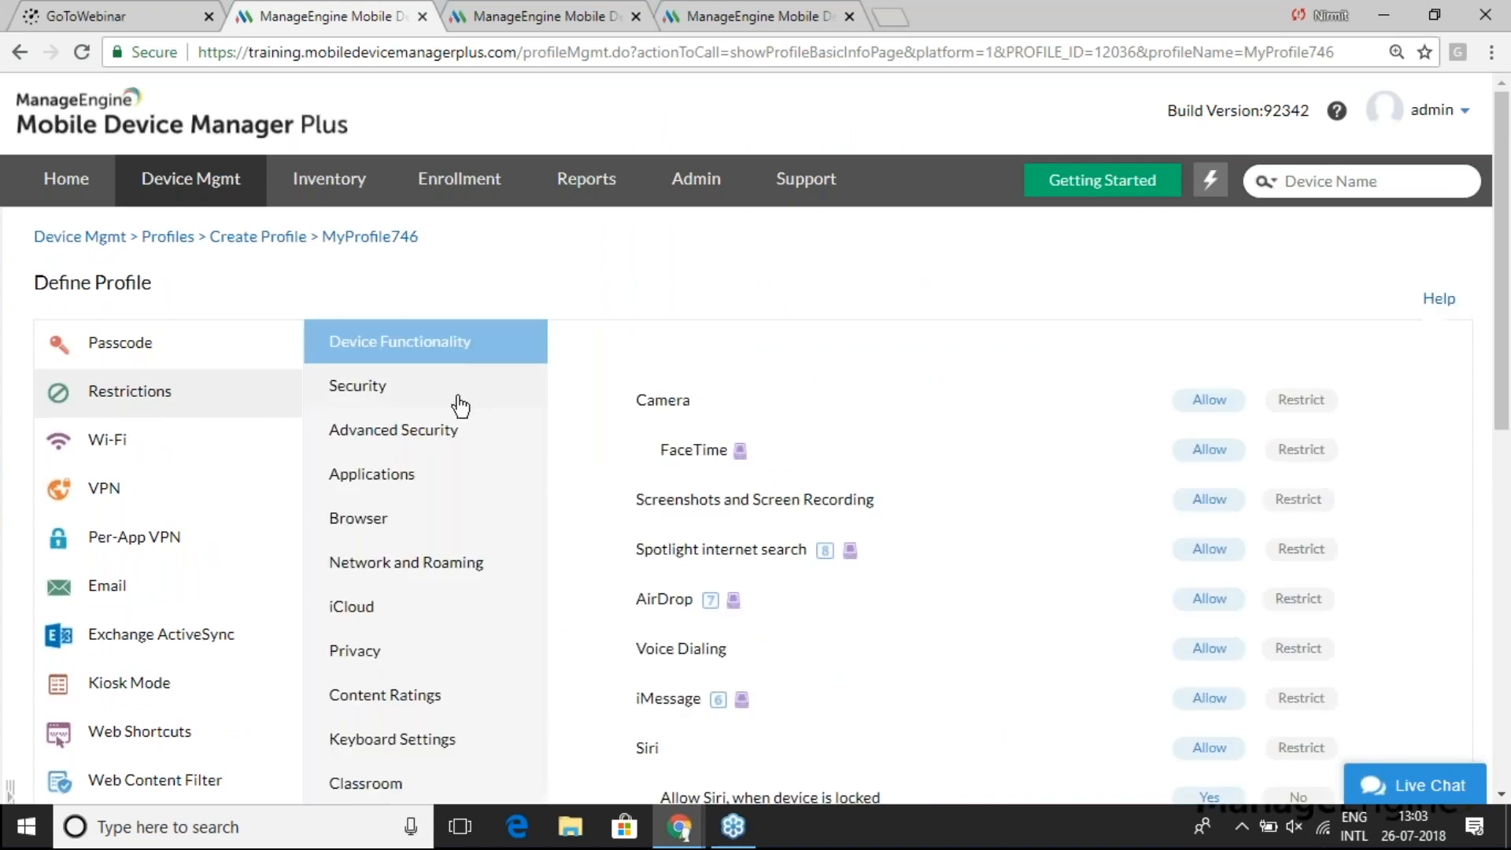
left_click(417, 472)
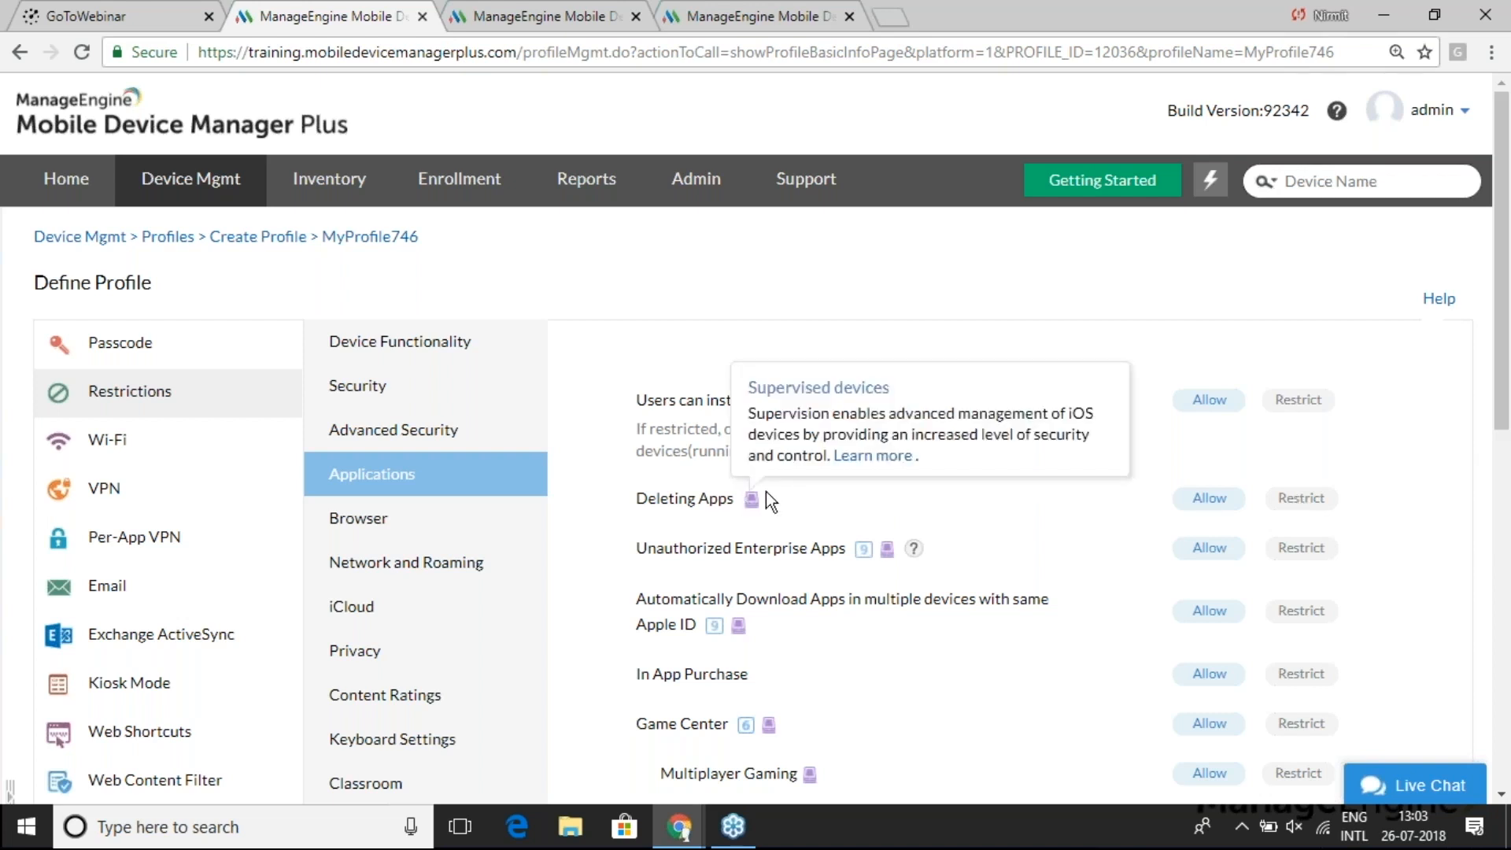
left_click(1301, 500)
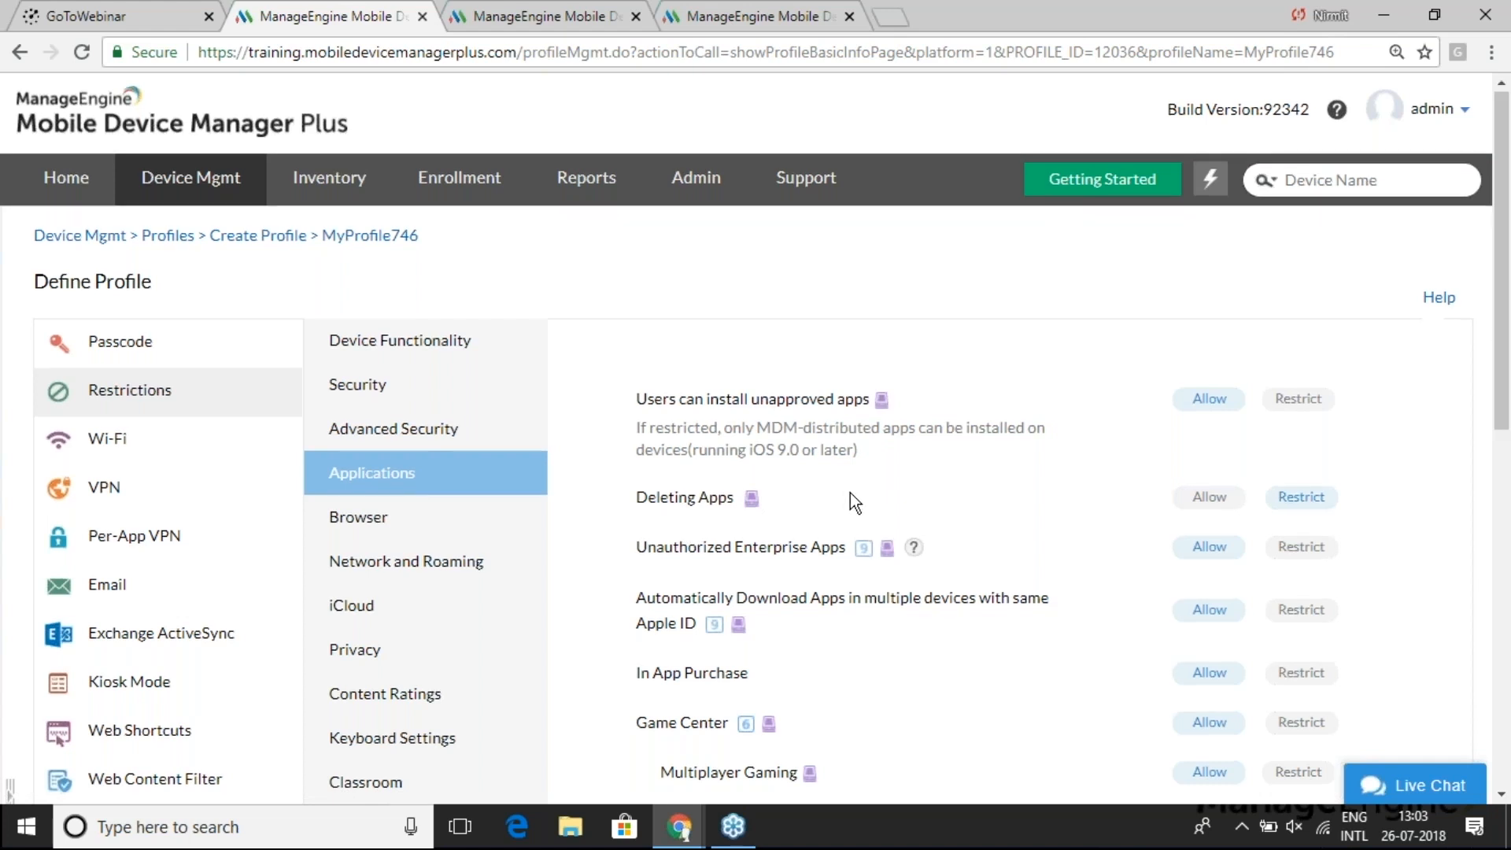
scroll(850, 494, "down", 2)
scroll(849, 493, "down", 1)
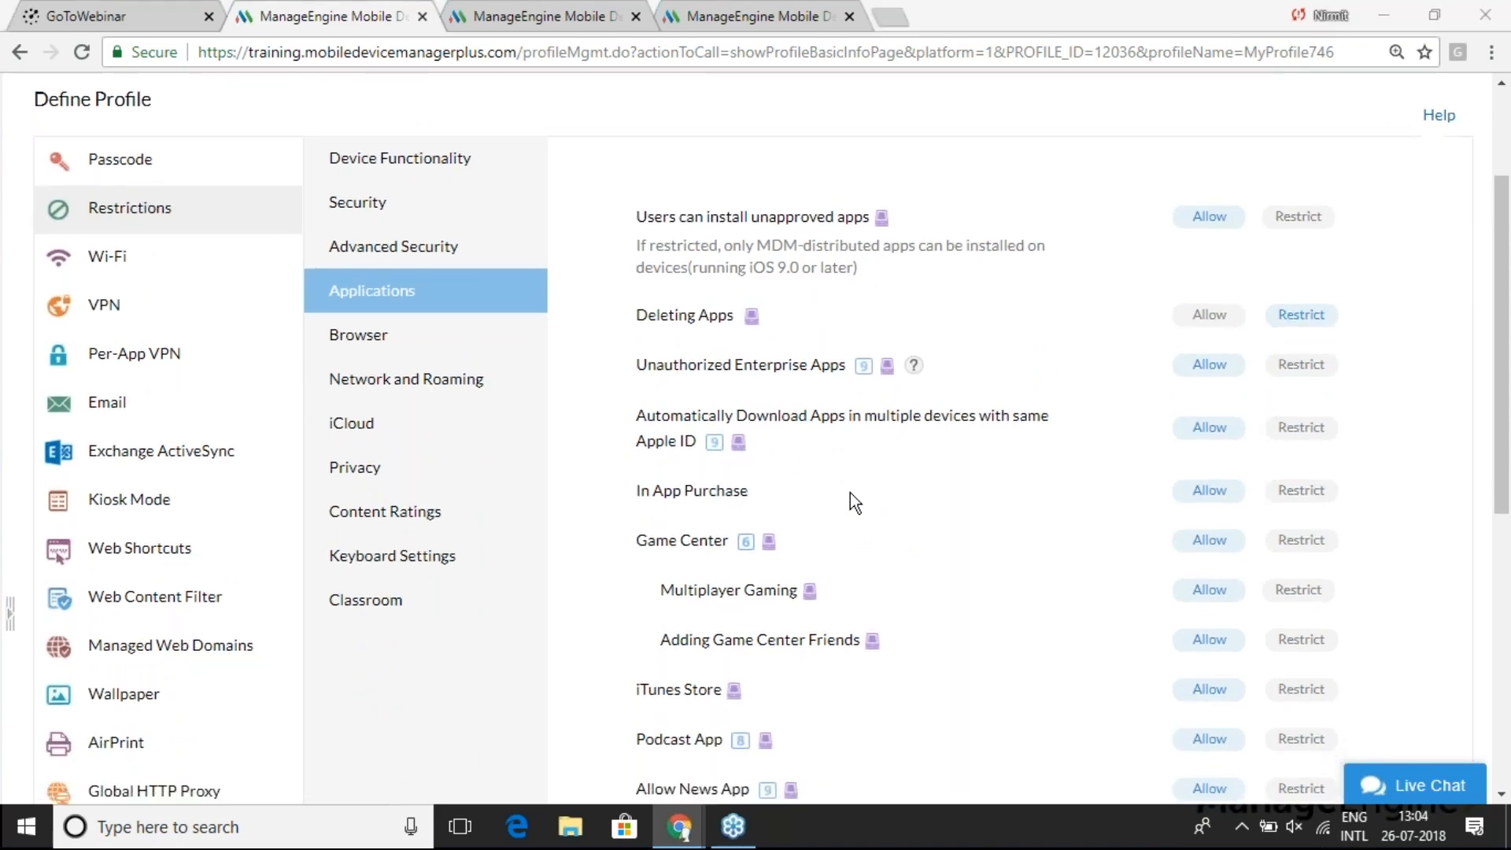
key("alt+Tab")
key("Right")
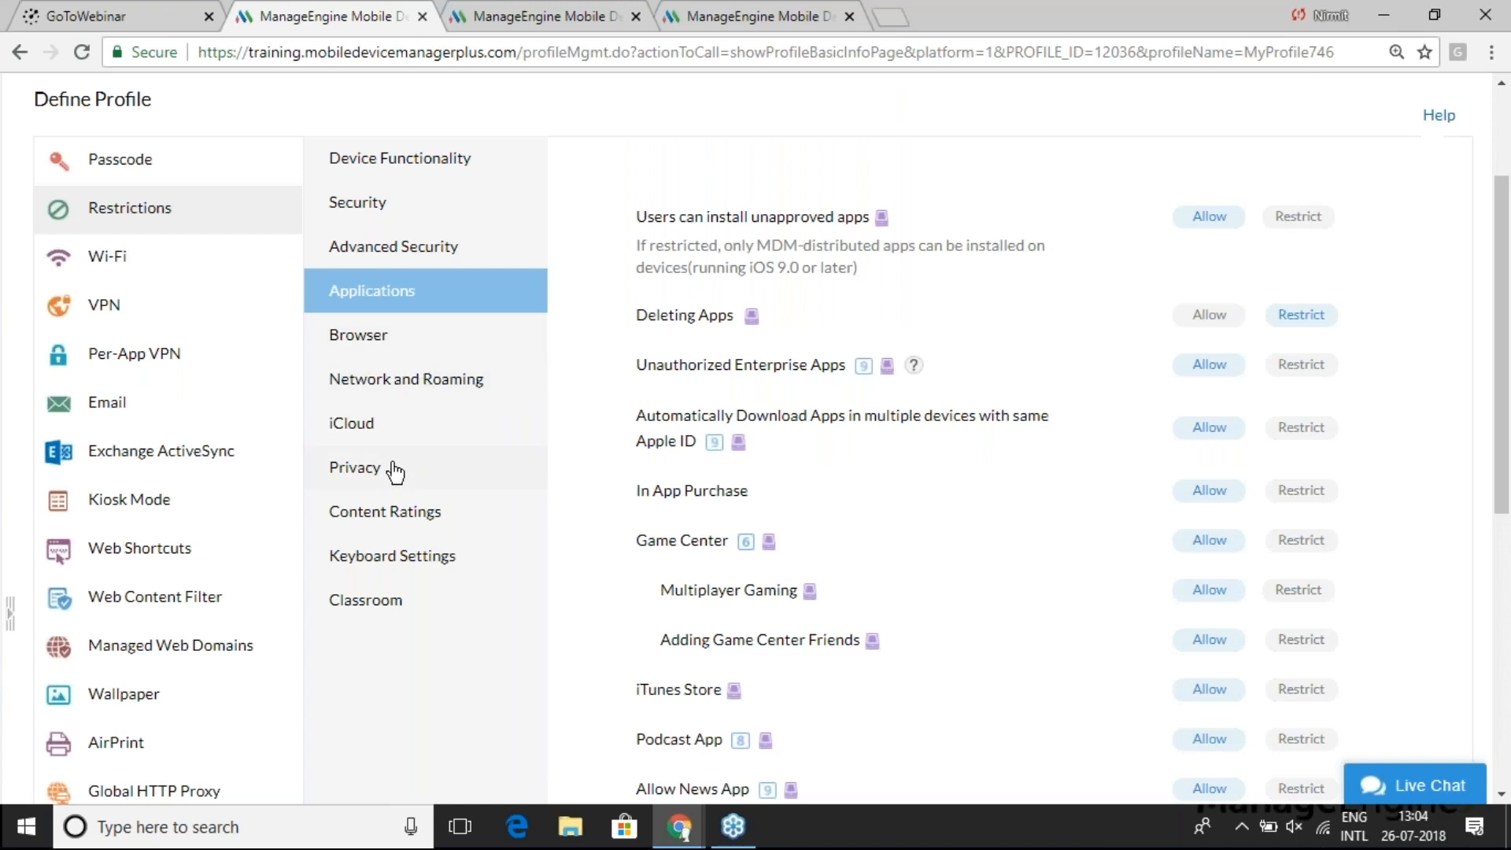
- Set 'Connect to wifi, only if distributed via MDM' to Yes under Network and Roaming, confirming the warning
left_click(408, 385)
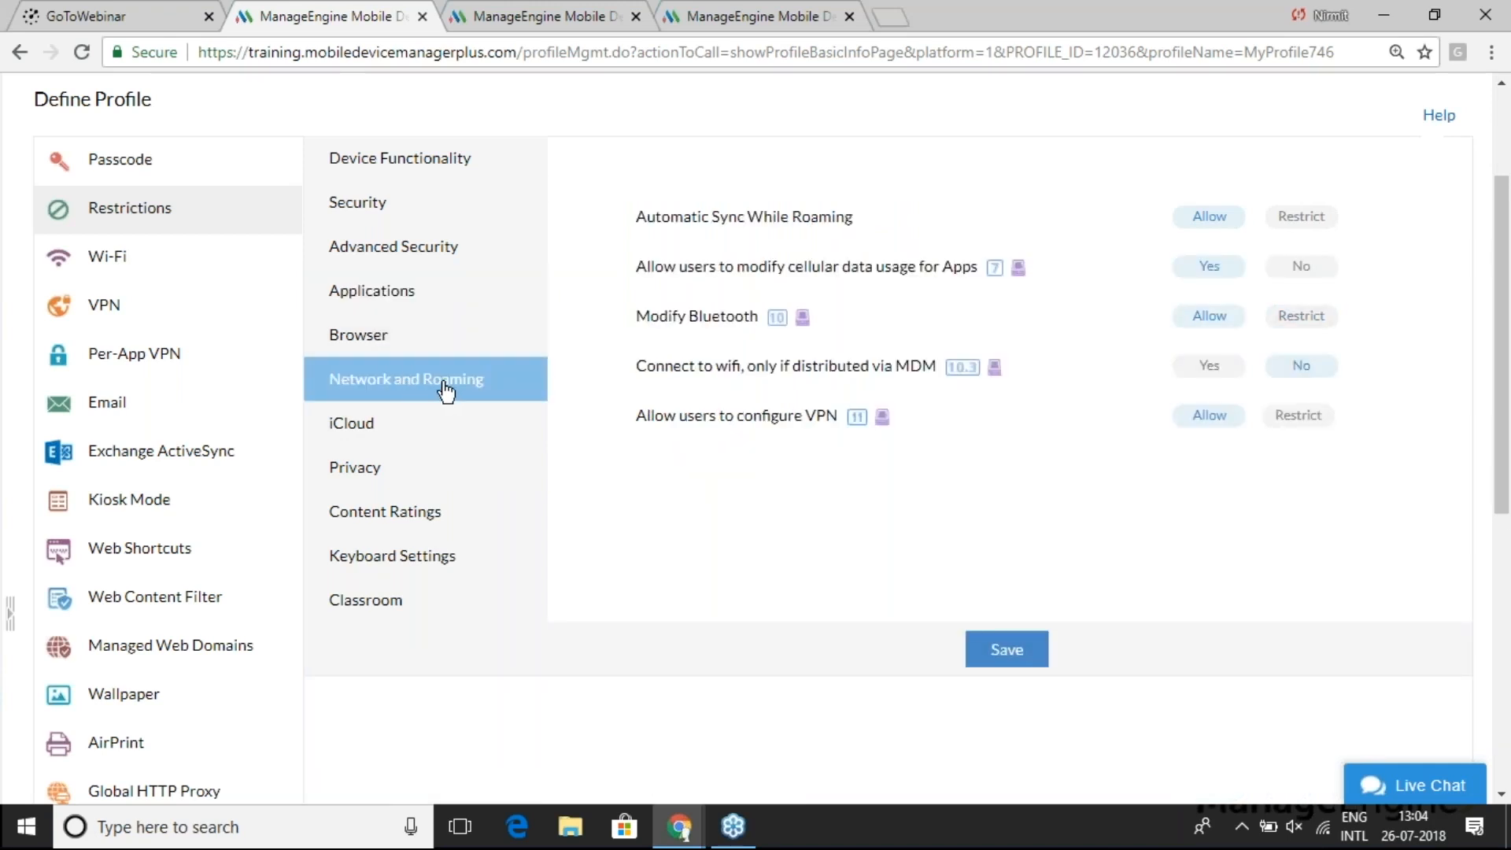
left_click_drag(637, 367, 919, 351)
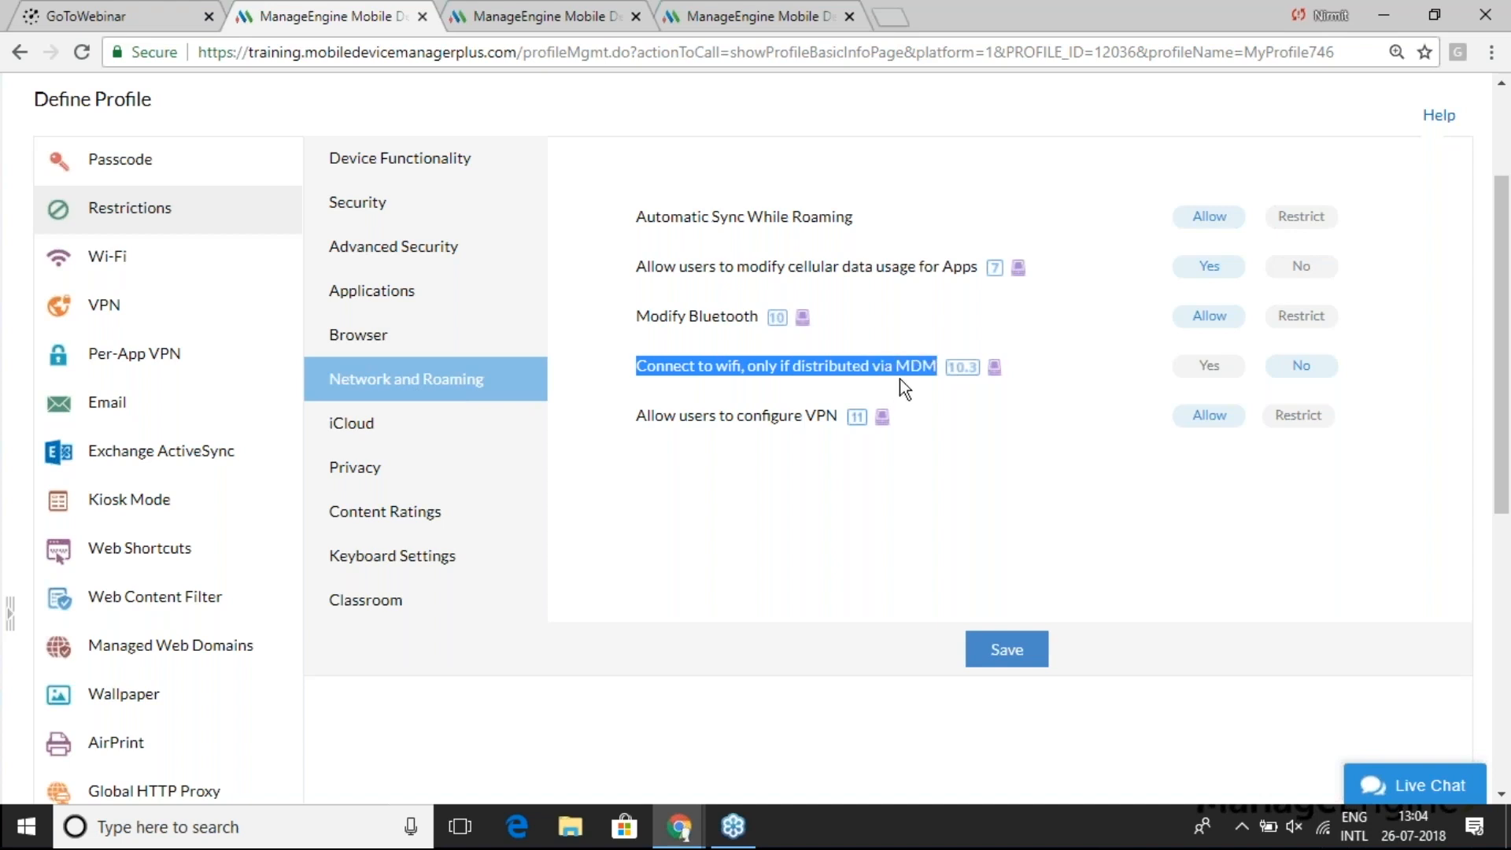
left_click(1081, 378)
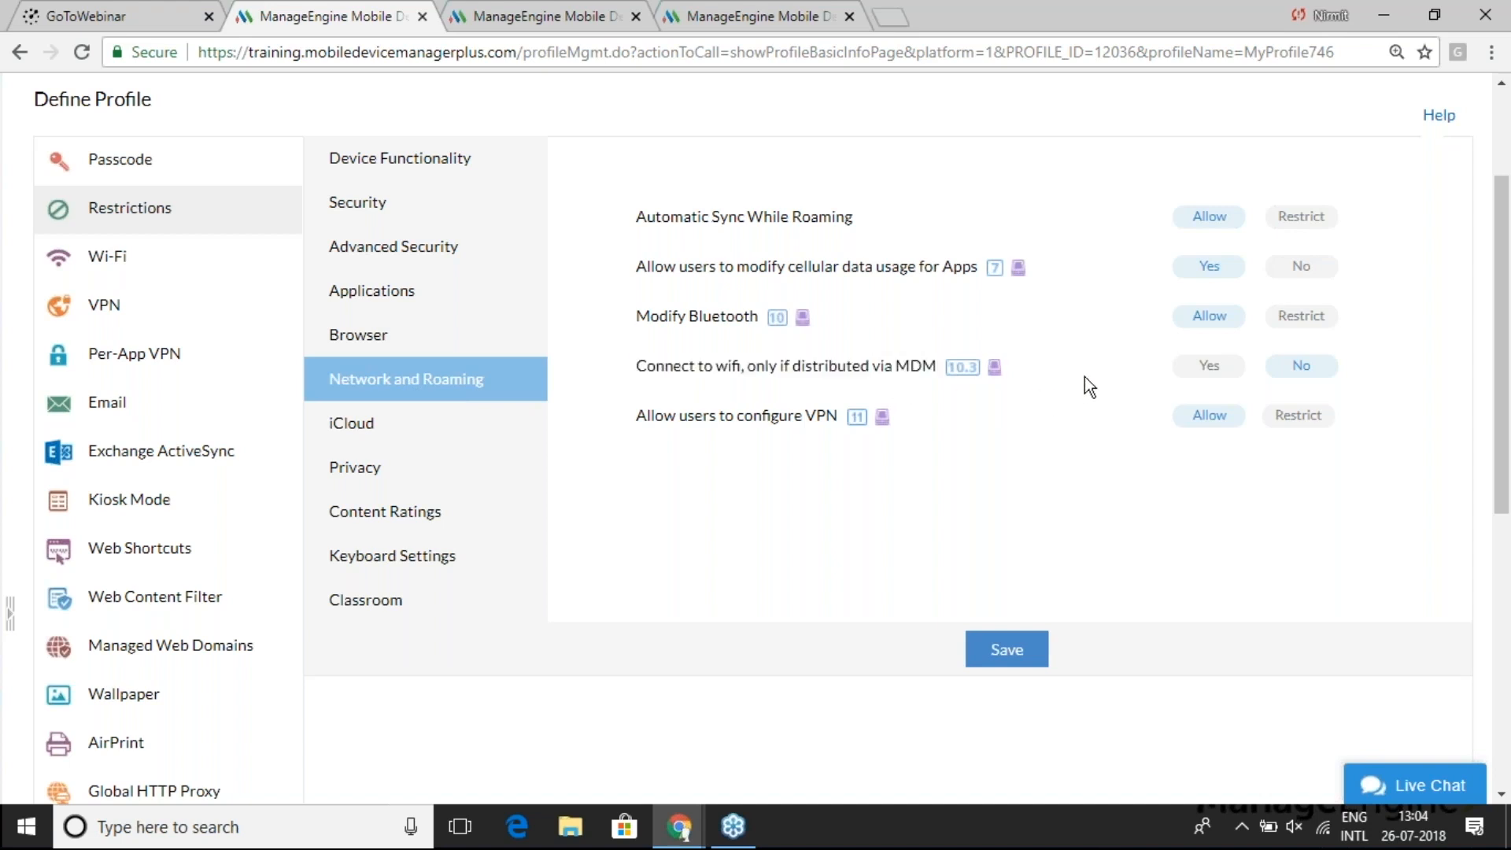
left_click(1210, 376)
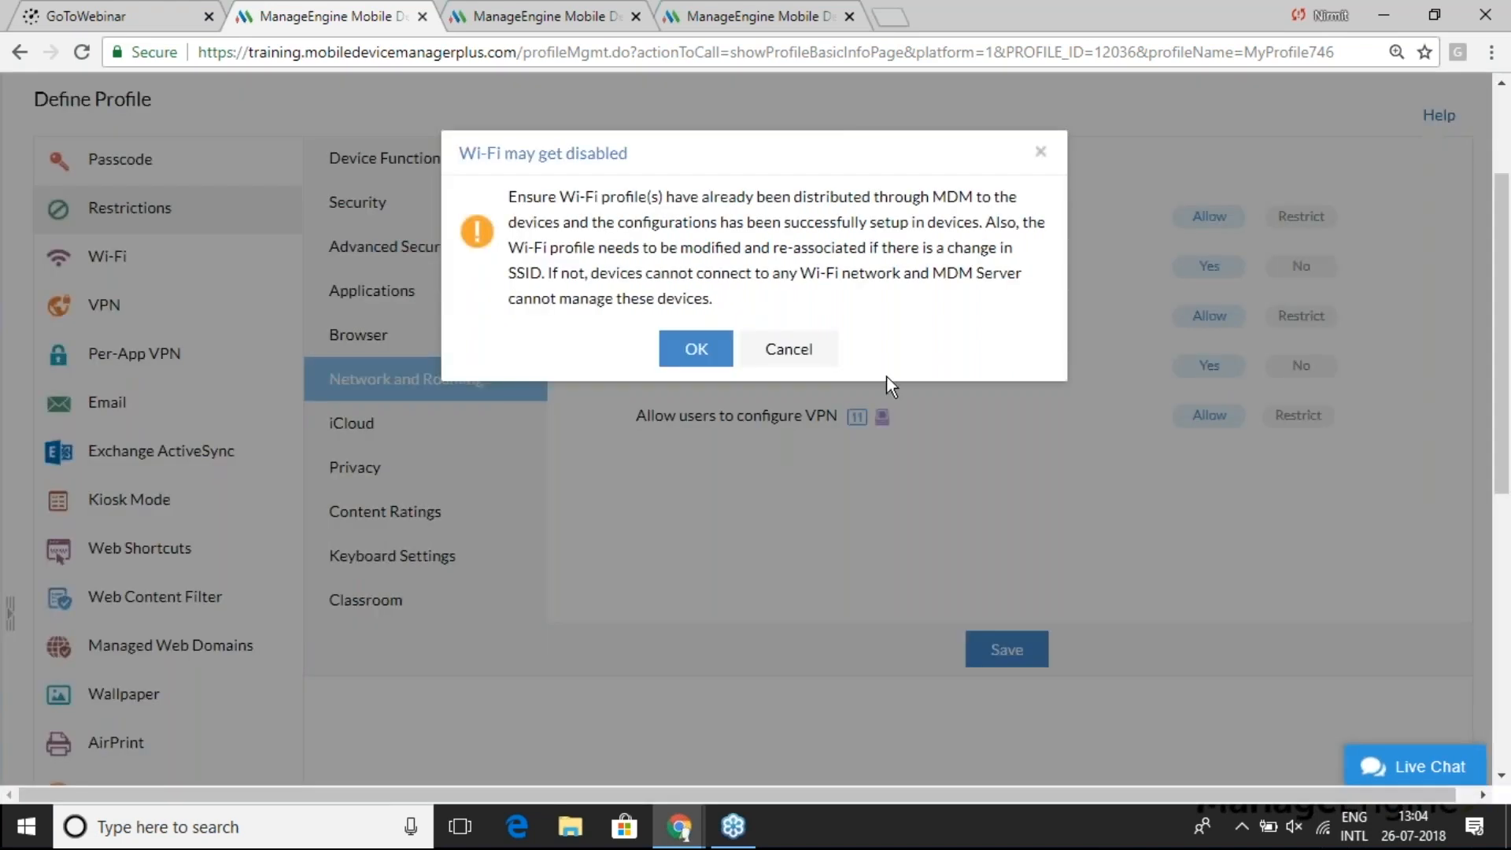
left_click(692, 348)
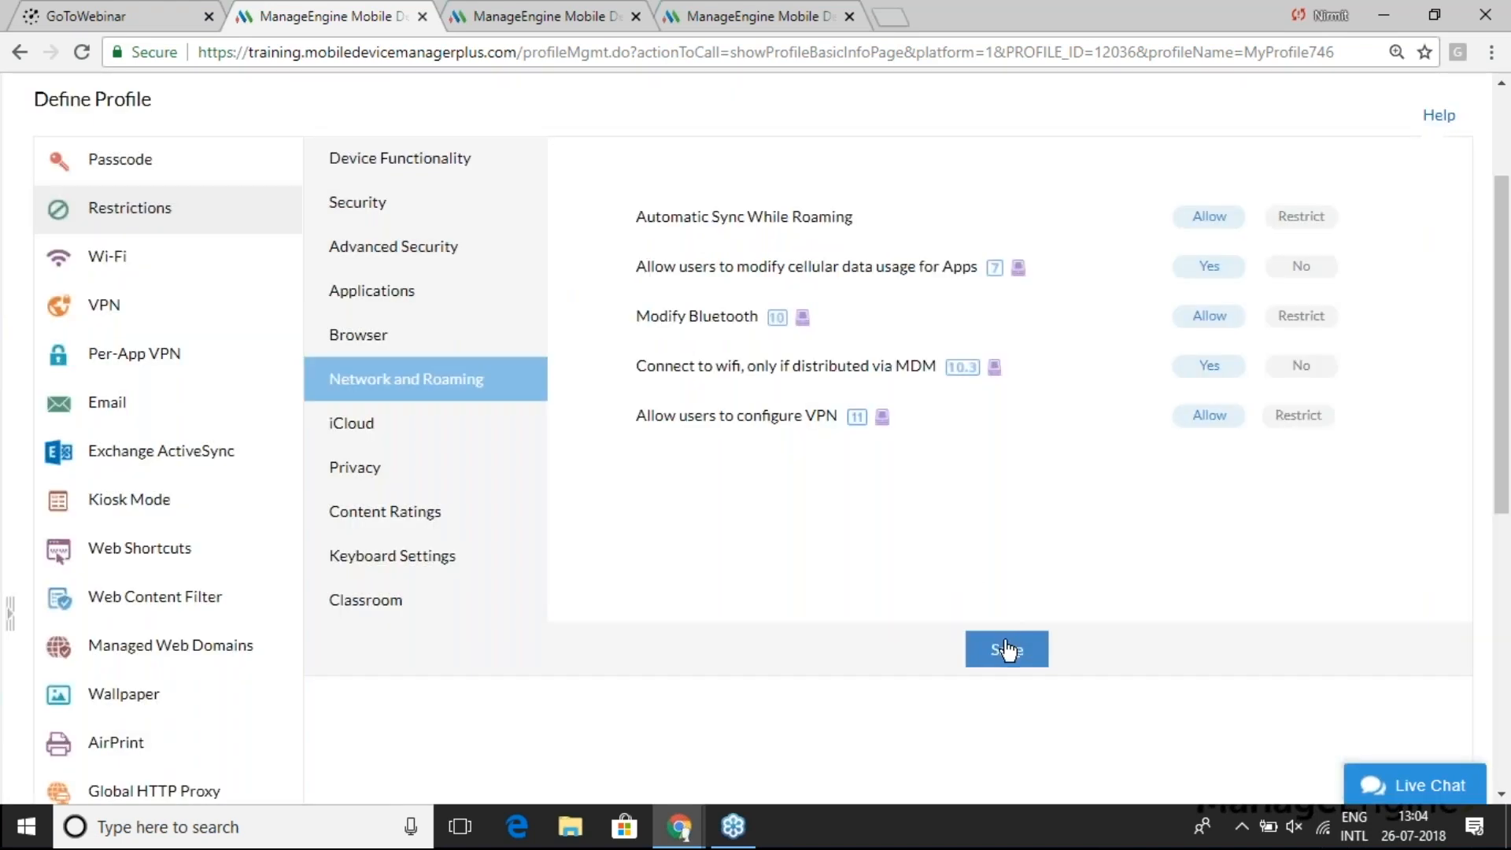
key("alt+Tab")
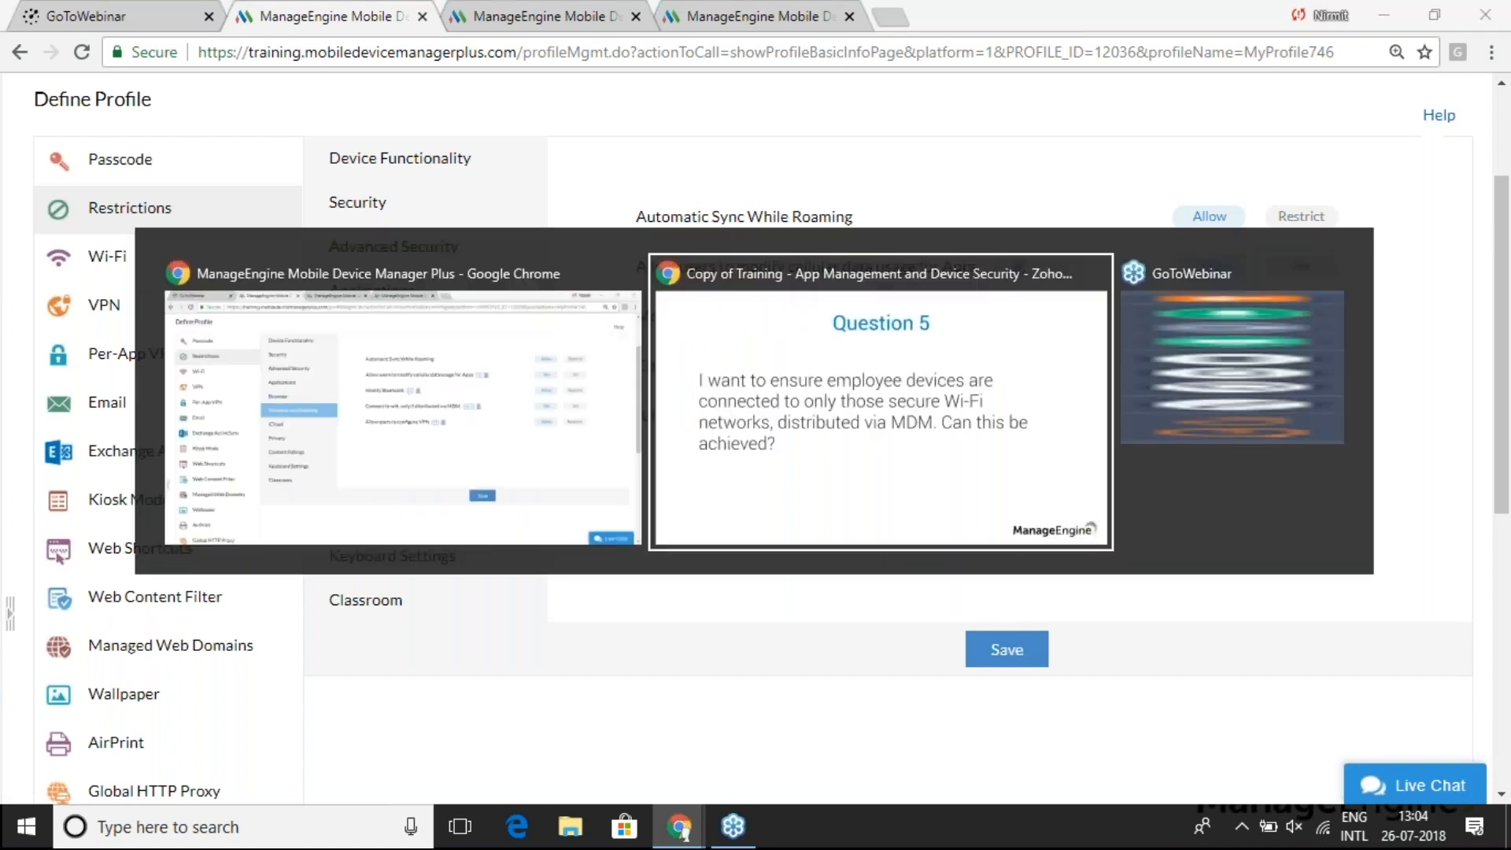
- Advance the Zoho Show slideshow to the closing 'Rate us' slide asking for a 1-5 rating
key("Right")
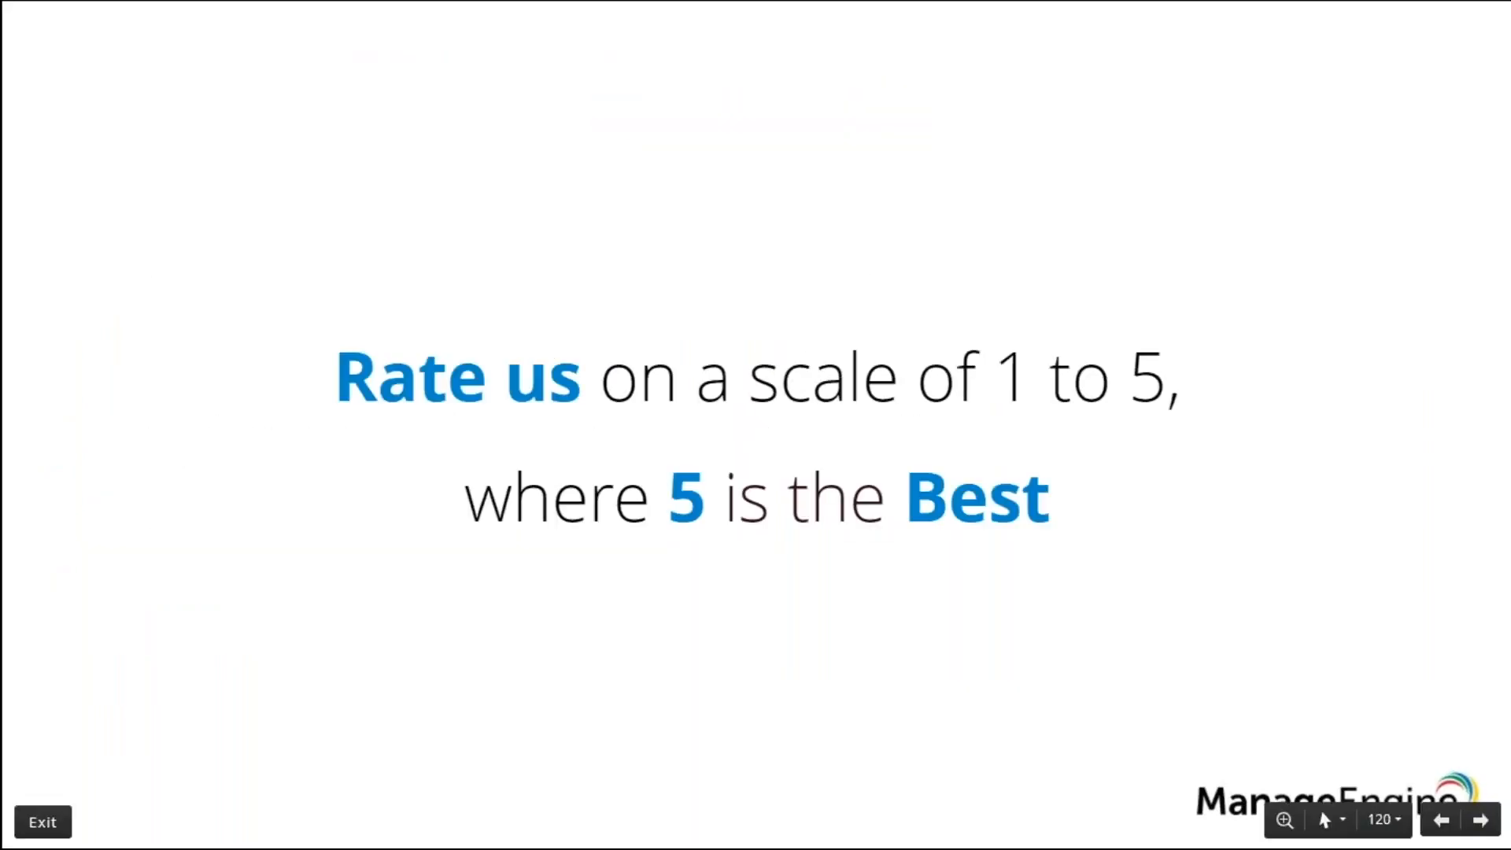